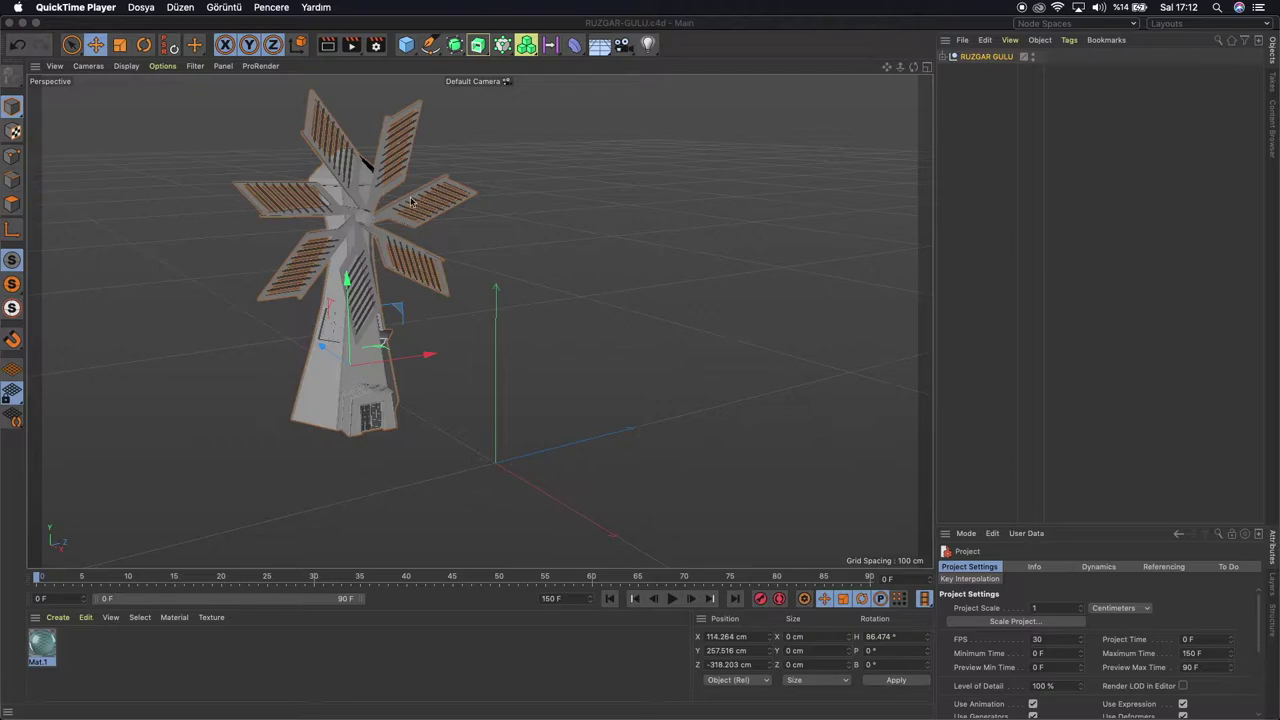
Add a 400 cm Plane primitive to the scene beside the windmill
{"action": "left_click_drag", "start_coordinate": [918, 68], "coordinate": [478, 320]}
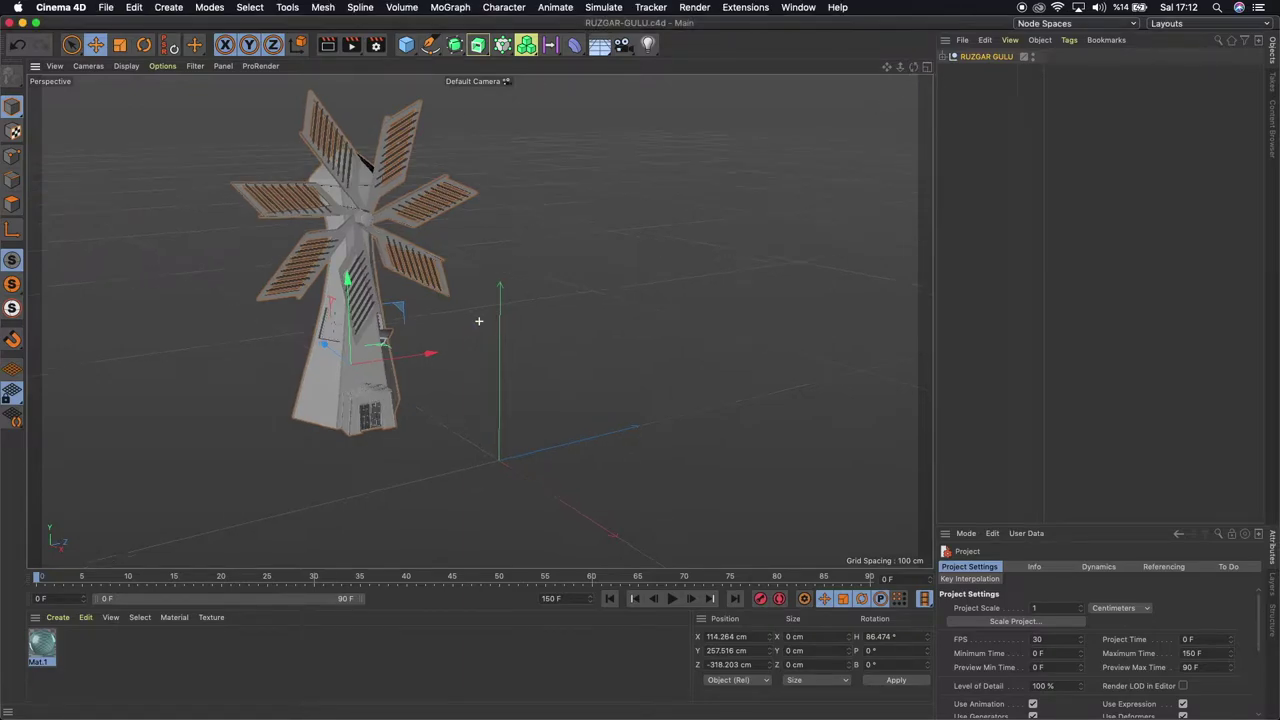
{"action": "left_click_drag", "start_coordinate": [478, 320], "coordinate": [477, 309]}
{"action": "left_click_drag", "start_coordinate": [892, 70], "coordinate": [870, 62]}
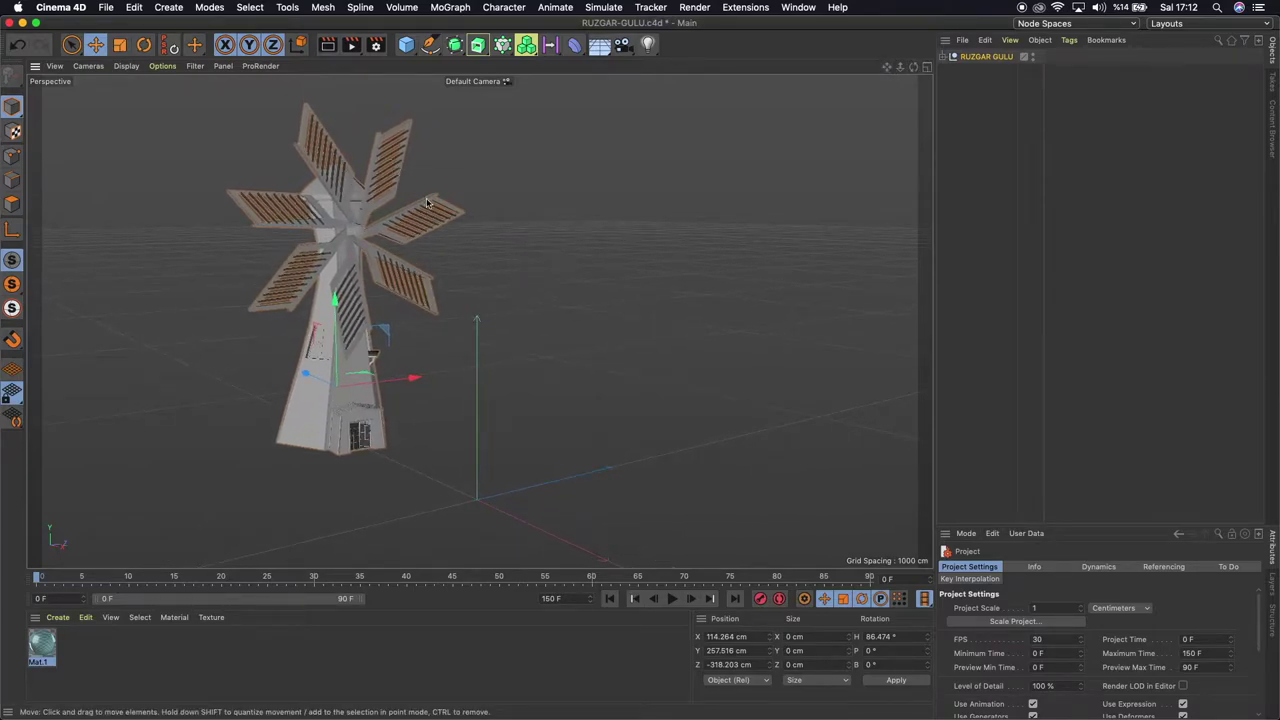
{"action": "left_click", "coordinate": [406, 44]}
{"action": "left_click", "coordinate": [528, 88]}
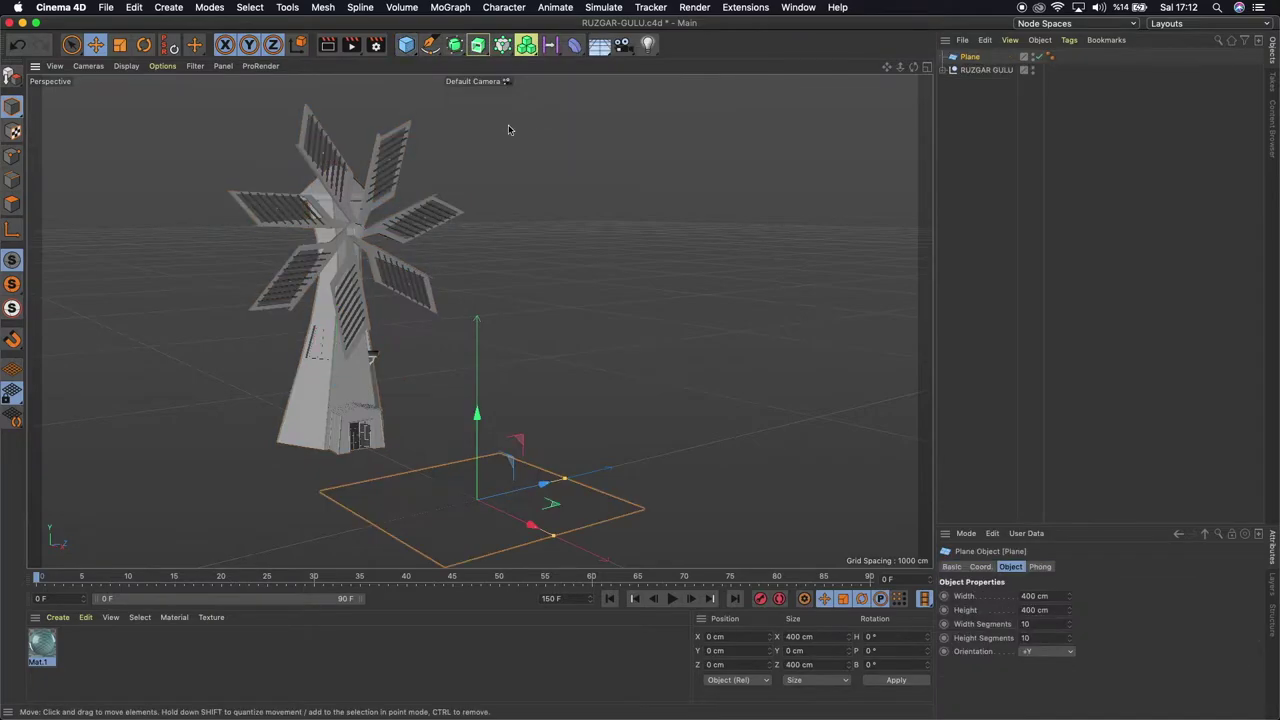
{"action": "left_click_drag", "start_coordinate": [912, 67], "coordinate": [478, 320]}
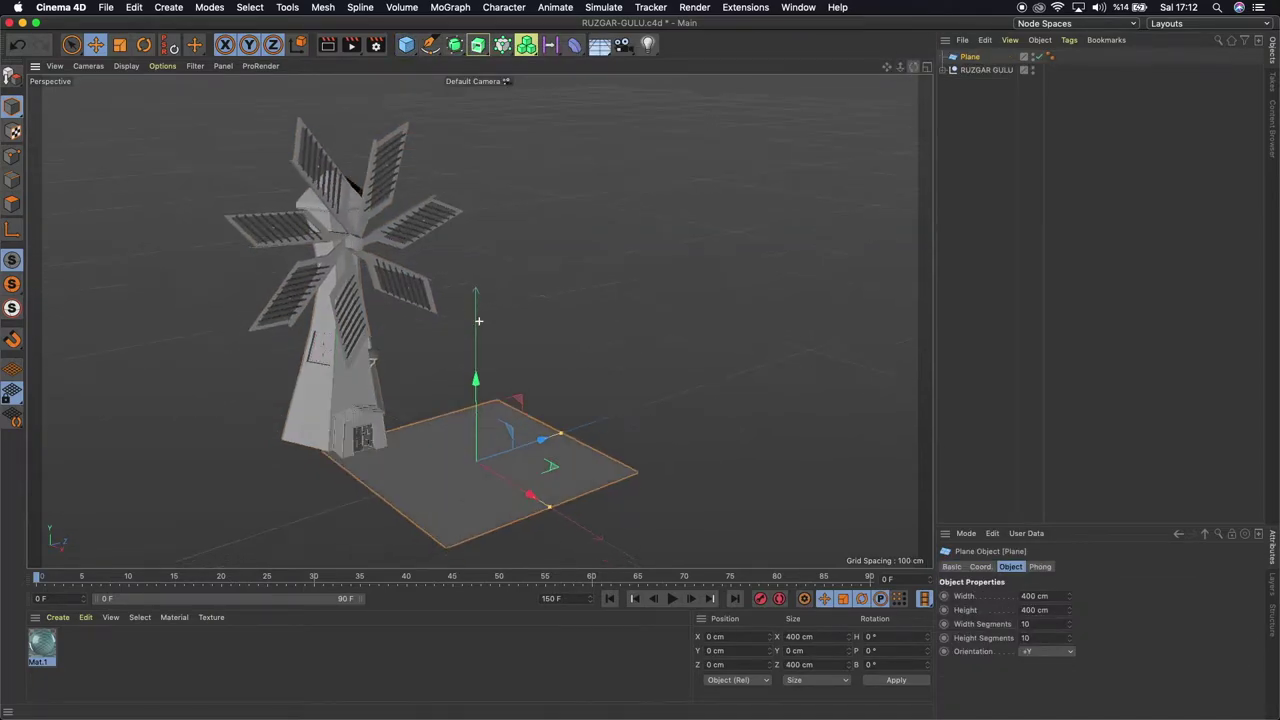
{"action": "left_click_drag", "start_coordinate": [886, 67], "coordinate": [930, 70]}
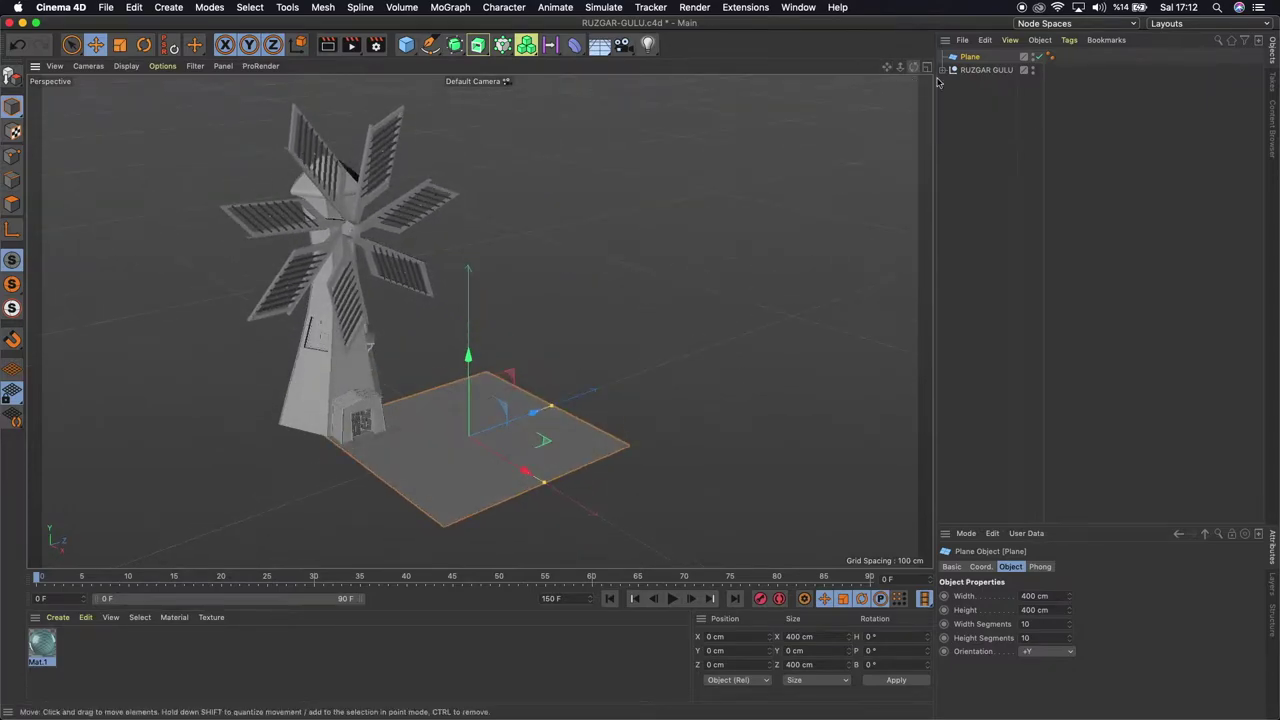
Lower the RUZGAR GULU windmill group to ground level and place Plane below it in the hierarchy
{"action": "left_click", "coordinate": [331, 291]}
{"action": "mouse_move", "coordinate": [331, 291]}
{"action": "left_mouse_down"}
{"action": "mouse_move", "coordinate": [493, 466]}
{"action": "mouse_move", "coordinate": [394, 382]}
{"action": "mouse_move", "coordinate": [288, 322]}
{"action": "left_mouse_up"}
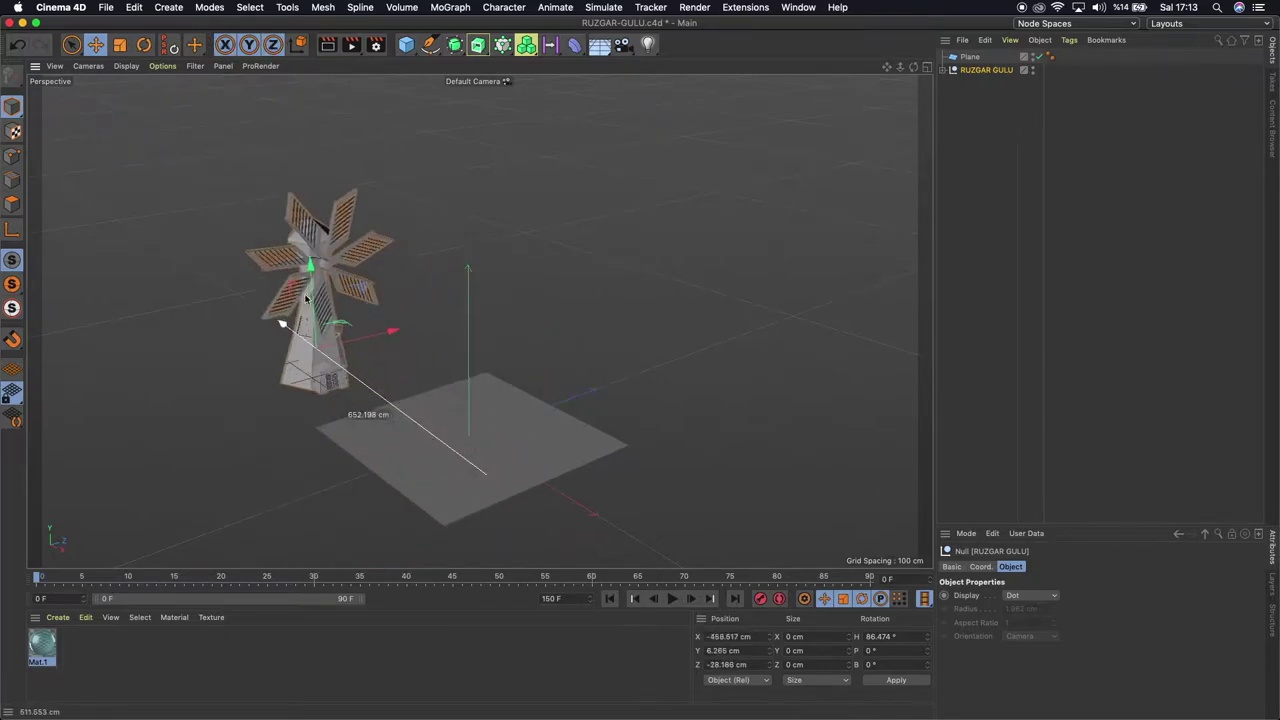
{"action": "left_click_drag", "start_coordinate": [397, 338], "coordinate": [400, 333]}
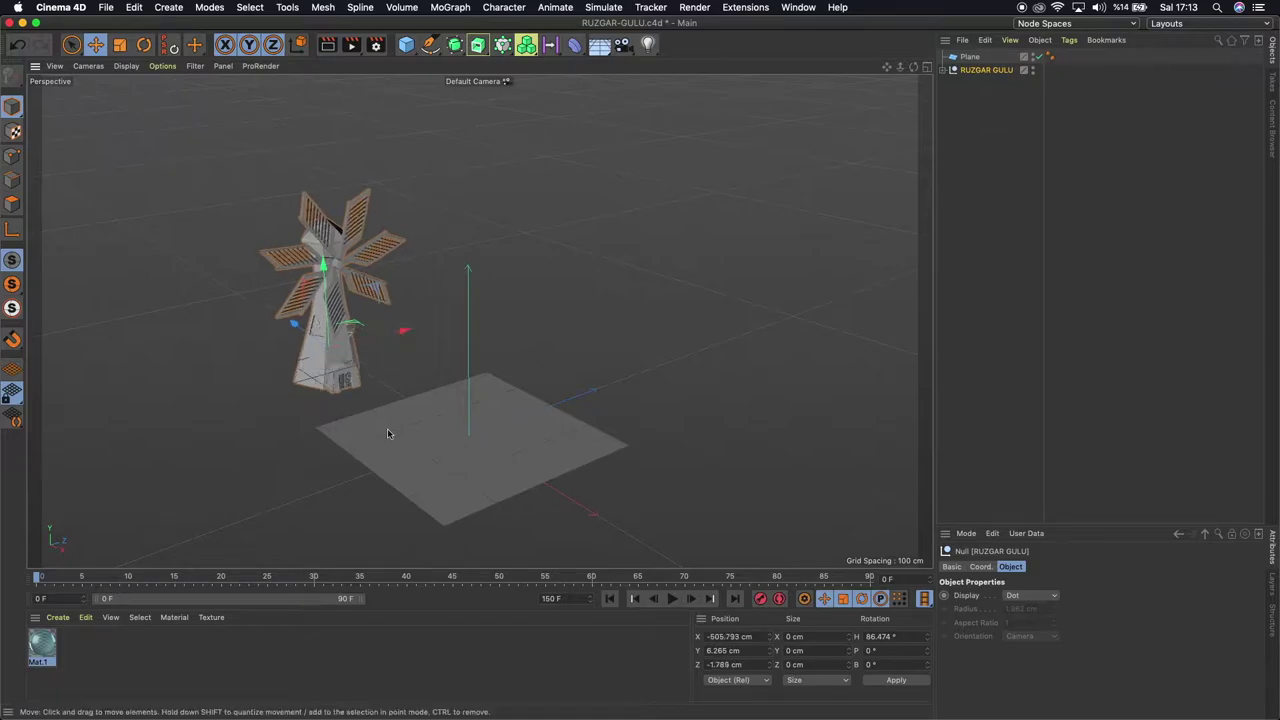
{"action": "scroll", "coordinate": [403, 437], "scroll_direction": "up", "scroll_amount": 3}
{"action": "scroll", "coordinate": [403, 437], "scroll_direction": "up", "scroll_amount": 3}
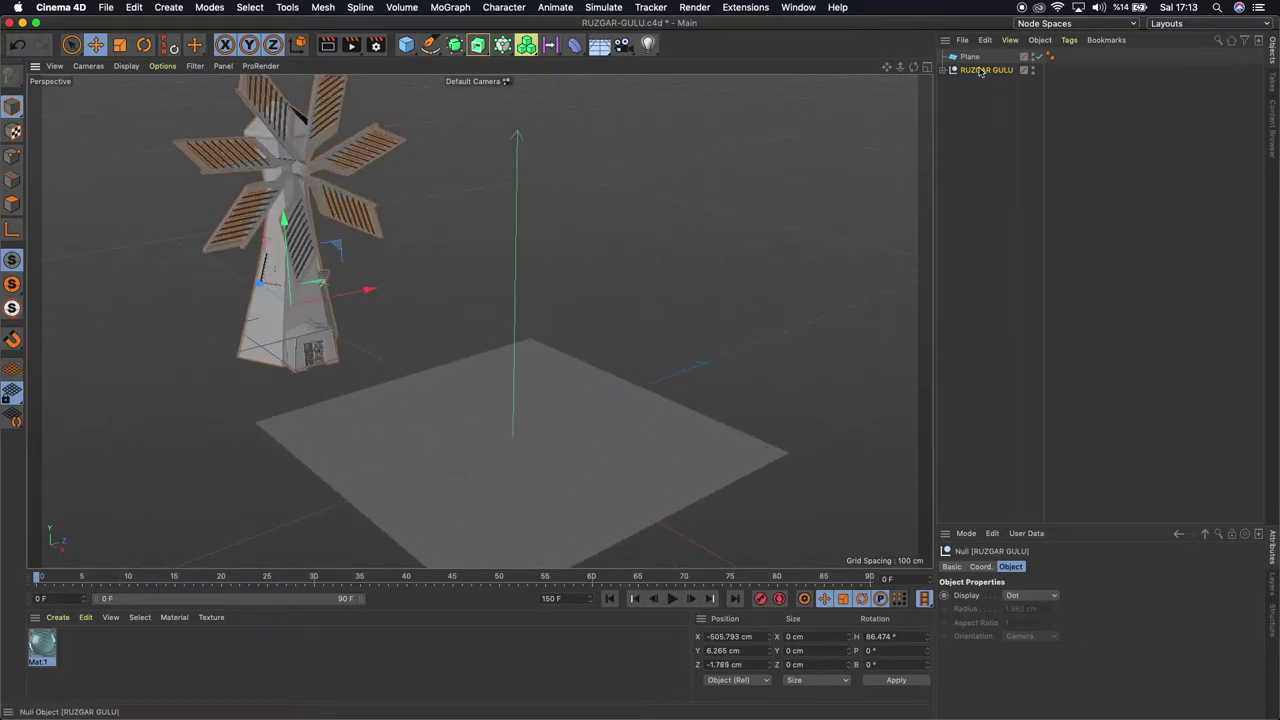
{"action": "left_click_drag", "start_coordinate": [970, 60], "coordinate": [972, 70]}
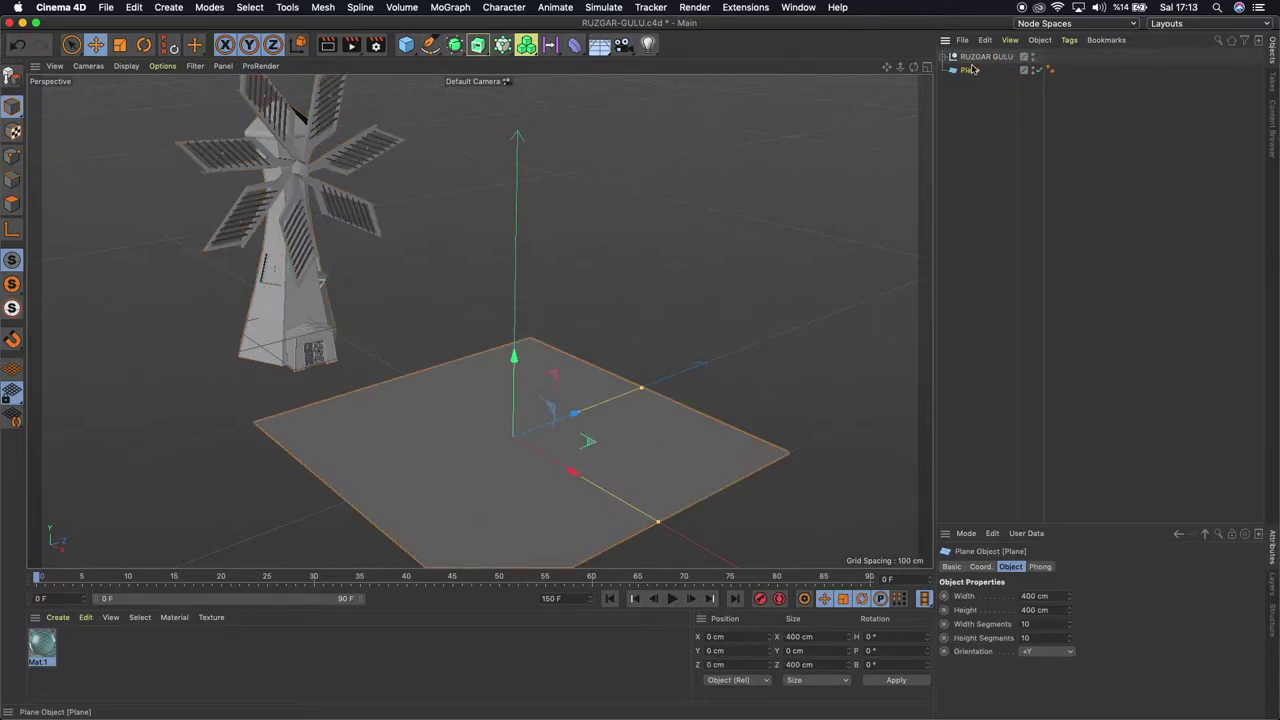
Resize the plane to 70 cm width and 200 cm height
{"action": "left_click", "coordinate": [1054, 596]}
{"action": "type", "text": "70"}
{"action": "key", "text": "Return"}
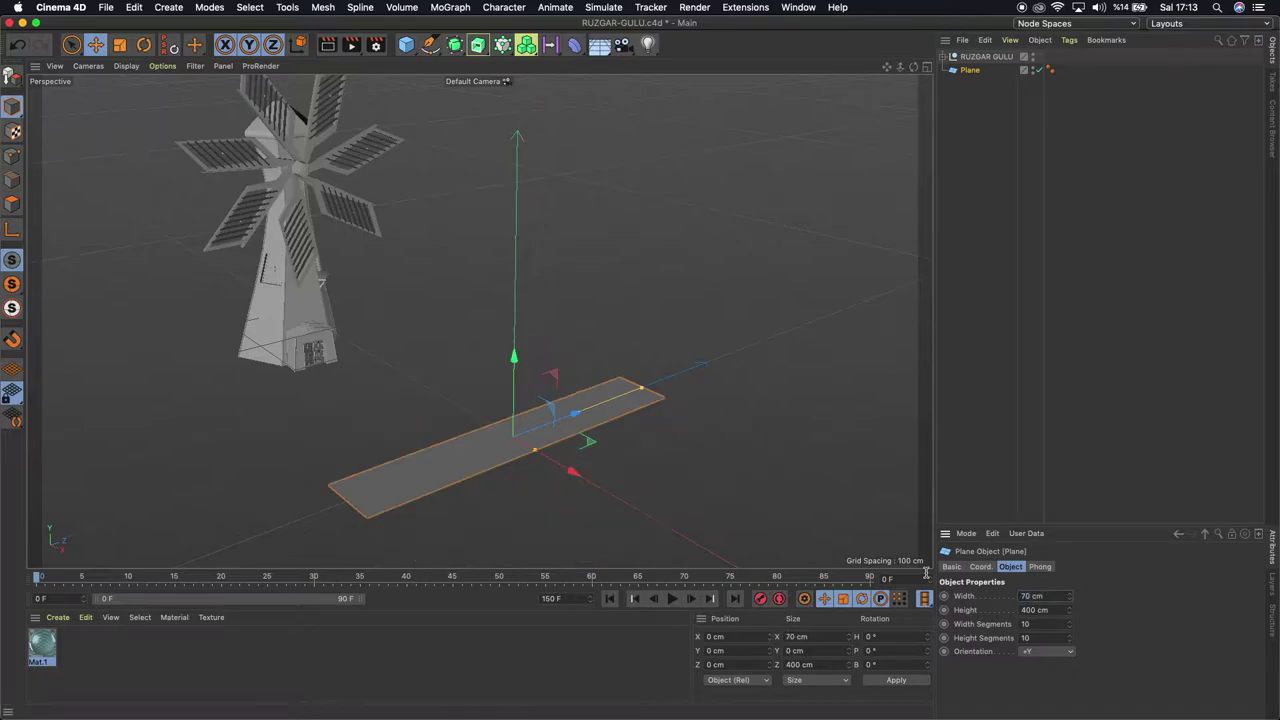
{"action": "left_click", "coordinate": [1045, 612]}
{"action": "type", "text": "200"}
{"action": "key", "text": "Return"}
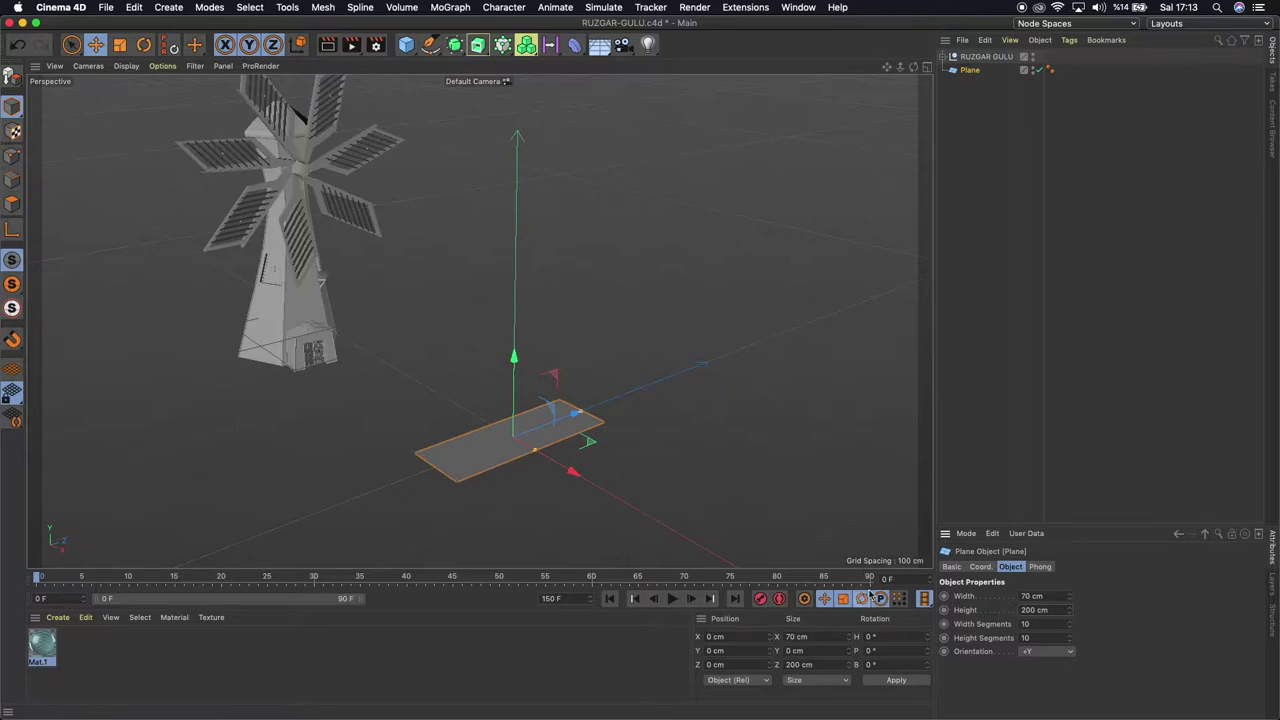
{"action": "left_click", "coordinate": [876, 598]}
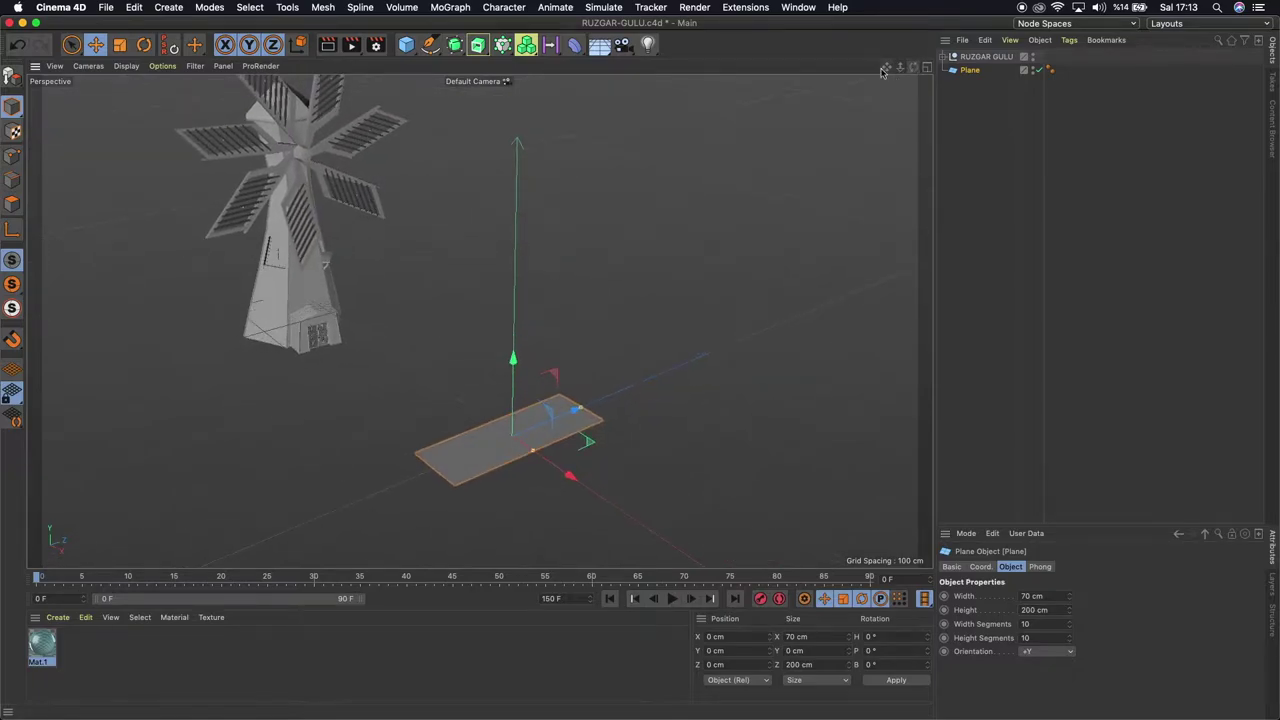
Move the RUZGAR GULU windmill group closer to the plane, then reselect the plane
{"action": "left_click", "coordinate": [332, 306]}
{"action": "left_click", "coordinate": [998, 57]}
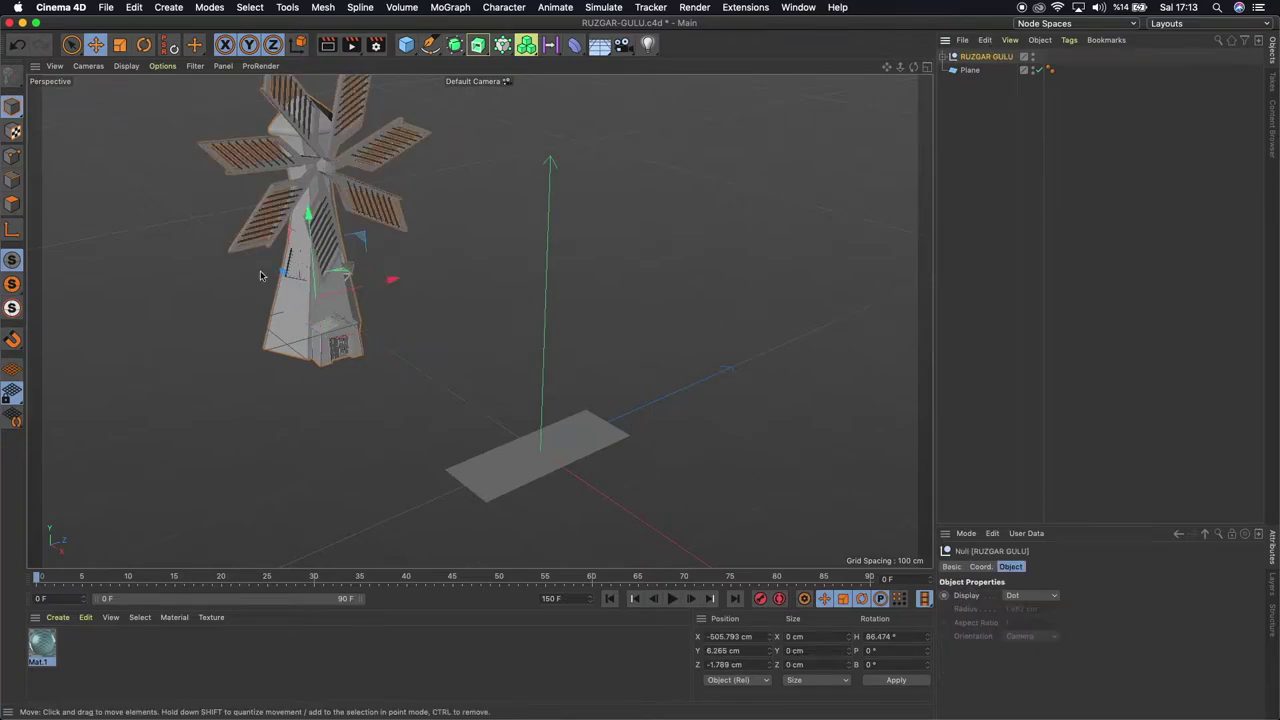
{"action": "left_click_drag", "start_coordinate": [316, 298], "coordinate": [397, 345]}
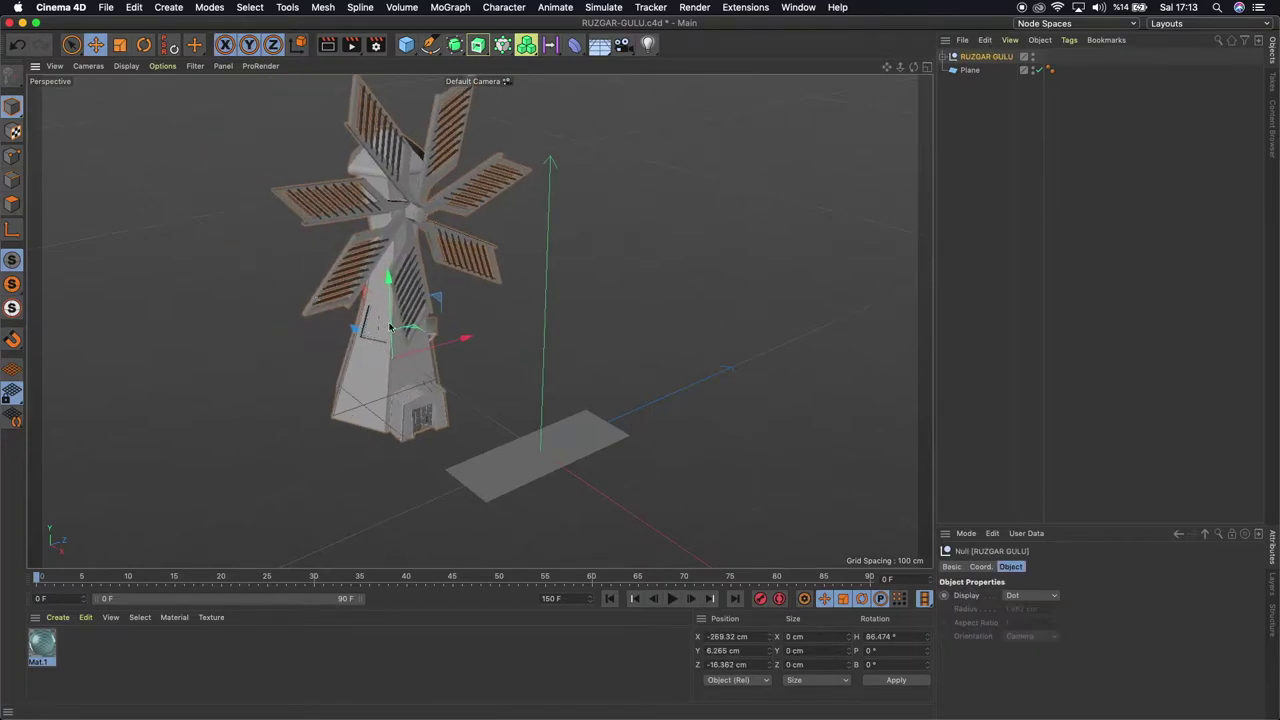
{"action": "mouse_move", "coordinate": [918, 68]}
{"action": "left_mouse_down"}
{"action": "mouse_move", "coordinate": [918, 80]}
{"action": "mouse_move", "coordinate": [479, 321]}
{"action": "left_mouse_up"}
{"action": "left_click", "coordinate": [857, 100]}
{"action": "left_click_drag", "start_coordinate": [886, 67], "coordinate": [850, 67]}
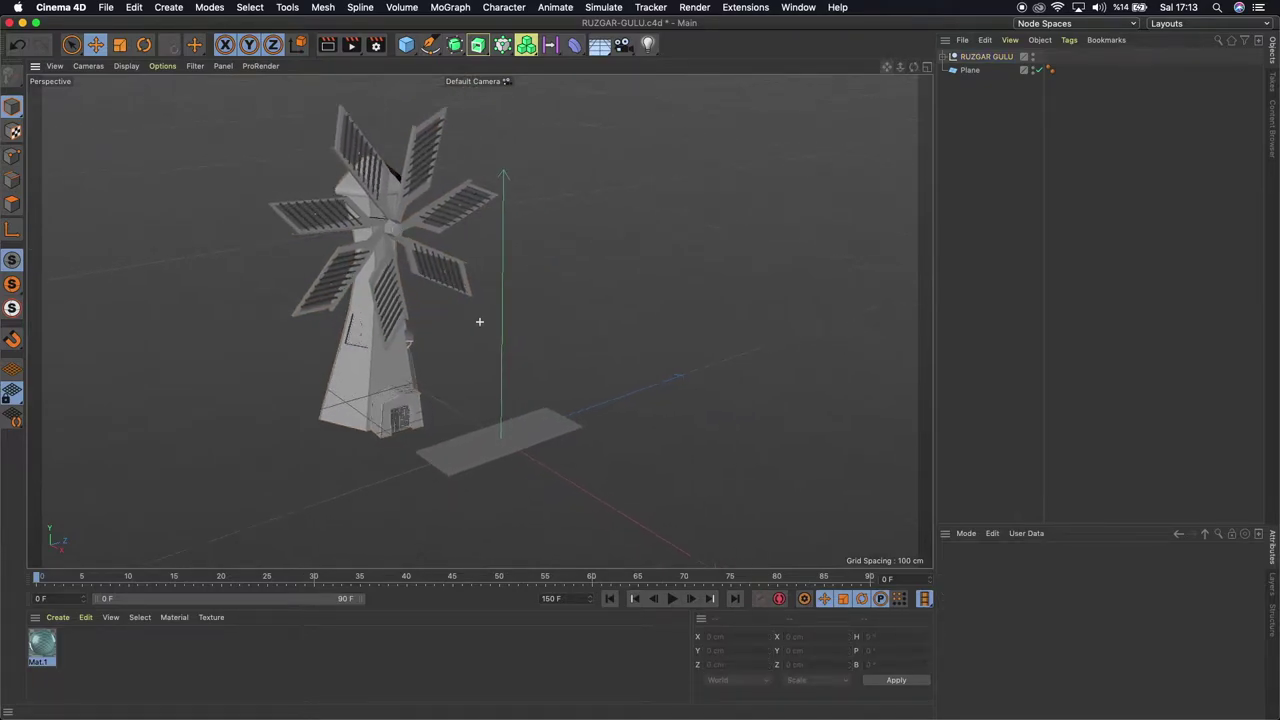
{"action": "left_click", "coordinate": [968, 70]}
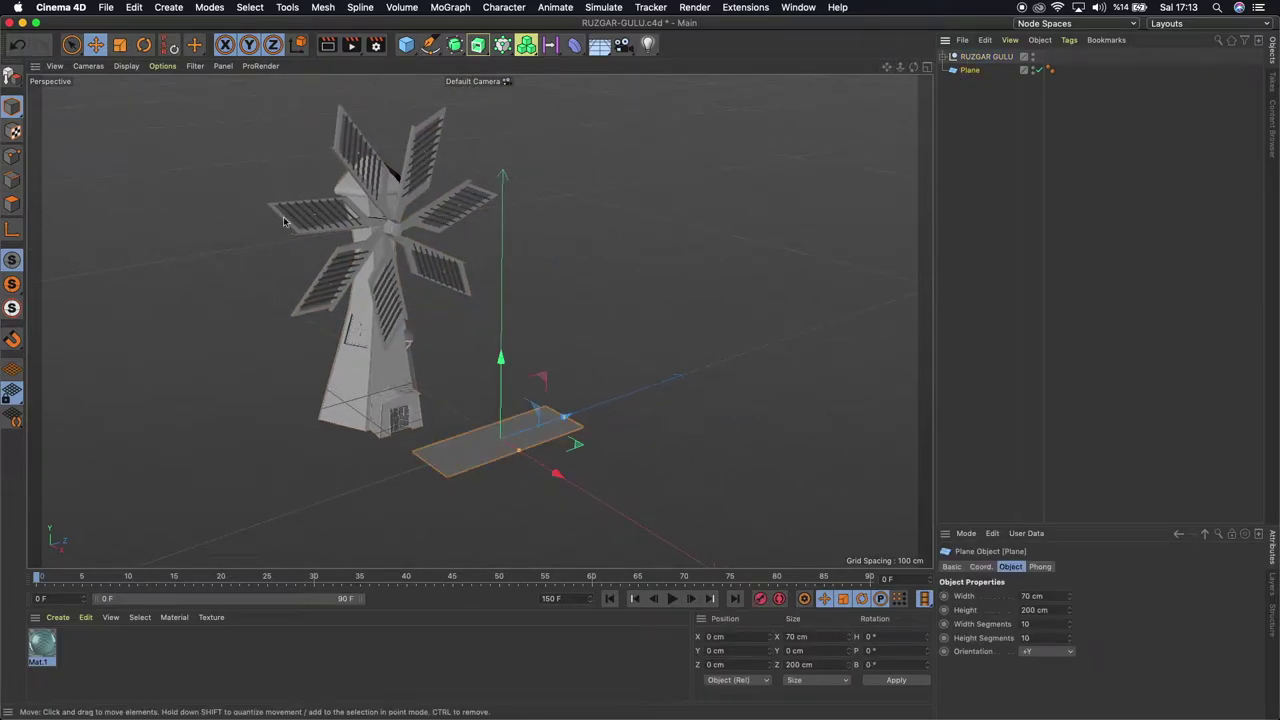
Turn on Gouraud Shading (Lines) and give the plane 1 width and 1 height segment
{"action": "left_click", "coordinate": [126, 66]}
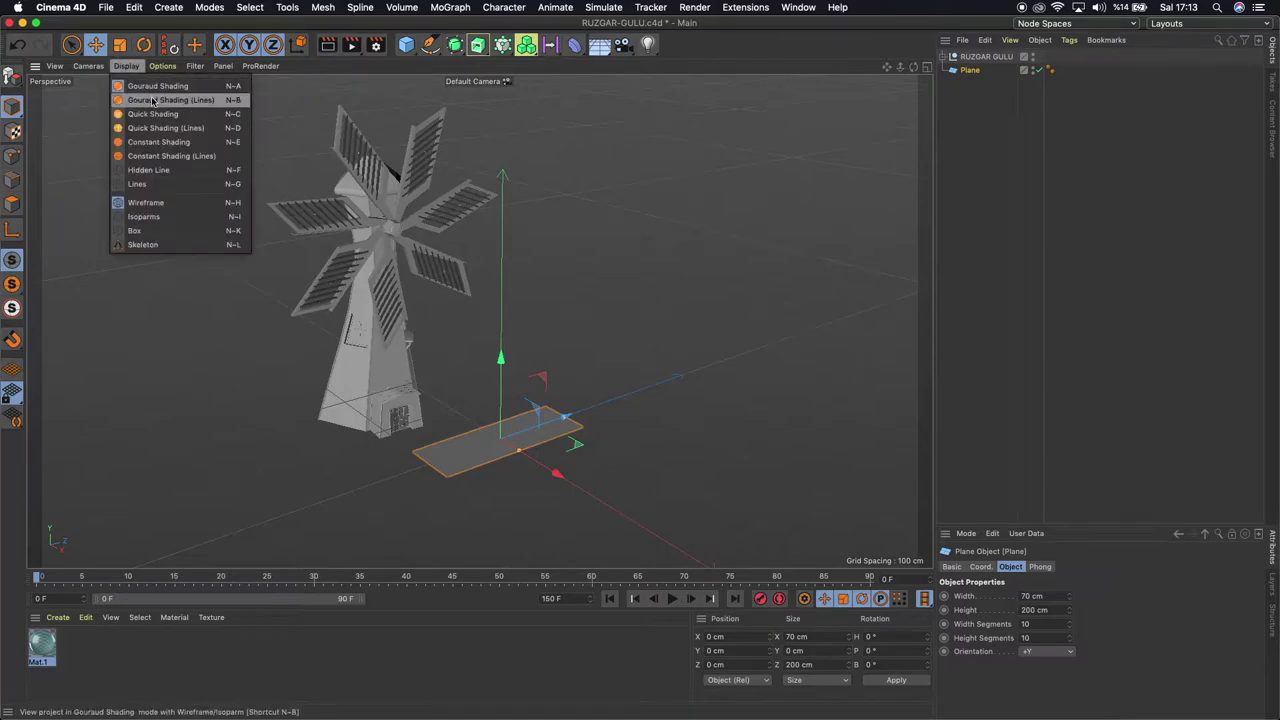
{"action": "left_click", "coordinate": [153, 100]}
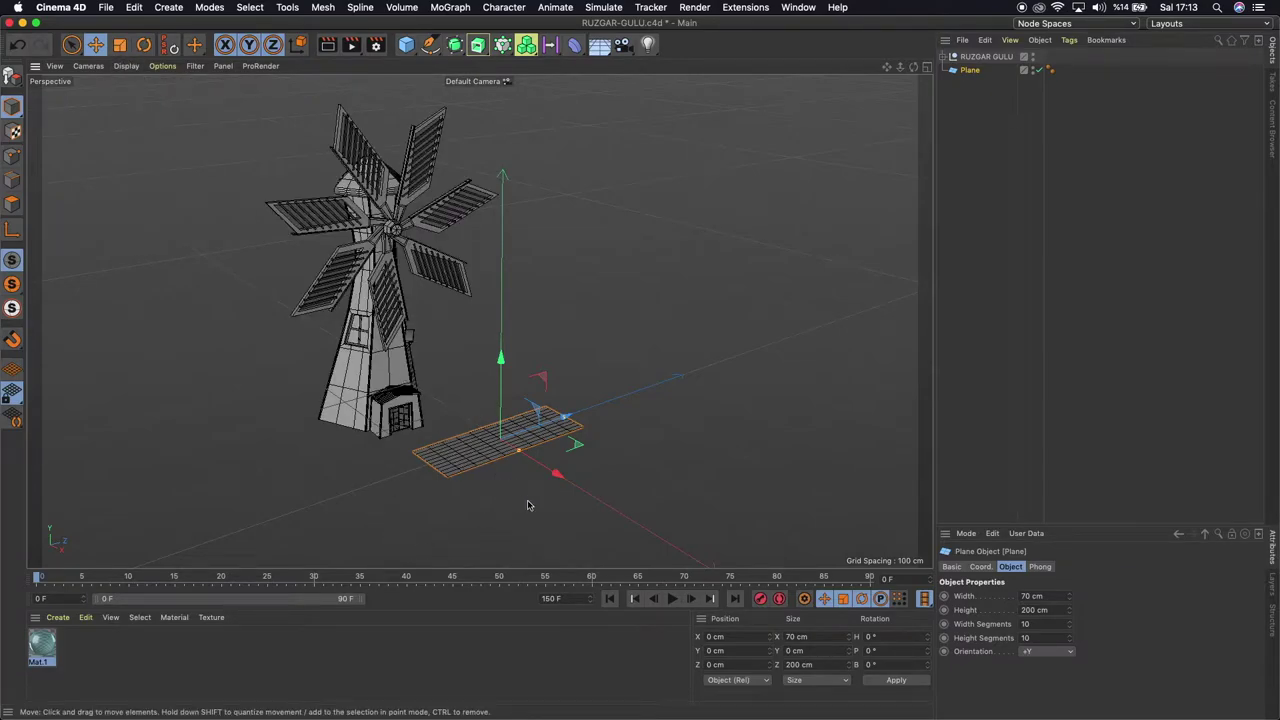
{"action": "left_click", "coordinate": [1041, 621]}
{"action": "key", "text": "Tab"}
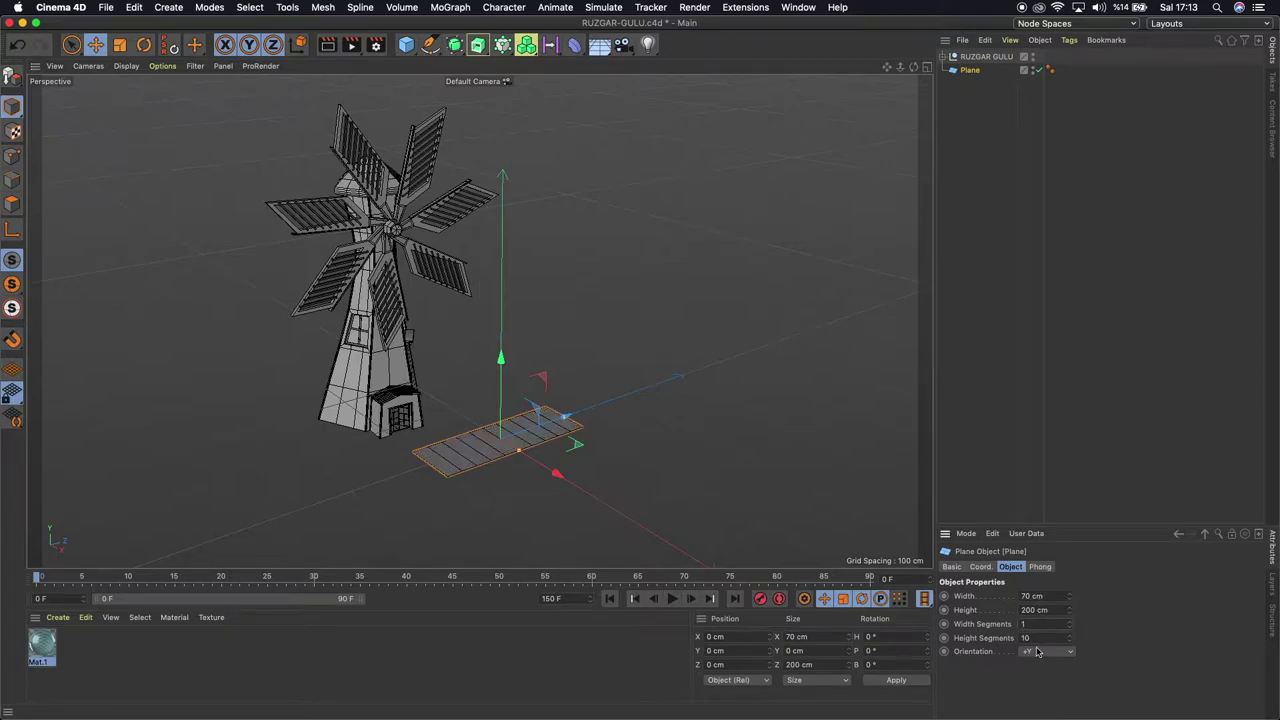
{"action": "type", "text": "1"}
{"action": "key", "text": "Return"}
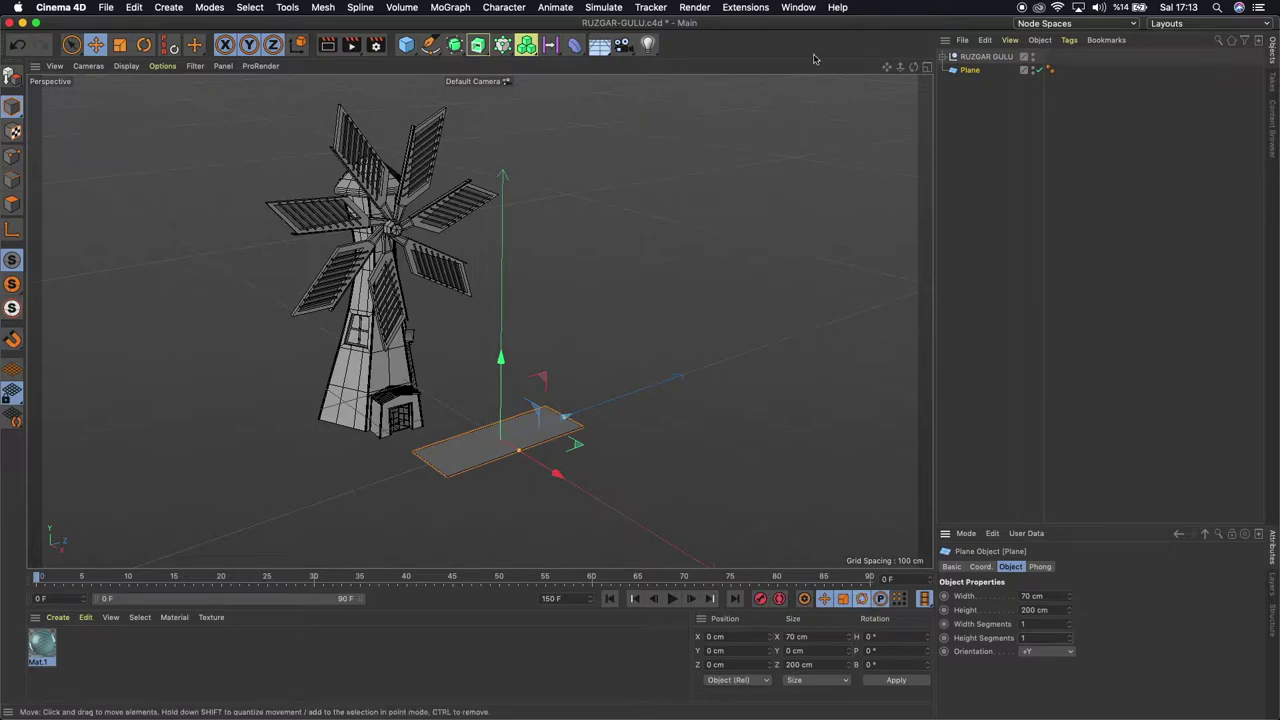
Make the plane an editable polygon object and enter Polygons mode
{"action": "left_click_drag", "start_coordinate": [455, 318], "coordinate": [478, 320], "text": "alt"}
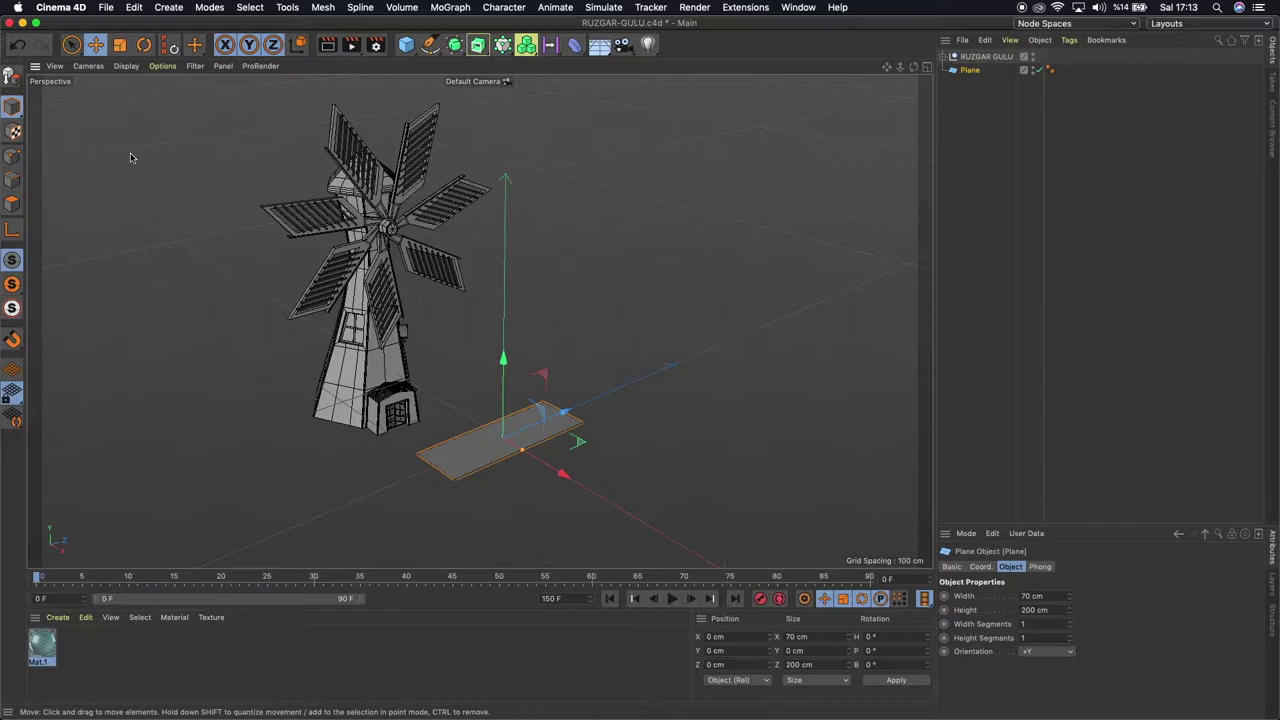
{"action": "left_click", "coordinate": [12, 75]}
{"action": "left_click", "coordinate": [12, 203]}
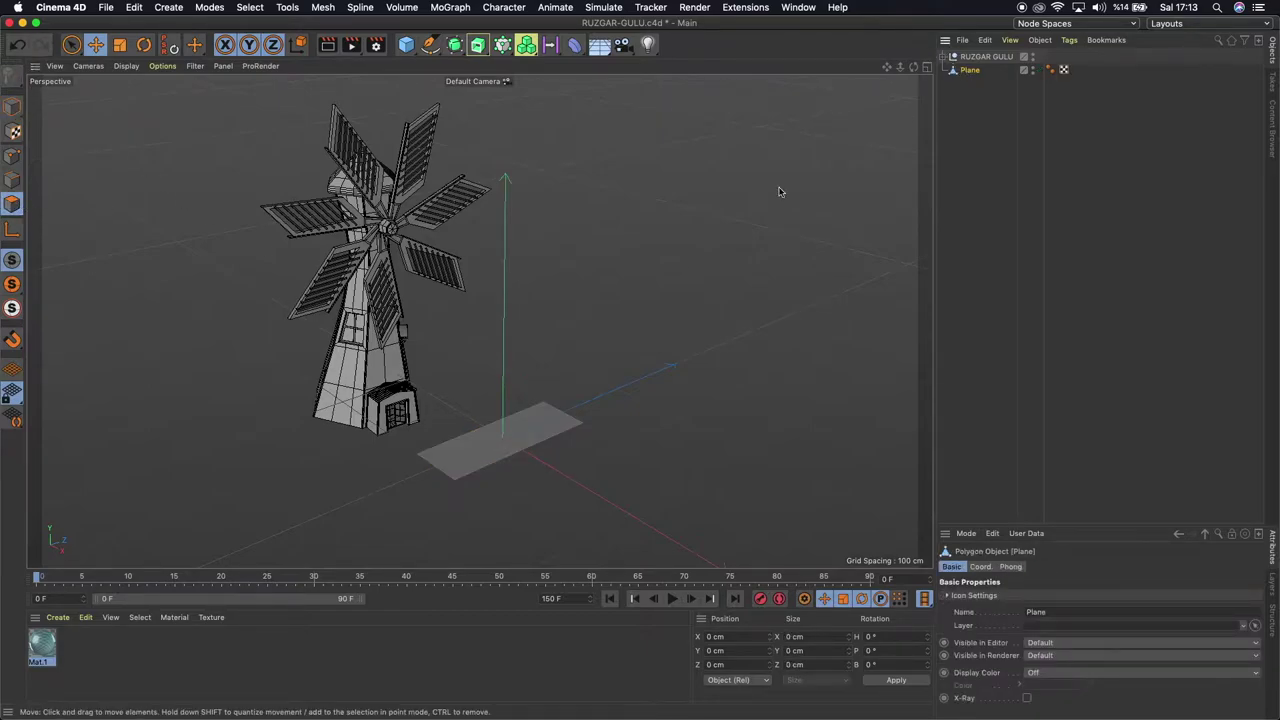
Inset the plane's single polygon with Extrude Inner at a 10 cm offset
{"action": "left_click", "coordinate": [496, 434]}
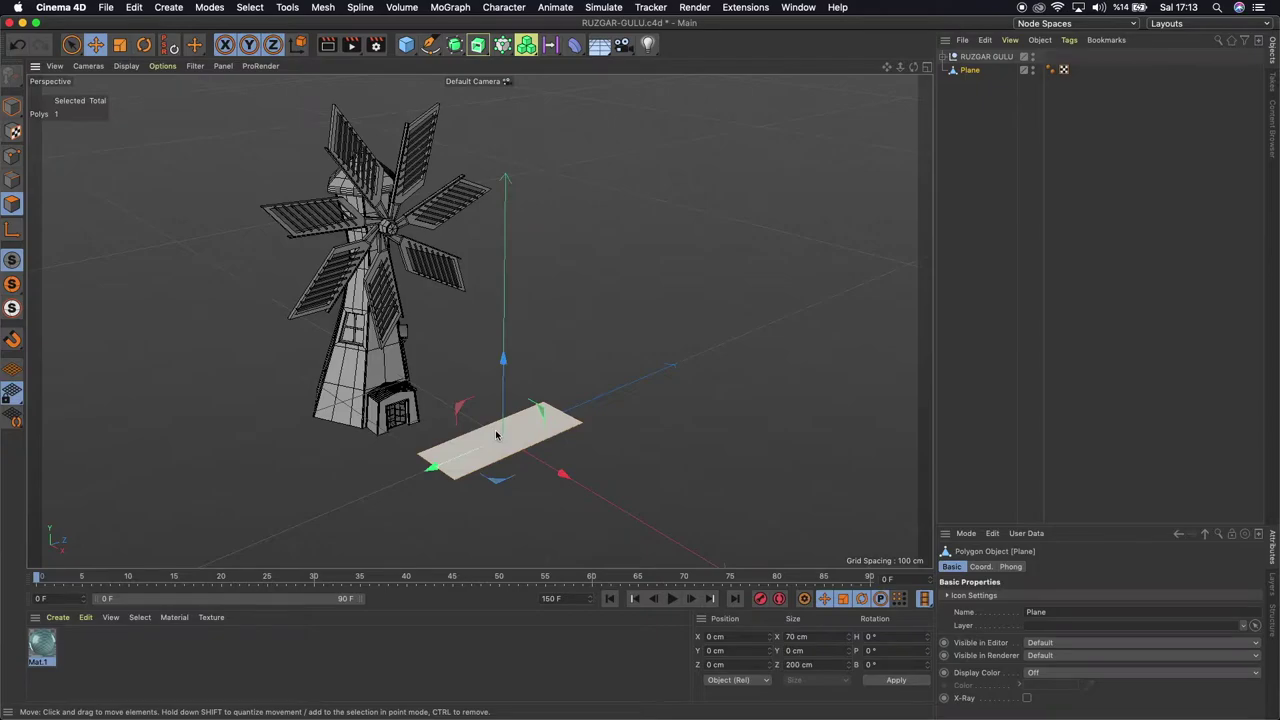
{"action": "right_click", "coordinate": [670, 237]}
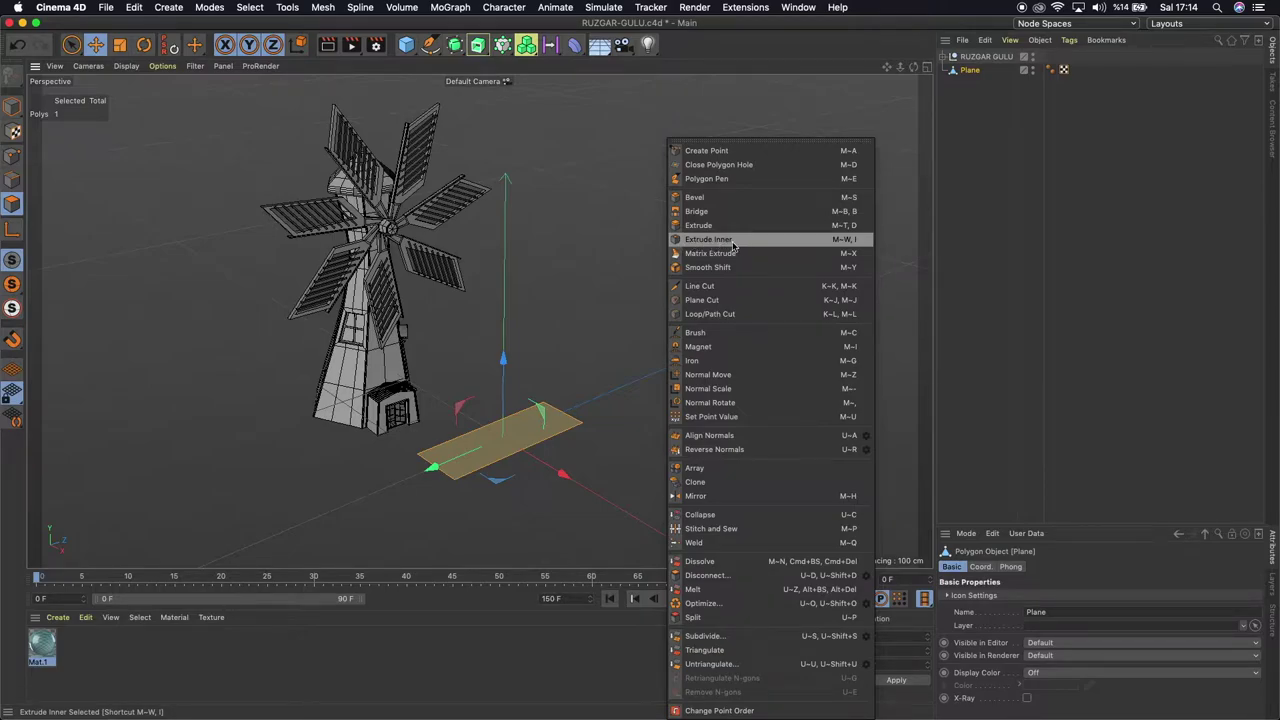
{"action": "left_click", "coordinate": [733, 242]}
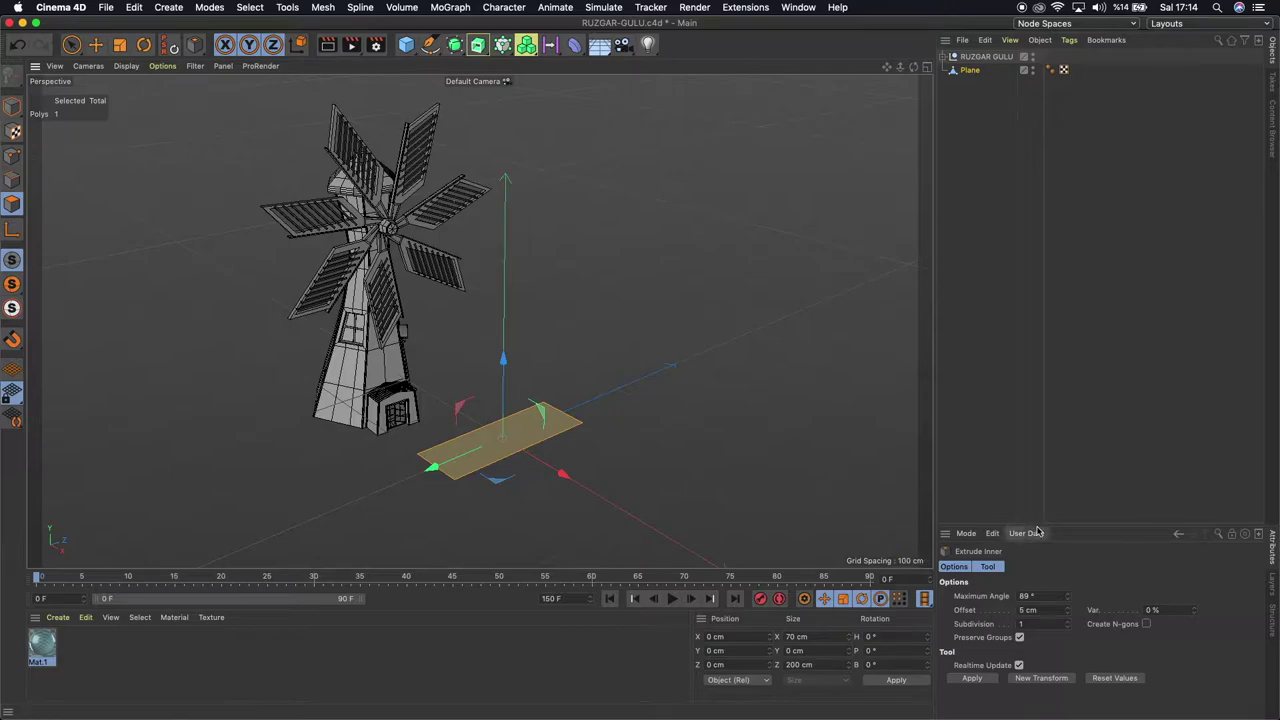
{"action": "left_click_drag", "start_coordinate": [1003, 525], "coordinate": [1001, 299]}
{"action": "left_click", "coordinate": [1045, 386]}
{"action": "type", "text": "10"}
{"action": "key", "text": "Return"}
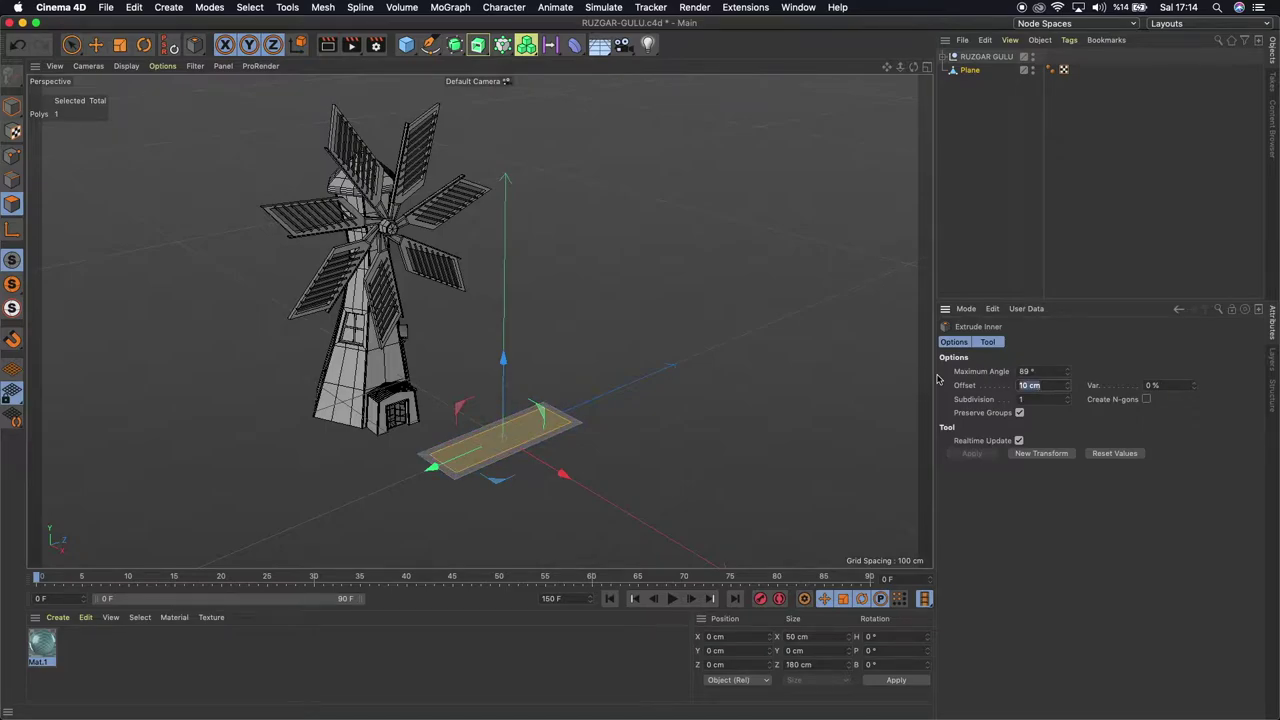
{"action": "left_click", "coordinate": [97, 45]}
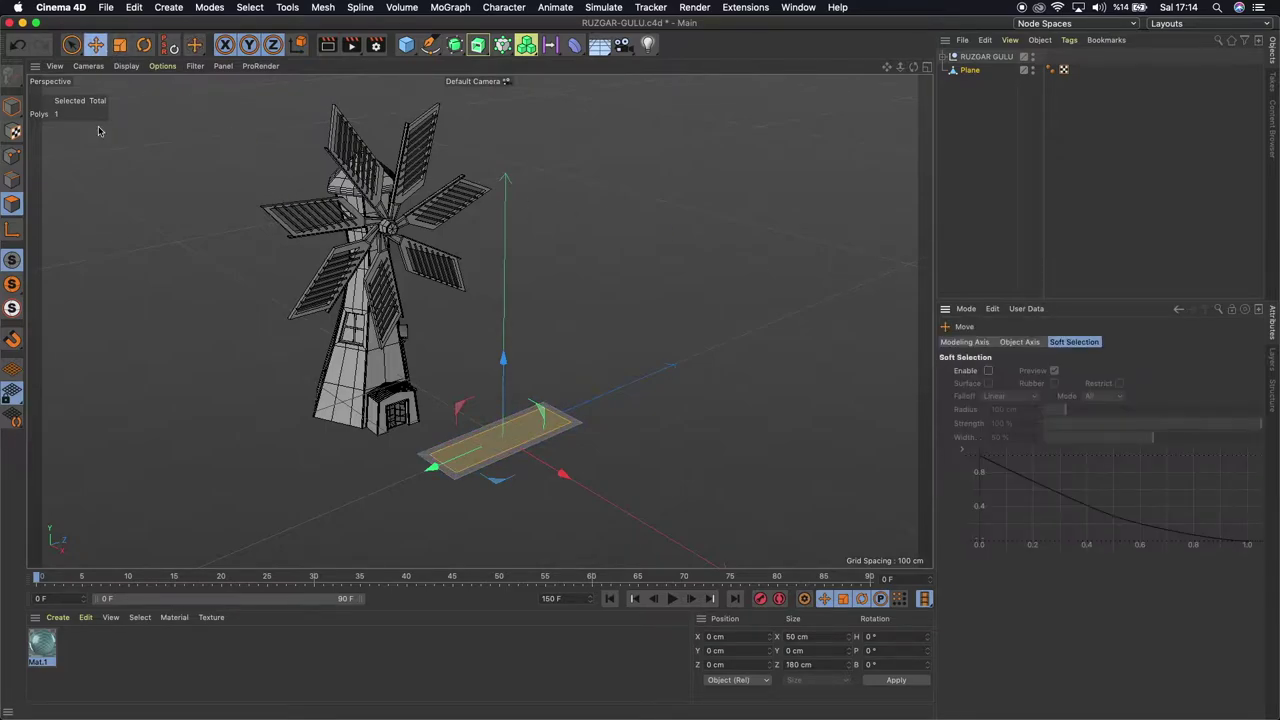
{"action": "left_click", "coordinate": [12, 157]}
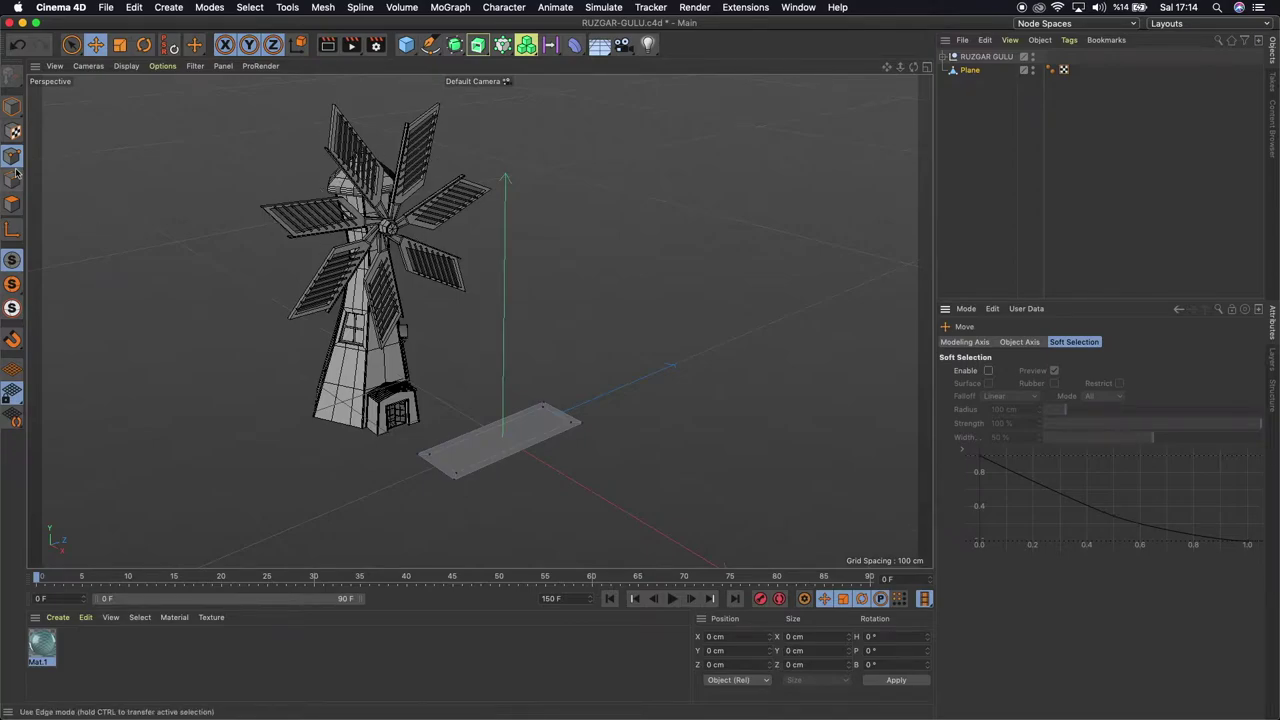
Move the plane's far-end and near corner points along the blade's length
{"action": "left_click", "coordinate": [71, 45]}
{"action": "left_click", "coordinate": [567, 422]}
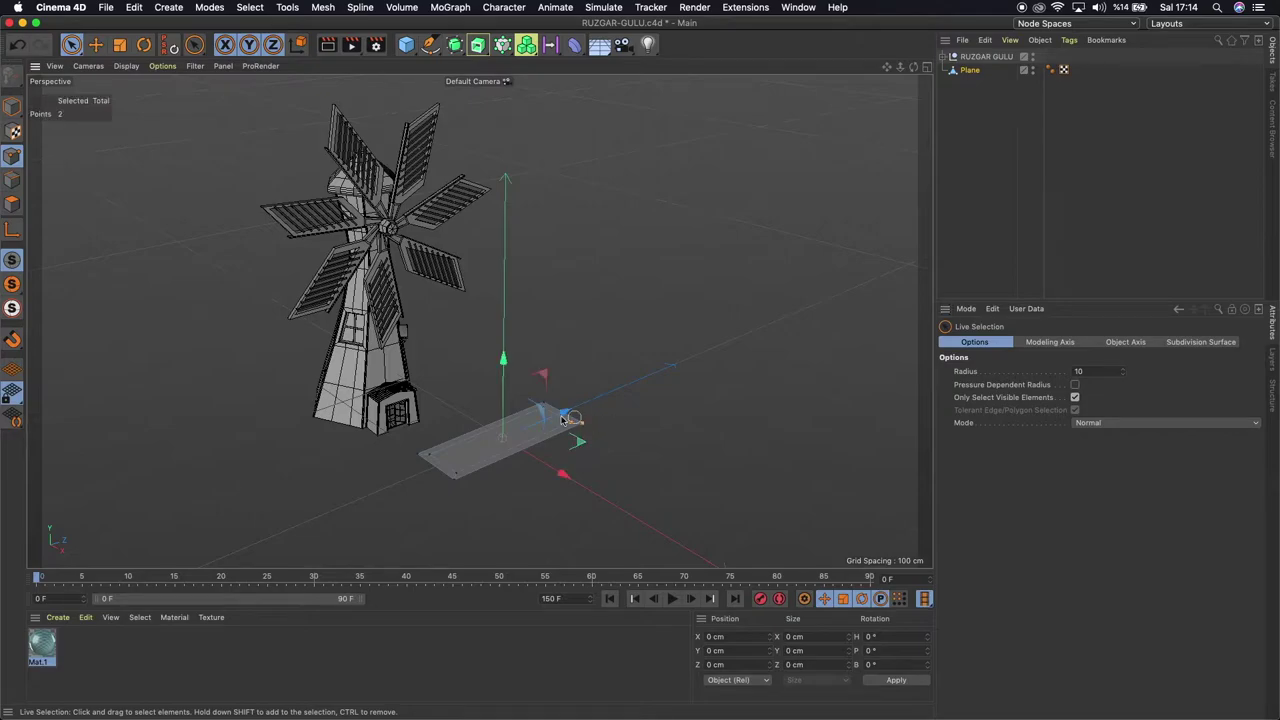
{"action": "left_click", "coordinate": [452, 477], "text": "shift"}
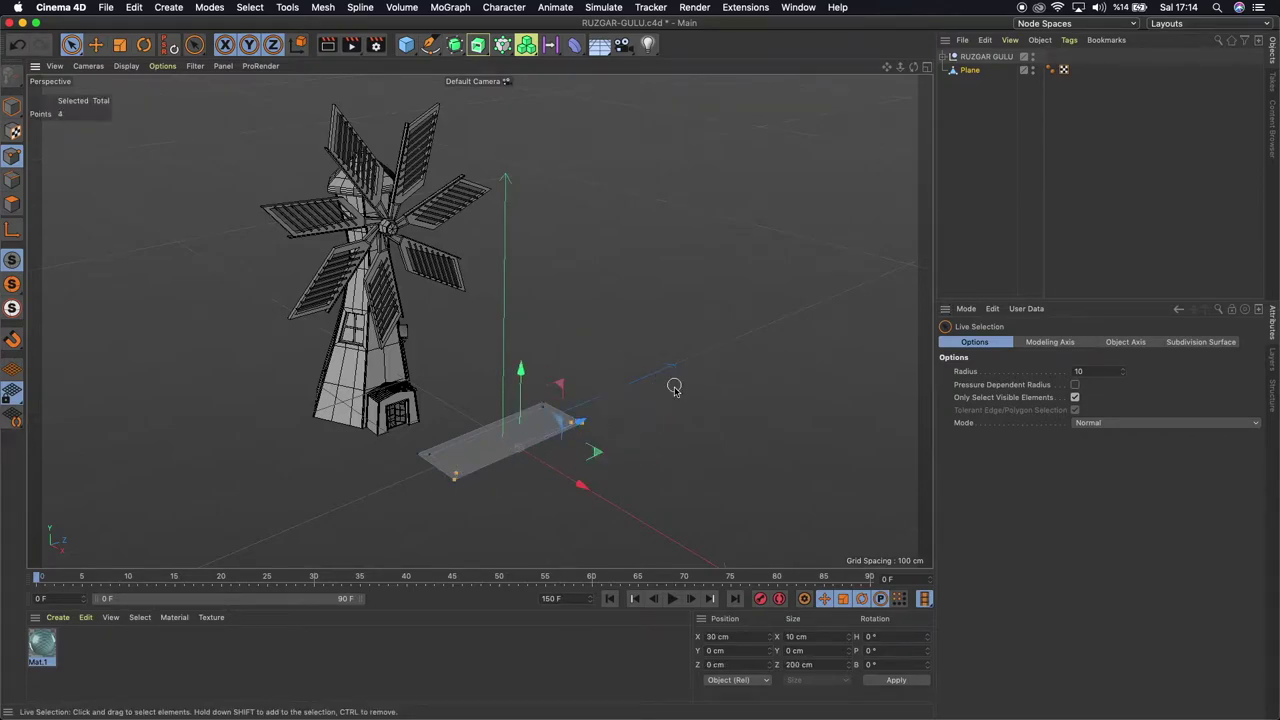
{"action": "left_click_drag", "start_coordinate": [610, 405], "coordinate": [596, 416]}
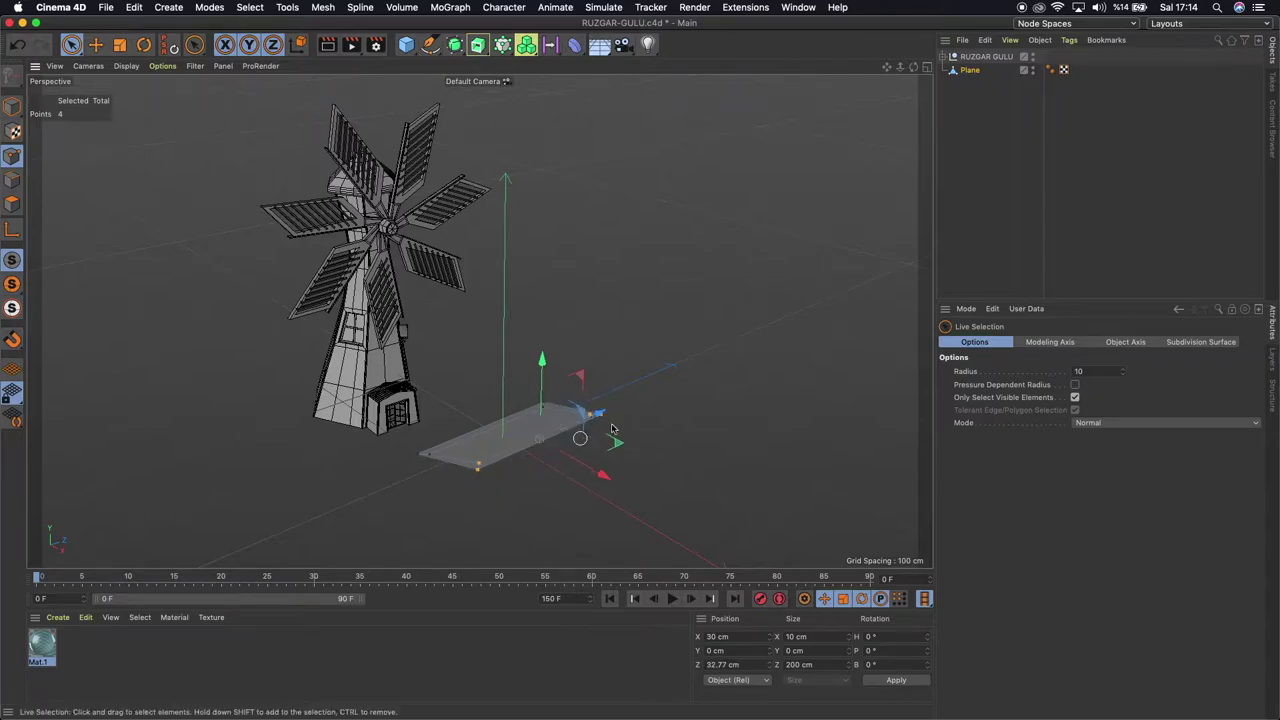
{"action": "left_click", "coordinate": [652, 428]}
Pull one corner point of the plane inward
{"action": "scroll", "coordinate": [580, 431], "scroll_direction": "up", "scroll_amount": 2}
{"action": "scroll", "coordinate": [580, 431], "scroll_direction": "up", "scroll_amount": 2}
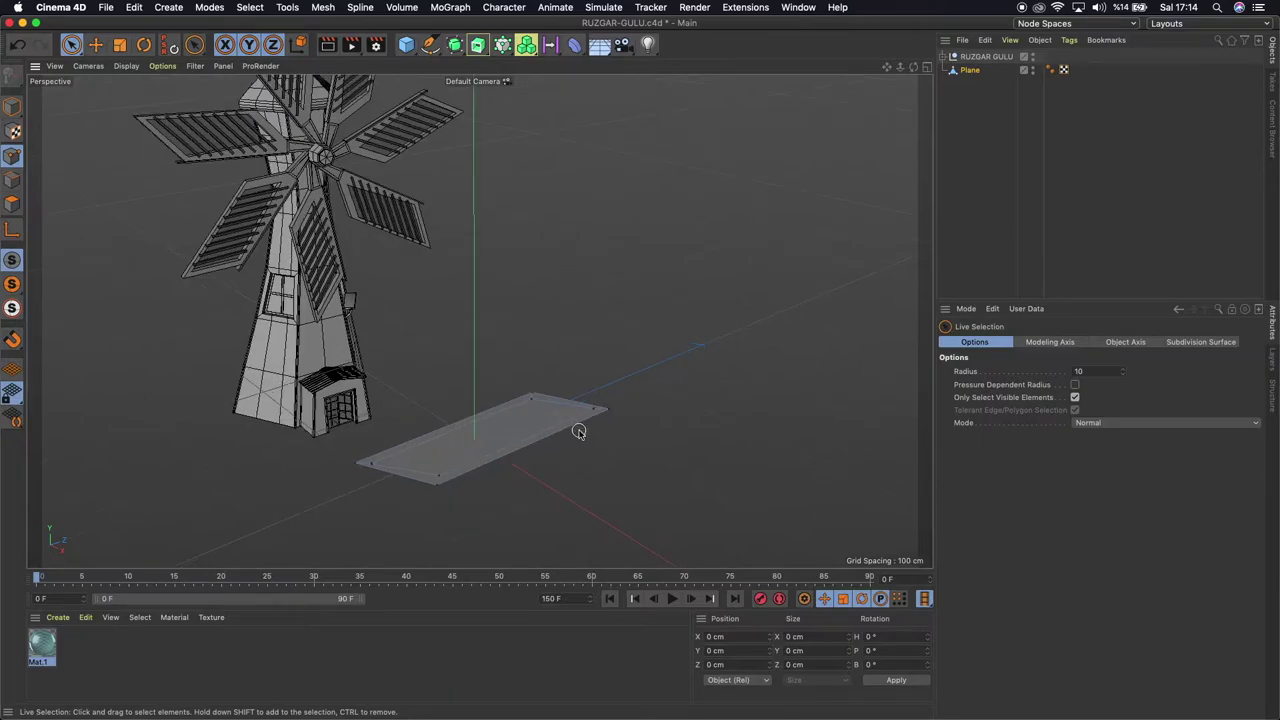
{"action": "scroll", "coordinate": [580, 431], "scroll_direction": "up", "scroll_amount": 2}
{"action": "scroll", "coordinate": [578, 431], "scroll_direction": "up", "scroll_amount": 2}
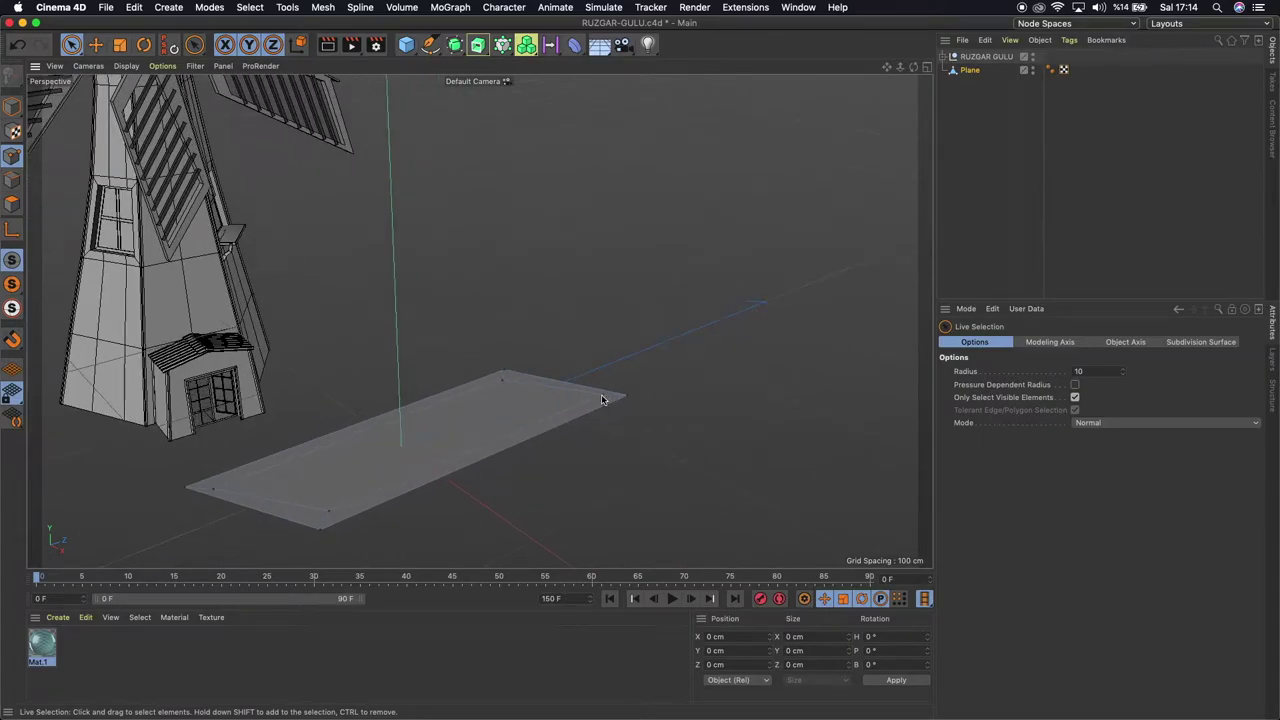
{"action": "left_click", "coordinate": [601, 398]}
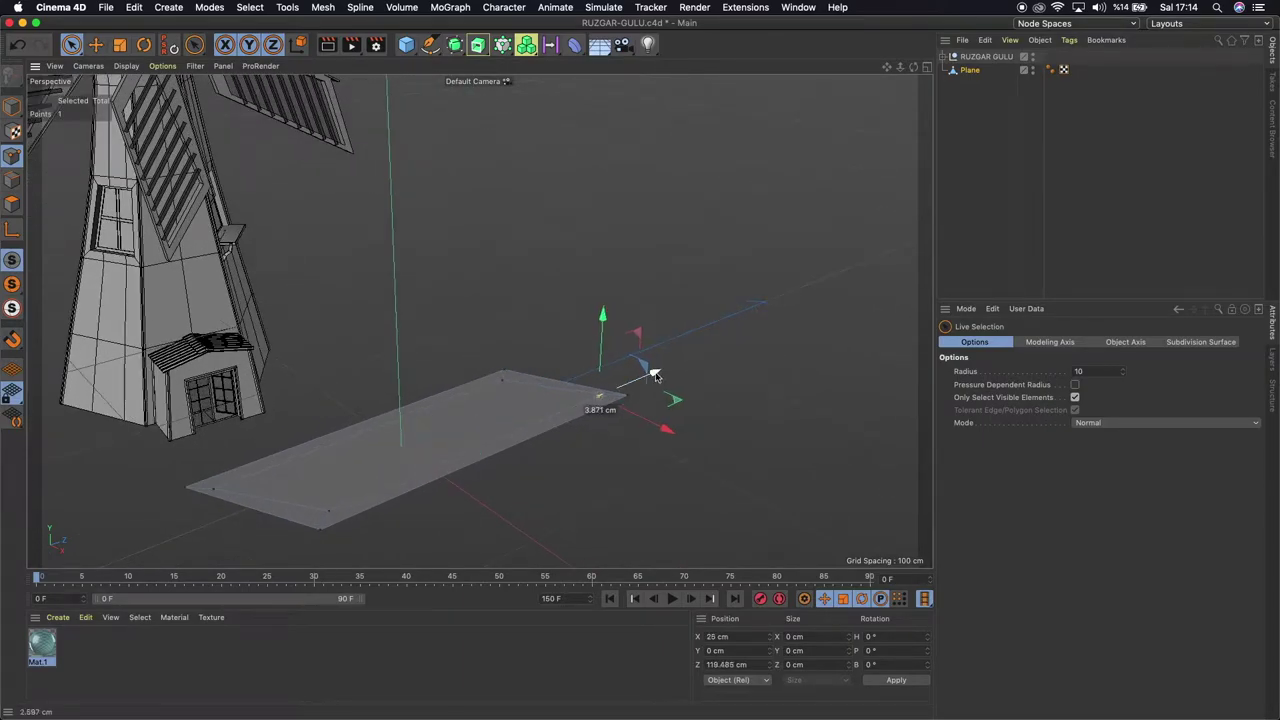
{"action": "left_click_drag", "start_coordinate": [660, 372], "coordinate": [652, 384]}
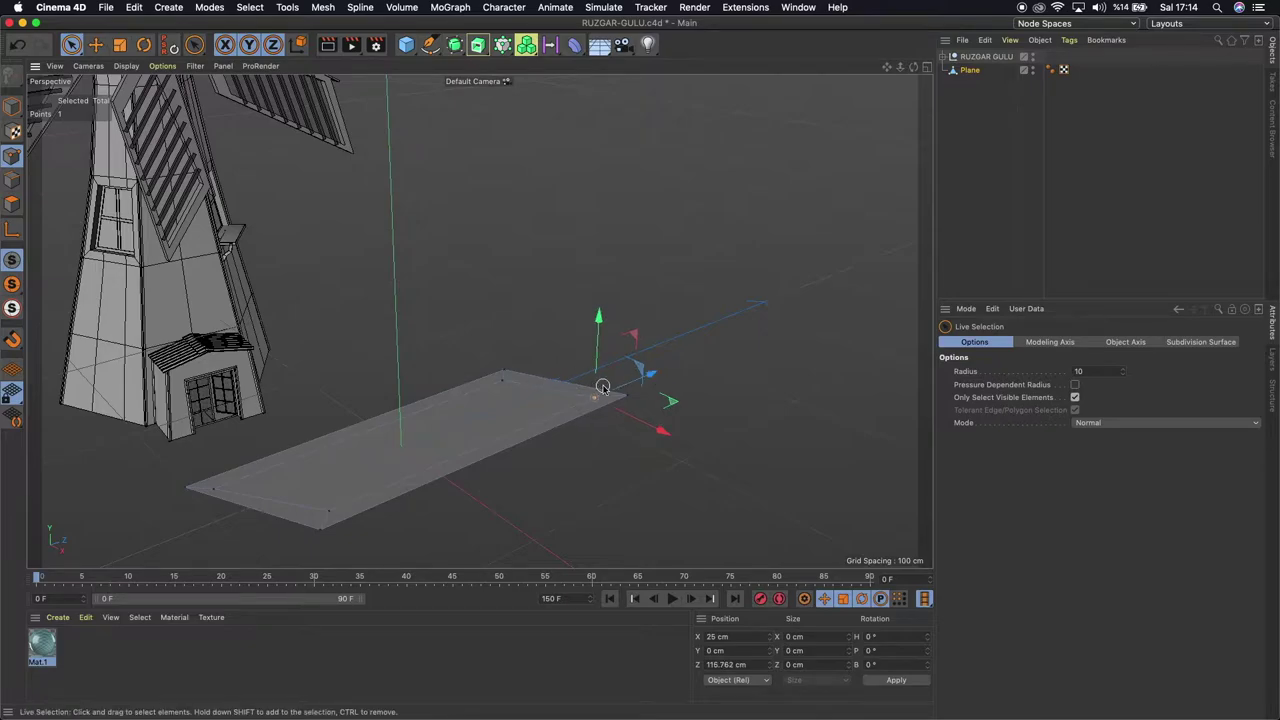
{"action": "scroll", "coordinate": [603, 387], "scroll_direction": "down", "scroll_amount": 2}
{"action": "scroll", "coordinate": [603, 387], "scroll_direction": "down", "scroll_amount": 1}
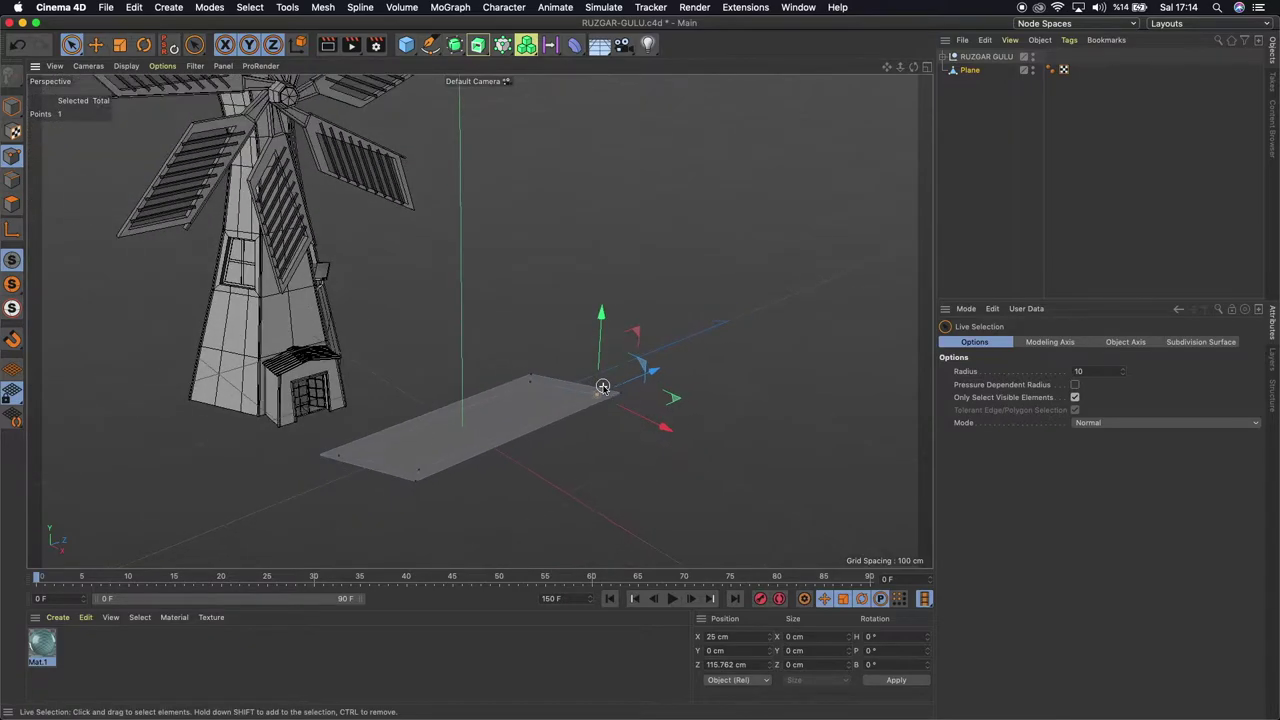
Nudge another corner point of the plane about 7.5 cm
{"action": "left_click", "coordinate": [530, 380]}
{"action": "scroll", "coordinate": [595, 393], "scroll_direction": "up", "scroll_amount": 2}
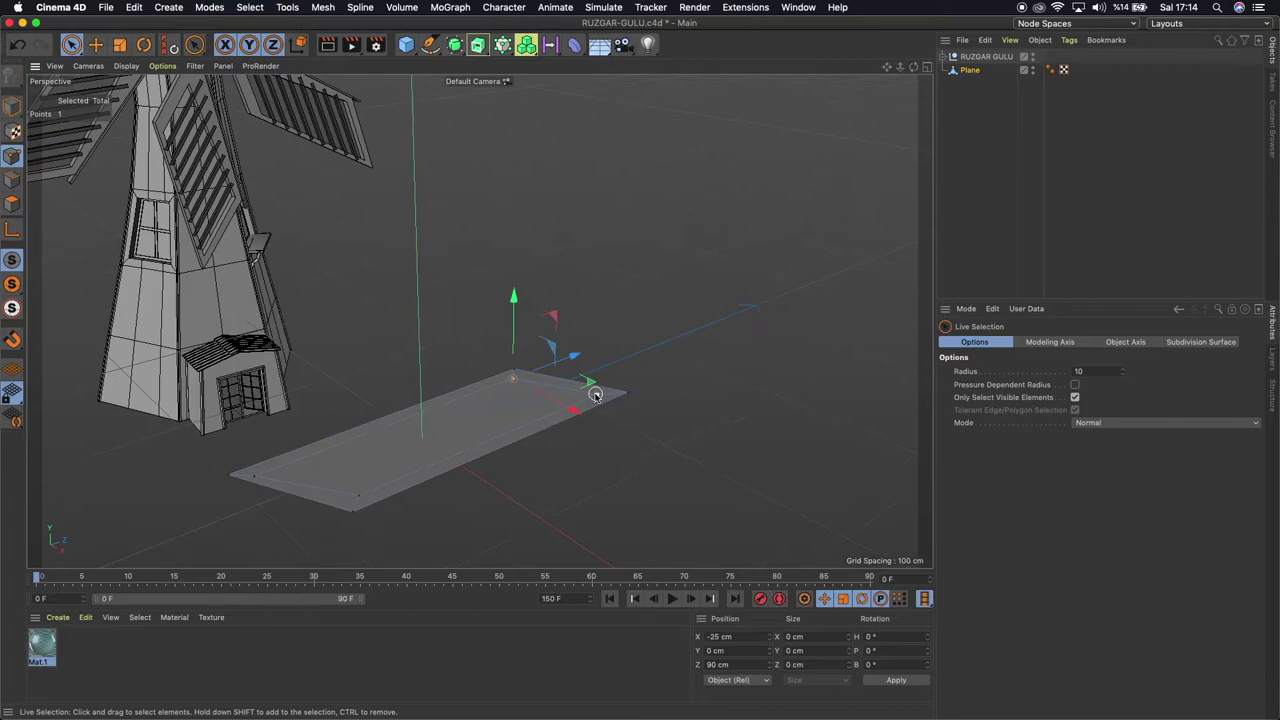
{"action": "scroll", "coordinate": [595, 393], "scroll_direction": "up", "scroll_amount": 2}
{"action": "left_click", "coordinate": [596, 393], "text": "shift"}
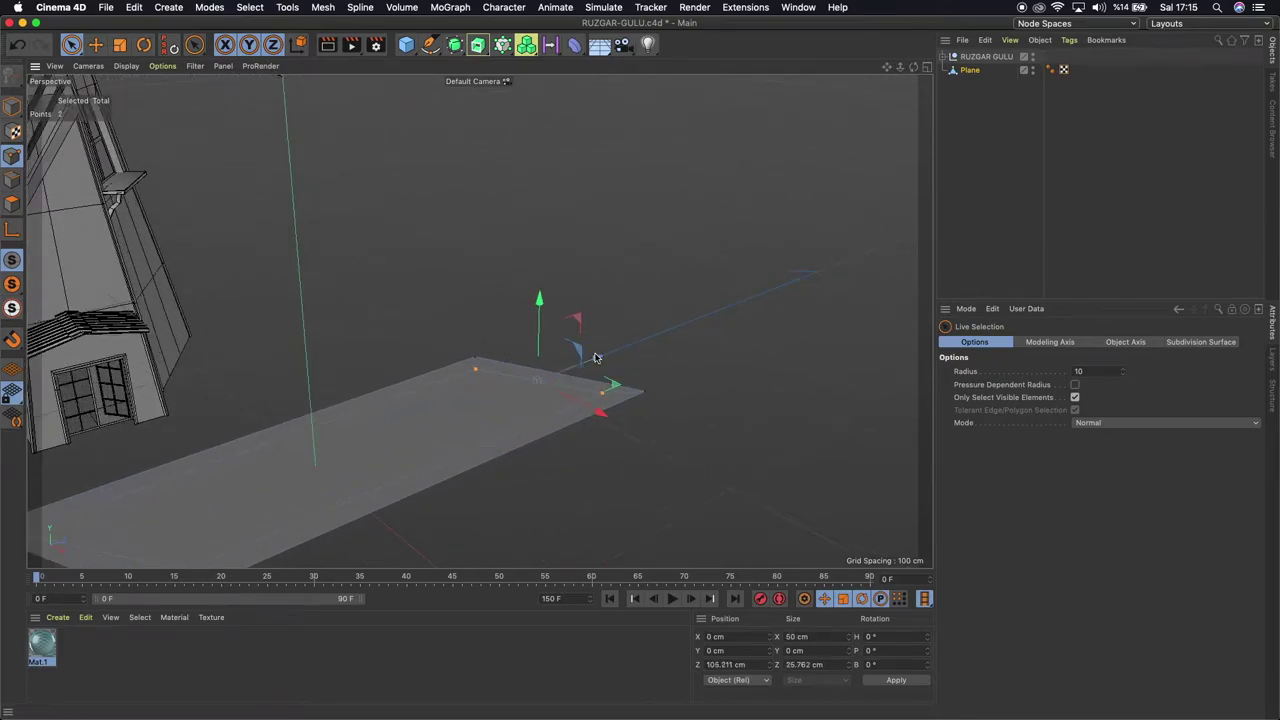
{"action": "left_click", "coordinate": [722, 336]}
{"action": "scroll", "coordinate": [611, 407], "scroll_direction": "down", "scroll_amount": 2}
{"action": "scroll", "coordinate": [600, 410], "scroll_direction": "down", "scroll_amount": 2}
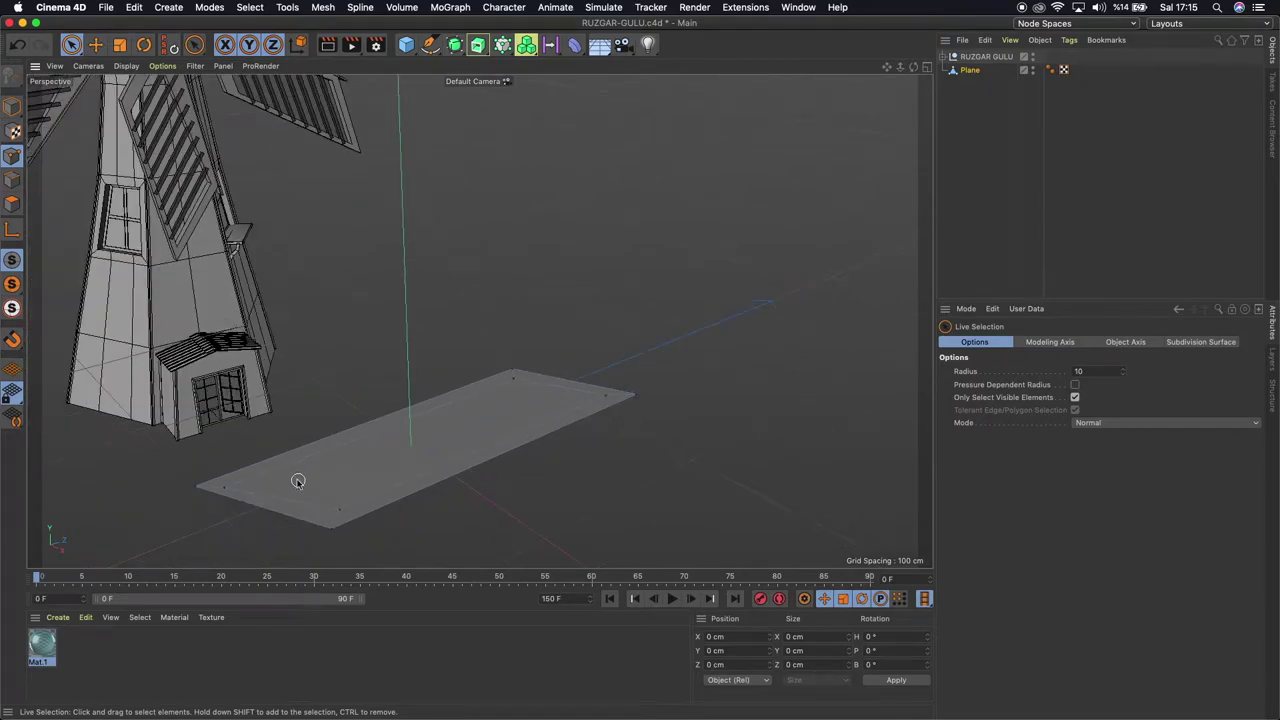
{"action": "scroll", "coordinate": [297, 480], "scroll_direction": "down", "scroll_amount": 3}
{"action": "left_click", "coordinate": [237, 485]}
{"action": "left_click_drag", "start_coordinate": [303, 462], "coordinate": [318, 456]}
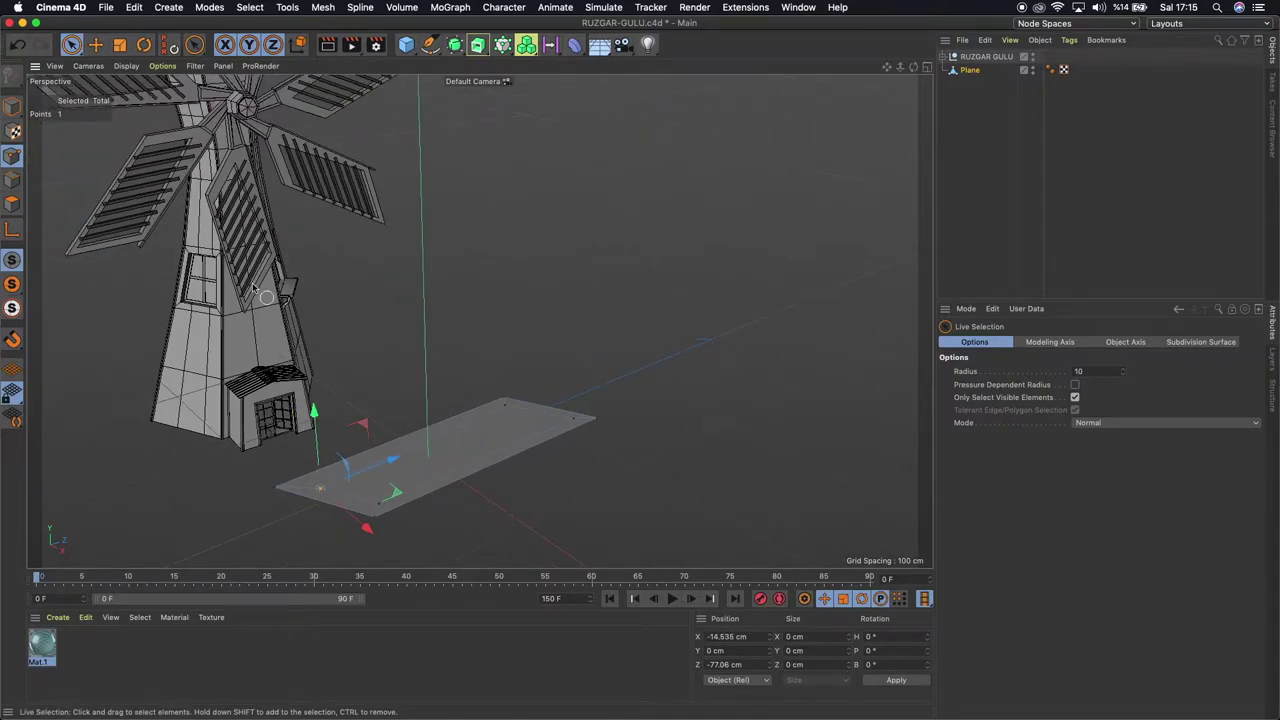
Shift the right corner and bottom-left points together about 4 cm along X
{"action": "left_click", "coordinate": [572, 420]}
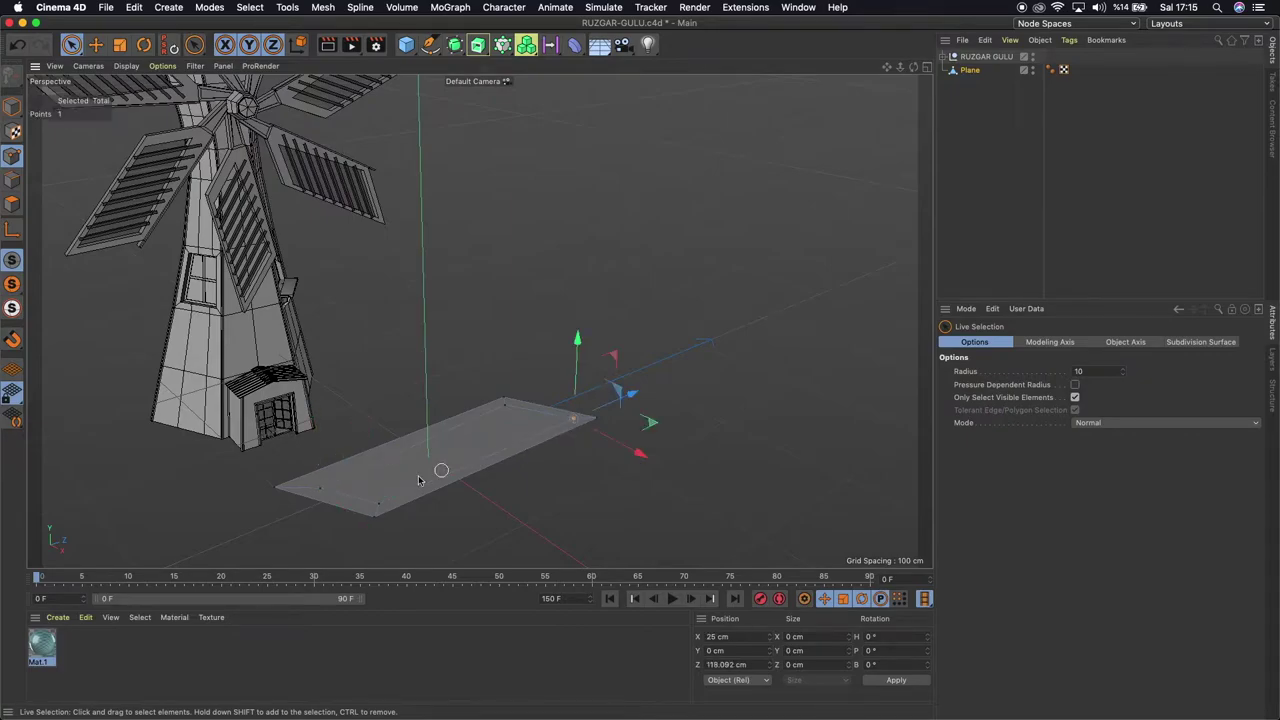
{"action": "left_click", "coordinate": [382, 505], "text": "shift"}
{"action": "left_click_drag", "start_coordinate": [534, 458], "coordinate": [545, 496]}
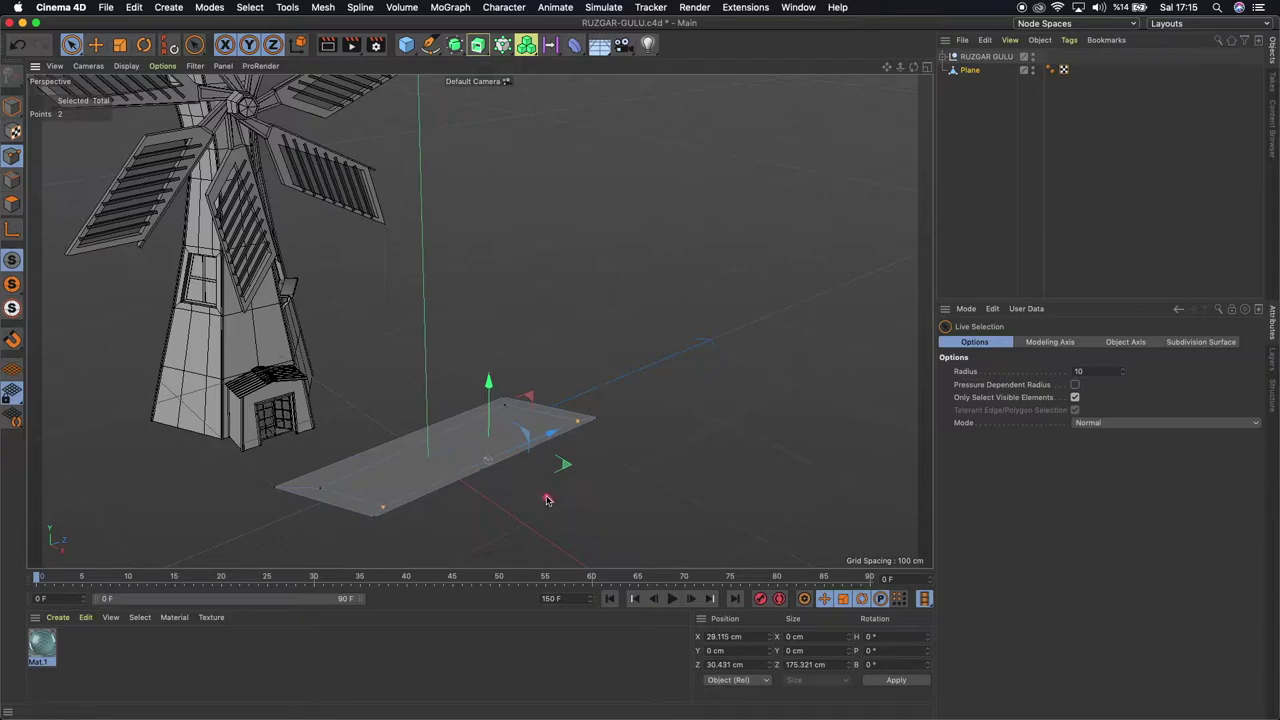
{"action": "left_click", "coordinate": [500, 534]}
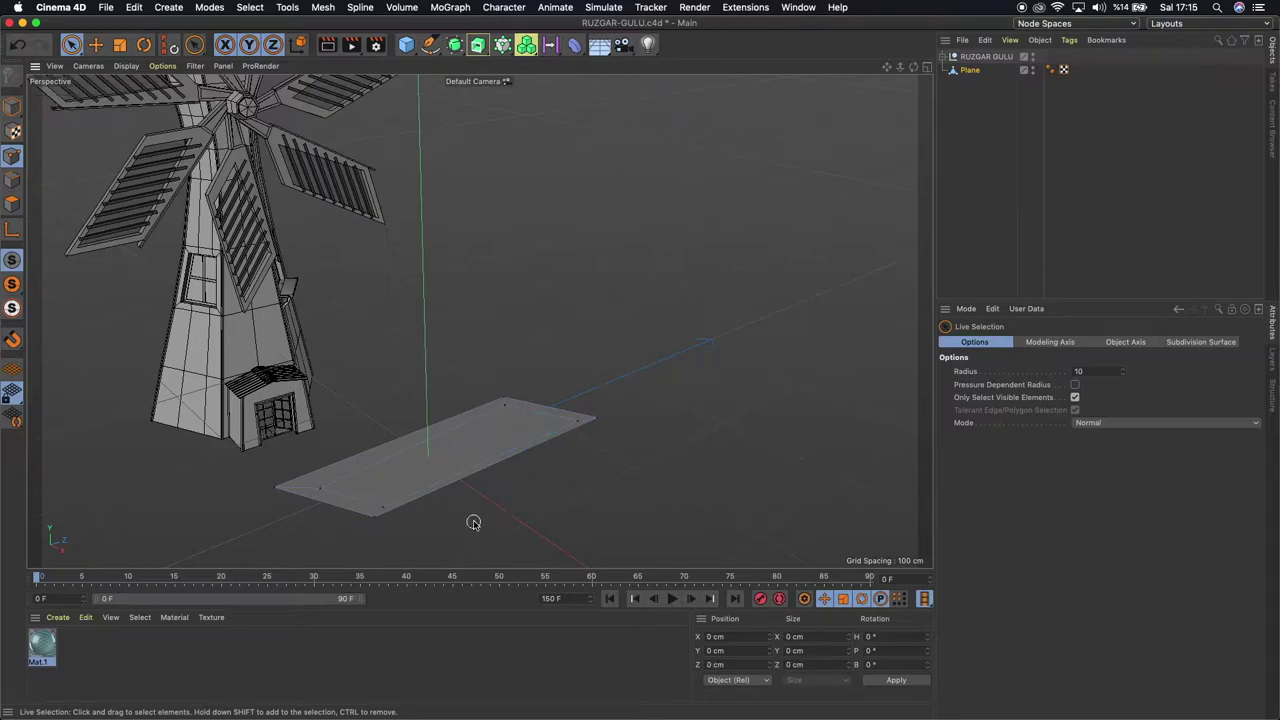
{"action": "left_click_drag", "start_coordinate": [559, 466], "coordinate": [559, 466], "text": "alt"}
Select the inner panel polygon and invert the selection to the border polygons
{"action": "left_click", "coordinate": [12, 204]}
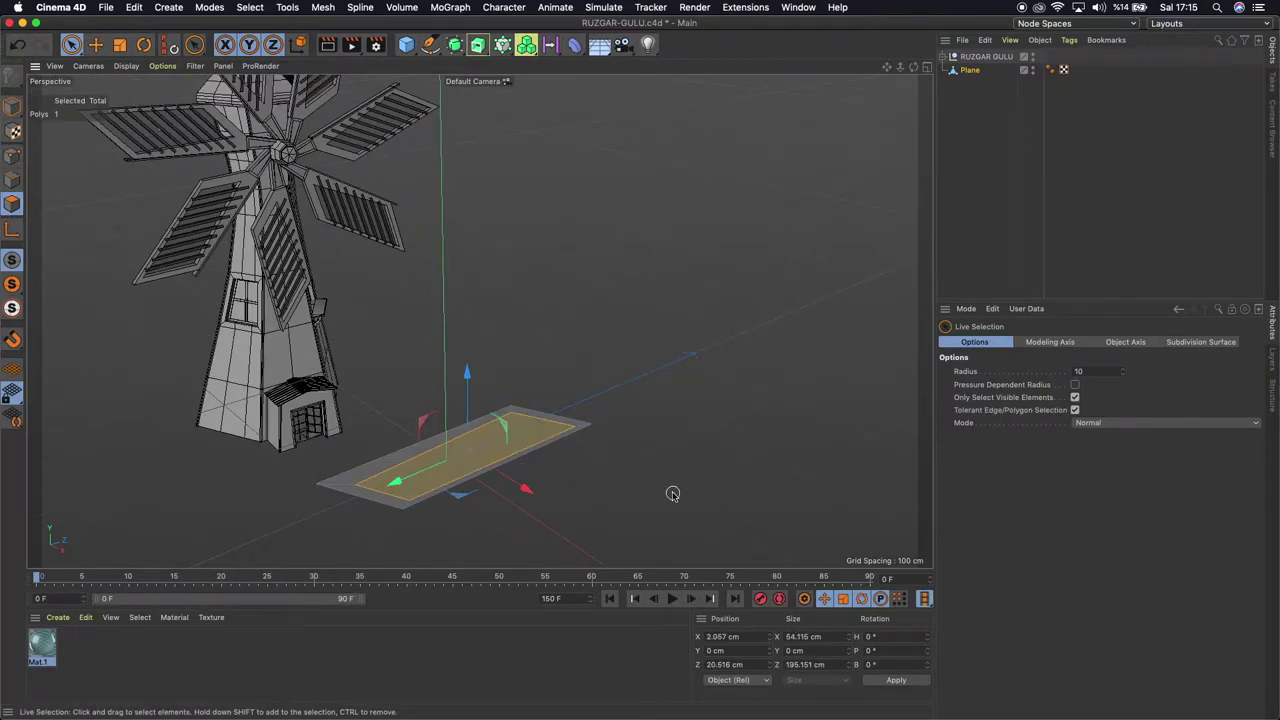
{"action": "right_click", "coordinate": [615, 237]}
{"action": "left_click", "coordinate": [585, 242]}
{"action": "left_click", "coordinate": [249, 7]}
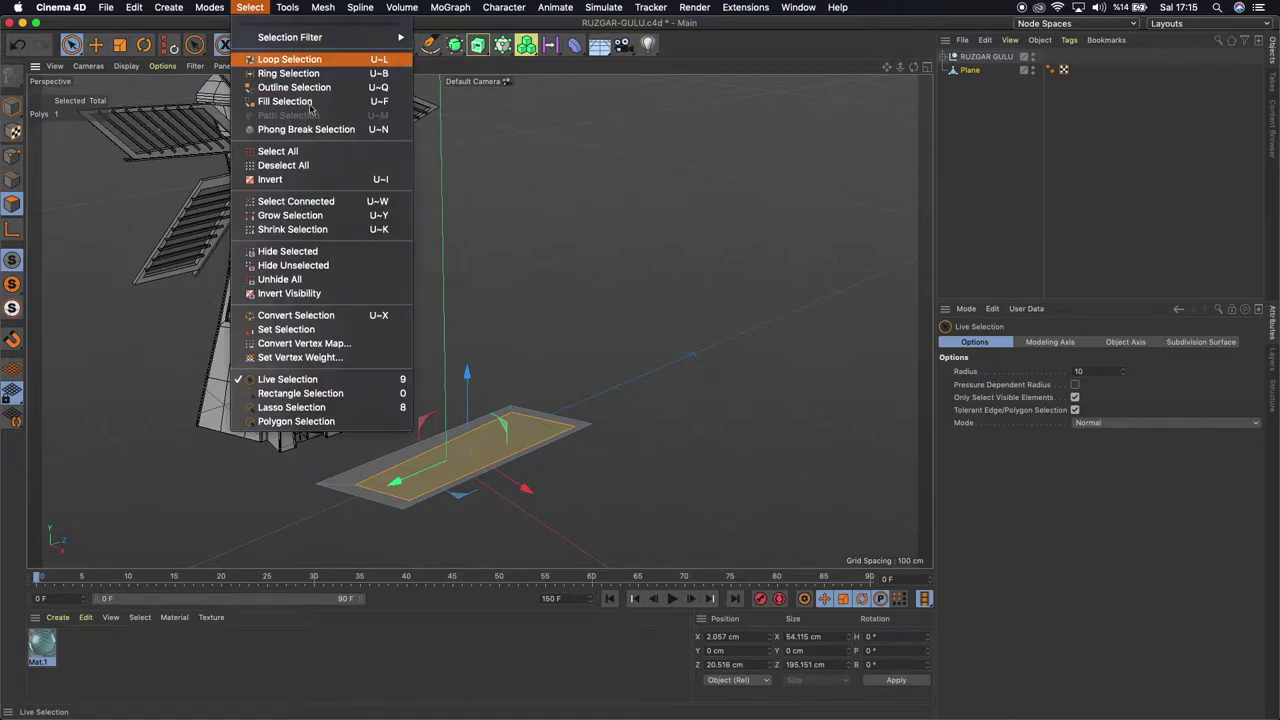
{"action": "left_click", "coordinate": [303, 183]}
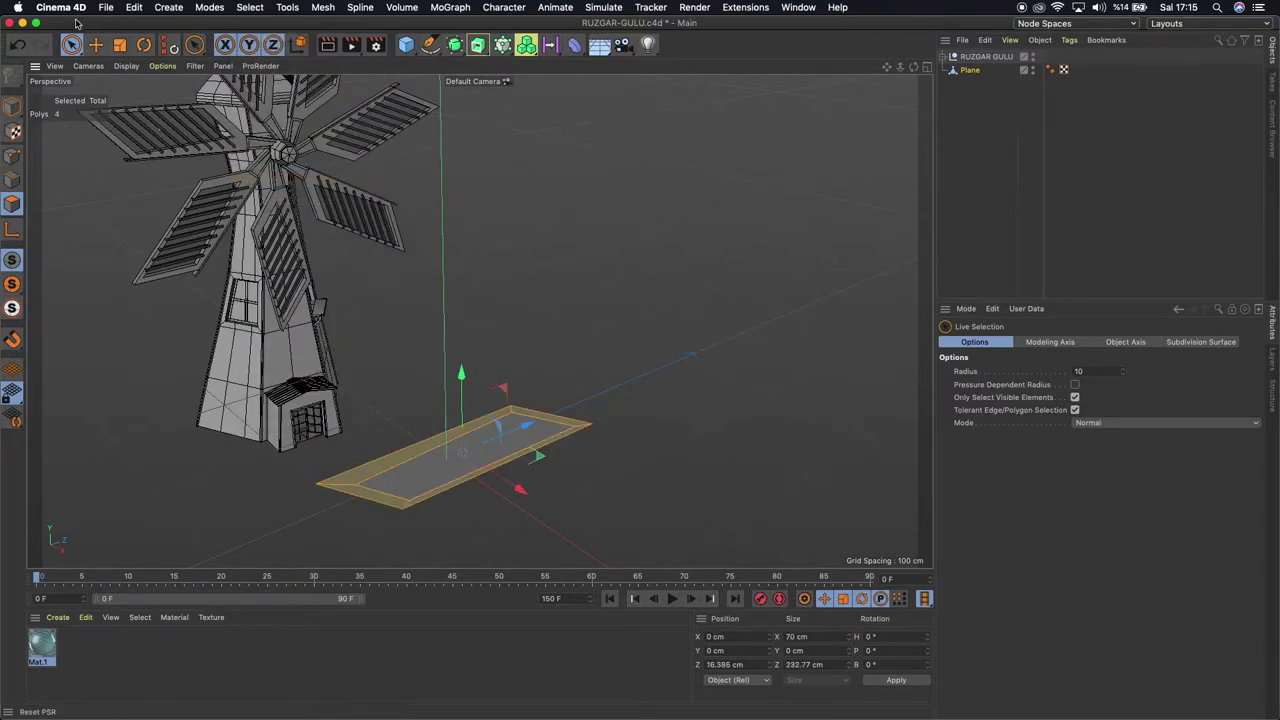
{"action": "left_click", "coordinate": [95, 44]}
{"action": "left_click", "coordinate": [800, 365]}
Select the four border polygons and Melt them into a single n-gon frame
{"action": "left_click", "coordinate": [455, 434]}
{"action": "left_click", "coordinate": [575, 424], "text": "shift"}
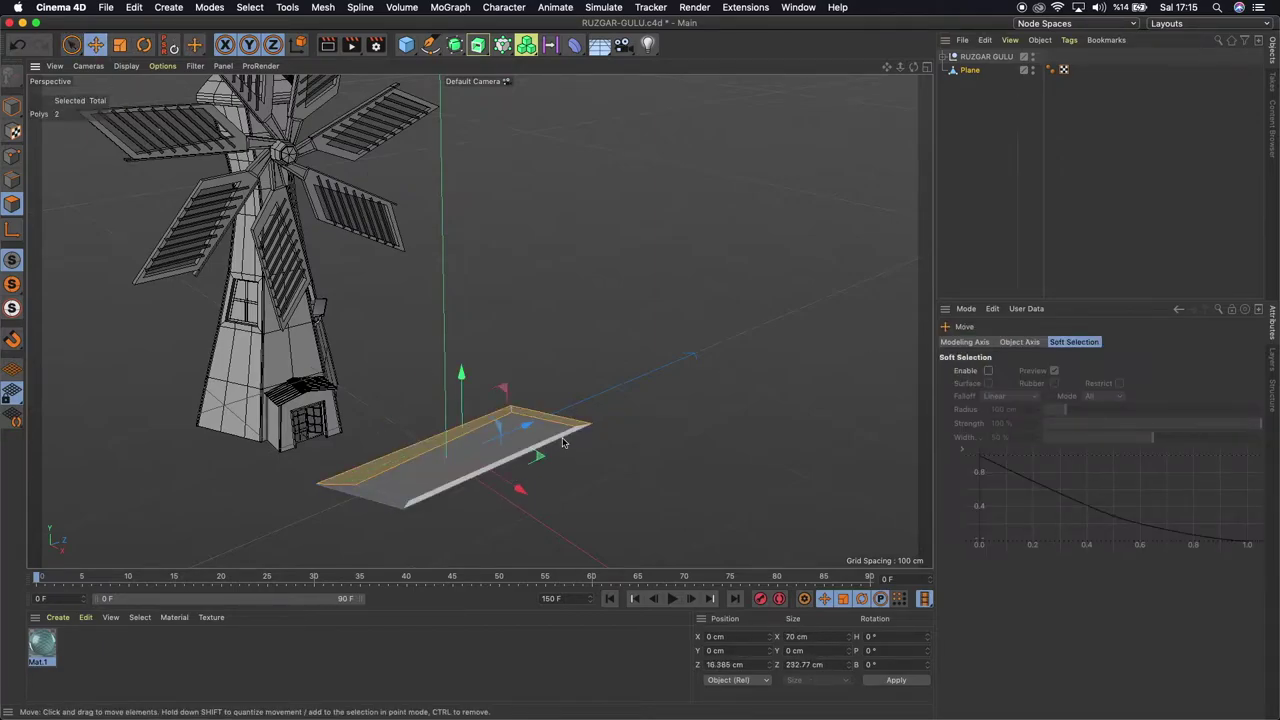
{"action": "left_click", "coordinate": [440, 490], "text": "shift"}
{"action": "left_click", "coordinate": [340, 485], "text": "shift"}
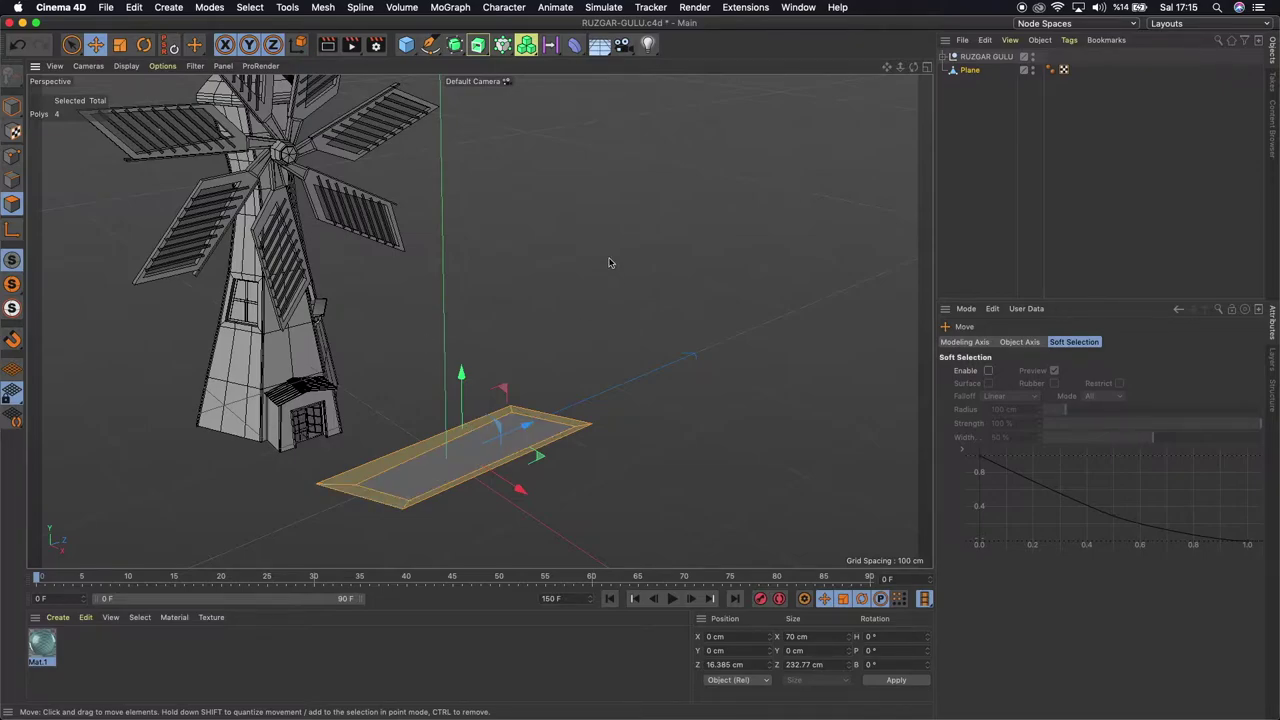
{"action": "right_click", "coordinate": [606, 216]}
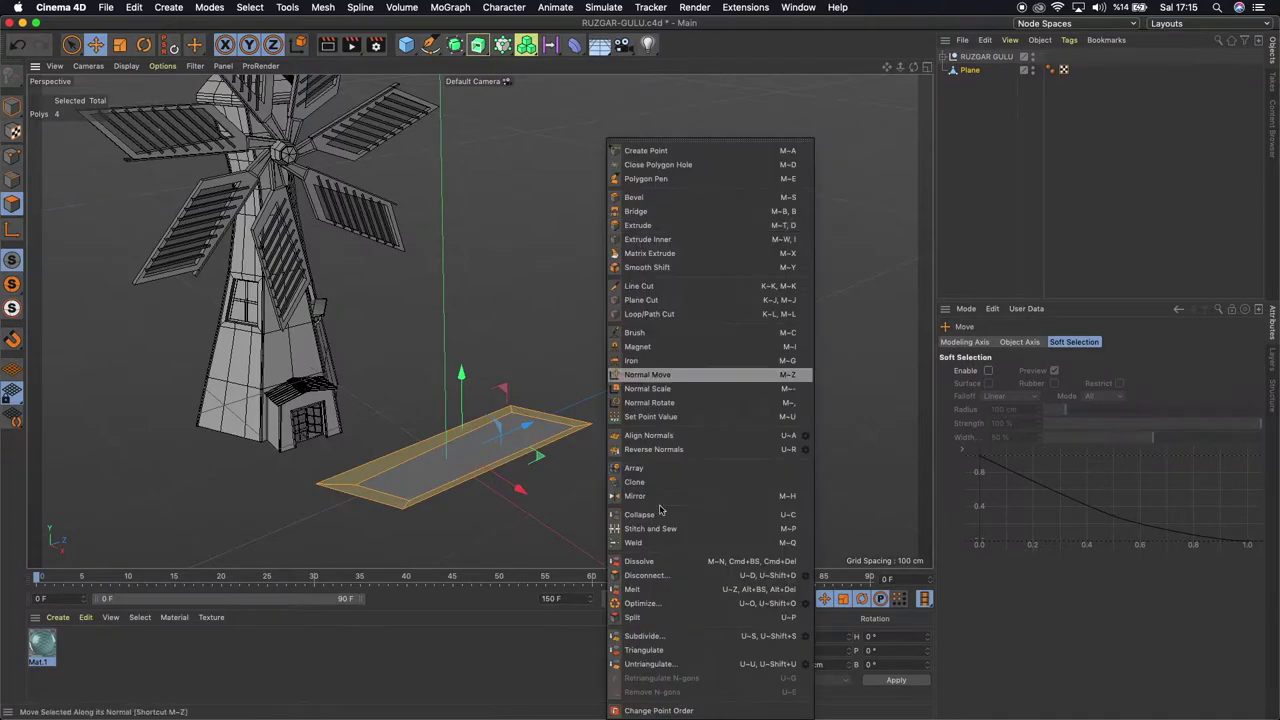
{"action": "left_click", "coordinate": [672, 592]}
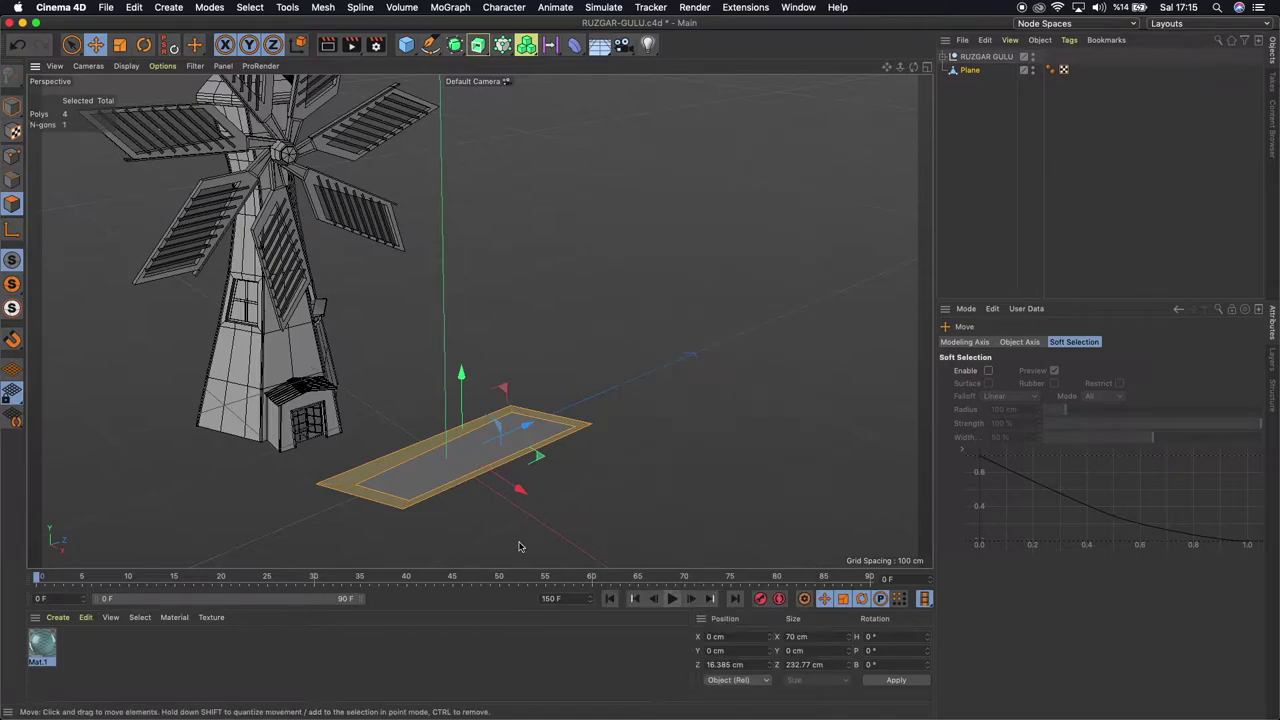
{"action": "left_click", "coordinate": [440, 503]}
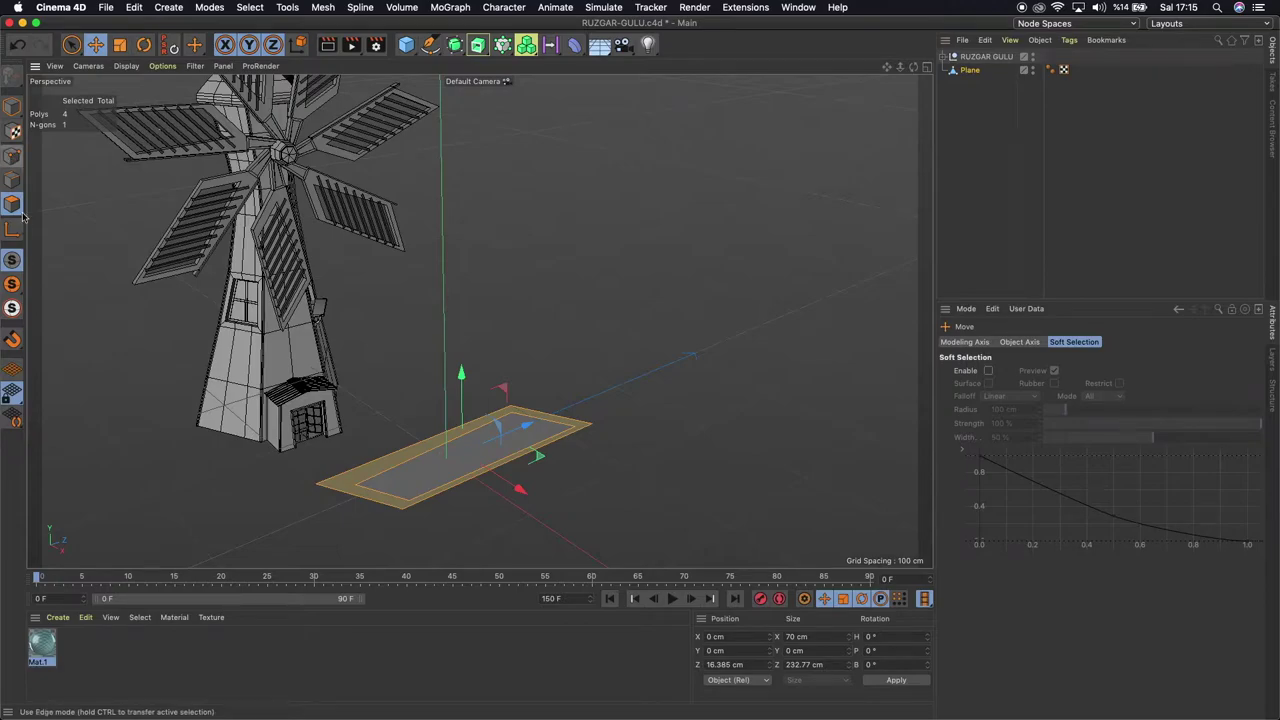
Try a Line Cut across the plane's corner, cancel it, and switch to Edge mode with Move
{"action": "right_click", "coordinate": [533, 279]}
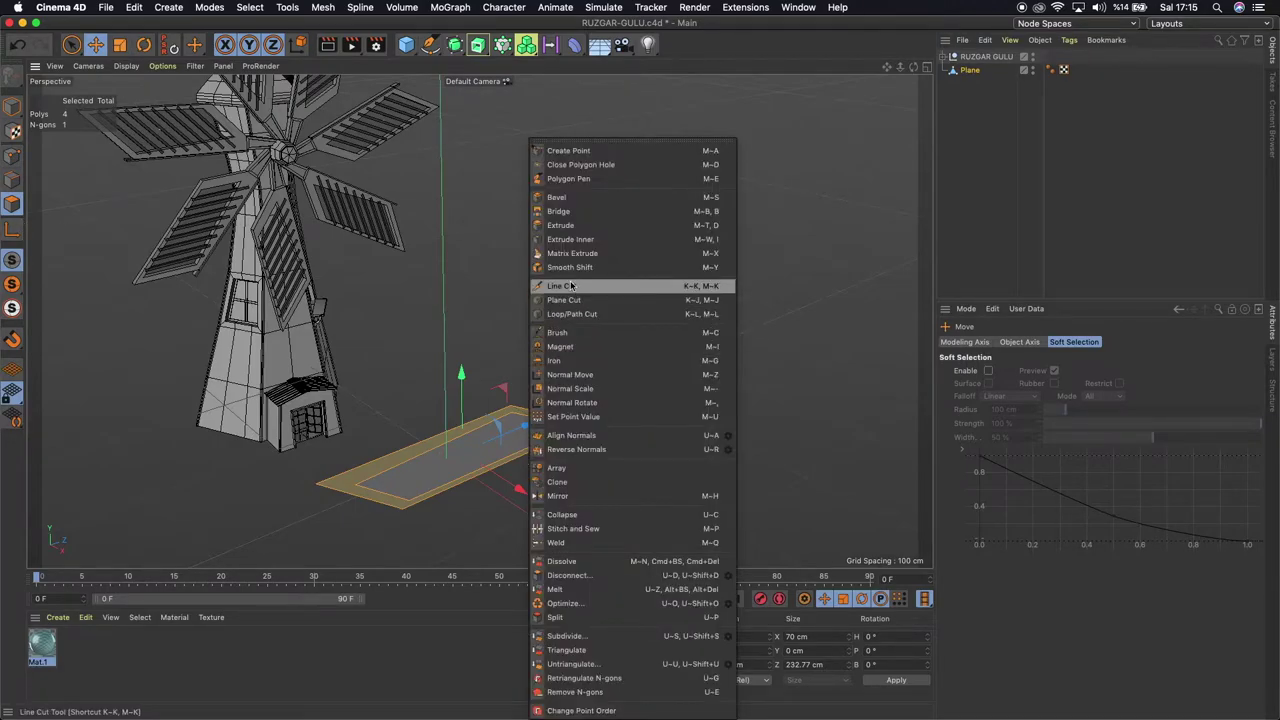
{"action": "left_click", "coordinate": [571, 287]}
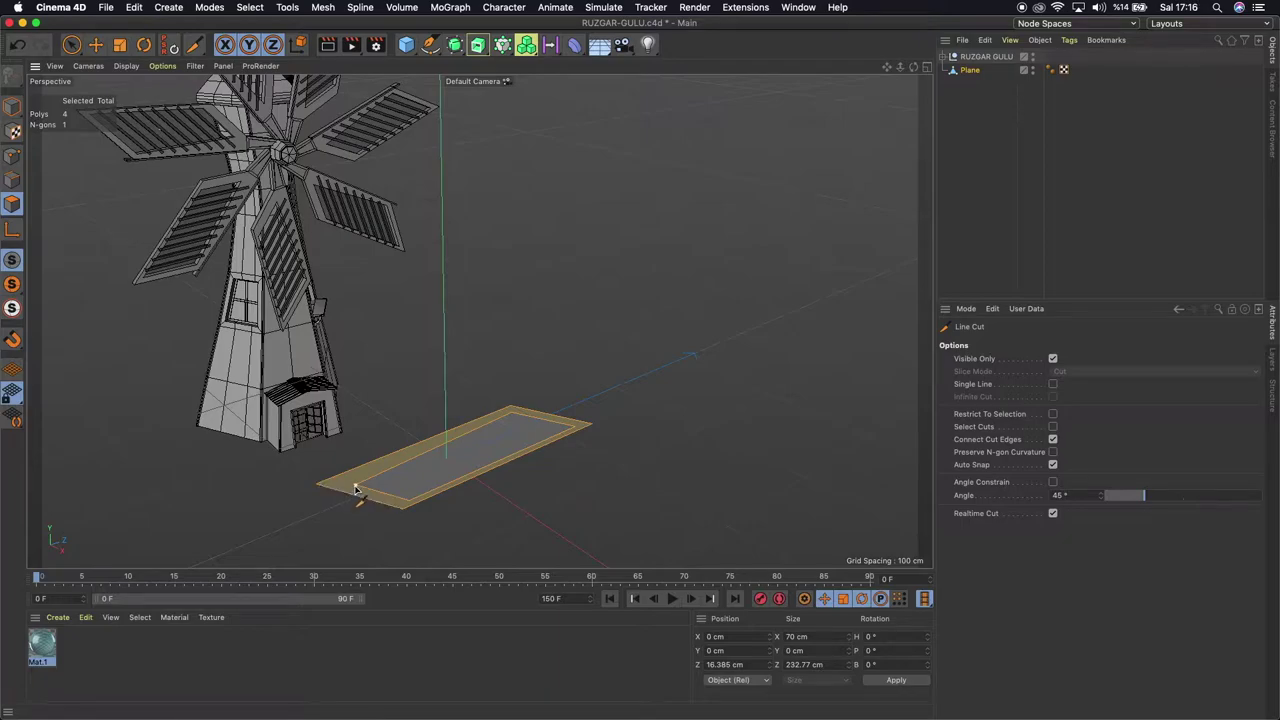
{"action": "left_click", "coordinate": [355, 488]}
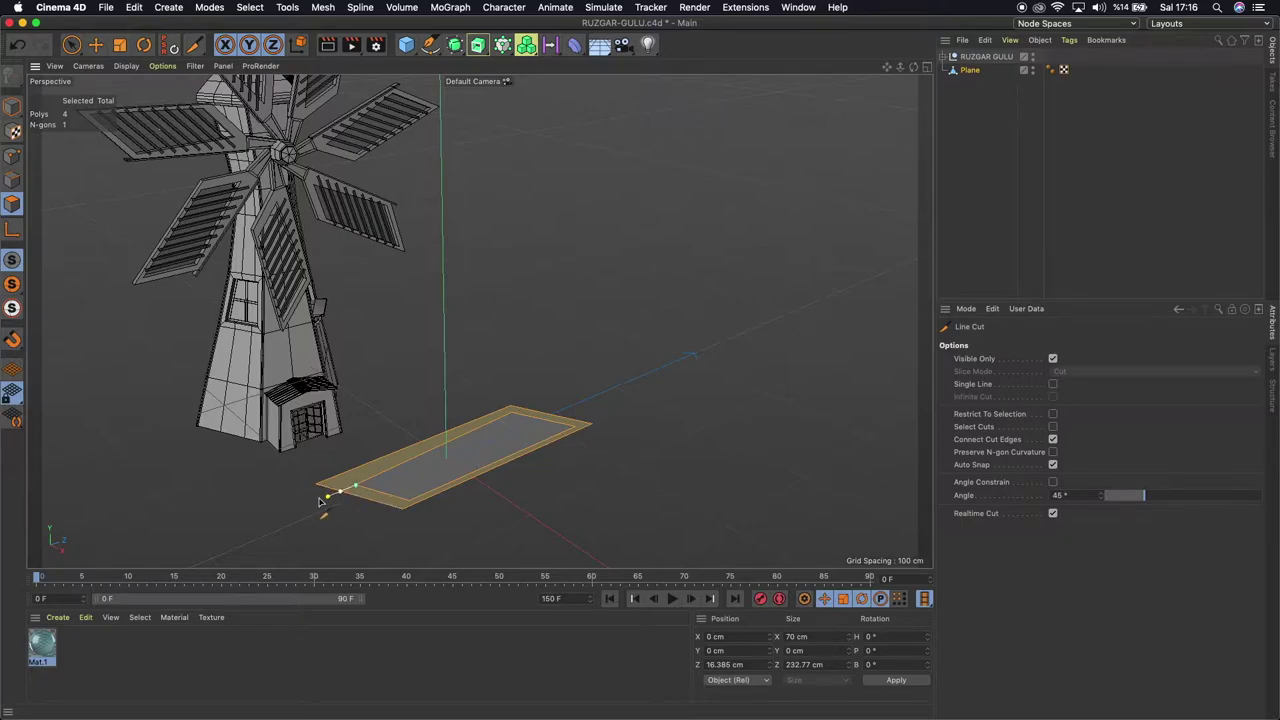
{"action": "left_click", "coordinate": [260, 520]}
{"action": "key", "text": "Escape"}
{"action": "left_click", "coordinate": [12, 180]}
{"action": "left_click", "coordinate": [95, 44]}
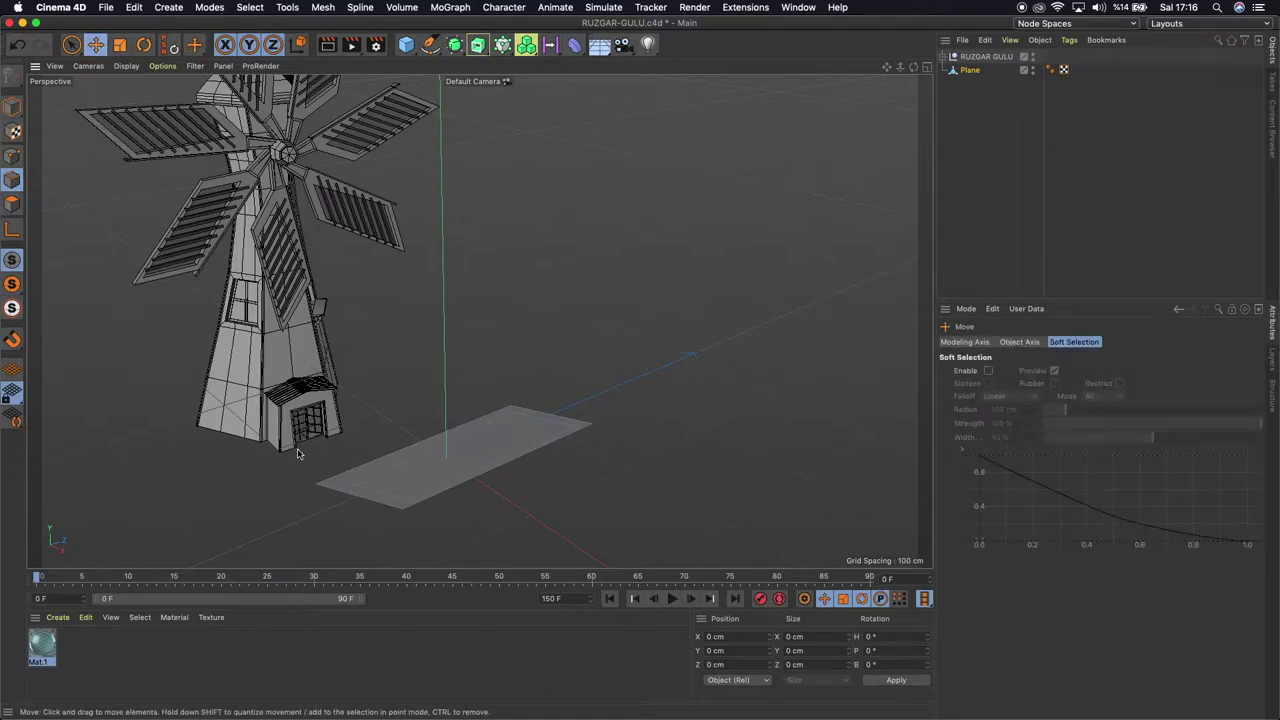
Drag the plane's near corner edge out about 36 cm to form a narrow spar arm
{"action": "left_click", "coordinate": [323, 488]}
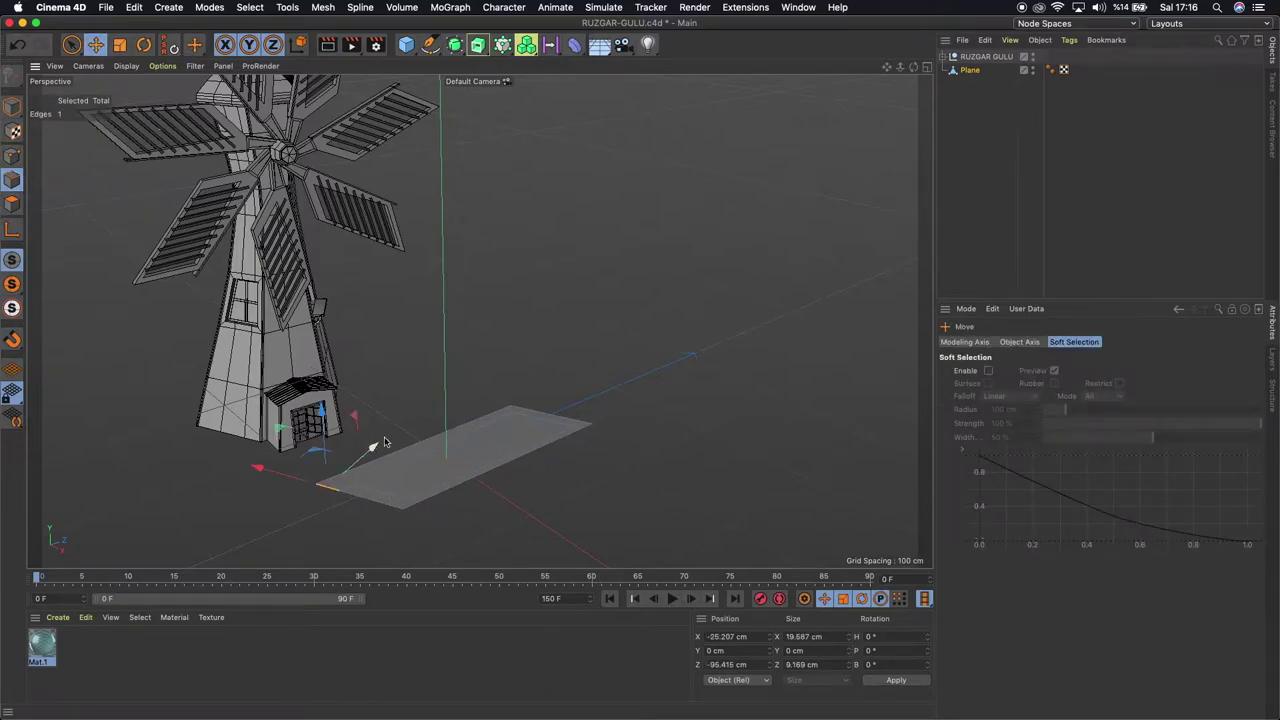
{"action": "mouse_move", "coordinate": [913, 67]}
{"action": "left_mouse_down"}
{"action": "mouse_move", "coordinate": [478, 320]}
{"action": "mouse_move", "coordinate": [408, 411]}
{"action": "left_mouse_up"}
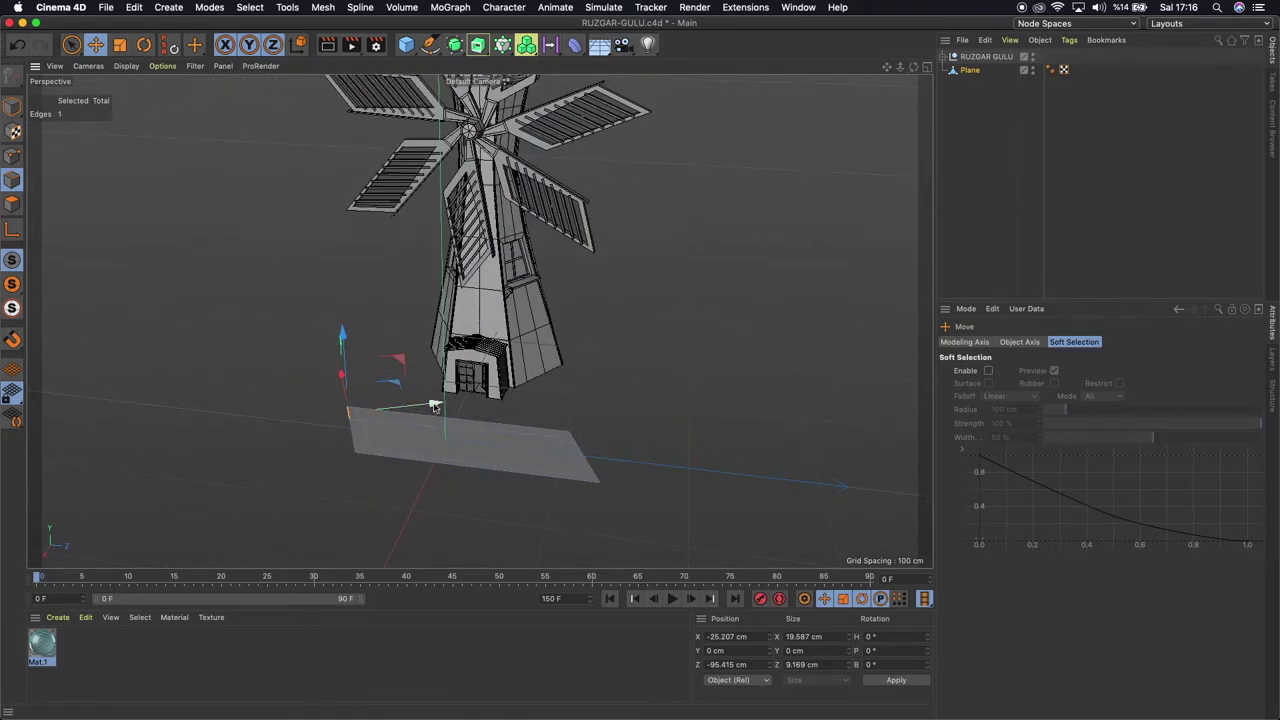
{"action": "left_click_drag", "start_coordinate": [435, 405], "coordinate": [436, 405]}
{"action": "left_click_drag", "start_coordinate": [437, 404], "coordinate": [346, 404]}
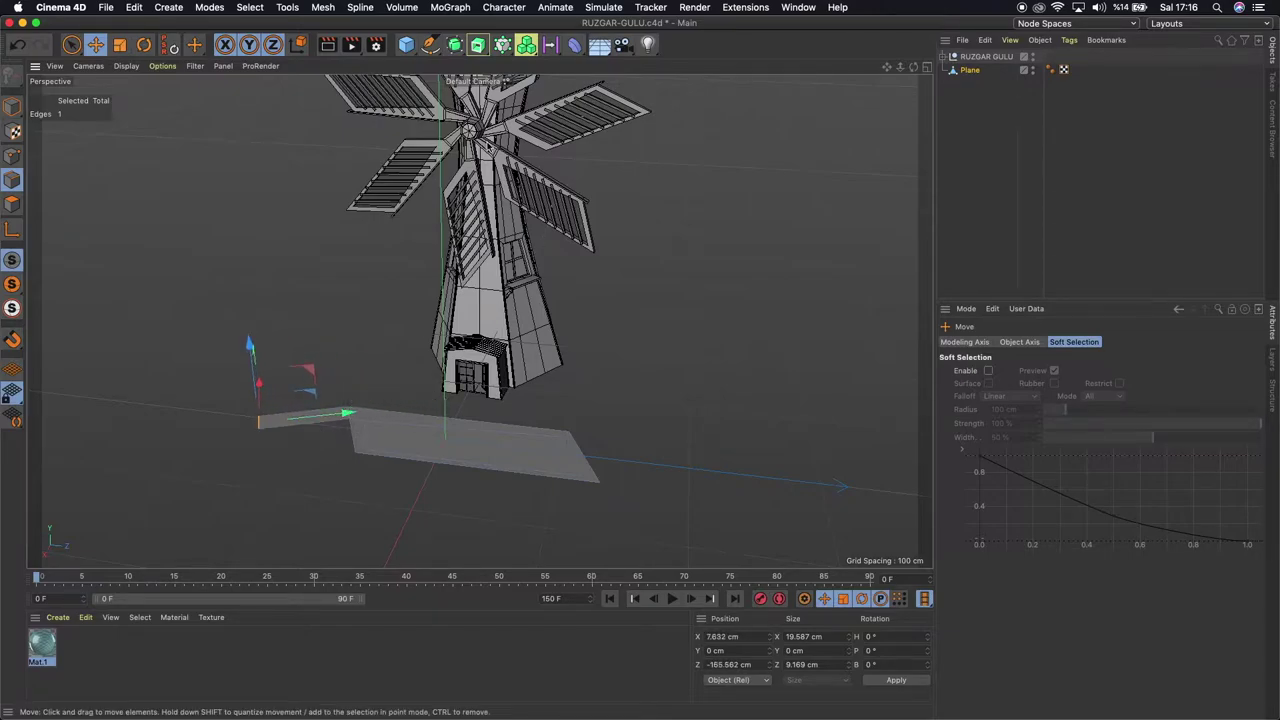
{"action": "left_click_drag", "start_coordinate": [913, 66], "coordinate": [870, 90]}
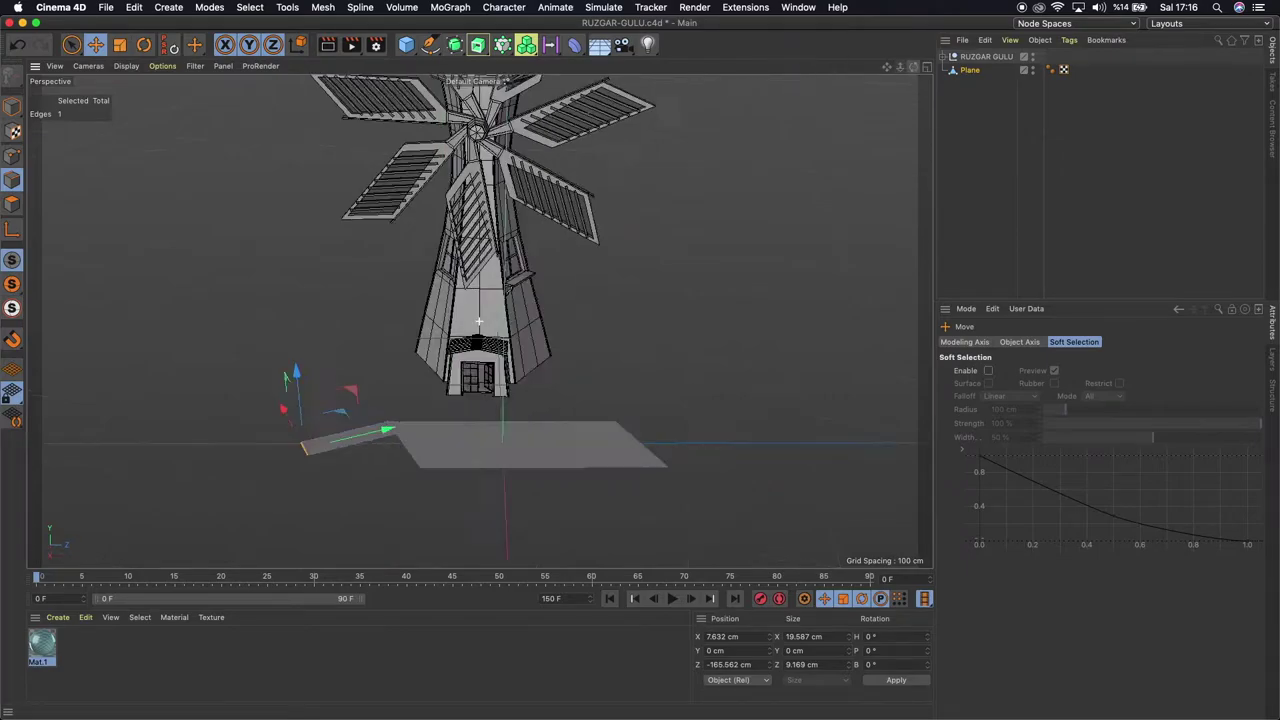
{"action": "left_click_drag", "start_coordinate": [886, 67], "coordinate": [885, 70]}
{"action": "left_click_drag", "start_coordinate": [316, 455], "coordinate": [304, 427]}
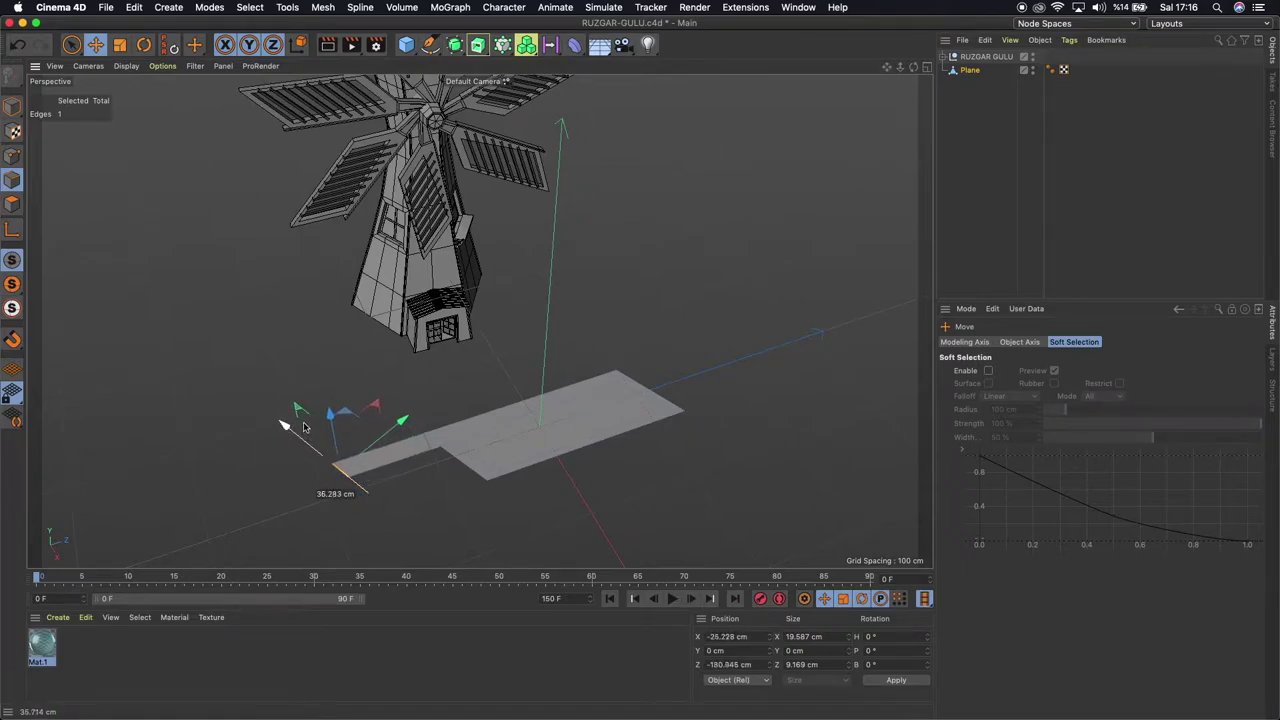
{"action": "left_click_drag", "start_coordinate": [304, 427], "coordinate": [304, 427]}
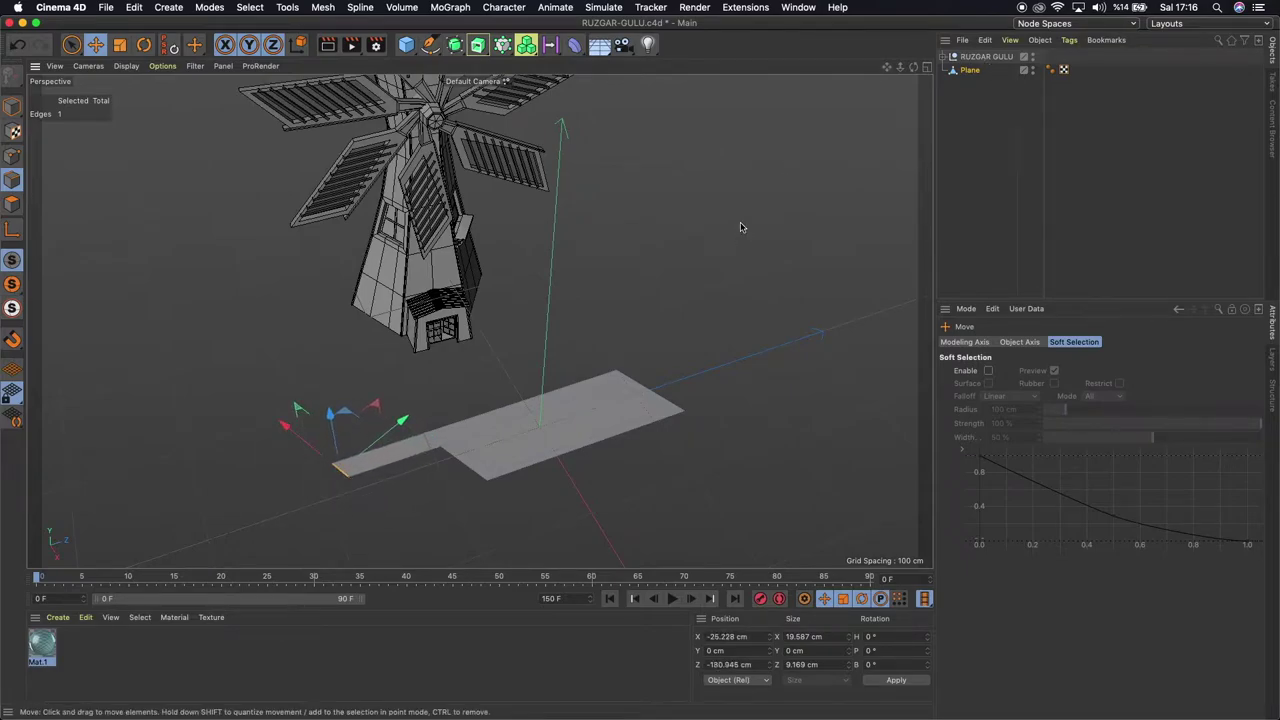
{"action": "key", "text": "F2"}
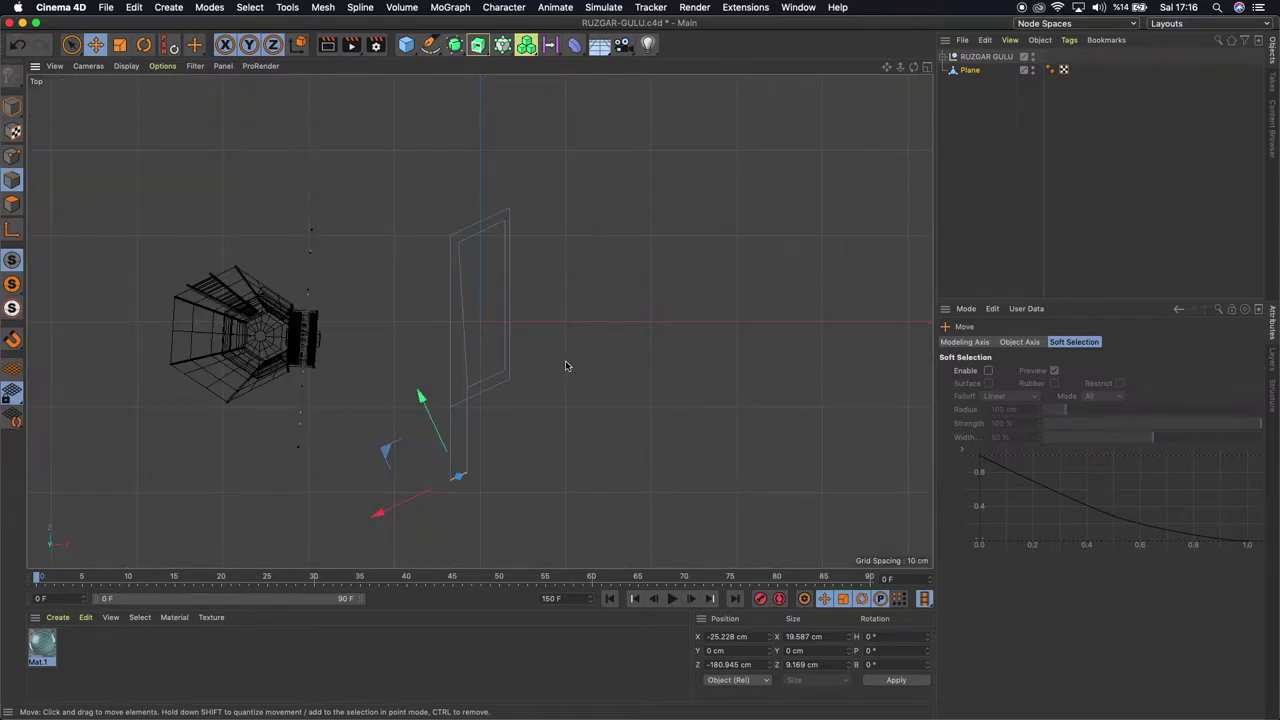
Scale the blade's tip edge down to about 9 cm wide in the top view
{"action": "scroll", "coordinate": [552, 366], "scroll_direction": "down", "scroll_amount": 3}
{"action": "scroll", "coordinate": [491, 429], "scroll_direction": "up", "scroll_amount": 2}
{"action": "scroll", "coordinate": [400, 432], "scroll_direction": "up", "scroll_amount": 1}
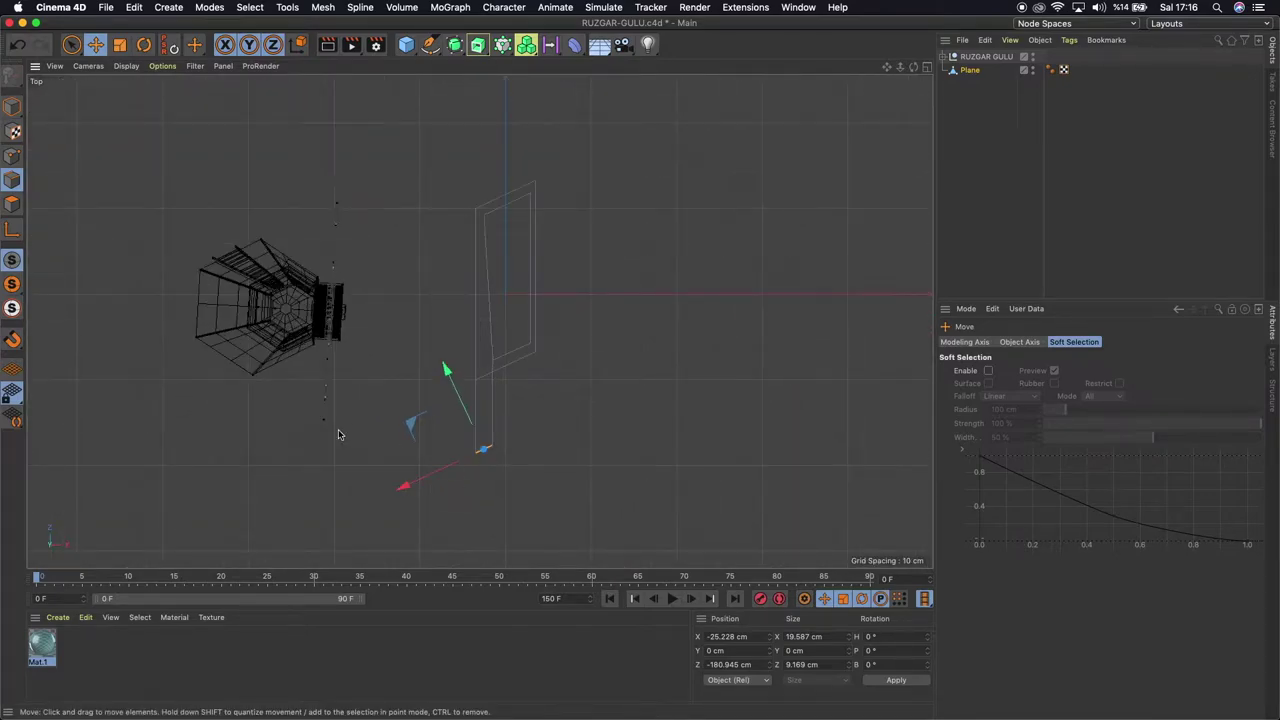
{"action": "key", "text": "t"}
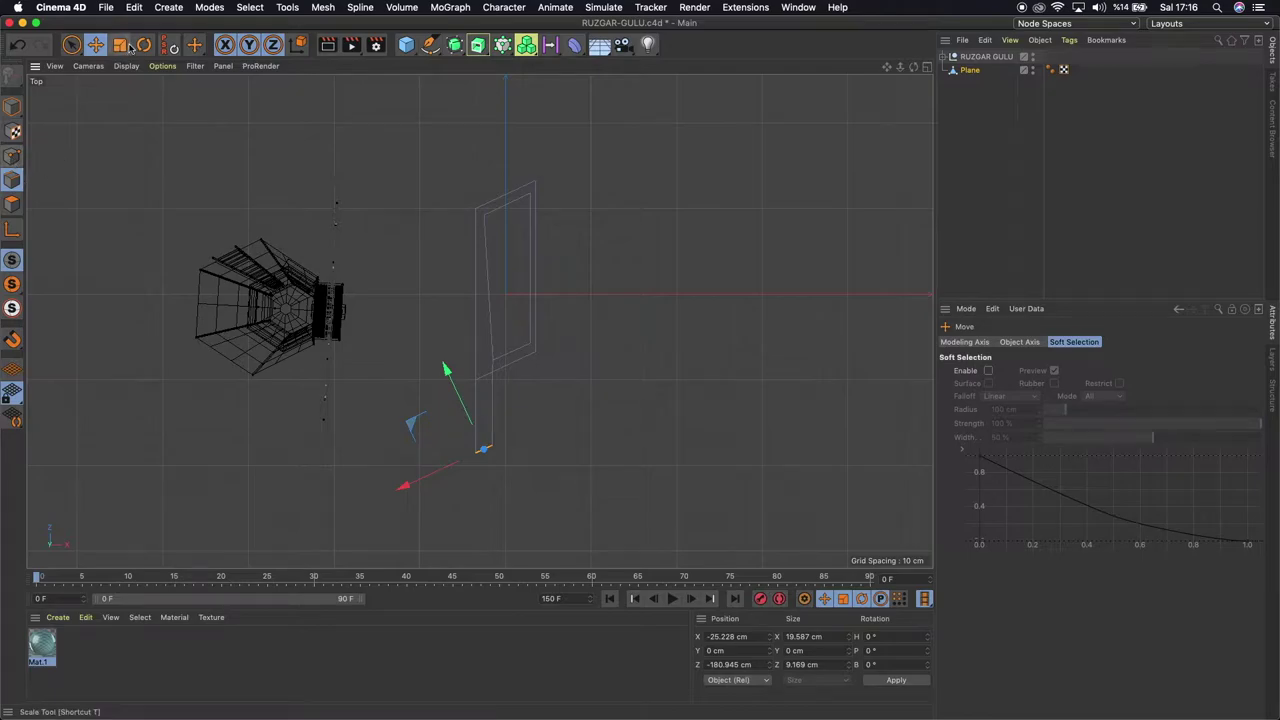
{"action": "left_click_drag", "start_coordinate": [402, 488], "coordinate": [450, 485]}
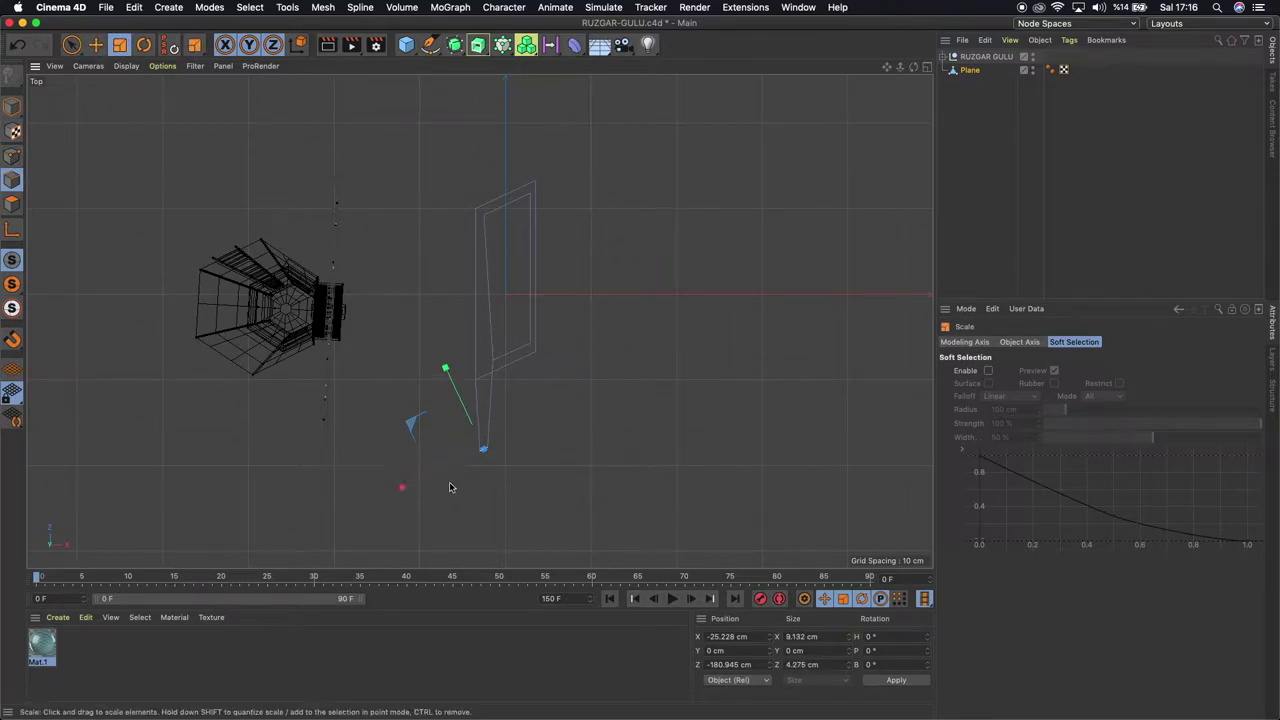
{"action": "key", "text": "F1"}
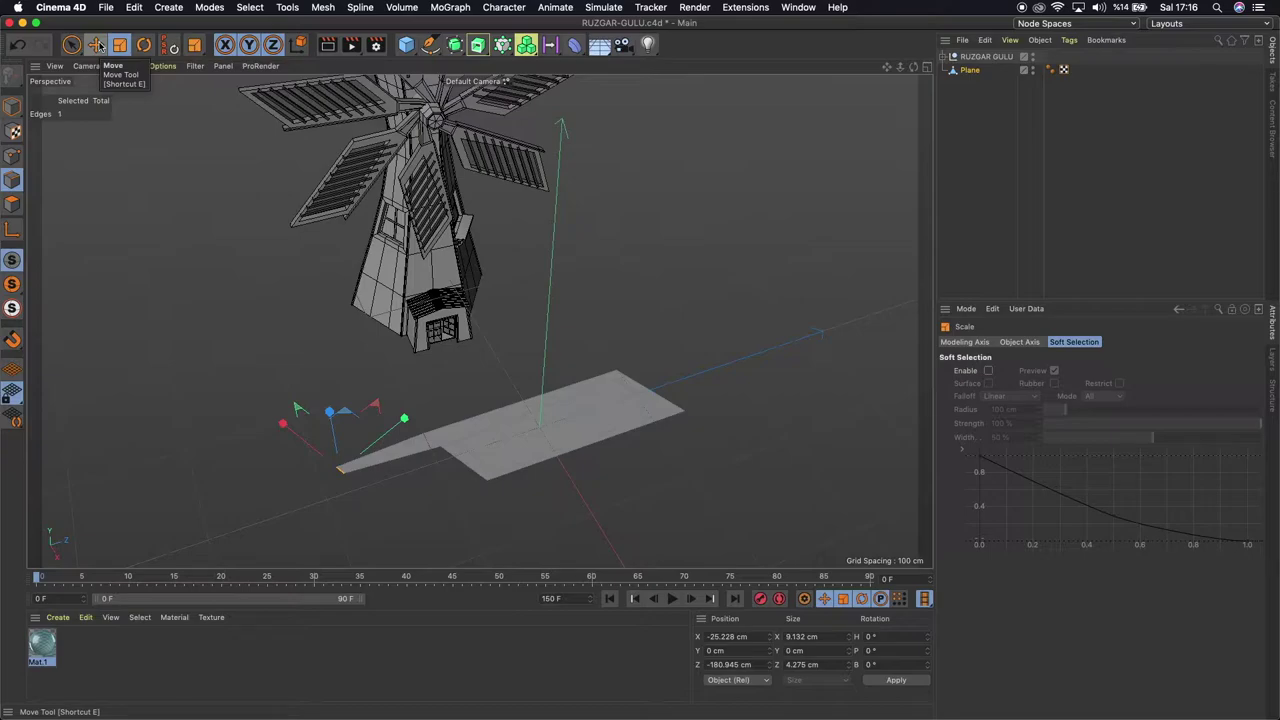
{"action": "key", "text": "F2"}
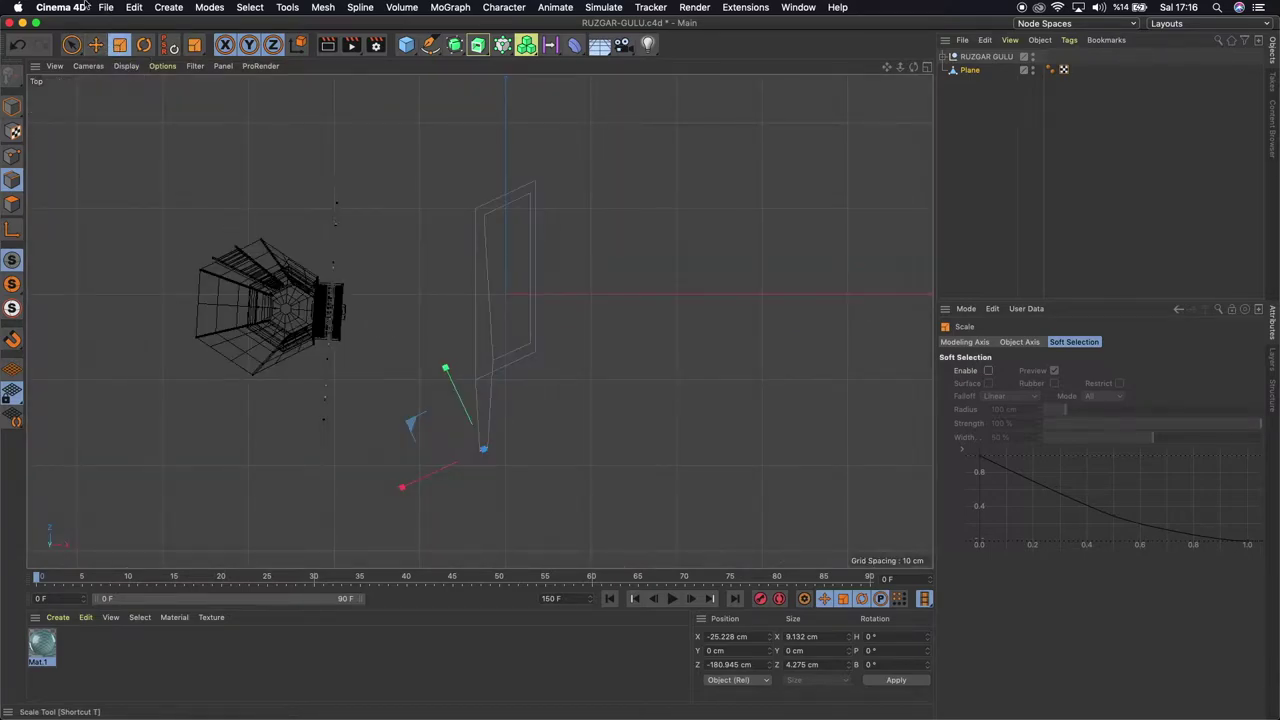
Shift the tip edge slightly left and check it in four-view and perspective
{"action": "left_click", "coordinate": [99, 48]}
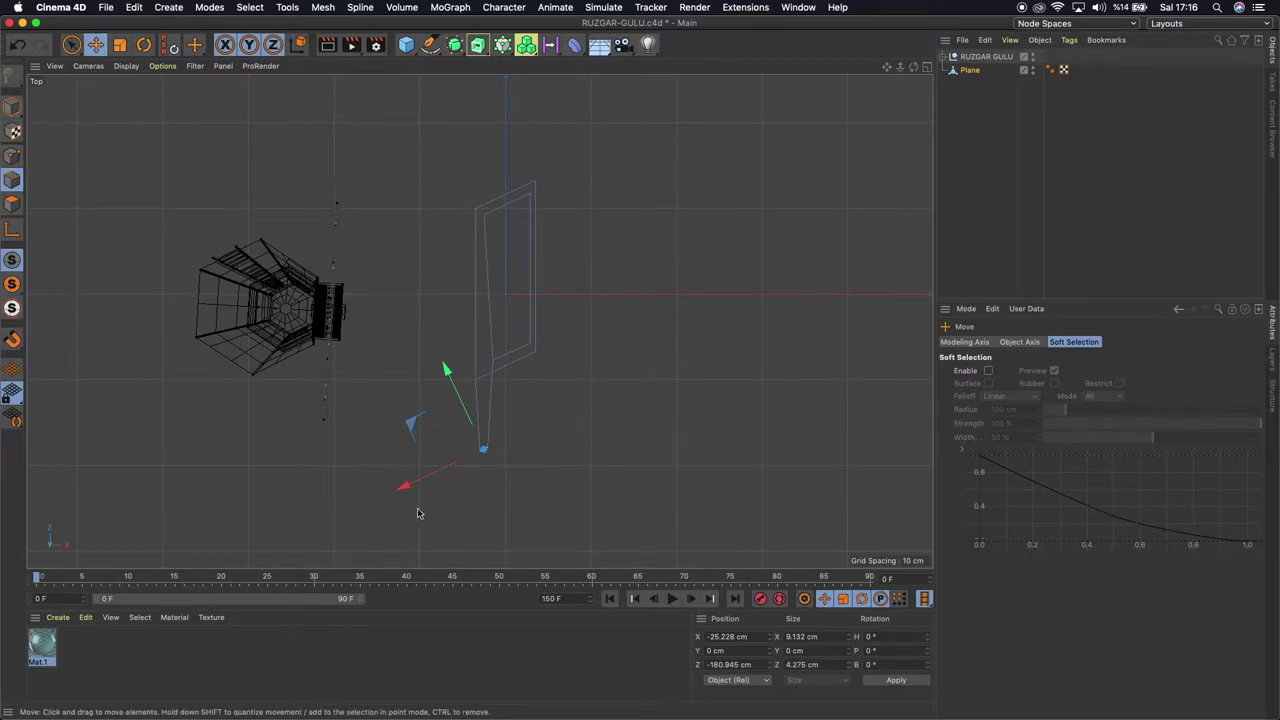
{"action": "left_click_drag", "start_coordinate": [402, 490], "coordinate": [398, 491]}
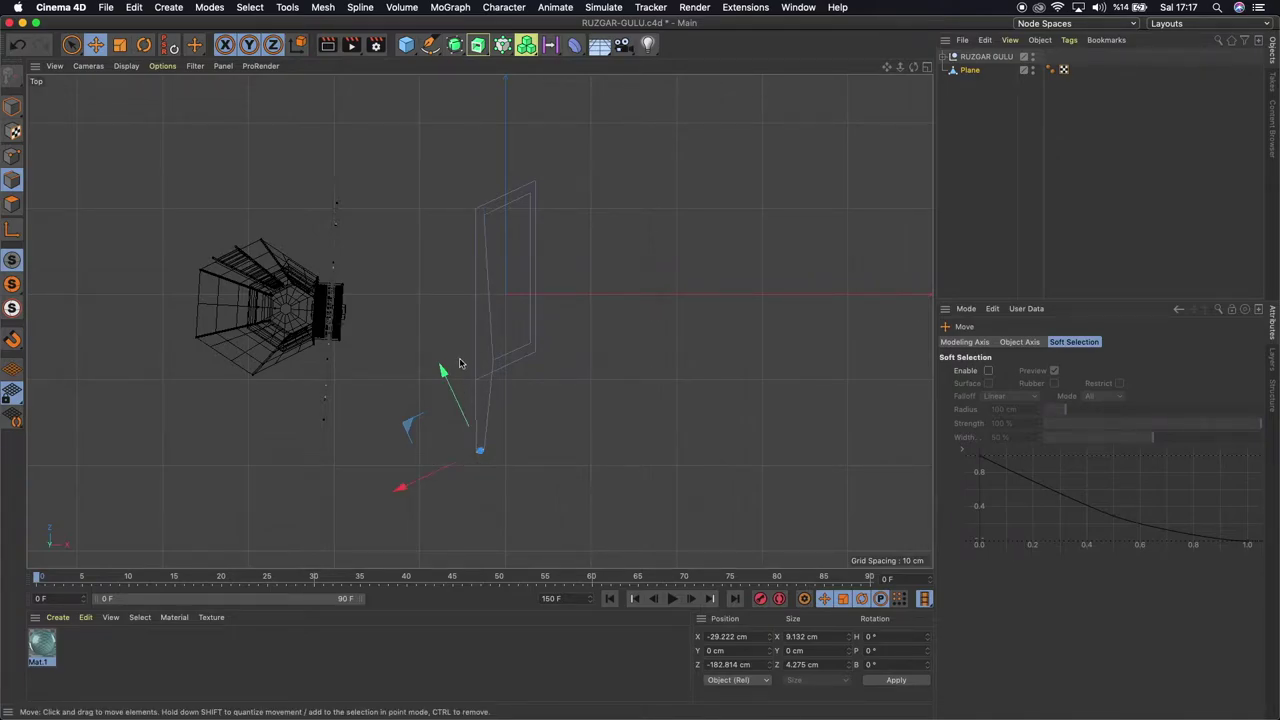
{"action": "key", "text": "F1"}
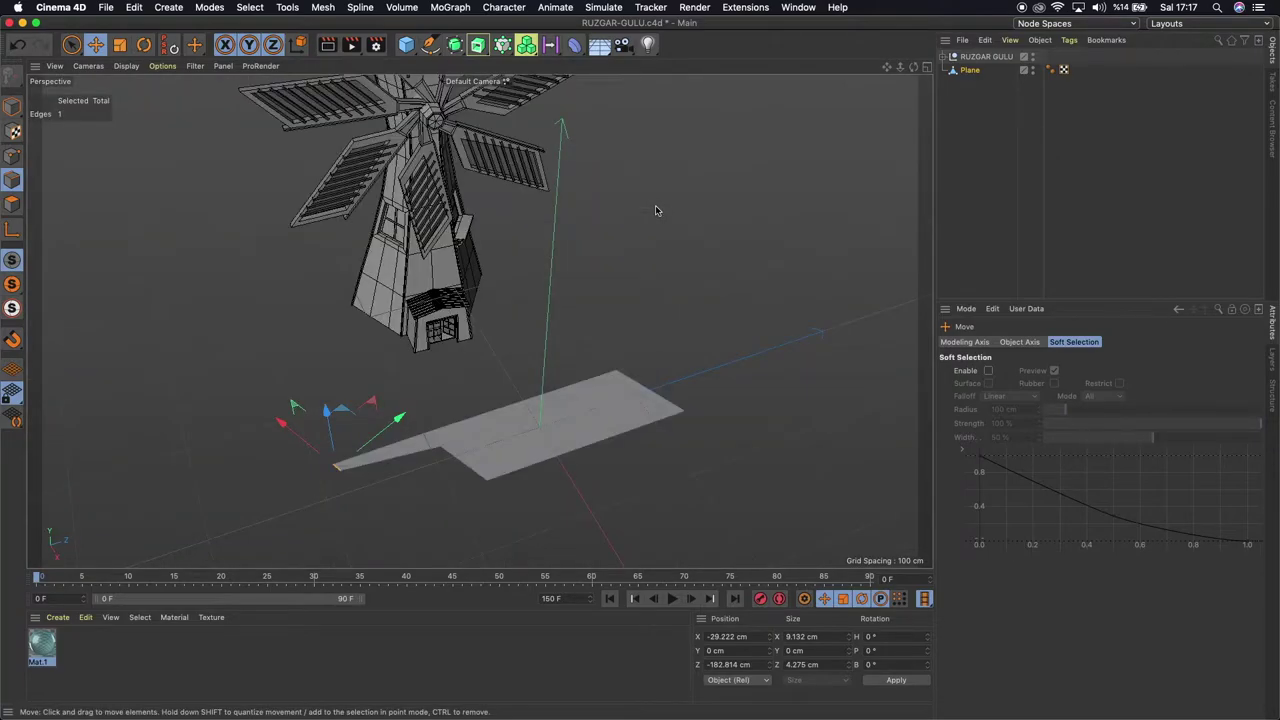
{"action": "left_click", "coordinate": [927, 68]}
{"action": "left_click", "coordinate": [927, 70]}
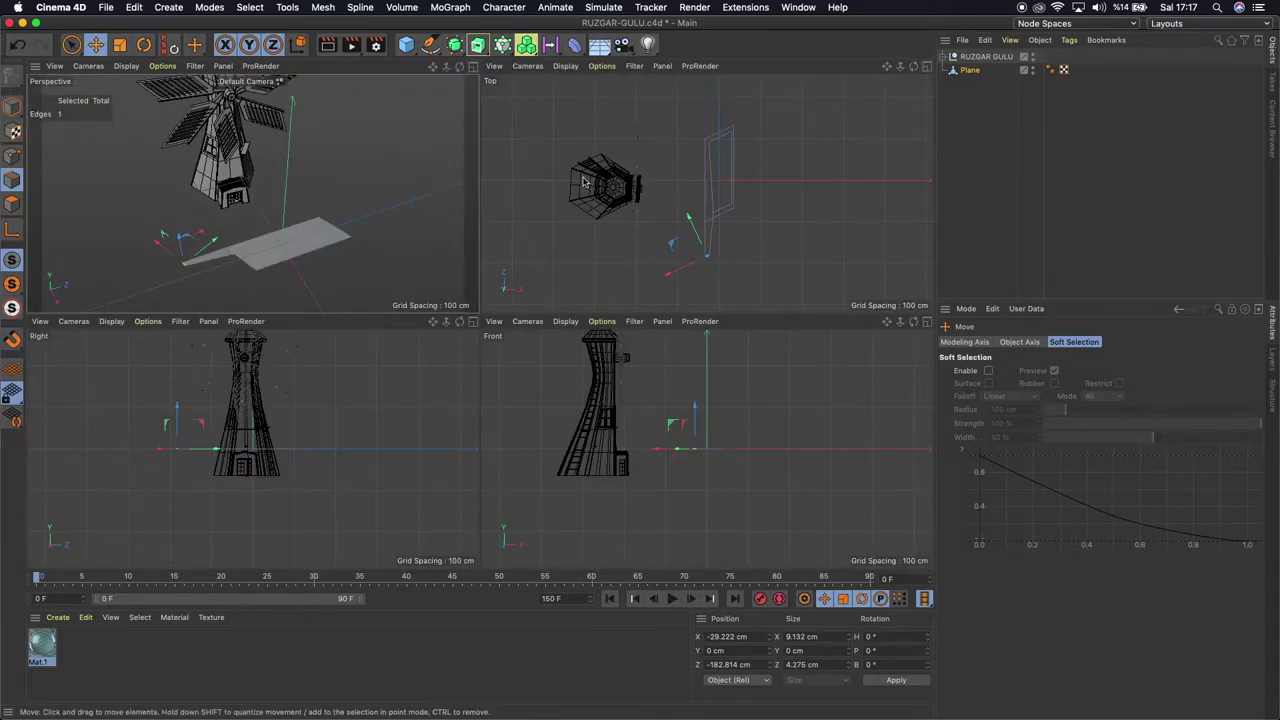
{"action": "left_click", "coordinate": [474, 68]}
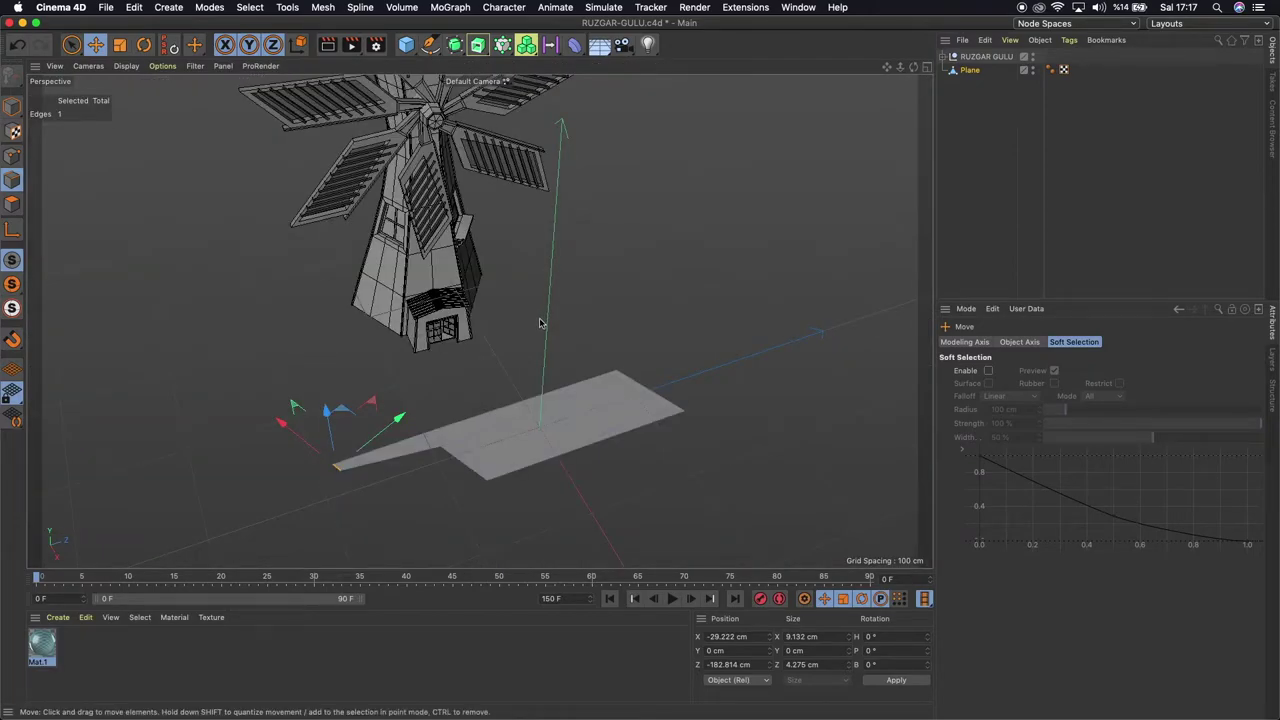
Delete the plane's inner panel polygon to leave an open frame, then save the file
{"action": "left_click", "coordinate": [12, 204]}
{"action": "left_click", "coordinate": [542, 428]}
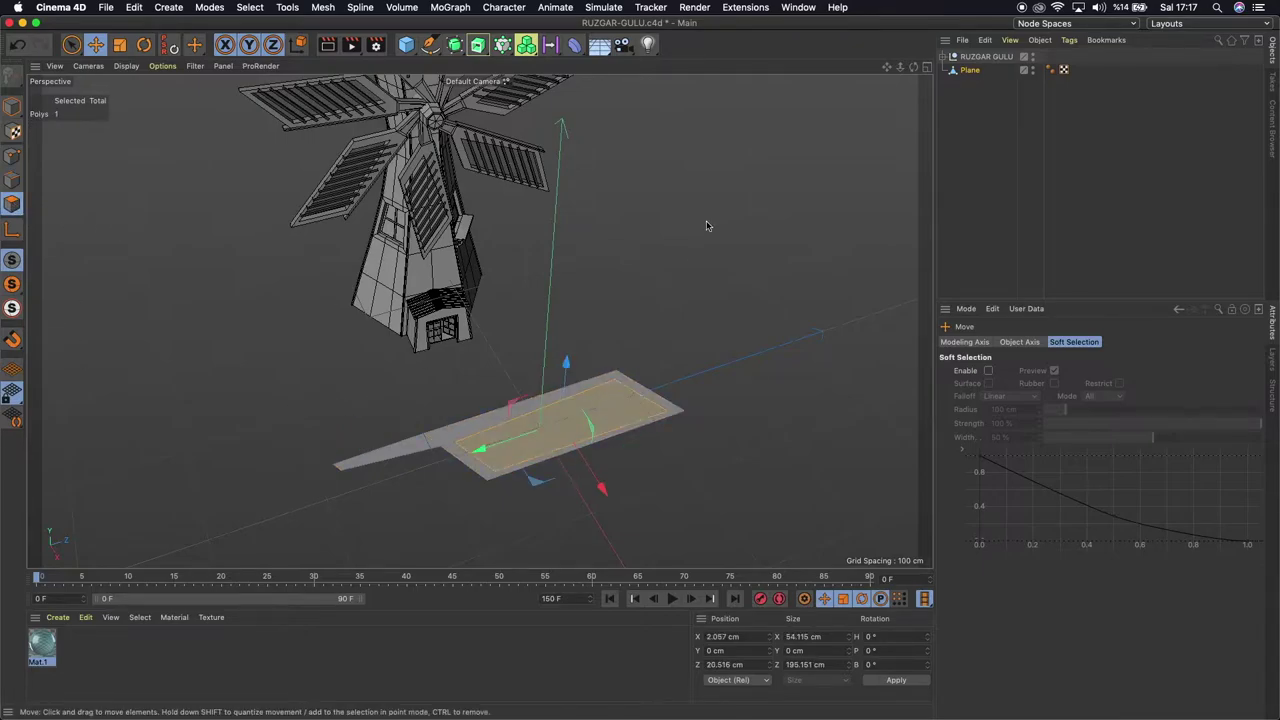
{"action": "key", "text": "Delete"}
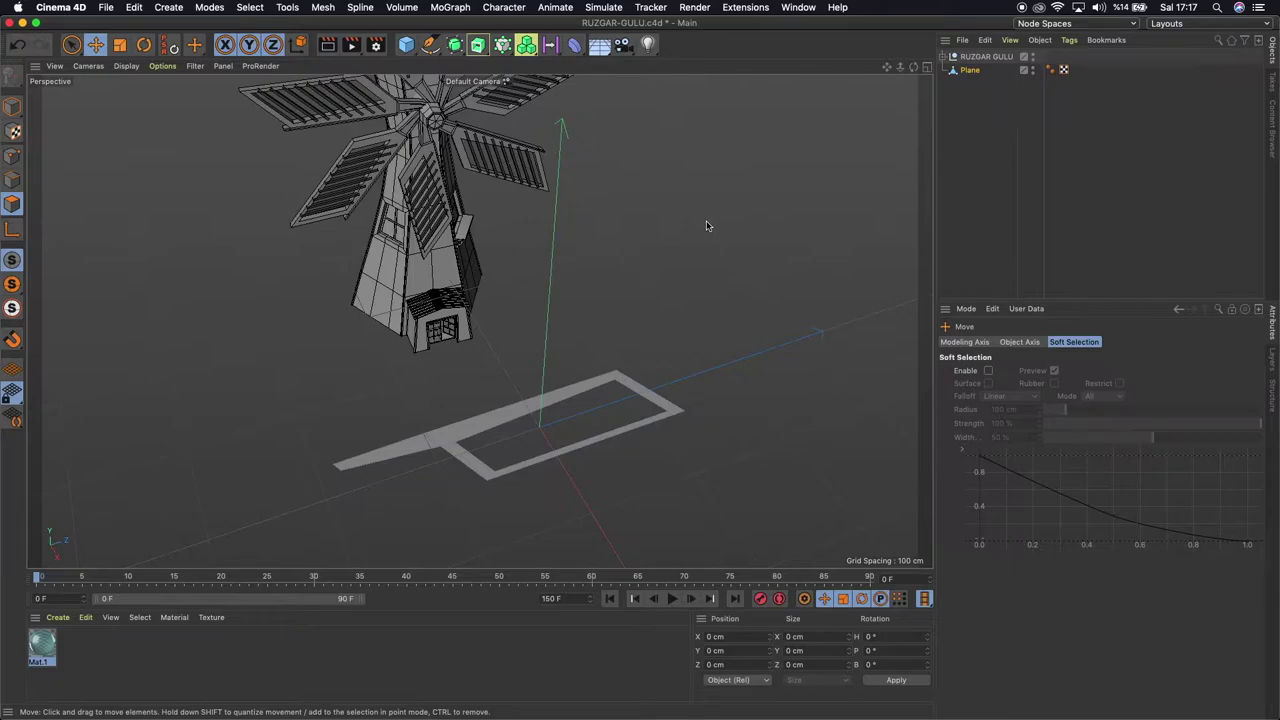
{"action": "key", "text": "ctrl+s"}
{"action": "mouse_move", "coordinate": [913, 67]}
{"action": "left_mouse_down"}
{"action": "mouse_move", "coordinate": [478, 320]}
{"action": "mouse_move", "coordinate": [598, 361]}
{"action": "left_mouse_up"}
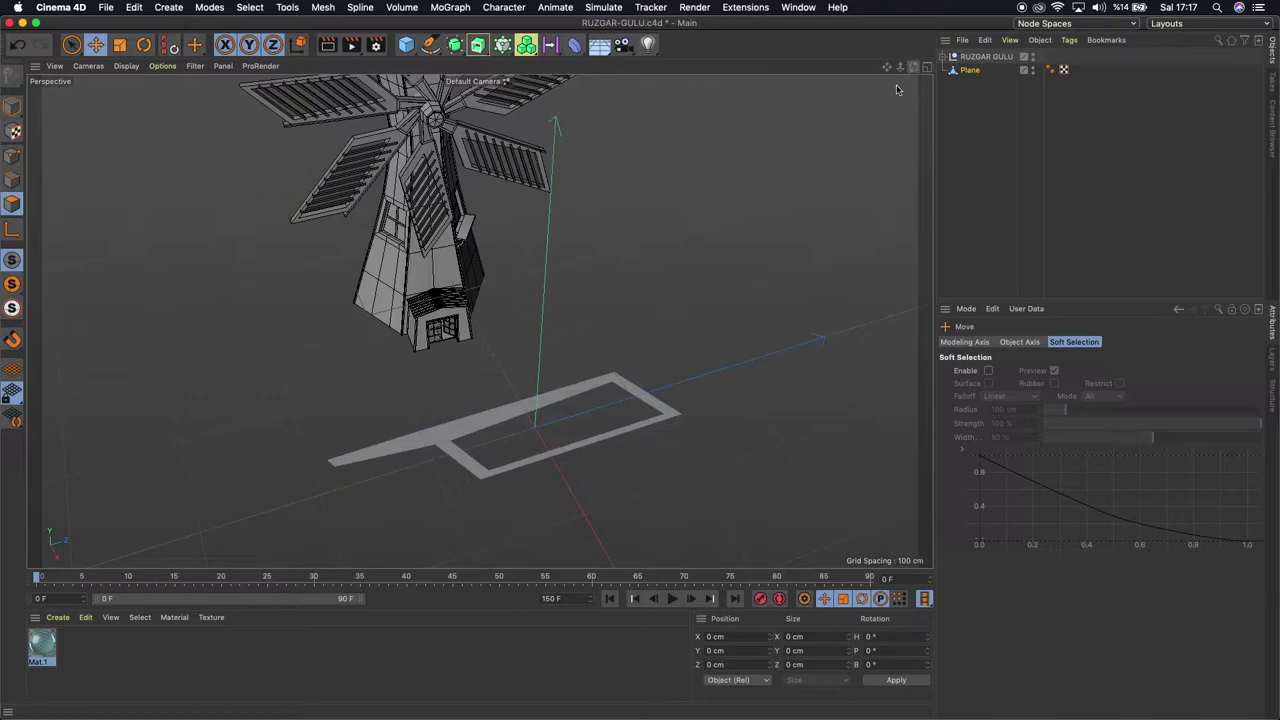
Nudge the far and near corner points of the opening, moving one to X 35 cm, Z −61.98 cm
{"action": "left_click", "coordinate": [12, 156]}
{"action": "left_click", "coordinate": [610, 384]}
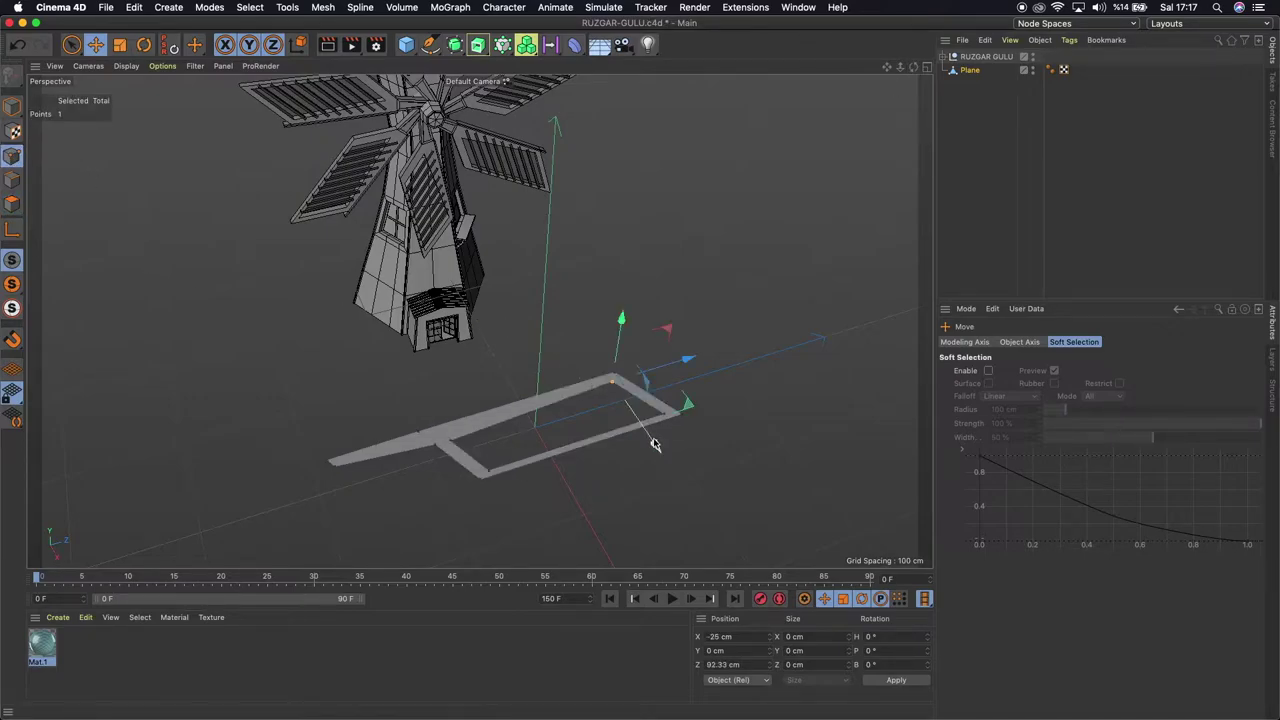
{"action": "left_click_drag", "start_coordinate": [653, 444], "coordinate": [651, 437]}
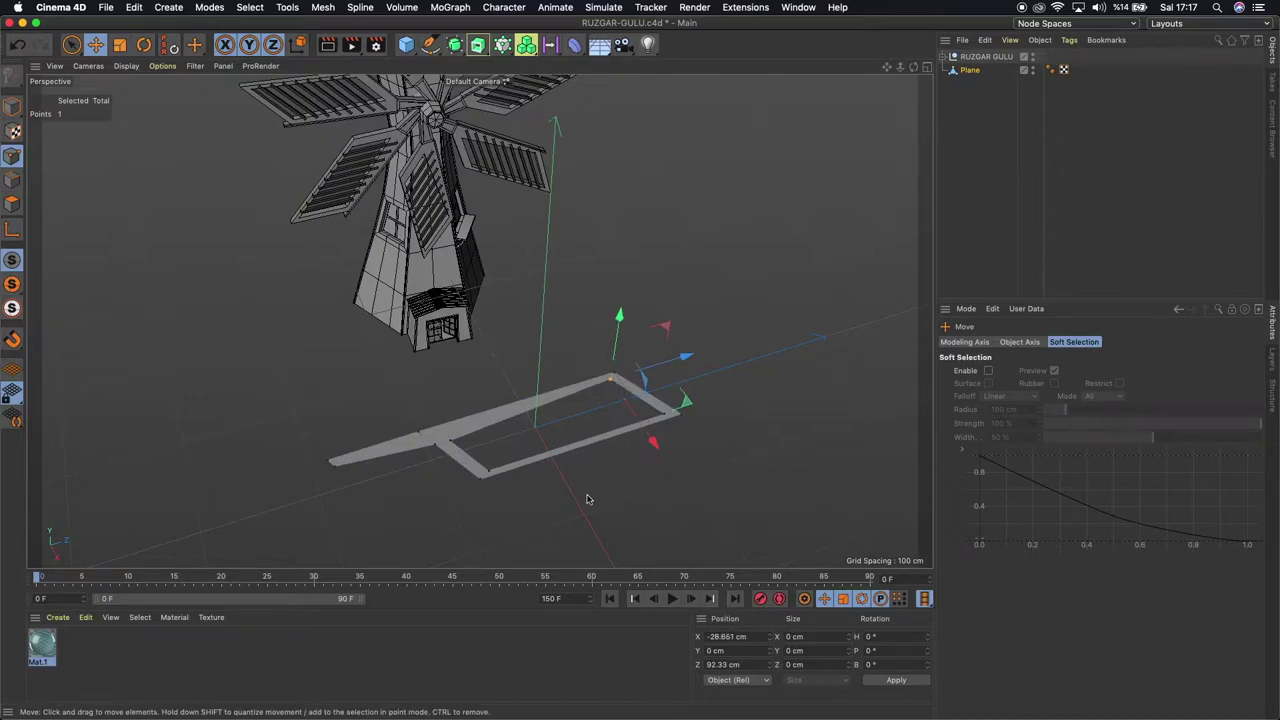
{"action": "left_click", "coordinate": [489, 473]}
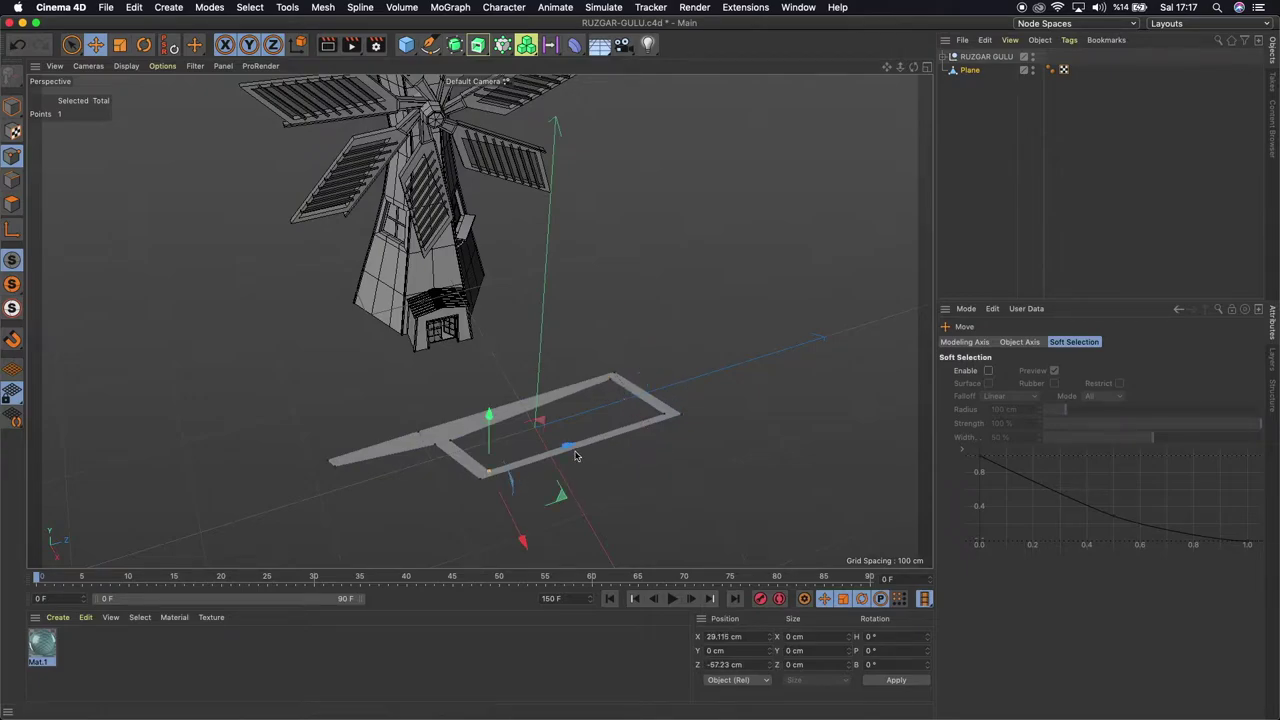
{"action": "left_click_drag", "start_coordinate": [567, 449], "coordinate": [564, 459]}
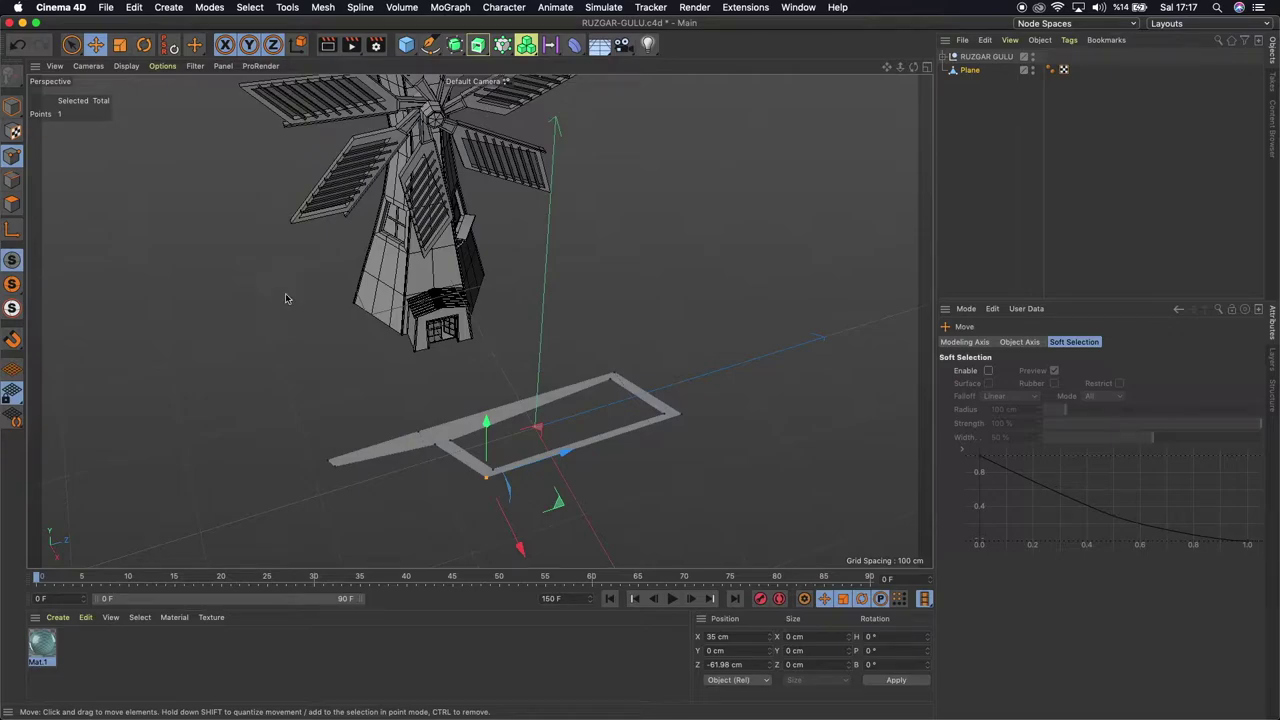
Select all six blade-frame polygons and activate the Extrude tool at its 6 cm offset
{"action": "left_click", "coordinate": [12, 204]}
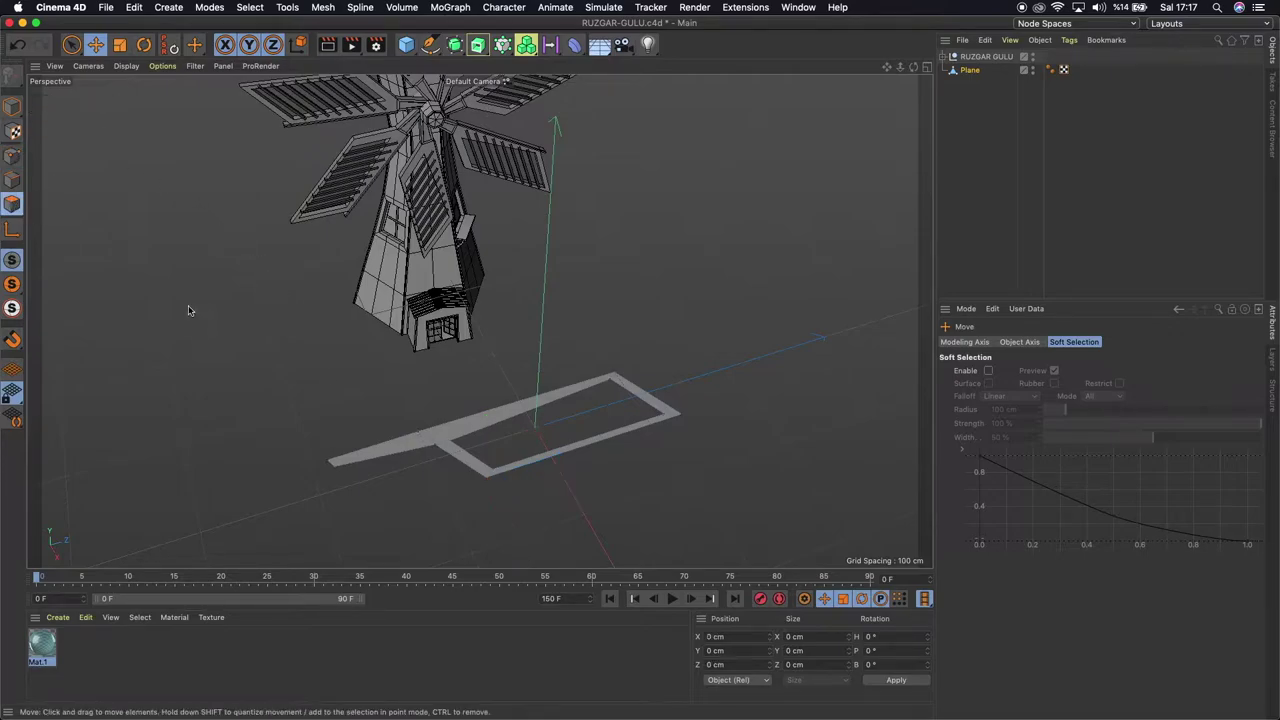
{"action": "left_click", "coordinate": [425, 442]}
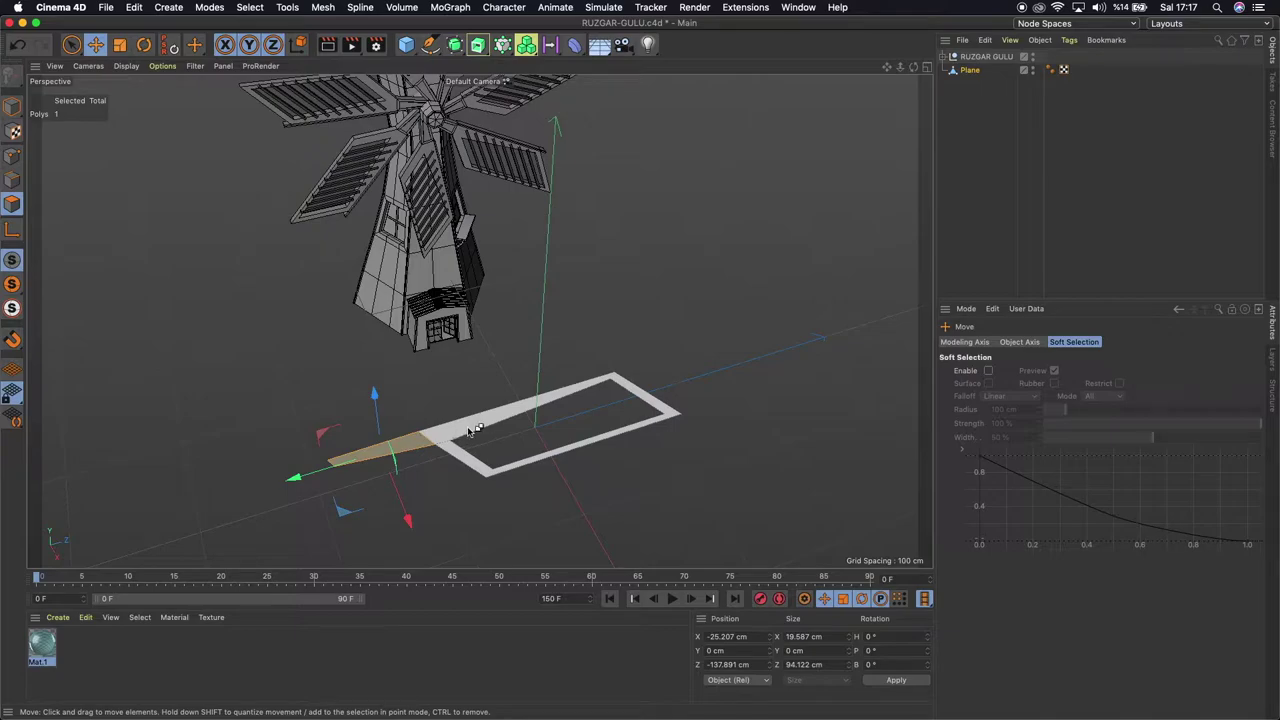
{"action": "left_click", "coordinate": [468, 432], "text": "shift"}
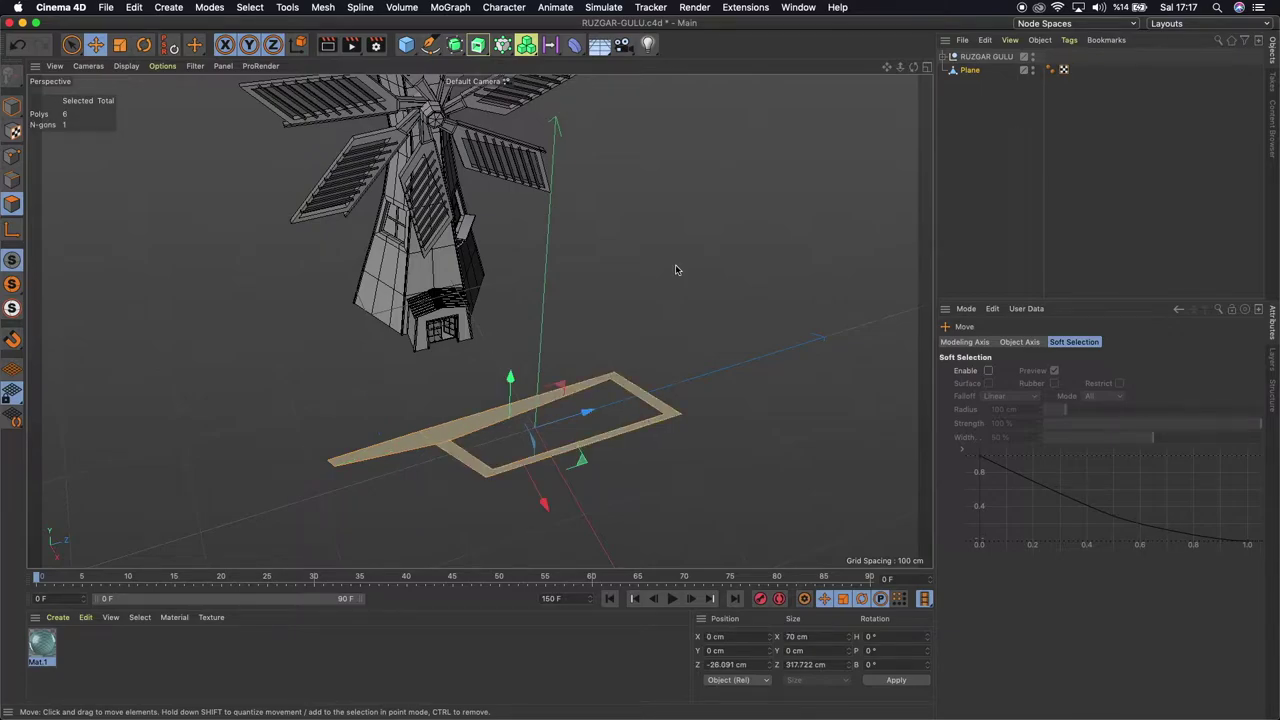
{"action": "right_click", "coordinate": [679, 270]}
{"action": "left_click", "coordinate": [715, 229]}
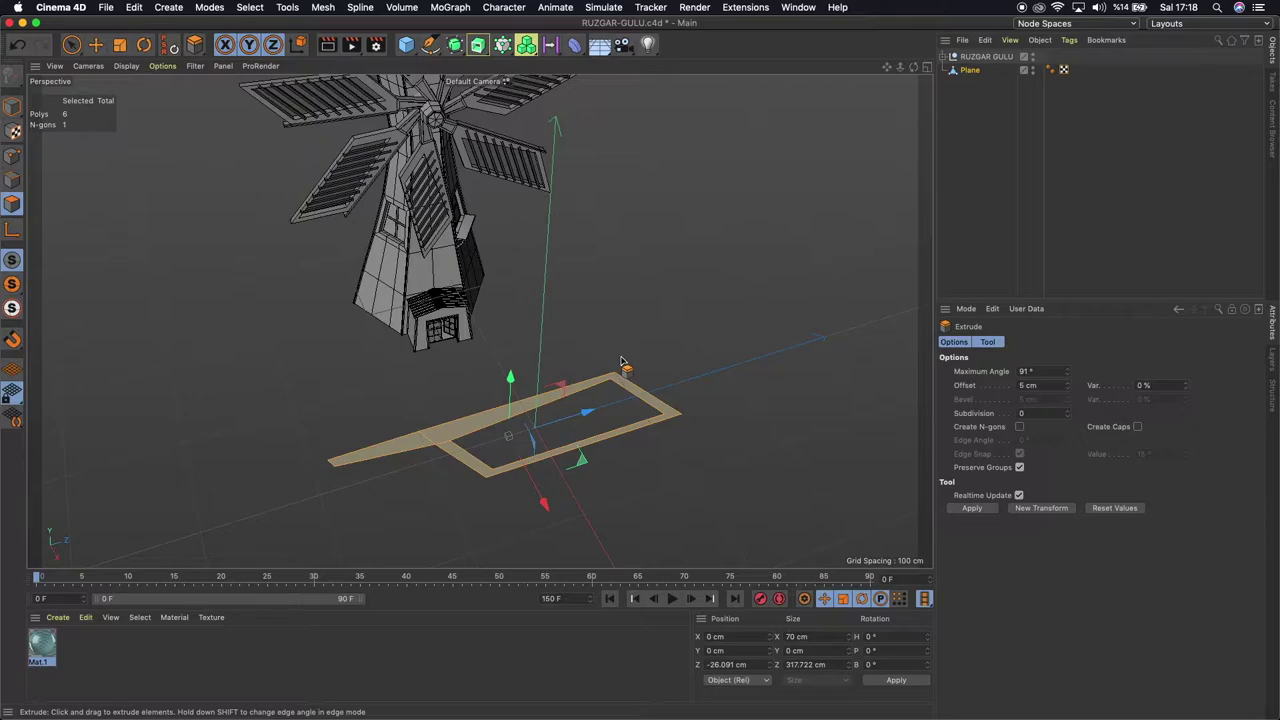
Select all 11 polygons of the flat 70 × 317.722 cm blade frame with Ctrl+A
{"action": "left_click", "coordinate": [1041, 388]}
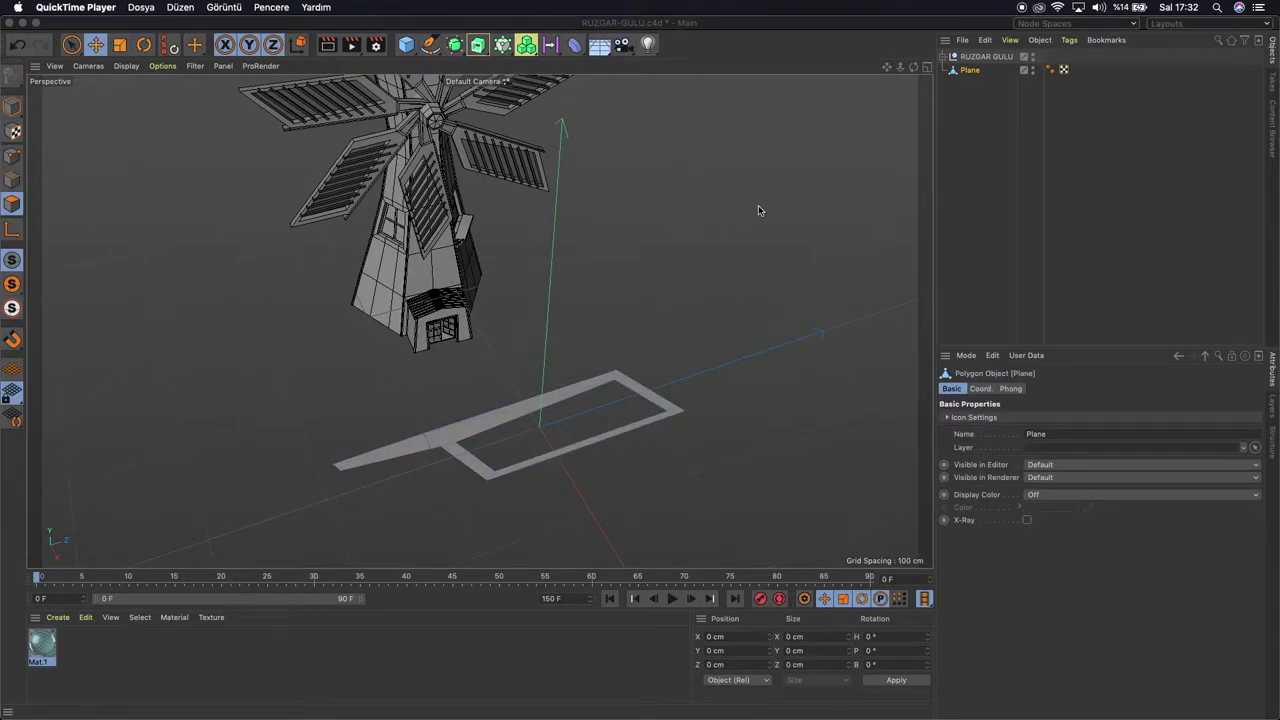
{"action": "left_click", "coordinate": [762, 276]}
{"action": "left_click", "coordinate": [500, 427]}
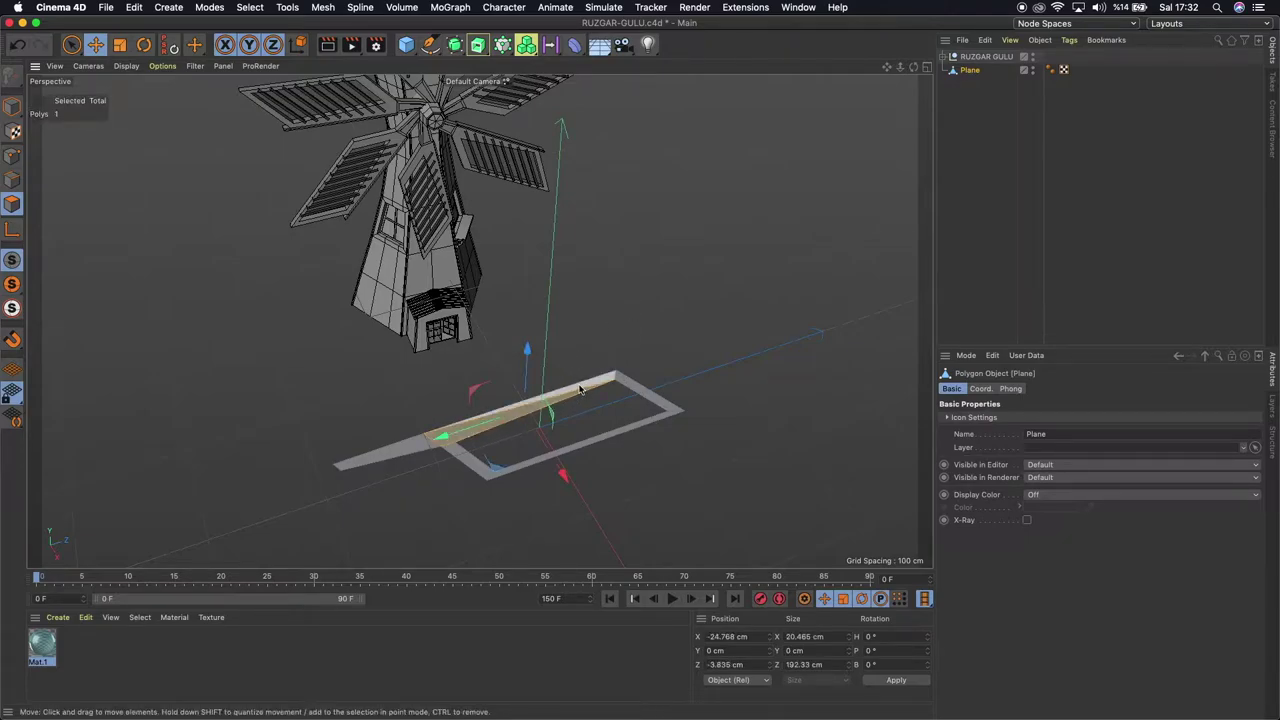
{"action": "key", "text": "ctrl+a"}
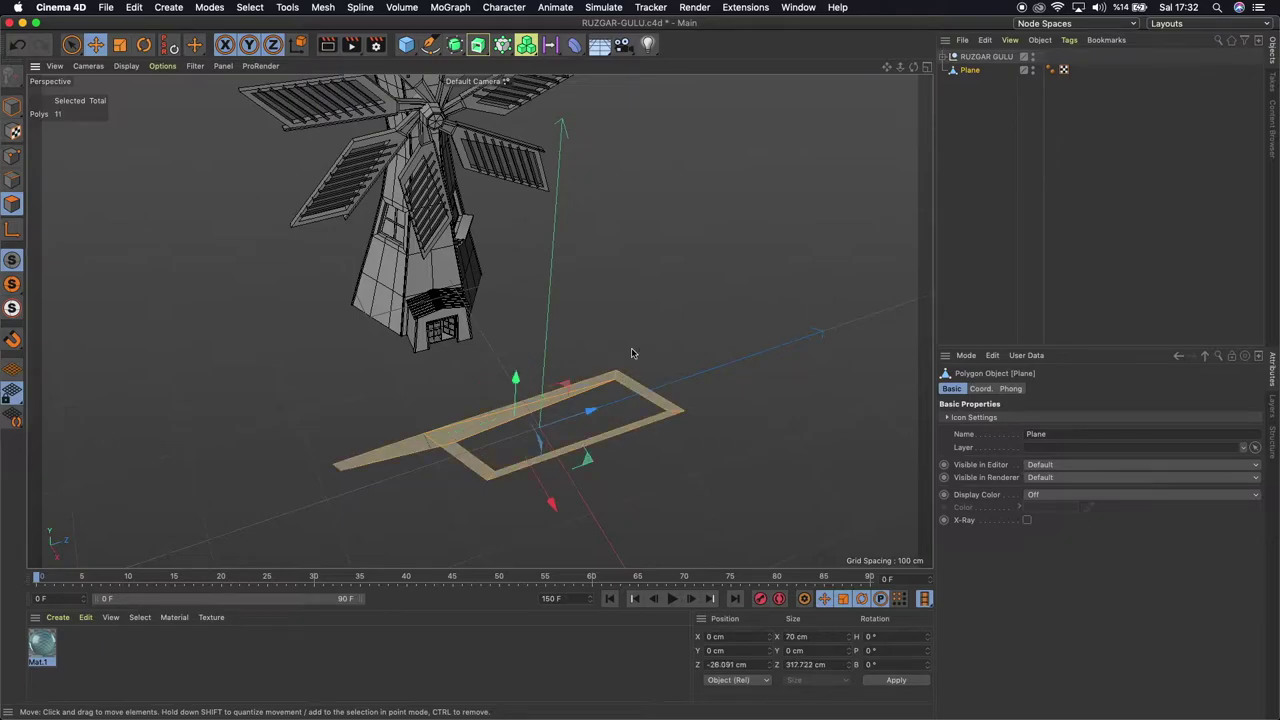
Extrude the frame's faces with a trial 5 cm offset
{"action": "right_click", "coordinate": [657, 282]}
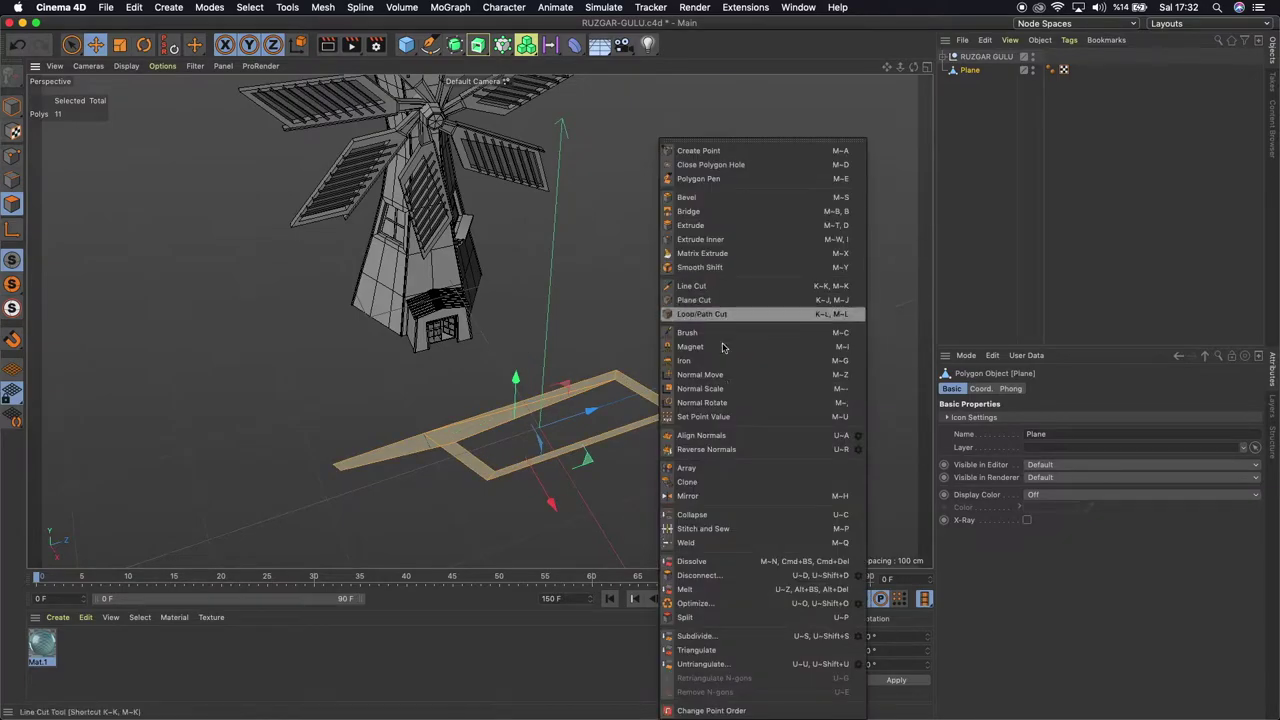
{"action": "left_click", "coordinate": [700, 225]}
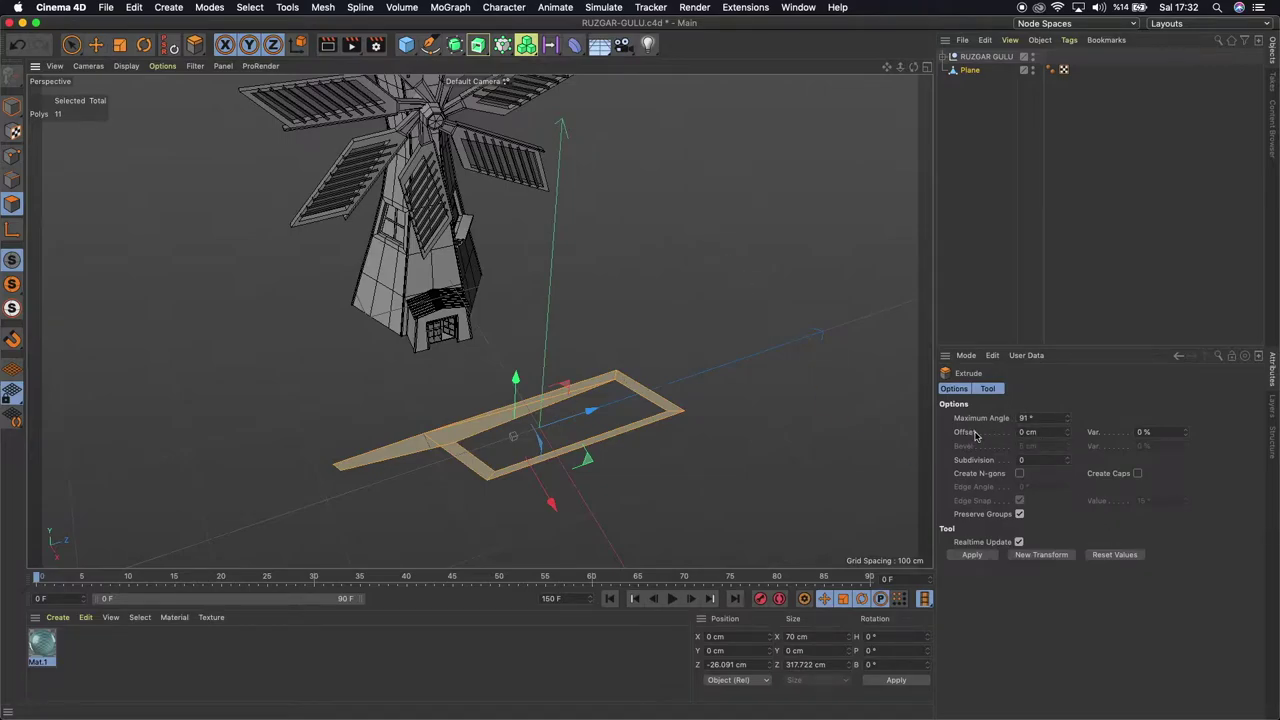
{"action": "left_click", "coordinate": [1041, 432]}
{"action": "type", "text": "5"}
{"action": "key", "text": "Return"}
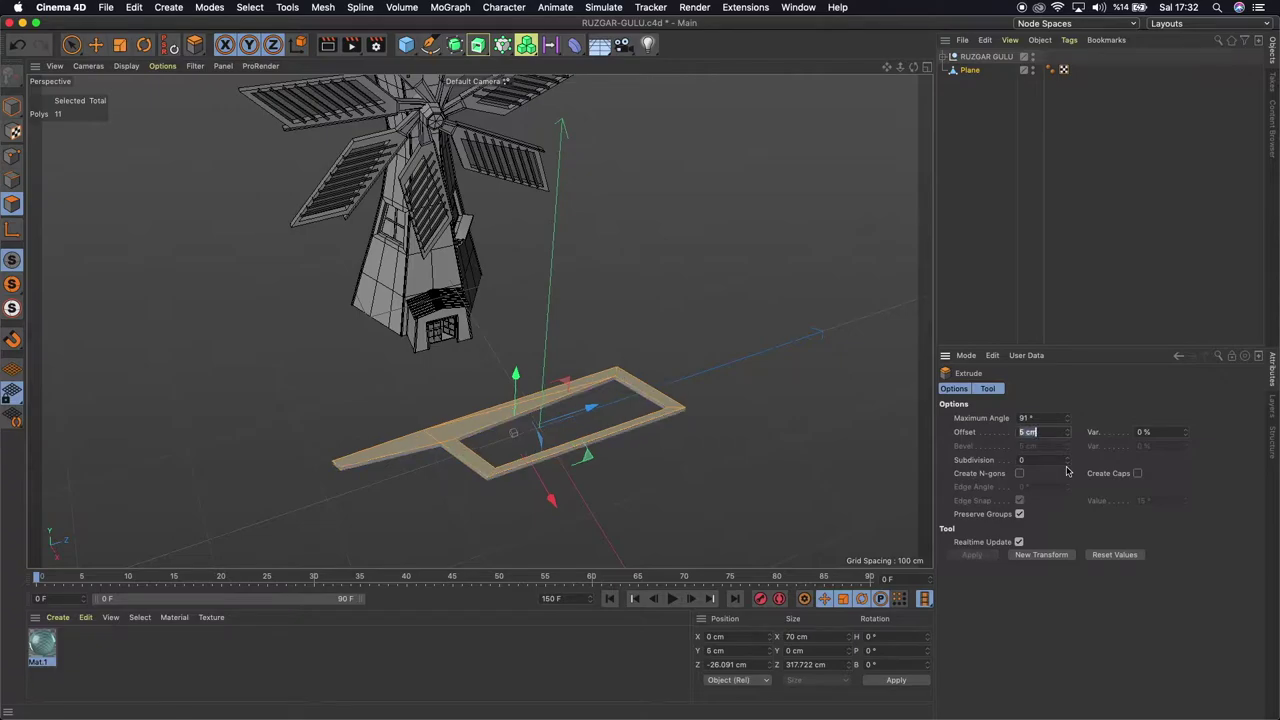
{"action": "mouse_move", "coordinate": [899, 66]}
{"action": "left_mouse_down"}
{"action": "mouse_move", "coordinate": [916, 74]}
{"action": "mouse_move", "coordinate": [478, 320]}
{"action": "left_mouse_up"}
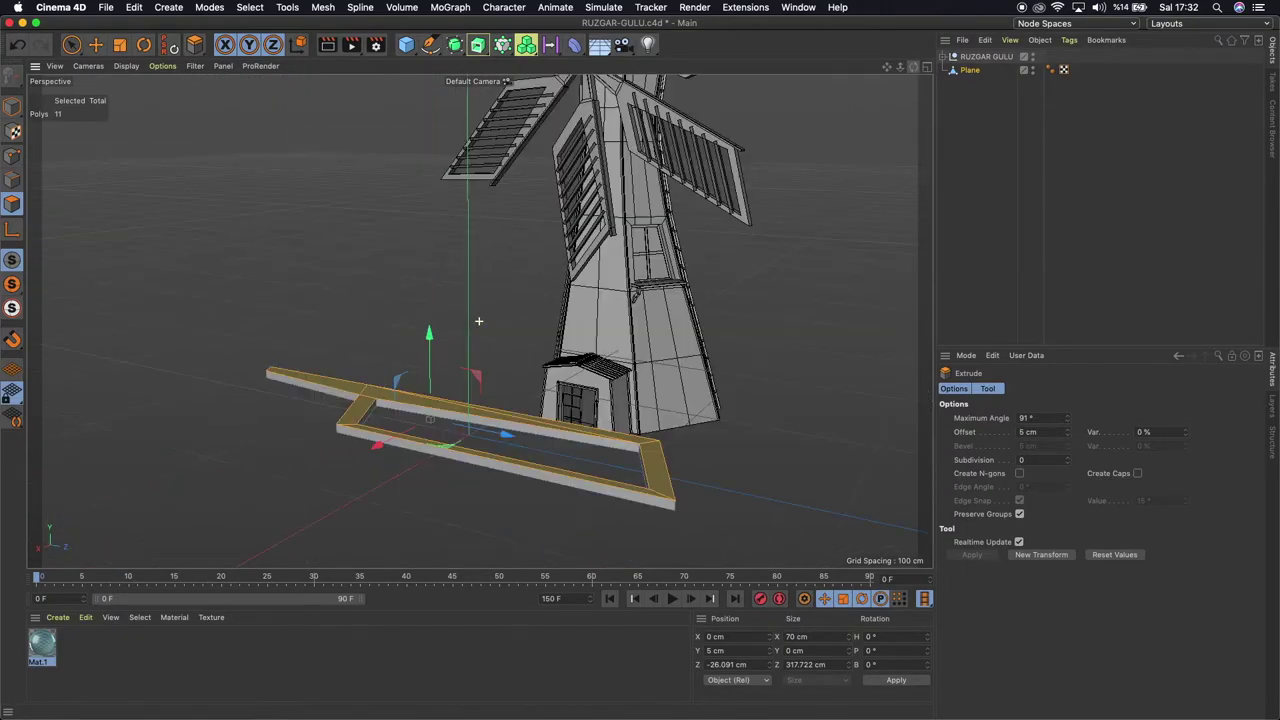
{"action": "left_click_drag", "start_coordinate": [478, 320], "coordinate": [478, 320]}
Change the extrude offset to 10 cm, then settle on 6 cm
{"action": "left_click", "coordinate": [1044, 432]}
{"action": "type", "text": "10"}
{"action": "key", "text": "Return"}
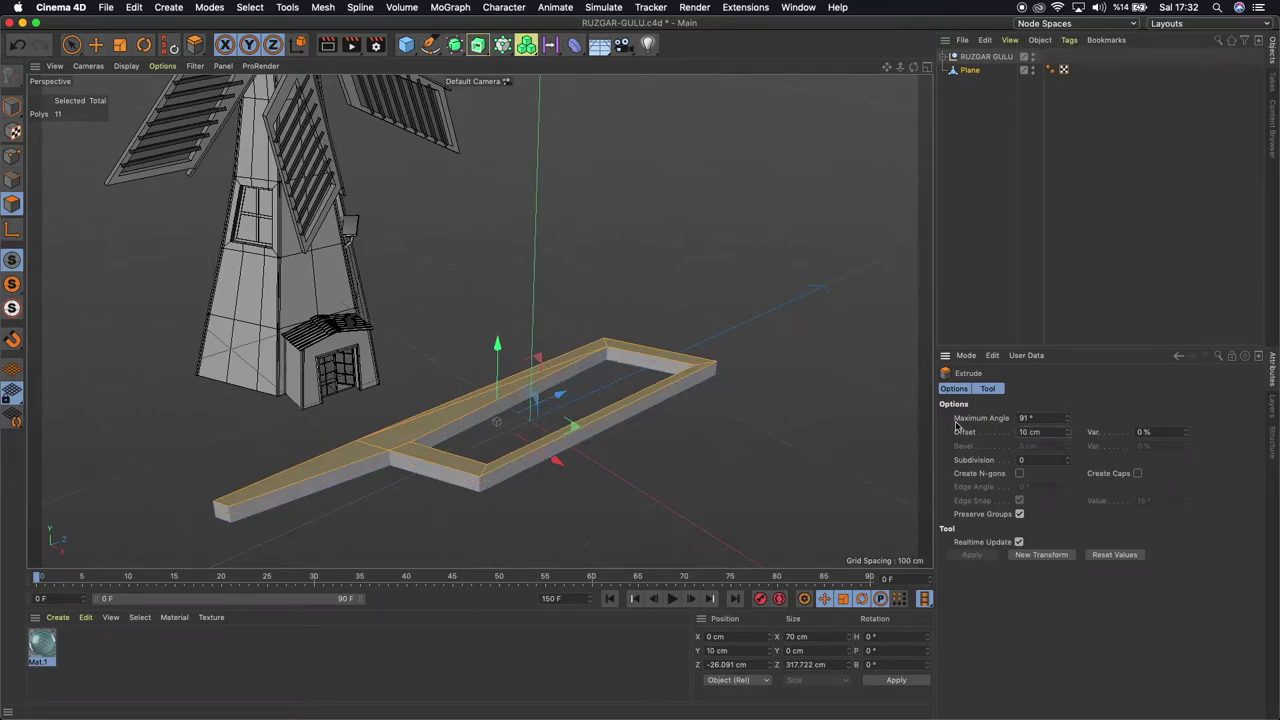
{"action": "left_click", "coordinate": [1050, 432]}
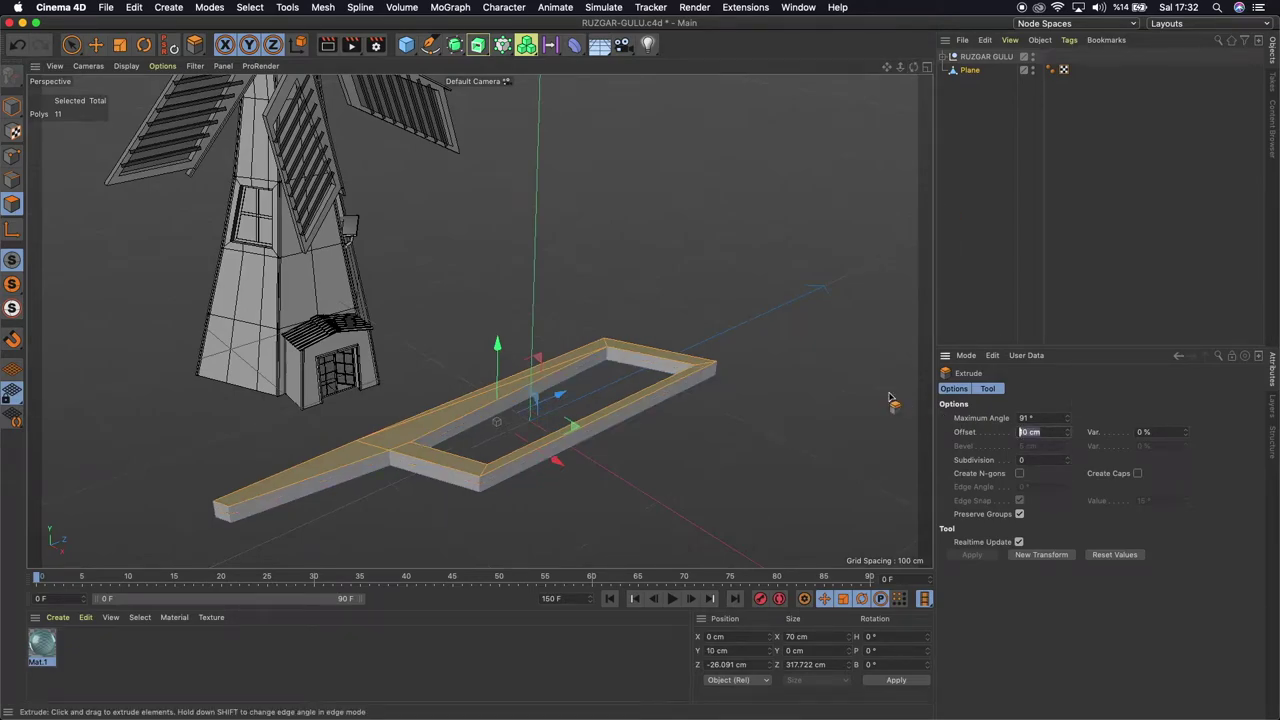
{"action": "type", "text": "6"}
{"action": "key", "text": "Return"}
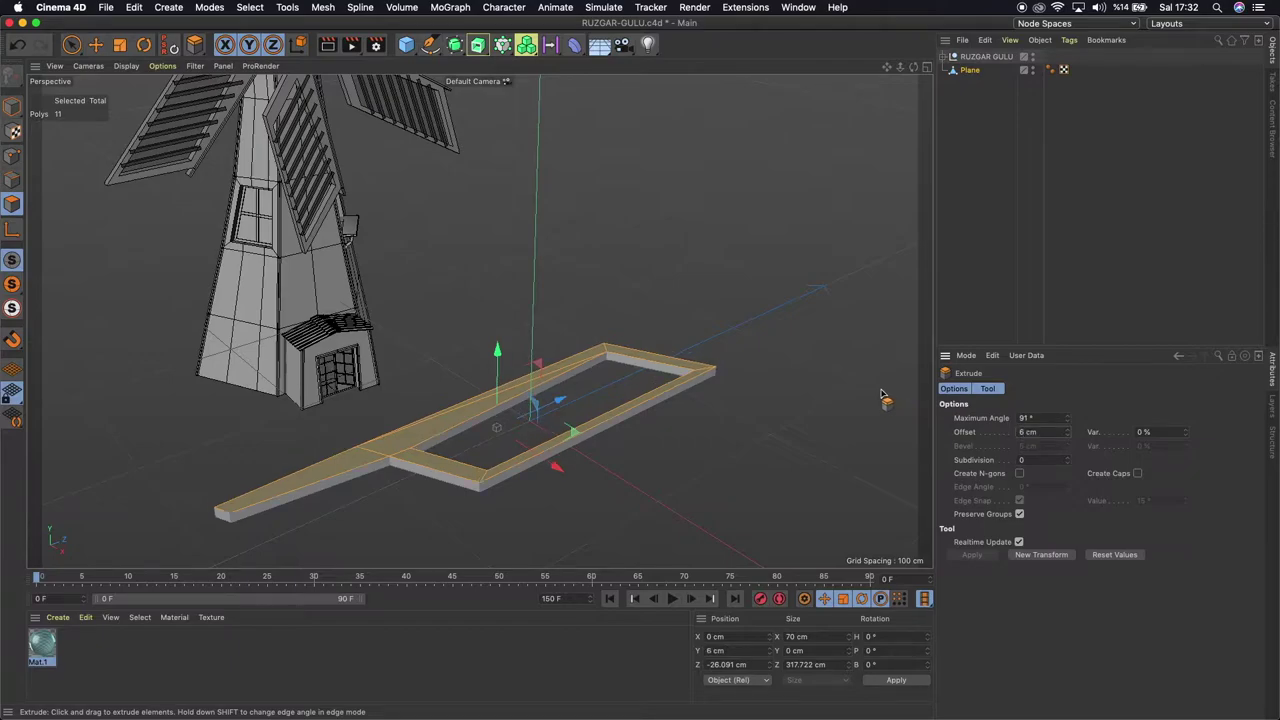
Enable Create Caps so the 6 cm extruded frame is closed
{"action": "left_click_drag", "start_coordinate": [913, 66], "coordinate": [478, 321]}
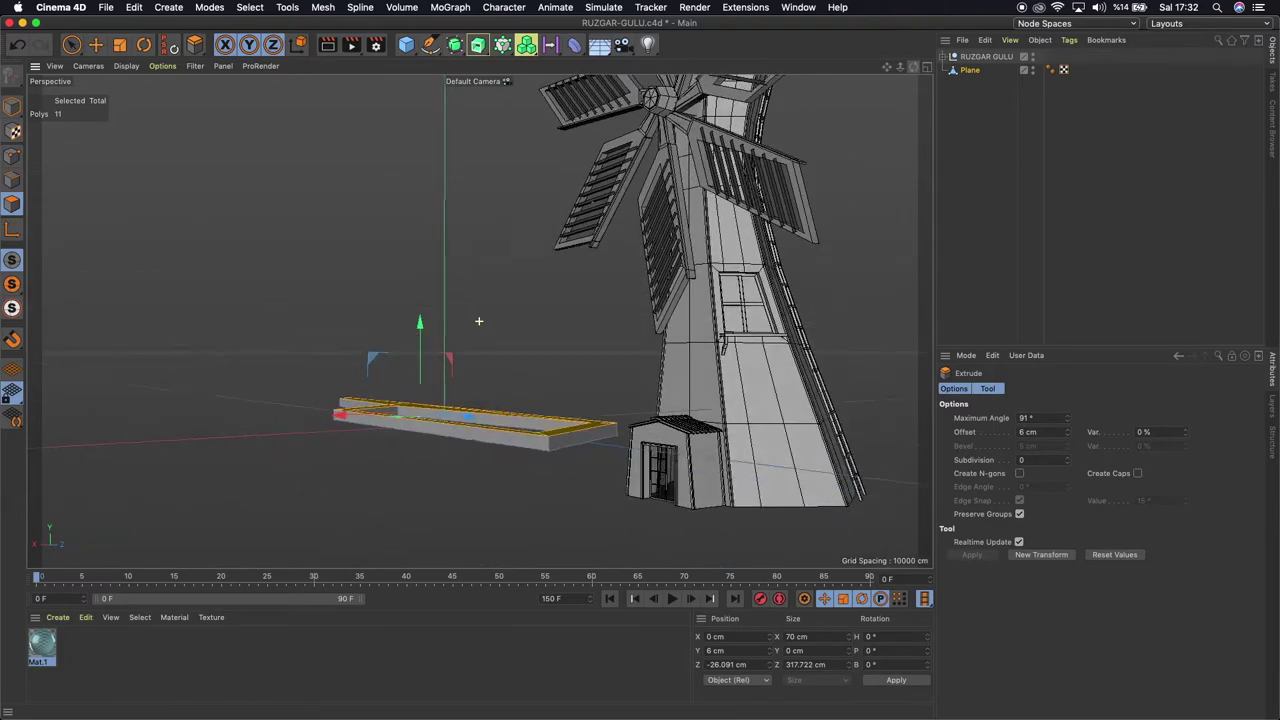
{"action": "left_click_drag", "start_coordinate": [478, 321], "coordinate": [603, 280]}
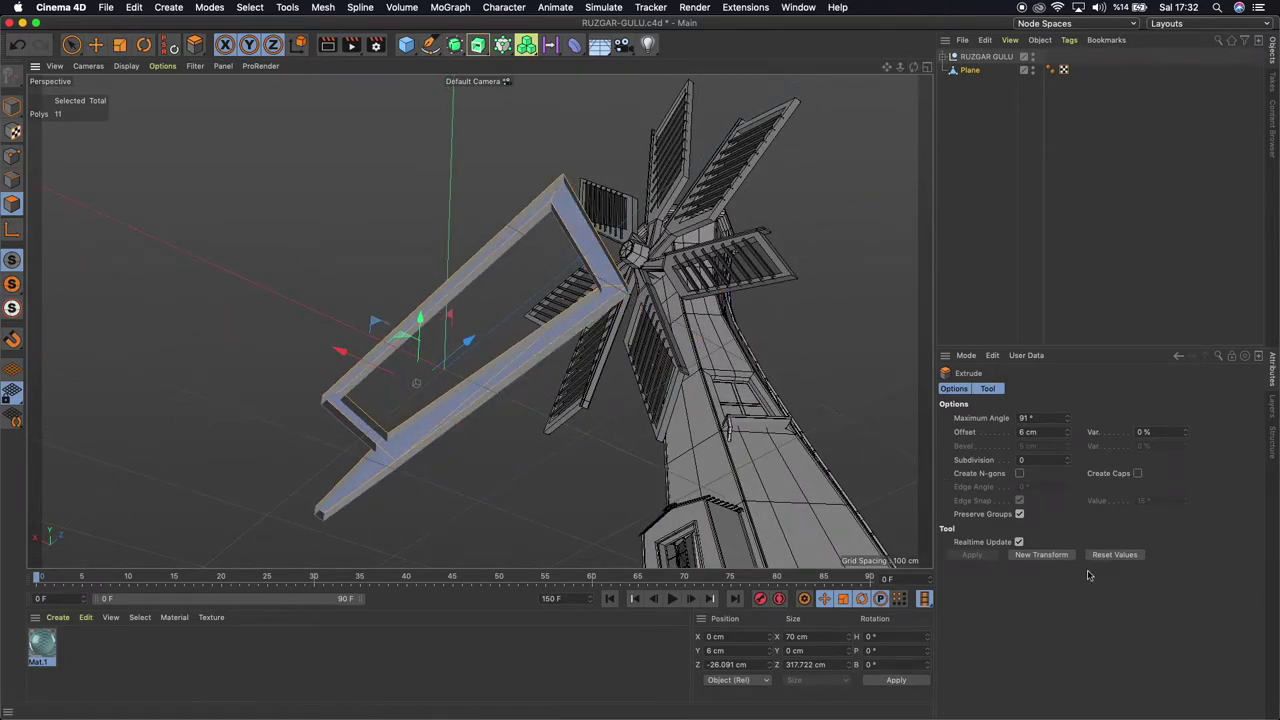
{"action": "left_click", "coordinate": [1137, 474]}
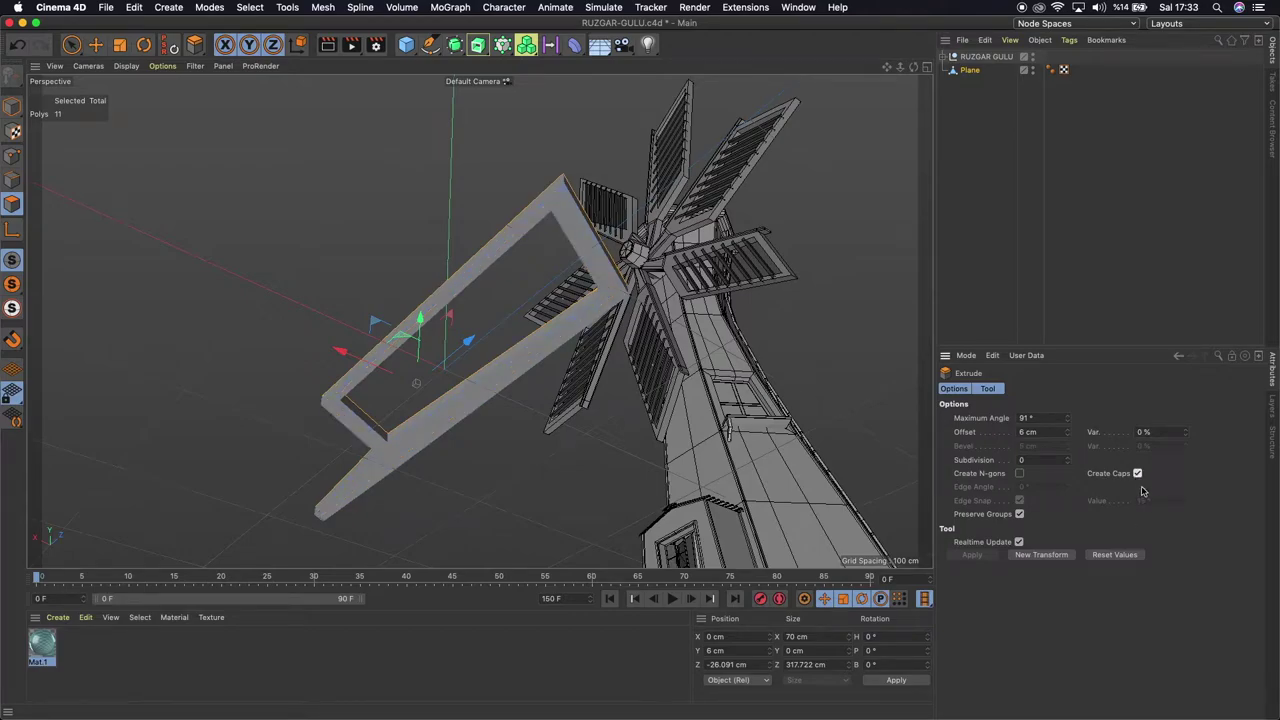
{"action": "mouse_move", "coordinate": [913, 68]}
{"action": "left_mouse_down"}
{"action": "mouse_move", "coordinate": [479, 321]}
{"action": "mouse_move", "coordinate": [415, 158]}
{"action": "left_mouse_up"}
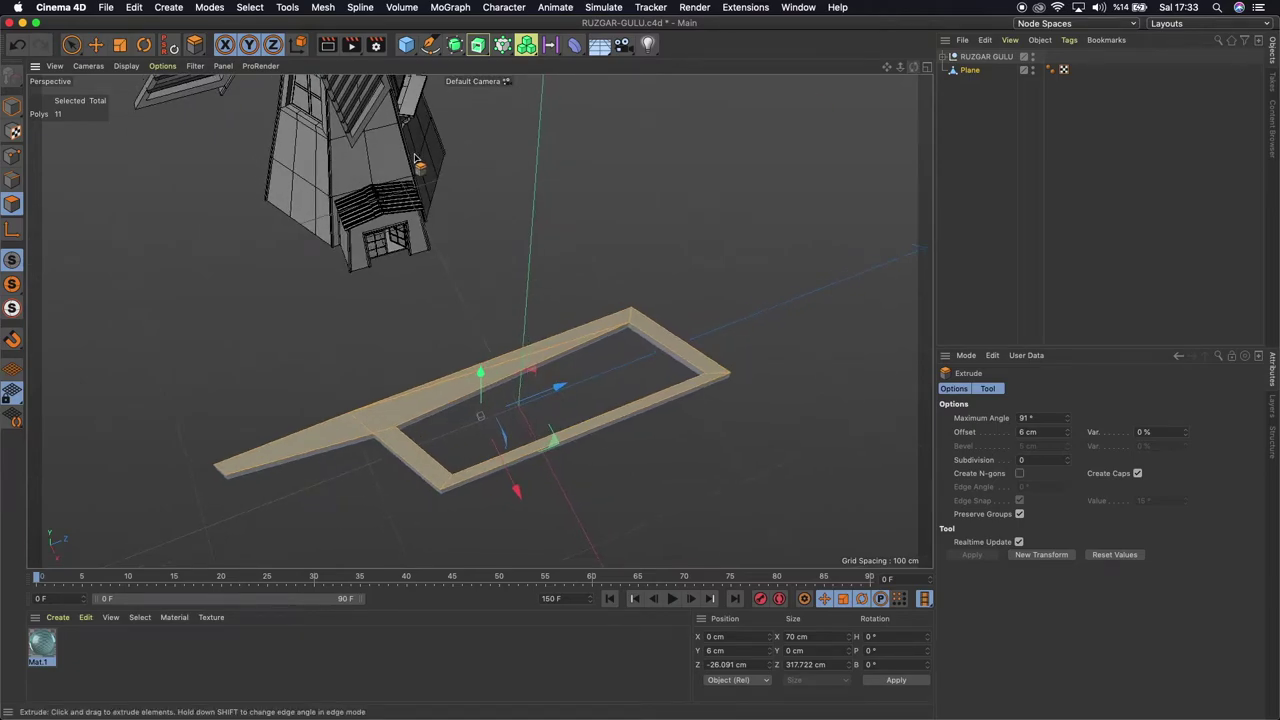
{"action": "left_click", "coordinate": [95, 44]}
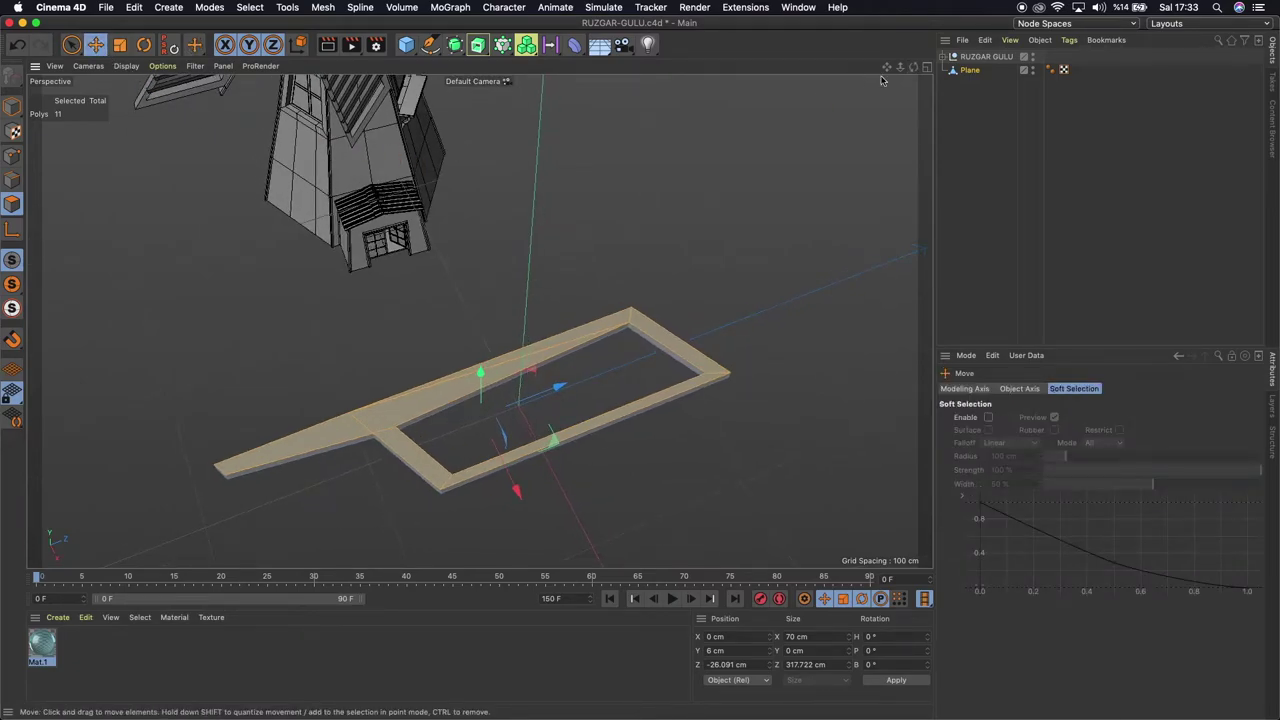
Melt the two selected top faces of the long spar into one face
{"action": "left_click_drag", "start_coordinate": [887, 67], "coordinate": [479, 321]}
{"action": "left_click", "coordinate": [513, 333]}
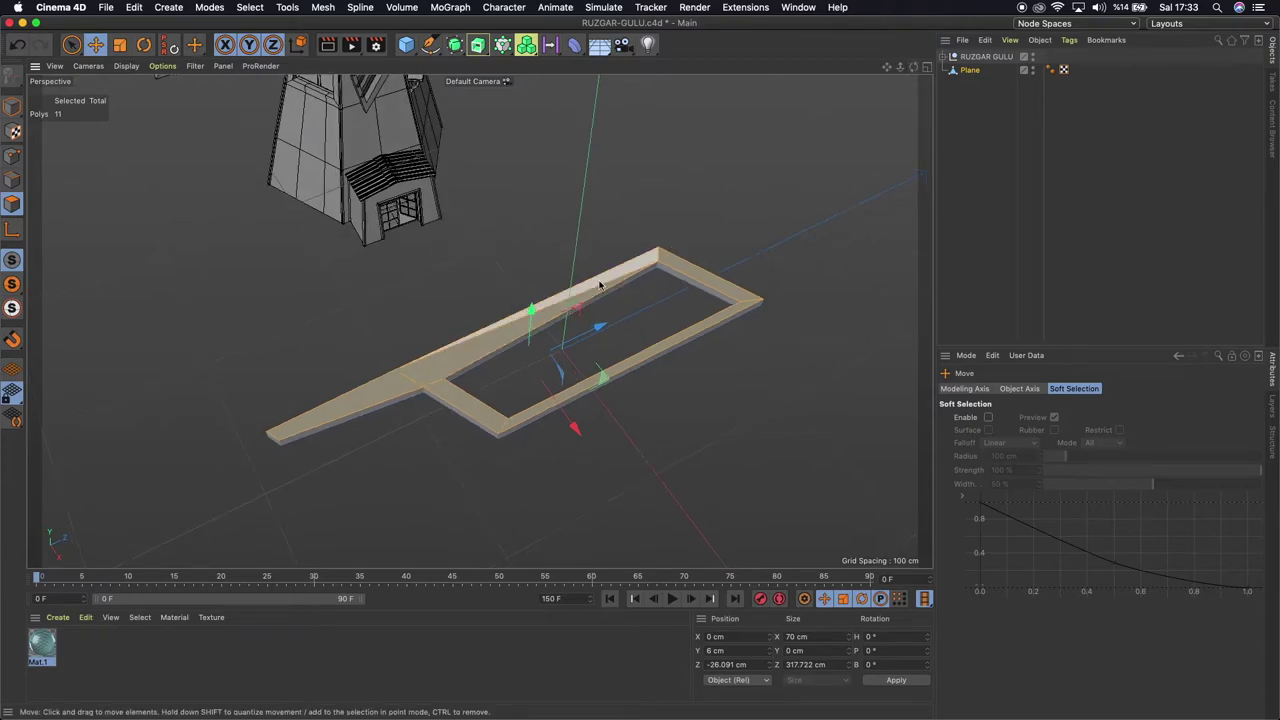
{"action": "left_click", "coordinate": [466, 364], "text": "shift"}
{"action": "right_click", "coordinate": [703, 160]}
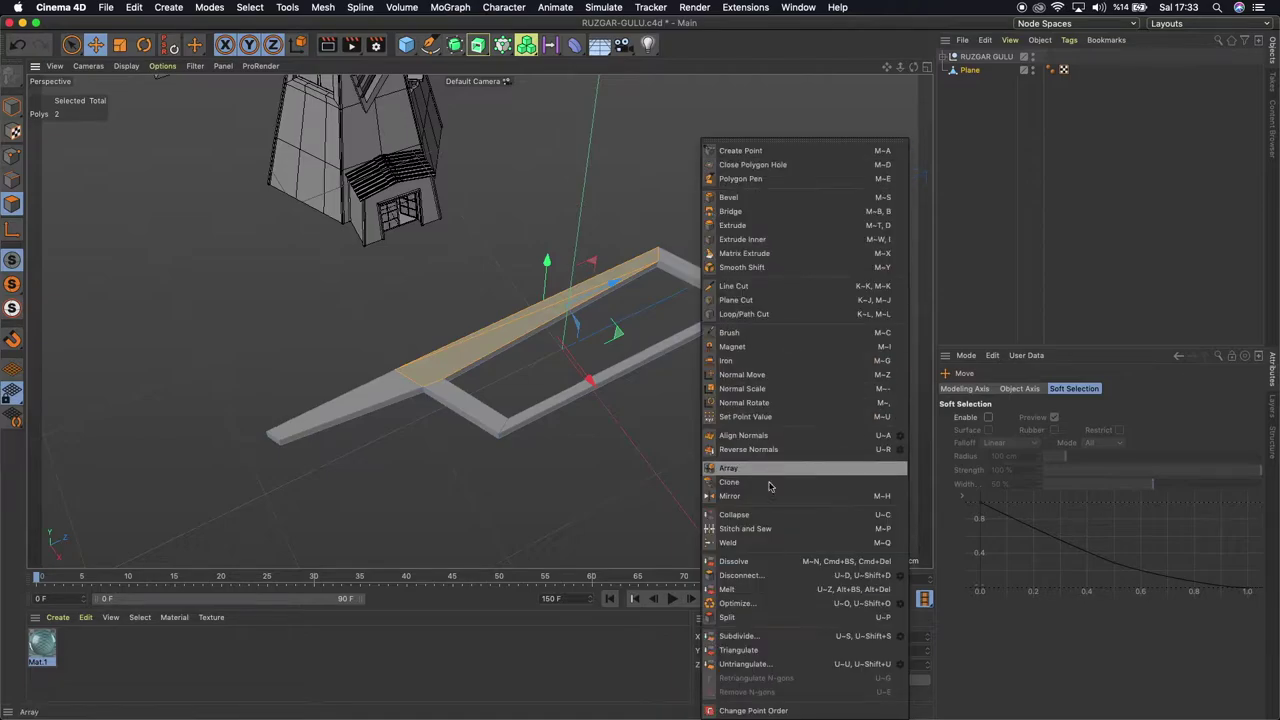
{"action": "left_click", "coordinate": [751, 591]}
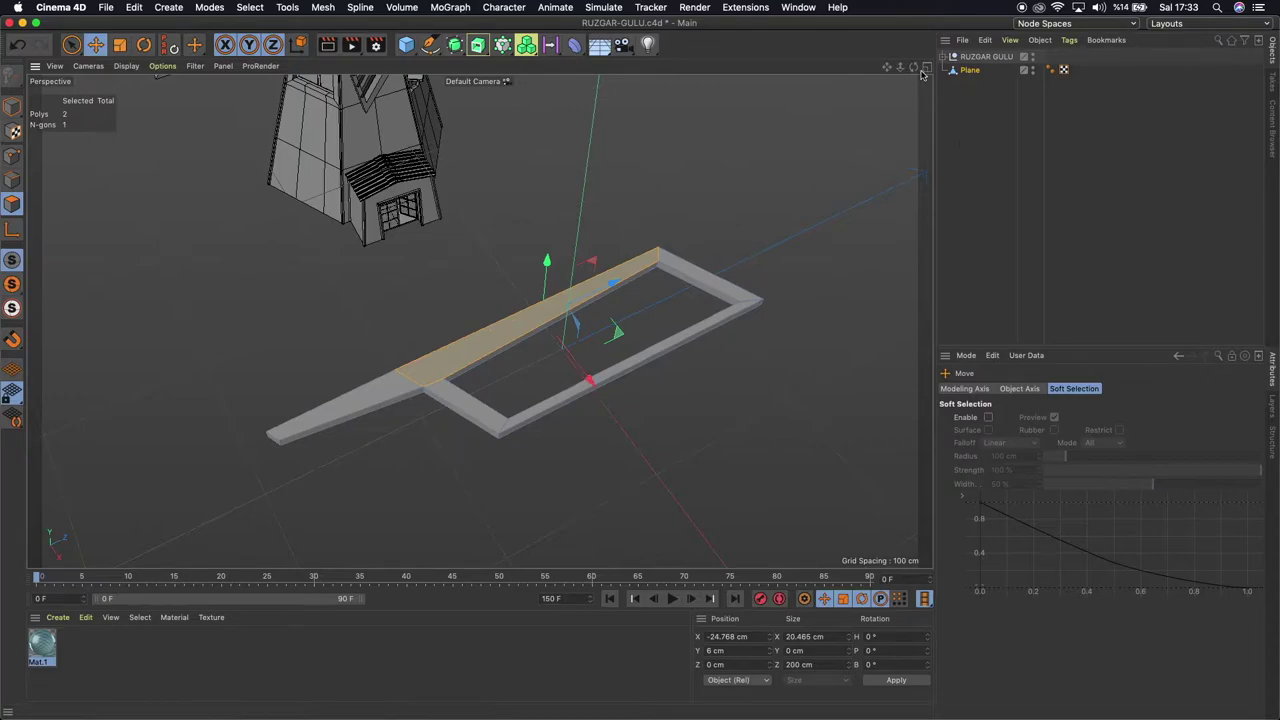
Select the top face at the spar's outer end
{"action": "left_click_drag", "start_coordinate": [913, 66], "coordinate": [479, 321]}
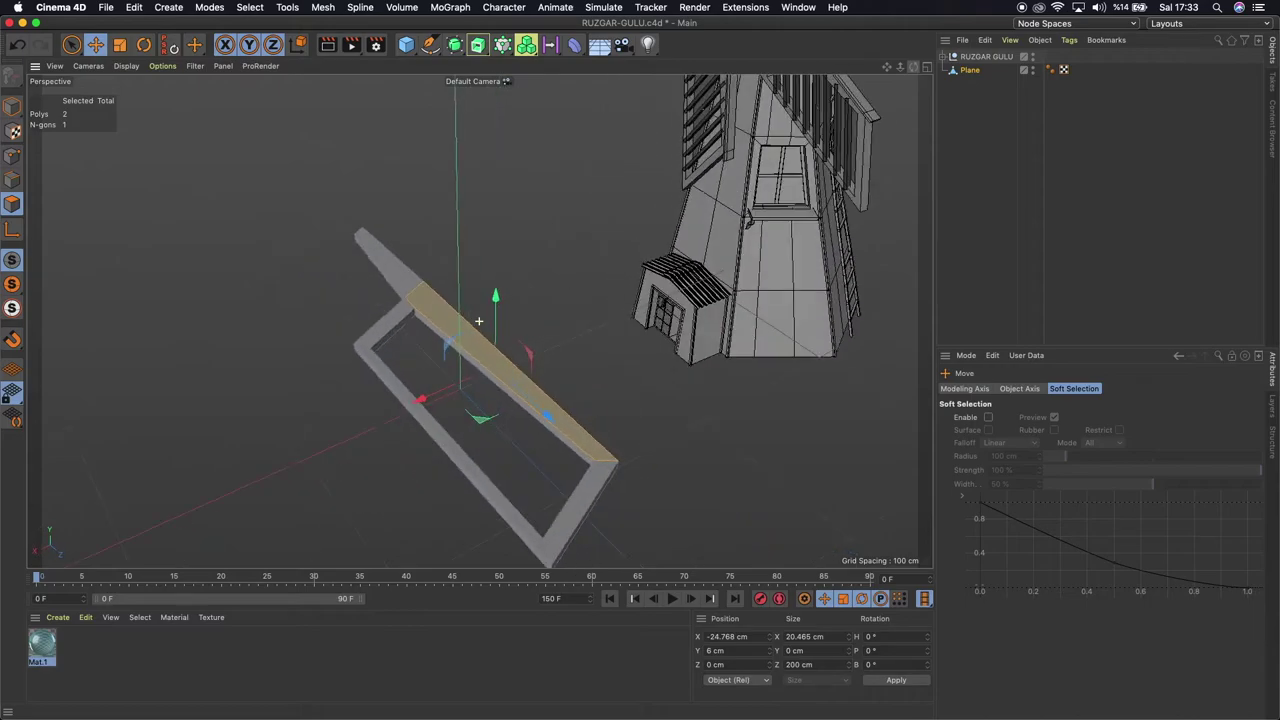
{"action": "mouse_move", "coordinate": [884, 69]}
{"action": "left_mouse_down"}
{"action": "mouse_move", "coordinate": [479, 321]}
{"action": "mouse_move", "coordinate": [884, 72]}
{"action": "left_mouse_up"}
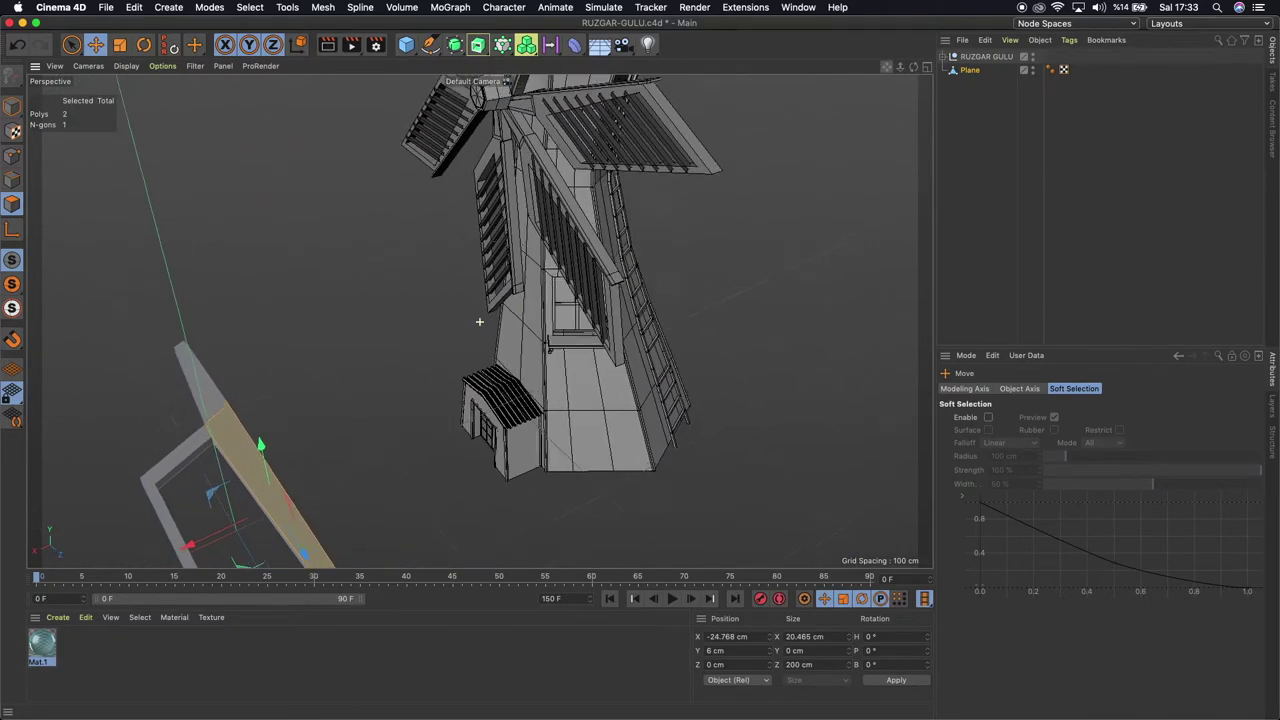
{"action": "left_click_drag", "start_coordinate": [913, 66], "coordinate": [479, 321]}
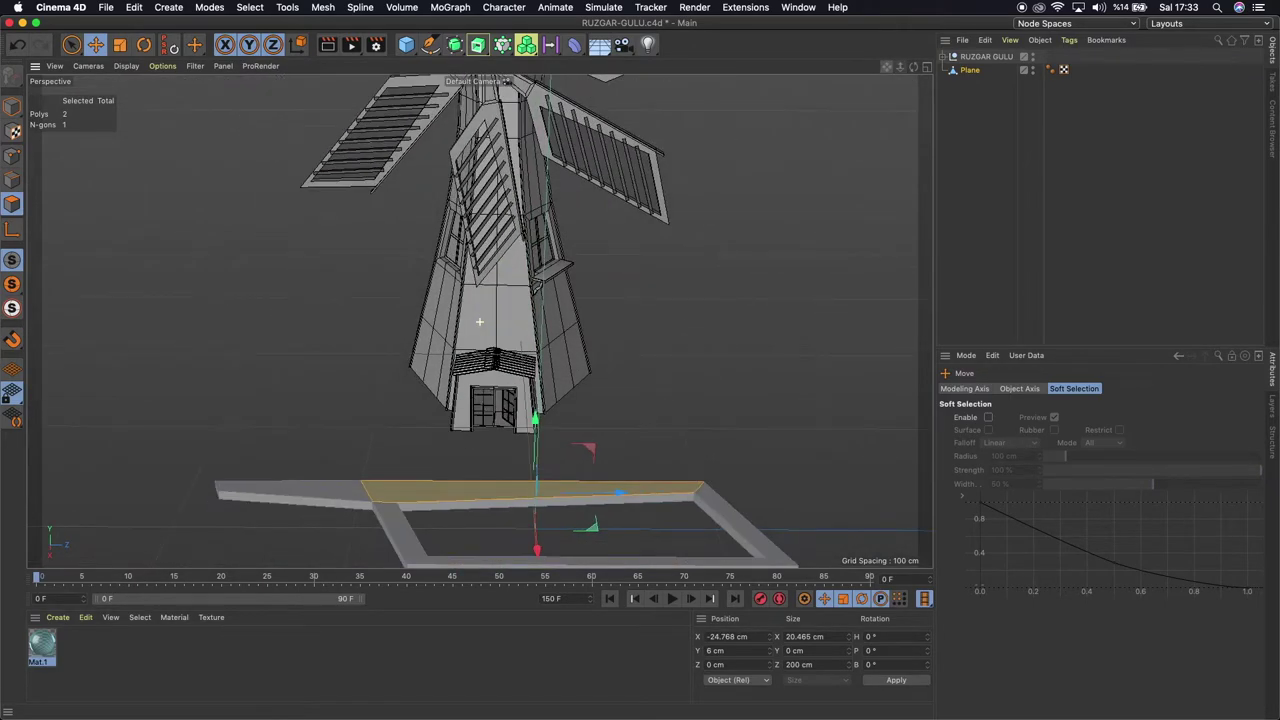
{"action": "left_click", "coordinate": [353, 425]}
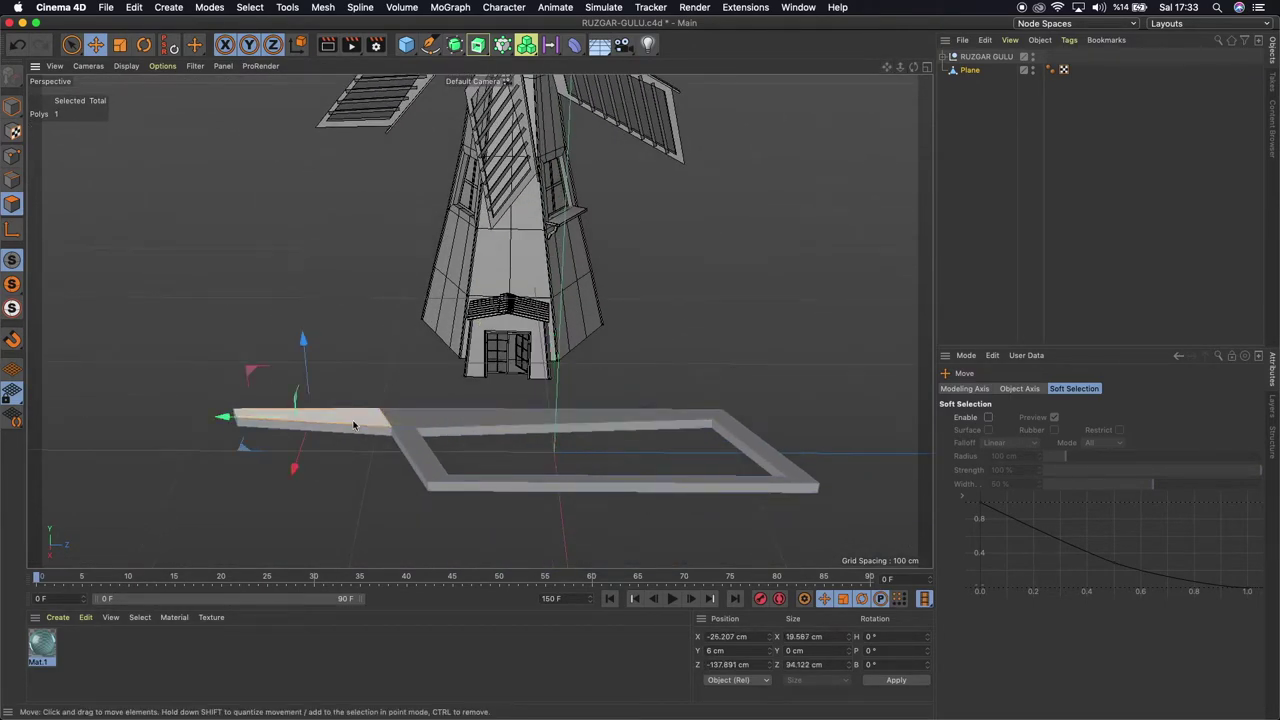
{"action": "right_click", "coordinate": [636, 246]}
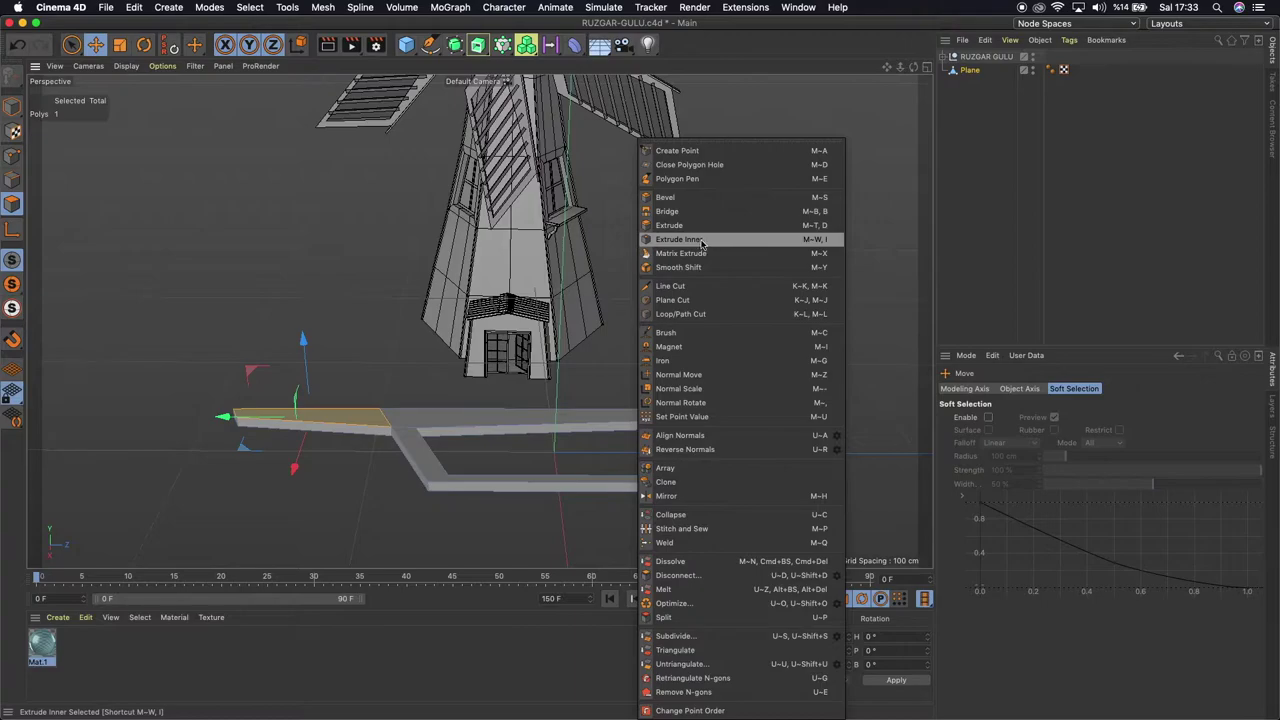
Inset the spar's end face with Extrude Inner at 2 cm, then adjust it to 3 cm
{"action": "left_click", "coordinate": [690, 242]}
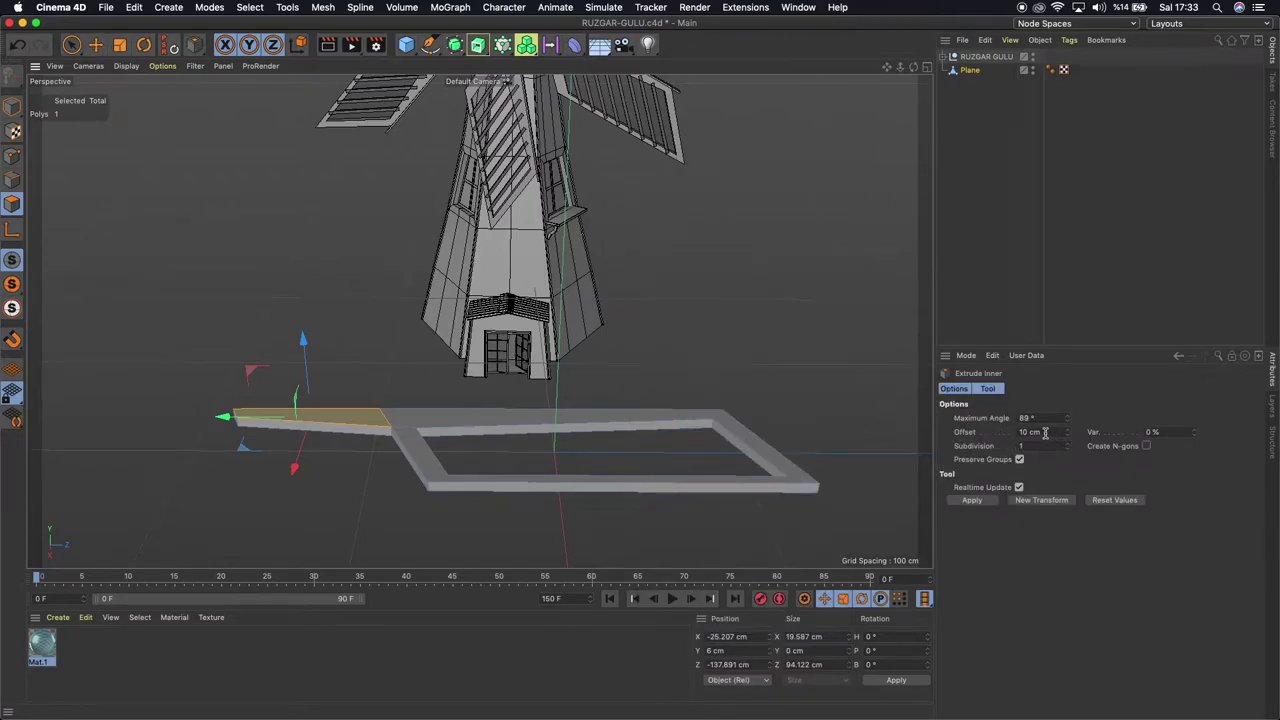
{"action": "left_click", "coordinate": [1045, 432]}
{"action": "type", "text": "2"}
{"action": "key", "text": "Return"}
{"action": "mouse_move", "coordinate": [913, 66]}
{"action": "left_mouse_down"}
{"action": "mouse_move", "coordinate": [870, 100]}
{"action": "mouse_move", "coordinate": [898, 73]}
{"action": "mouse_move", "coordinate": [880, 80]}
{"action": "left_mouse_up"}
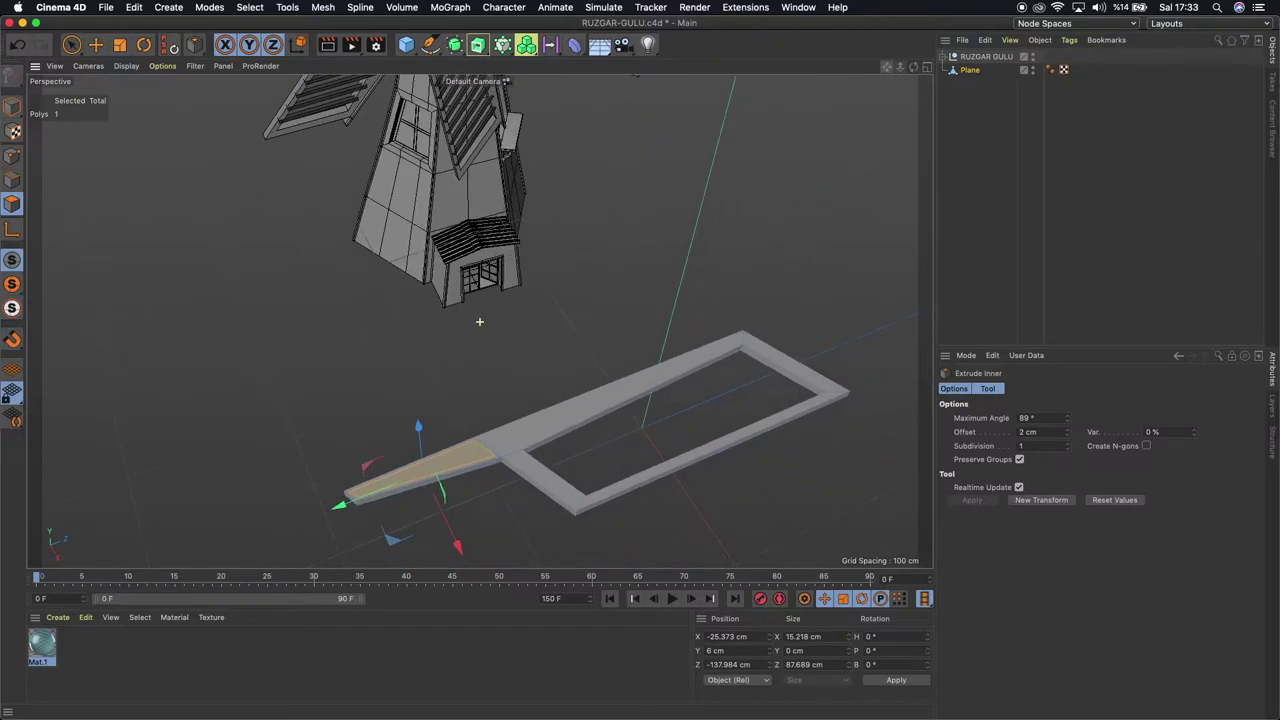
{"action": "left_click", "coordinate": [1050, 433]}
{"action": "type", "text": "3"}
{"action": "key", "text": "Return"}
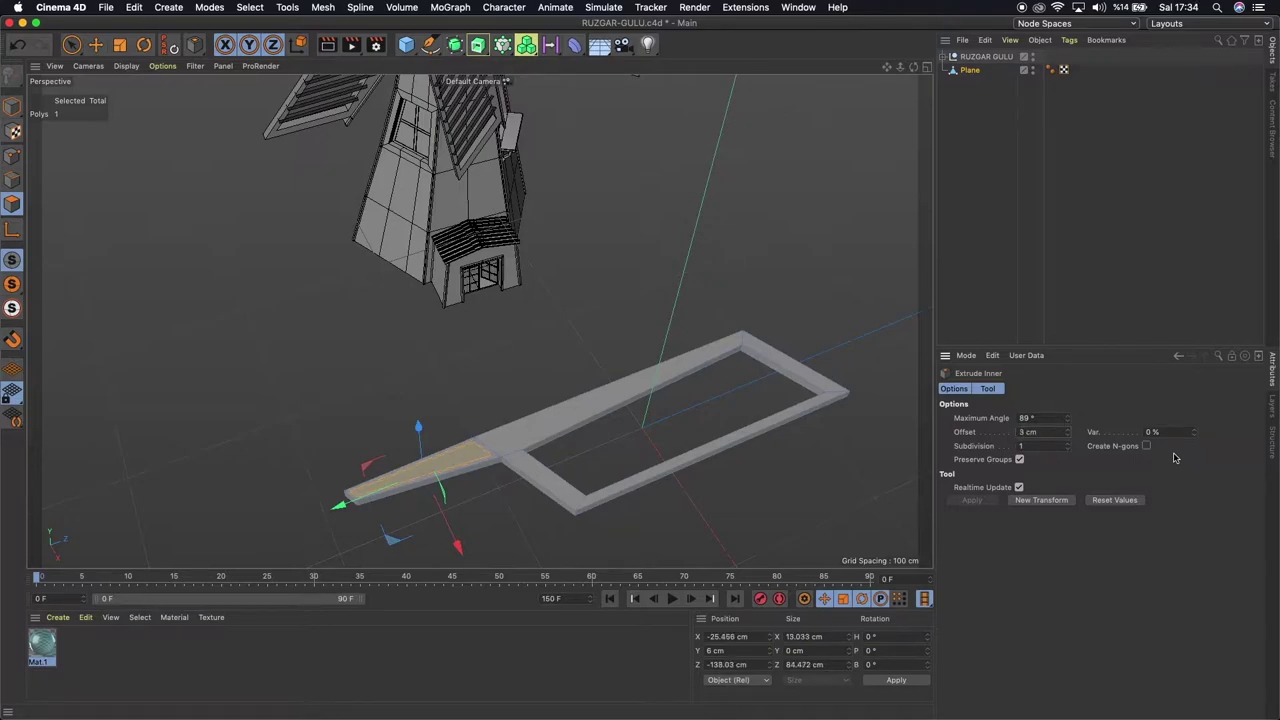
{"action": "right_click", "coordinate": [619, 220]}
{"action": "left_click", "coordinate": [650, 226]}
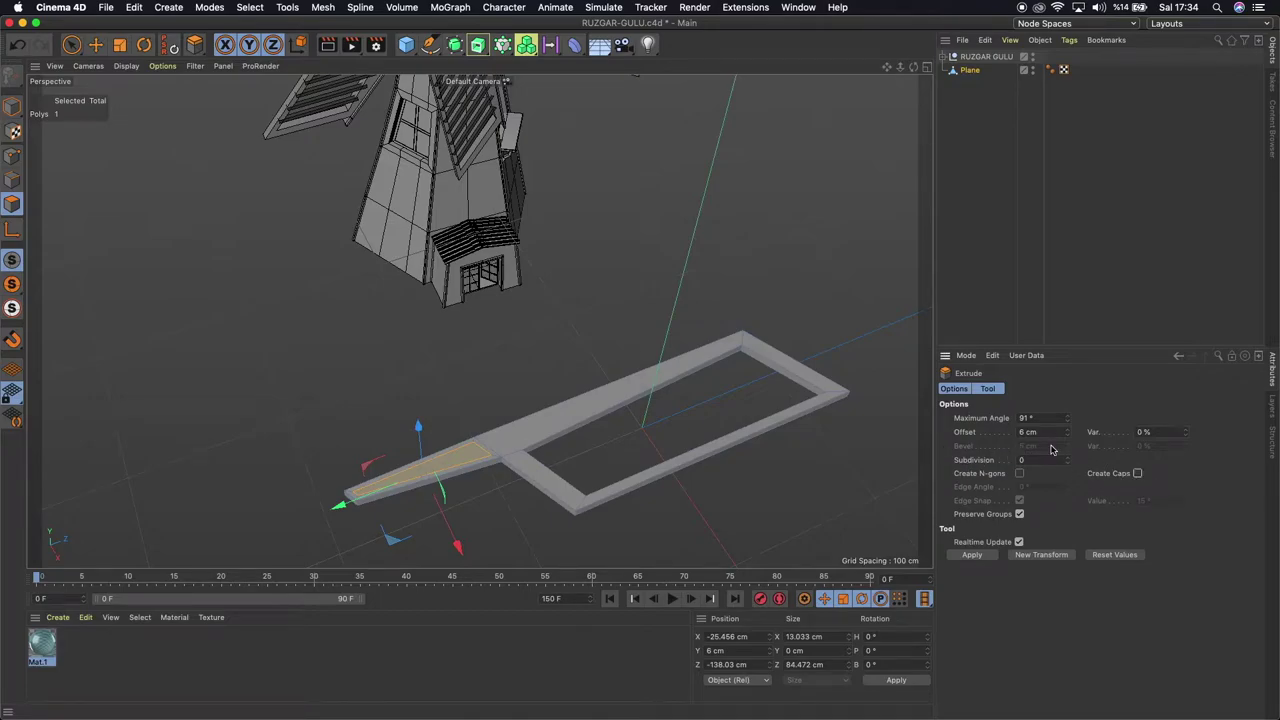
Extrude the inset face 2 cm upward to form a ridge at 8 cm height
{"action": "left_click", "coordinate": [1043, 432]}
{"action": "type", "text": "2"}
{"action": "key", "text": "Return"}
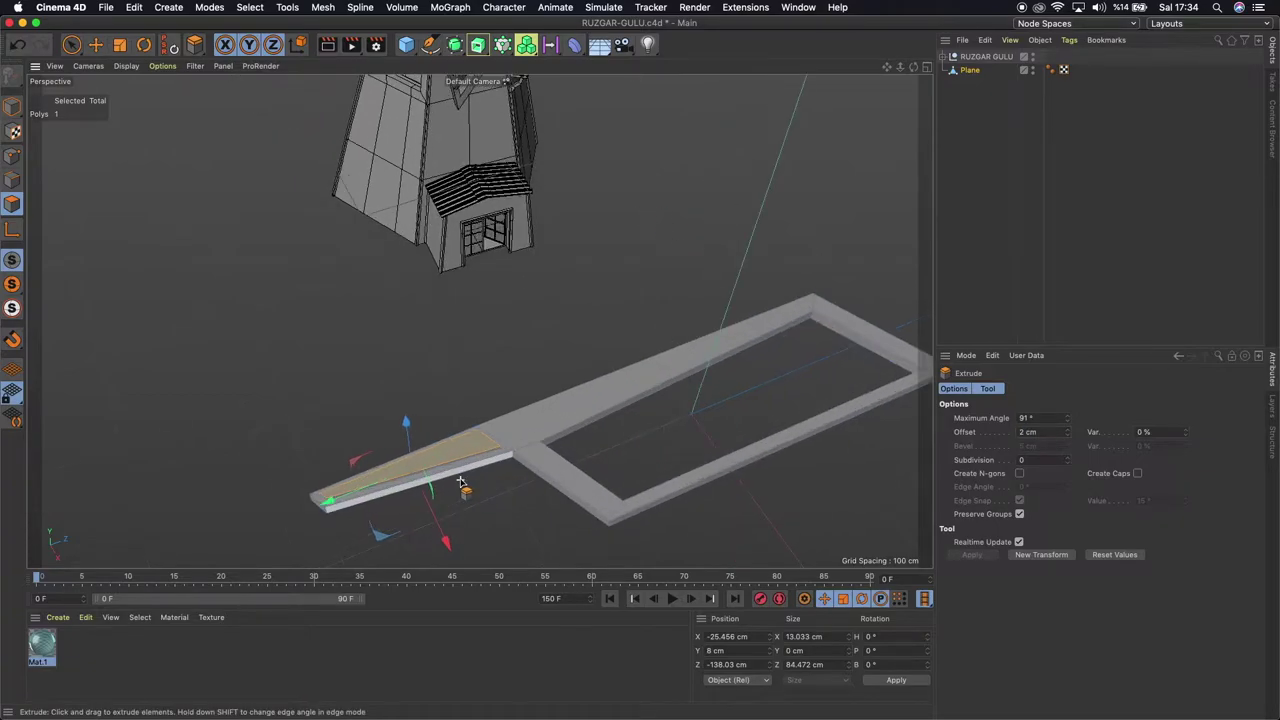
{"action": "scroll", "coordinate": [774, 286], "scroll_direction": "up", "scroll_amount": 4}
{"action": "left_click_drag", "start_coordinate": [913, 66], "coordinate": [478, 321]}
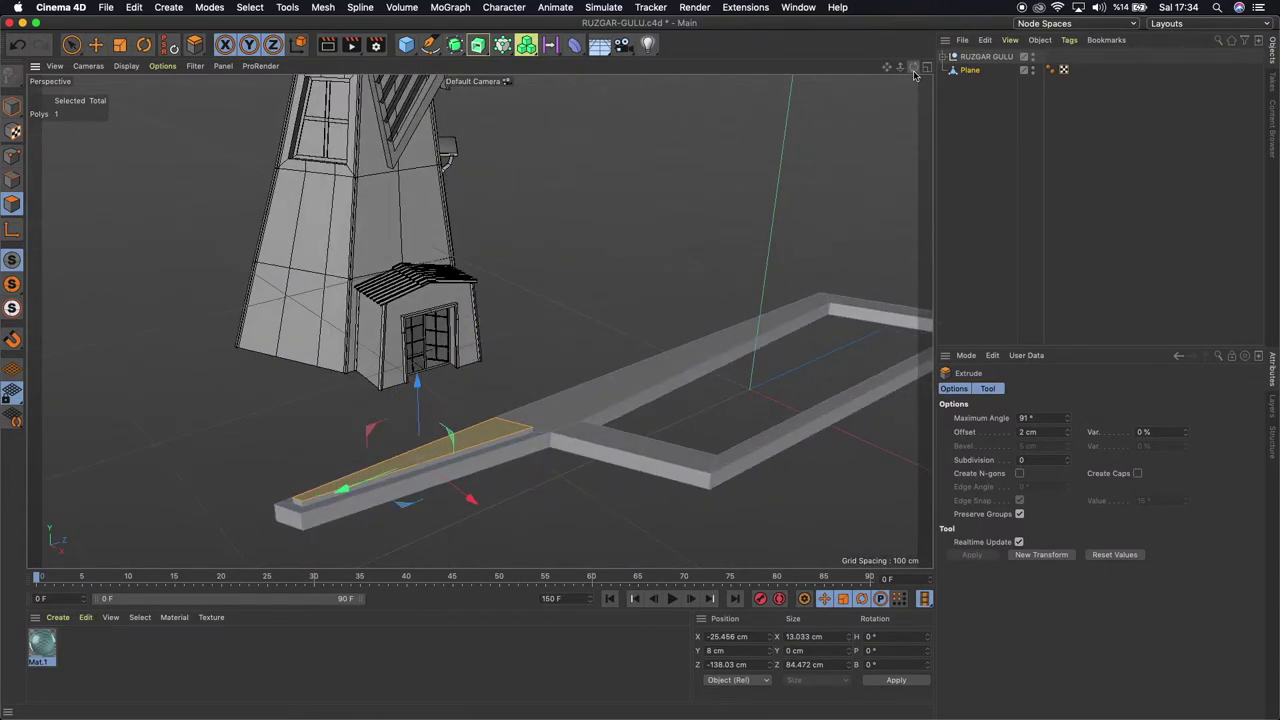
Select the single edge at the beam's end in Edge mode
{"action": "left_click", "coordinate": [95, 44]}
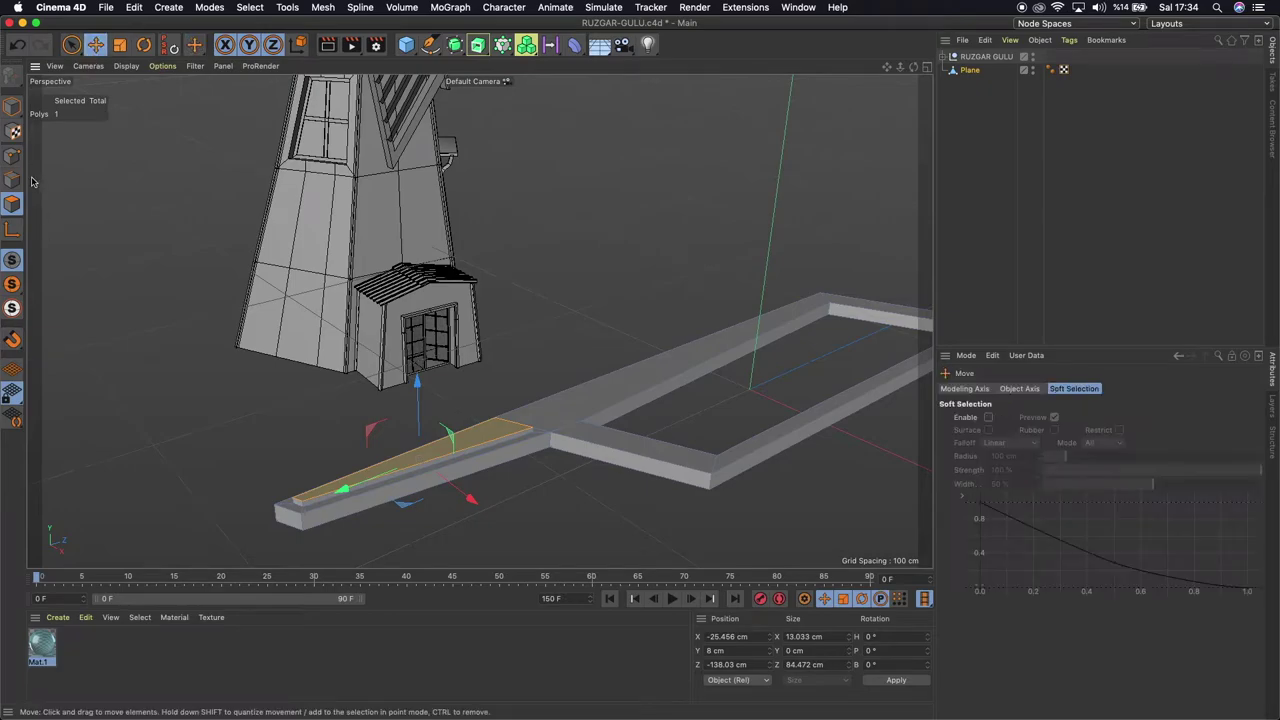
{"action": "left_click", "coordinate": [12, 180]}
{"action": "left_click", "coordinate": [296, 503]}
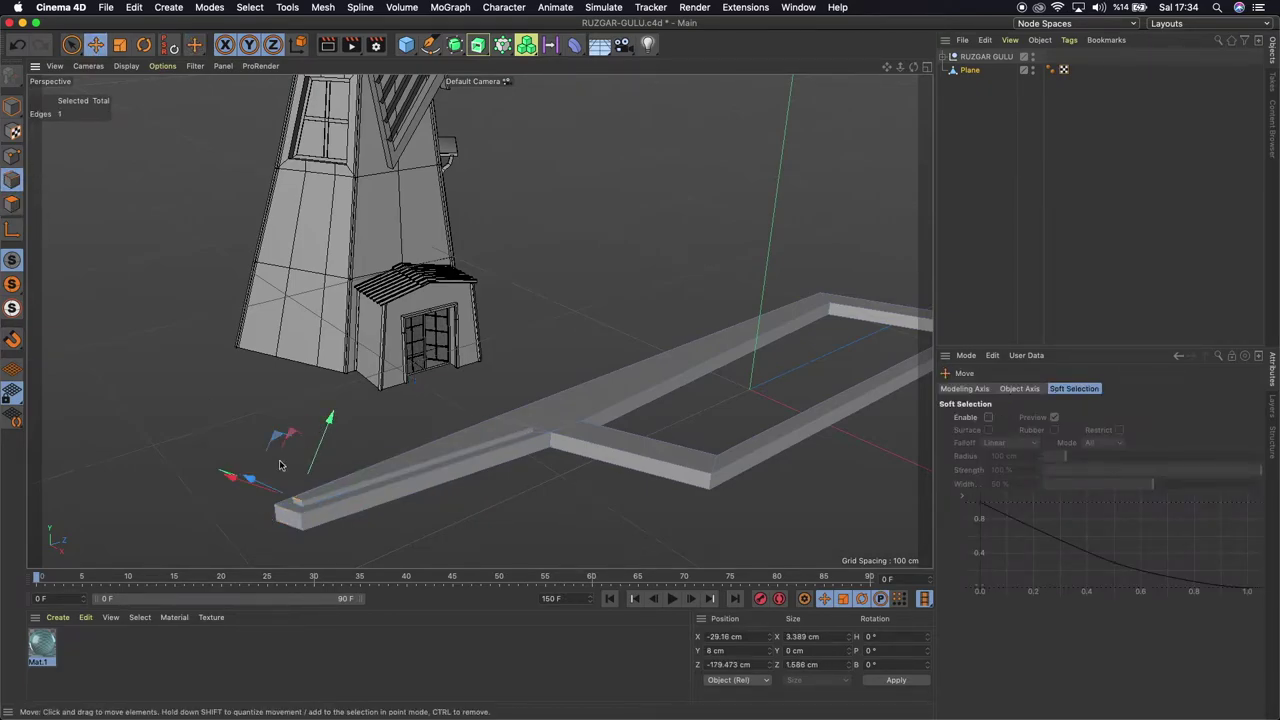
Try lowering the beam-end edge along Y, then undo the move
{"action": "left_click", "coordinate": [298, 46]}
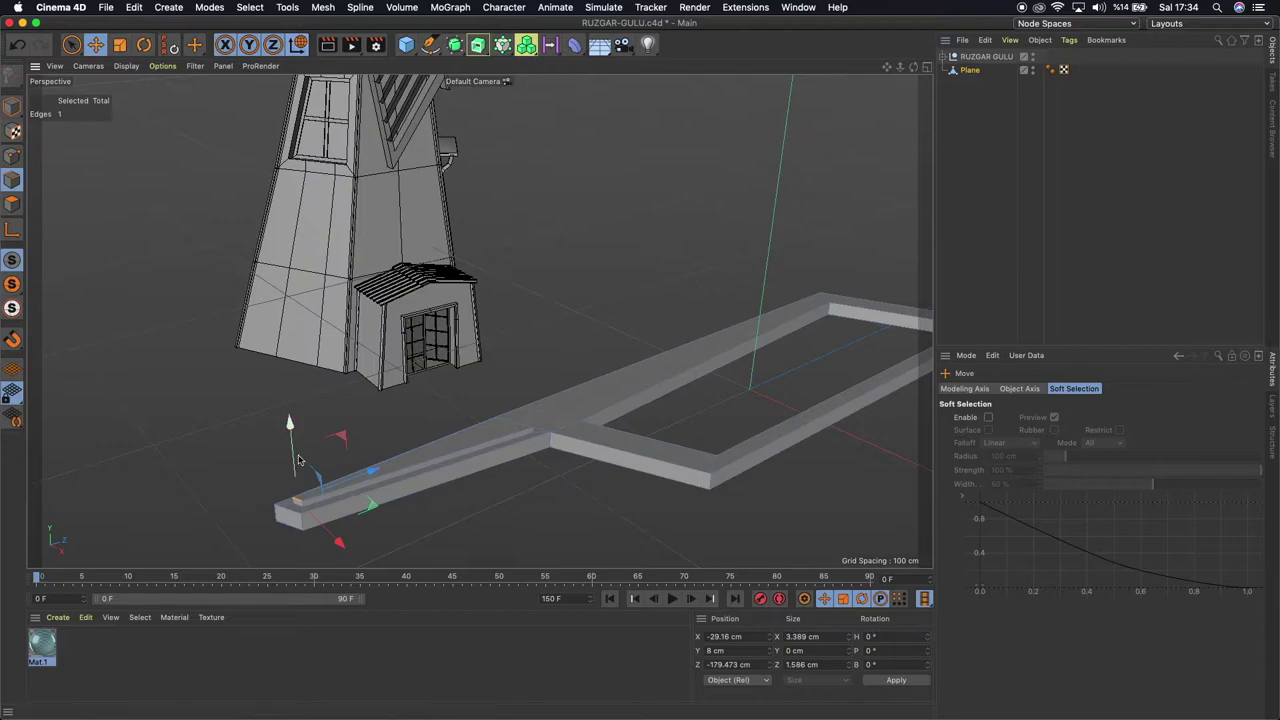
{"action": "left_click_drag", "start_coordinate": [289, 425], "coordinate": [290, 430]}
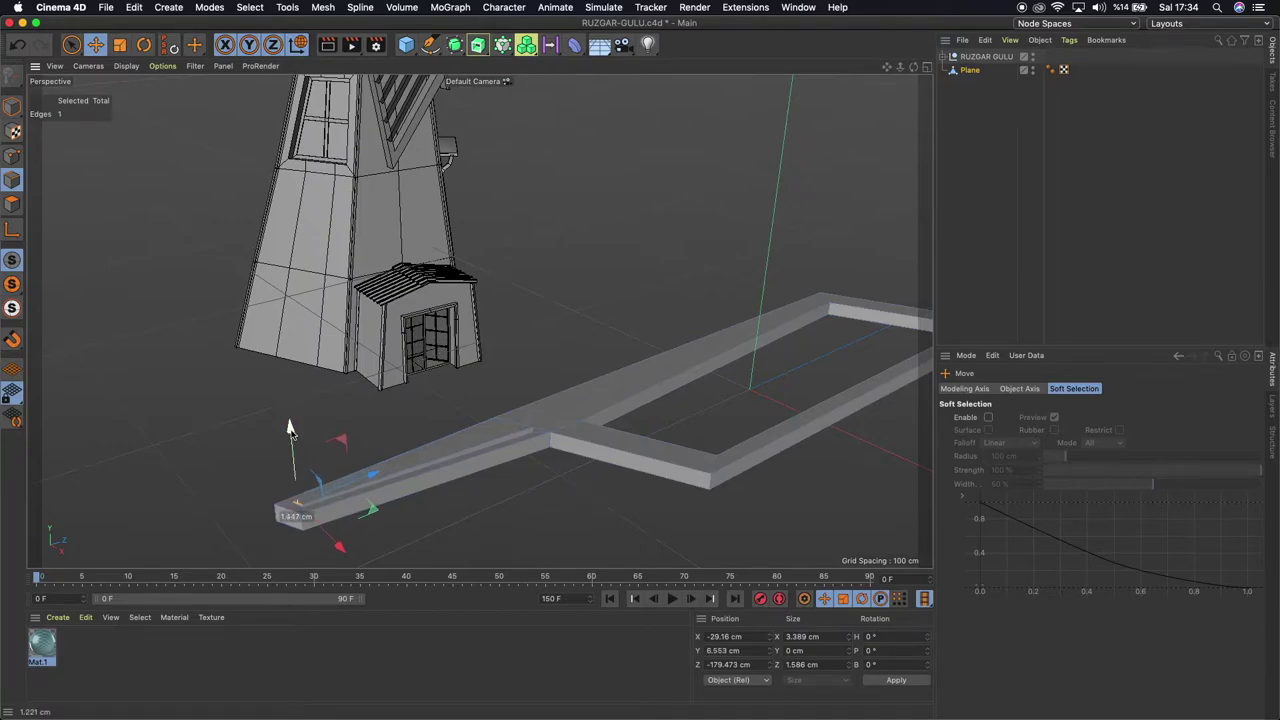
{"action": "left_click_drag", "start_coordinate": [289, 430], "coordinate": [290, 431]}
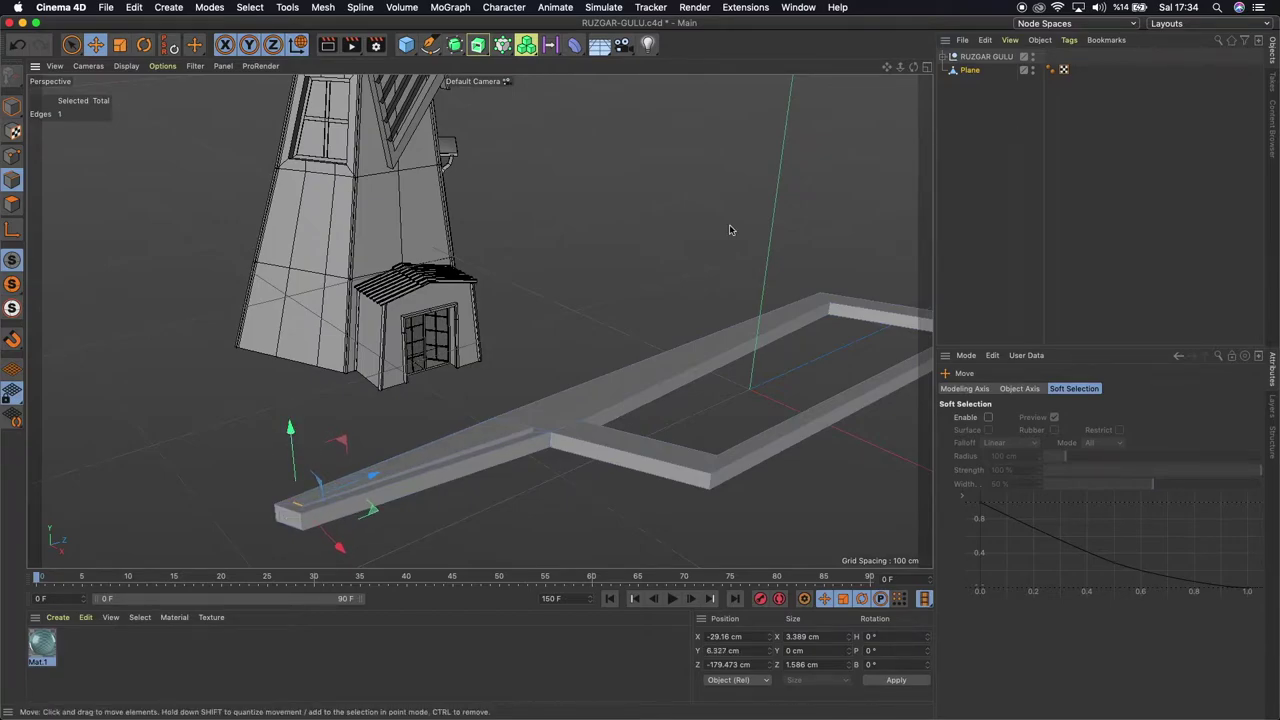
{"action": "key", "text": "super+z"}
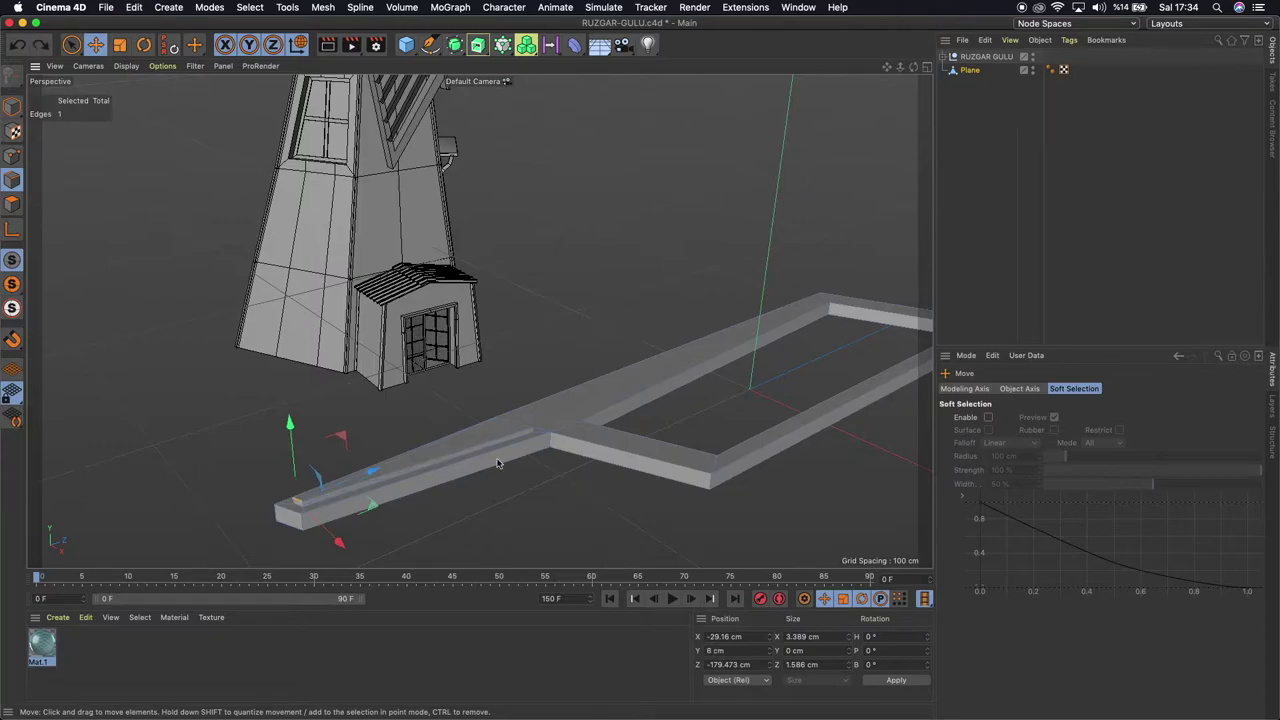
{"action": "scroll", "coordinate": [323, 488], "scroll_direction": "up", "scroll_amount": 2}
{"action": "scroll", "coordinate": [323, 488], "scroll_direction": "up", "scroll_amount": 2}
{"action": "scroll", "coordinate": [323, 488], "scroll_direction": "up", "scroll_amount": 2}
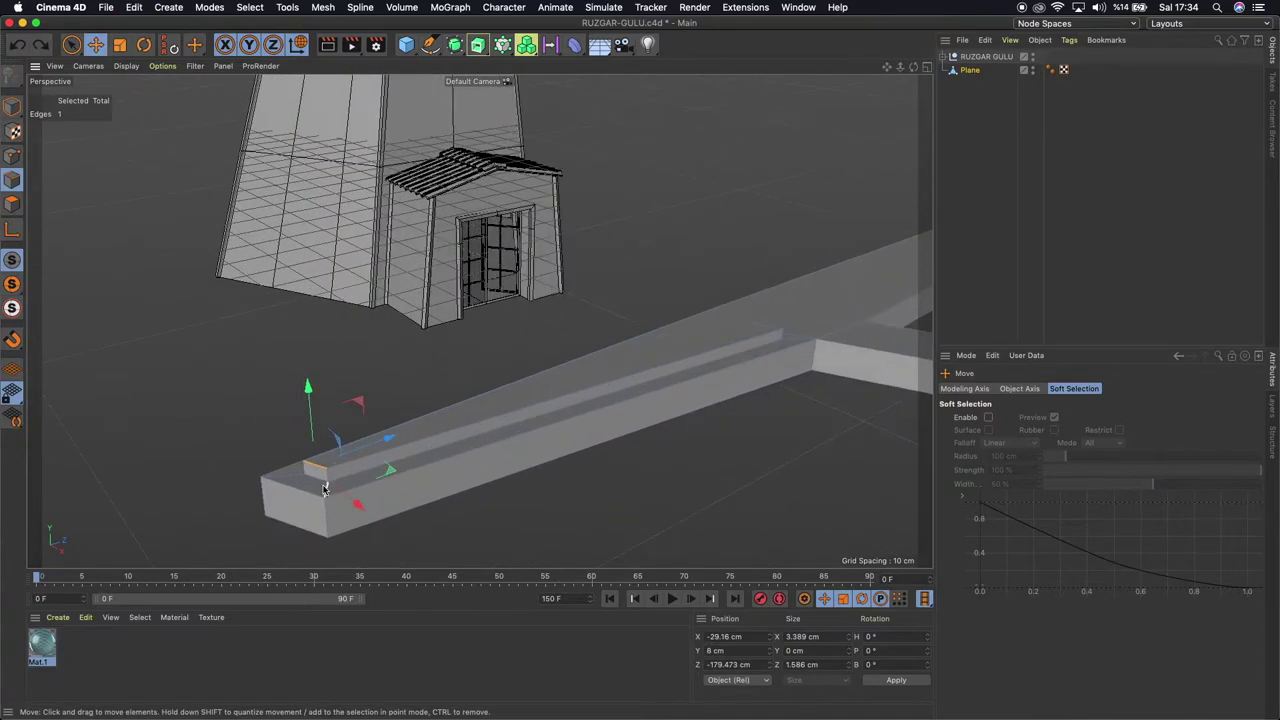
Add a second edge and stitch the two beam-end edges together
{"action": "left_click", "coordinate": [330, 458], "text": "shift"}
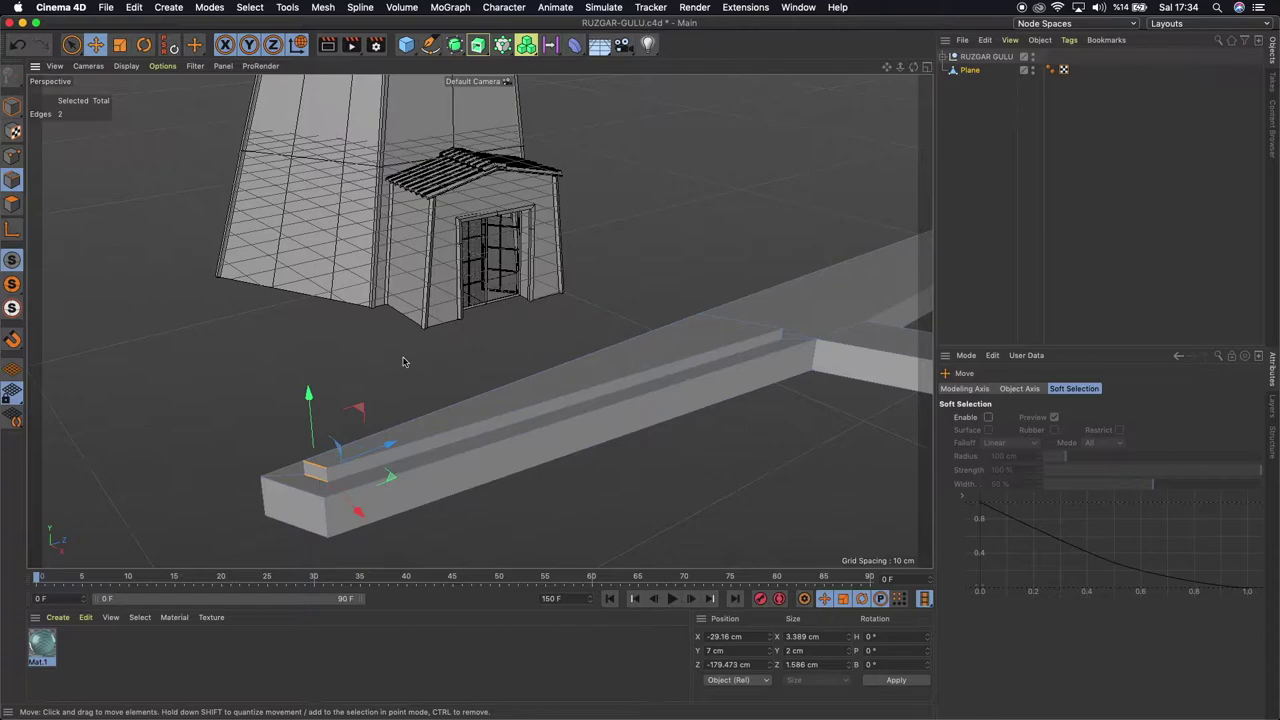
{"action": "right_click", "coordinate": [403, 360]}
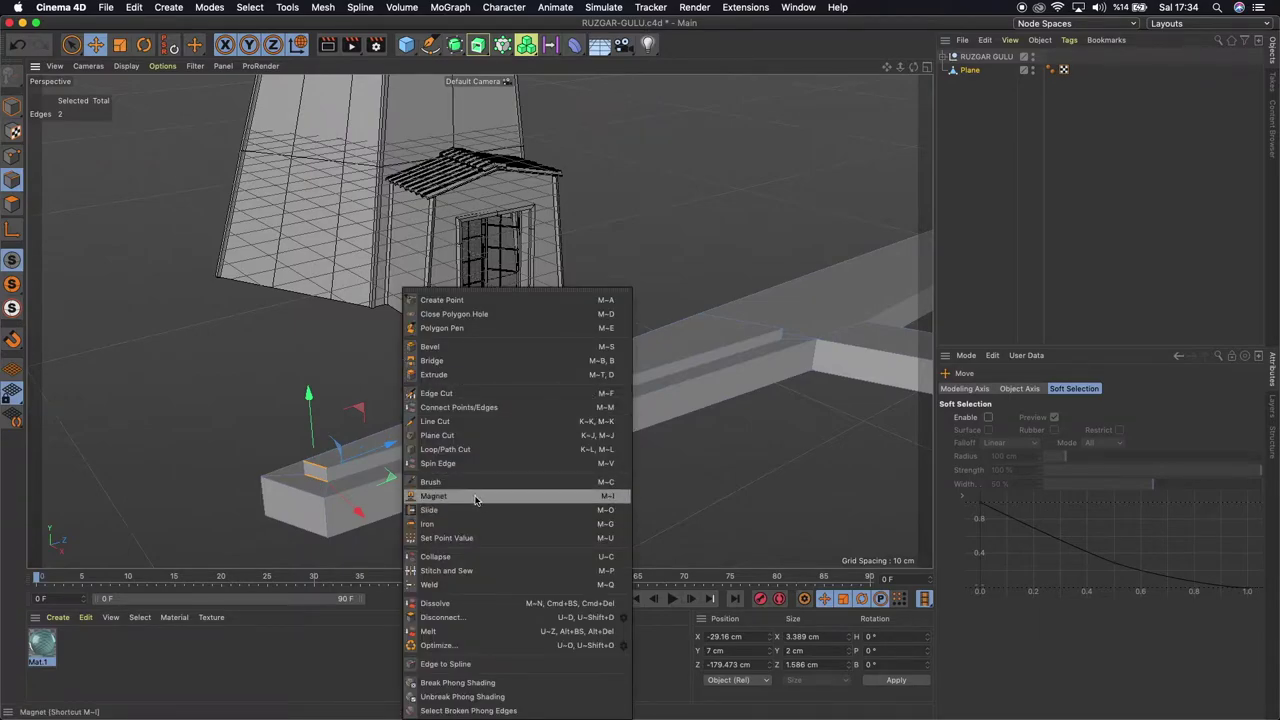
{"action": "left_click", "coordinate": [457, 571]}
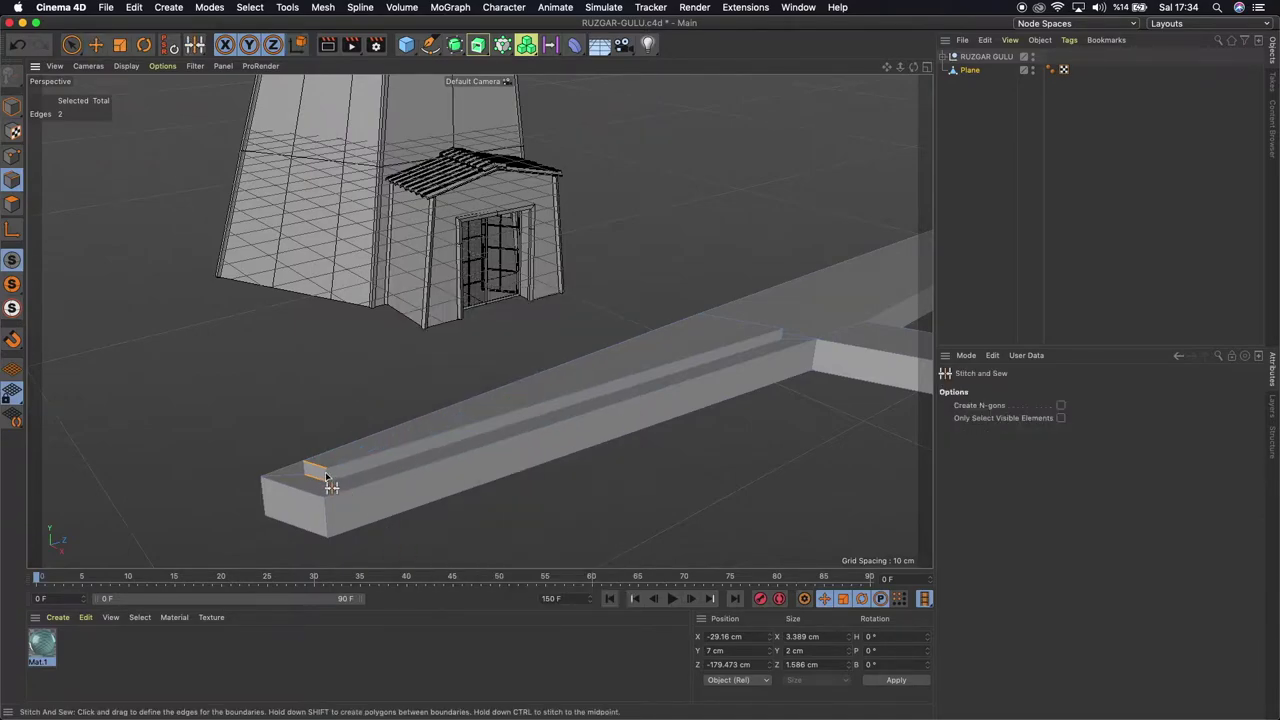
{"action": "left_click_drag", "start_coordinate": [327, 480], "coordinate": [337, 490]}
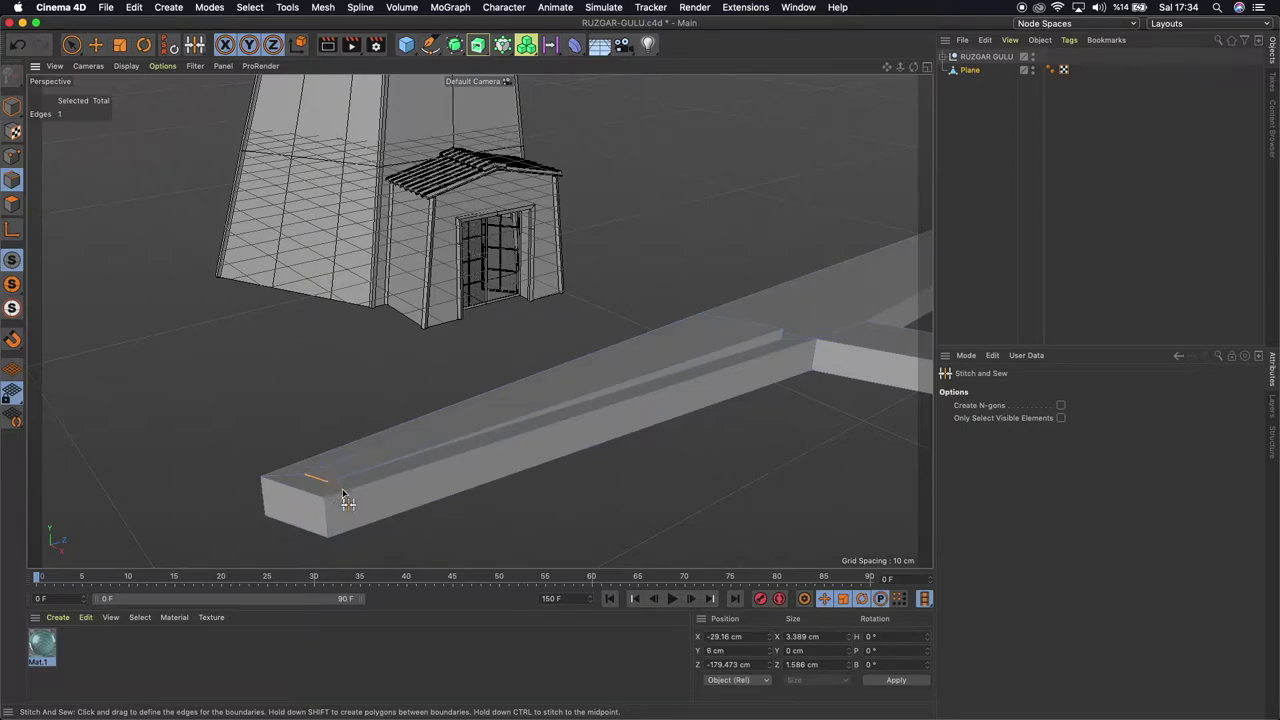
{"action": "left_click", "coordinate": [95, 44]}
{"action": "scroll", "coordinate": [490, 237], "scroll_direction": "down", "scroll_amount": 3}
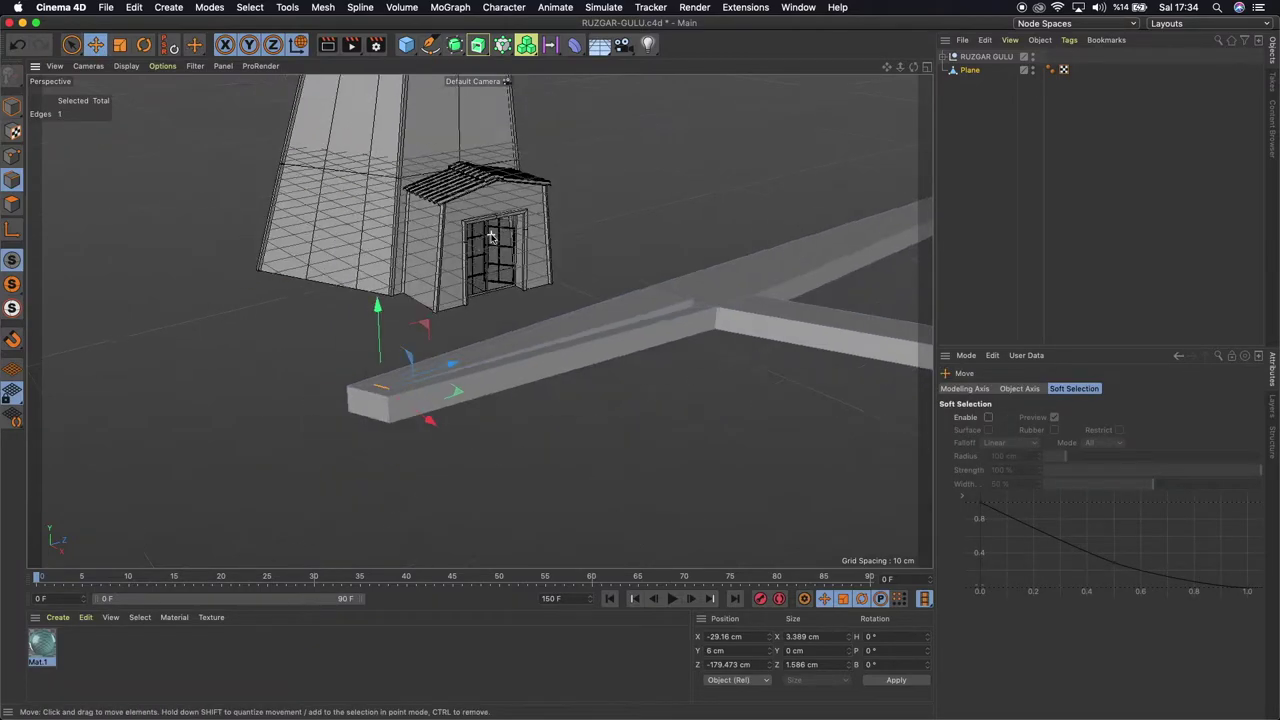
{"action": "scroll", "coordinate": [490, 237], "scroll_direction": "down", "scroll_amount": 3}
{"action": "left_click_drag", "start_coordinate": [911, 69], "coordinate": [920, 50]}
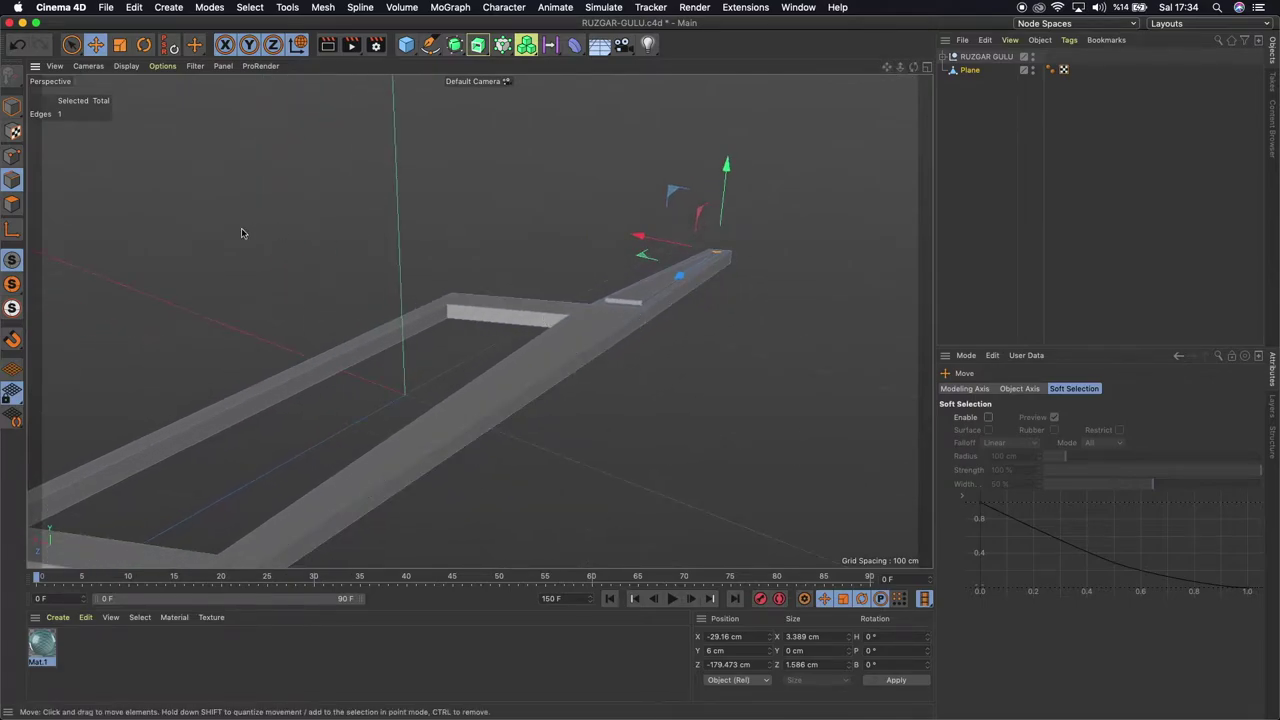
{"action": "left_click", "coordinate": [12, 204]}
Extrude the long beam's 200 cm side face 2 cm outward to form a lip
{"action": "left_click", "coordinate": [529, 400]}
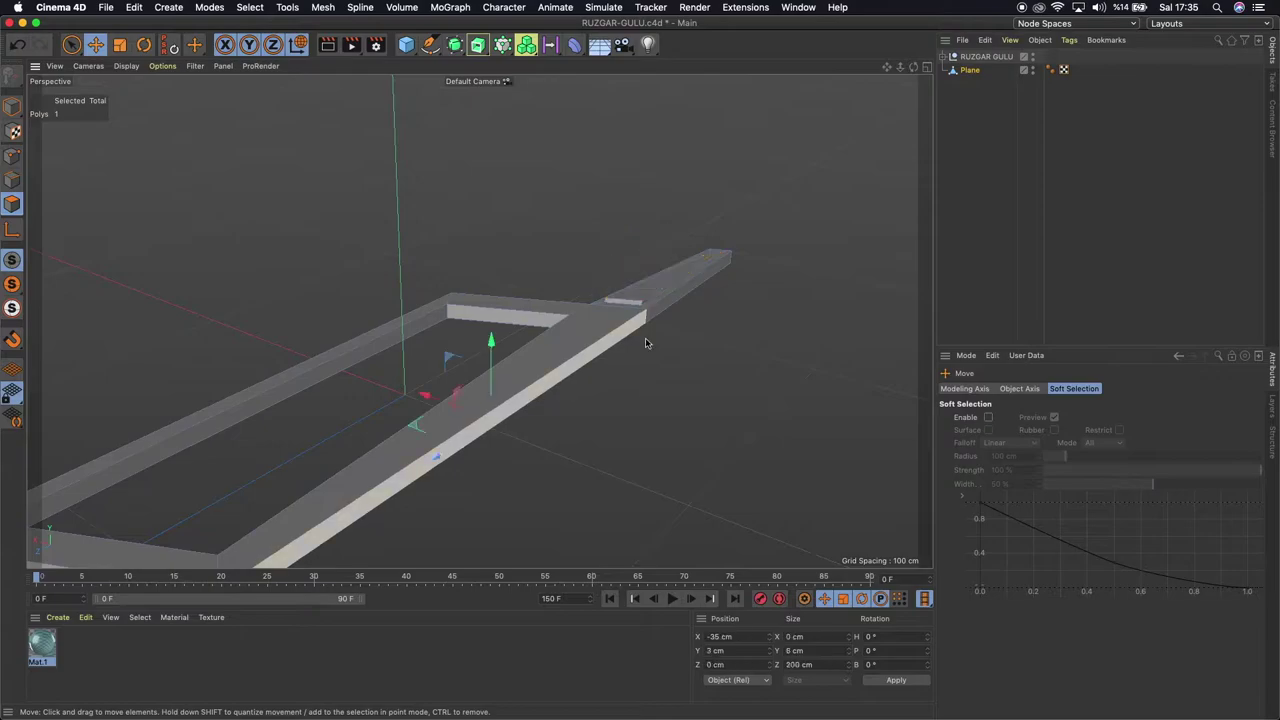
{"action": "mouse_move", "coordinate": [900, 67]}
{"action": "left_mouse_down"}
{"action": "mouse_move", "coordinate": [913, 75]}
{"action": "mouse_move", "coordinate": [660, 160]}
{"action": "left_mouse_up"}
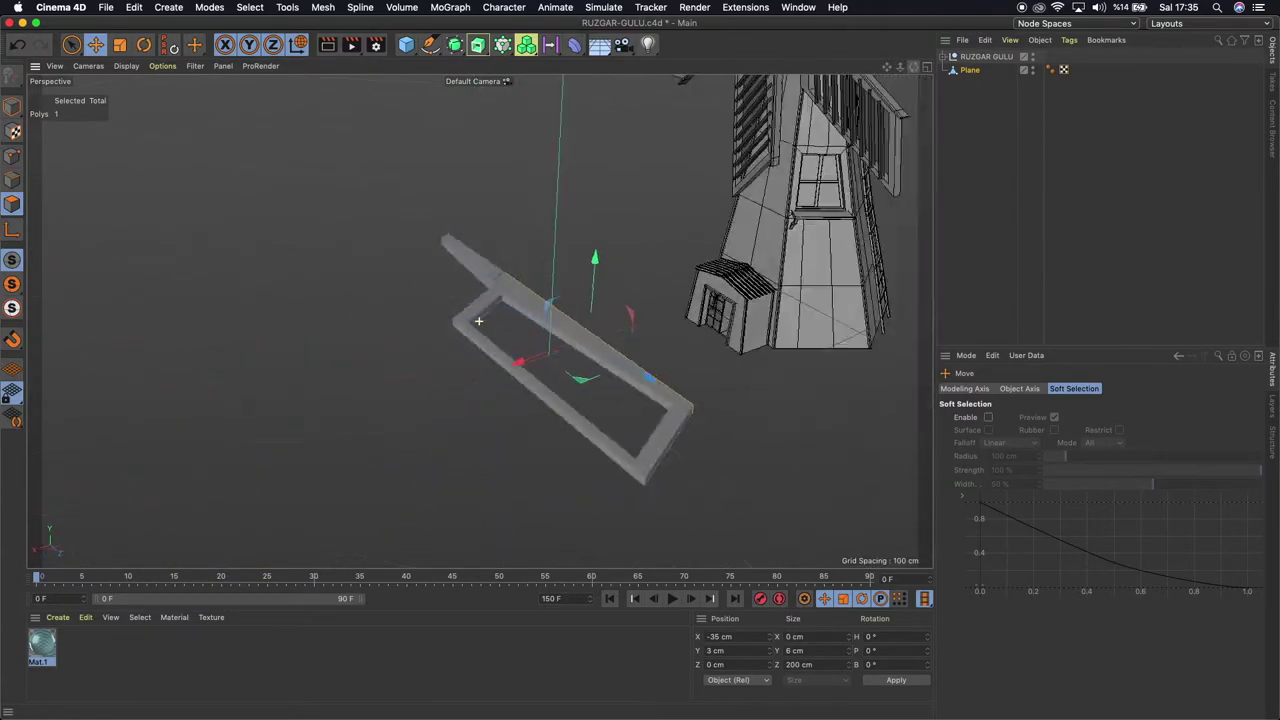
{"action": "right_click", "coordinate": [536, 171]}
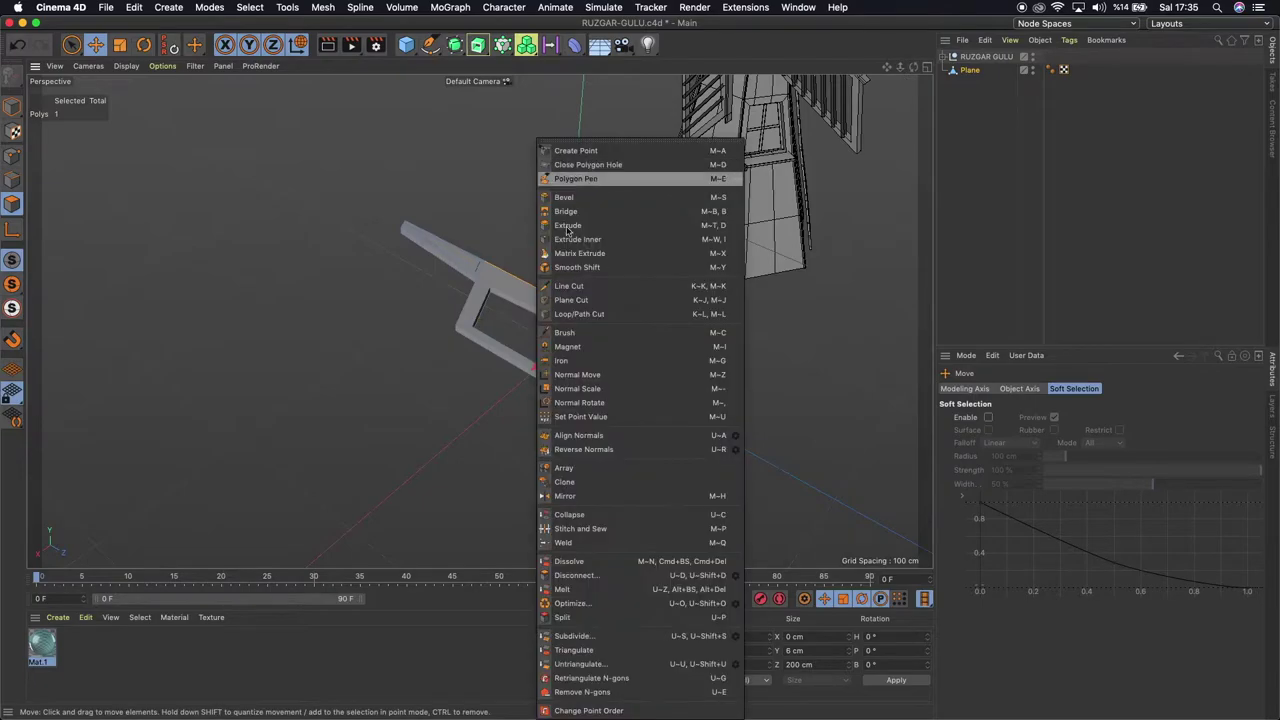
{"action": "left_click", "coordinate": [566, 229]}
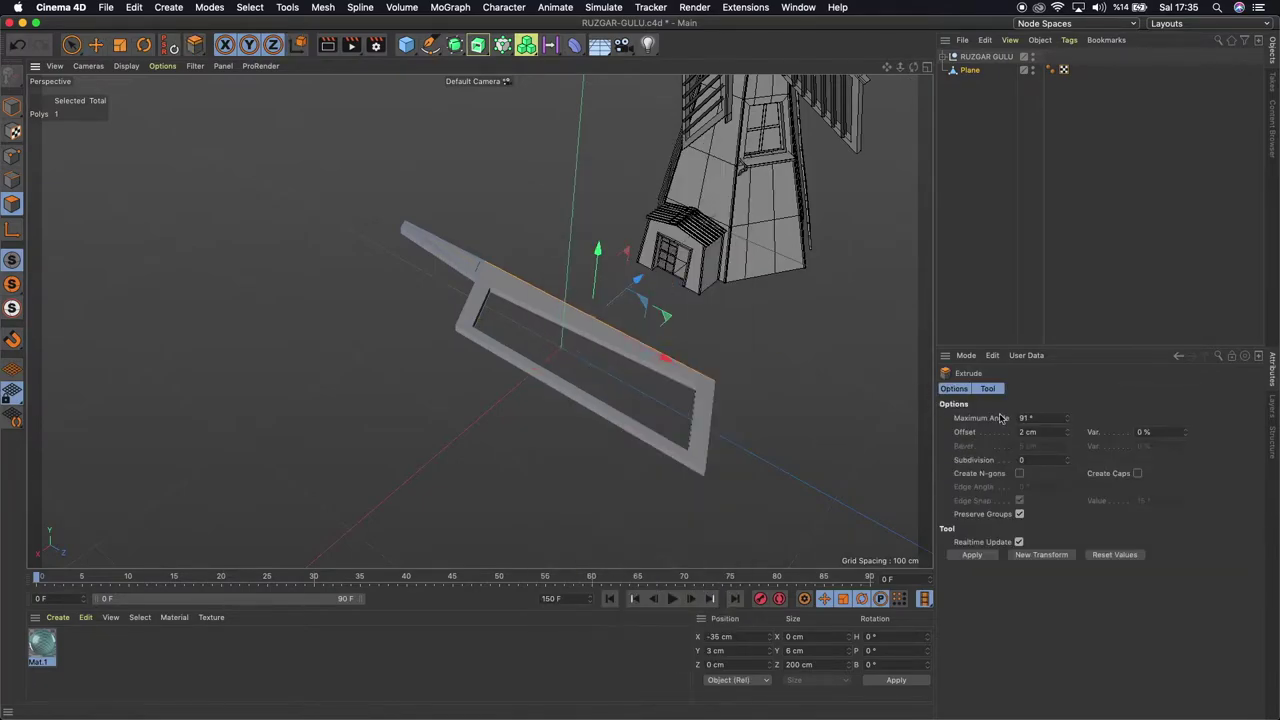
{"action": "double_click", "coordinate": [1043, 432]}
{"action": "key", "text": "Return"}
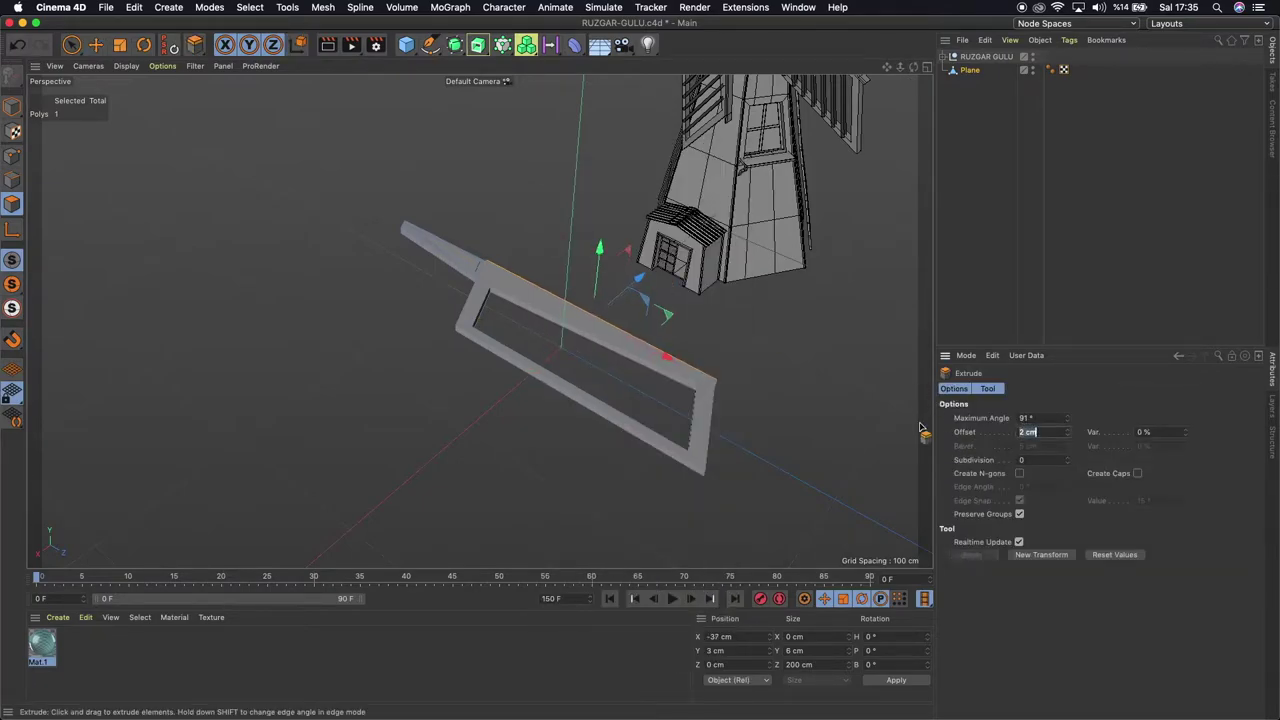
Select the small end-cap face of the beam
{"action": "left_click_drag", "start_coordinate": [886, 67], "coordinate": [527, 381]}
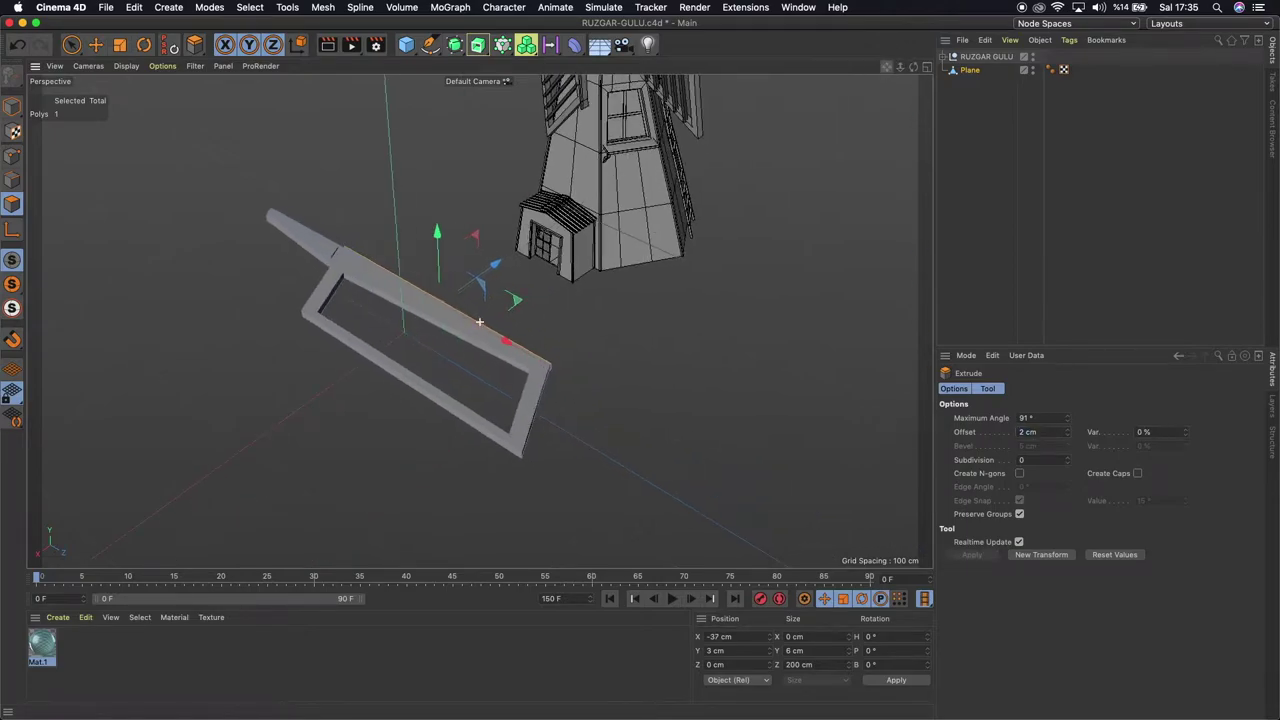
{"action": "scroll", "coordinate": [527, 381], "scroll_direction": "up", "scroll_amount": 3}
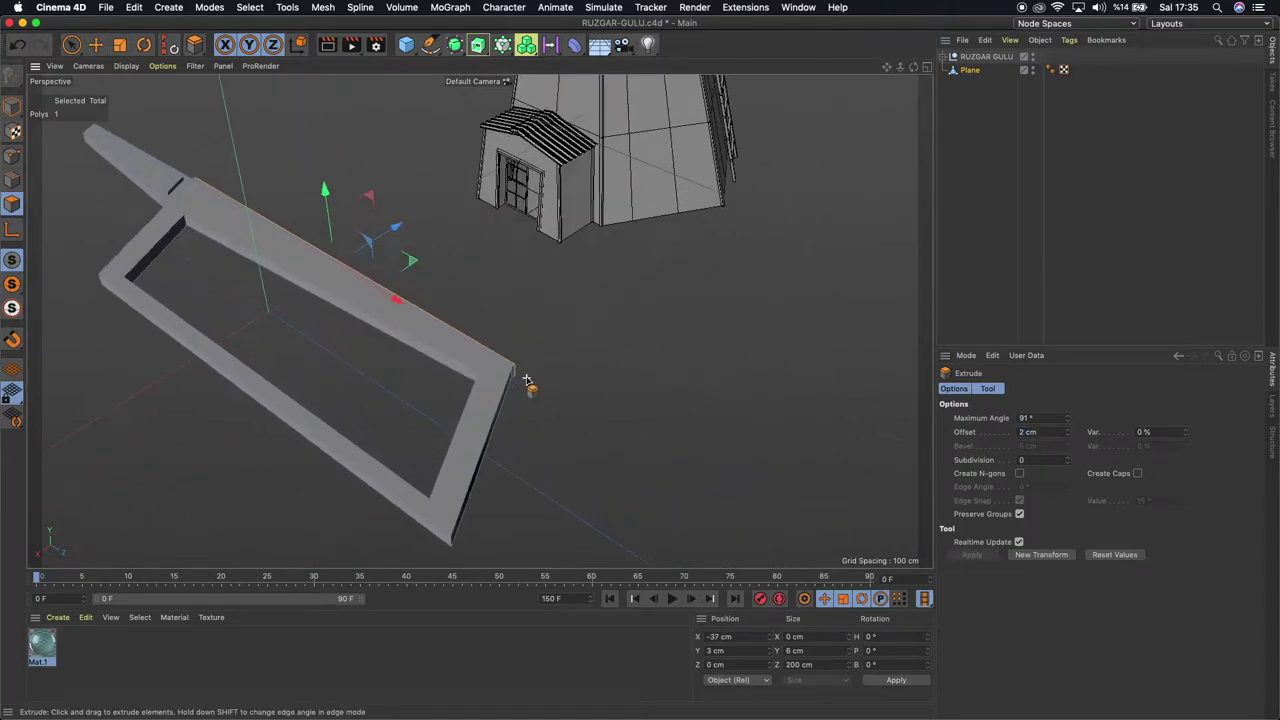
{"action": "scroll", "coordinate": [527, 381], "scroll_direction": "up", "scroll_amount": 3}
{"action": "scroll", "coordinate": [527, 381], "scroll_direction": "up", "scroll_amount": 3}
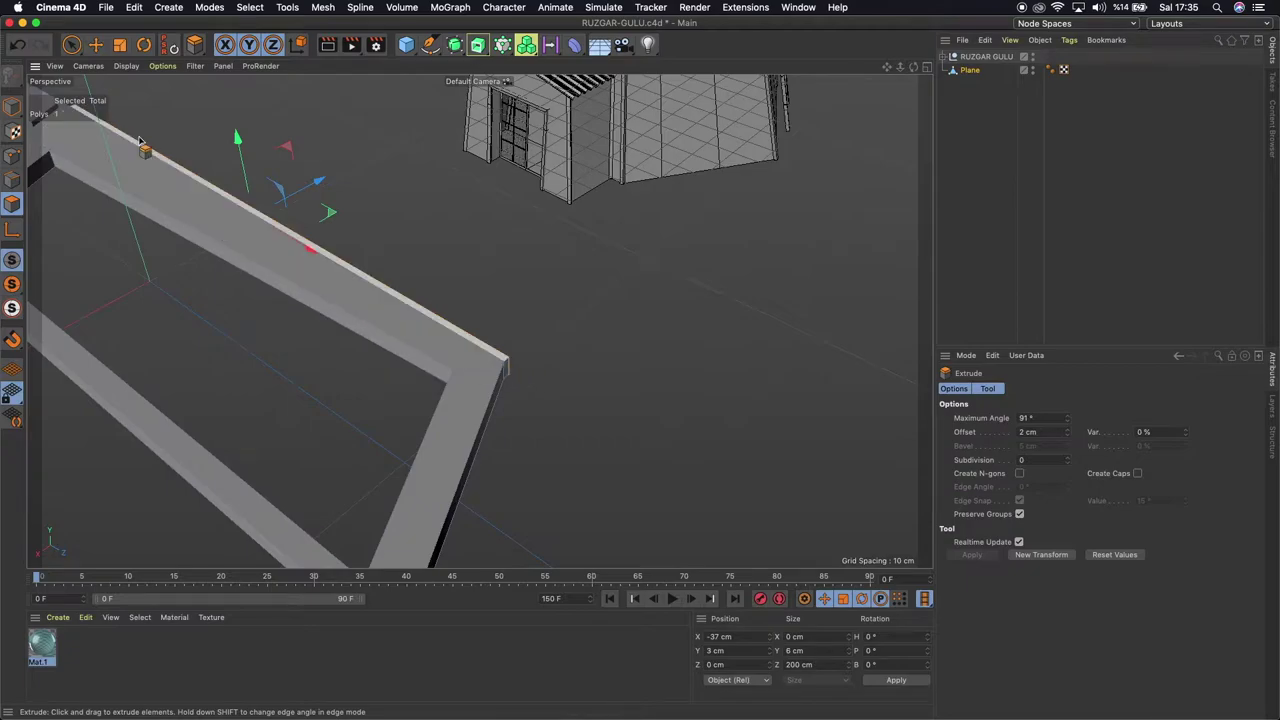
{"action": "left_click", "coordinate": [95, 44]}
{"action": "left_click", "coordinate": [506, 367]}
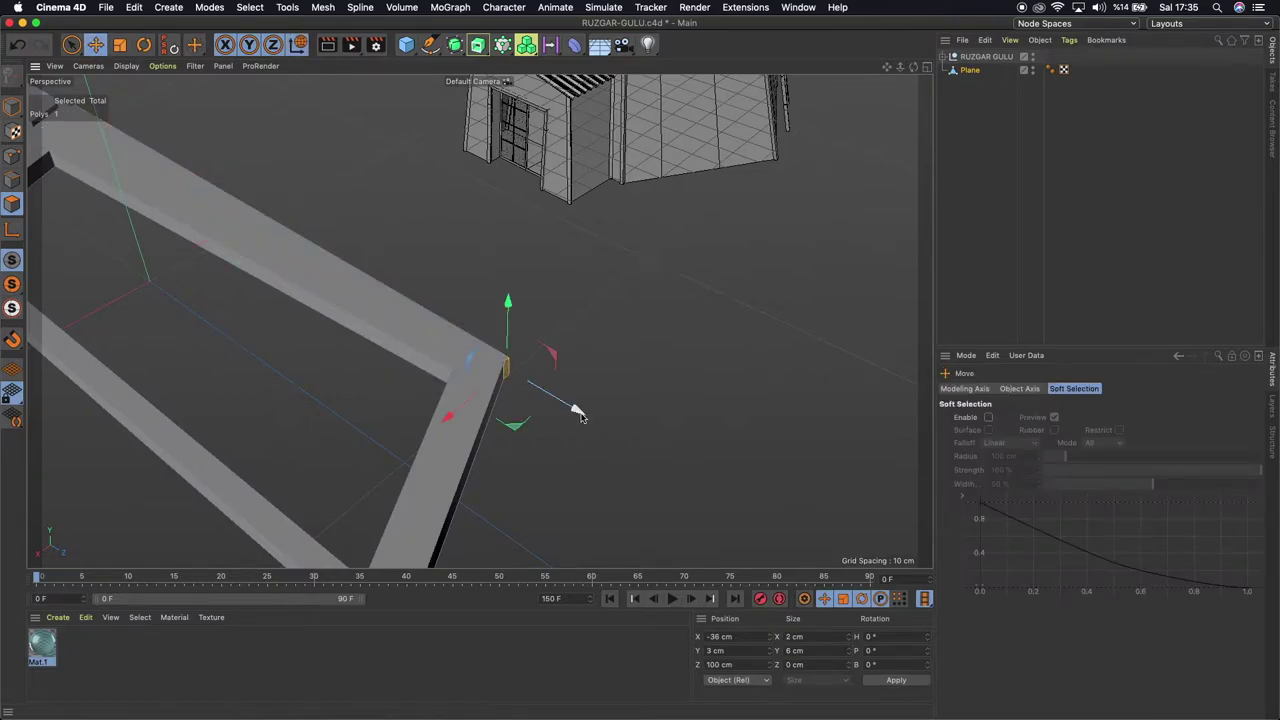
{"action": "right_click", "coordinate": [613, 340]}
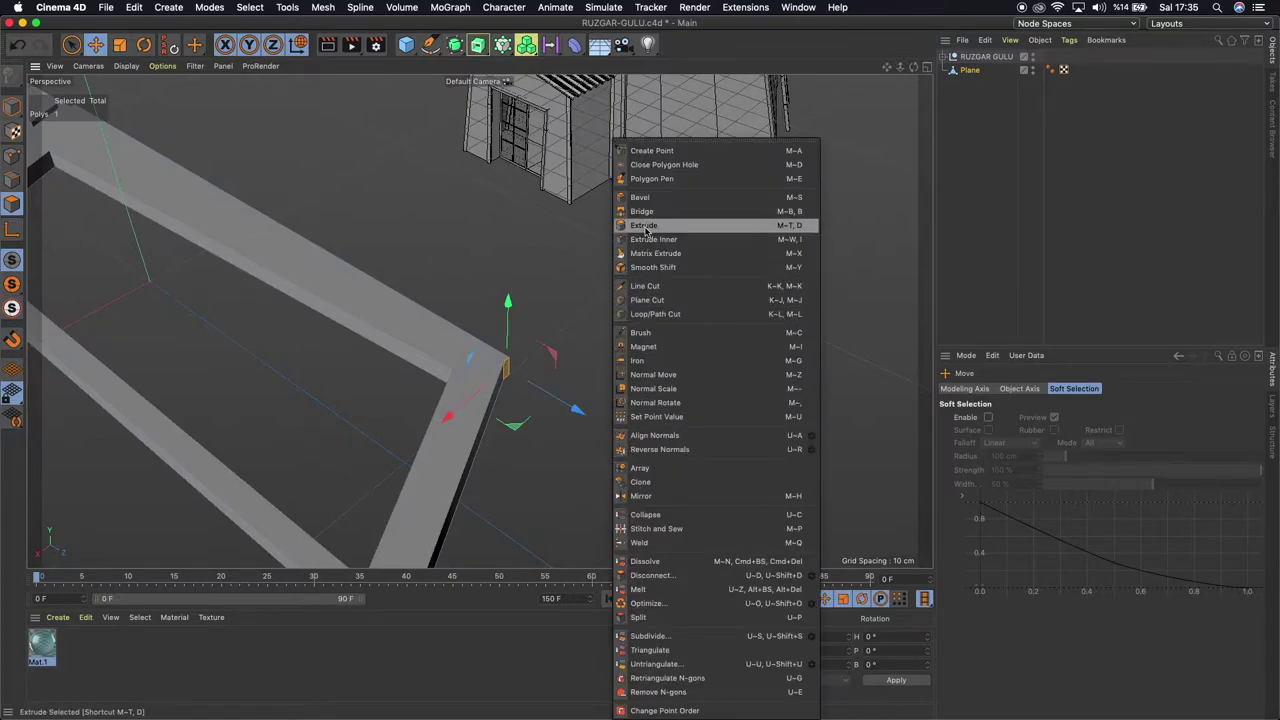
Extrude the beam's end cap with a 5 cm offset, then change it to 7 cm
{"action": "left_click", "coordinate": [646, 228]}
{"action": "left_click", "coordinate": [1044, 435]}
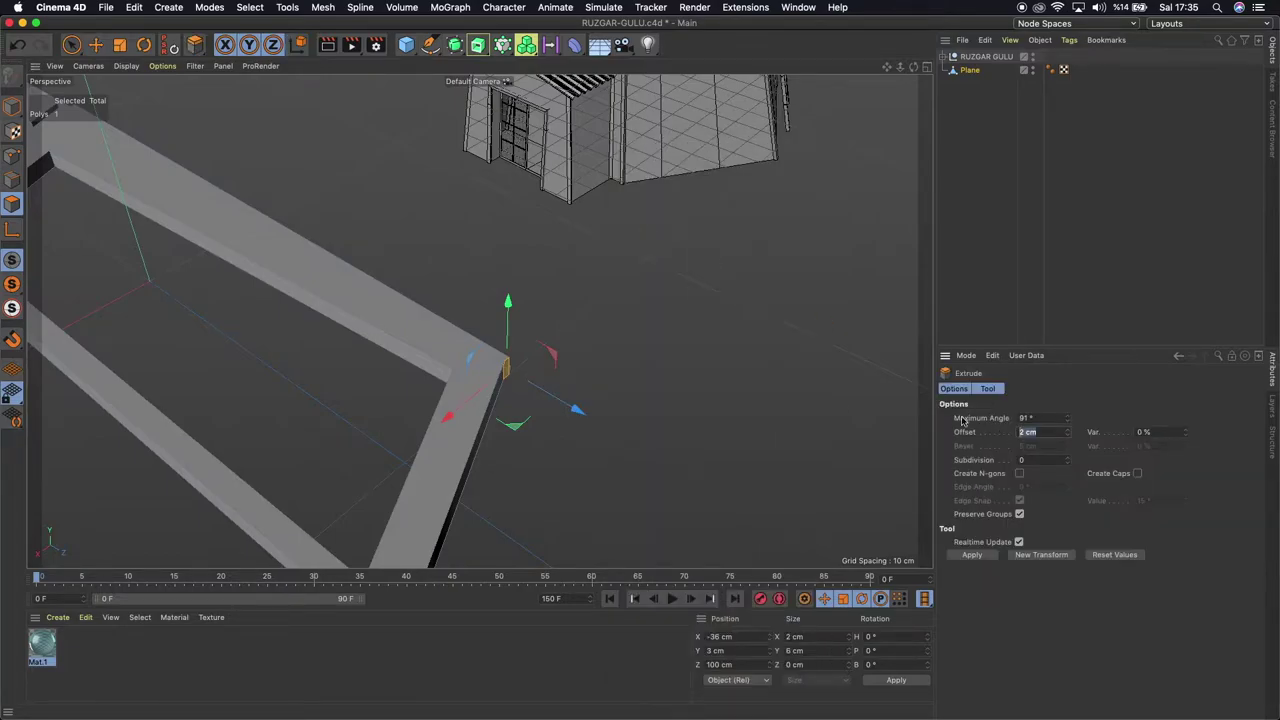
{"action": "type", "text": "5"}
{"action": "key", "text": "Return"}
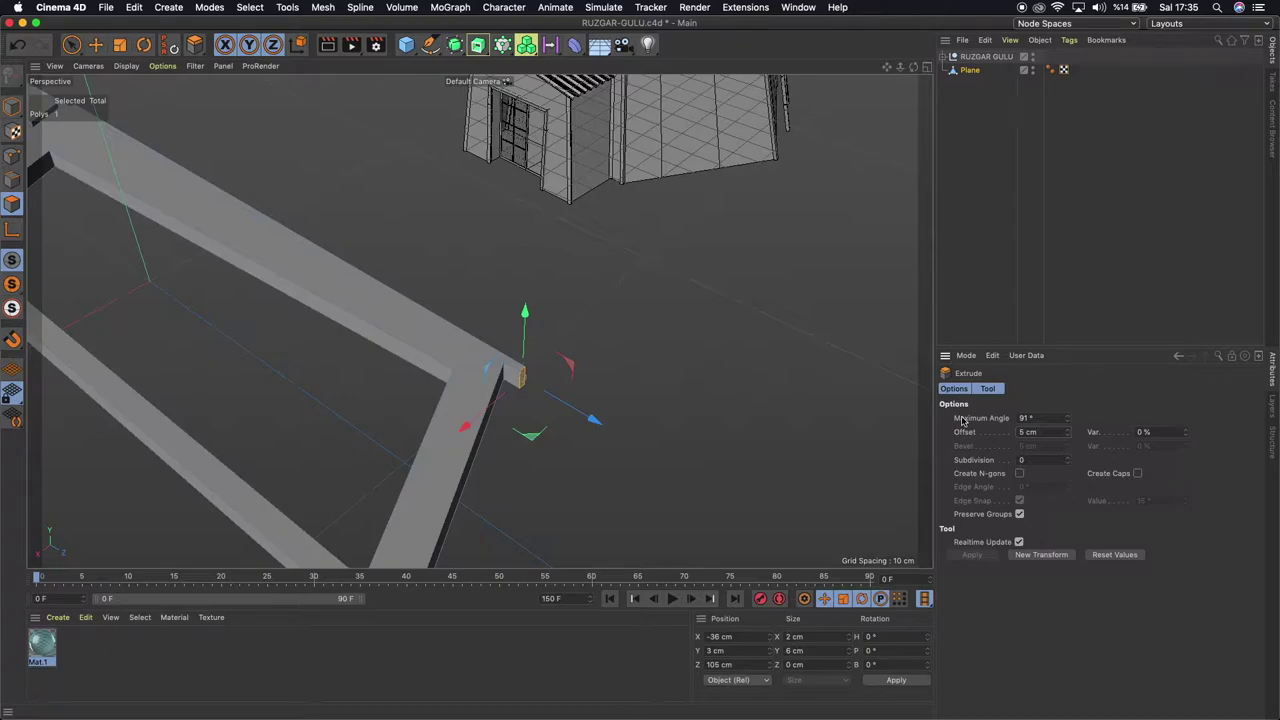
{"action": "left_click", "coordinate": [1047, 432]}
{"action": "type", "text": "7"}
{"action": "key", "text": "Return"}
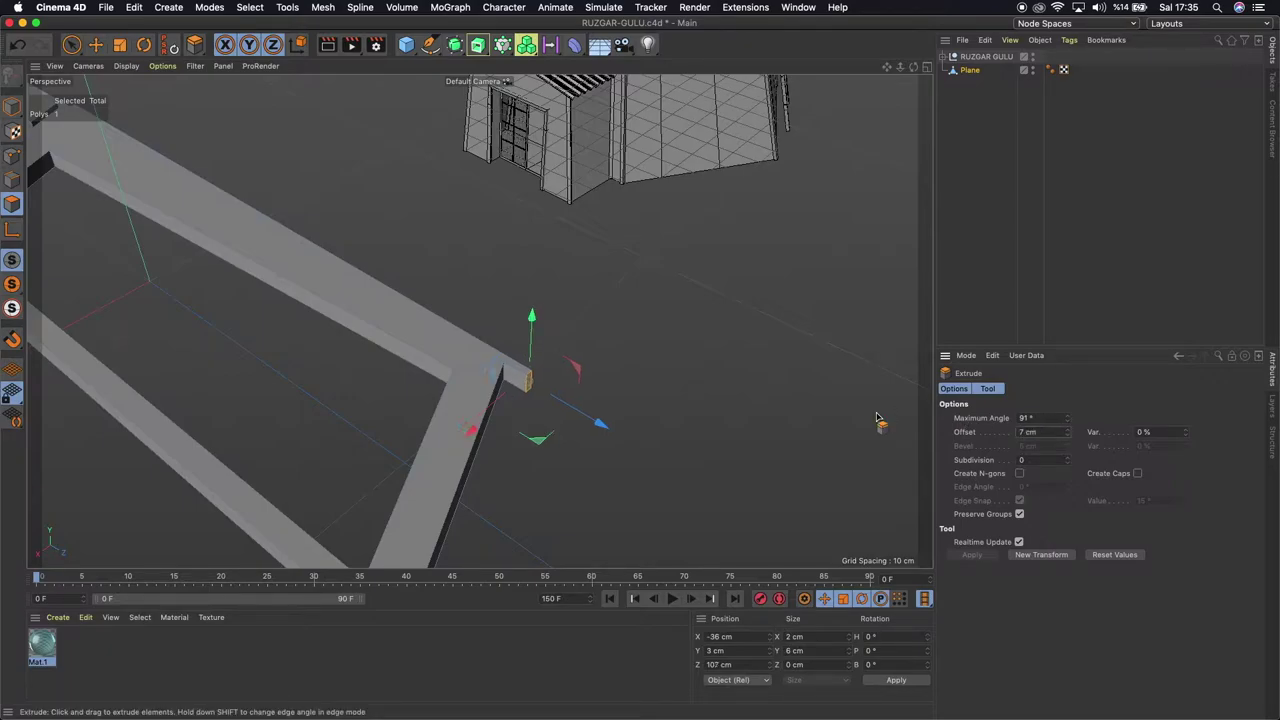
{"action": "left_click_drag", "start_coordinate": [913, 67], "coordinate": [47, 278]}
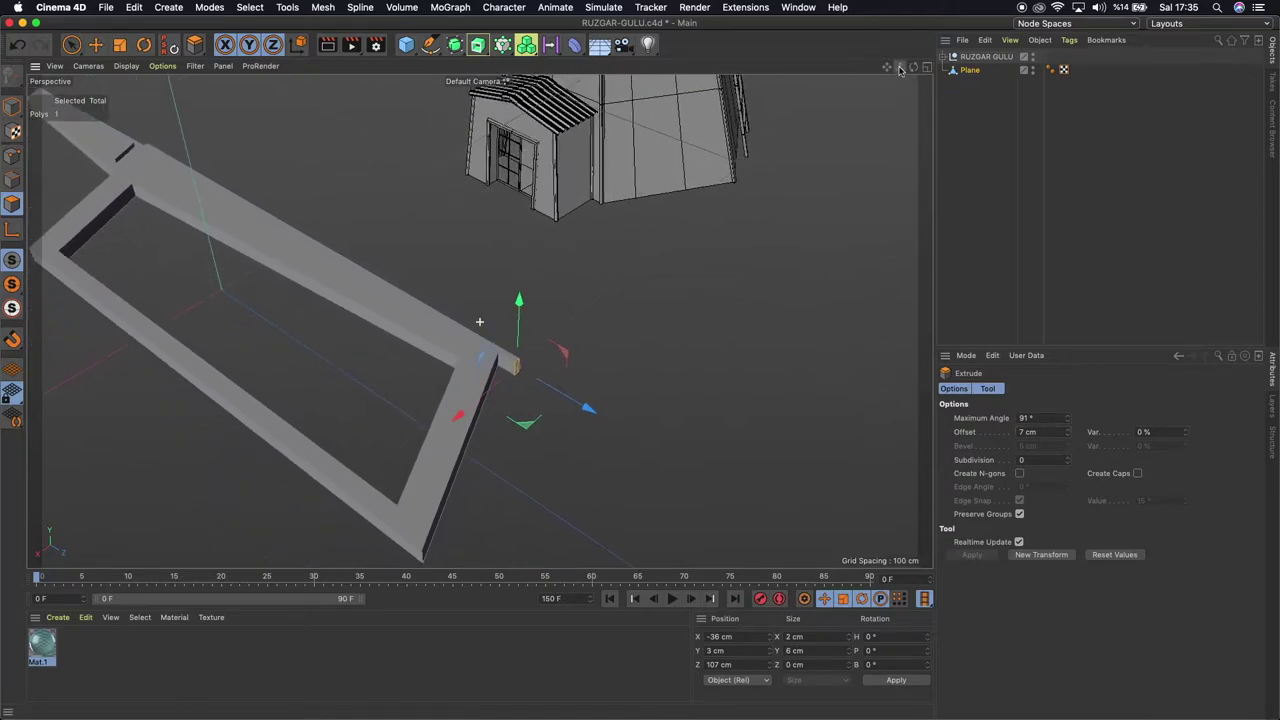
Extrude the two long top faces of the lip 3 cm upward to 9 cm height
{"action": "left_click", "coordinate": [95, 44]}
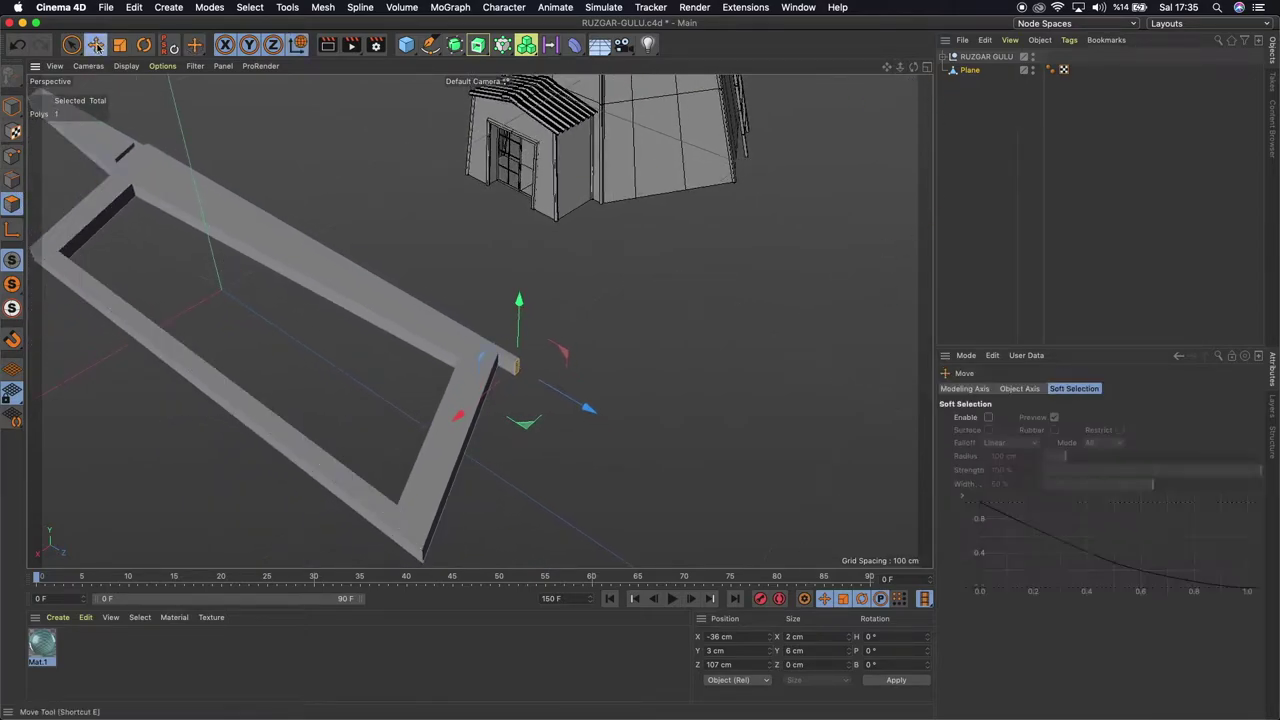
{"action": "left_click", "coordinate": [272, 230]}
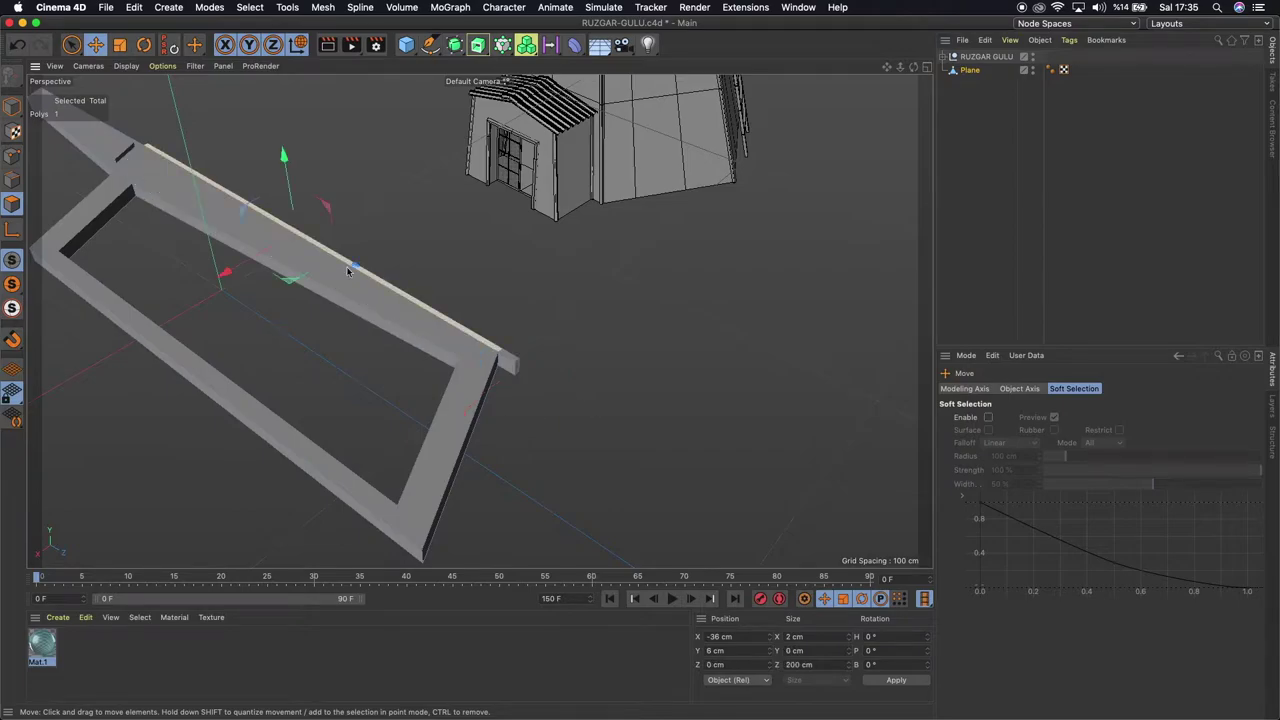
{"action": "left_click", "coordinate": [512, 361], "text": "shift"}
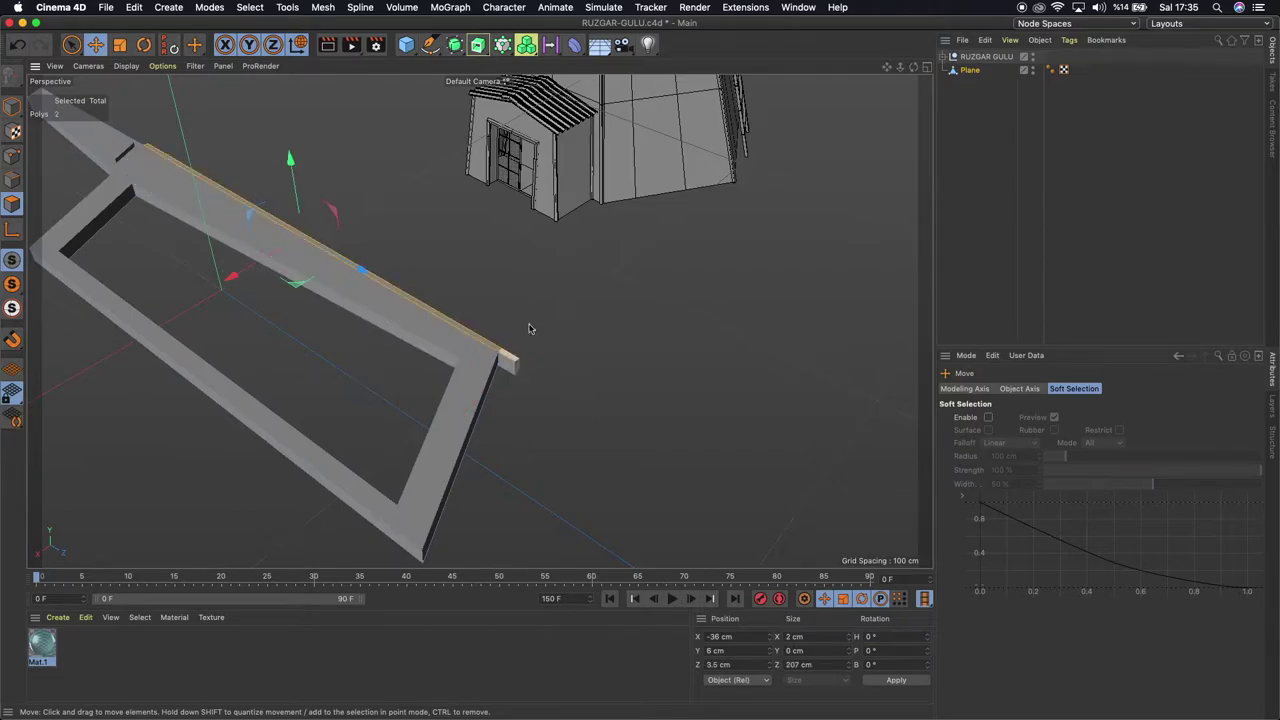
{"action": "right_click", "coordinate": [531, 318]}
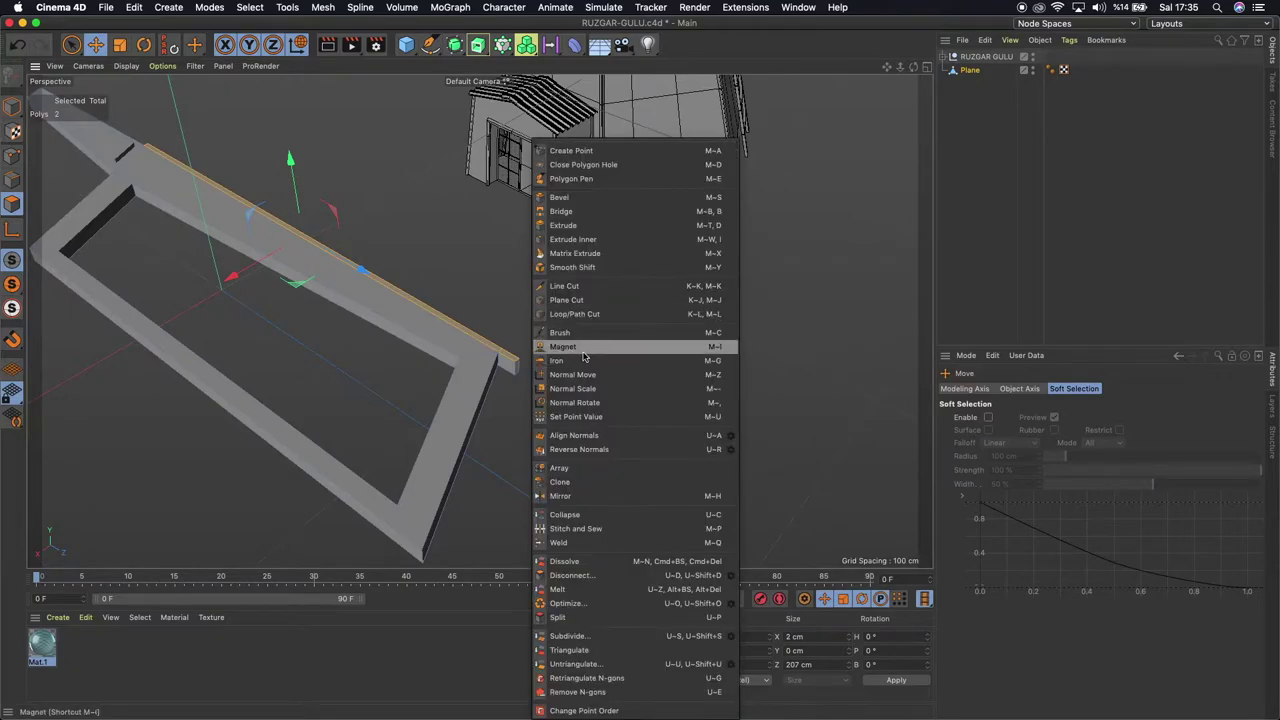
{"action": "left_click", "coordinate": [584, 228]}
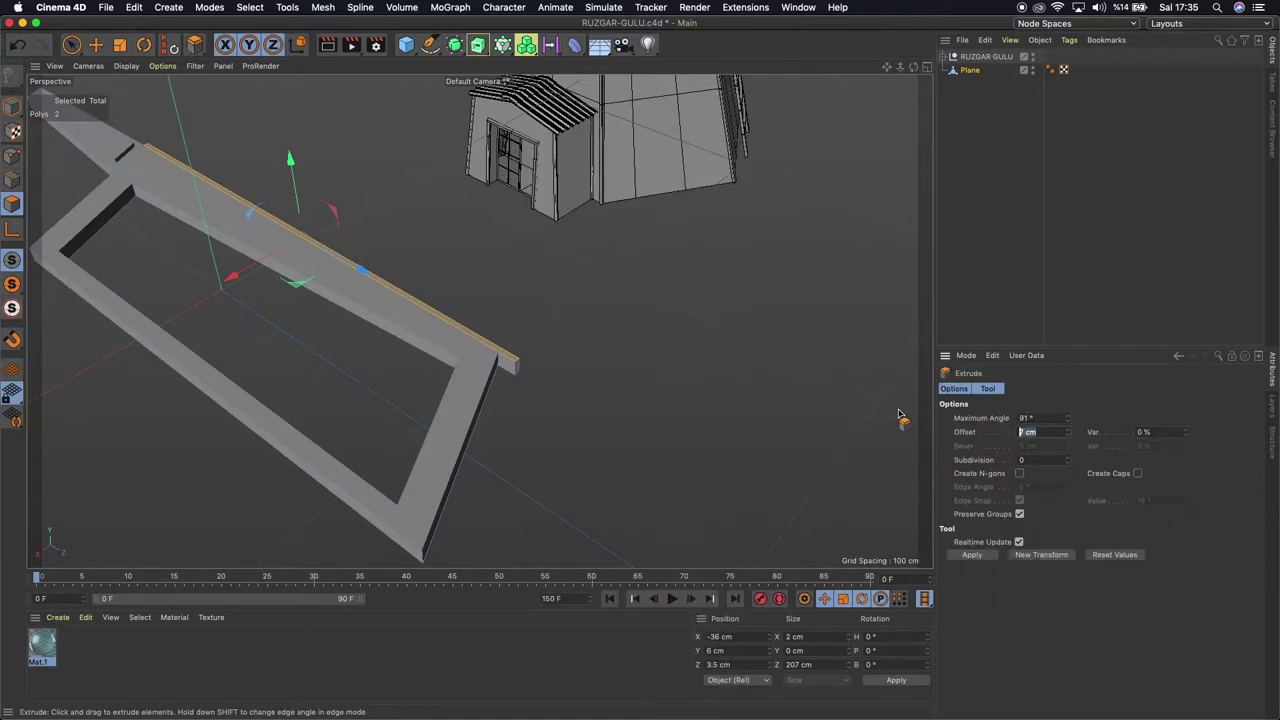
{"action": "type", "text": "3"}
{"action": "key", "text": "Return"}
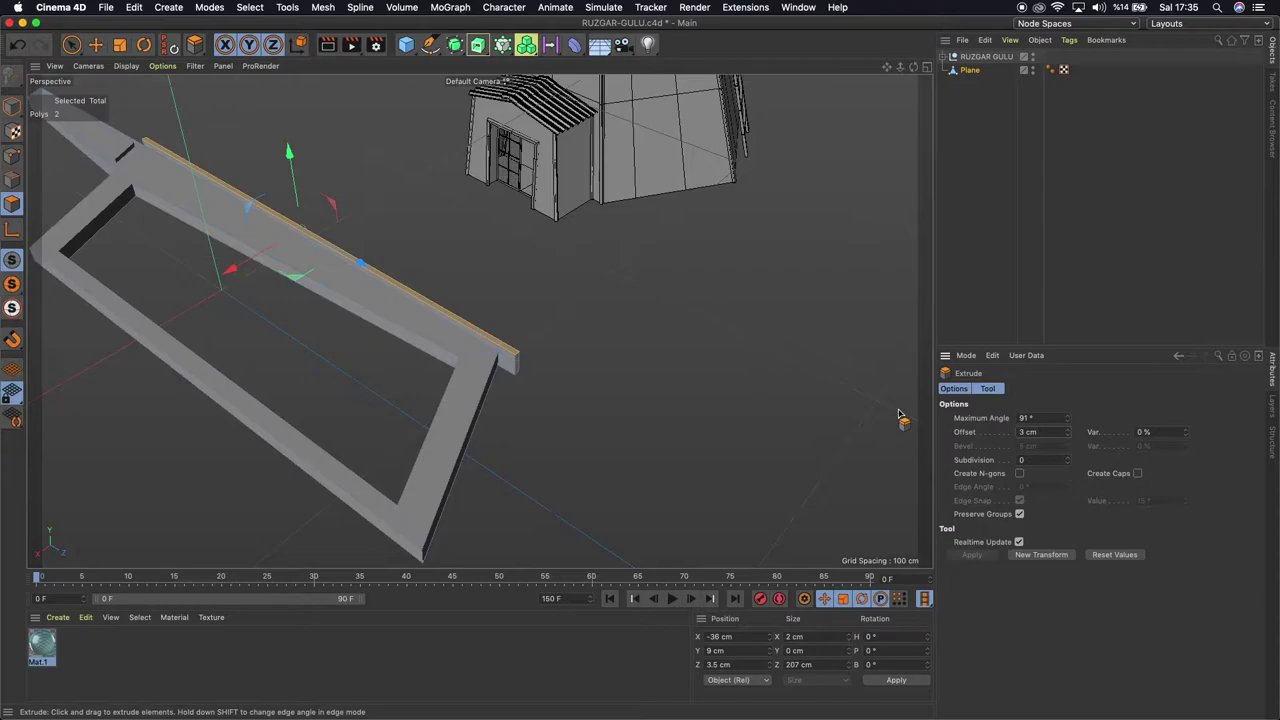
{"action": "left_click_drag", "start_coordinate": [913, 67], "coordinate": [860, 90]}
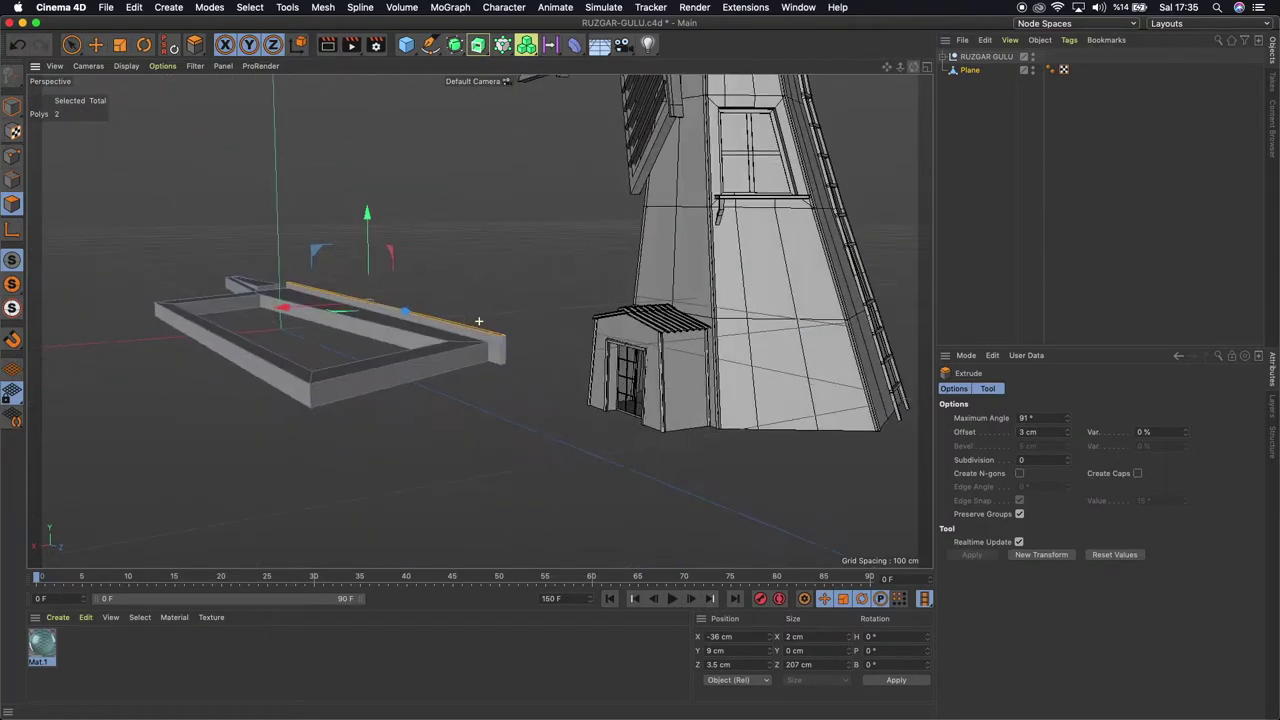
Save the scene after looking over the extruded blade frame's raised top edge
{"action": "left_click_drag", "start_coordinate": [478, 319], "coordinate": [479, 321], "text": "alt"}
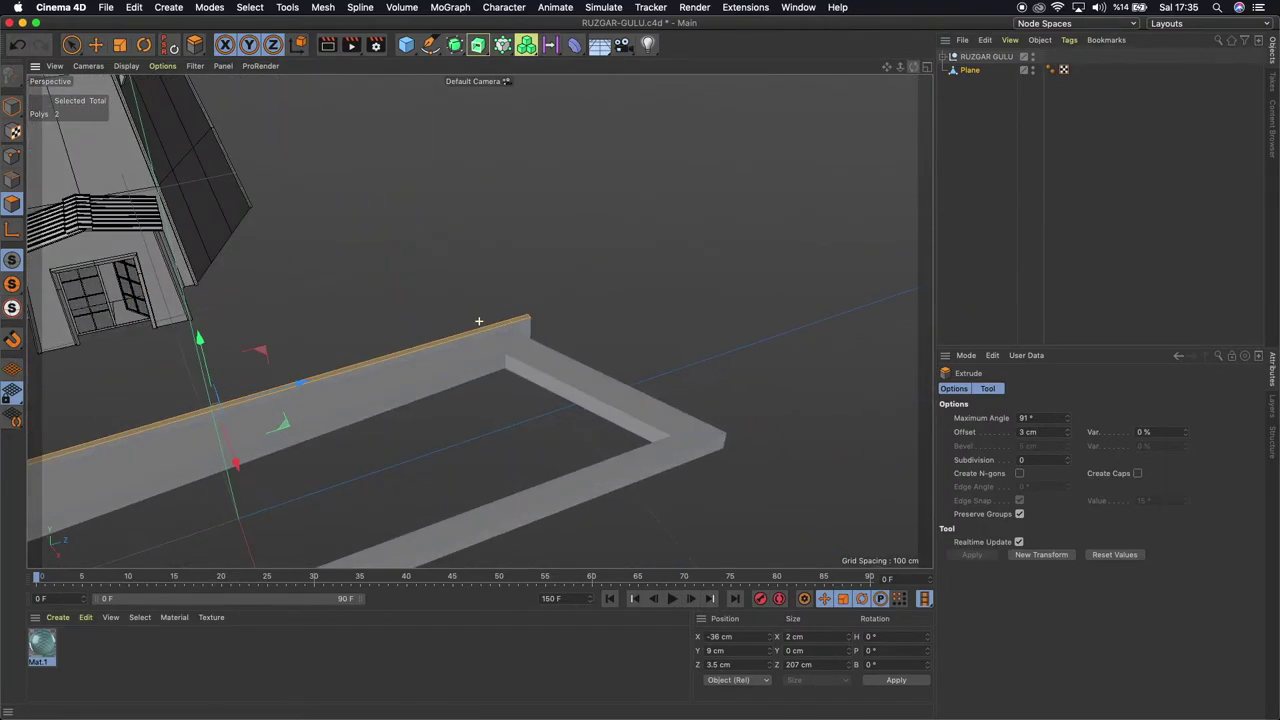
{"action": "mouse_move", "coordinate": [906, 69]}
{"action": "left_mouse_down"}
{"action": "mouse_move", "coordinate": [886, 69]}
{"action": "mouse_move", "coordinate": [906, 70]}
{"action": "left_mouse_up"}
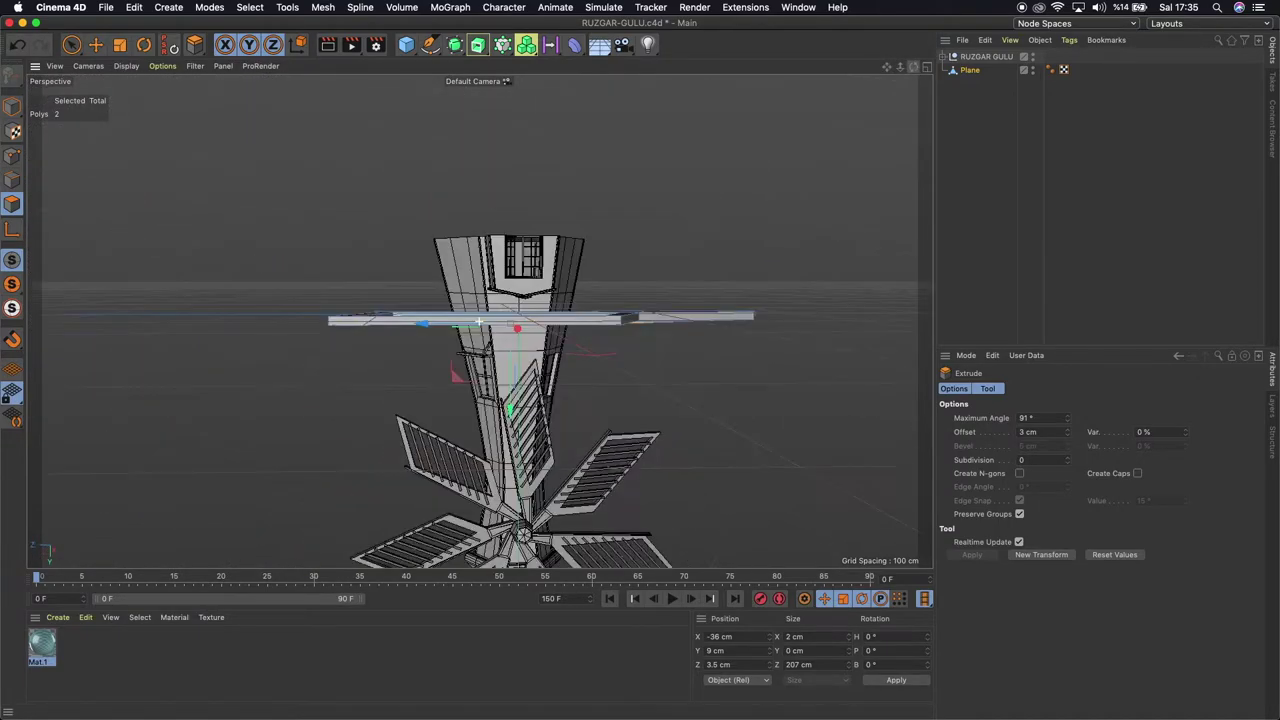
{"action": "left_click_drag", "start_coordinate": [478, 320], "coordinate": [686, 222], "text": "alt"}
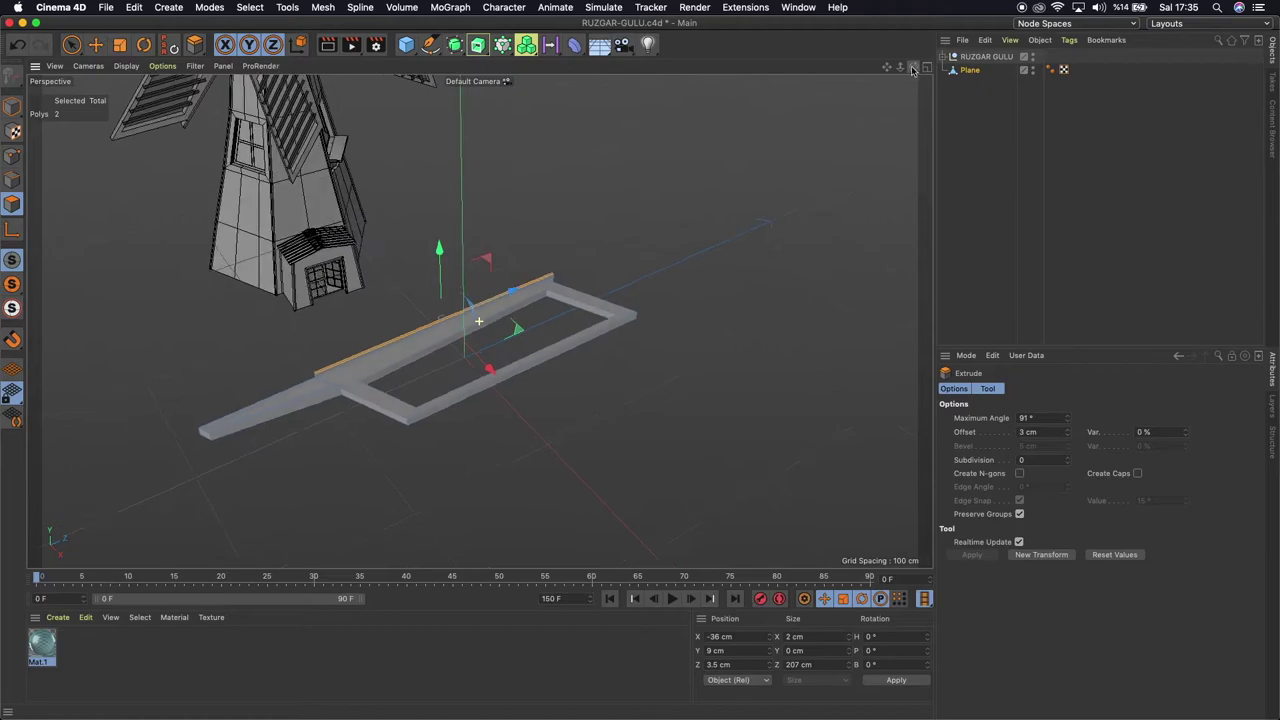
{"action": "key", "text": "super+s"}
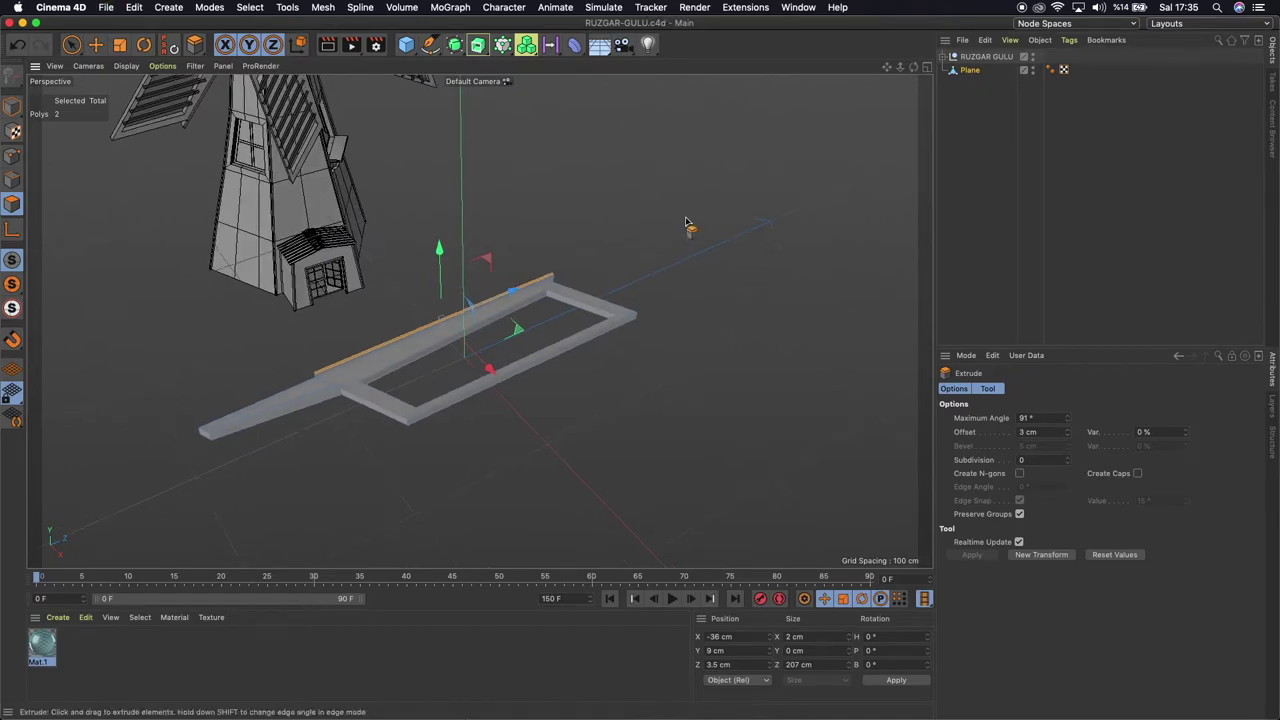
Inspect the windmill's existing sails from below, then select the inner face at the frame's far end
{"action": "left_click", "coordinate": [95, 44]}
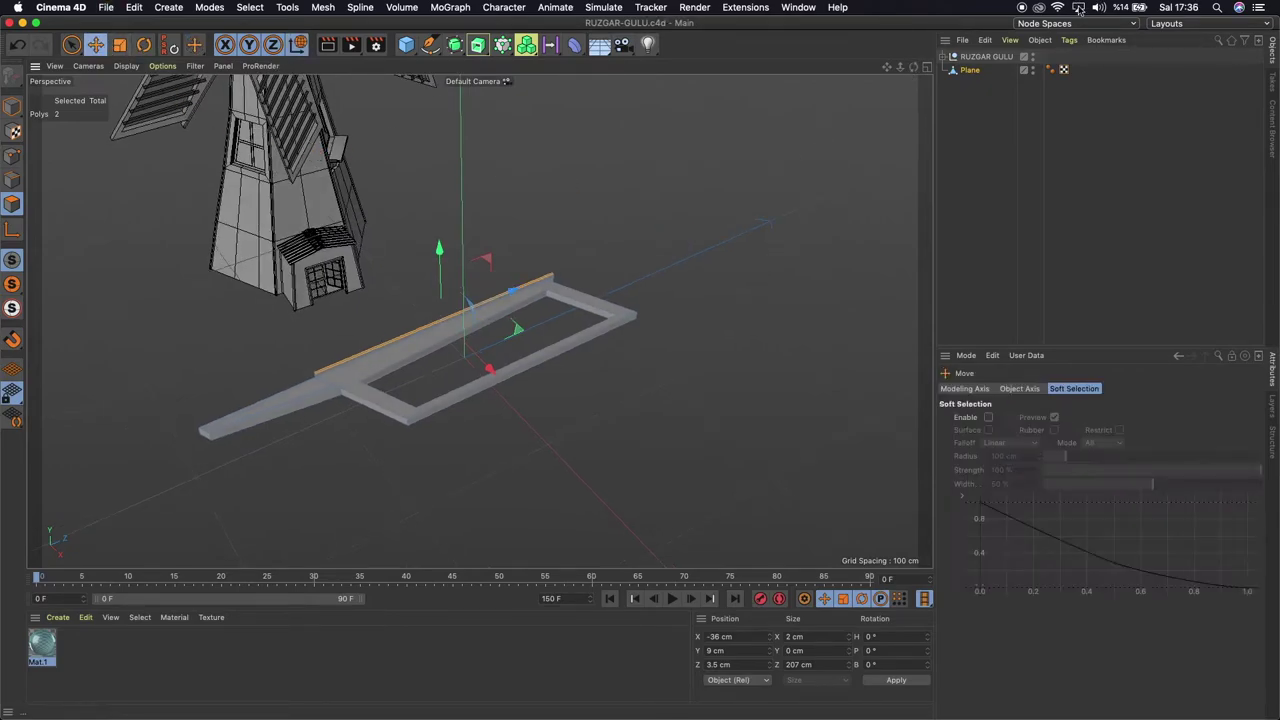
{"action": "mouse_move", "coordinate": [885, 68]}
{"action": "left_mouse_down"}
{"action": "mouse_move", "coordinate": [897, 68]}
{"action": "mouse_move", "coordinate": [880, 90]}
{"action": "left_mouse_up"}
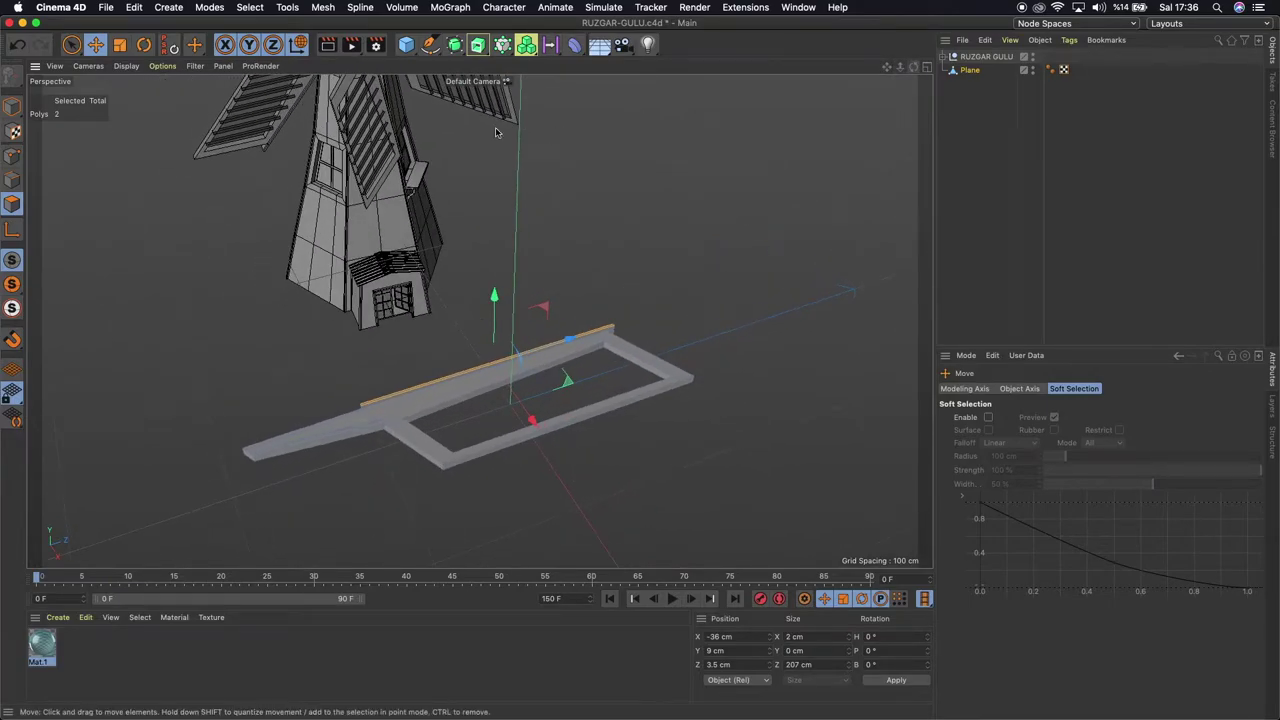
{"action": "left_click_drag", "start_coordinate": [913, 67], "coordinate": [468, 272]}
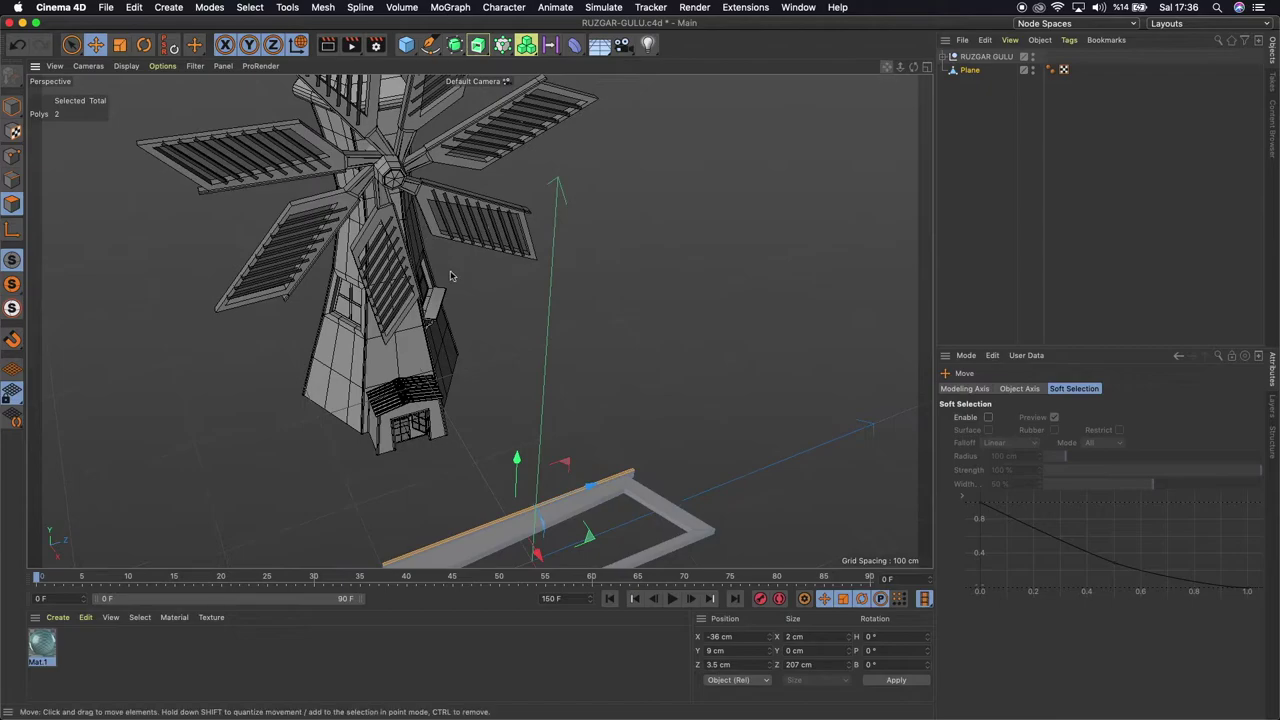
{"action": "scroll", "coordinate": [440, 130], "scroll_direction": "up", "scroll_amount": 3}
{"action": "scroll", "coordinate": [455, 135], "scroll_direction": "up", "scroll_amount": 3}
{"action": "scroll", "coordinate": [470, 142], "scroll_direction": "up", "scroll_amount": 3}
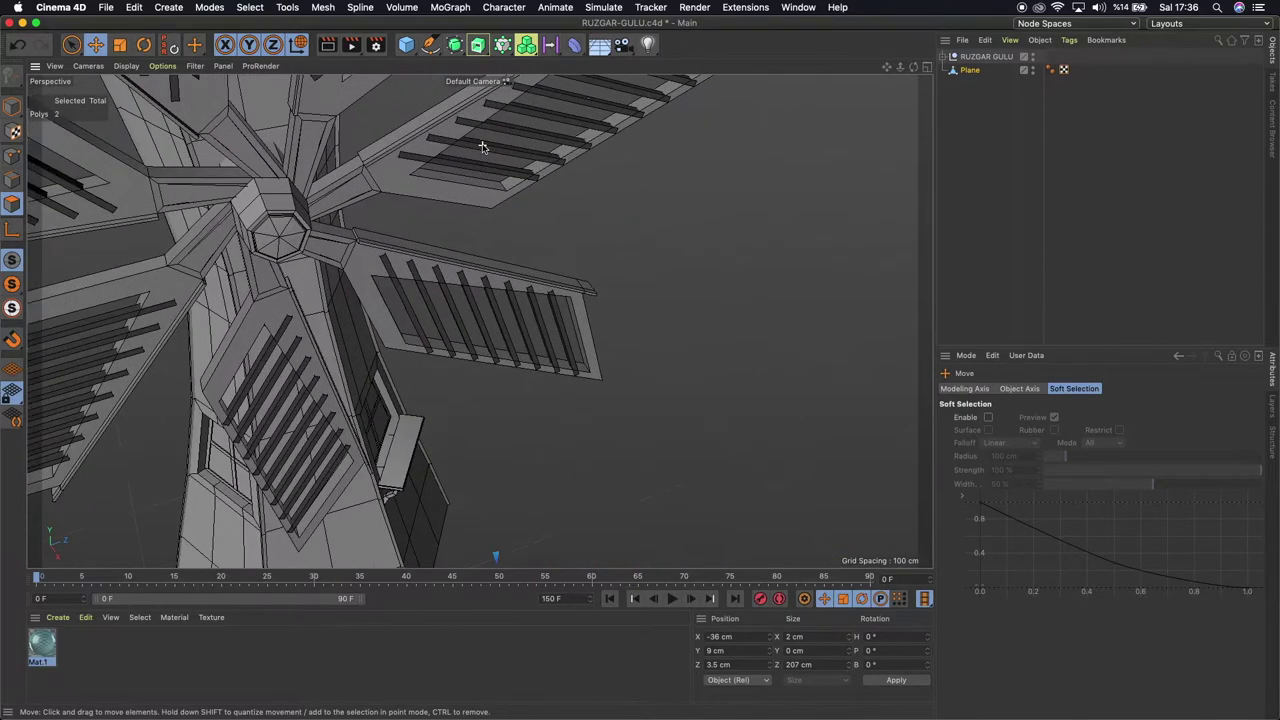
{"action": "scroll", "coordinate": [481, 148], "scroll_direction": "up", "scroll_amount": 3}
{"action": "mouse_move", "coordinate": [900, 68]}
{"action": "left_mouse_down"}
{"action": "mouse_move", "coordinate": [479, 321]}
{"action": "mouse_move", "coordinate": [900, 68]}
{"action": "mouse_move", "coordinate": [660, 268]}
{"action": "left_mouse_up"}
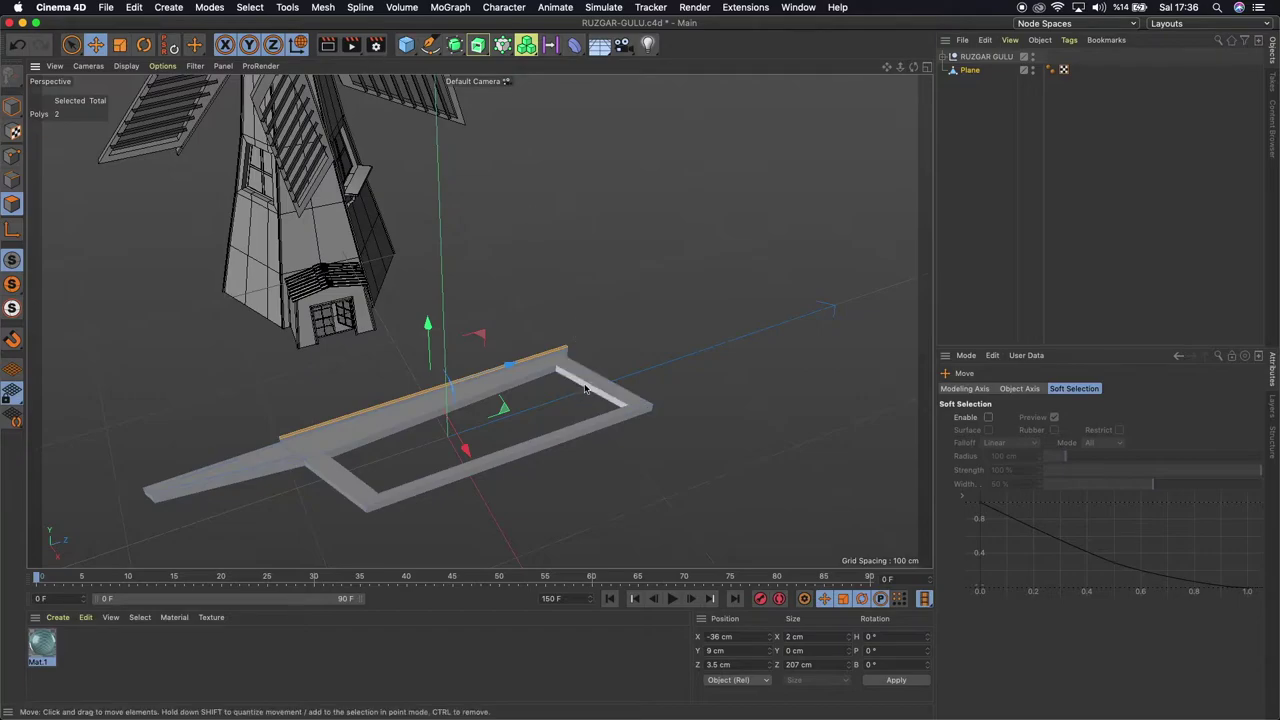
{"action": "left_click", "coordinate": [583, 390]}
Split the selected polygon into its own object and rename the original Plane to KANAT
{"action": "right_click", "coordinate": [648, 248]}
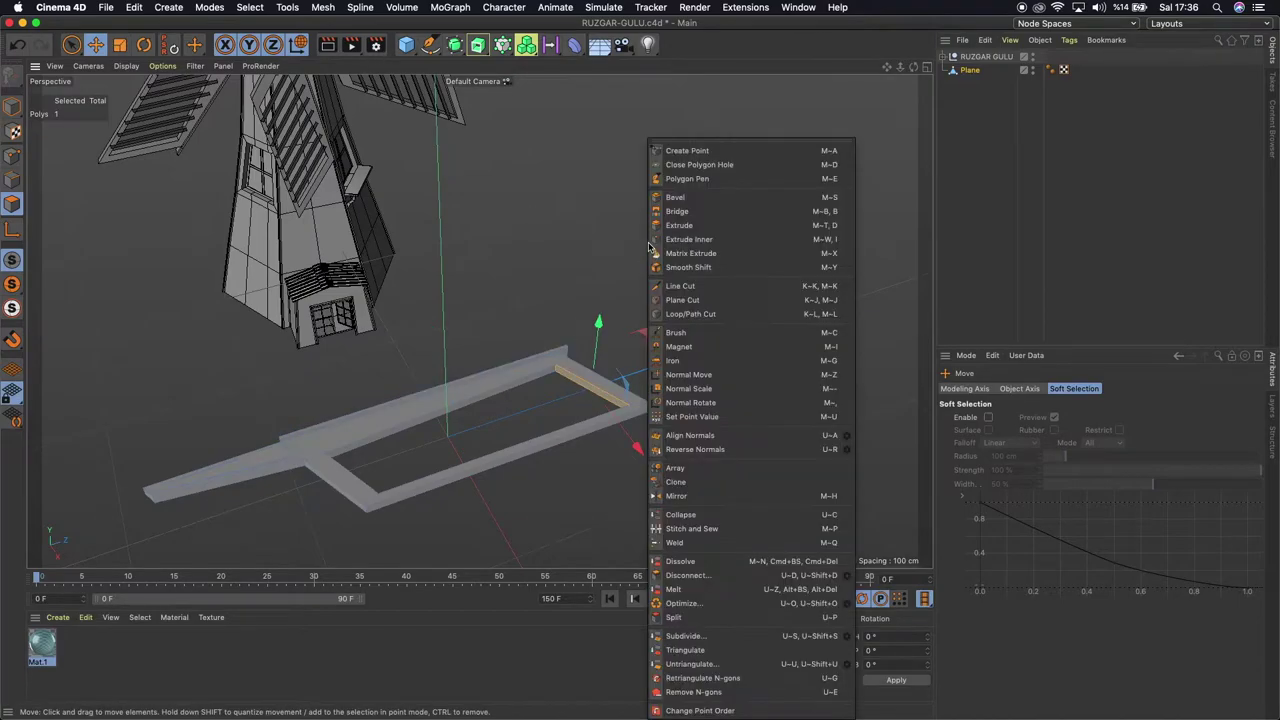
{"action": "left_click", "coordinate": [705, 620]}
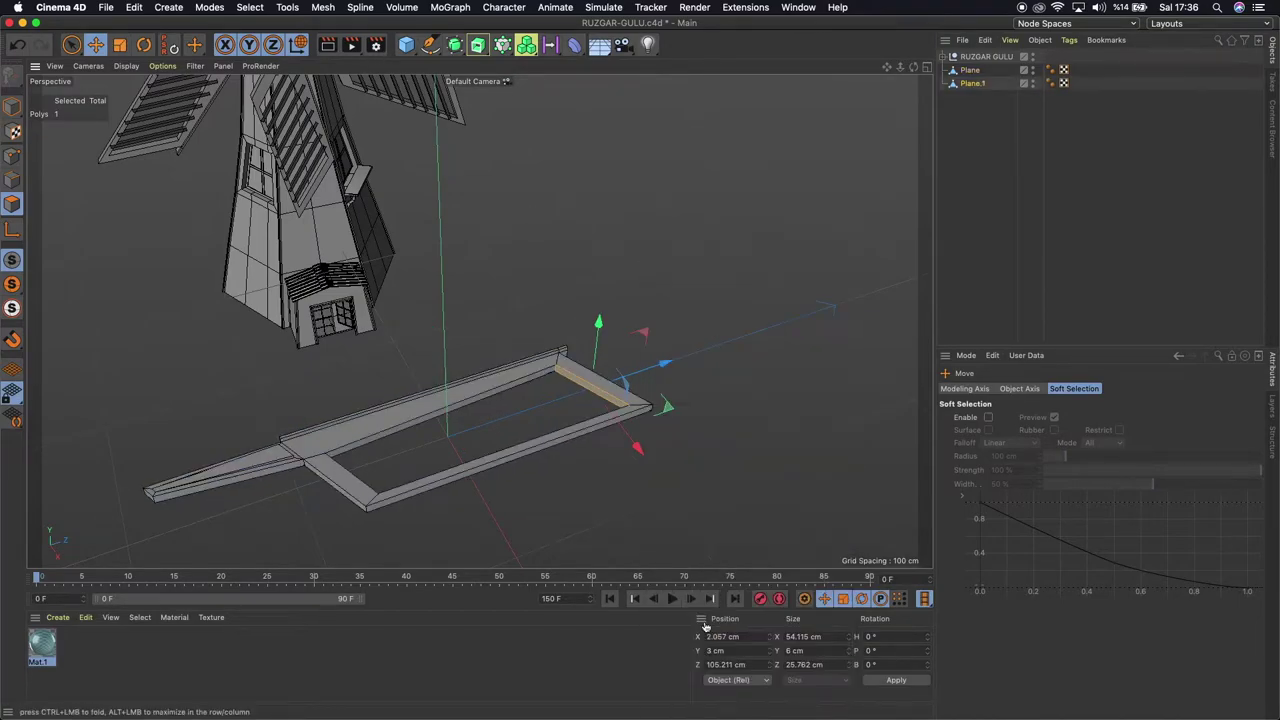
{"action": "double_click", "coordinate": [970, 70]}
{"action": "key", "text": "BackSpace"}
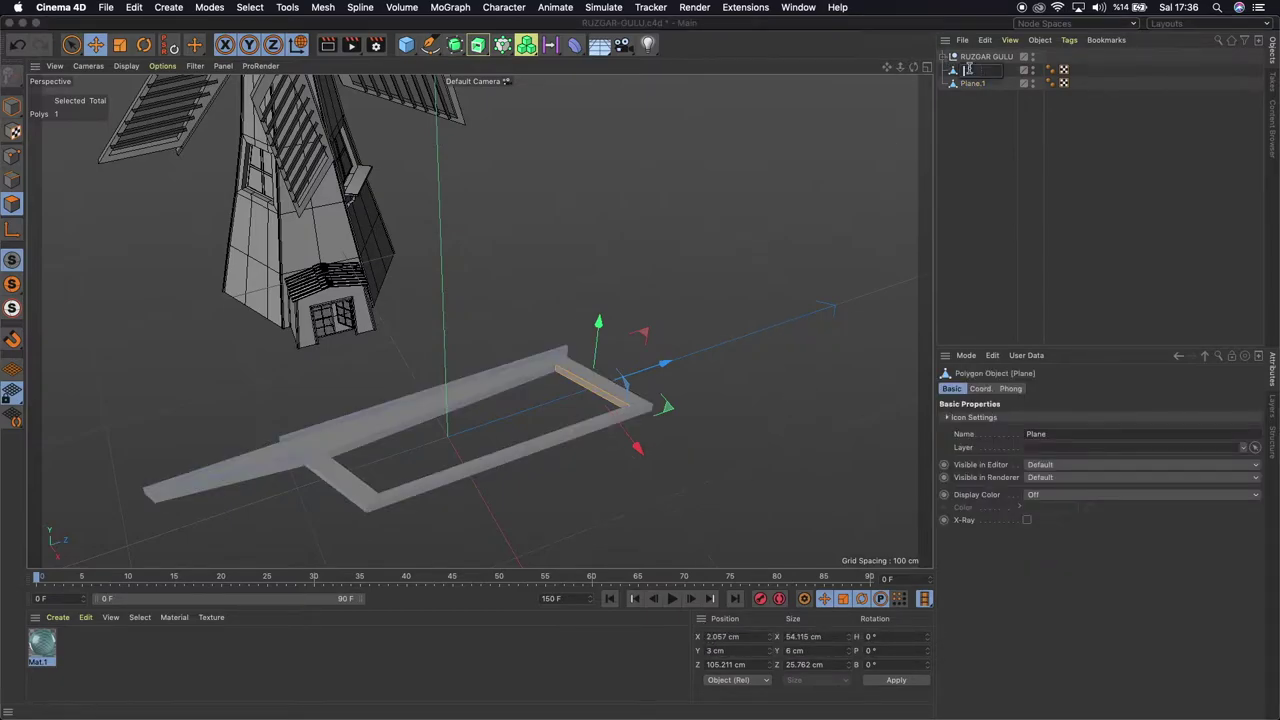
{"action": "type", "text": "kant"}
{"action": "key", "text": "Return"}
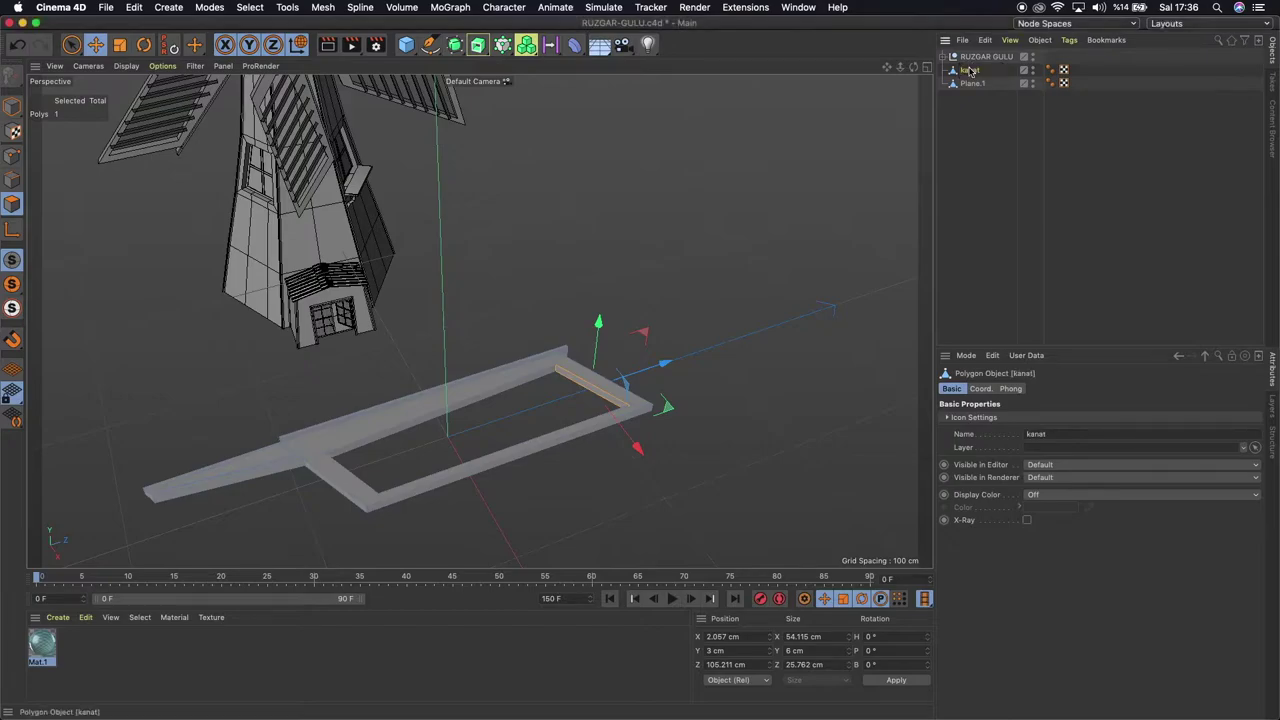
{"action": "double_click", "coordinate": [968, 70]}
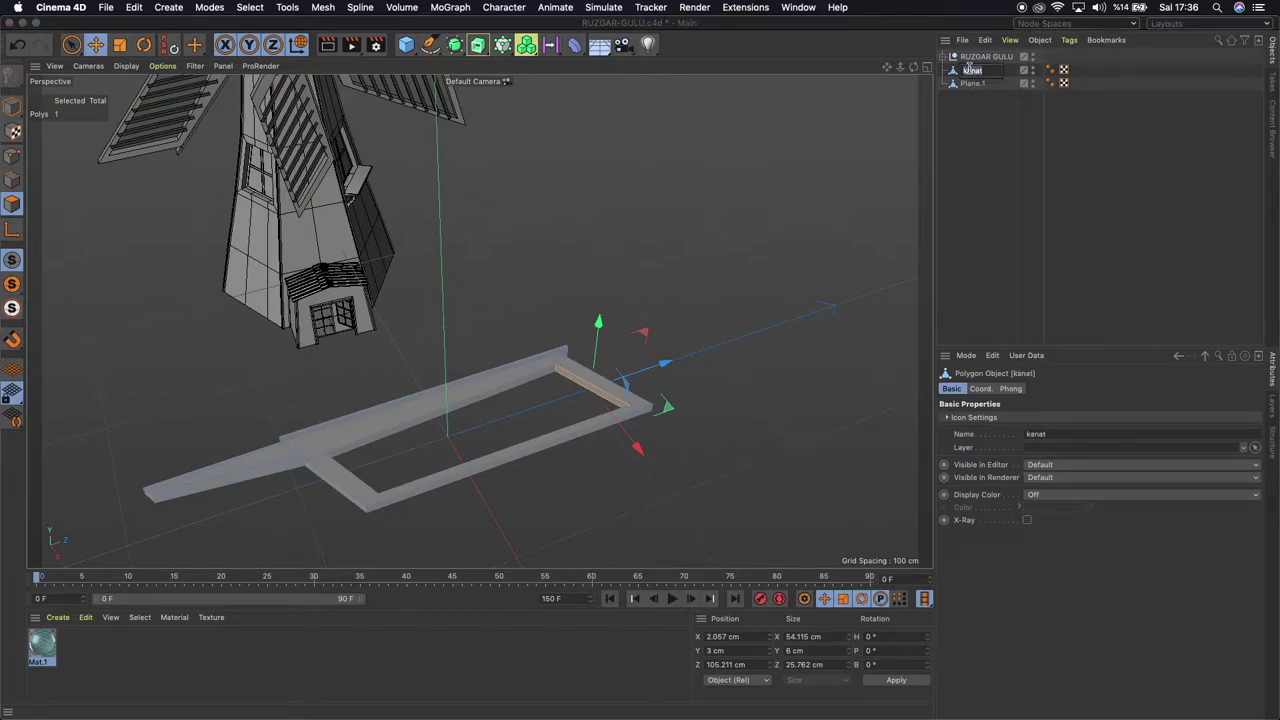
{"action": "key", "text": "BackSpace"}
{"action": "key", "text": "Return"}
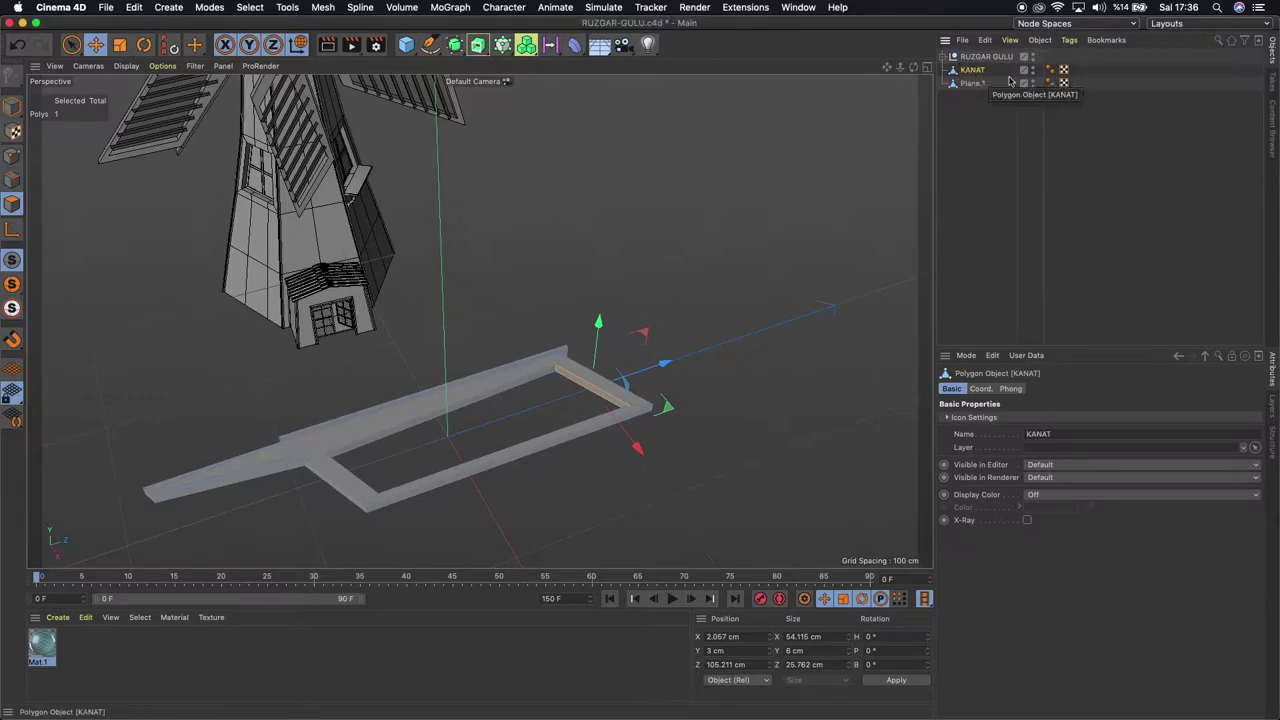
Rename the split-off Plane.1 to CUBUK and slide the bar along the frame's length
{"action": "left_click", "coordinate": [972, 84]}
{"action": "double_click", "coordinate": [975, 85]}
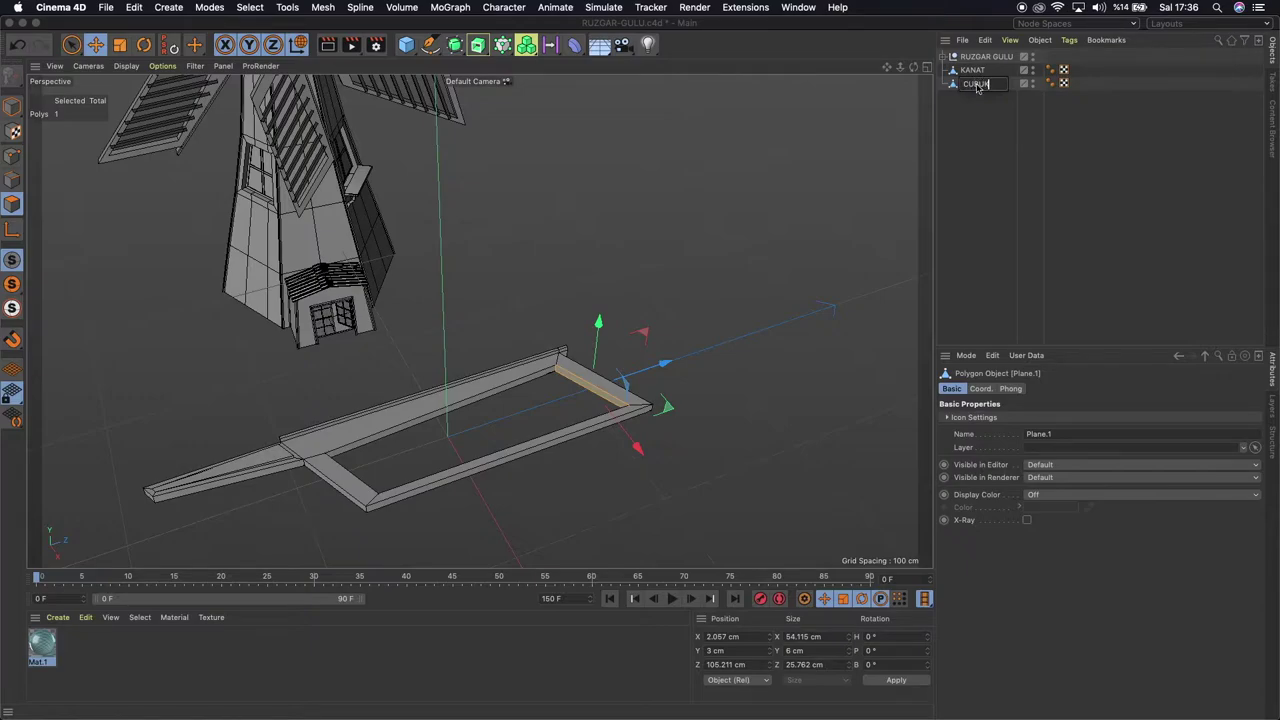
{"action": "key", "text": "Return"}
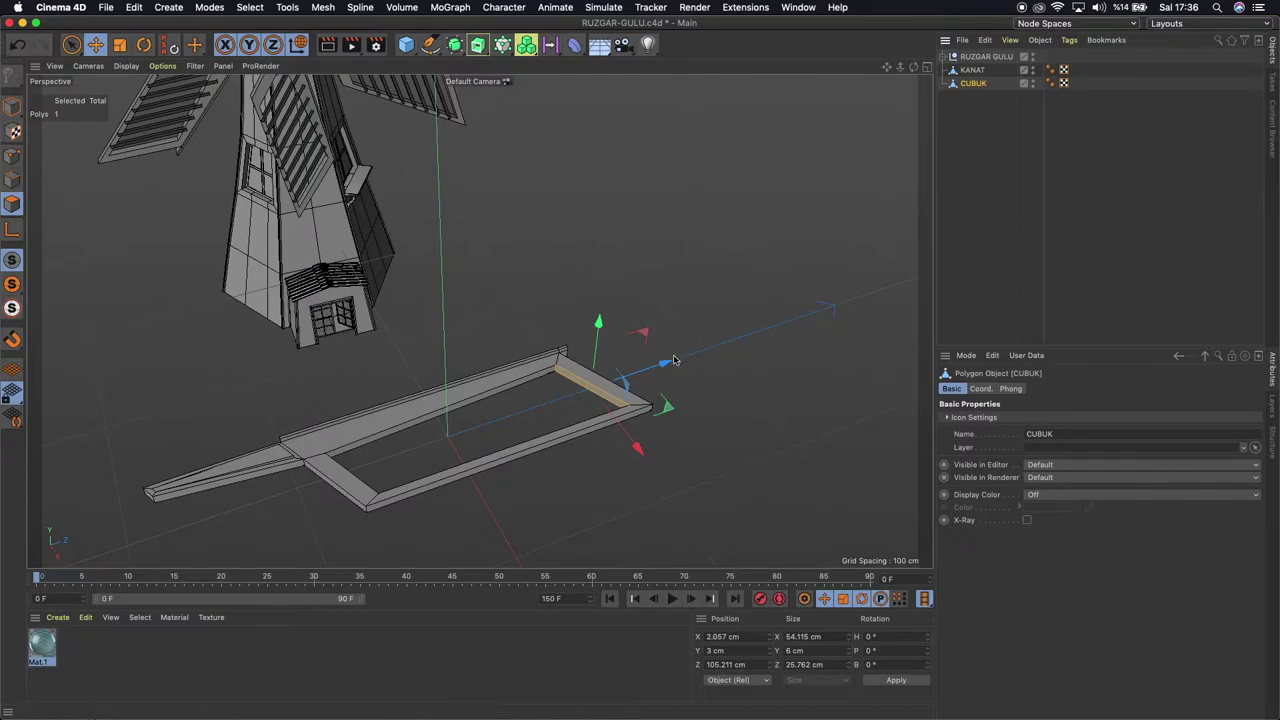
{"action": "left_click_drag", "start_coordinate": [667, 364], "coordinate": [650, 372]}
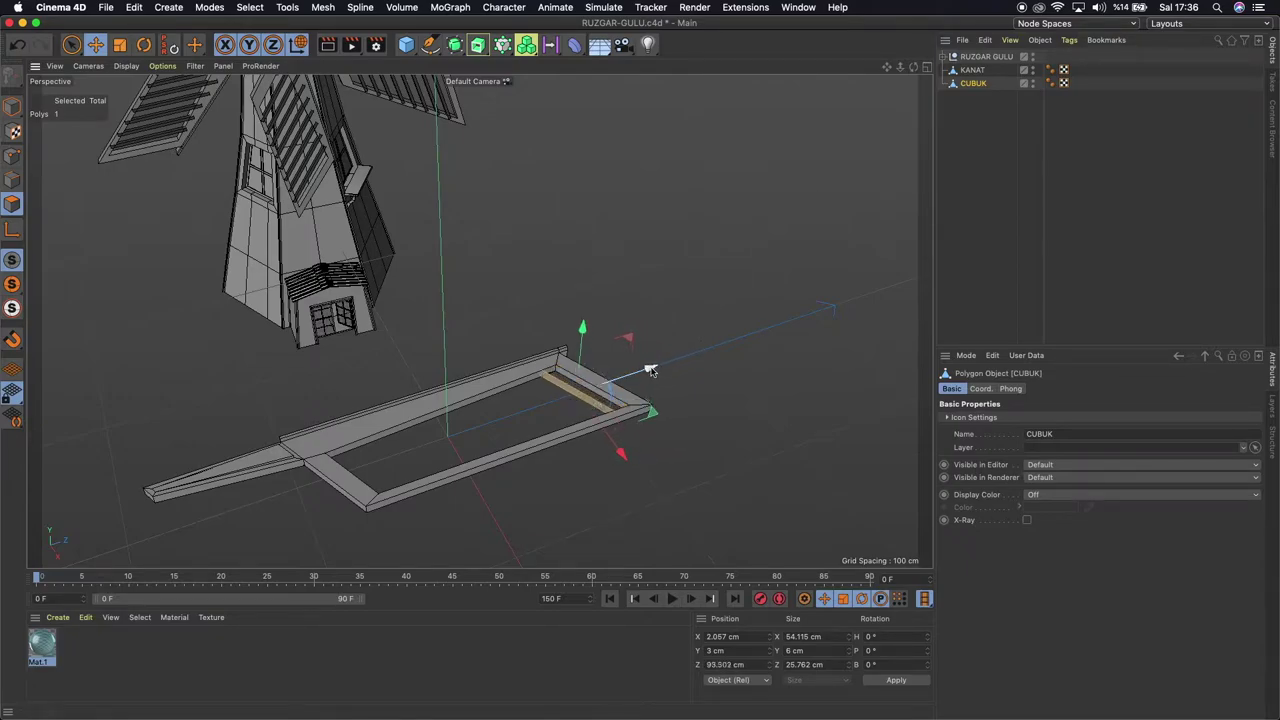
{"action": "scroll", "coordinate": [614, 440], "scroll_direction": "up", "scroll_amount": 2}
{"action": "scroll", "coordinate": [614, 440], "scroll_direction": "up", "scroll_amount": 2}
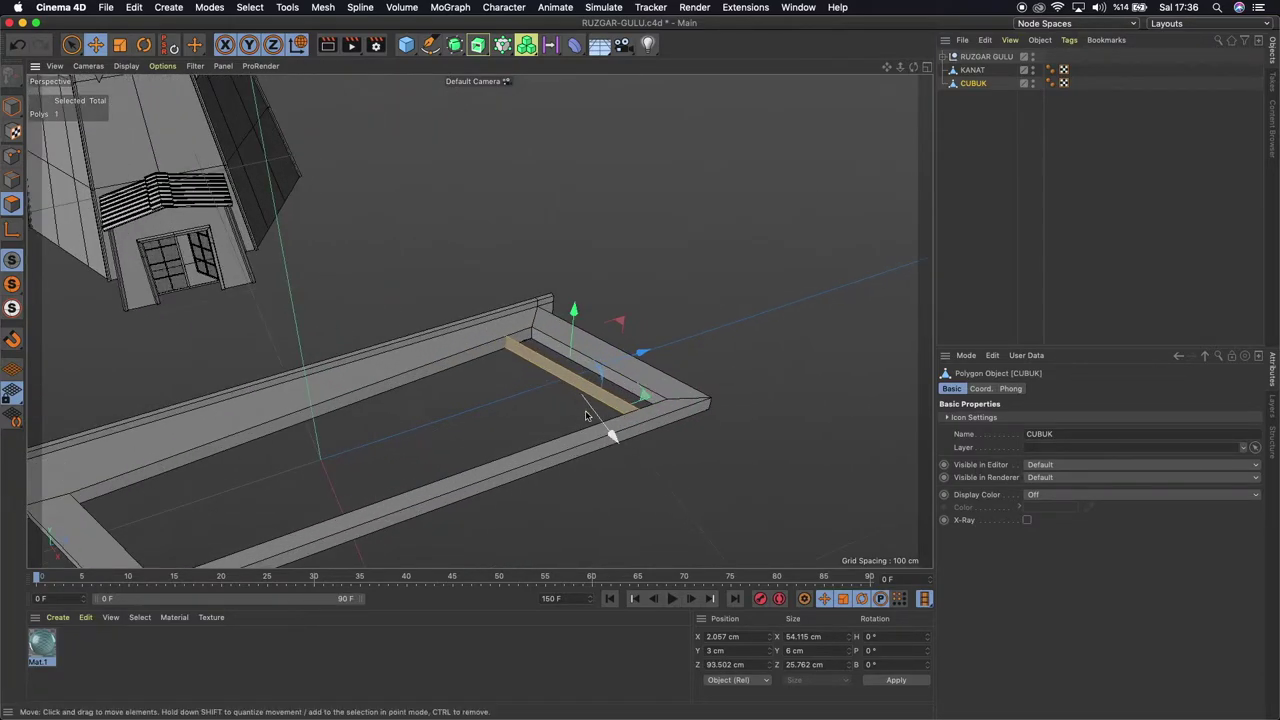
Dismiss the modeling commands menu and switch from Polygon mode to Model mode for CUBUK
{"action": "scroll", "coordinate": [608, 434], "scroll_direction": "up", "scroll_amount": 2}
{"action": "right_click", "coordinate": [697, 271]}
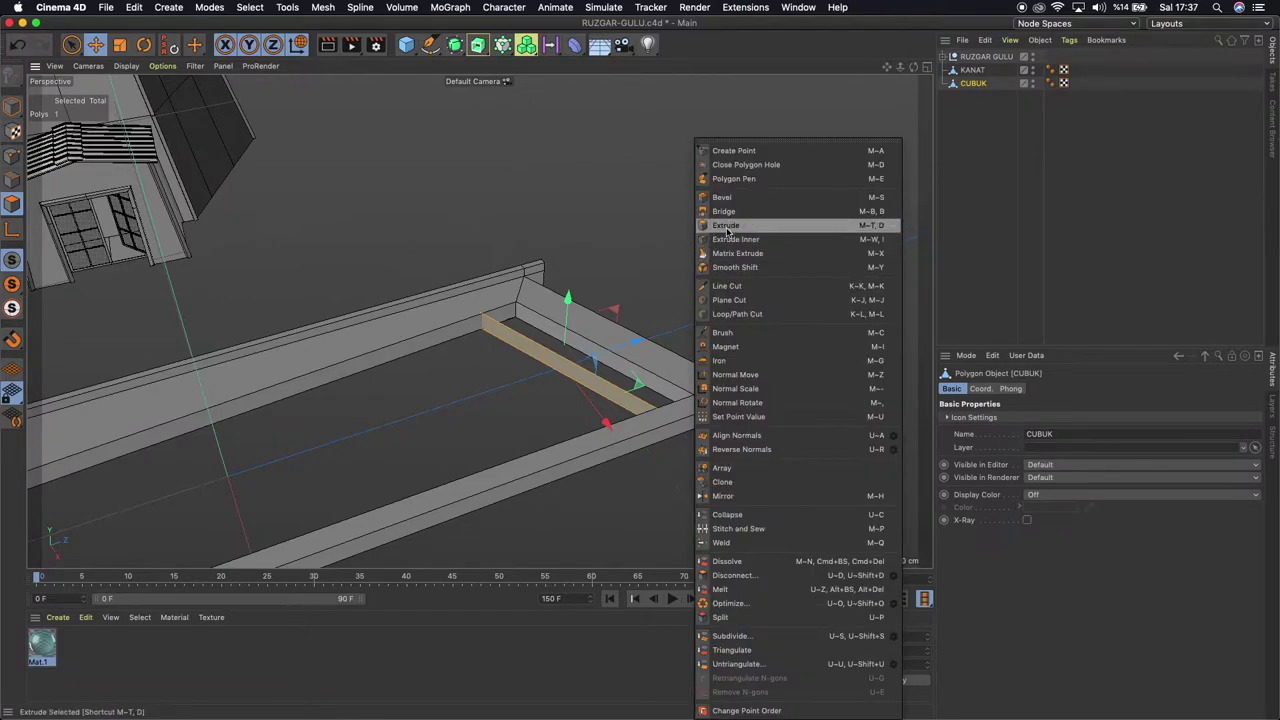
{"action": "left_click", "coordinate": [649, 218]}
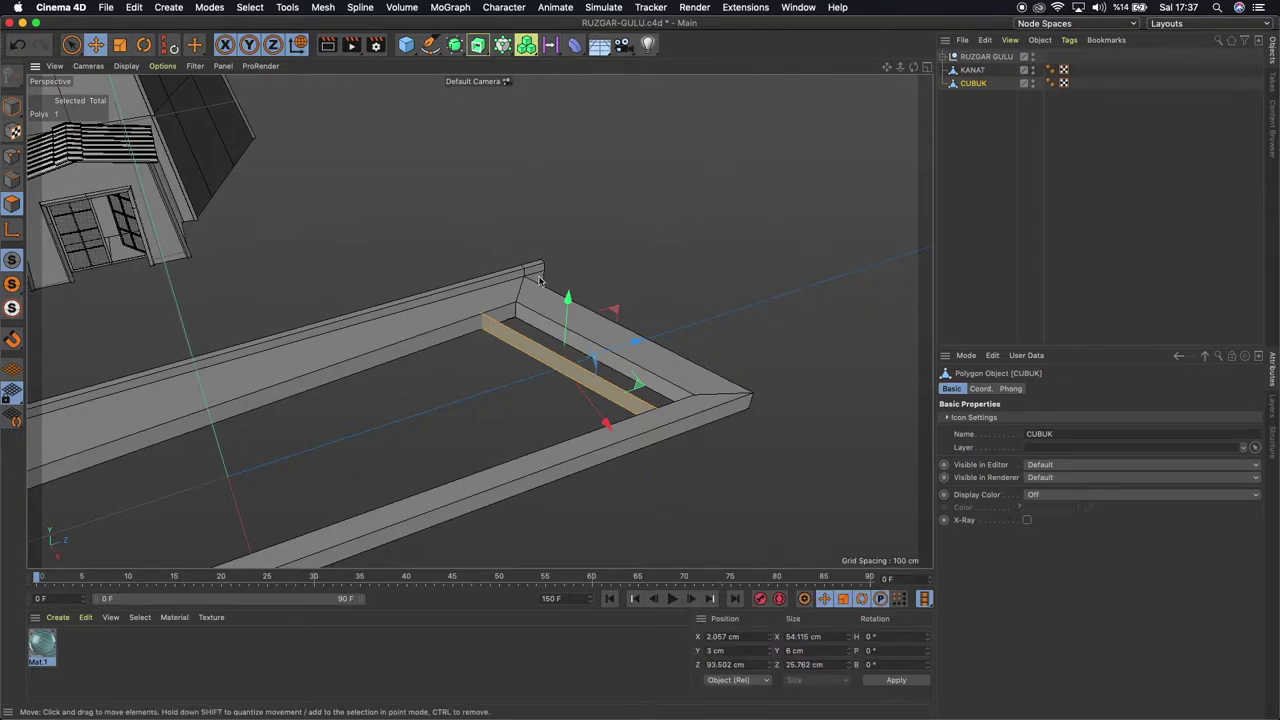
{"action": "left_click", "coordinate": [12, 110]}
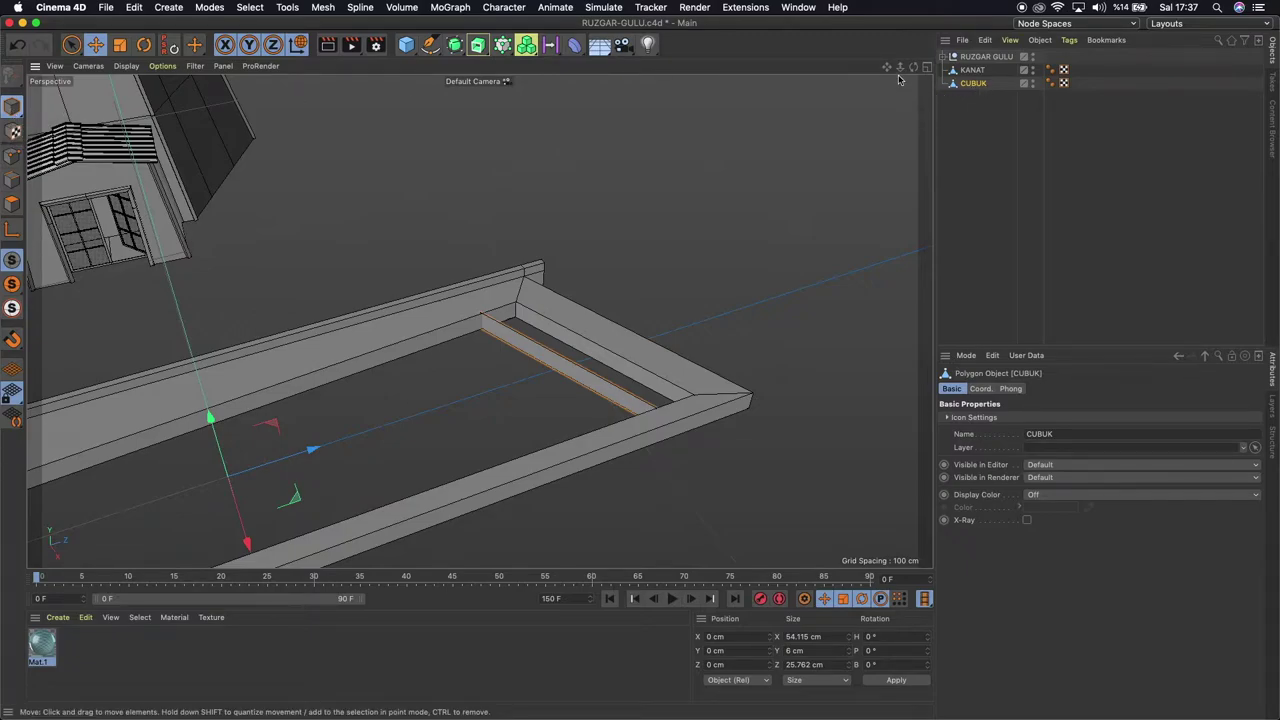
{"action": "scroll", "coordinate": [480, 322], "scroll_direction": "down", "scroll_amount": 2}
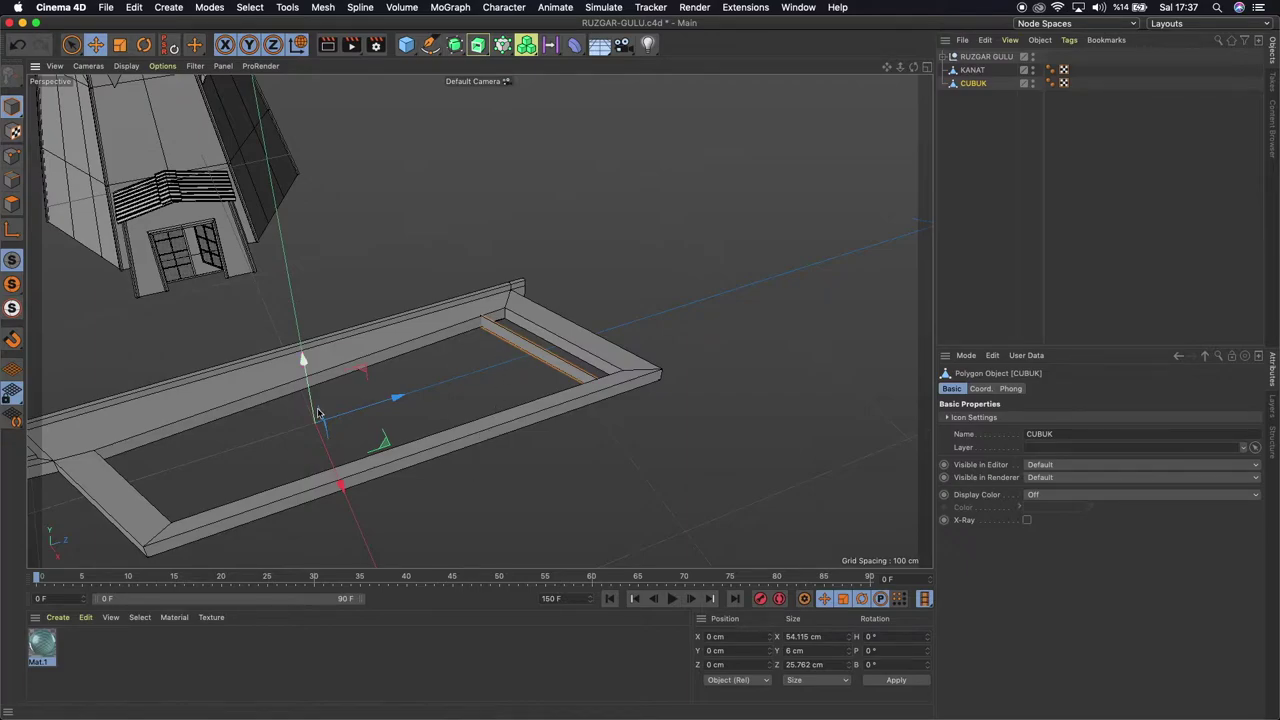
{"action": "left_click", "coordinate": [324, 7]}
{"action": "mouse_move", "coordinate": [342, 307]}
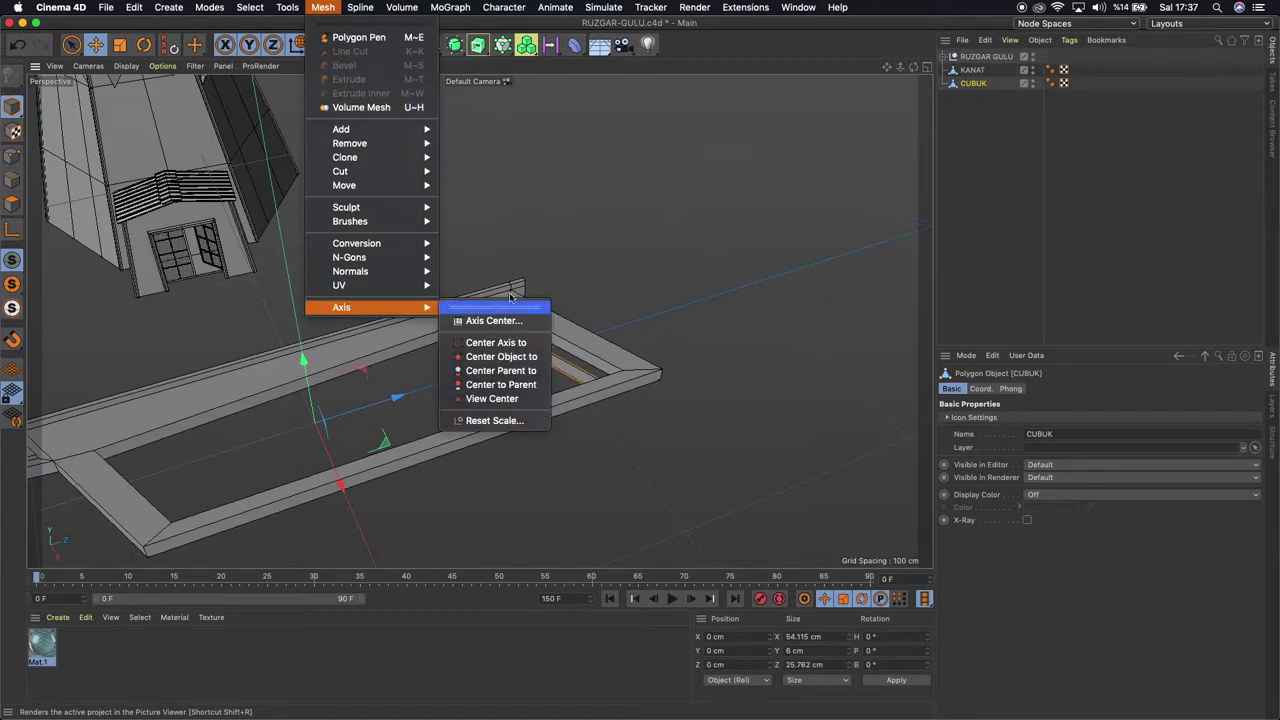
Centre the CUBUK crossbar's axis with Axis Center and slide the bar to Z −0.581 cm
{"action": "left_click", "coordinate": [506, 325]}
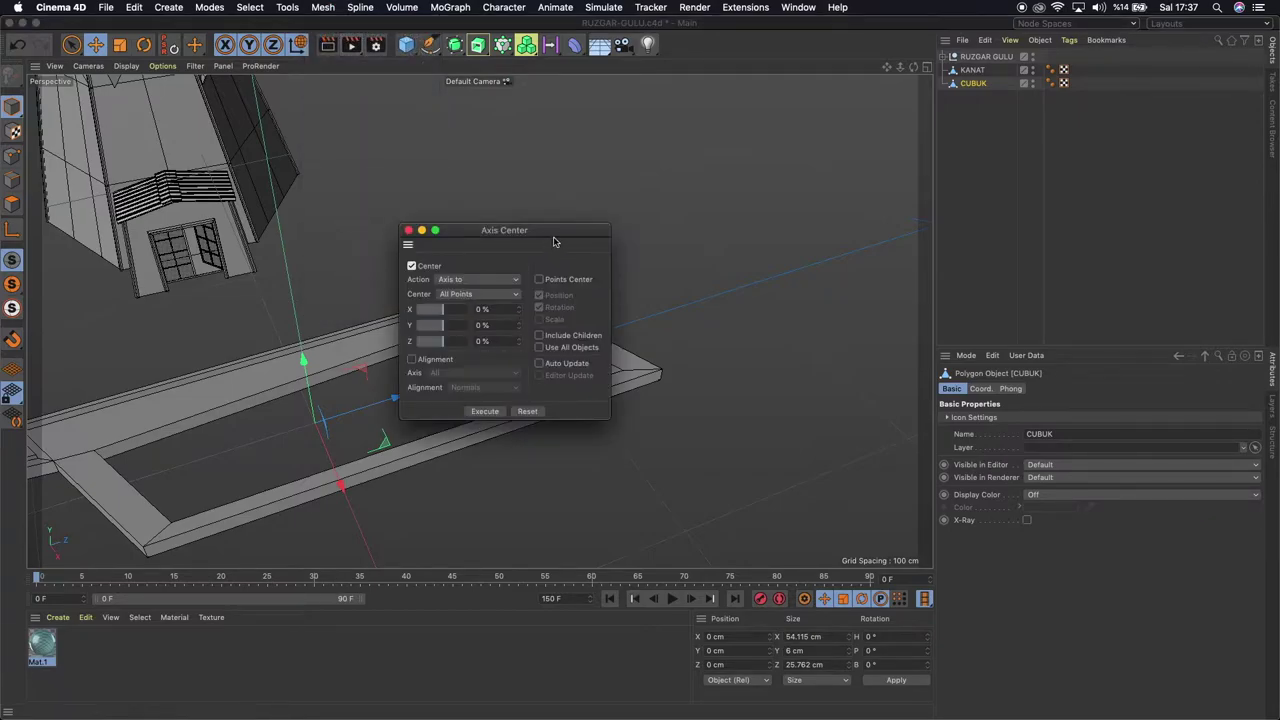
{"action": "left_click_drag", "start_coordinate": [552, 220], "coordinate": [916, 175]}
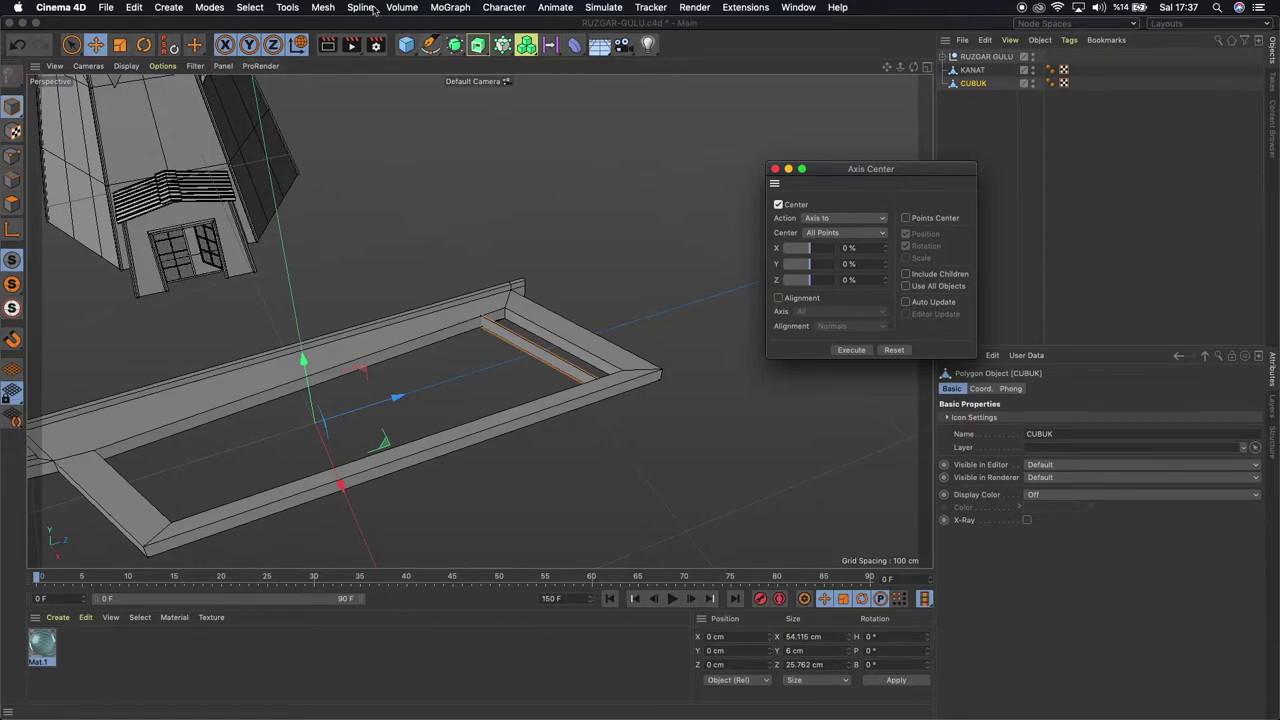
{"action": "left_click", "coordinate": [288, 8]}
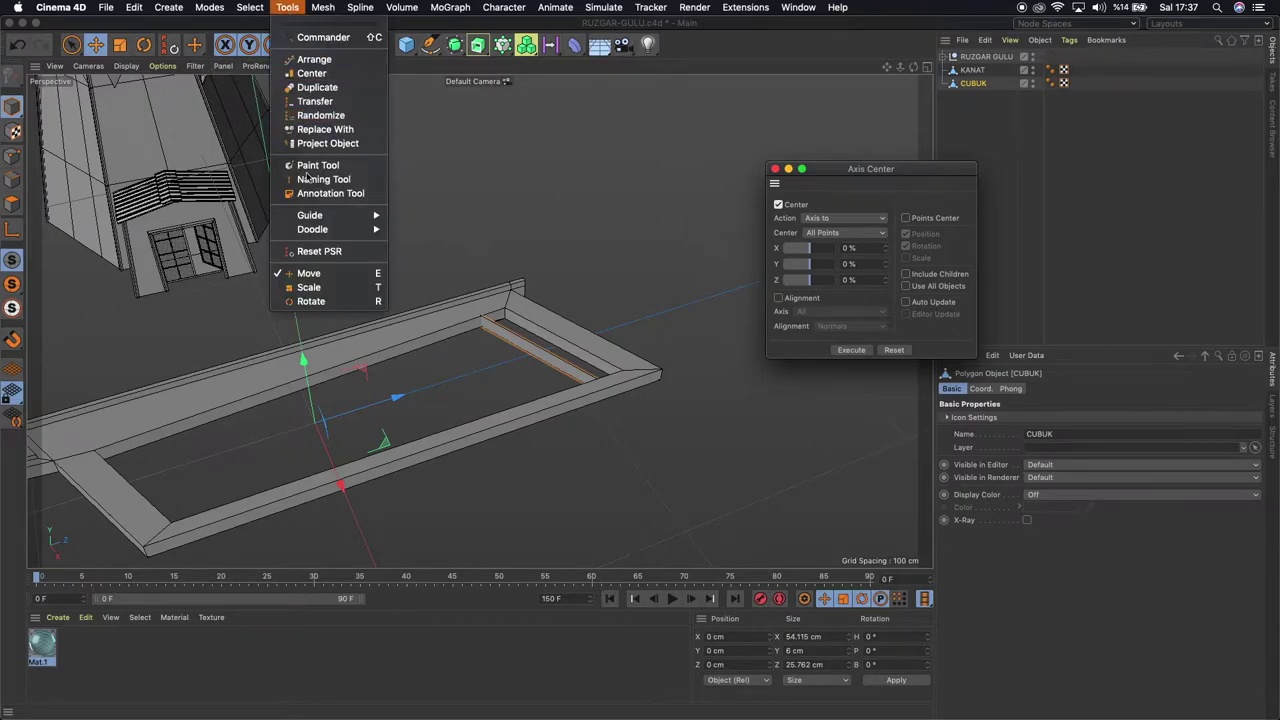
{"action": "left_click", "coordinate": [415, 55]}
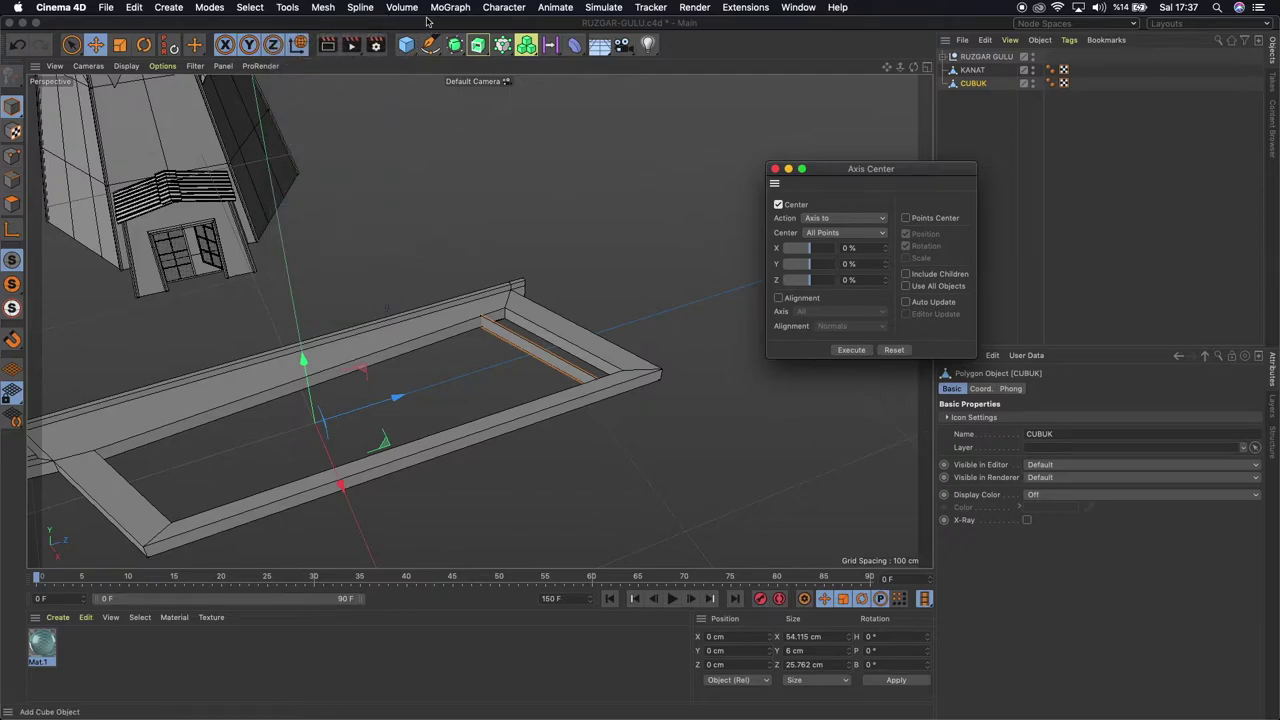
{"action": "left_click", "coordinate": [333, 8]}
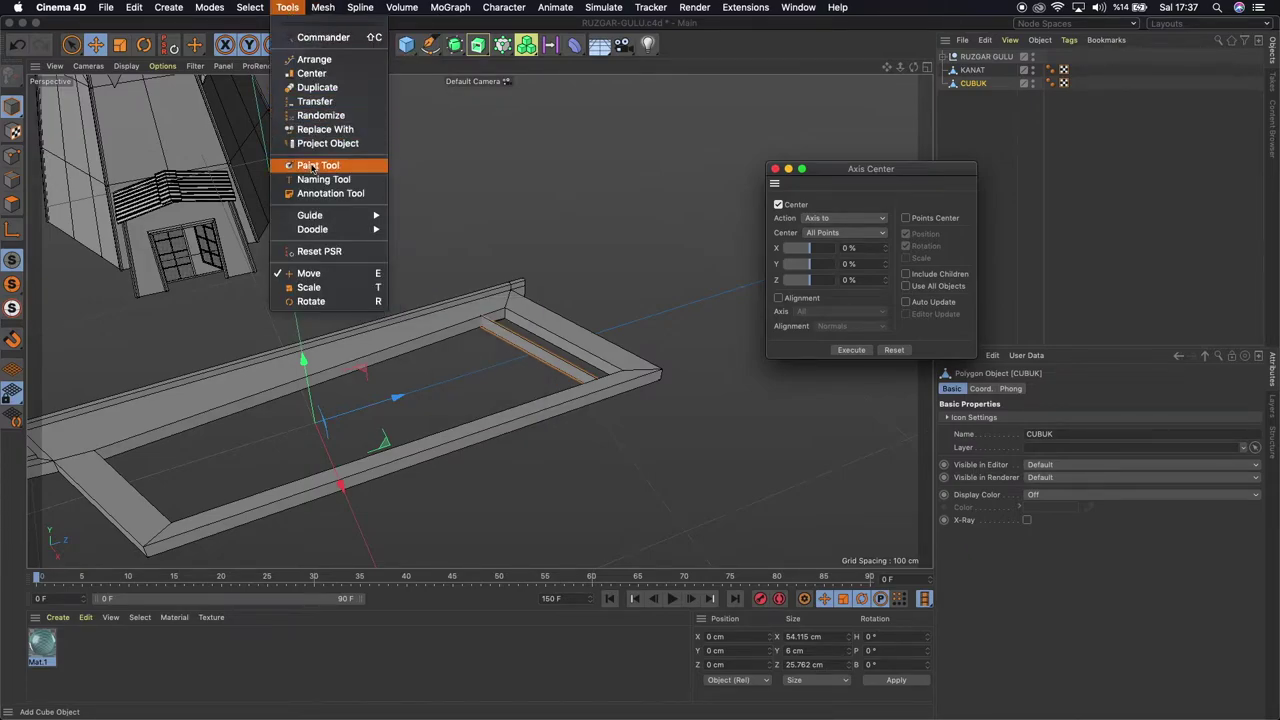
{"action": "key", "text": "Escape"}
{"action": "left_click_drag", "start_coordinate": [905, 170], "coordinate": [958, 161]}
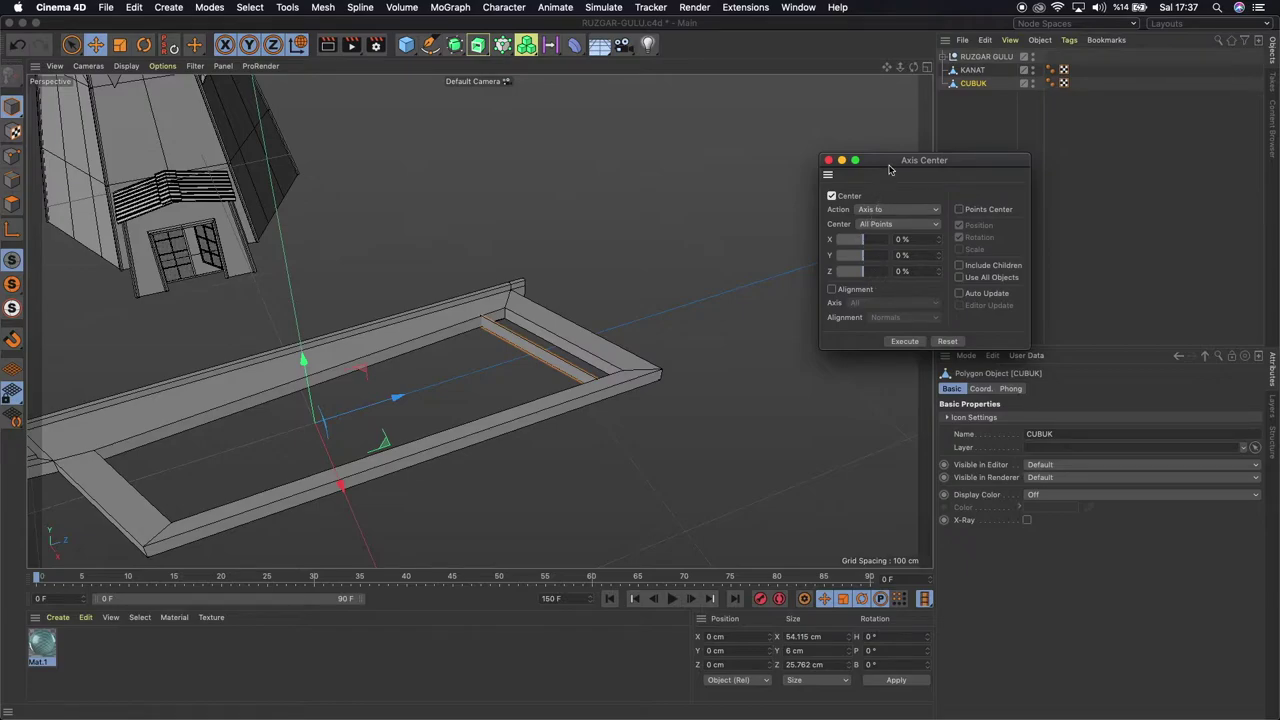
{"action": "left_click", "coordinate": [905, 342]}
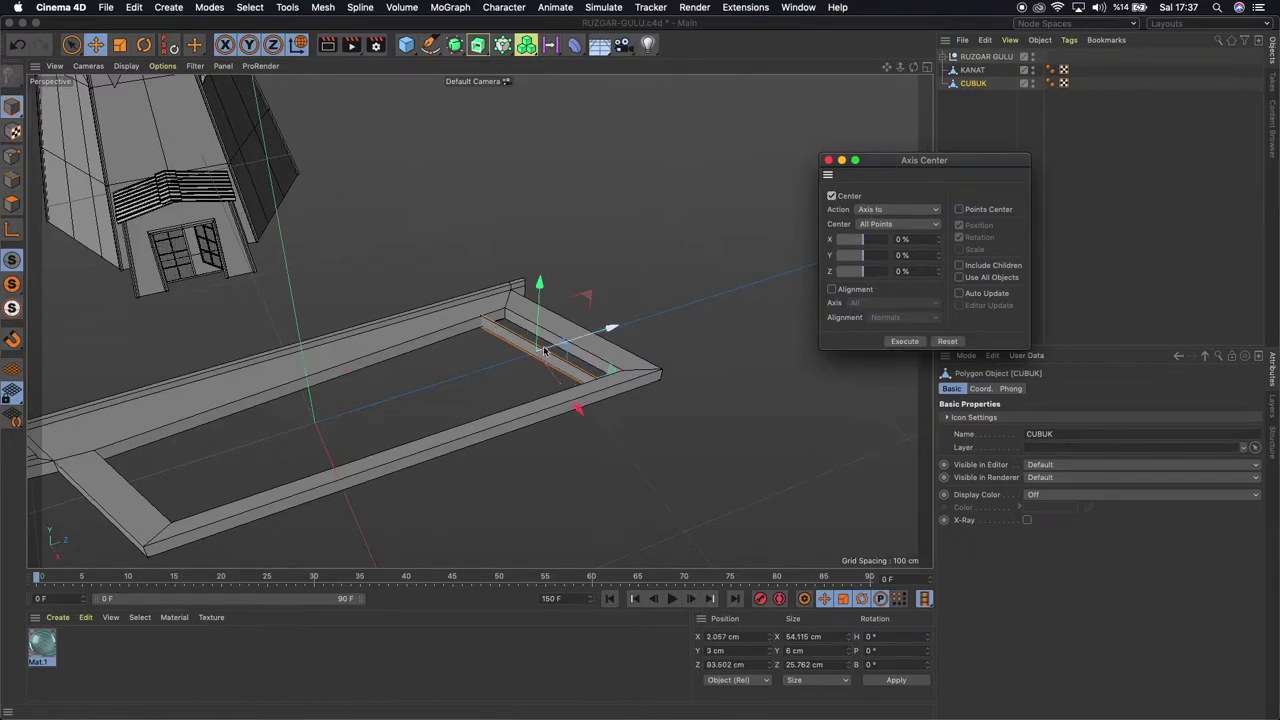
{"action": "left_click_drag", "start_coordinate": [609, 330], "coordinate": [396, 398]}
{"action": "left_click_drag", "start_coordinate": [880, 160], "coordinate": [842, 149]}
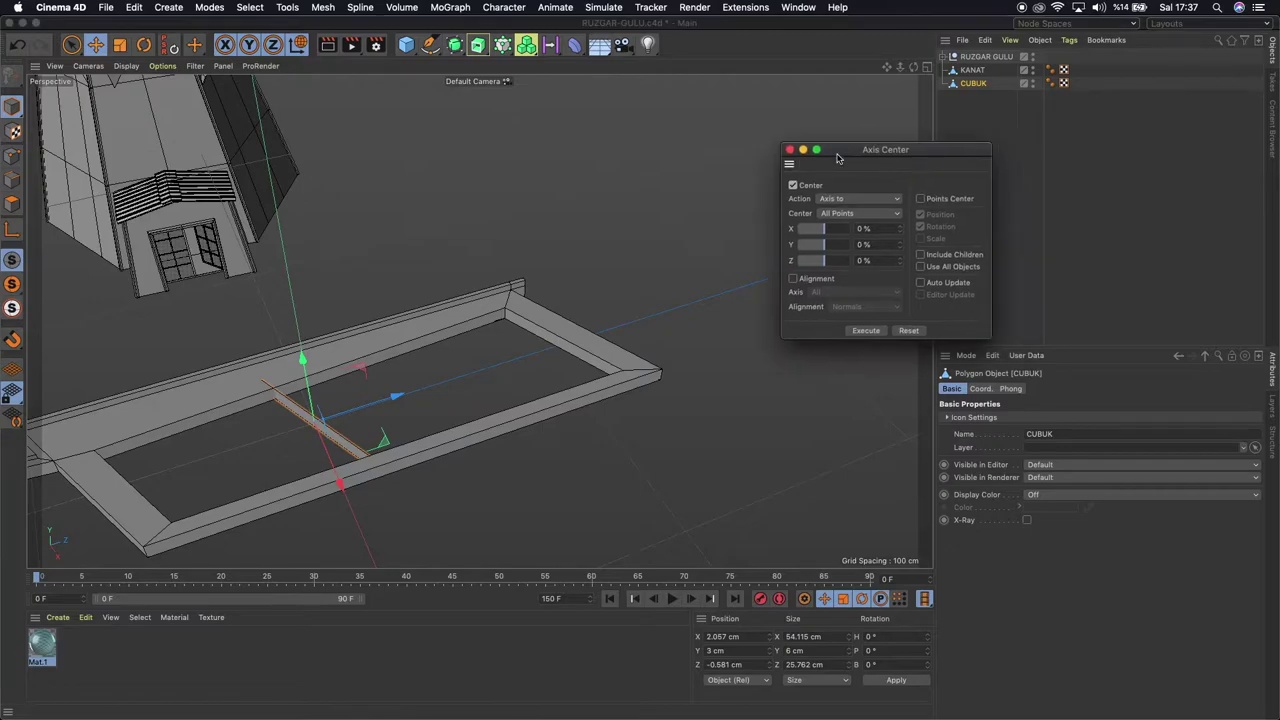
{"action": "left_click", "coordinate": [790, 150]}
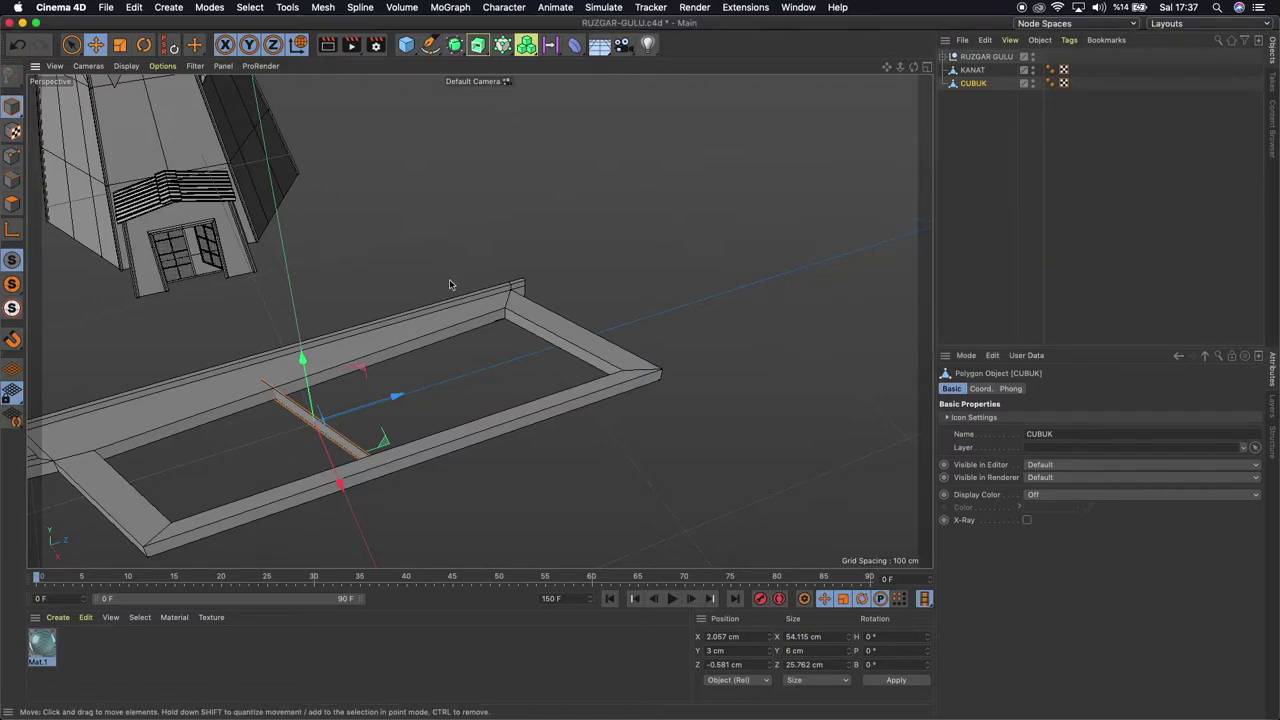
Resize the CUBUK crossbar to 8 cm tall and 56 cm wide in the Coordinates manager
{"action": "mouse_move", "coordinate": [886, 66]}
{"action": "left_mouse_down"}
{"action": "mouse_move", "coordinate": [479, 320]}
{"action": "mouse_move", "coordinate": [238, 233]}
{"action": "left_mouse_up"}
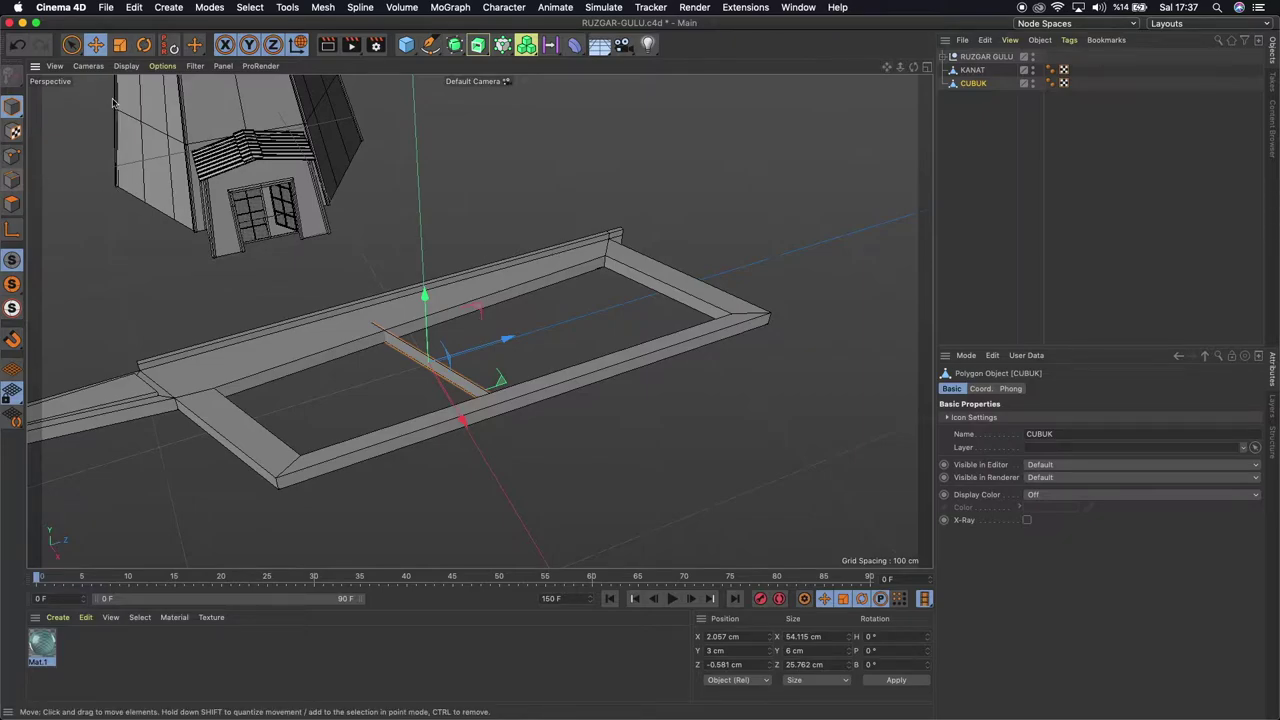
{"action": "left_click", "coordinate": [796, 651]}
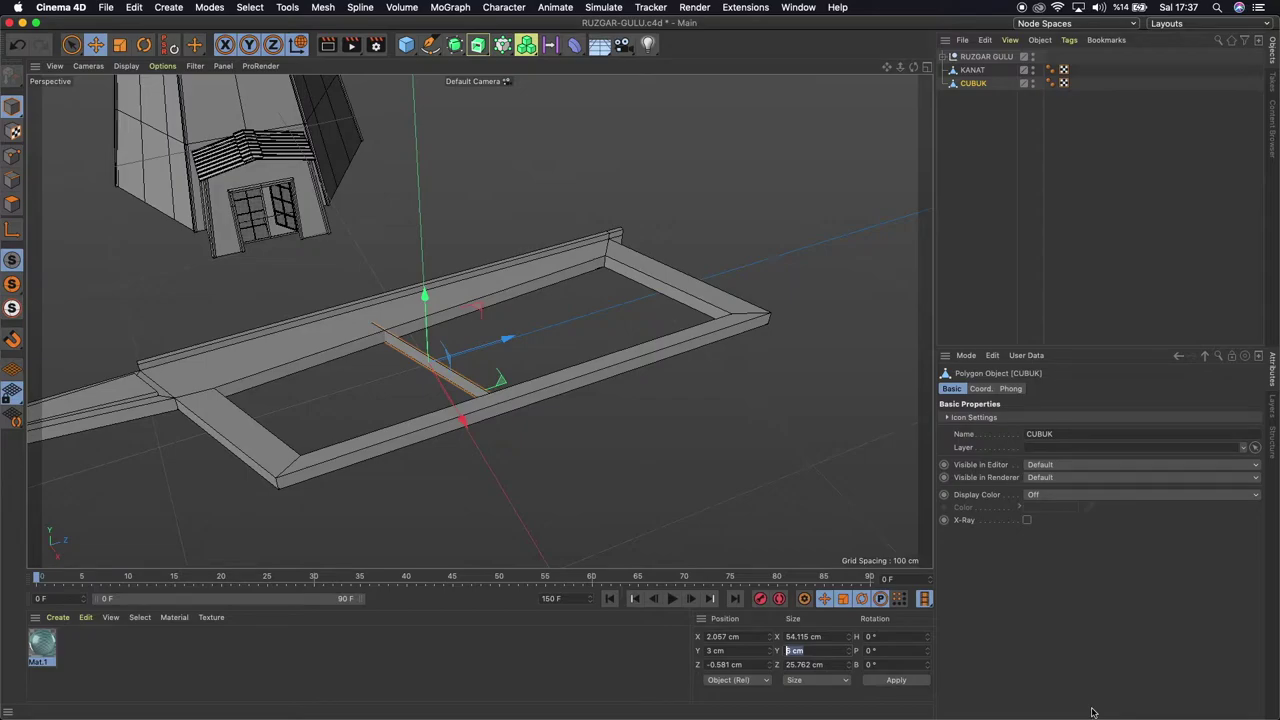
{"action": "type", "text": "7"}
{"action": "key", "text": "Return"}
{"action": "left_click", "coordinate": [821, 654]}
{"action": "type", "text": "8"}
{"action": "key", "text": "Return"}
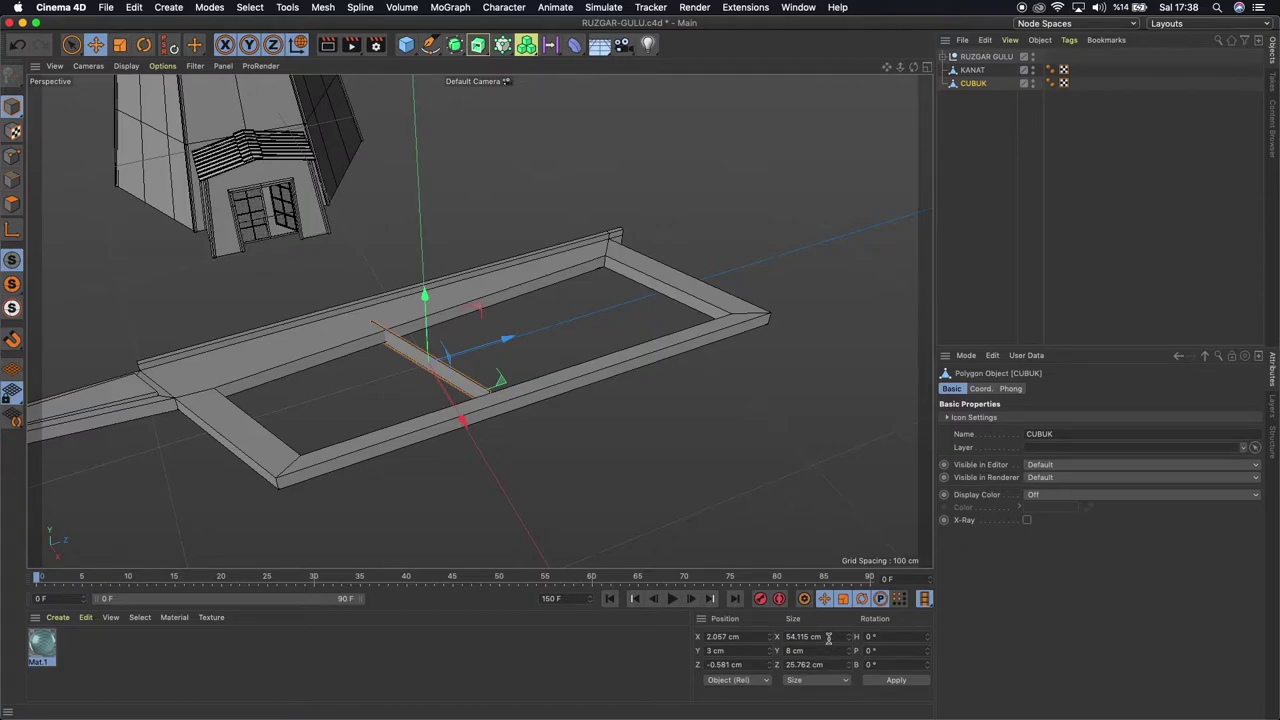
{"action": "left_click", "coordinate": [827, 637]}
{"action": "type", "text": "56"}
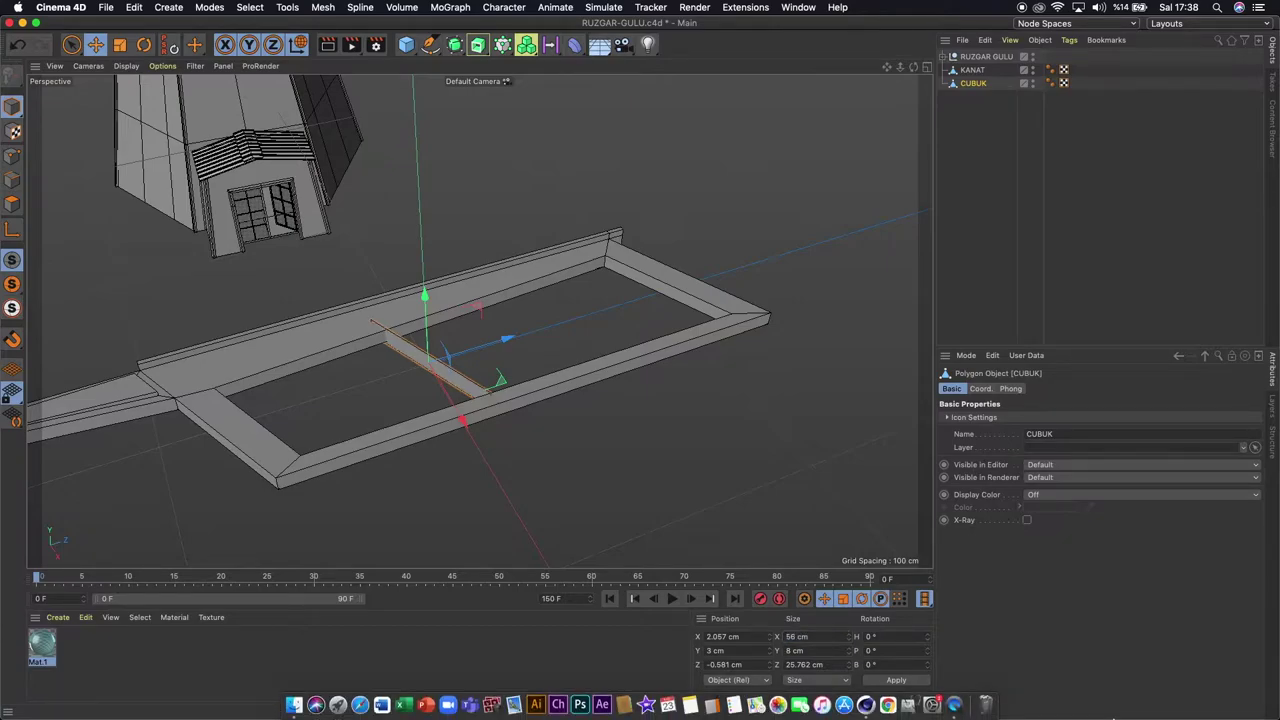
Make moves use the object's own coordinates and switch to the top view
{"action": "left_click_drag", "start_coordinate": [460, 318], "coordinate": [472, 320], "text": "alt"}
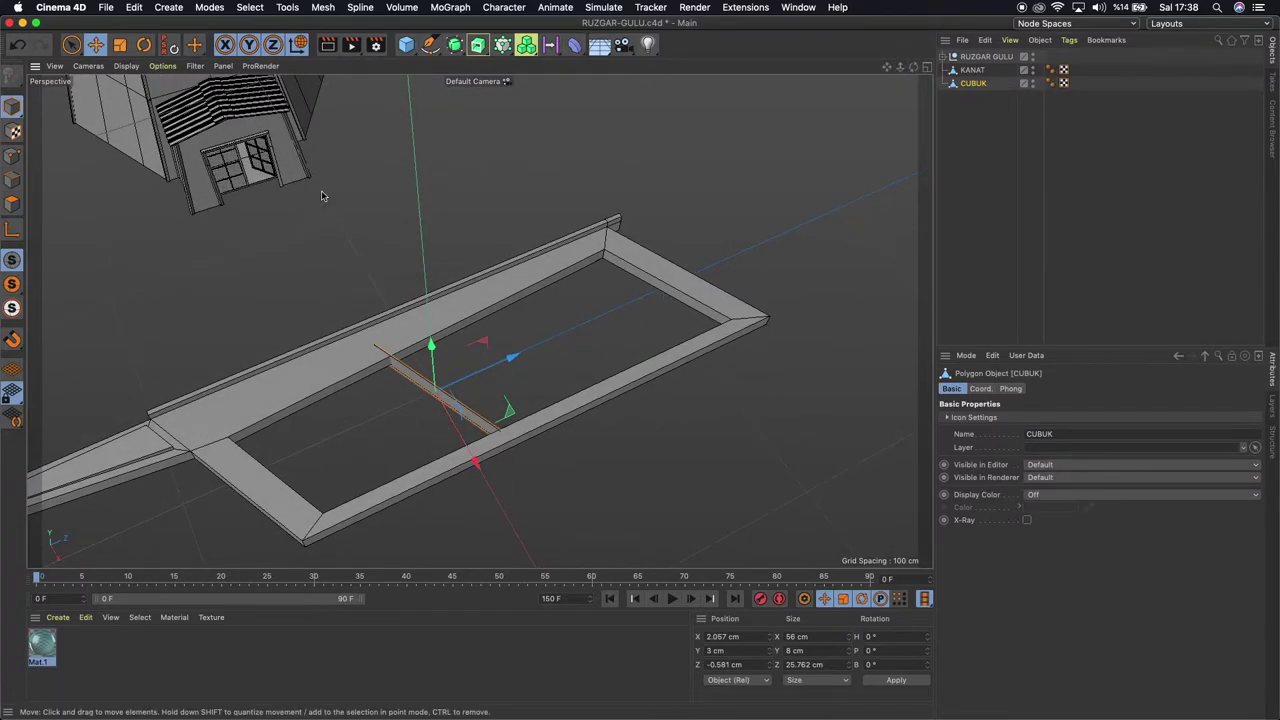
{"action": "left_click", "coordinate": [297, 46]}
{"action": "key", "text": "F2"}
Rotate the CUBUK crossbar's heading to about 24.5° in the top view
{"action": "scroll", "coordinate": [480, 312], "scroll_direction": "down", "scroll_amount": 2}
{"action": "scroll", "coordinate": [480, 312], "scroll_direction": "down", "scroll_amount": 3}
{"action": "scroll", "coordinate": [485, 305], "scroll_direction": "up", "scroll_amount": 2}
{"action": "scroll", "coordinate": [490, 300], "scroll_direction": "up", "scroll_amount": 5}
{"action": "scroll", "coordinate": [492, 297], "scroll_direction": "up", "scroll_amount": 2}
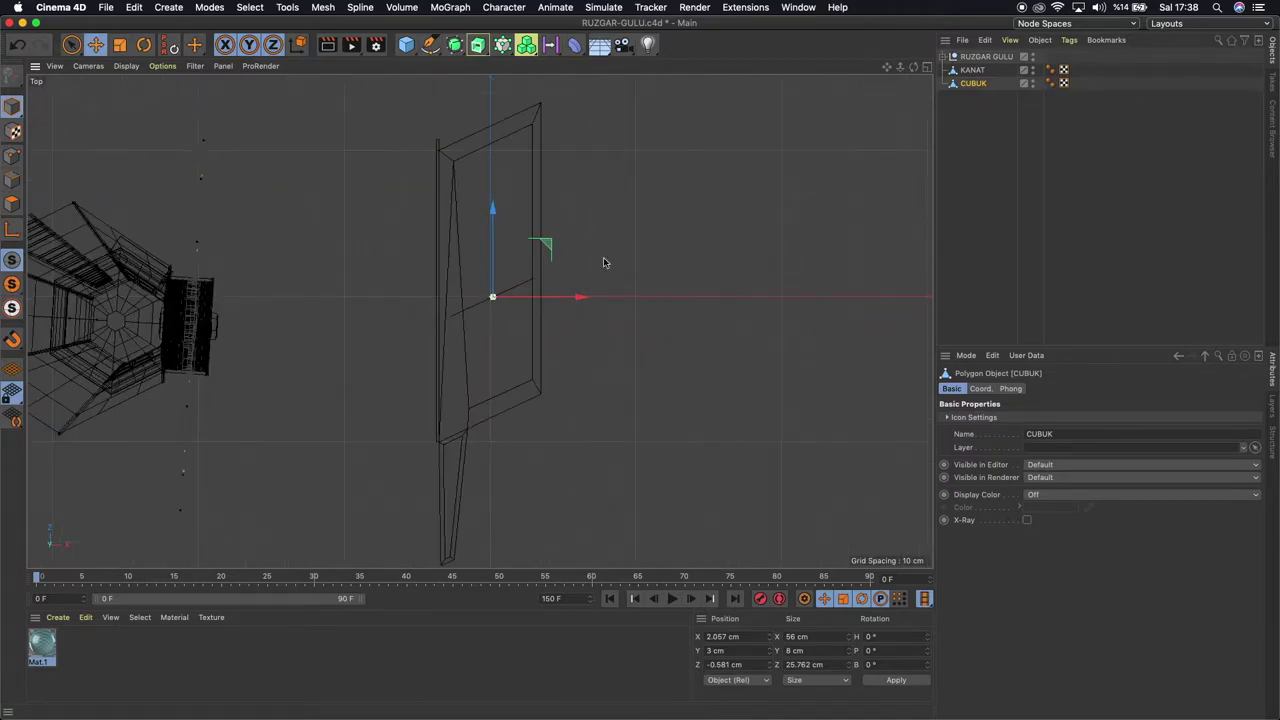
{"action": "scroll", "coordinate": [479, 321], "scroll_direction": "up", "scroll_amount": 2}
{"action": "middle_click_drag", "start_coordinate": [479, 321], "coordinate": [474, 341]}
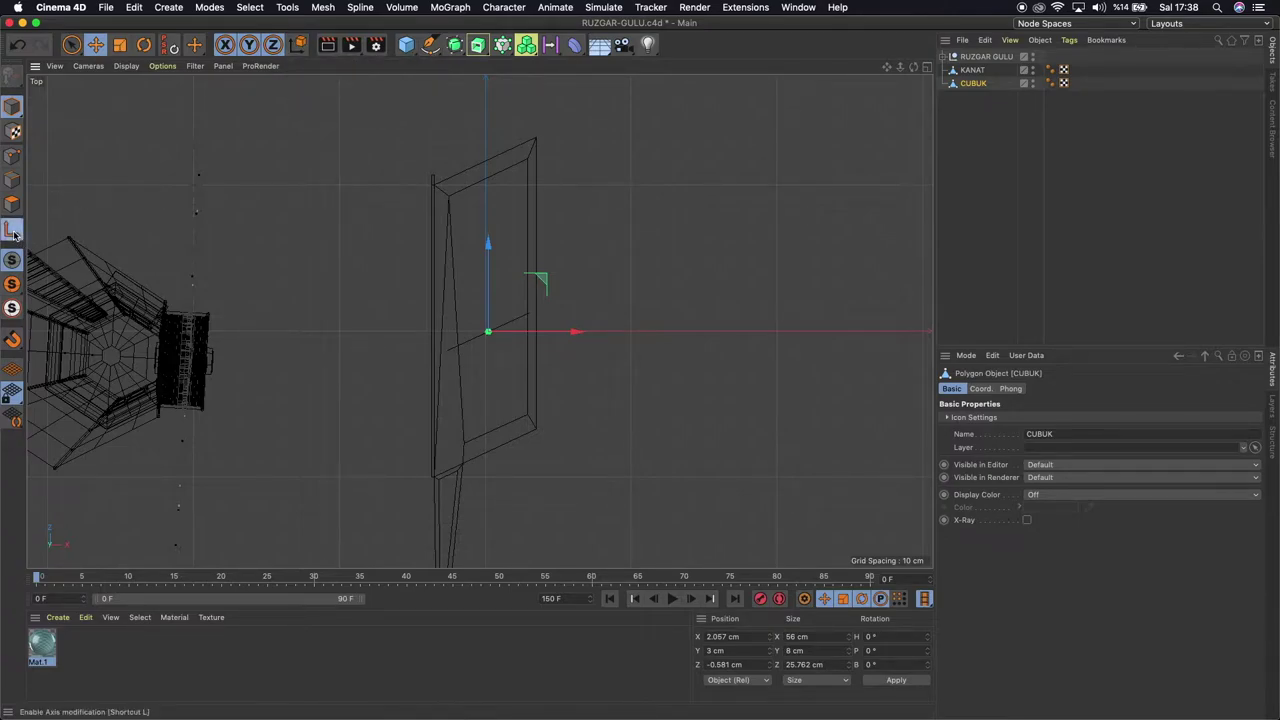
{"action": "left_click", "coordinate": [13, 231]}
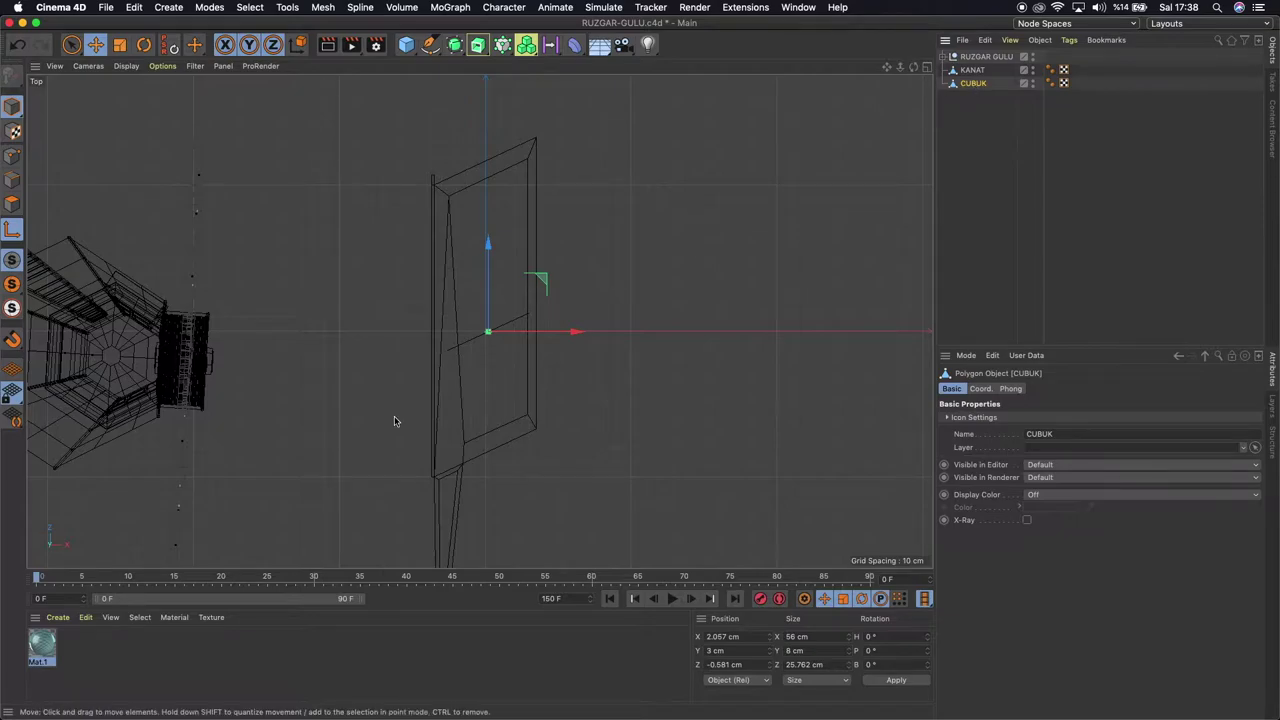
{"action": "left_click", "coordinate": [143, 44]}
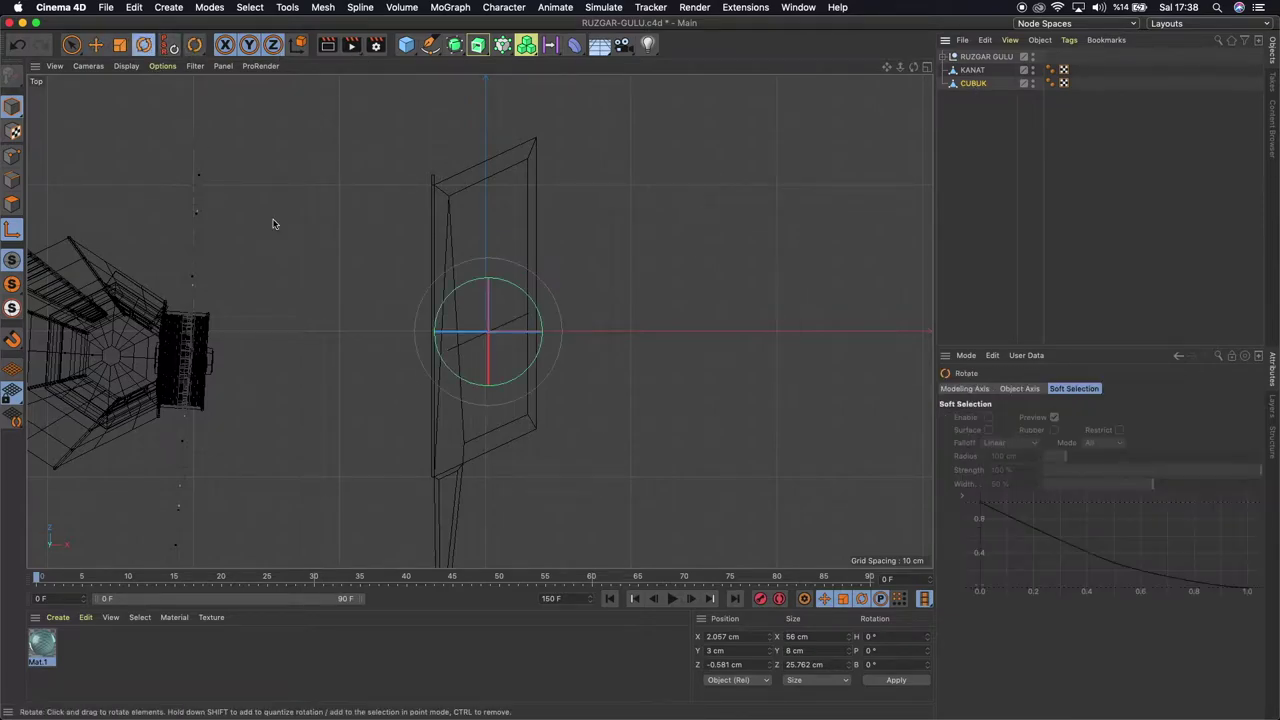
{"action": "left_click_drag", "start_coordinate": [535, 311], "coordinate": [523, 283]}
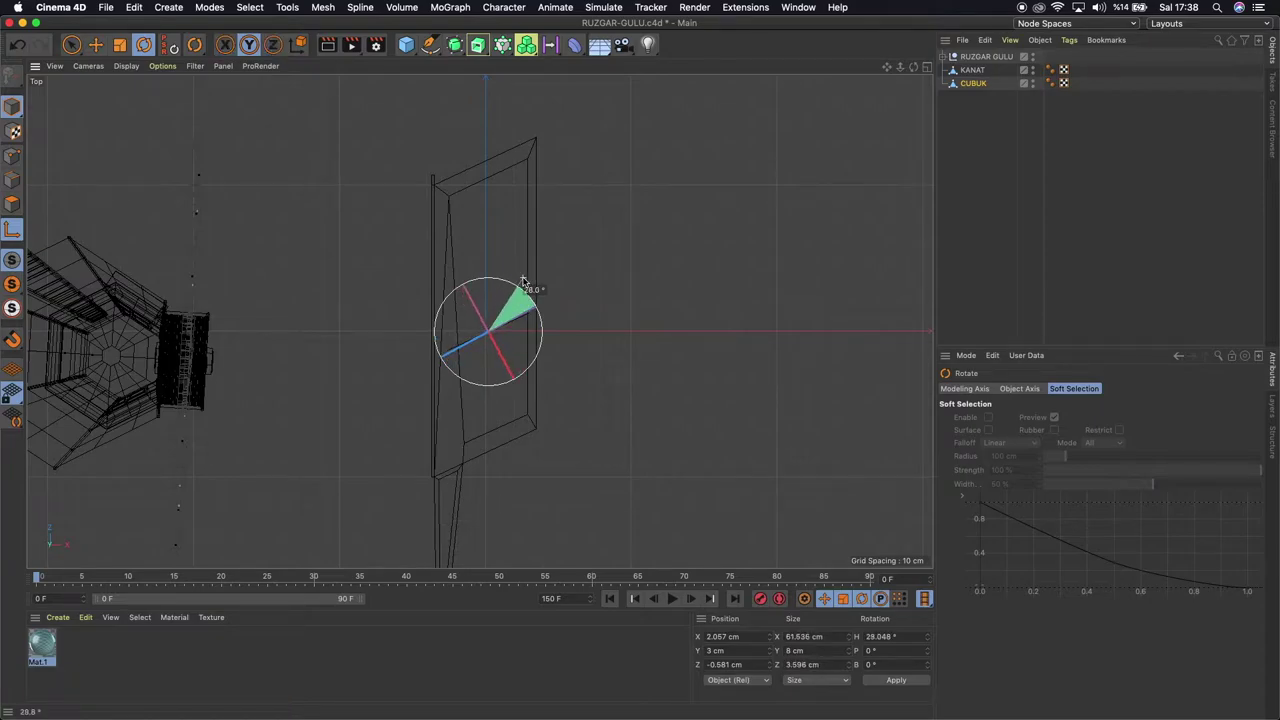
{"action": "scroll", "coordinate": [512, 328], "scroll_direction": "up", "scroll_amount": 3}
{"action": "scroll", "coordinate": [511, 327], "scroll_direction": "up", "scroll_amount": 3}
{"action": "scroll", "coordinate": [511, 327], "scroll_direction": "up", "scroll_amount": 3}
{"action": "left_click_drag", "start_coordinate": [444, 369], "coordinate": [443, 364]}
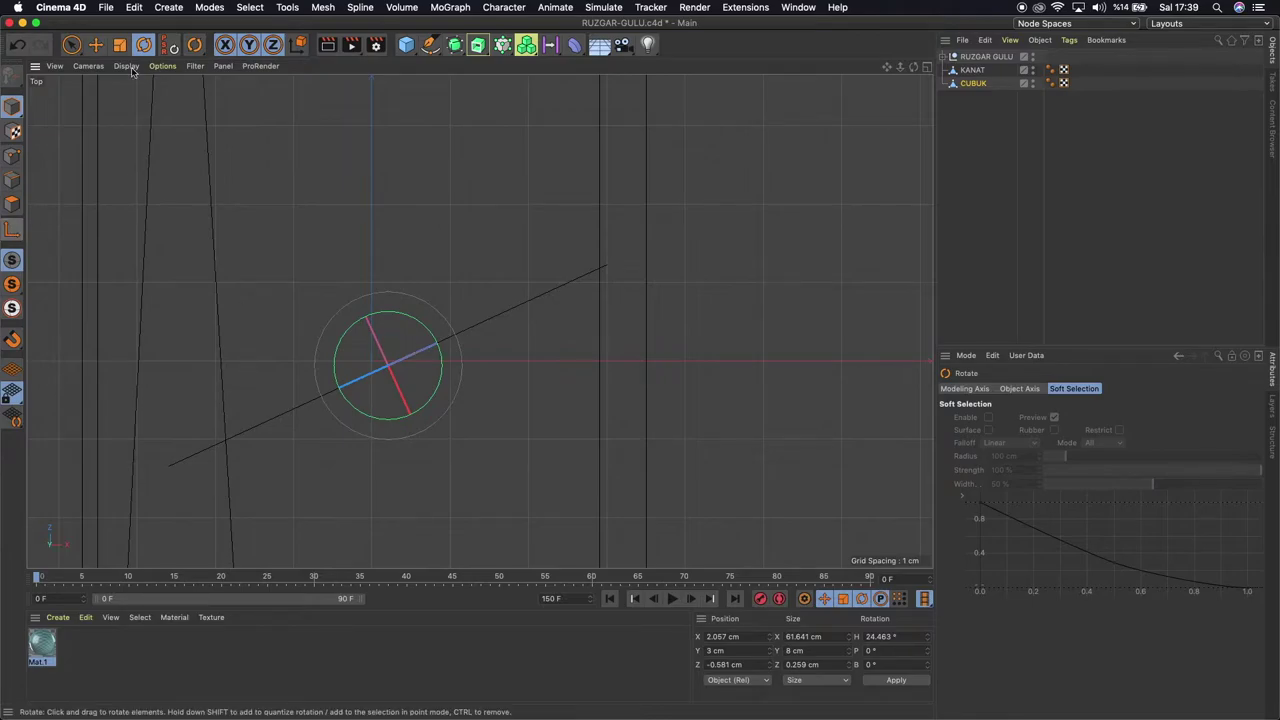
Slide the angled crossbar along X into place and return to the perspective view
{"action": "left_click", "coordinate": [95, 44]}
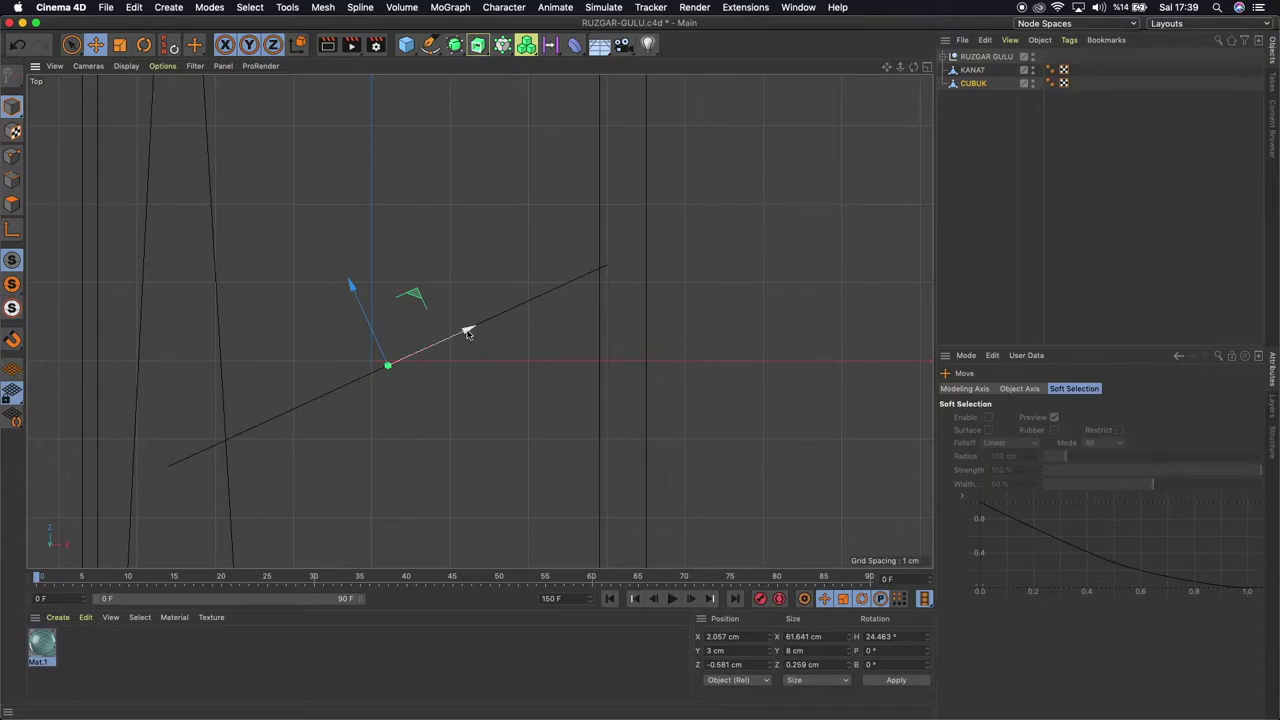
{"action": "left_click_drag", "start_coordinate": [467, 331], "coordinate": [486, 320]}
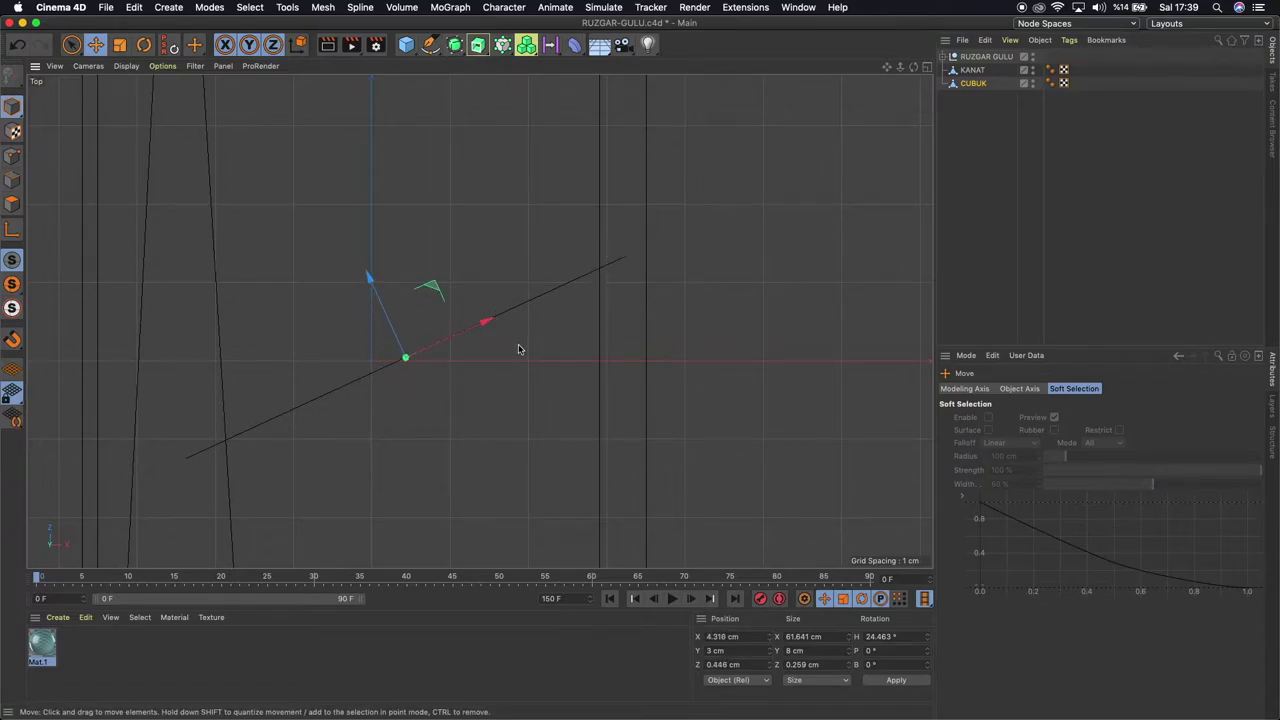
{"action": "key", "text": "F1"}
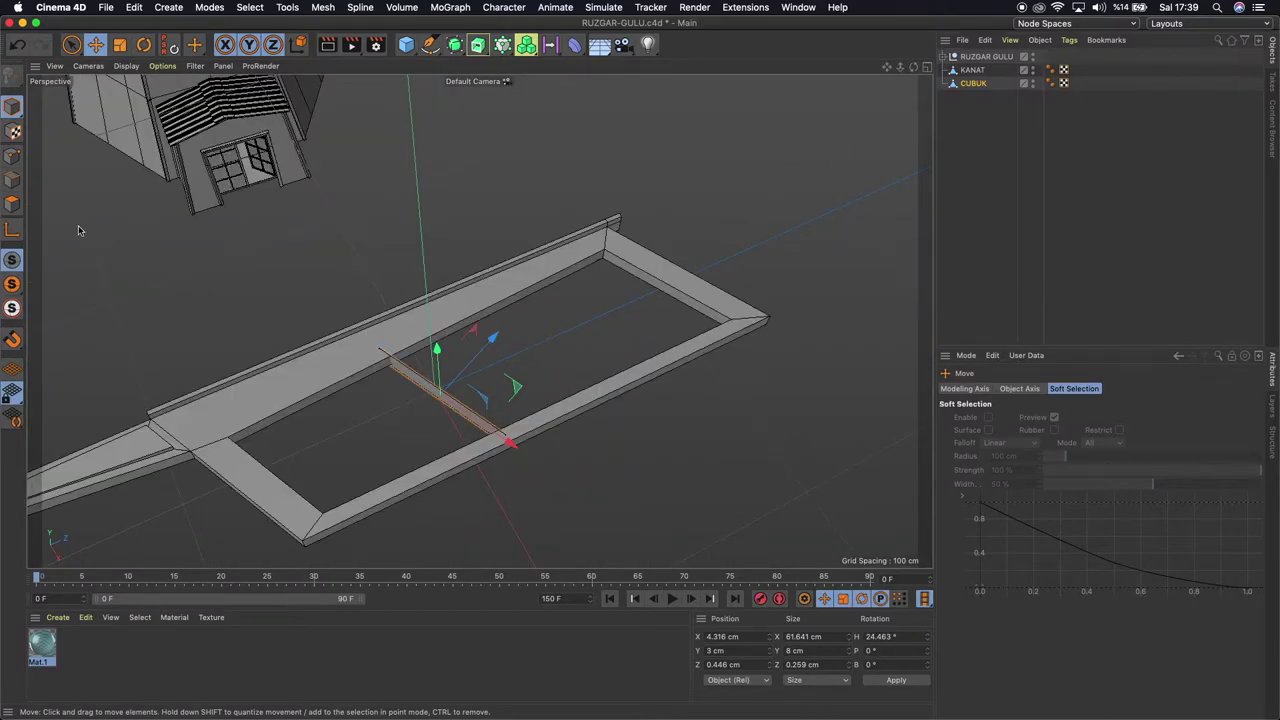
{"action": "left_click", "coordinate": [12, 203]}
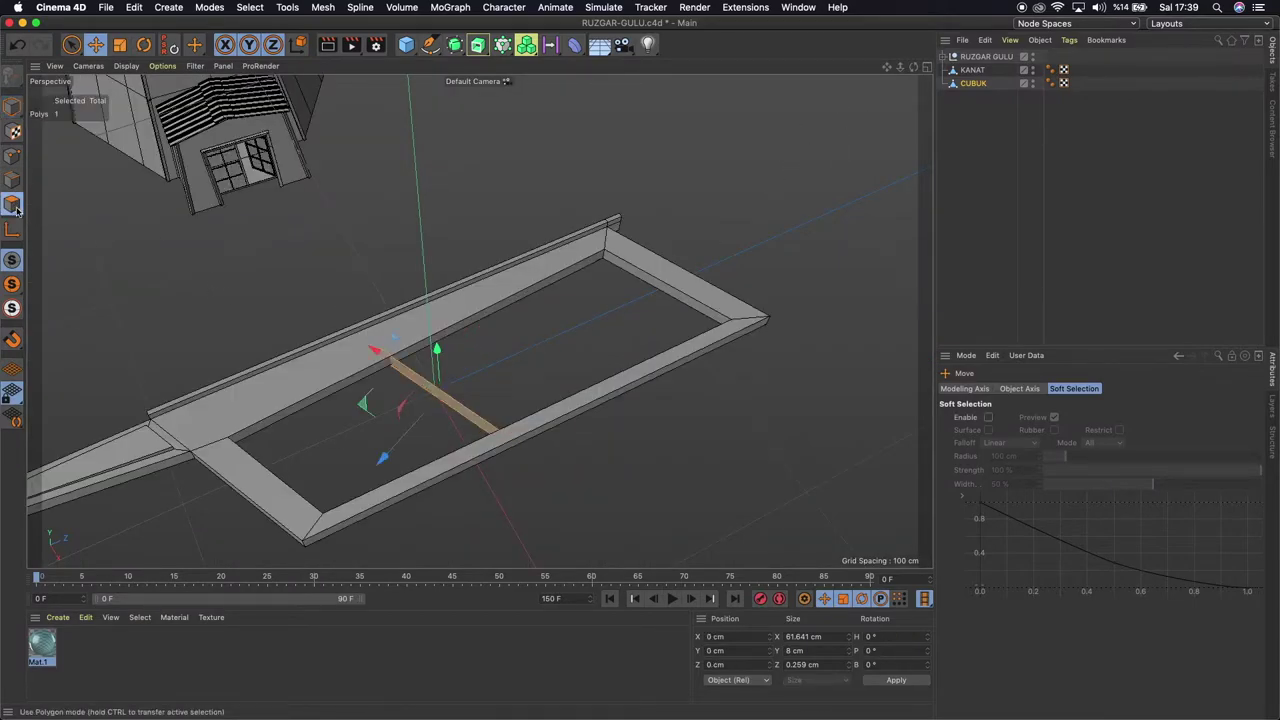
Extrude the CUBUK crossbar face by 2 cm with Create Caps enabled
{"action": "right_click", "coordinate": [660, 232]}
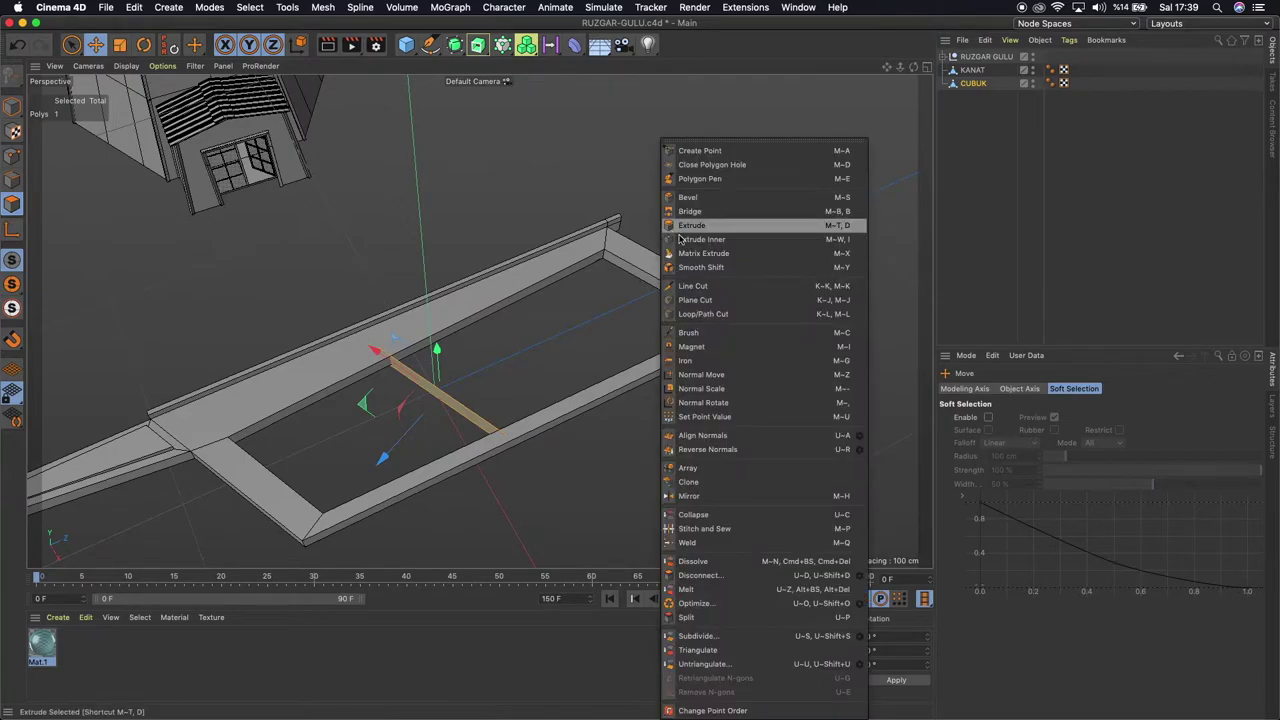
{"action": "left_click", "coordinate": [743, 225]}
{"action": "left_click", "coordinate": [1137, 473]}
{"action": "left_click", "coordinate": [1040, 431]}
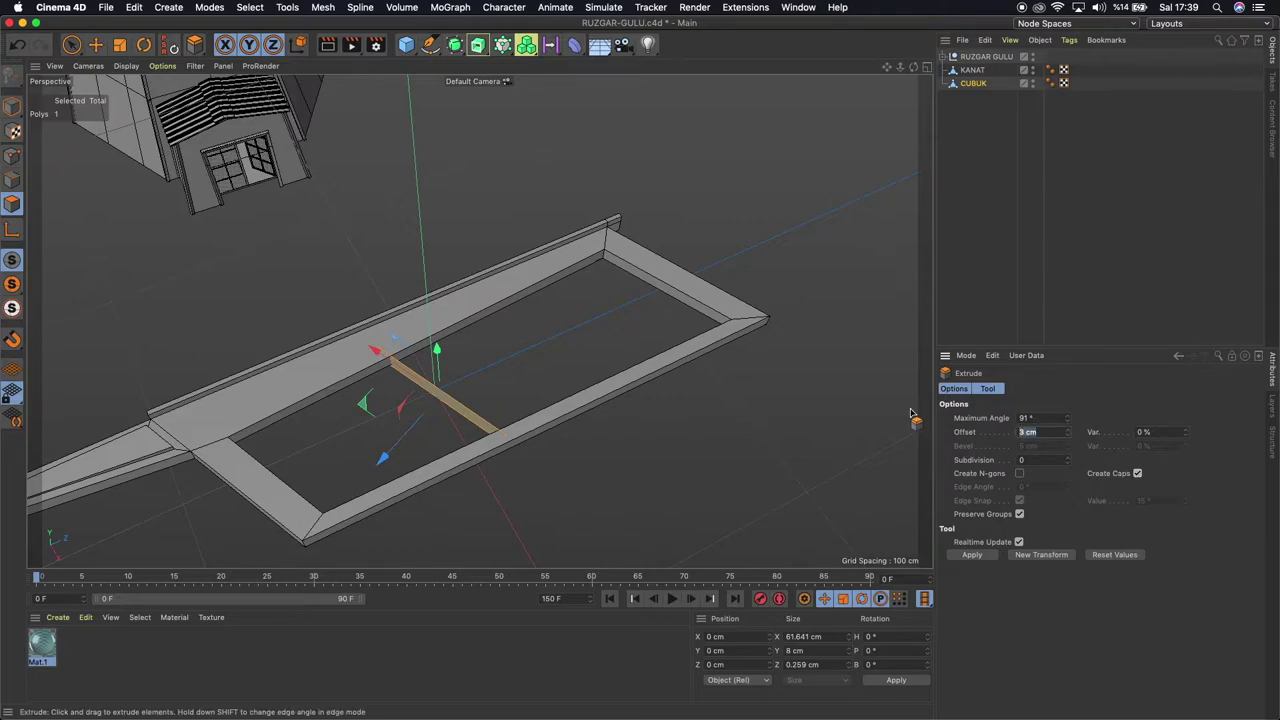
{"action": "key", "text": "Return"}
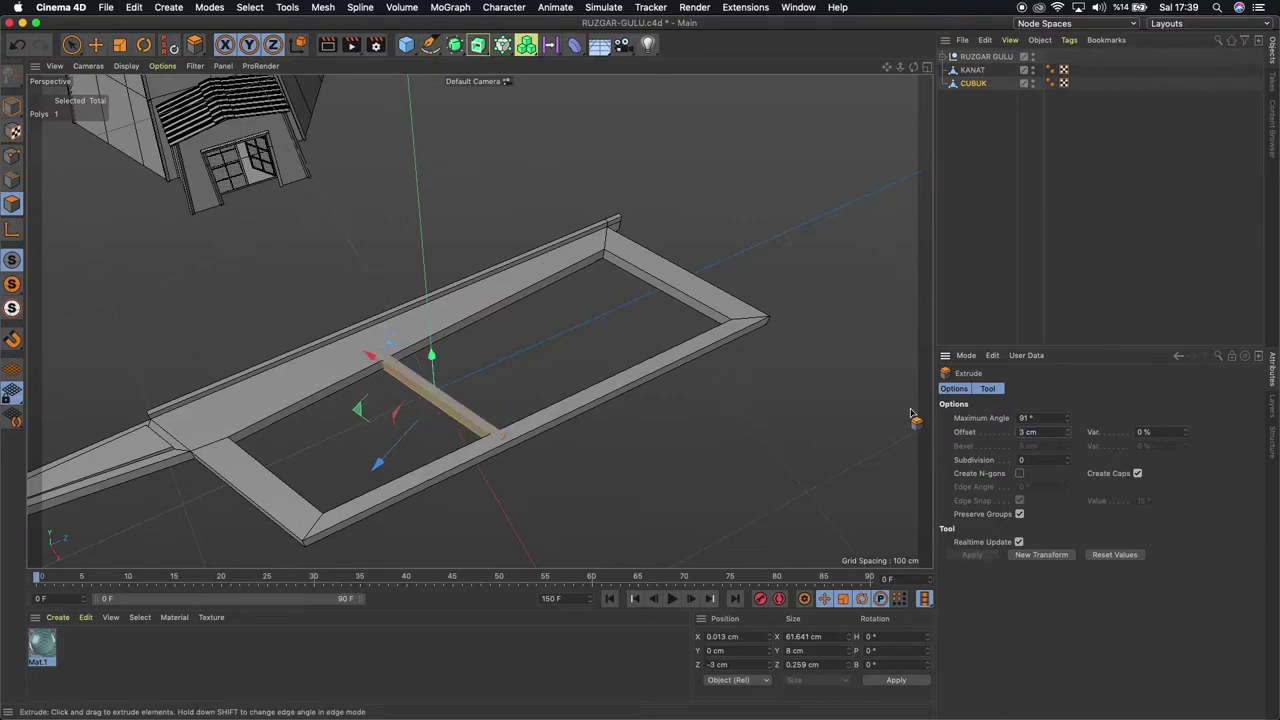
{"action": "scroll", "coordinate": [823, 381], "scroll_direction": "down", "scroll_amount": 2}
{"action": "scroll", "coordinate": [823, 381], "scroll_direction": "down", "scroll_amount": 2}
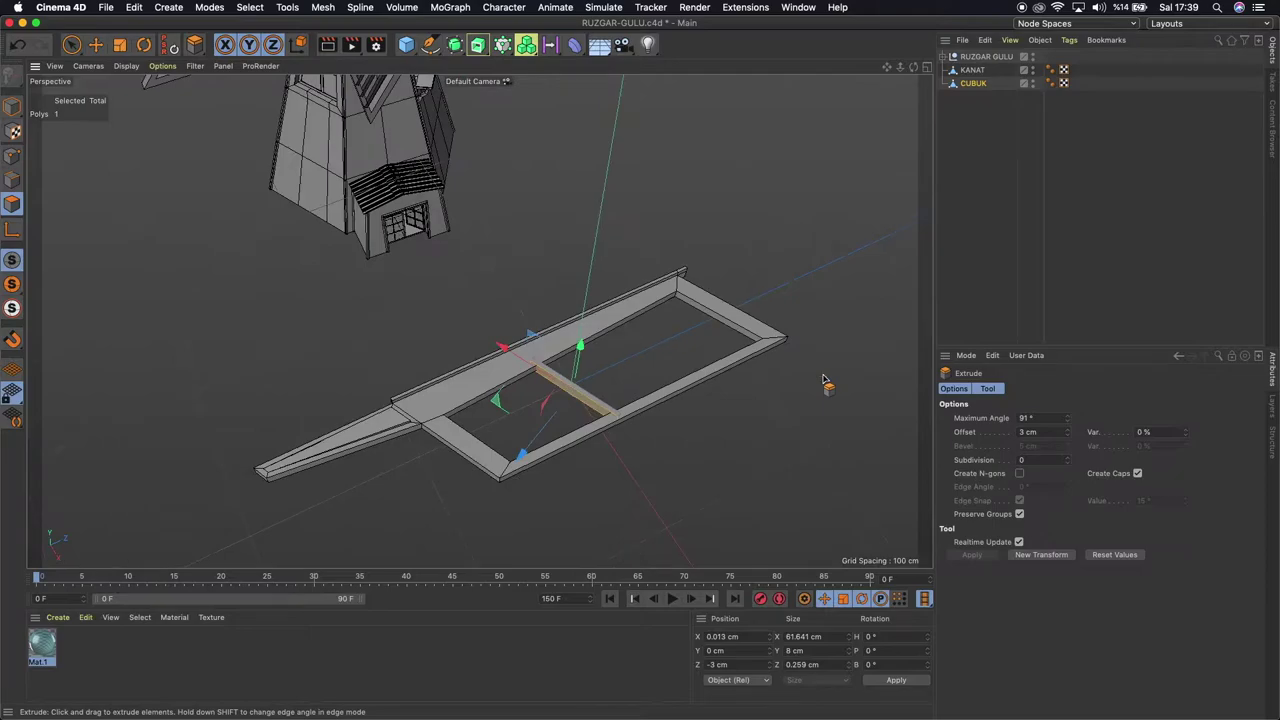
{"action": "scroll", "coordinate": [823, 381], "scroll_direction": "down", "scroll_amount": 2}
{"action": "scroll", "coordinate": [823, 381], "scroll_direction": "up", "scroll_amount": 2}
{"action": "scroll", "coordinate": [823, 381], "scroll_direction": "up", "scroll_amount": 2}
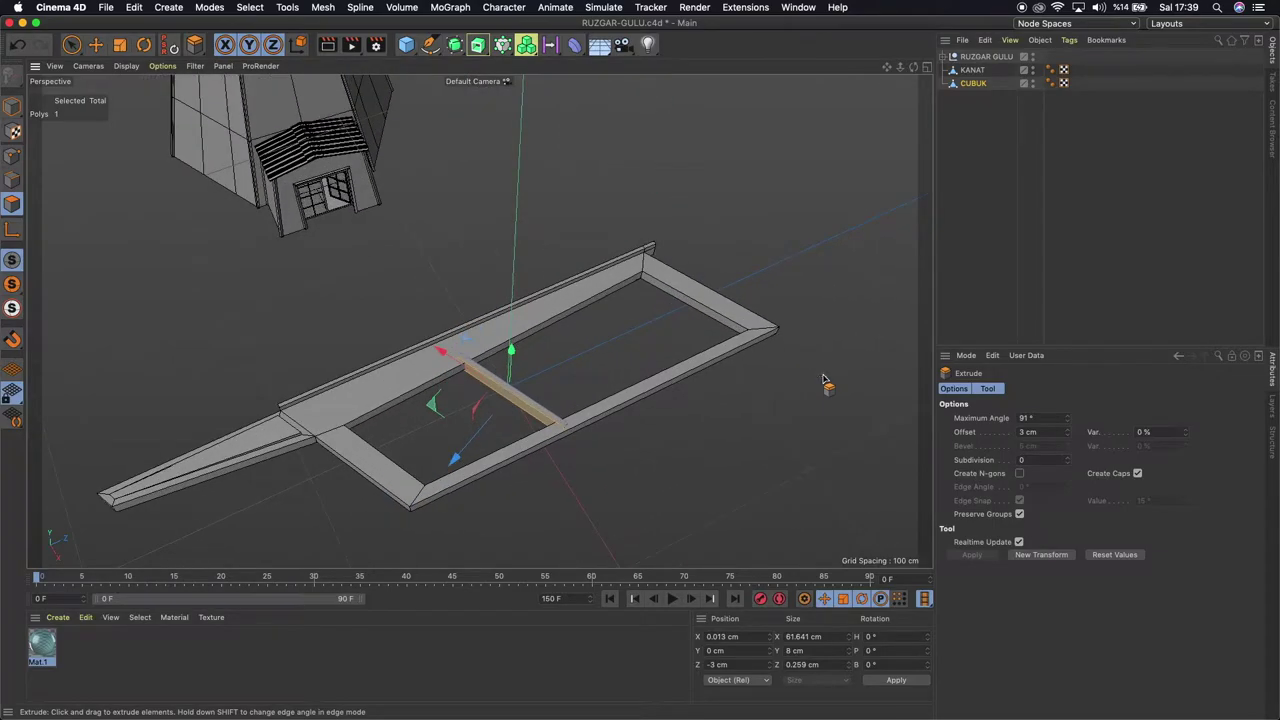
{"action": "scroll", "coordinate": [823, 381], "scroll_direction": "up", "scroll_amount": 2}
{"action": "double_click", "coordinate": [1037, 431]}
{"action": "type", "text": "2"}
{"action": "key", "text": "Return"}
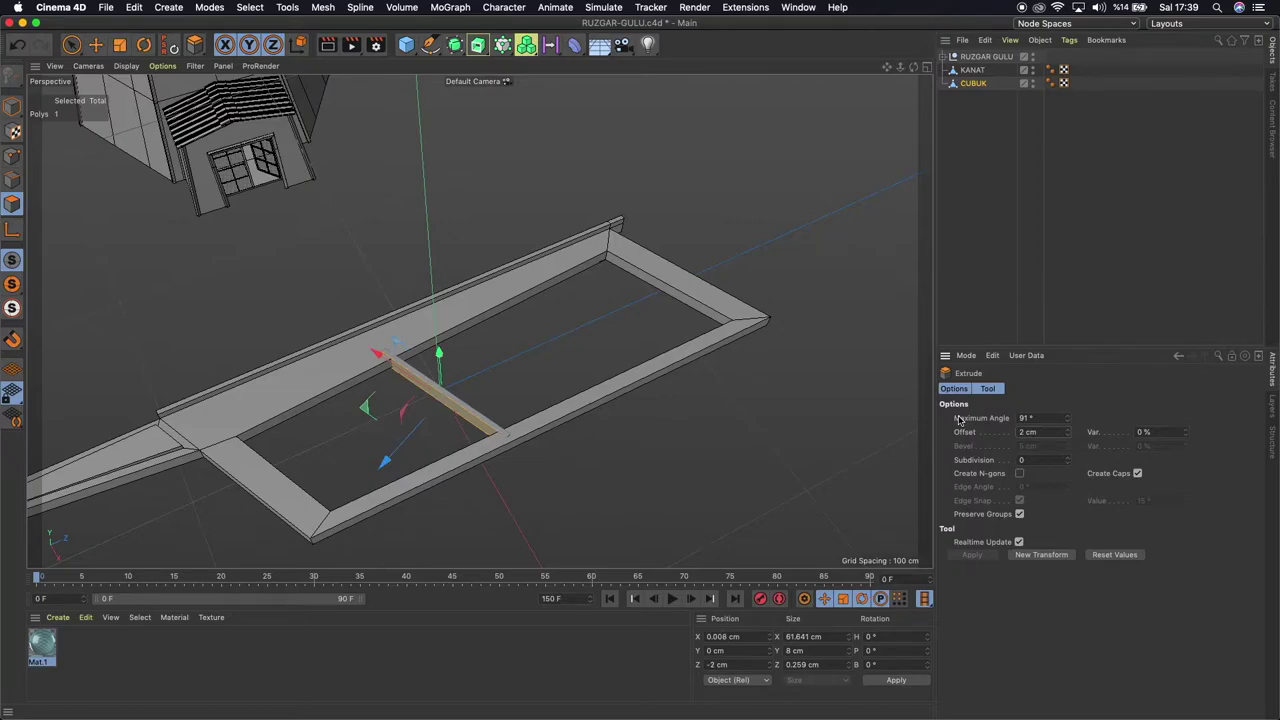
Return to the Move tool and whole-object Model mode
{"action": "left_click", "coordinate": [95, 44]}
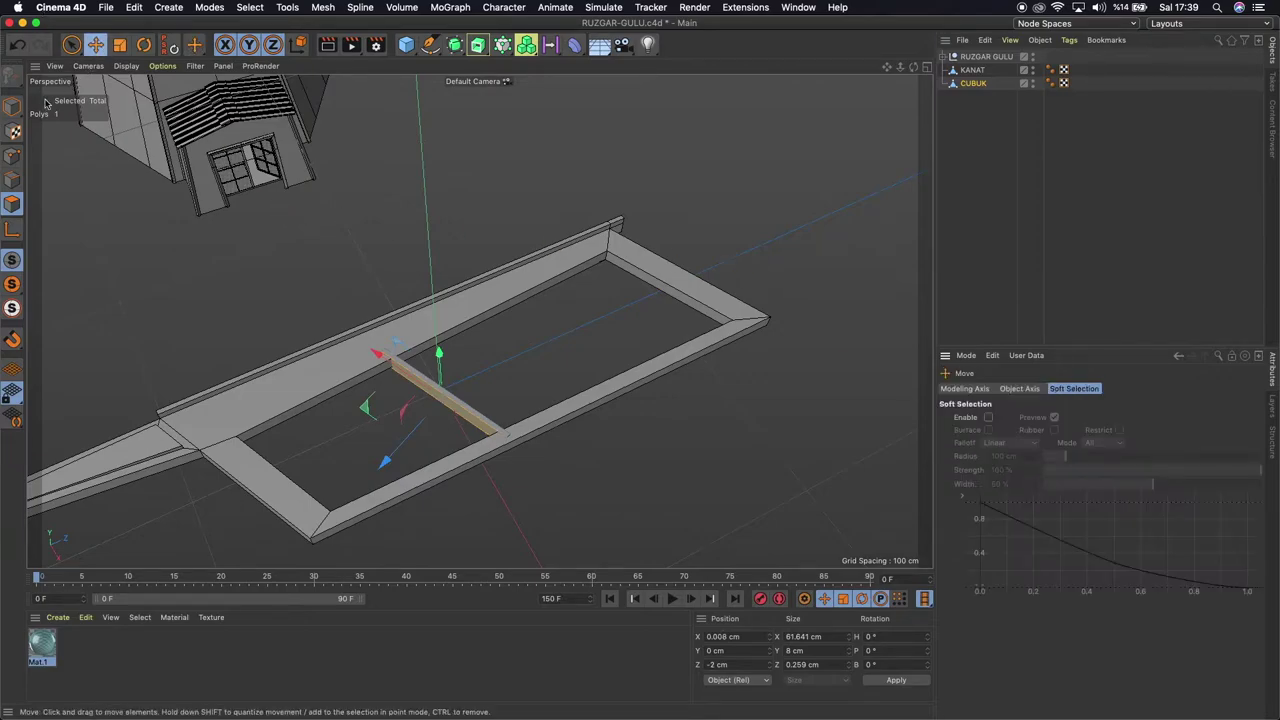
{"action": "left_click", "coordinate": [12, 107]}
{"action": "left_click_drag", "start_coordinate": [913, 67], "coordinate": [914, 68]}
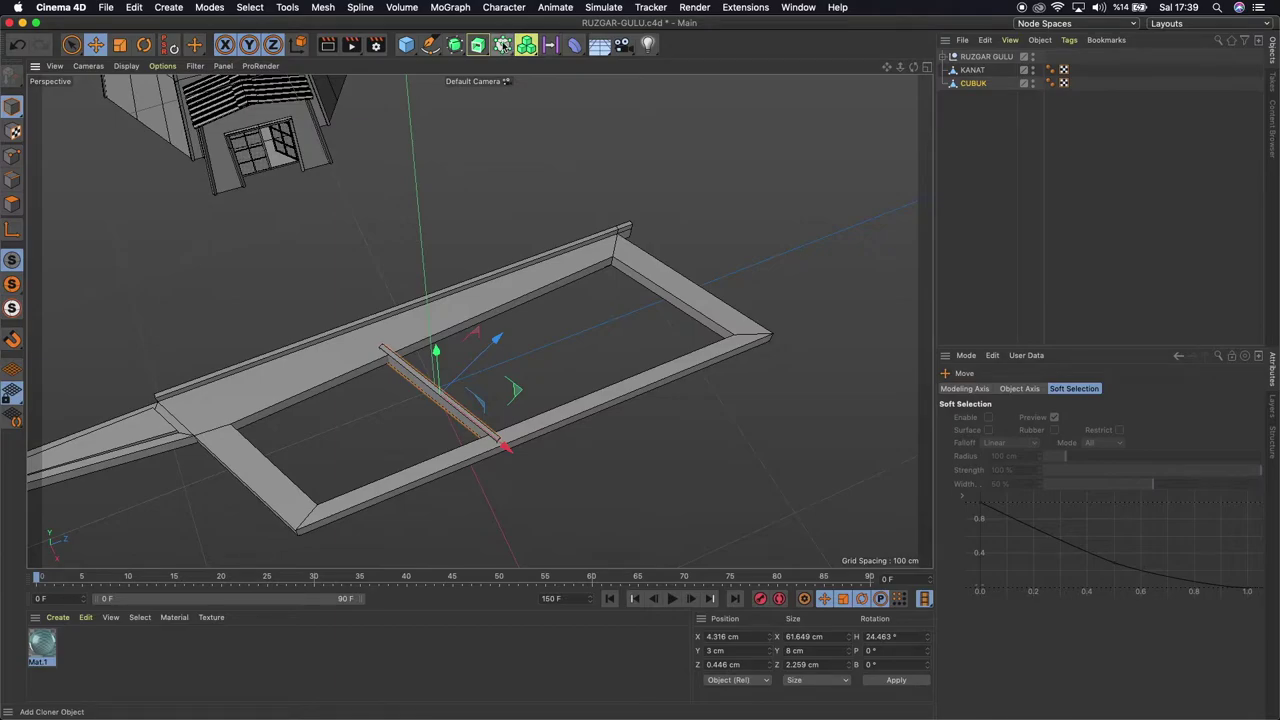
{"action": "left_click", "coordinate": [526, 45]}
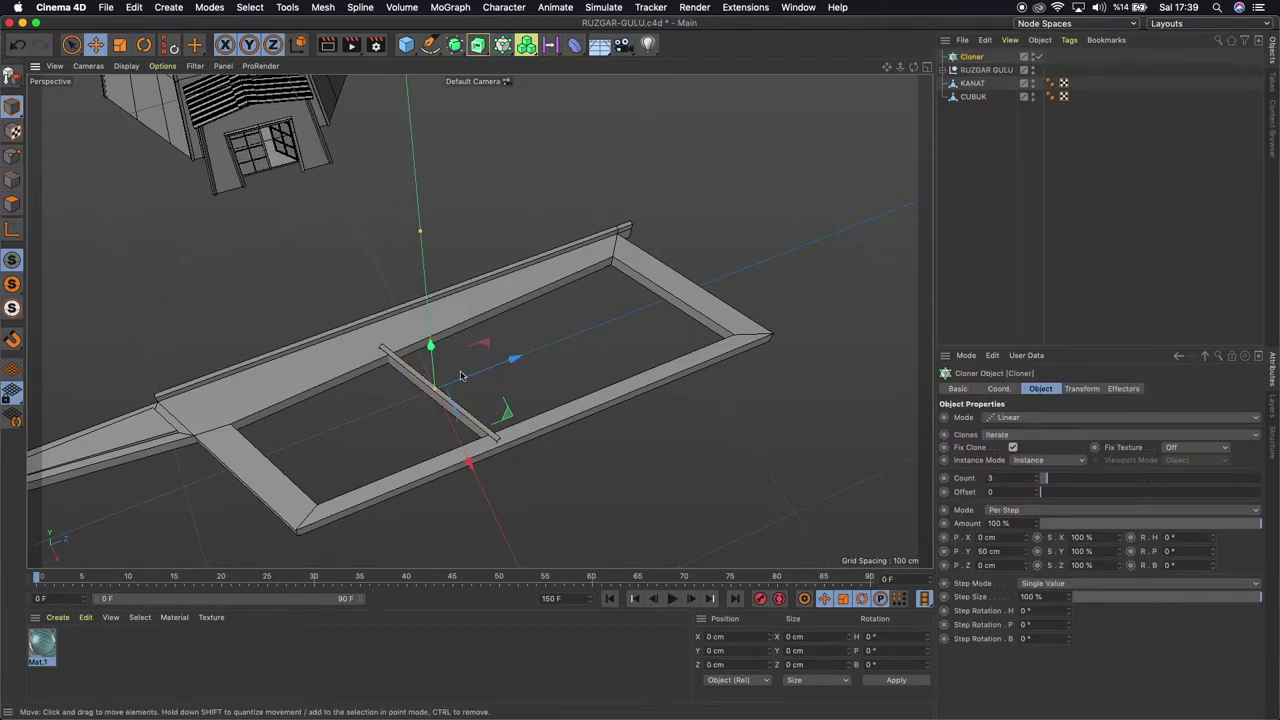
Rename the new cloner to CUBUK and nest the CUBUK crossbar inside it as a child
{"action": "double_click", "coordinate": [972, 57]}
{"action": "key", "text": "BackSpace"}
{"action": "type", "text": "KANAT"}
{"action": "key", "text": "Return"}
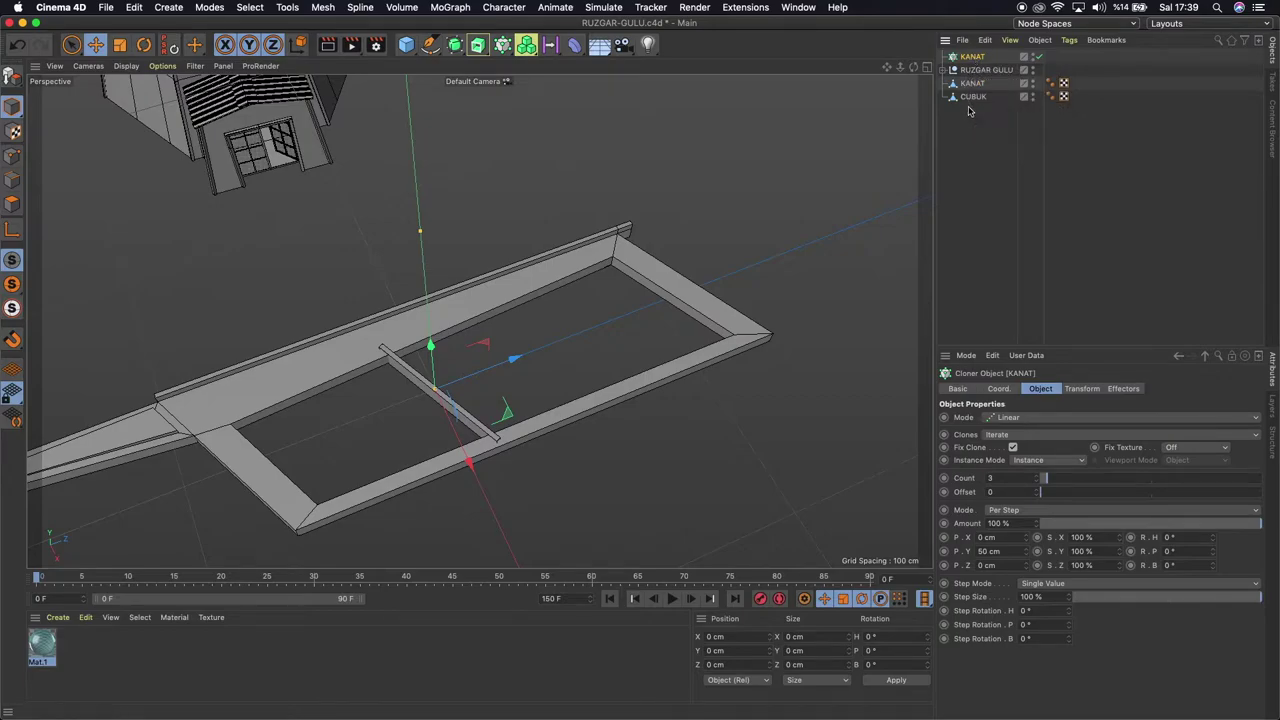
{"action": "double_click", "coordinate": [971, 57]}
{"action": "key", "text": "BackSpace"}
{"action": "type", "text": "CUBUK"}
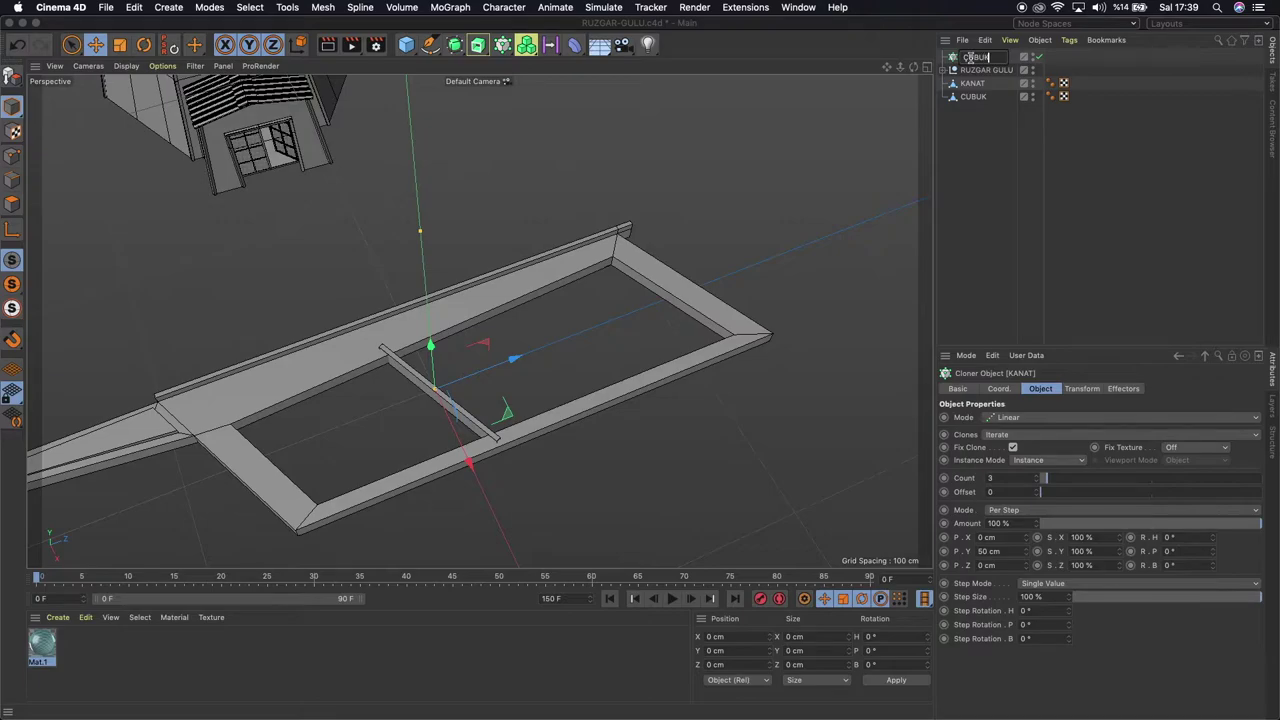
{"action": "key", "text": "Return"}
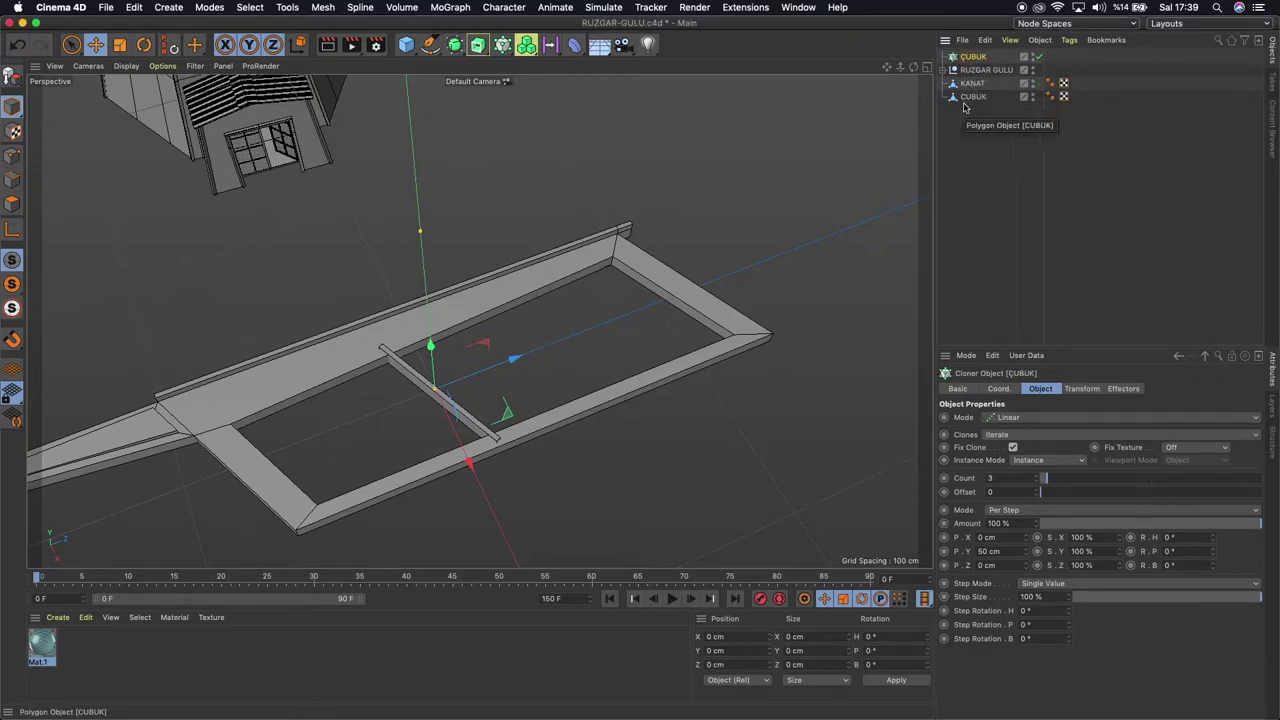
{"action": "left_click_drag", "start_coordinate": [975, 98], "coordinate": [973, 57]}
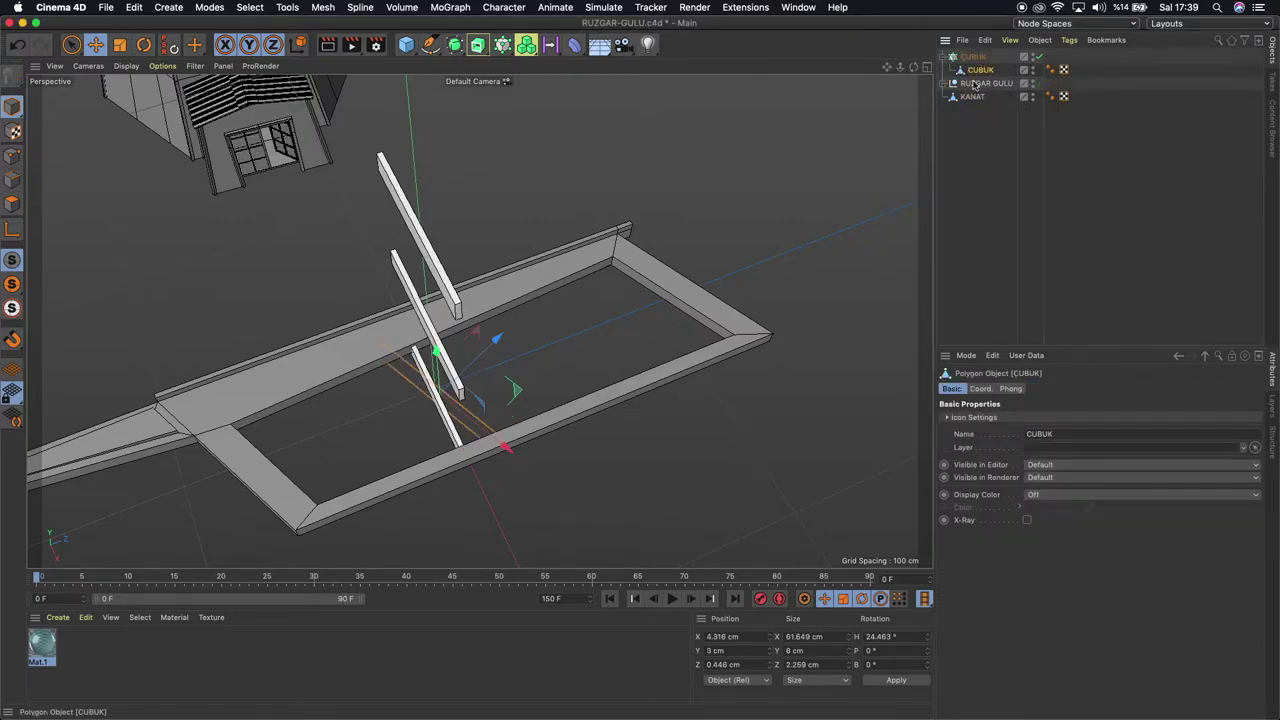
Set the CUBUK cloner's P.Y step to 0 cm so the three copies overlap
{"action": "left_click", "coordinate": [973, 57]}
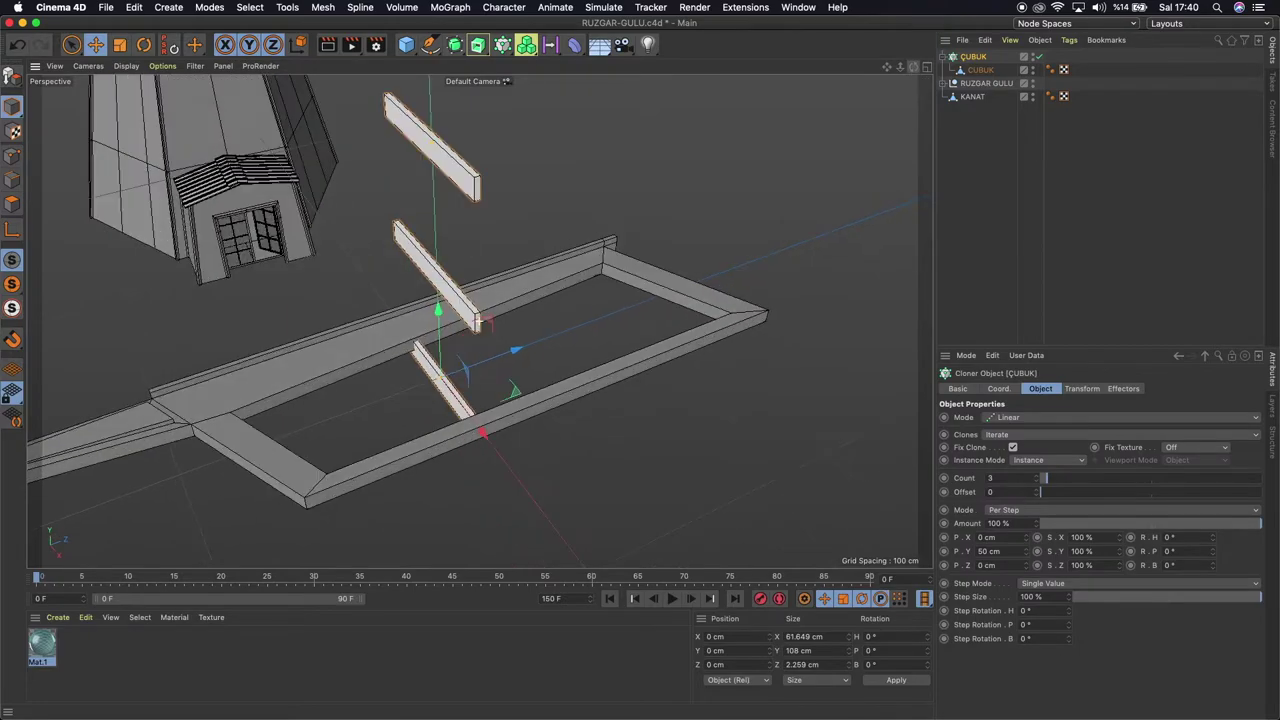
{"action": "double_click", "coordinate": [1010, 549]}
{"action": "type", "text": "0"}
{"action": "key", "text": "Return"}
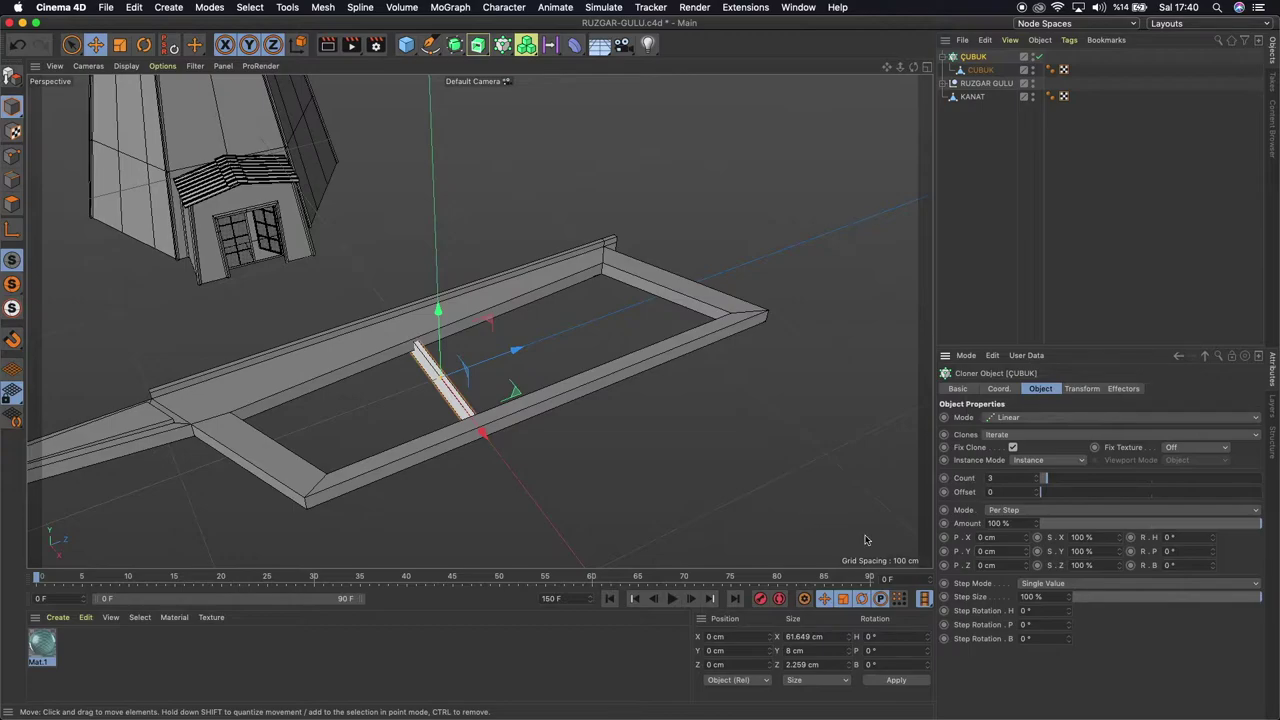
Set the cloner to 16 crossbars spaced 10 cm along Z and centre them within the frame
{"action": "left_click", "coordinate": [1028, 565]}
{"action": "left_click_drag", "start_coordinate": [1028, 566], "coordinate": [1028, 566]}
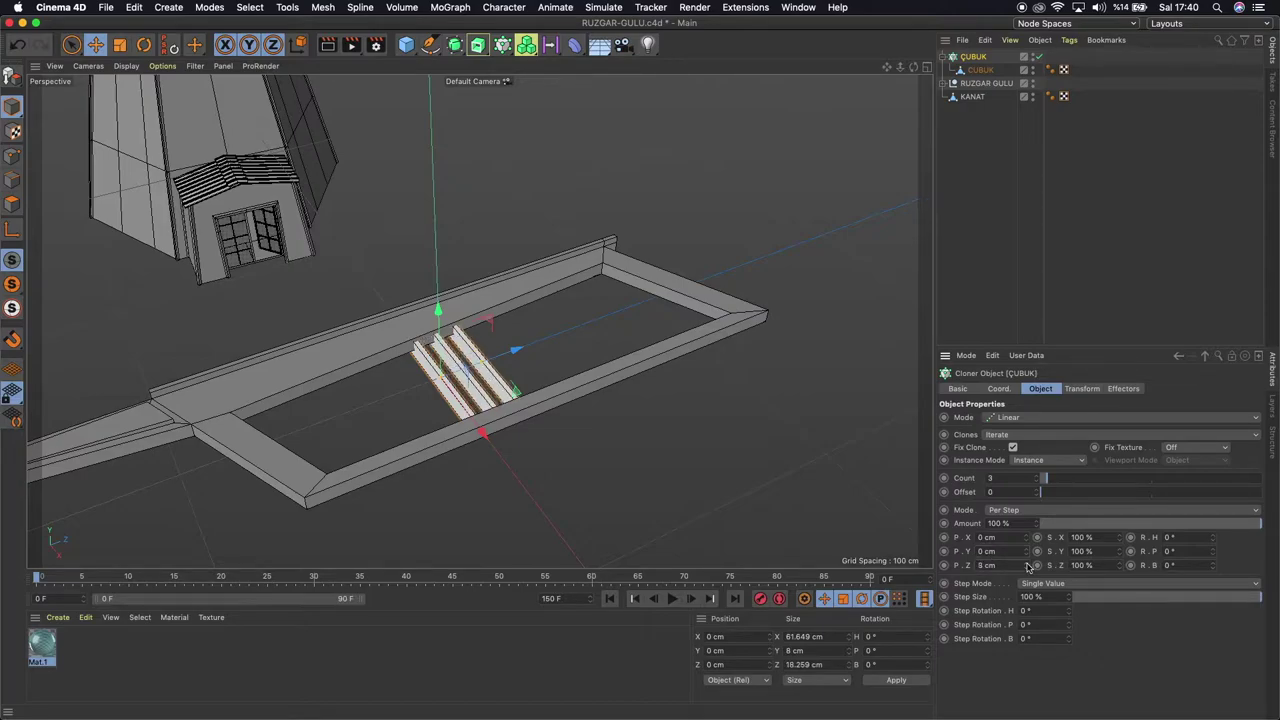
{"action": "left_click_drag", "start_coordinate": [1035, 479], "coordinate": [1038, 479]}
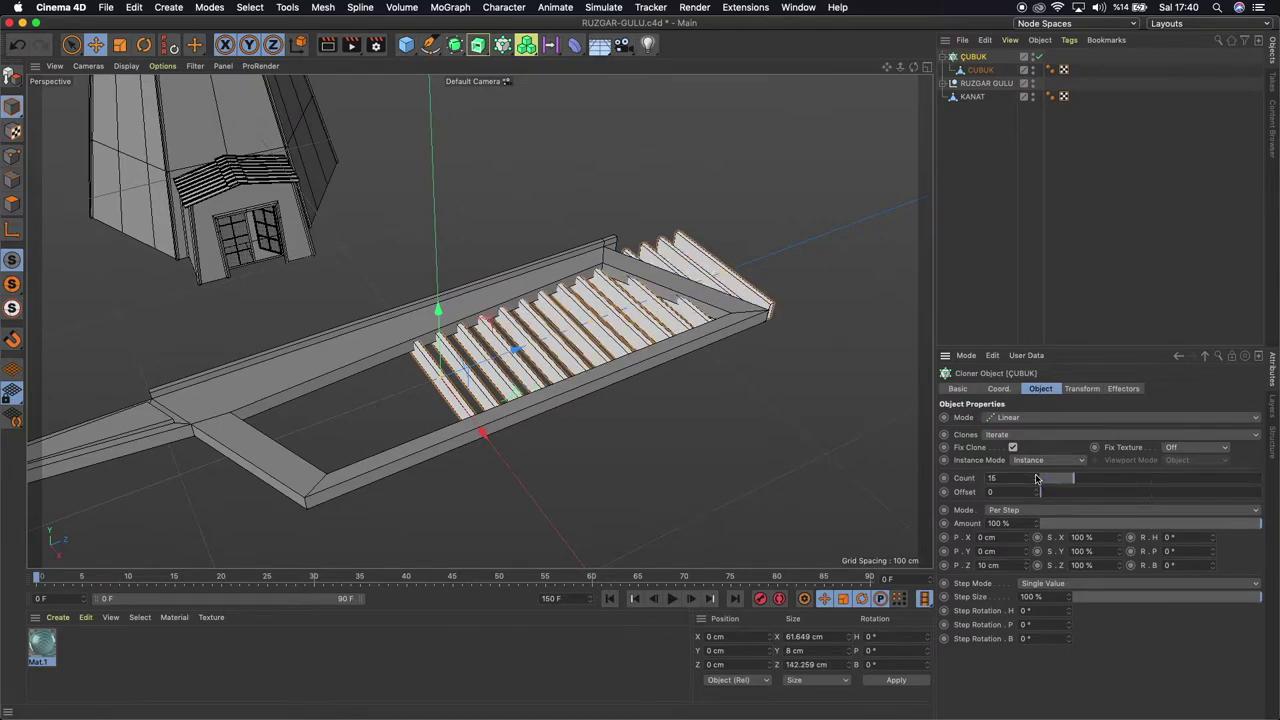
{"action": "left_click_drag", "start_coordinate": [513, 353], "coordinate": [372, 392]}
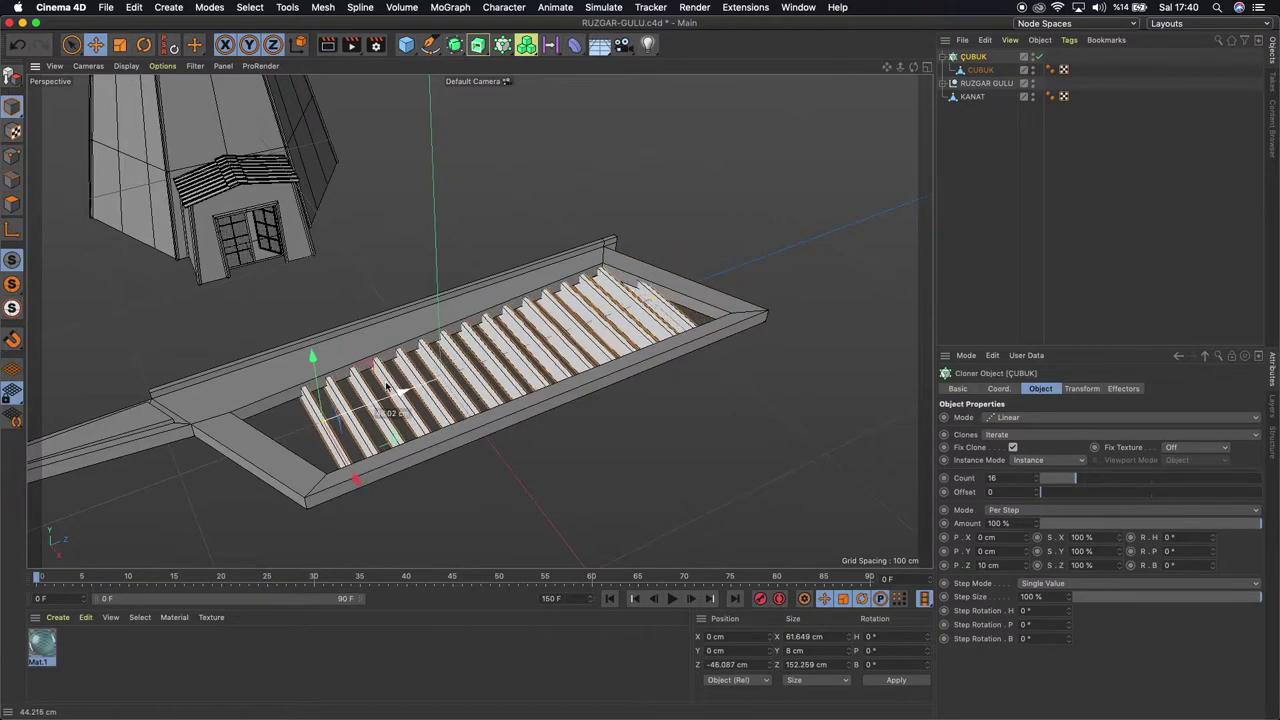
{"action": "mouse_move", "coordinate": [913, 67]}
{"action": "left_mouse_down"}
{"action": "mouse_move", "coordinate": [330, 420]}
{"action": "mouse_move", "coordinate": [295, 428]}
{"action": "left_mouse_up"}
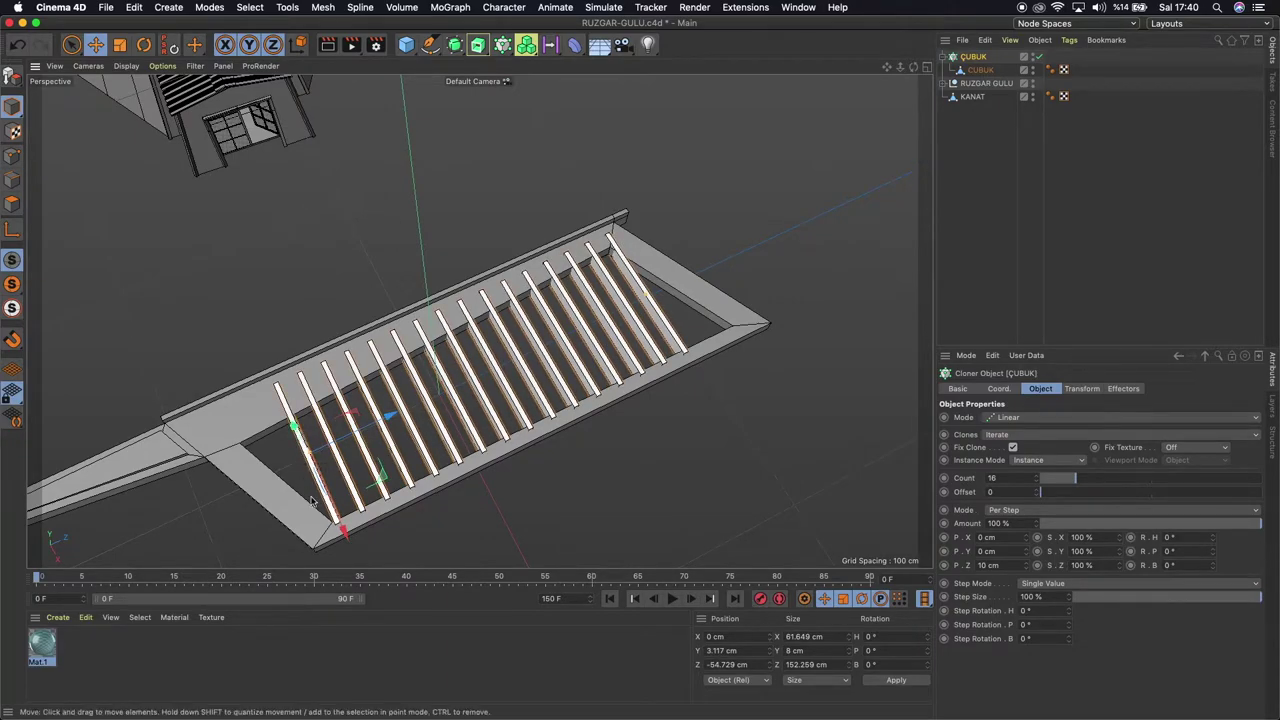
{"action": "left_click_drag", "start_coordinate": [343, 535], "coordinate": [347, 538]}
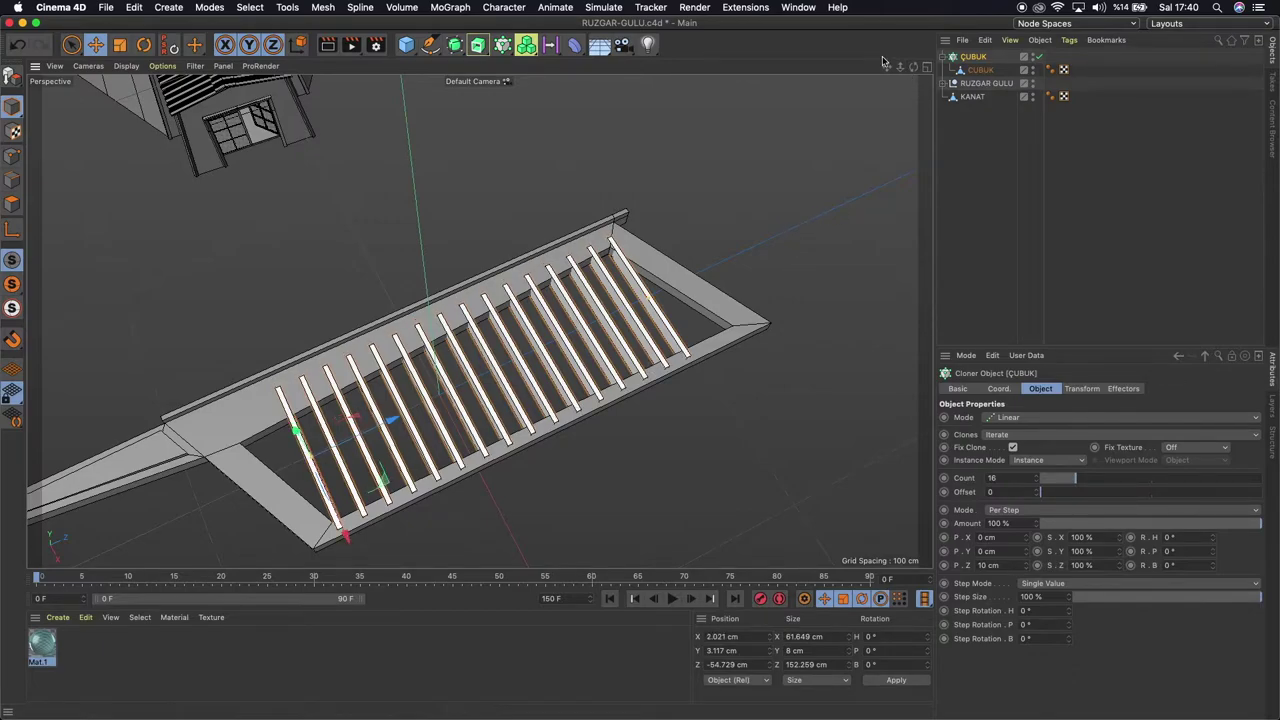
{"action": "left_click_drag", "start_coordinate": [886, 66], "coordinate": [896, 28]}
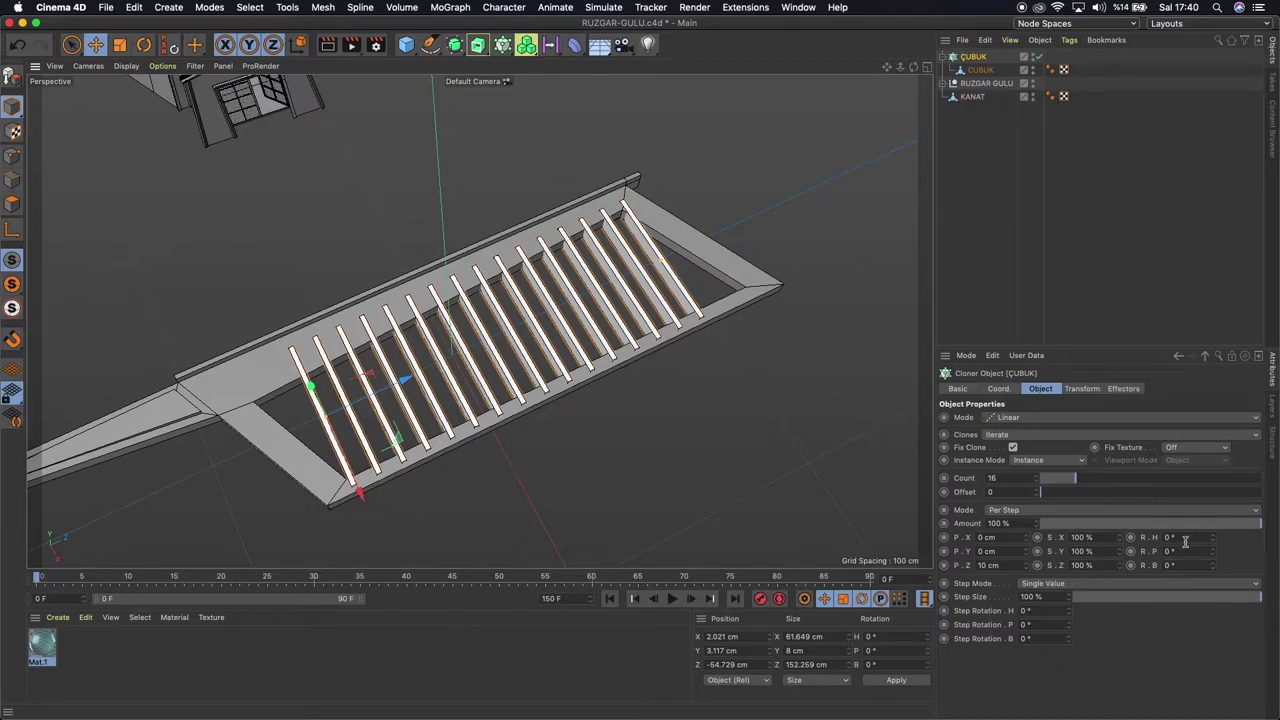
{"action": "mouse_move", "coordinate": [1215, 541]}
{"action": "left_mouse_down"}
{"action": "mouse_move", "coordinate": [1215, 552]}
{"action": "mouse_move", "coordinate": [1215, 541]}
{"action": "left_mouse_up"}
Keep the CUBUK cloner in linear mode and rotate the cloned crossbars' heading
{"action": "left_click", "coordinate": [1056, 421]}
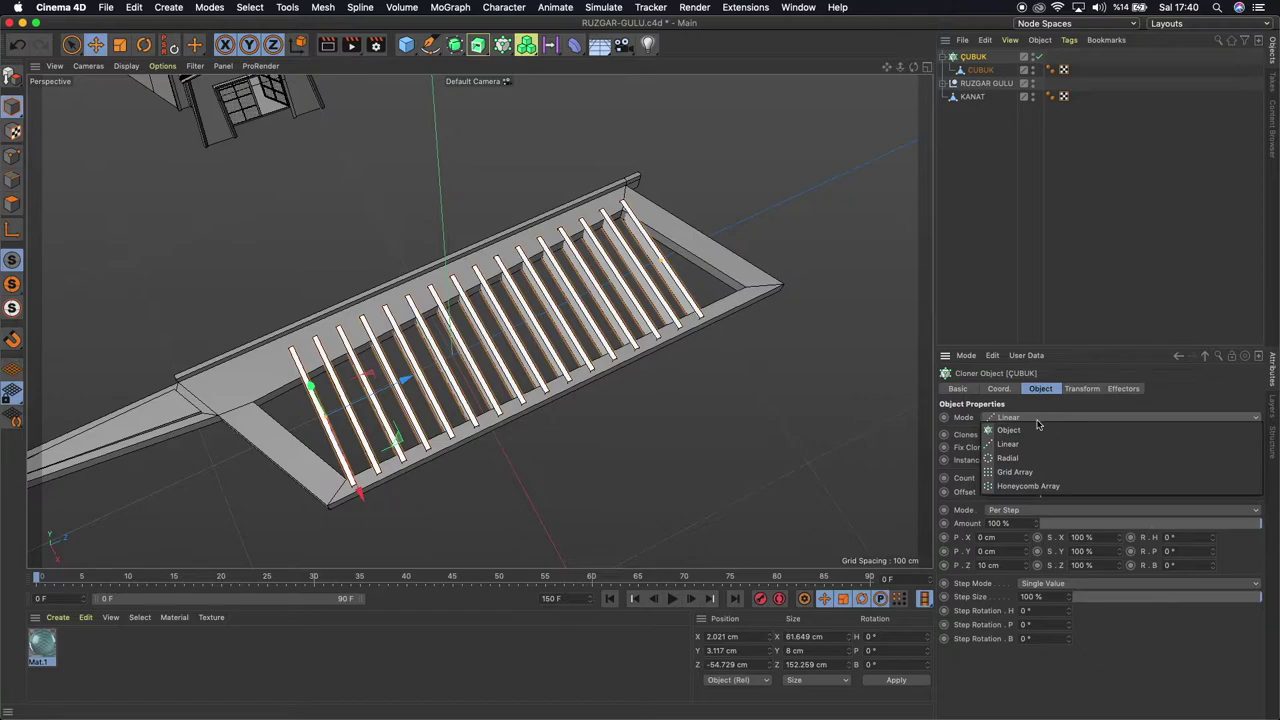
{"action": "left_click", "coordinate": [877, 407]}
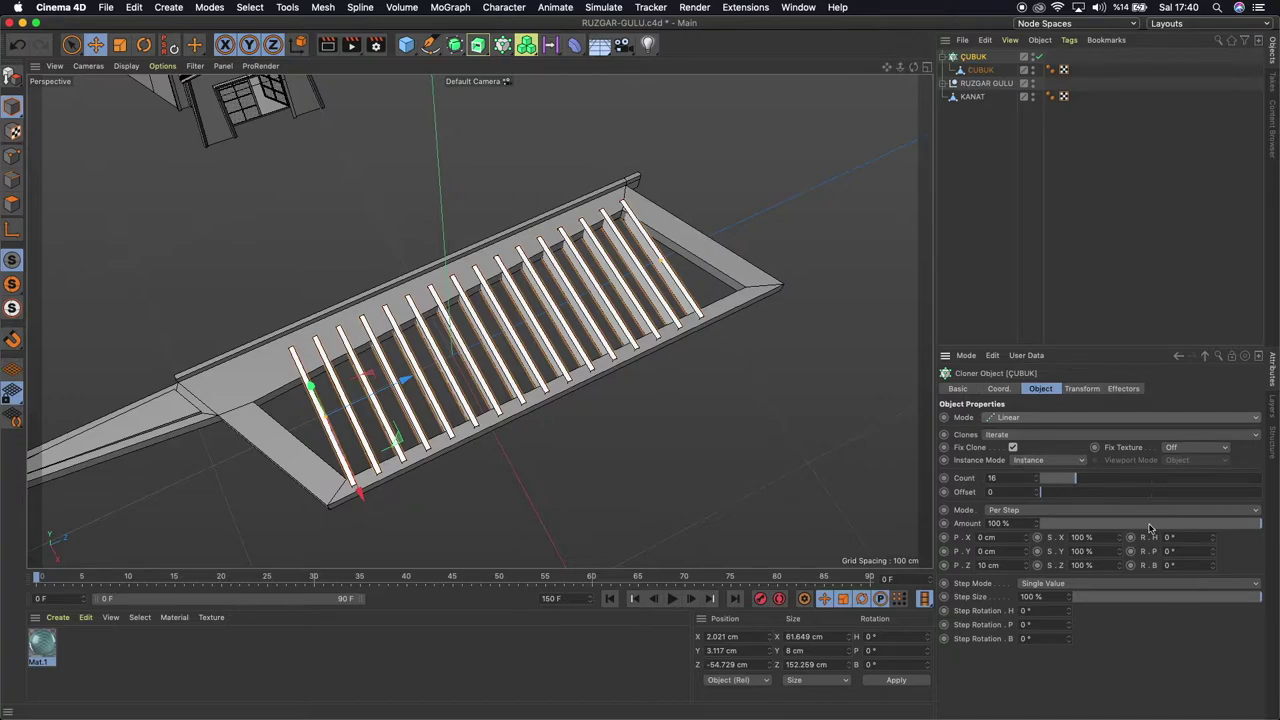
{"action": "left_click", "coordinate": [1083, 389]}
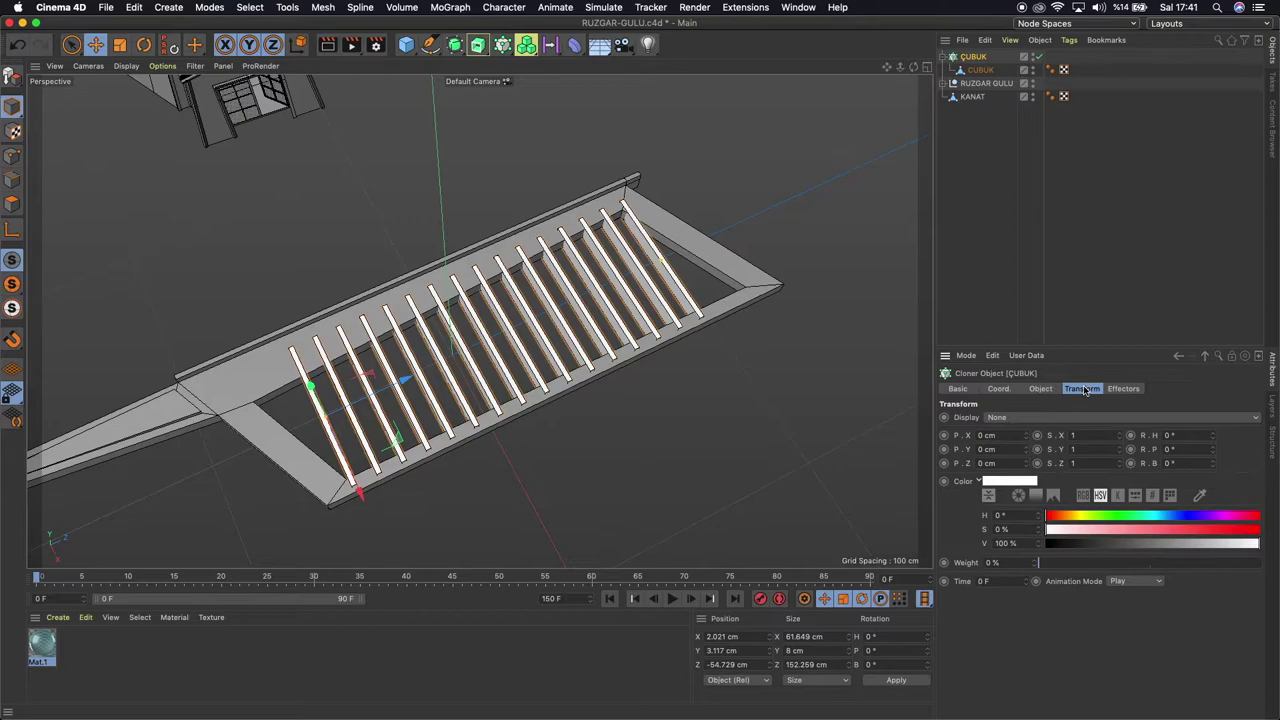
{"action": "left_click_drag", "start_coordinate": [1214, 437], "coordinate": [1230, 437]}
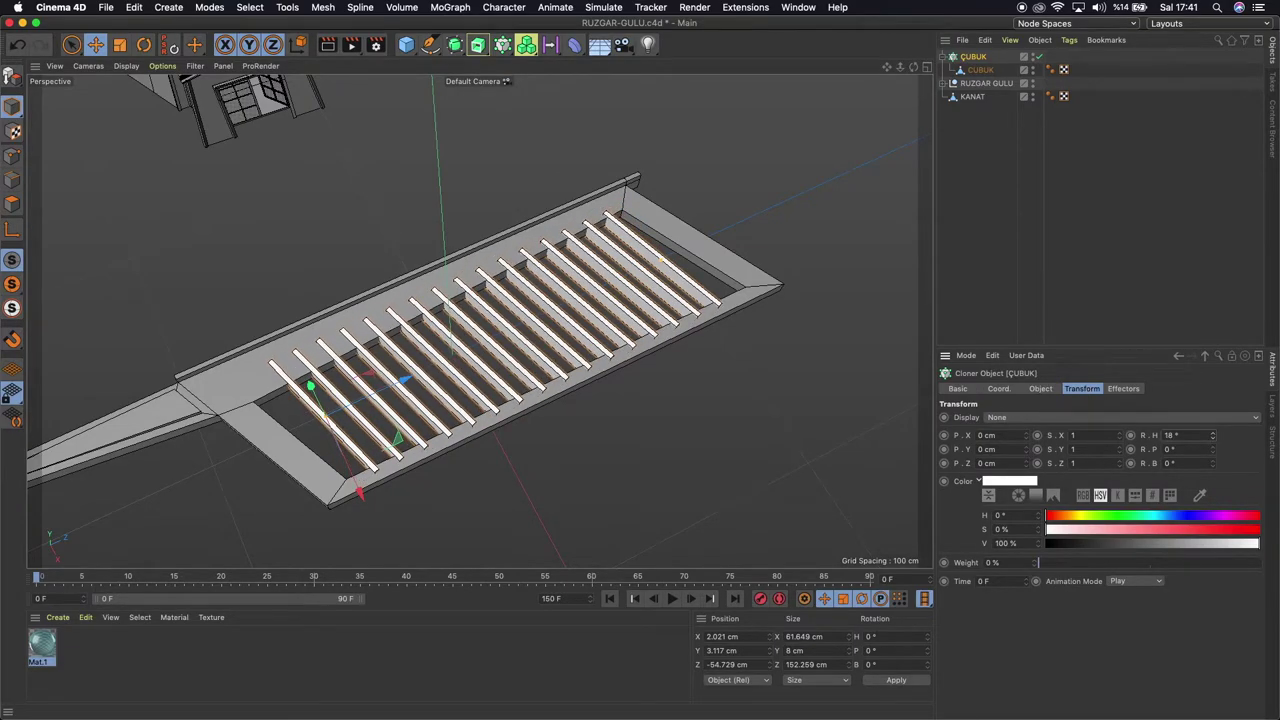
{"action": "left_click_drag", "start_coordinate": [1230, 437], "coordinate": [1235, 437]}
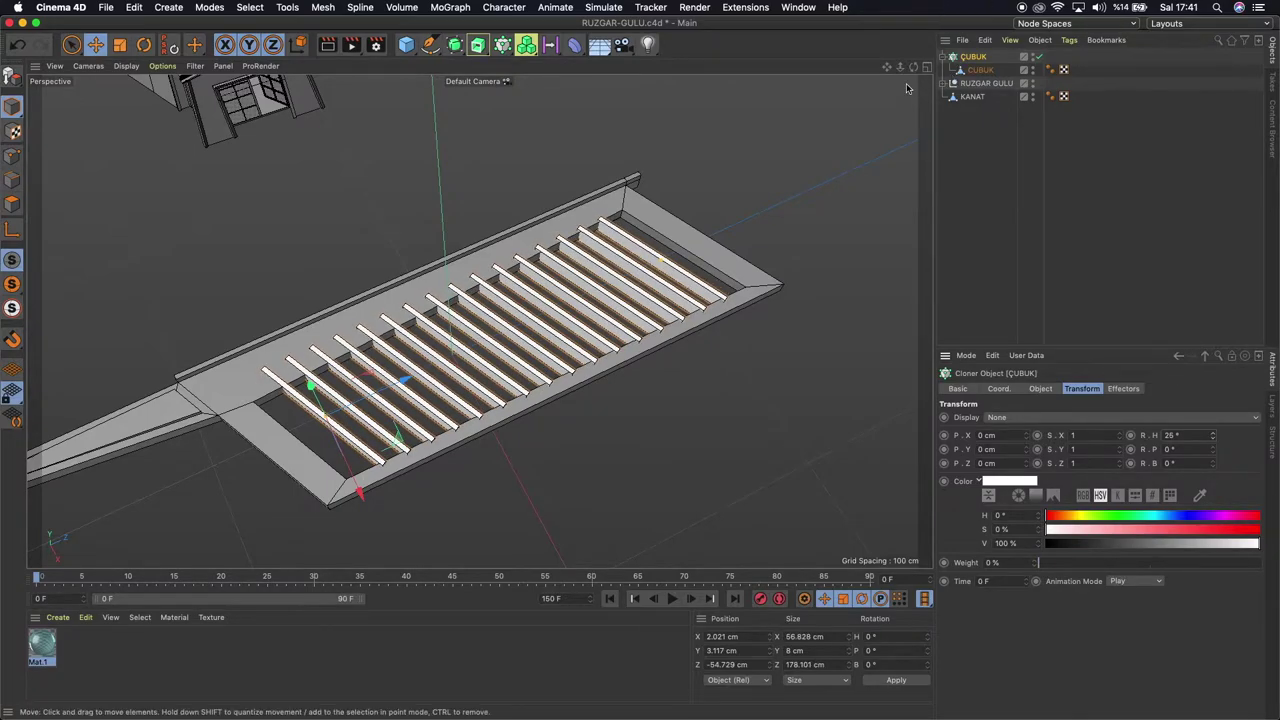
{"action": "left_click_drag", "start_coordinate": [913, 66], "coordinate": [479, 320]}
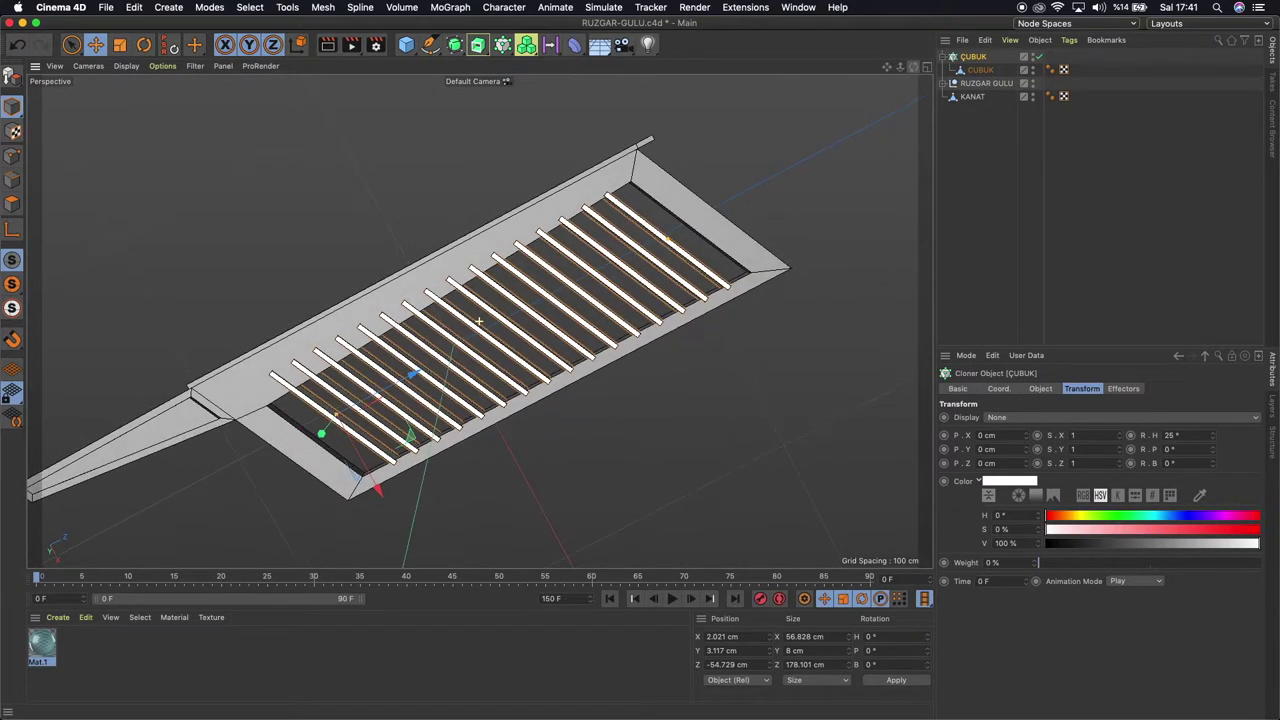
Settle the crossbar heading at 24° and shift them along X and Z to Z −59.497 cm
{"action": "left_click_drag", "start_coordinate": [376, 491], "coordinate": [381, 500]}
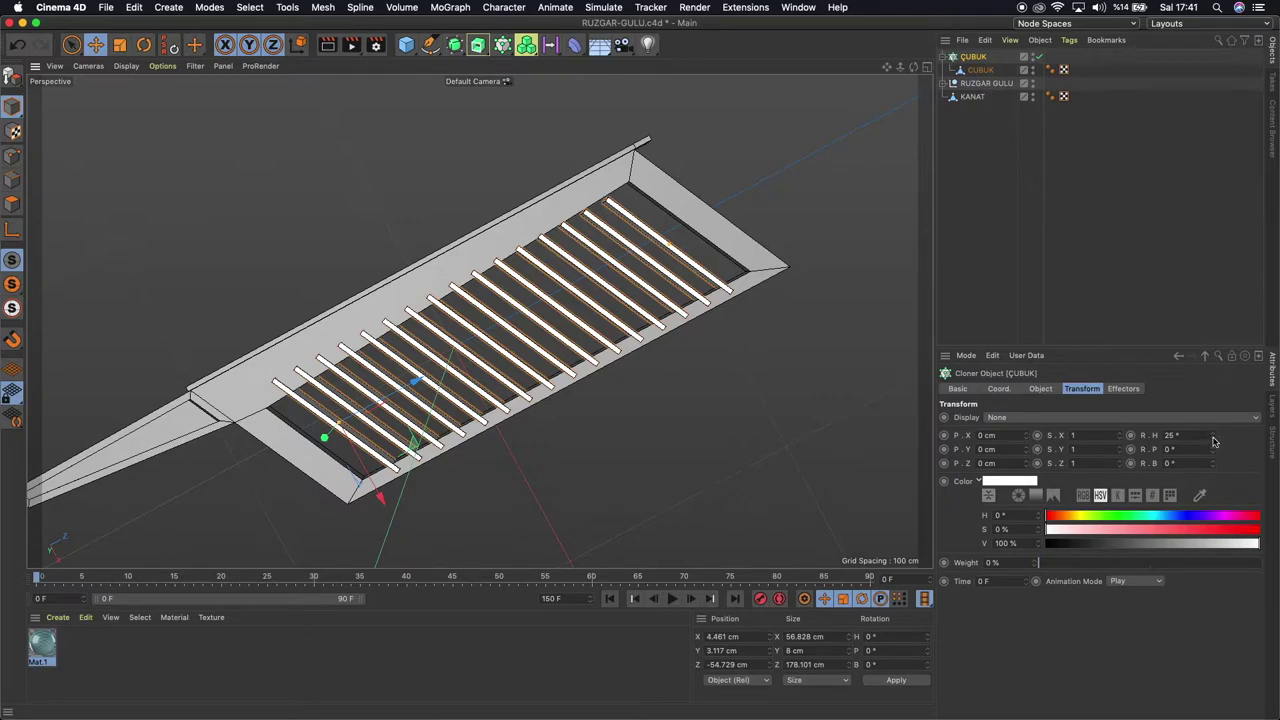
{"action": "left_click", "coordinate": [1213, 441]}
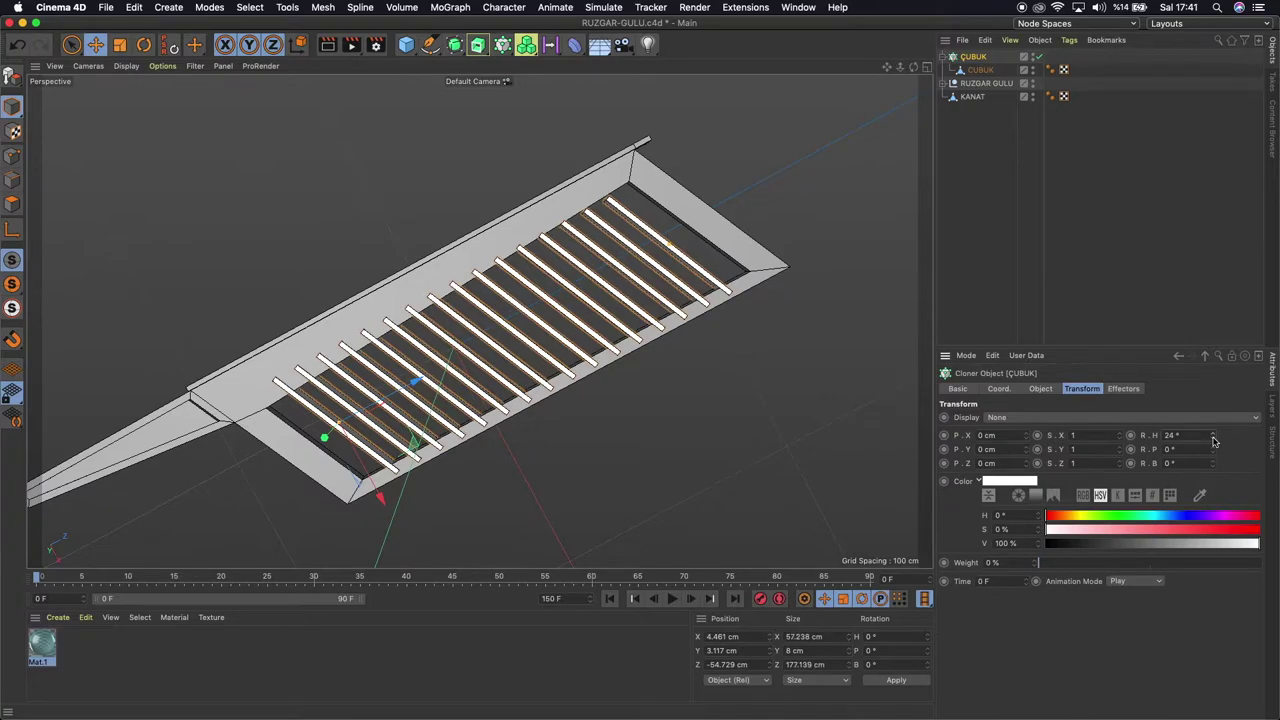
{"action": "left_click_drag", "start_coordinate": [381, 492], "coordinate": [377, 494]}
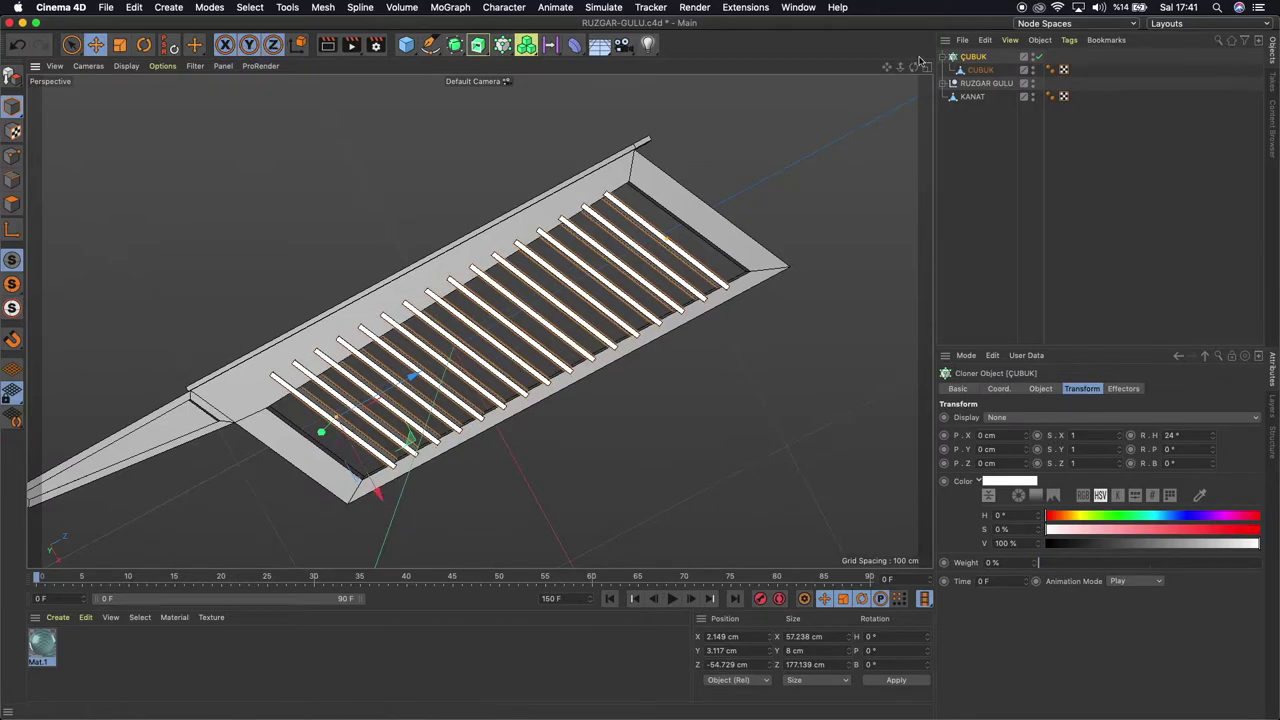
{"action": "left_click_drag", "start_coordinate": [479, 320], "coordinate": [479, 320], "text": "alt"}
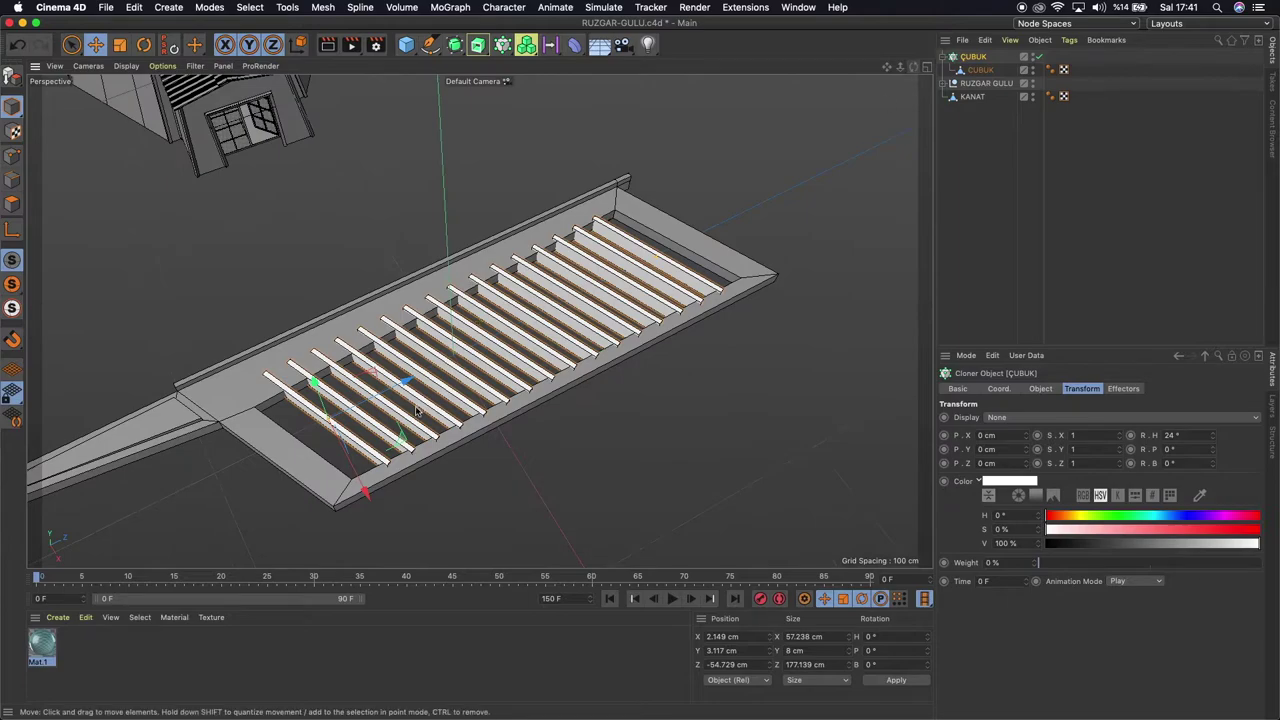
{"action": "left_click_drag", "start_coordinate": [403, 382], "coordinate": [391, 390]}
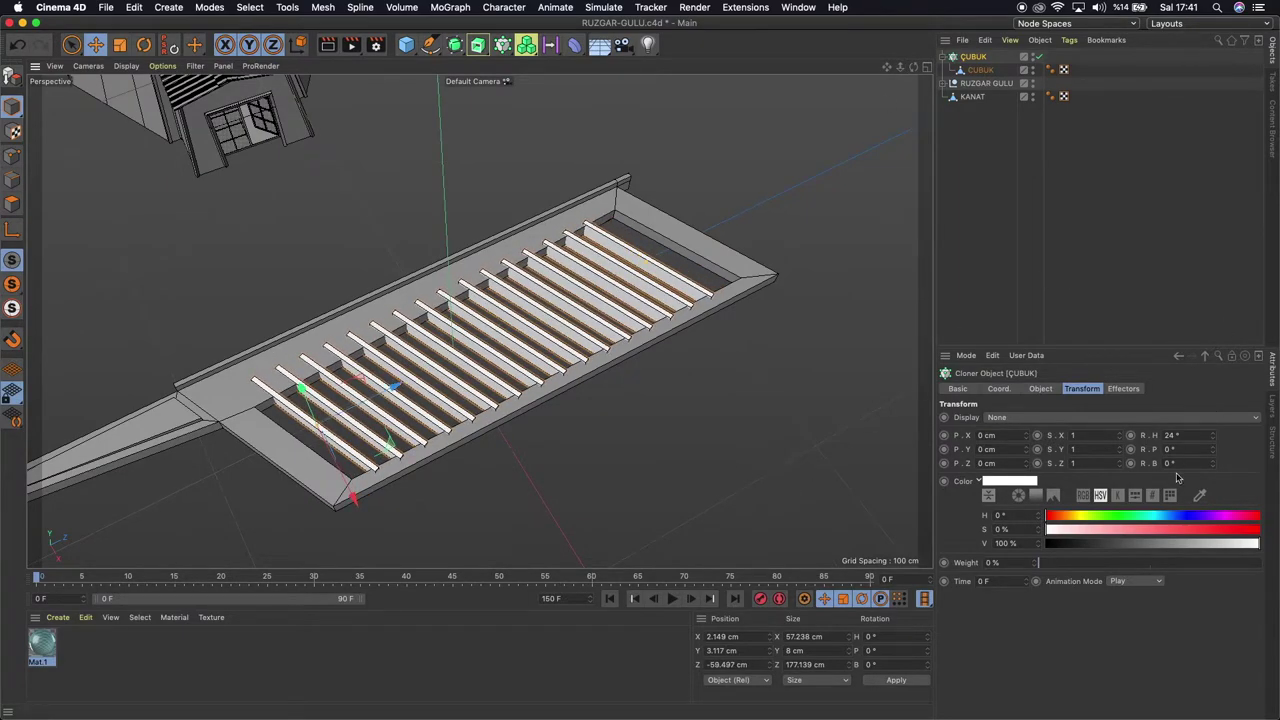
{"action": "left_click", "coordinate": [1040, 388]}
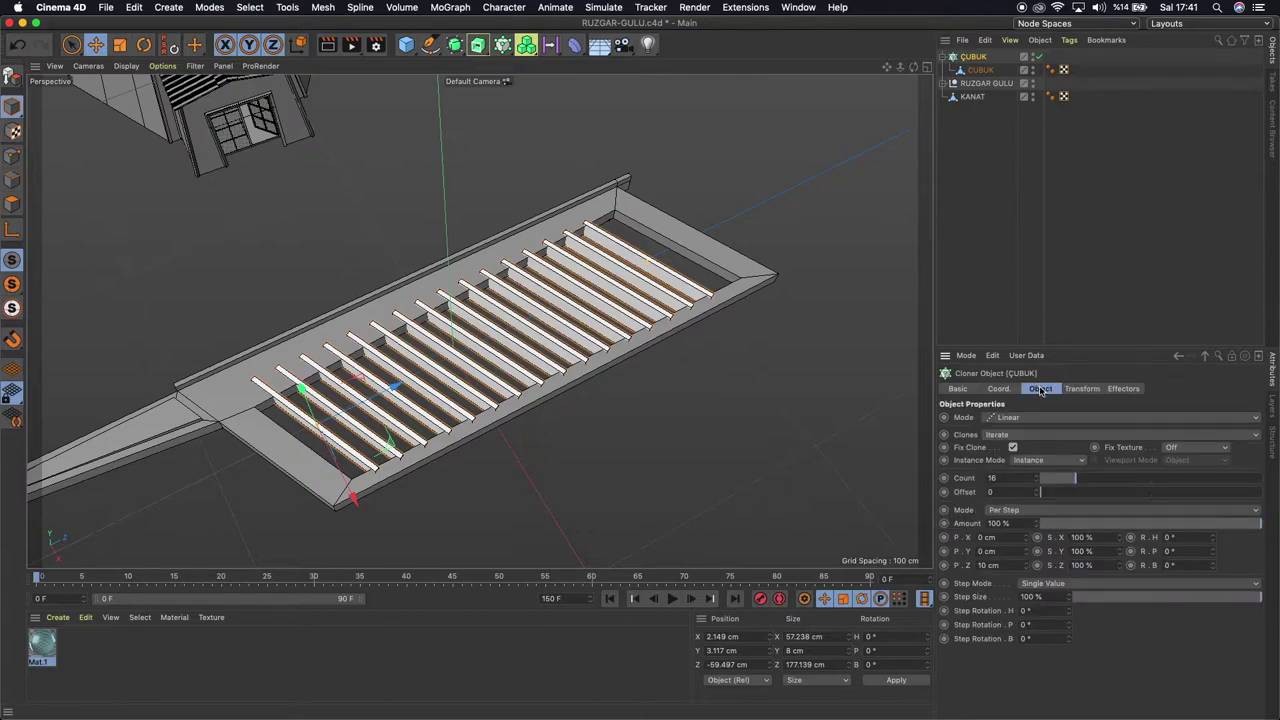
Raise the CUBUK crossbar count to 17 and make CUBUK a child of the KANAT blade
{"action": "left_click", "coordinate": [1036, 477]}
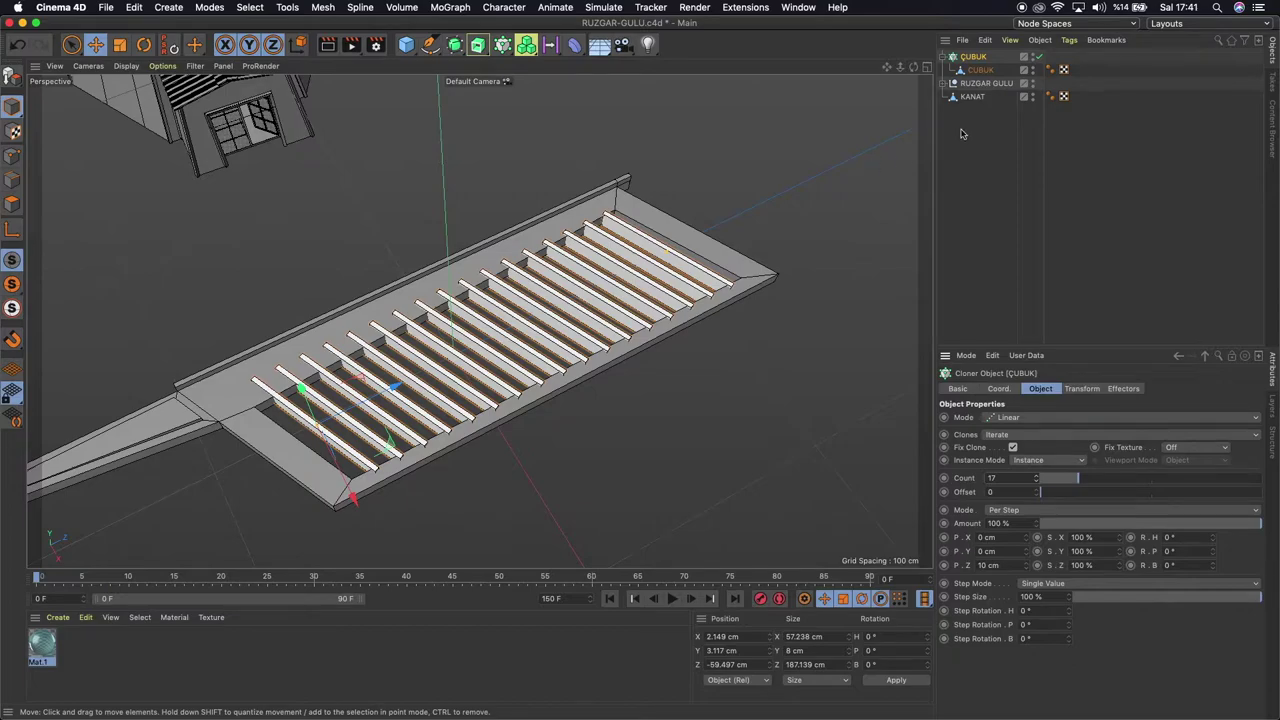
{"action": "left_click", "coordinate": [946, 56]}
{"action": "left_click_drag", "start_coordinate": [980, 119], "coordinate": [983, 145]}
{"action": "left_click", "coordinate": [971, 70]}
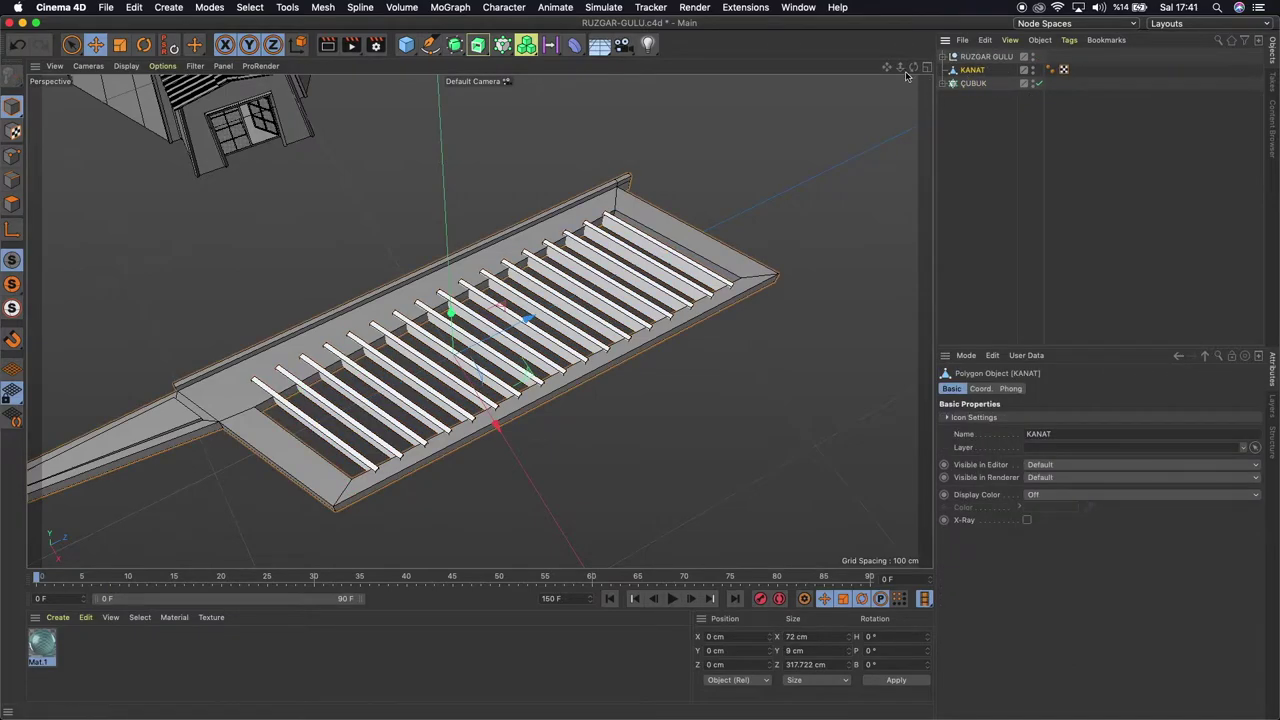
{"action": "left_click_drag", "start_coordinate": [899, 66], "coordinate": [888, 70]}
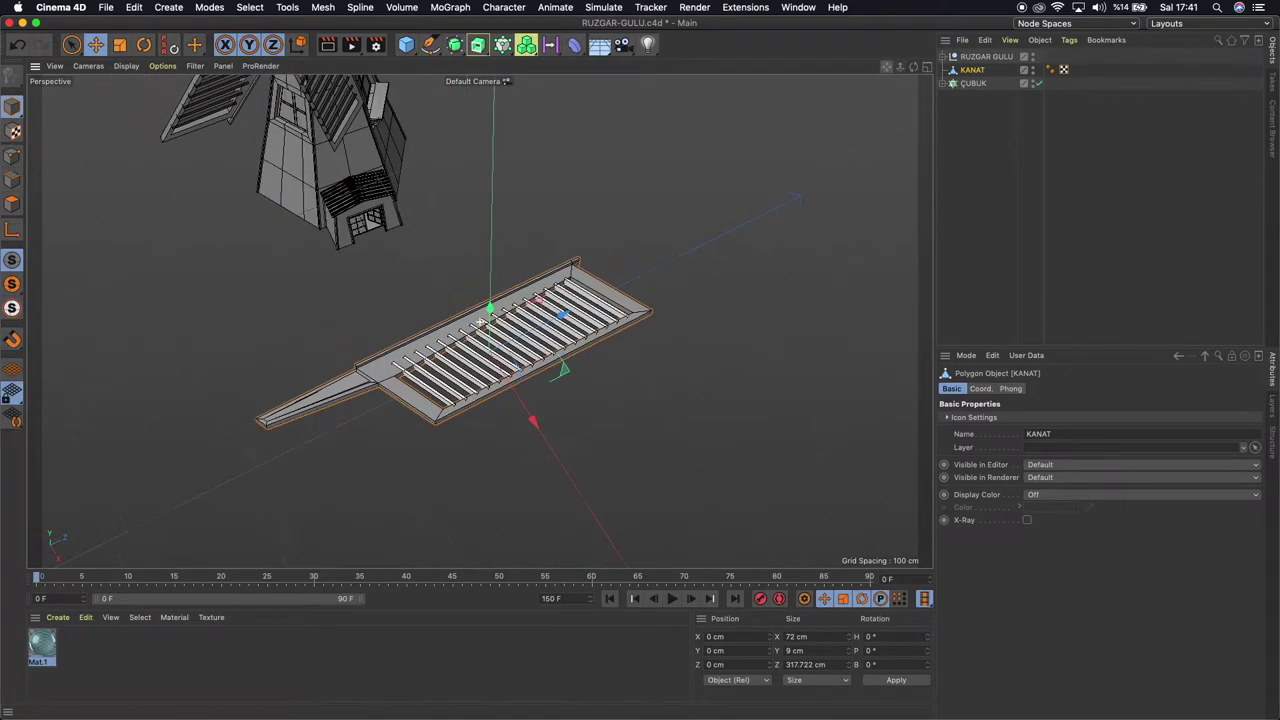
{"action": "left_click_drag", "start_coordinate": [973, 83], "coordinate": [973, 72]}
{"action": "left_click", "coordinate": [946, 70]}
{"action": "left_click", "coordinate": [966, 71]}
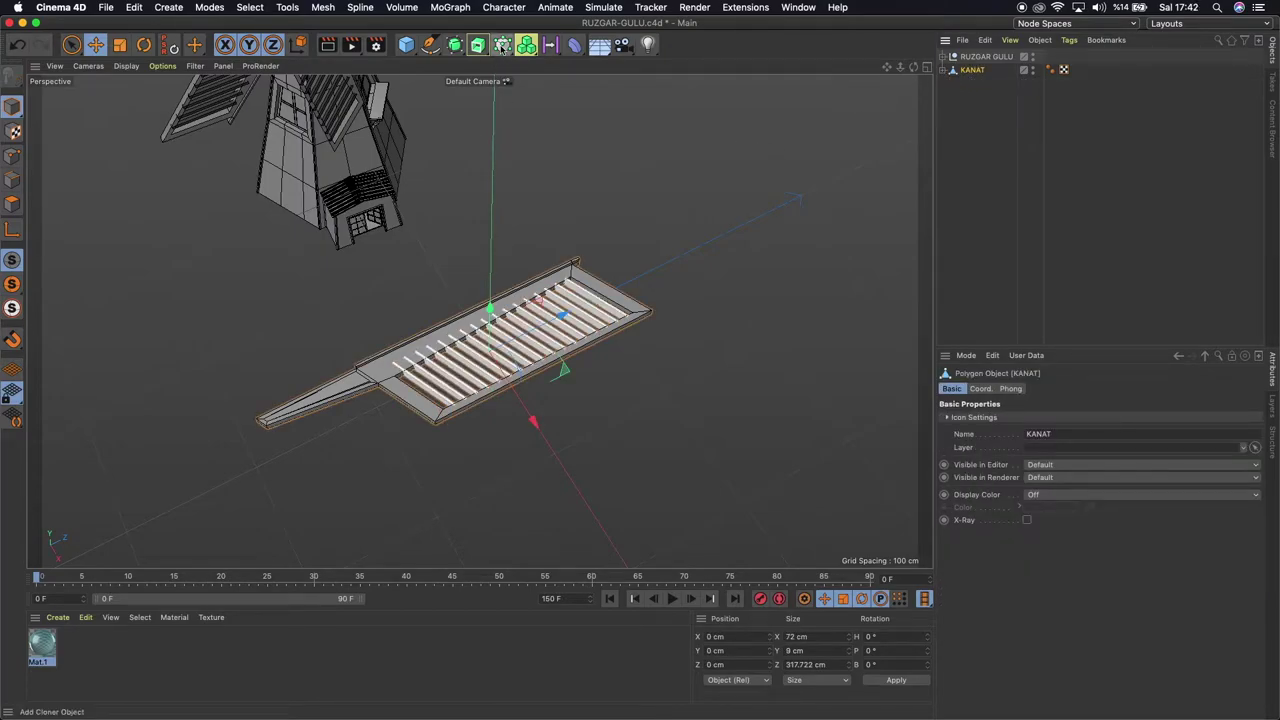
{"action": "left_click_drag", "start_coordinate": [552, 210], "coordinate": [805, 151], "text": "alt"}
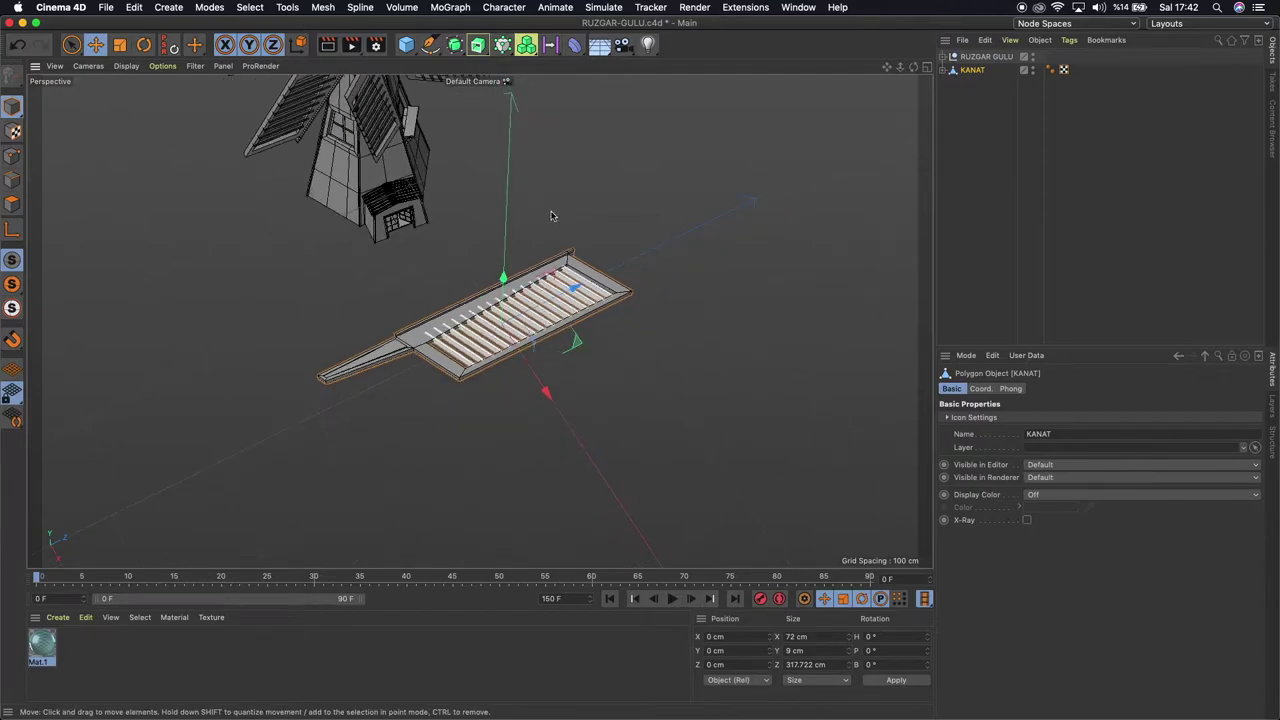
Add a cloner named KANAT, nest the KANAT blade inside it, and move it below RUZGAR GULU
{"action": "mouse_move", "coordinate": [886, 67]}
{"action": "left_mouse_down"}
{"action": "mouse_move", "coordinate": [903, 70]}
{"action": "mouse_move", "coordinate": [478, 321]}
{"action": "left_mouse_up"}
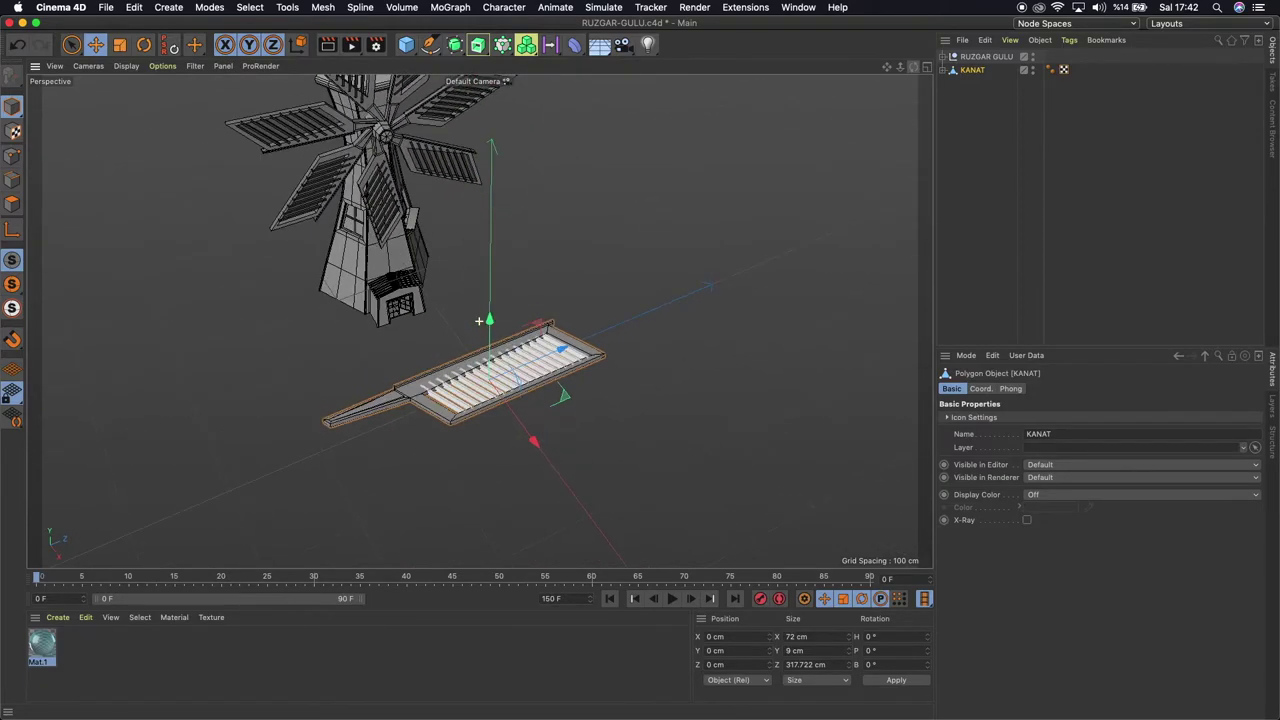
{"action": "left_click", "coordinate": [526, 44]}
{"action": "double_click", "coordinate": [972, 57]}
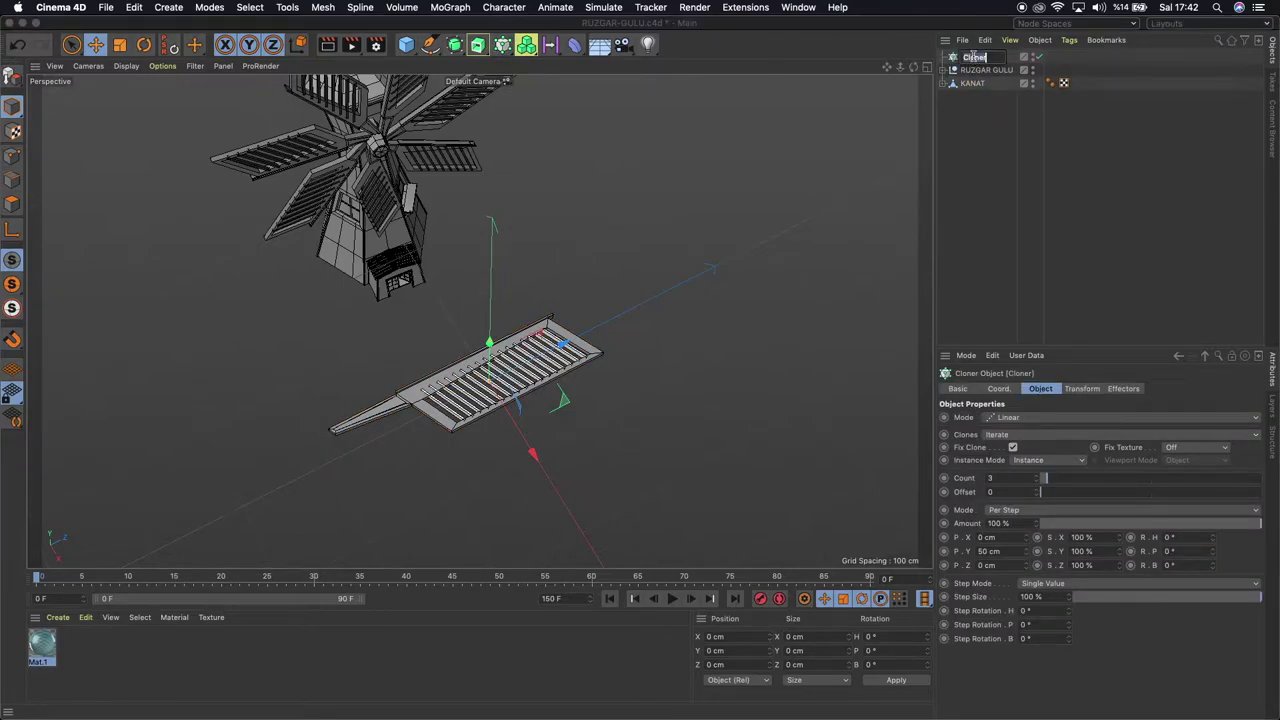
{"action": "type", "text": "KANAT"}
{"action": "key", "text": "Return"}
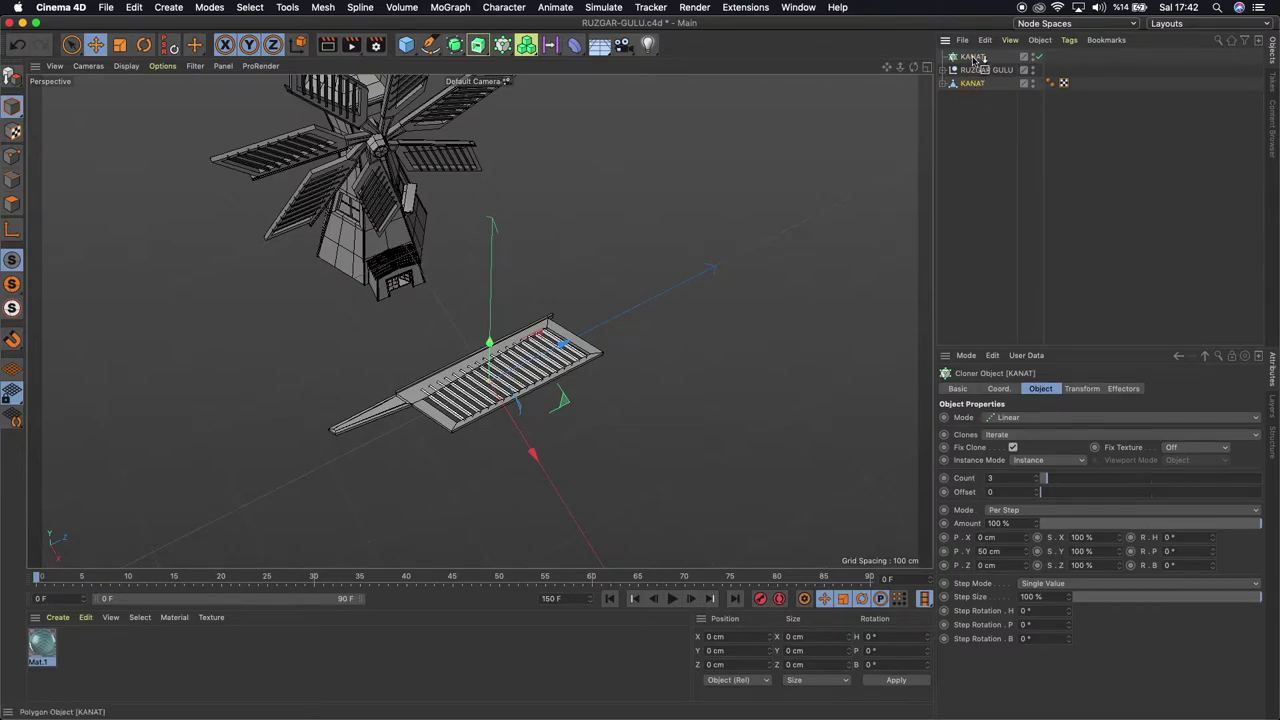
{"action": "left_click_drag", "start_coordinate": [975, 86], "coordinate": [975, 60]}
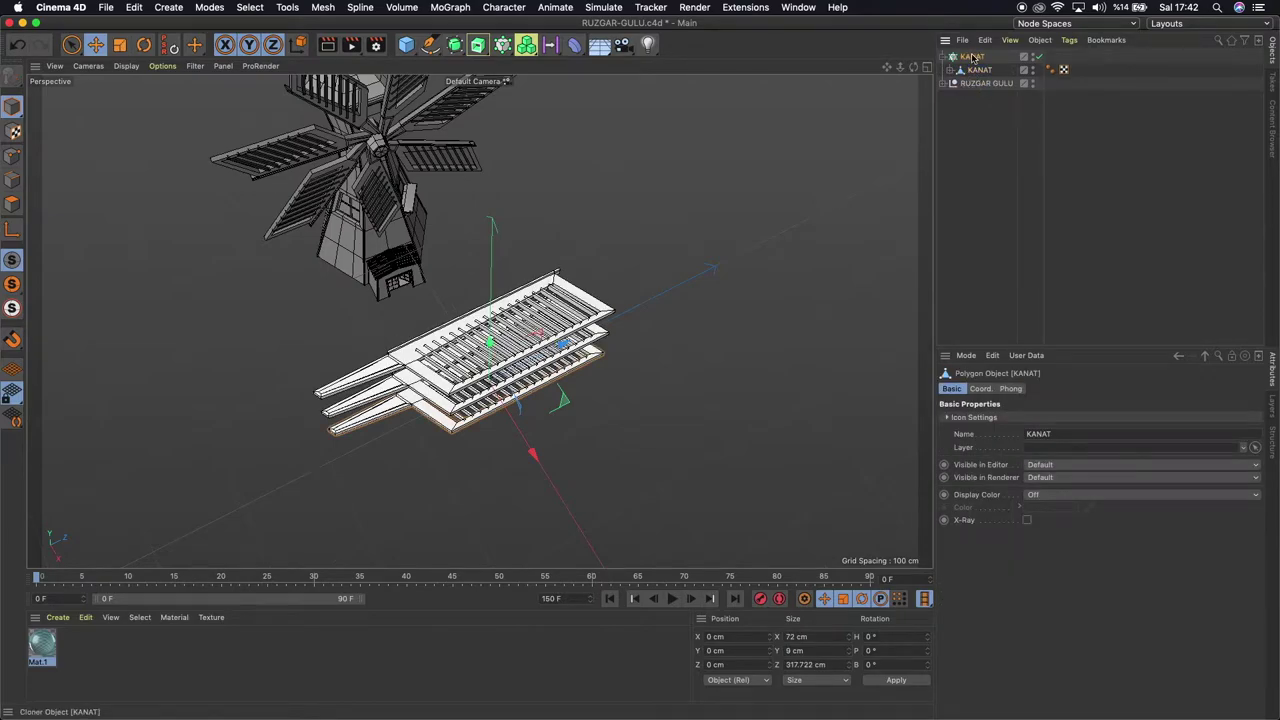
{"action": "left_click", "coordinate": [970, 57]}
{"action": "left_click", "coordinate": [944, 57]}
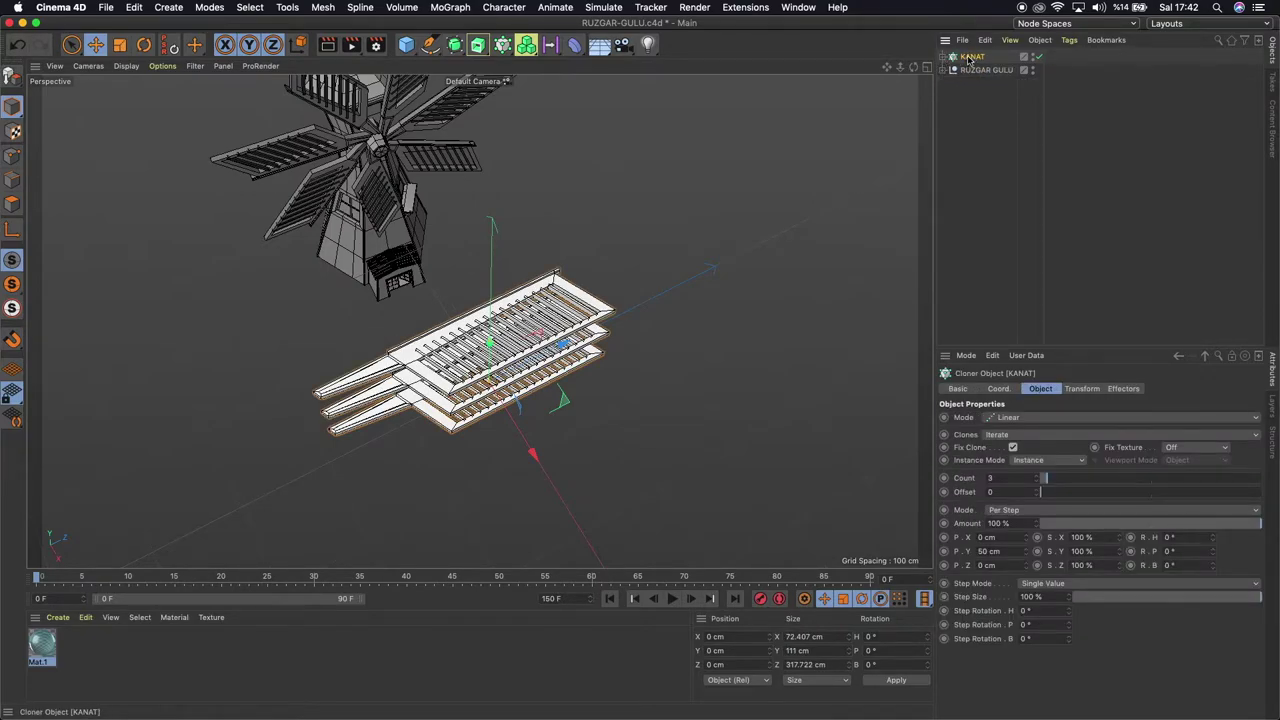
{"action": "left_click_drag", "start_coordinate": [970, 57], "coordinate": [972, 124]}
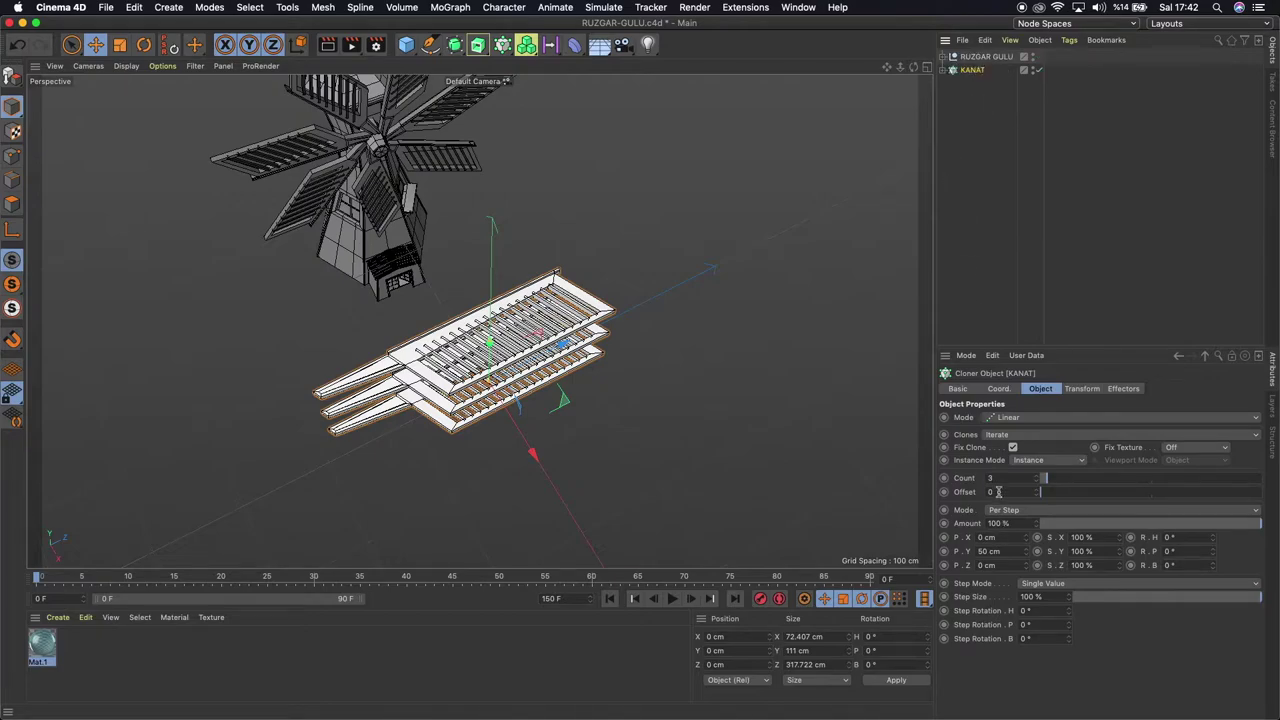
Switch the KANAT cloner to Radial mode with 5 blades at a 151 cm radius
{"action": "left_click", "coordinate": [1027, 418]}
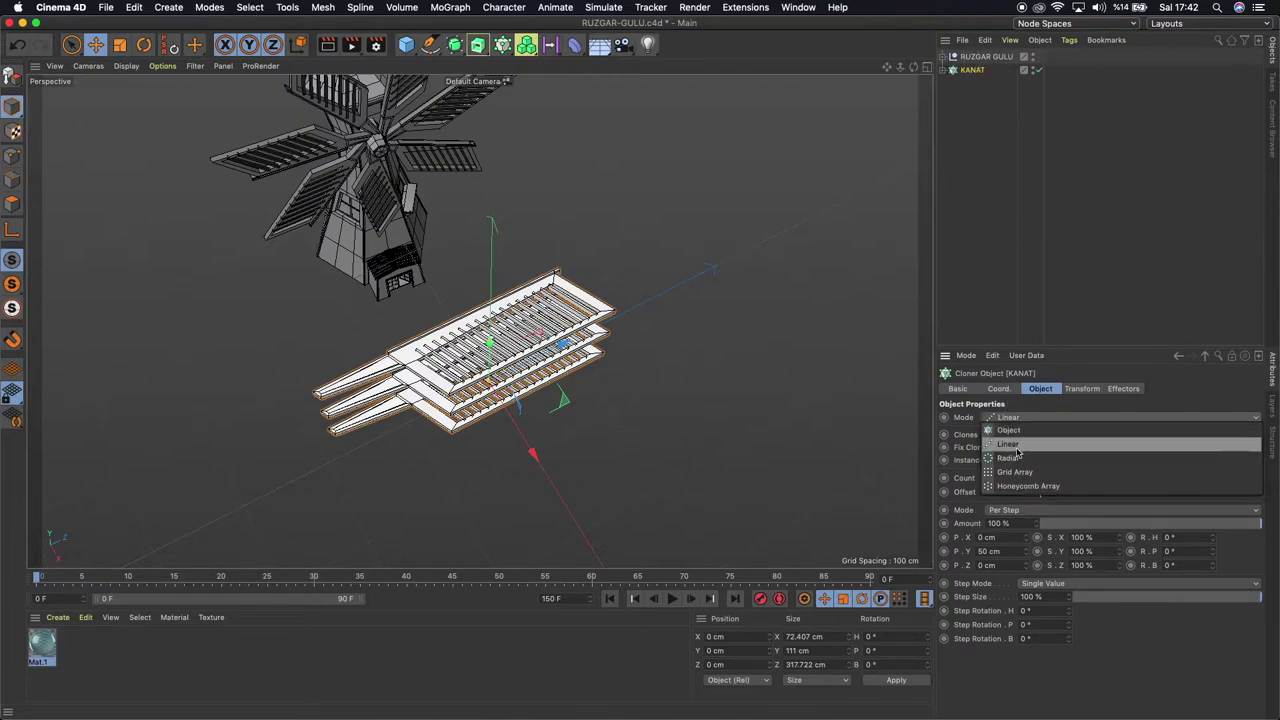
{"action": "left_click", "coordinate": [1008, 449]}
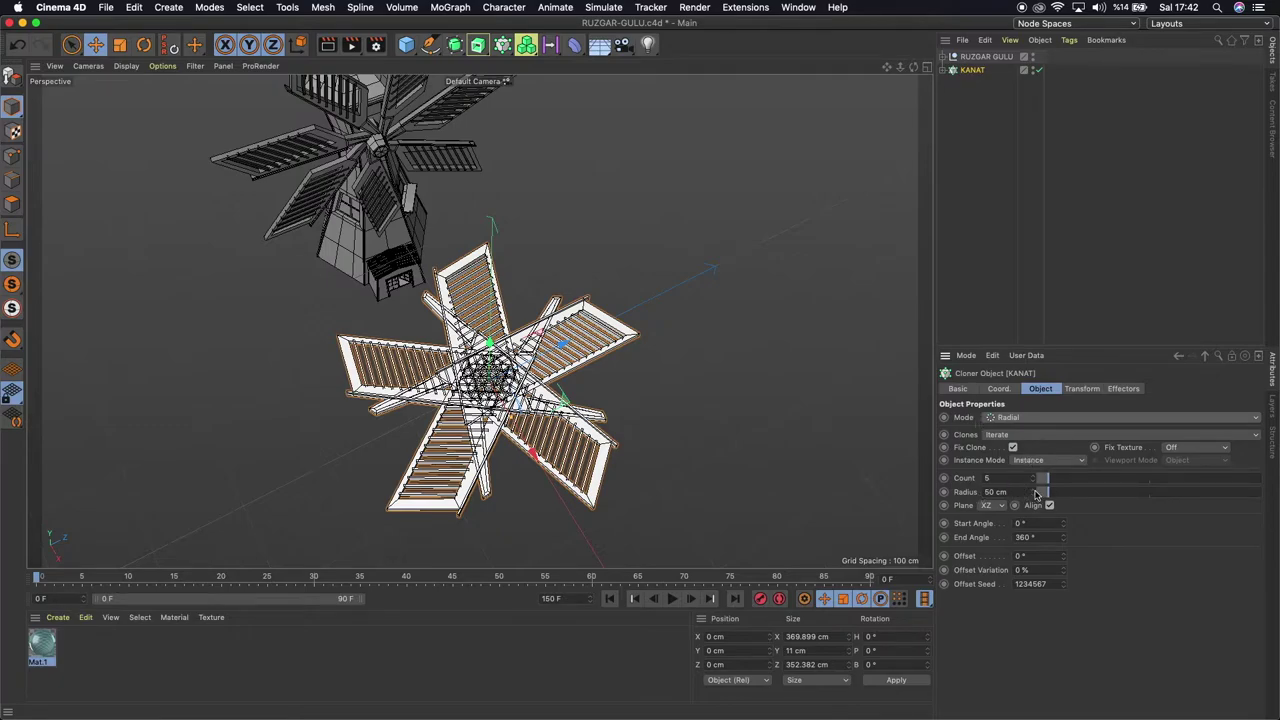
{"action": "left_click_drag", "start_coordinate": [1035, 494], "coordinate": [1072, 492]}
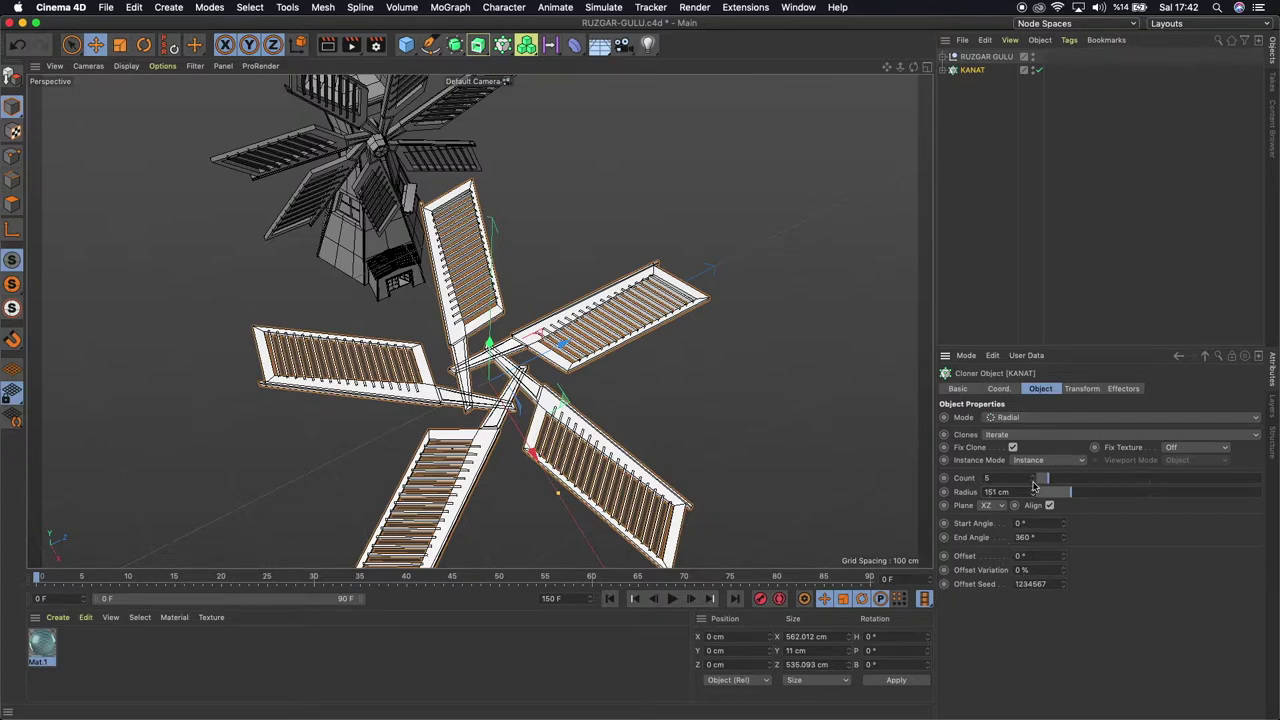
{"action": "mouse_move", "coordinate": [912, 67]}
{"action": "left_mouse_down"}
{"action": "mouse_move", "coordinate": [912, 80]}
{"action": "mouse_move", "coordinate": [479, 321]}
{"action": "left_mouse_up"}
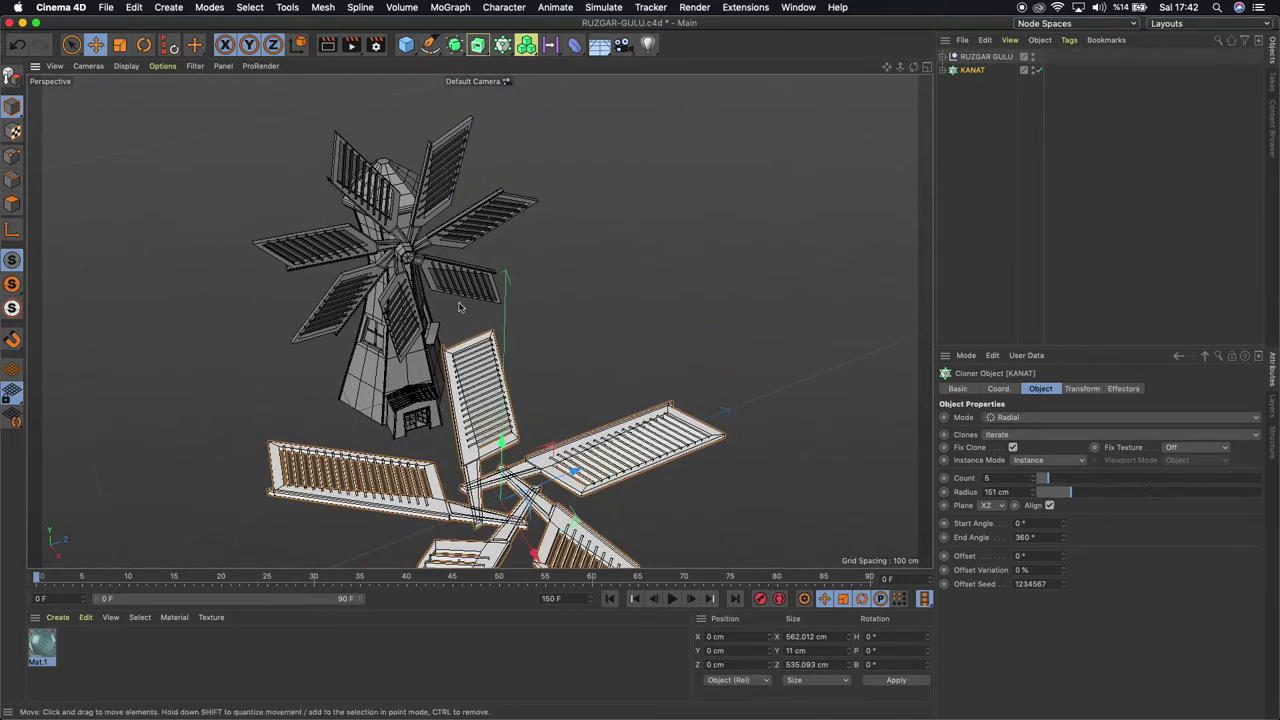
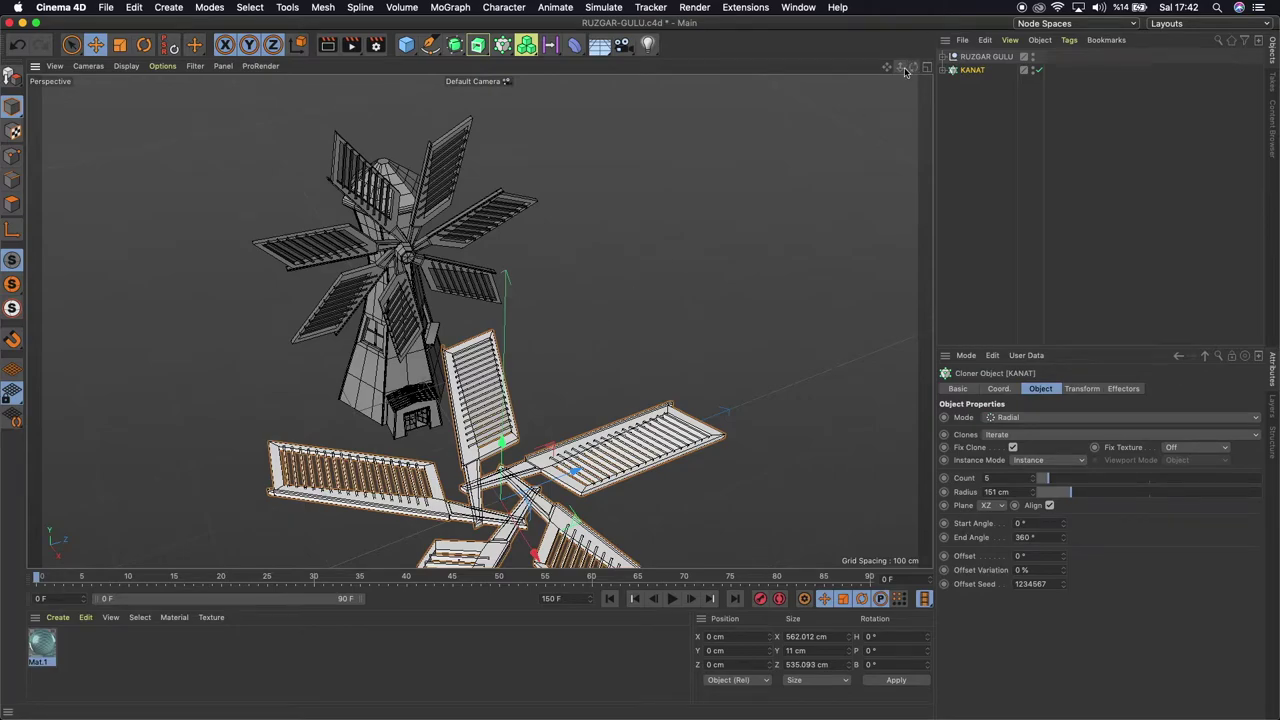
Set the KANAT cloner to 7 blades at 170 cm radius, keeping End Angle at 360°
{"action": "mouse_move", "coordinate": [900, 67]}
{"action": "left_mouse_down"}
{"action": "mouse_move", "coordinate": [886, 72]}
{"action": "mouse_move", "coordinate": [813, 296]}
{"action": "left_mouse_up"}
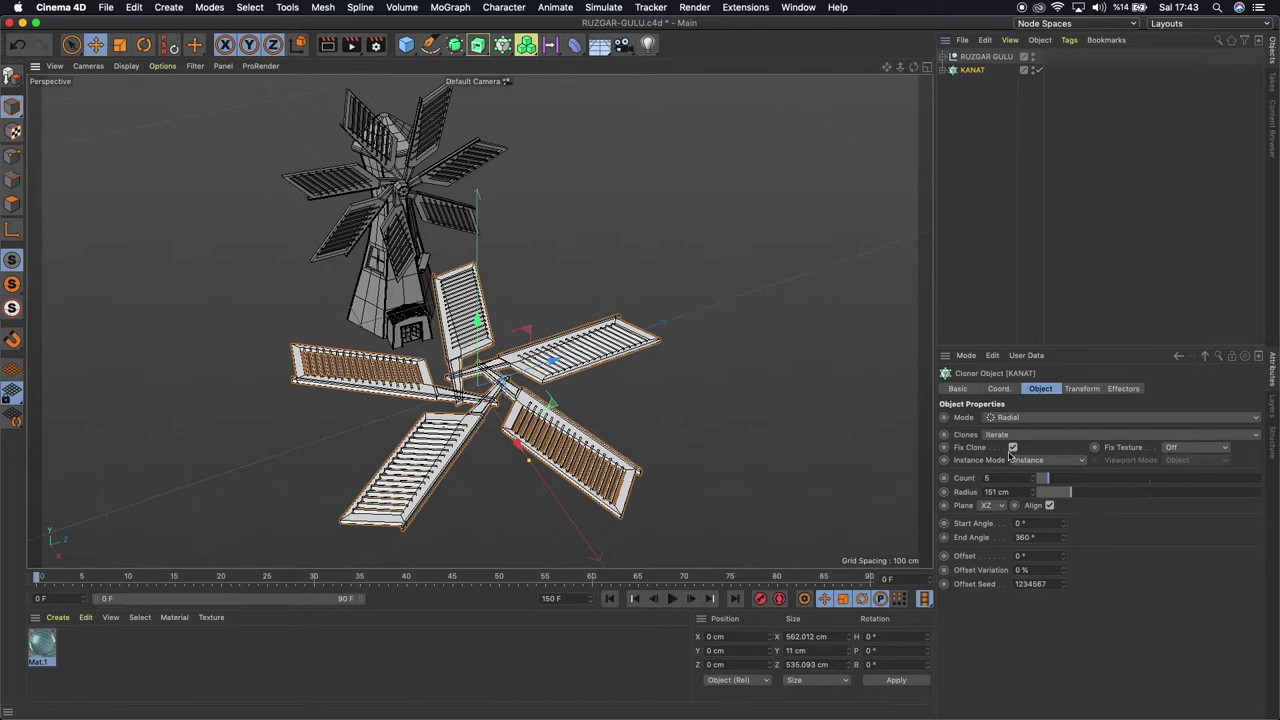
{"action": "left_click", "coordinate": [1035, 477]}
{"action": "left_click", "coordinate": [1035, 477]}
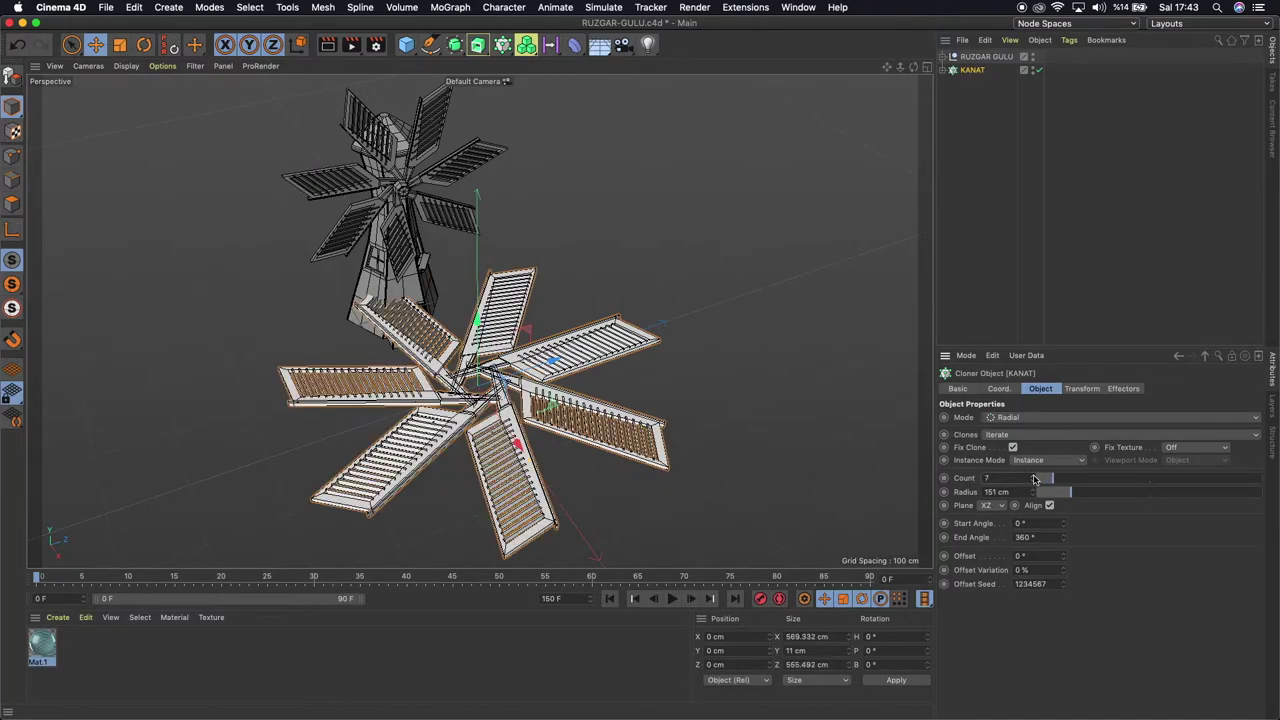
{"action": "left_click_drag", "start_coordinate": [1033, 494], "coordinate": [1034, 493]}
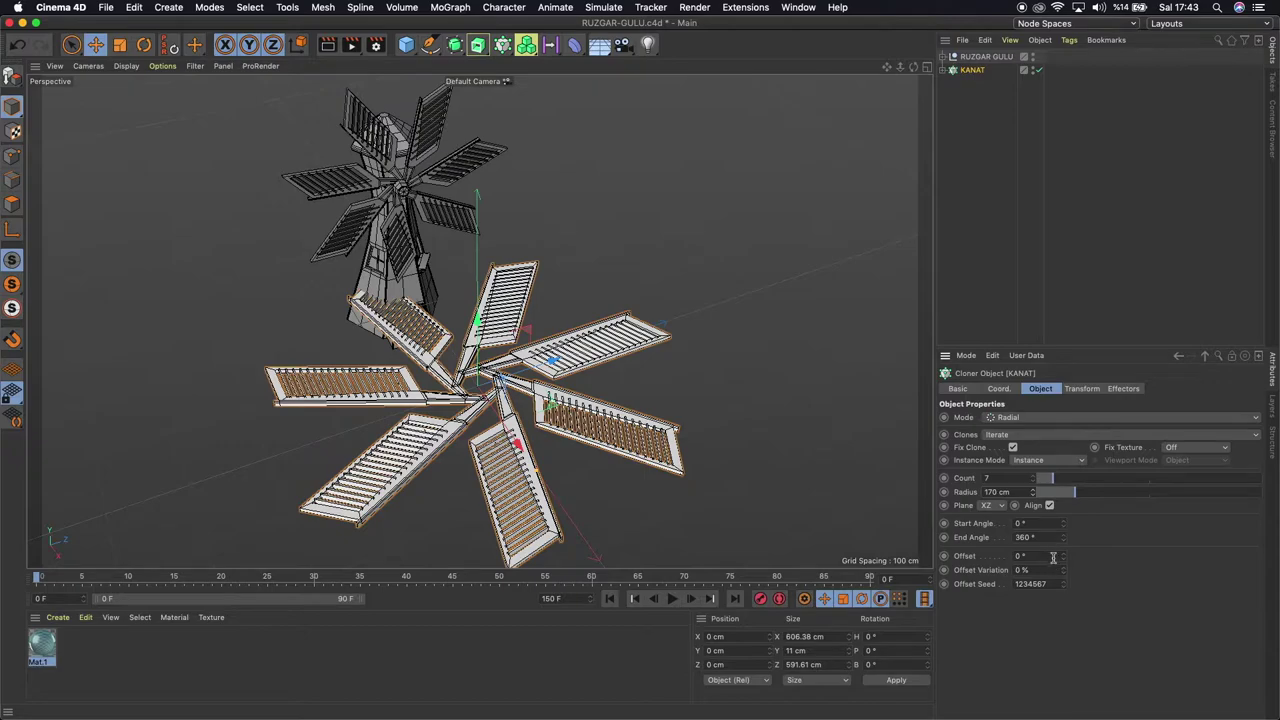
{"action": "left_click_drag", "start_coordinate": [1065, 544], "coordinate": [1065, 544]}
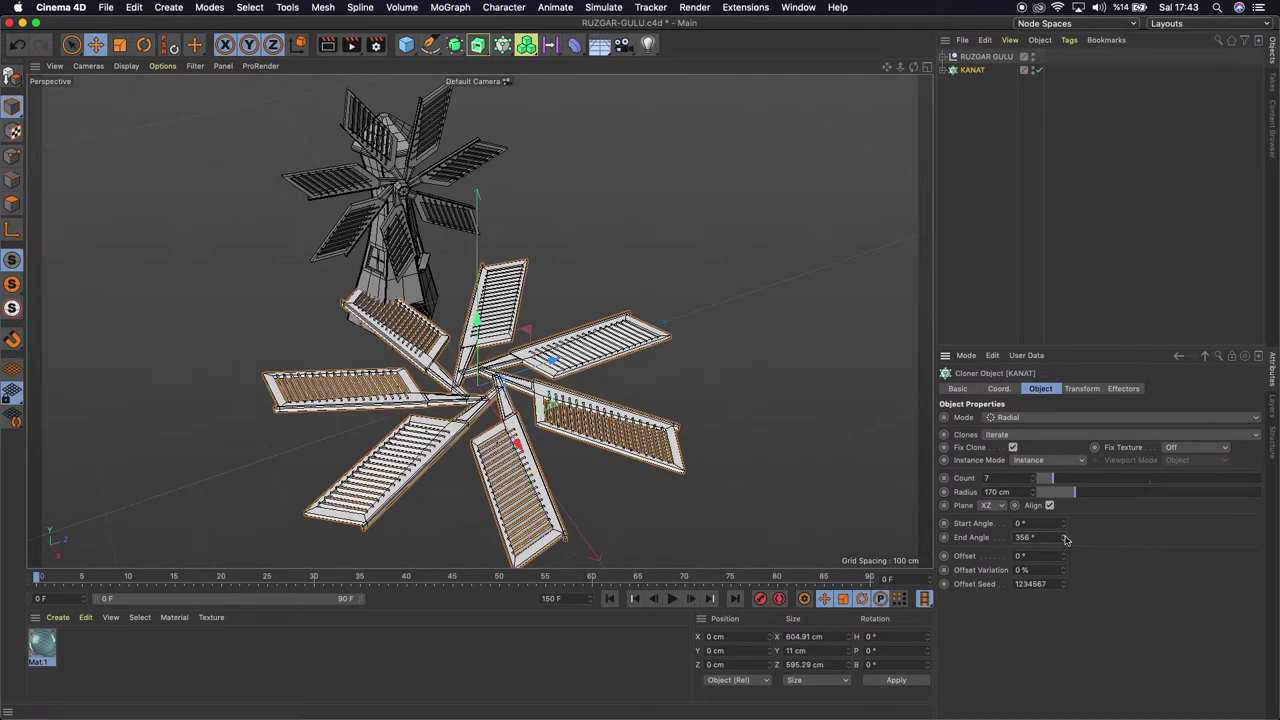
{"action": "left_click", "coordinate": [1065, 539]}
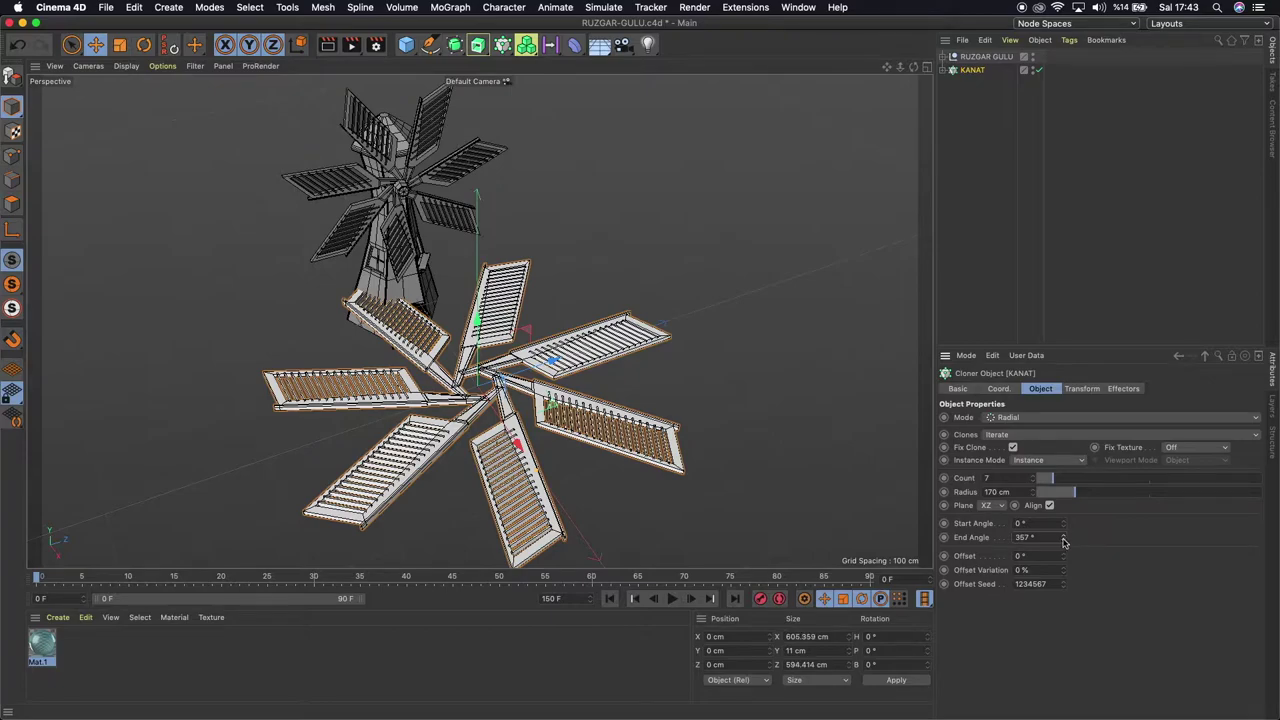
{"action": "left_click", "coordinate": [1063, 539]}
{"action": "left_click", "coordinate": [1063, 539]}
{"action": "left_click", "coordinate": [1063, 539]}
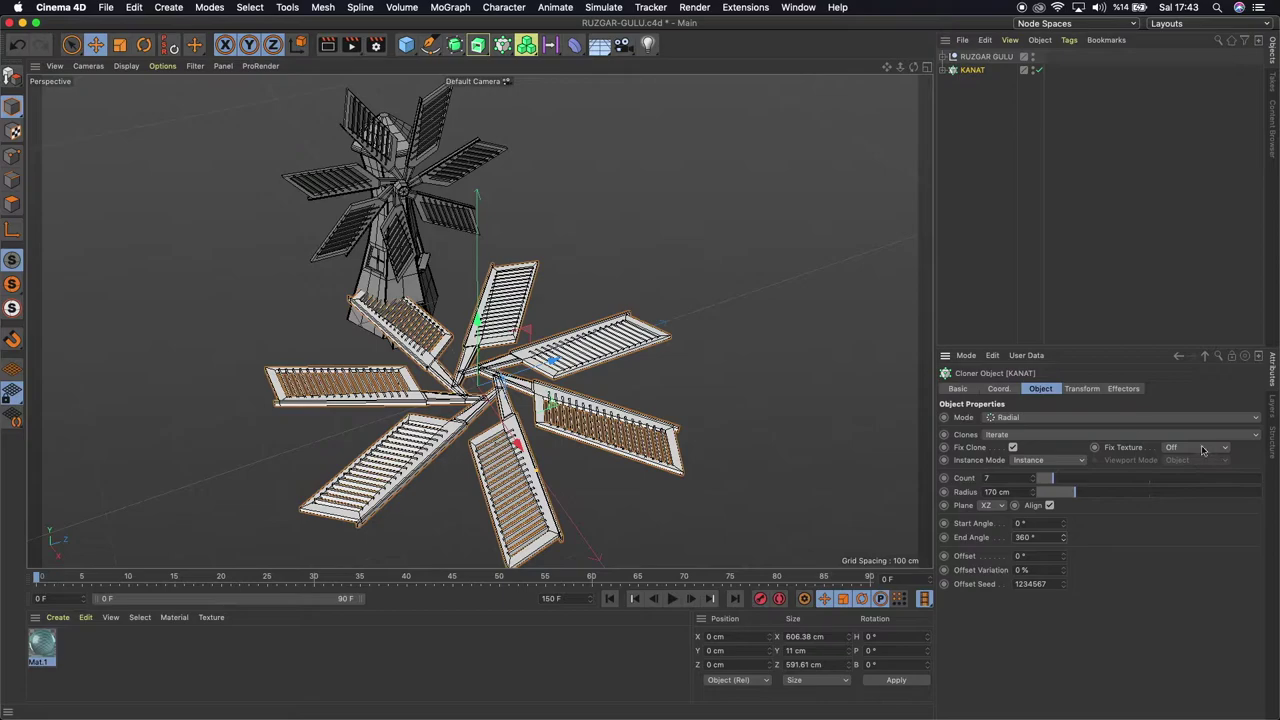
{"action": "left_click", "coordinate": [1082, 389]}
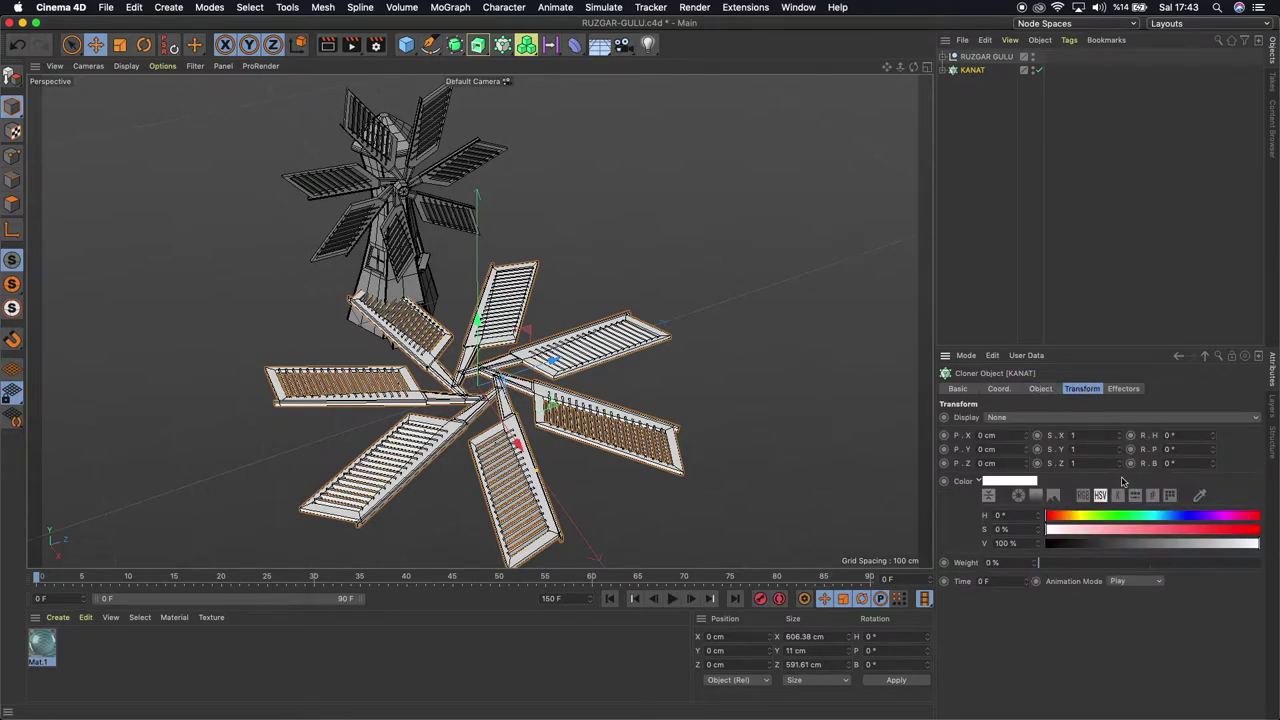
Raise the cloner's Transform P.X to 16 cm so each blade is offset along X
{"action": "left_click", "coordinate": [1026, 439]}
{"action": "left_click", "coordinate": [1026, 439]}
{"action": "left_click", "coordinate": [1026, 435]}
{"action": "left_click", "coordinate": [1026, 435]}
{"action": "left_click", "coordinate": [1026, 435]}
{"action": "left_click", "coordinate": [1026, 435]}
{"action": "left_click", "coordinate": [1026, 435]}
{"action": "left_click", "coordinate": [1026, 435]}
{"action": "left_click", "coordinate": [1026, 435]}
{"action": "left_click", "coordinate": [1026, 435]}
{"action": "left_click", "coordinate": [1026, 435]}
{"action": "left_click", "coordinate": [1026, 435]}
{"action": "left_click", "coordinate": [1026, 435]}
{"action": "left_click", "coordinate": [1026, 435]}
{"action": "left_click", "coordinate": [1026, 435]}
{"action": "left_click", "coordinate": [1026, 435]}
{"action": "left_click", "coordinate": [1026, 435]}
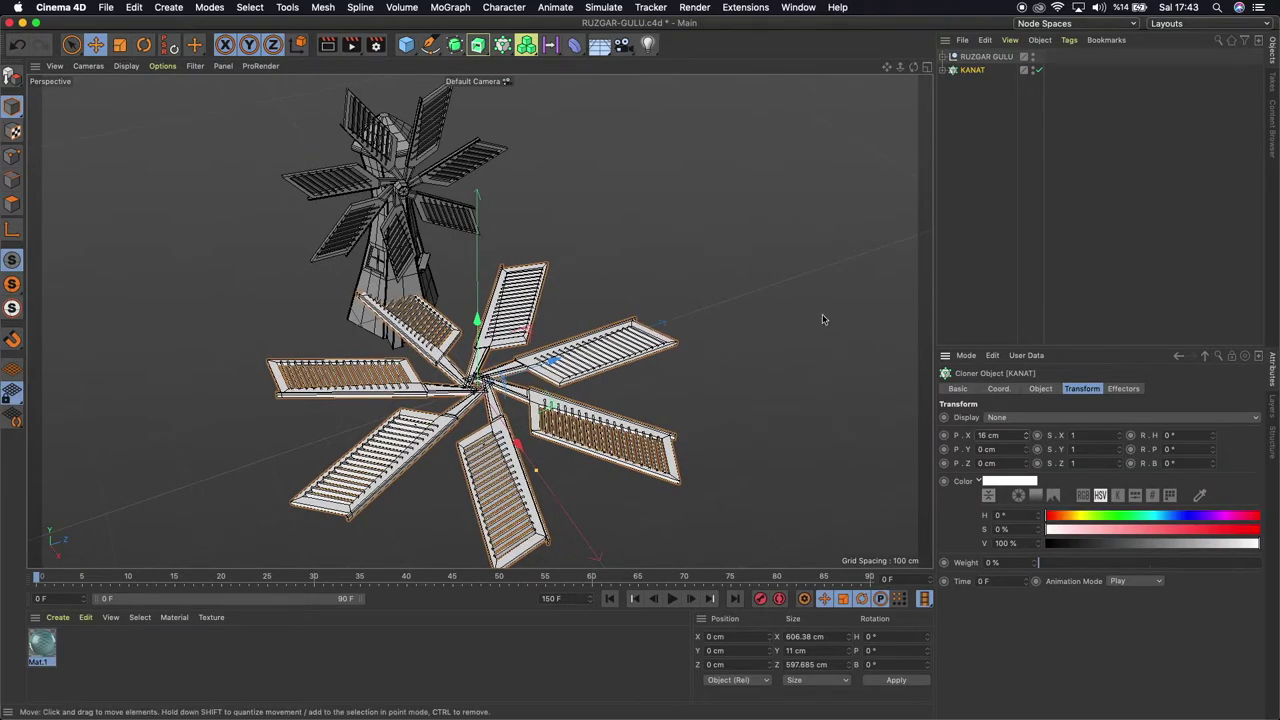
{"action": "mouse_move", "coordinate": [913, 66]}
{"action": "left_mouse_down"}
{"action": "mouse_move", "coordinate": [940, 80]}
{"action": "mouse_move", "coordinate": [913, 70]}
{"action": "mouse_move", "coordinate": [900, 88]}
{"action": "left_mouse_up"}
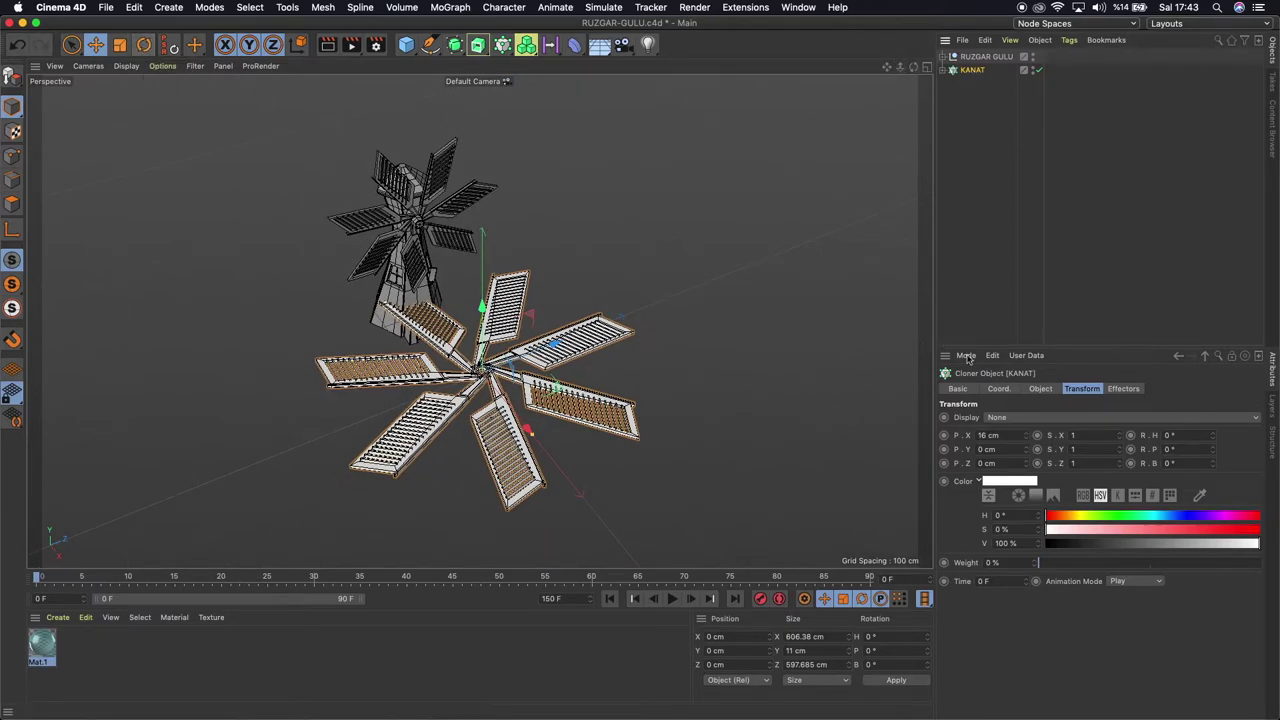
{"action": "left_click", "coordinate": [1037, 392]}
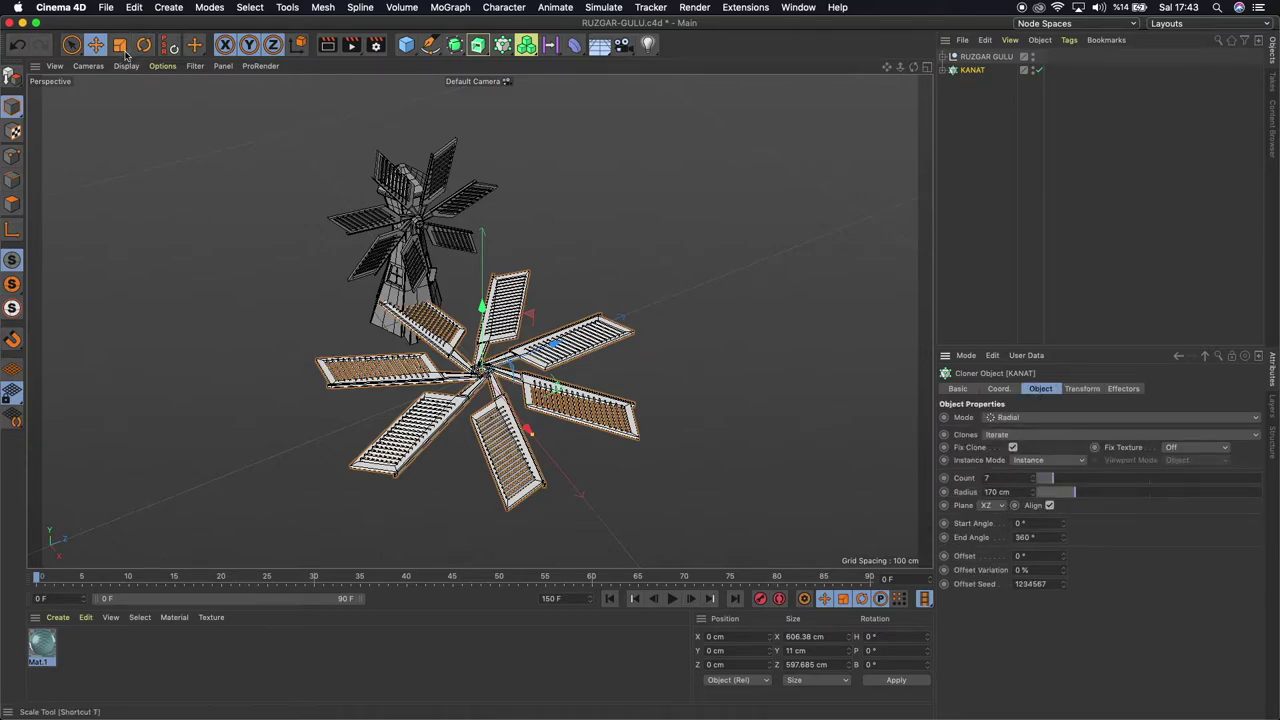
Rotate the KANAT cloner to a 90° bank so the wheel stands upright, then disable it
{"action": "key", "text": "r"}
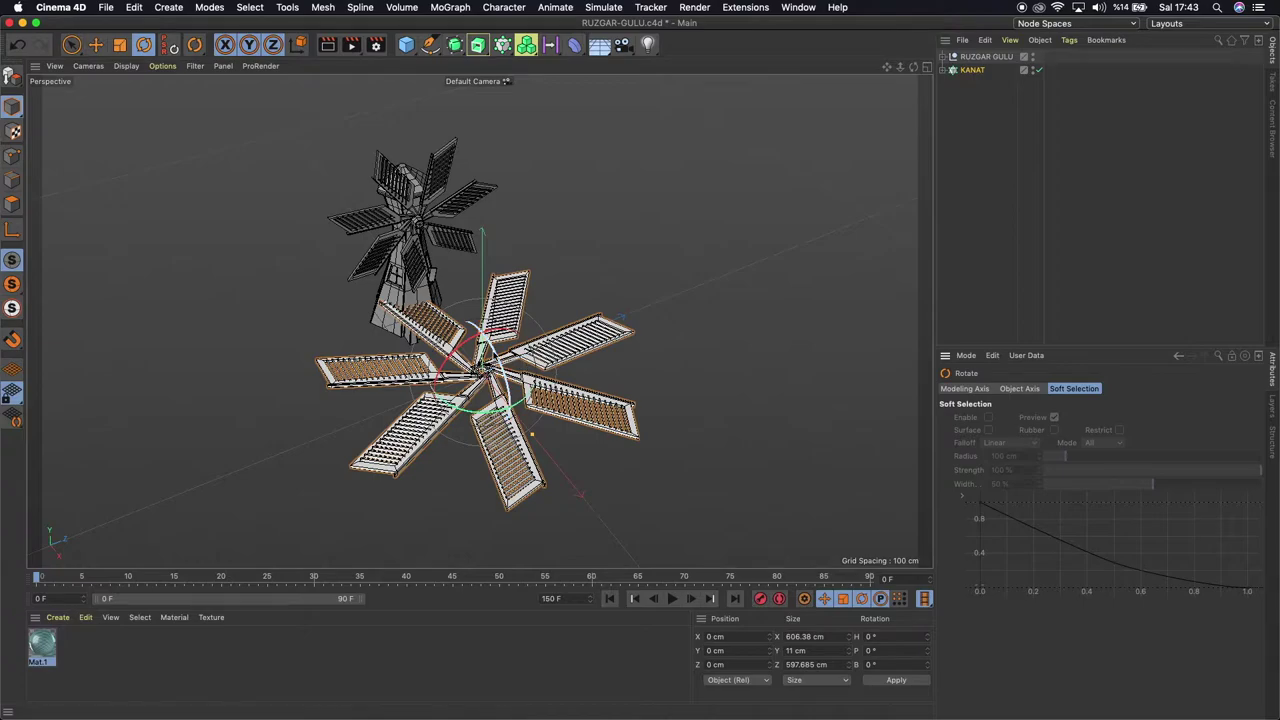
{"action": "mouse_move", "coordinate": [532, 434]}
{"action": "left_mouse_down"}
{"action": "mouse_move", "coordinate": [492, 449]}
{"action": "mouse_move", "coordinate": [513, 425]}
{"action": "mouse_move", "coordinate": [521, 452]}
{"action": "left_mouse_up"}
{"action": "left_click_drag", "start_coordinate": [913, 67], "coordinate": [820, 80]}
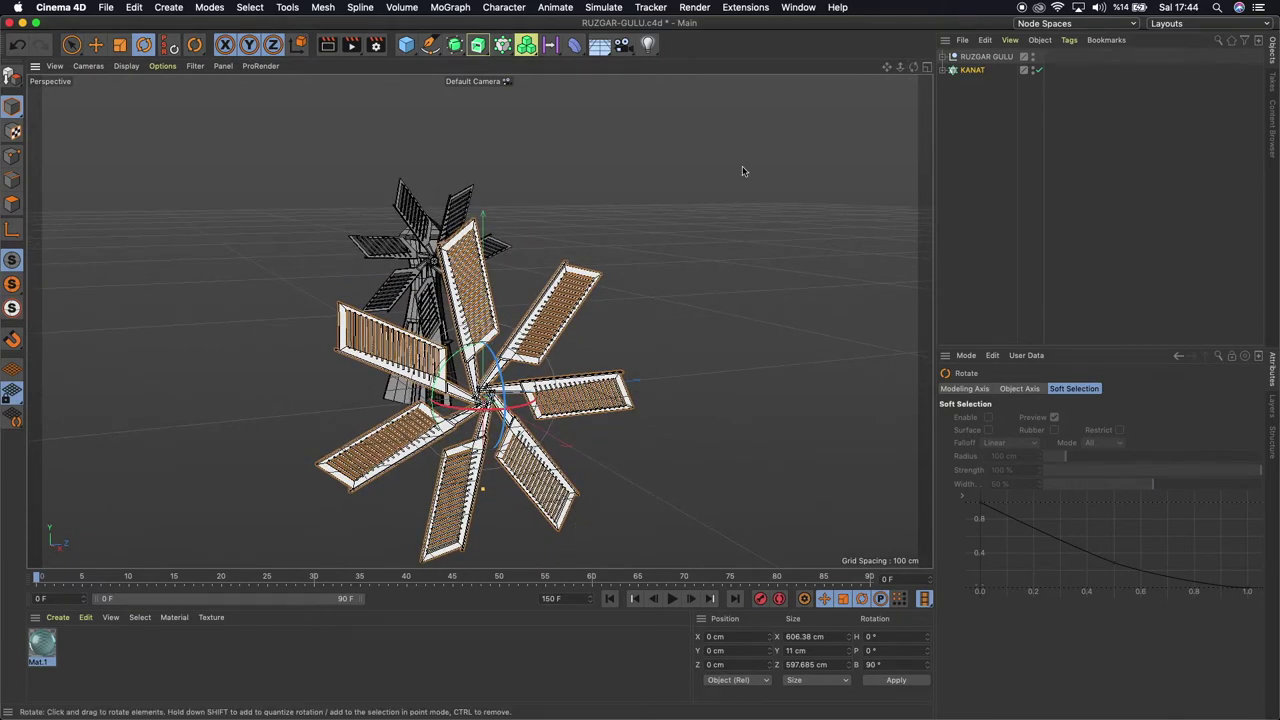
{"action": "left_click_drag", "start_coordinate": [458, 360], "coordinate": [488, 350]}
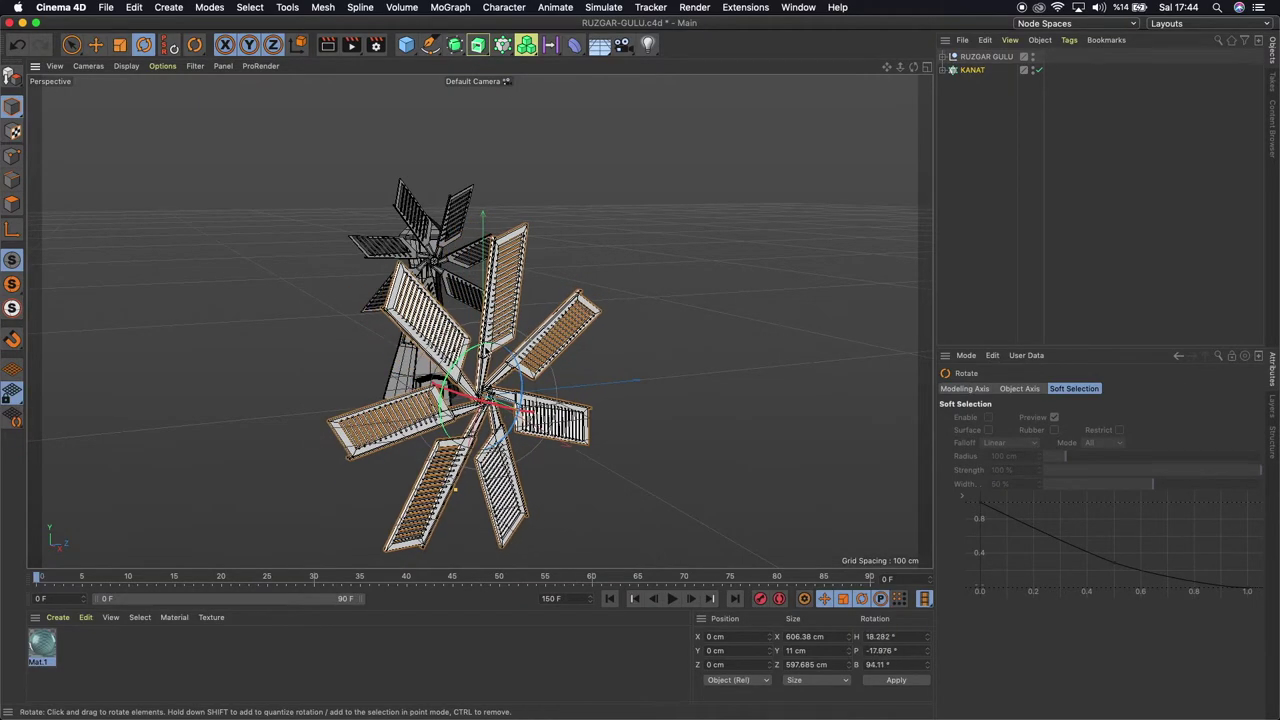
{"action": "key", "text": "super+z"}
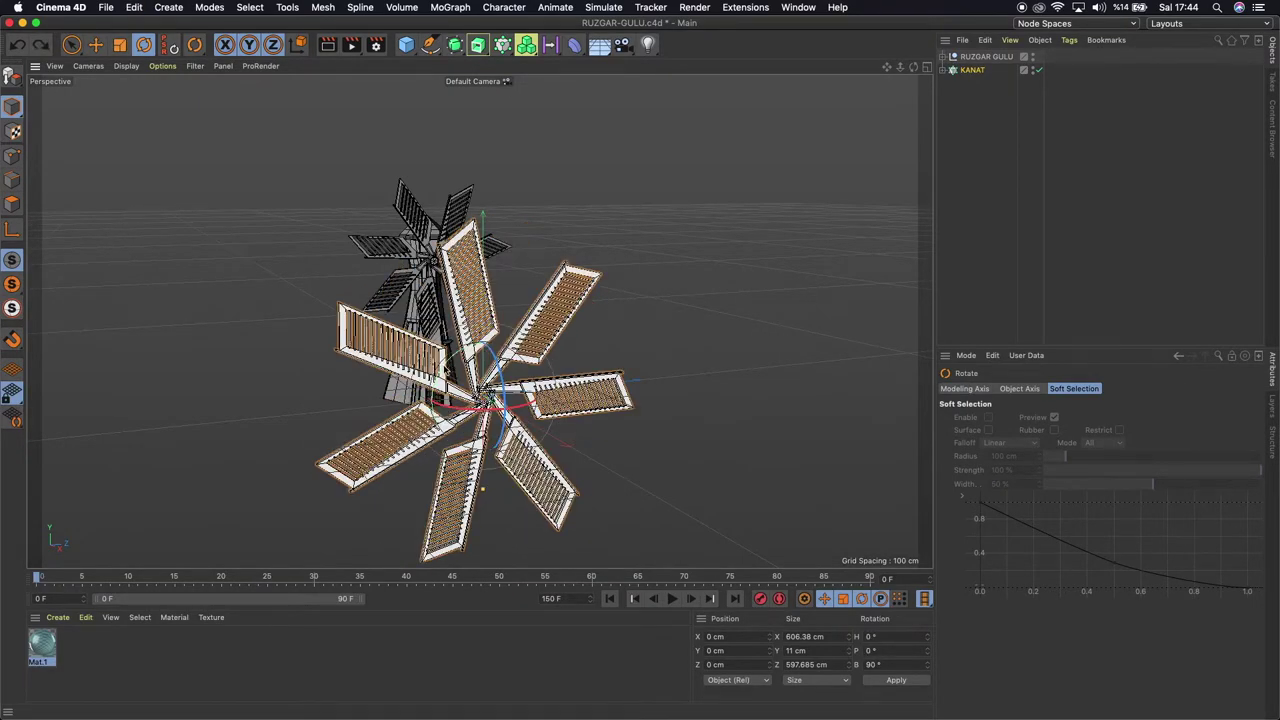
{"action": "left_click_drag", "start_coordinate": [448, 368], "coordinate": [562, 356]}
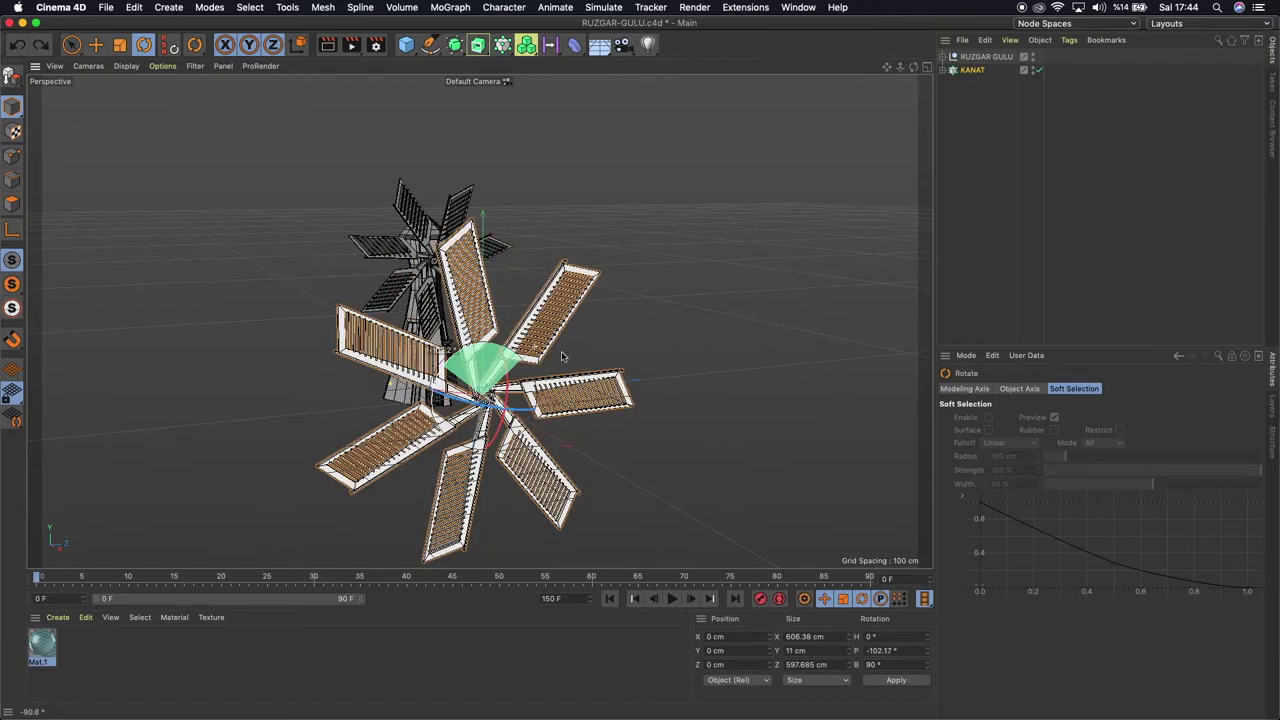
{"action": "left_click_drag", "start_coordinate": [562, 356], "coordinate": [480, 352]}
{"action": "key", "text": "super+z"}
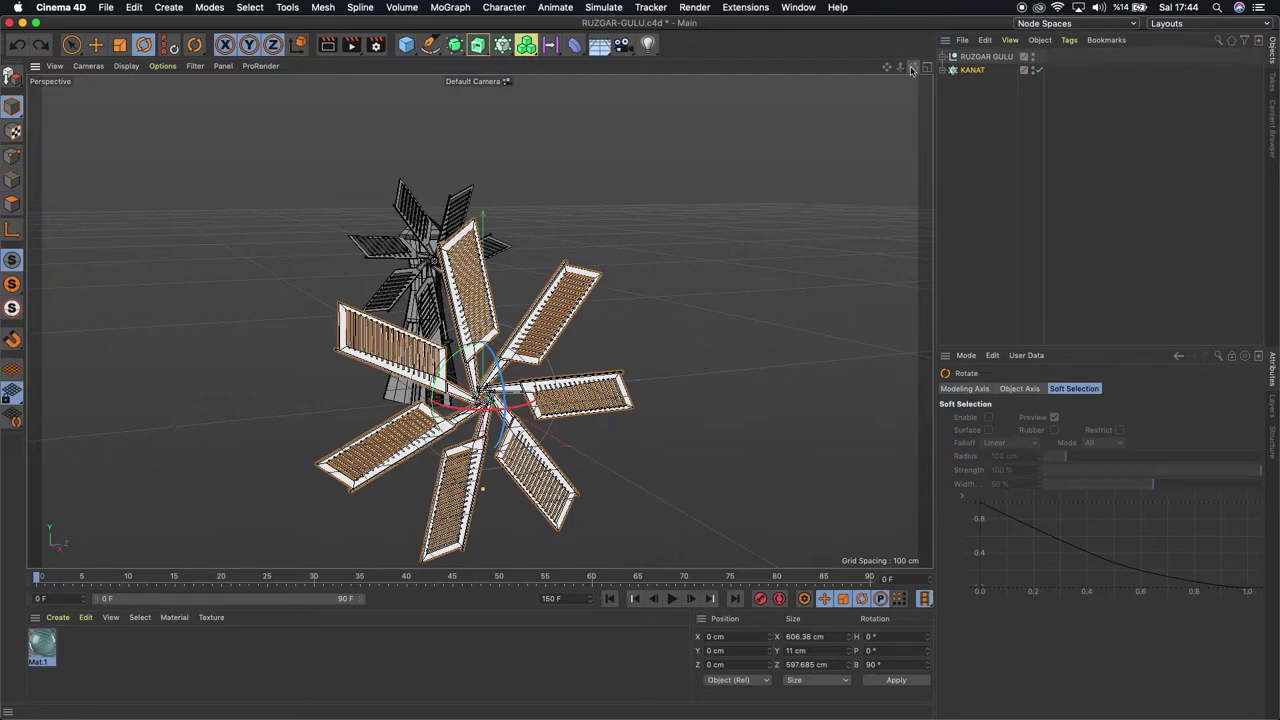
{"action": "left_click", "coordinate": [1035, 70]}
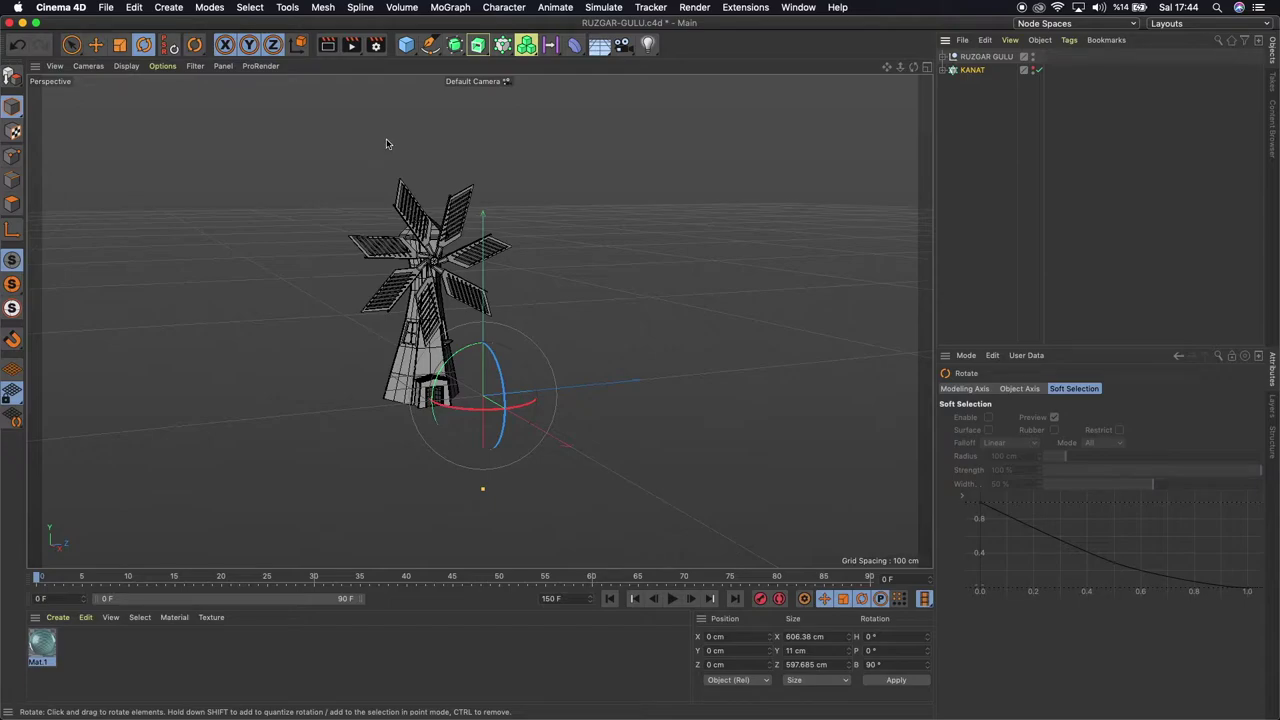
Return to the Move tool, save the scene, and bring up the spline shape palette
{"action": "left_click", "coordinate": [95, 44]}
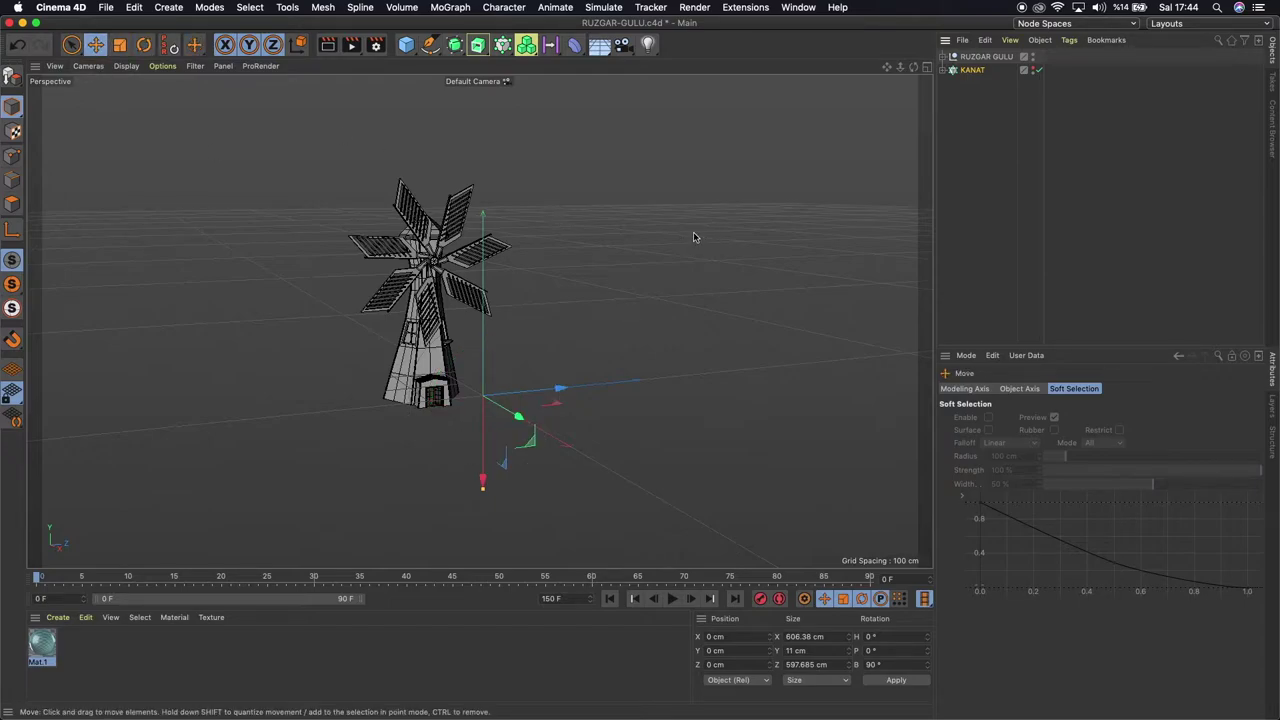
{"action": "key", "text": "super+s"}
{"action": "left_click_drag", "start_coordinate": [913, 66], "coordinate": [479, 321]}
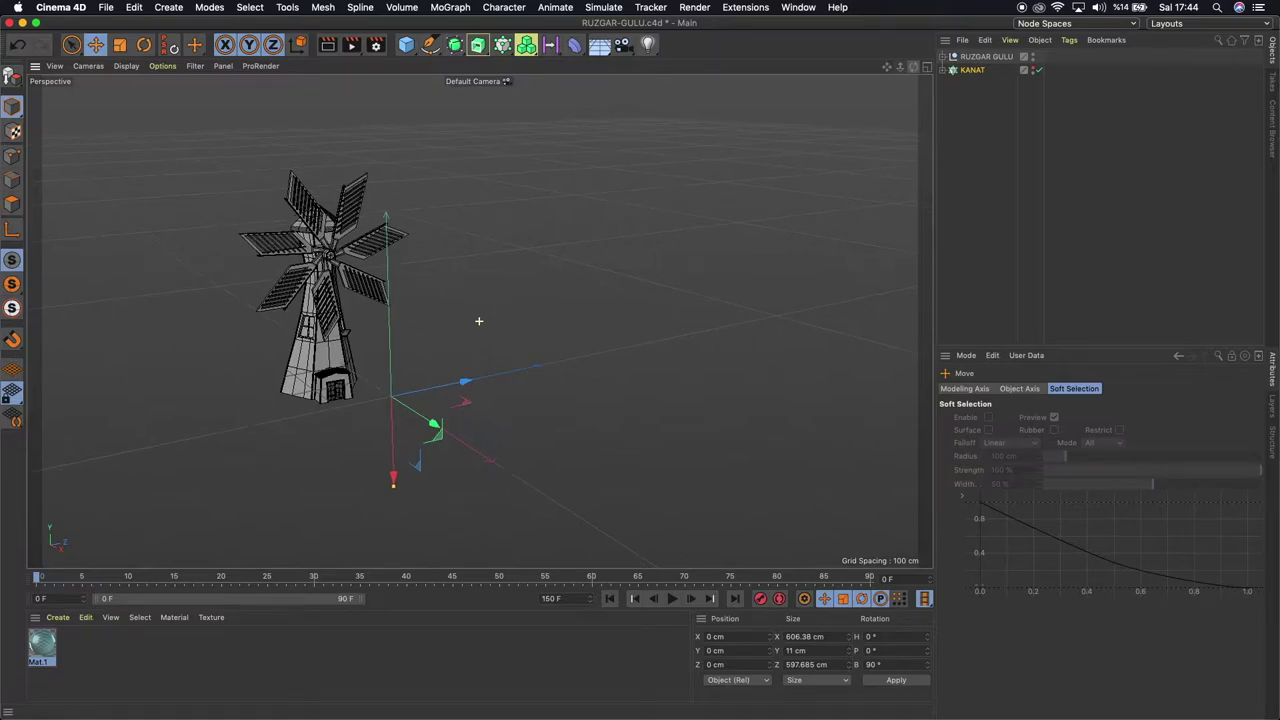
{"action": "left_click", "coordinate": [430, 45]}
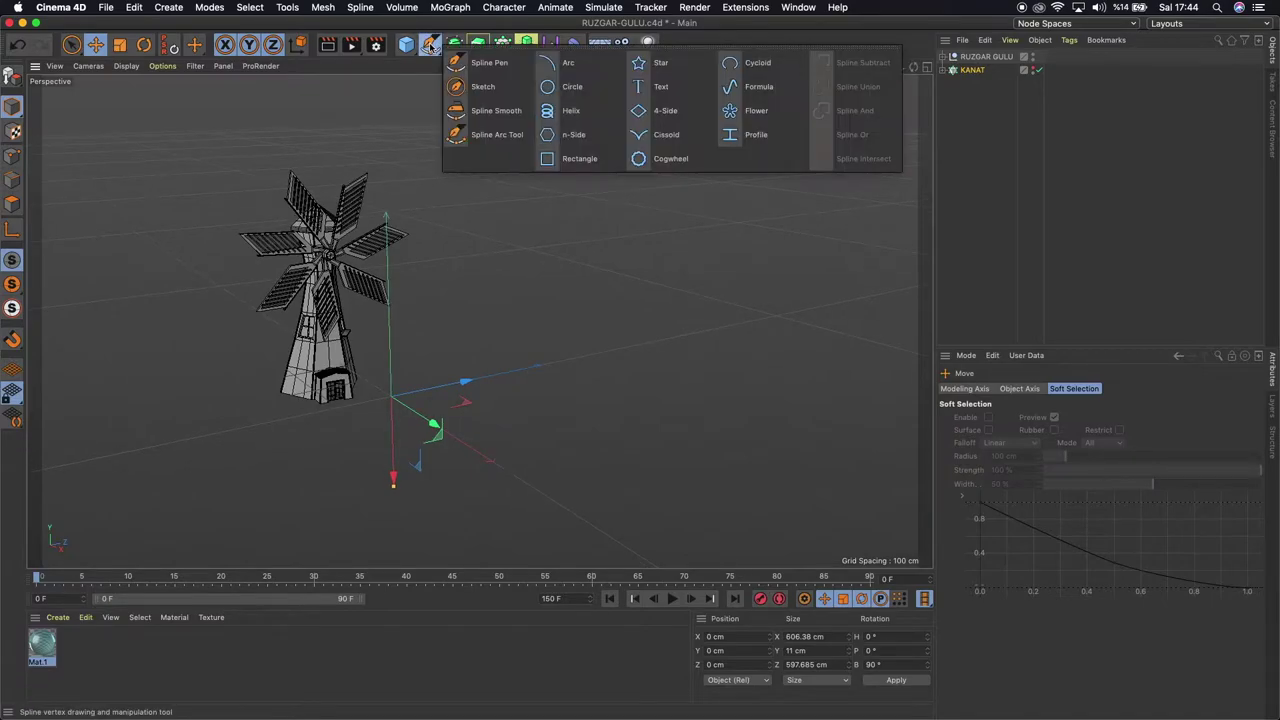
Add an n-Side spline lying flat on the XZ plane
{"action": "left_click", "coordinate": [576, 136]}
{"action": "left_click", "coordinate": [1038, 471]}
{"action": "left_click", "coordinate": [1046, 513]}
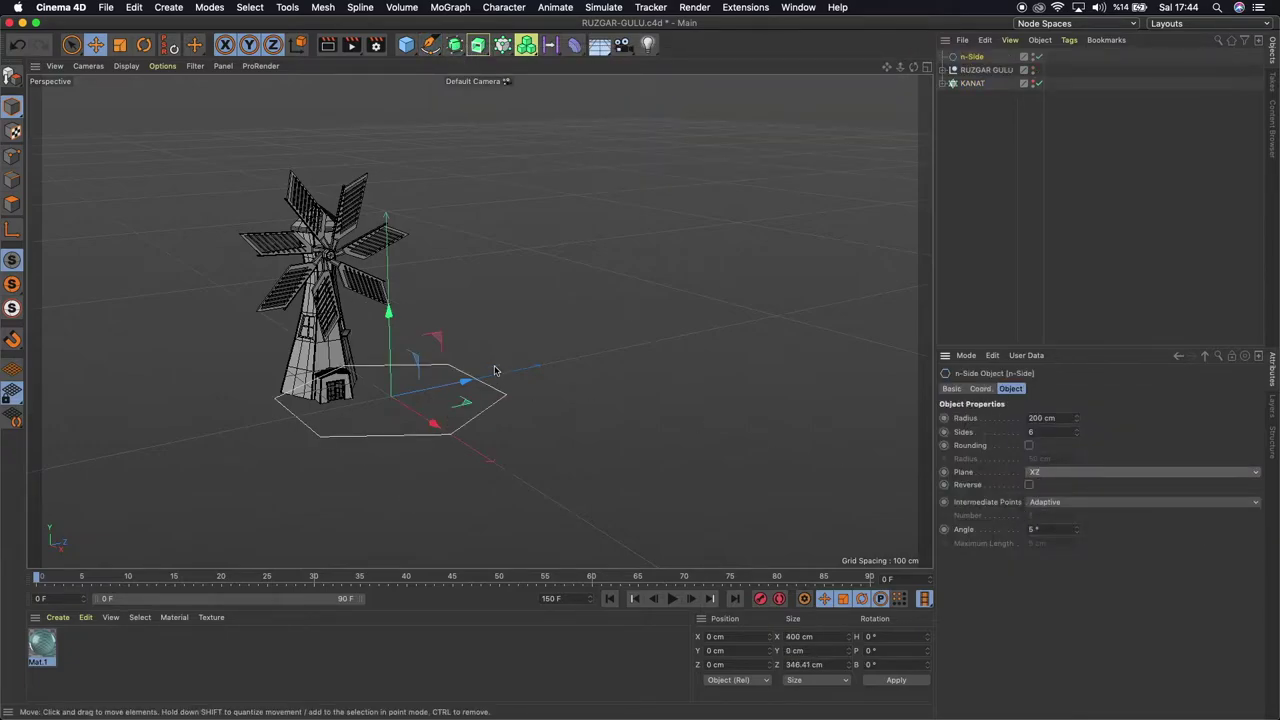
{"action": "mouse_move", "coordinate": [886, 67]}
{"action": "left_mouse_down"}
{"action": "mouse_move", "coordinate": [907, 68]}
{"action": "mouse_move", "coordinate": [912, 120]}
{"action": "left_mouse_up"}
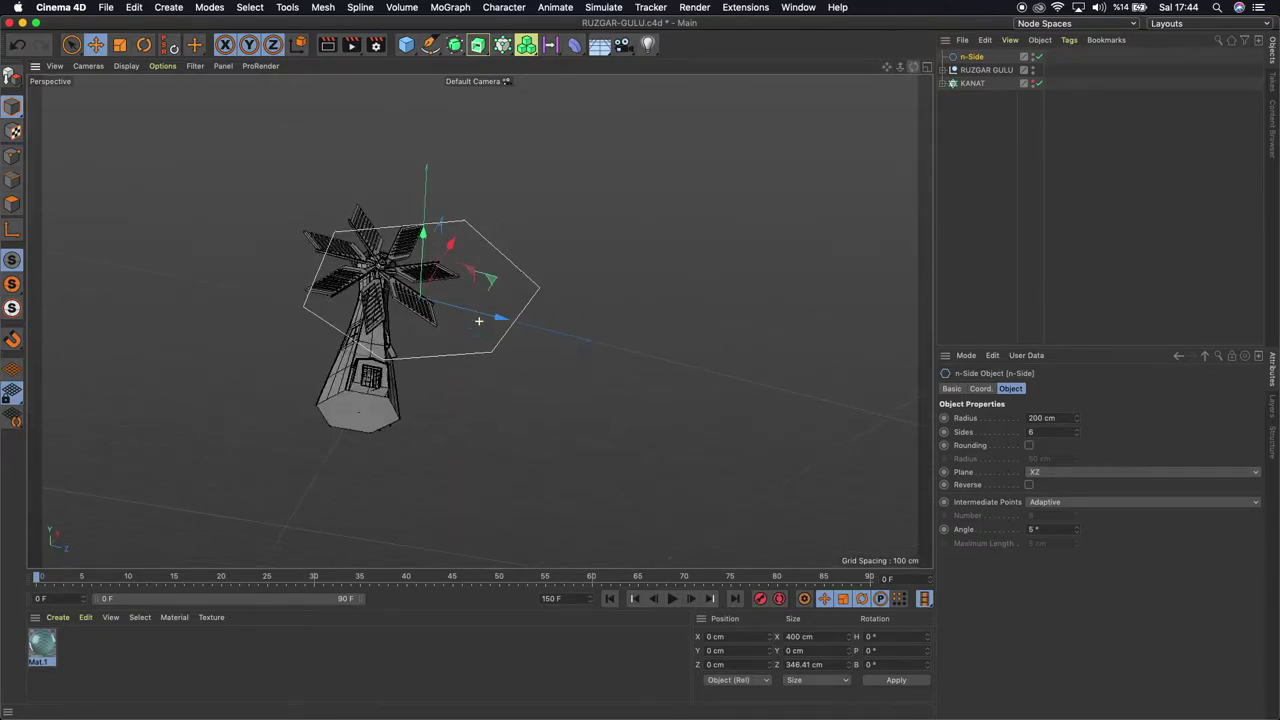
{"action": "left_click_drag", "start_coordinate": [478, 320], "coordinate": [357, 412]}
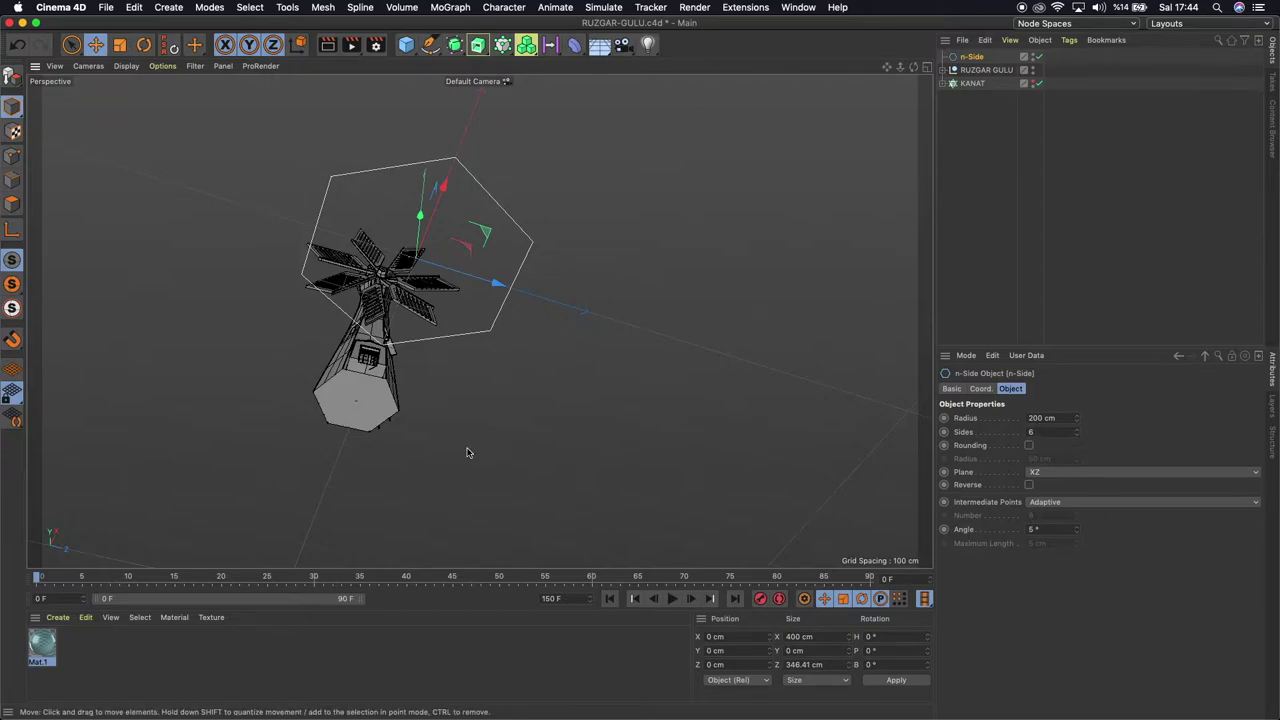
{"action": "left_click_drag", "start_coordinate": [913, 67], "coordinate": [478, 321]}
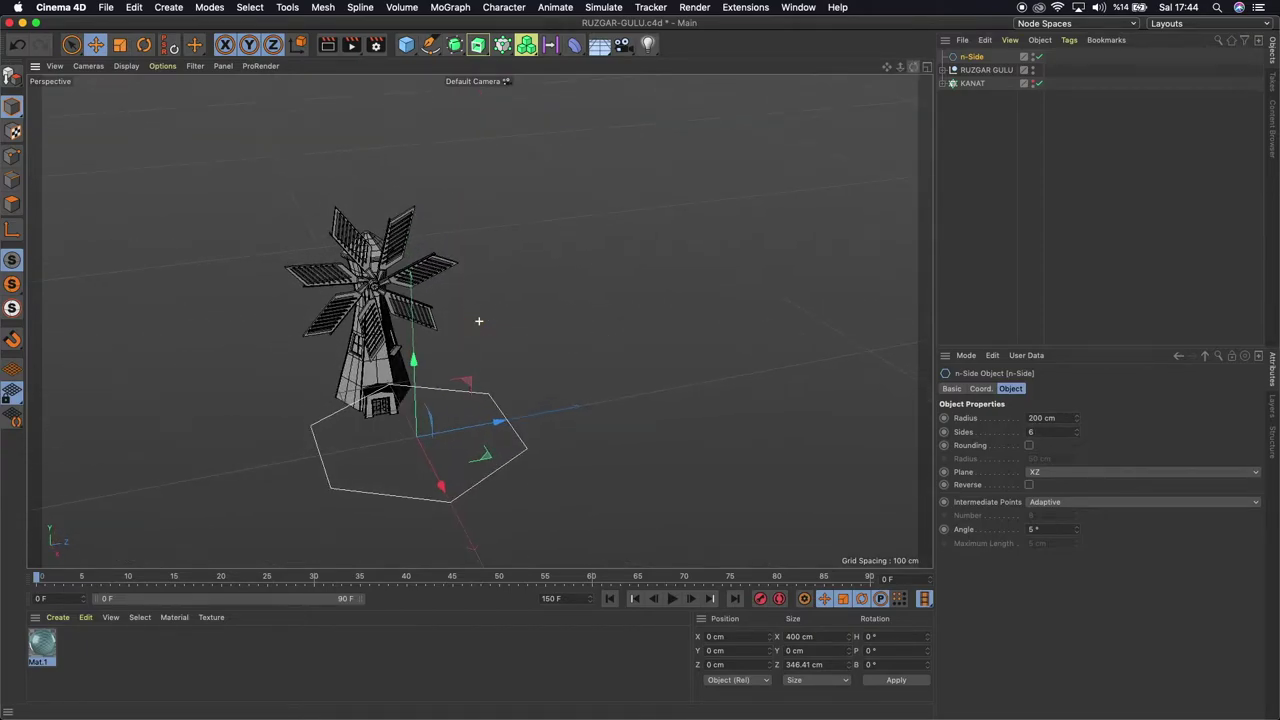
{"action": "left_click_drag", "start_coordinate": [897, 67], "coordinate": [799, 229]}
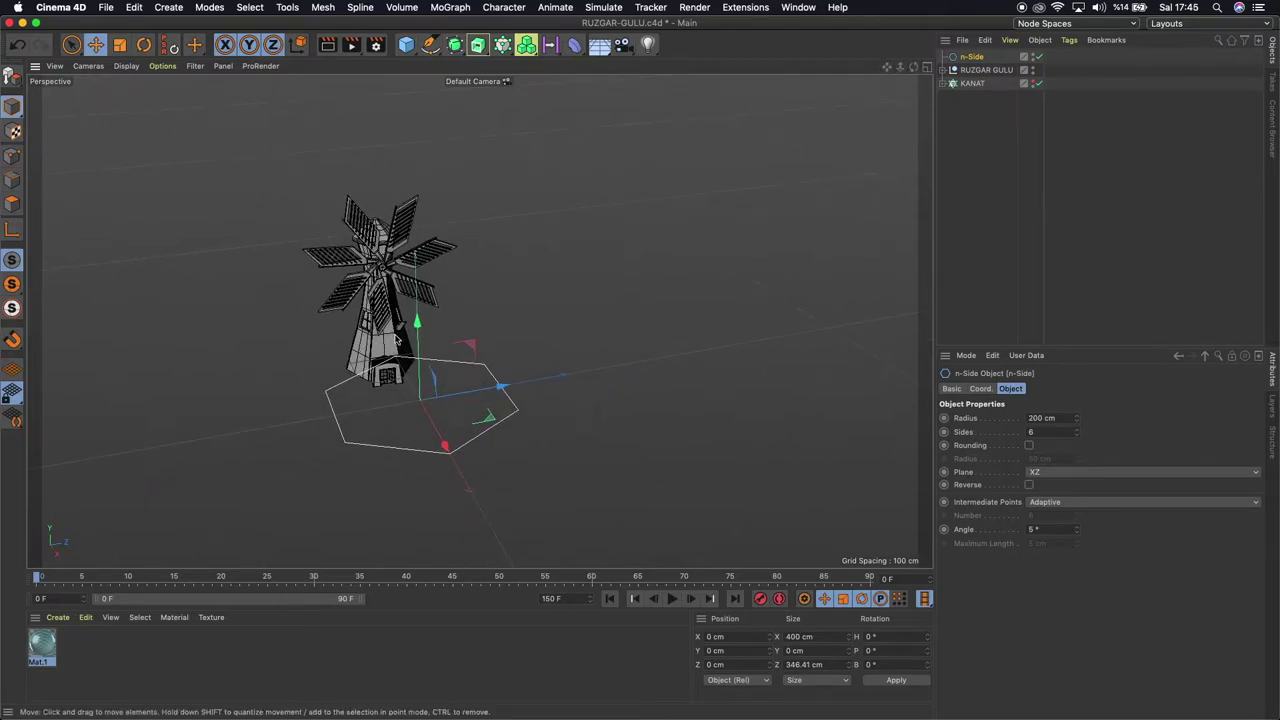
Rotate the hexagon to a 30° heading around its vertical axis
{"action": "key", "text": "r"}
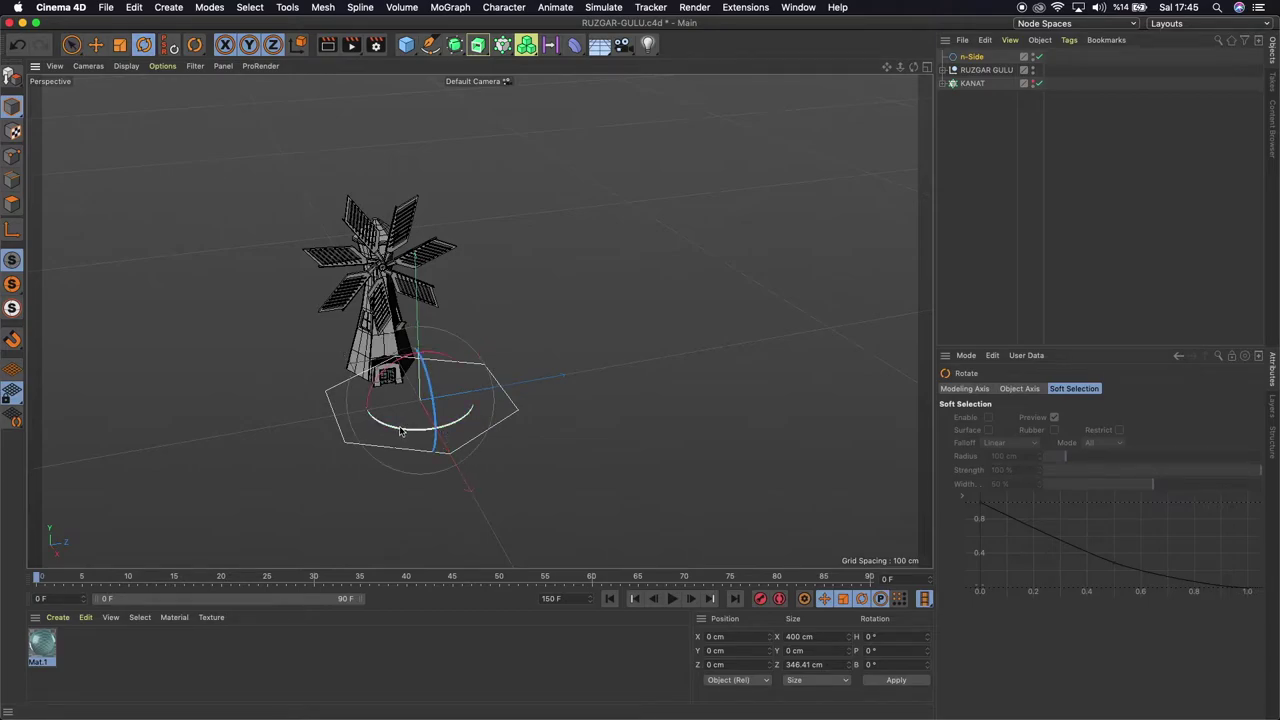
{"action": "left_click_drag", "start_coordinate": [400, 430], "coordinate": [444, 446]}
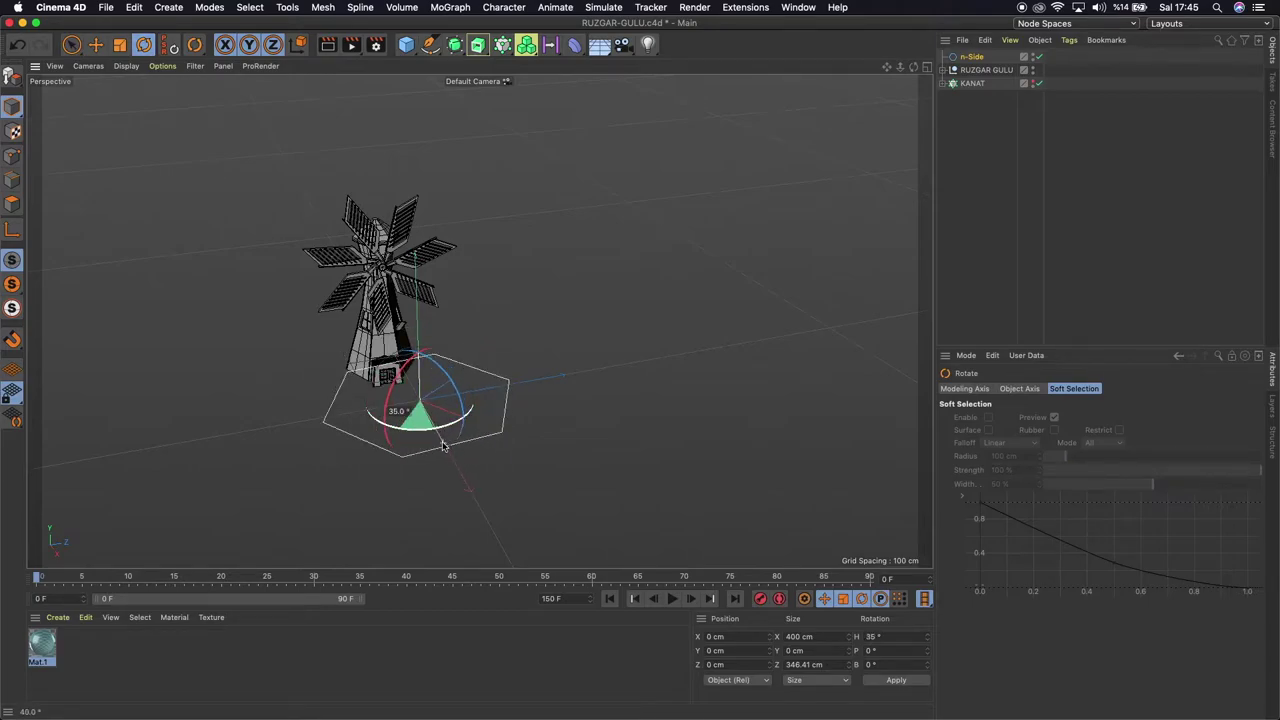
{"action": "left_click_drag", "start_coordinate": [438, 444], "coordinate": [439, 454]}
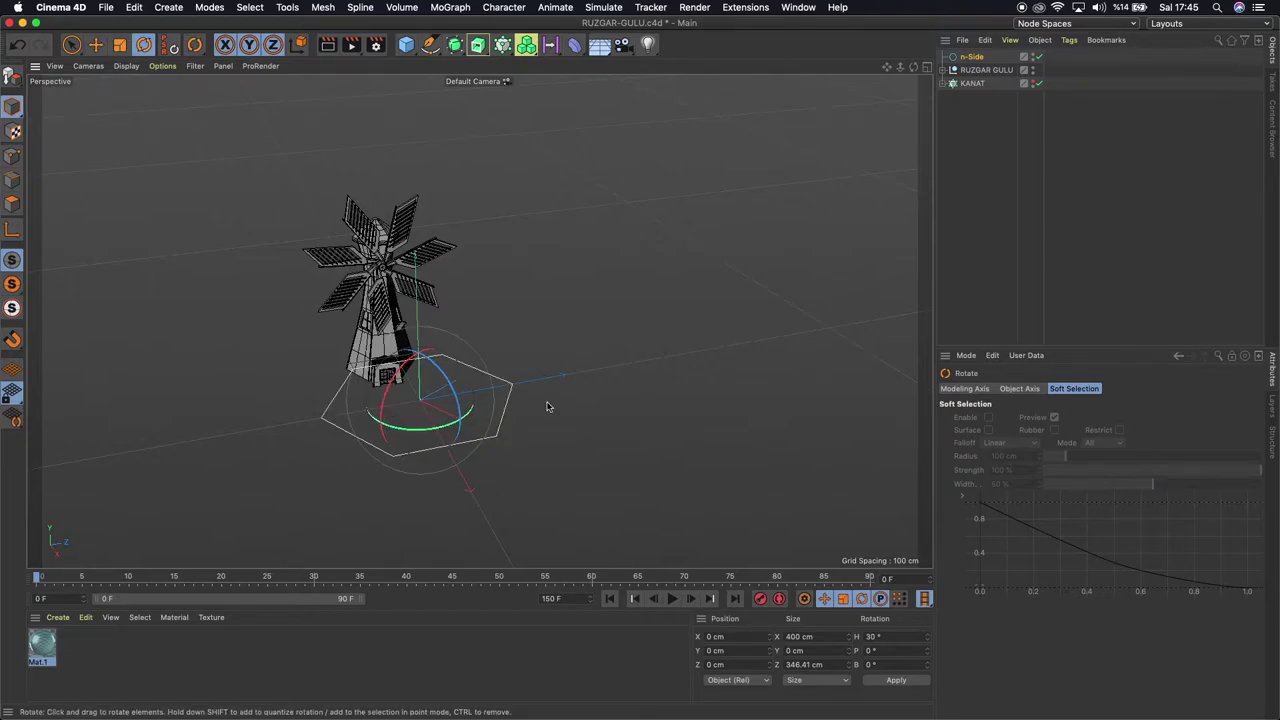
{"action": "left_click_drag", "start_coordinate": [899, 67], "coordinate": [479, 321]}
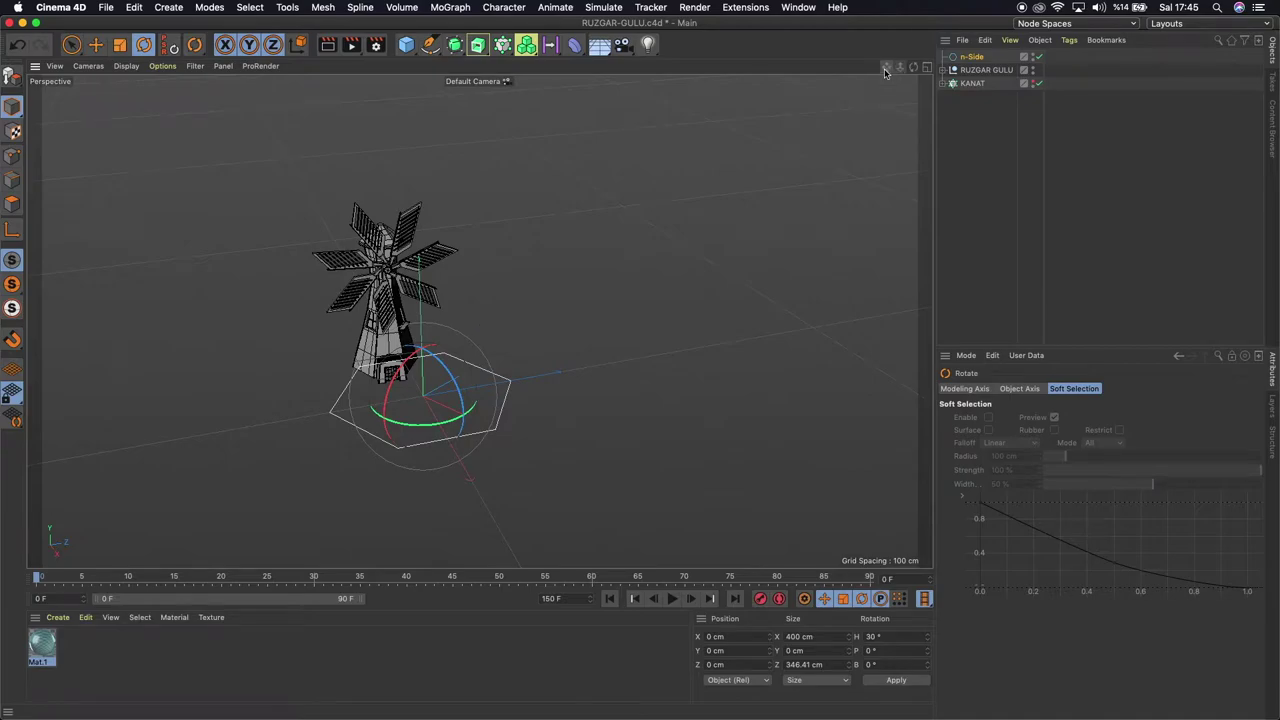
{"action": "left_click", "coordinate": [971, 57]}
{"action": "left_click_drag", "start_coordinate": [913, 67], "coordinate": [479, 321]}
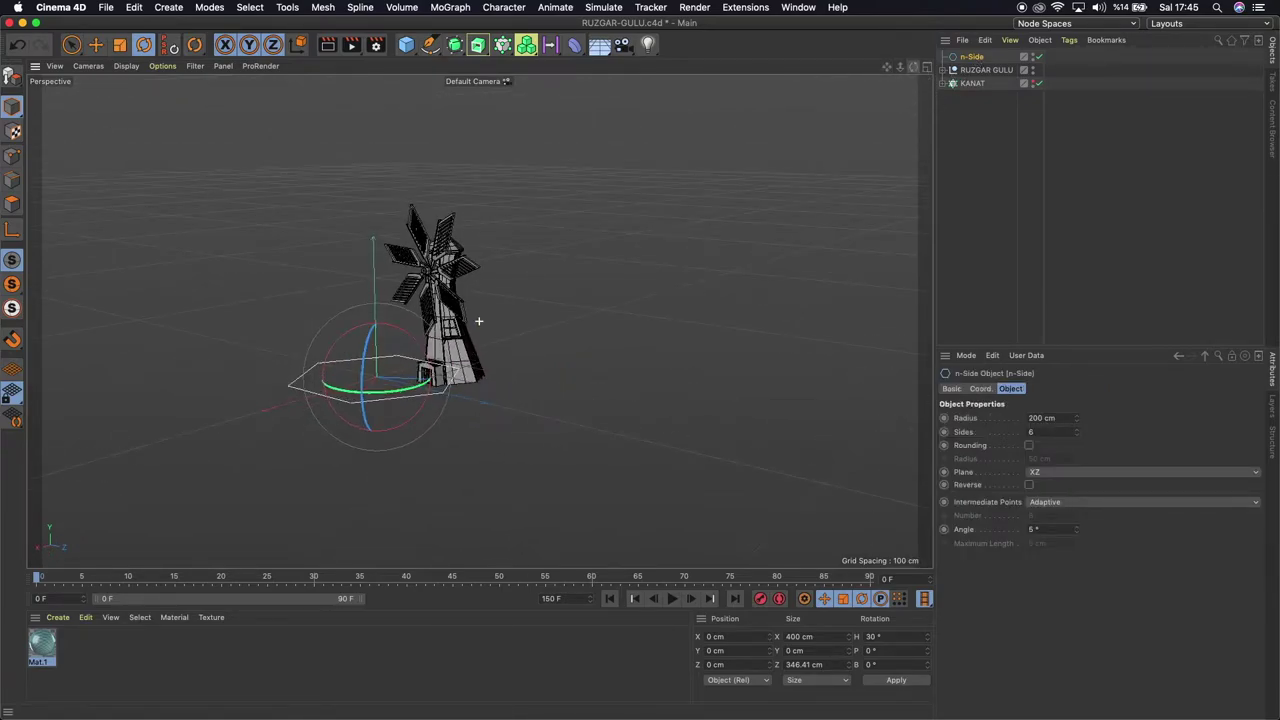
Move the RUZGAR GULU windmill in Right view so its base sits on the ground
{"action": "left_click", "coordinate": [968, 71]}
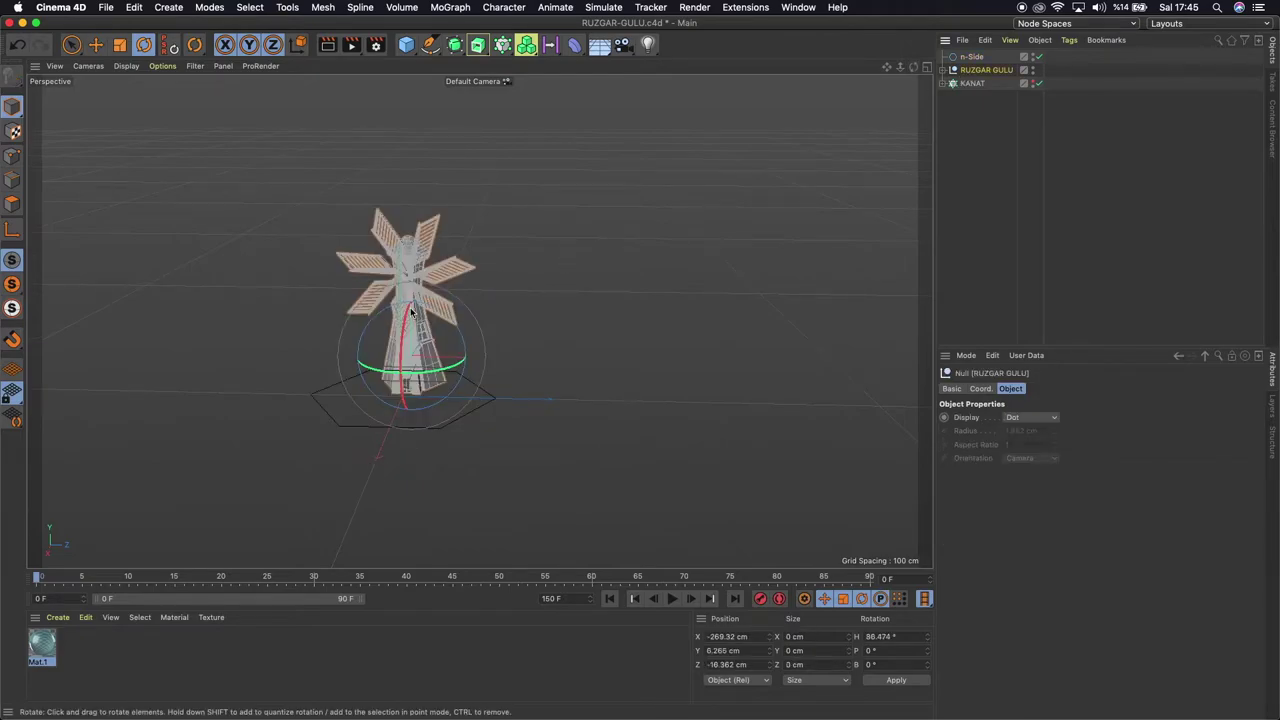
{"action": "left_click", "coordinate": [95, 44]}
{"action": "left_click_drag", "start_coordinate": [408, 276], "coordinate": [407, 202]}
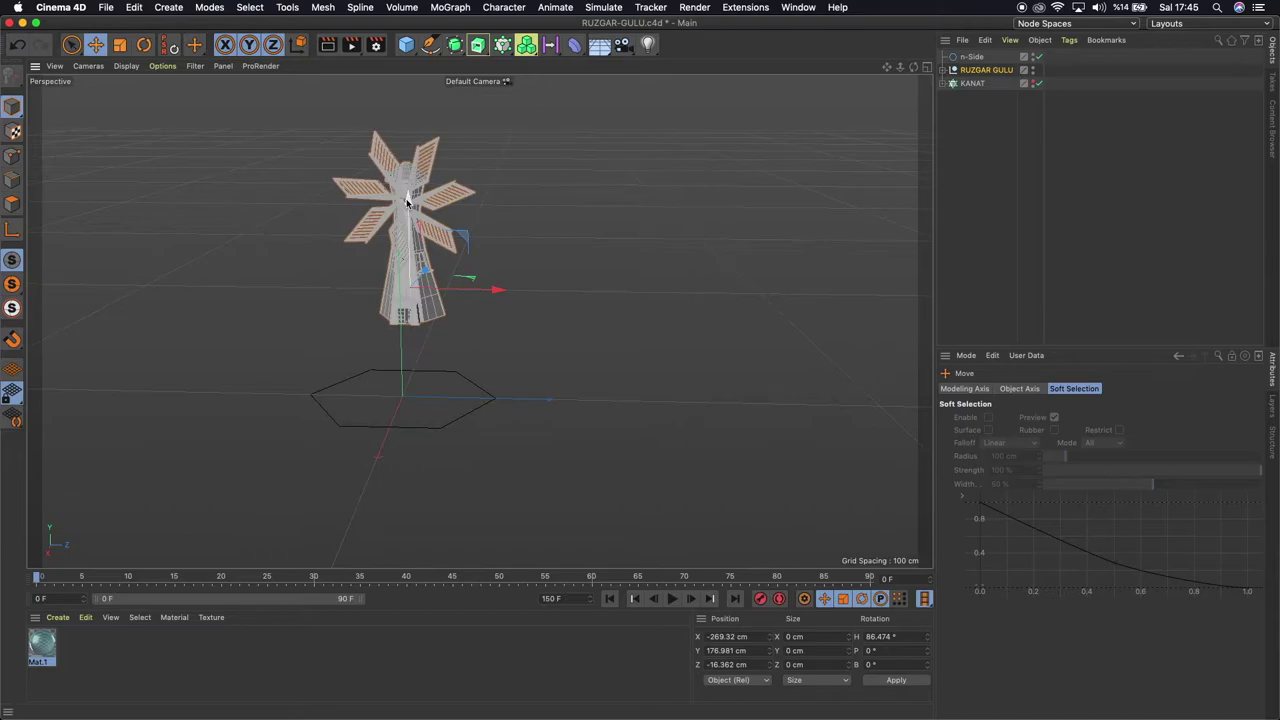
{"action": "key", "text": "F3"}
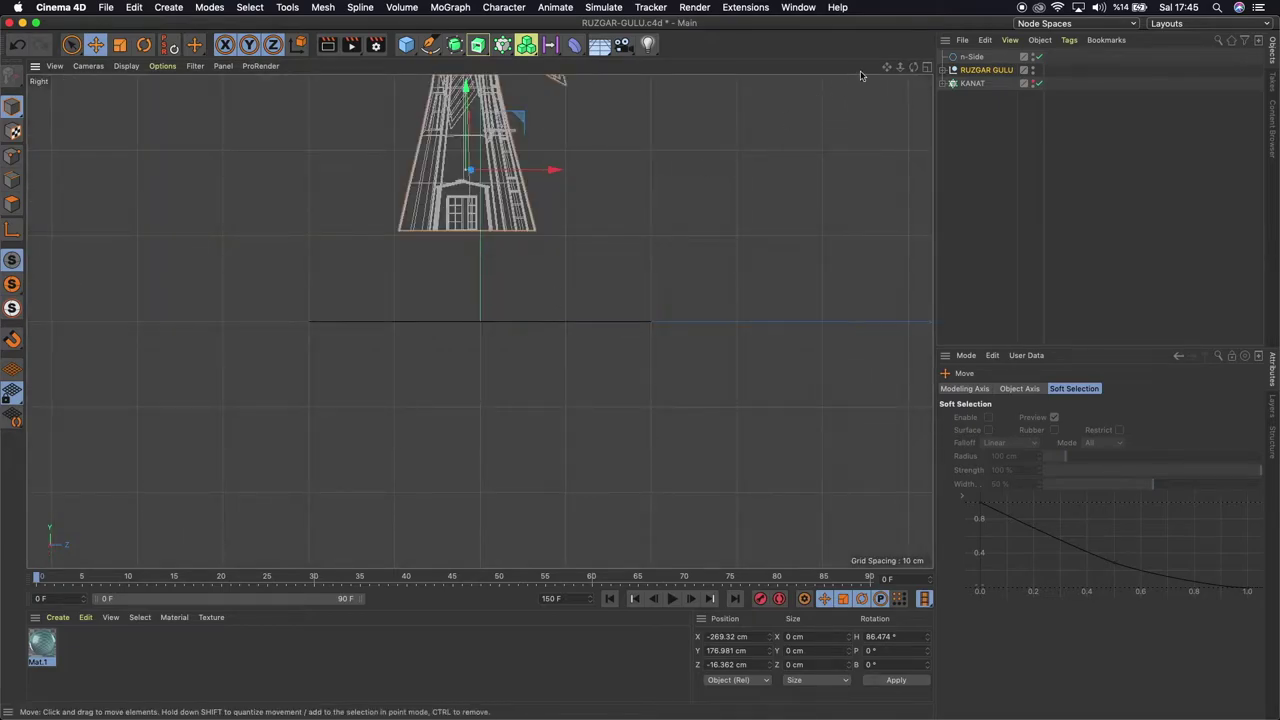
{"action": "mouse_move", "coordinate": [900, 67]}
{"action": "left_mouse_down"}
{"action": "mouse_move", "coordinate": [880, 70]}
{"action": "mouse_move", "coordinate": [890, 67]}
{"action": "left_mouse_up"}
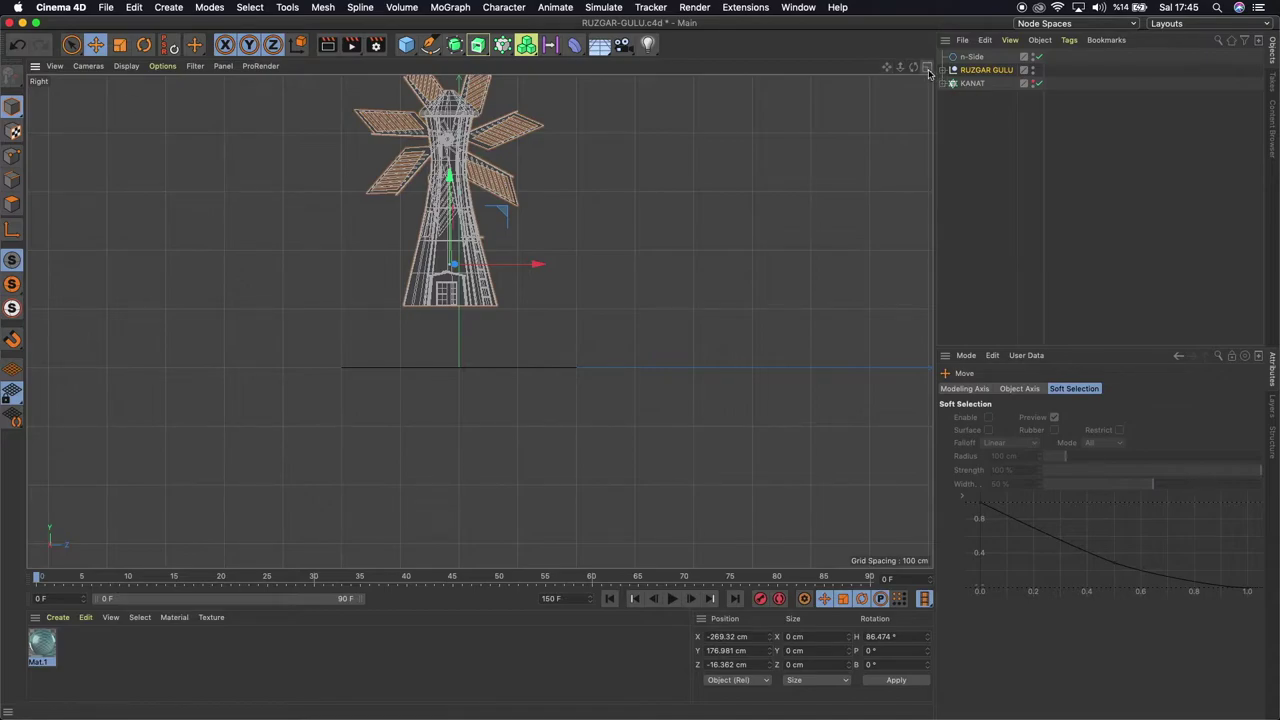
{"action": "left_click_drag", "start_coordinate": [884, 75], "coordinate": [878, 111]}
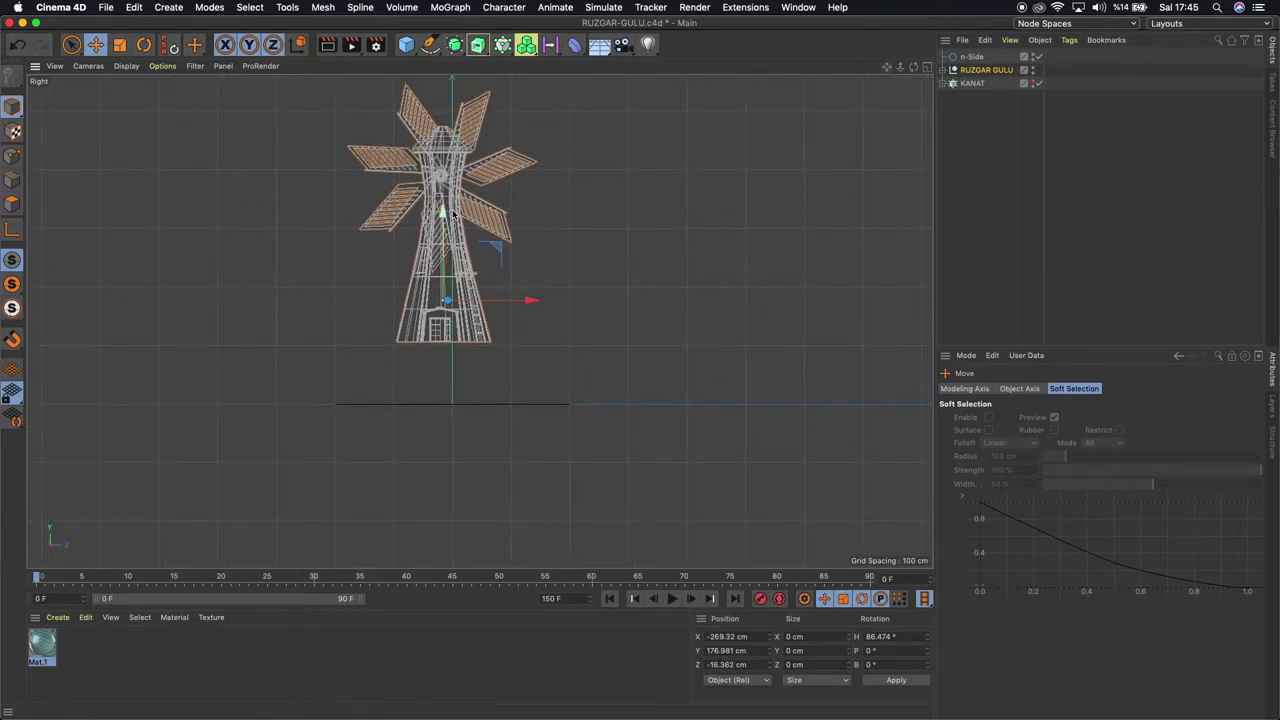
{"action": "left_click_drag", "start_coordinate": [441, 212], "coordinate": [441, 274]}
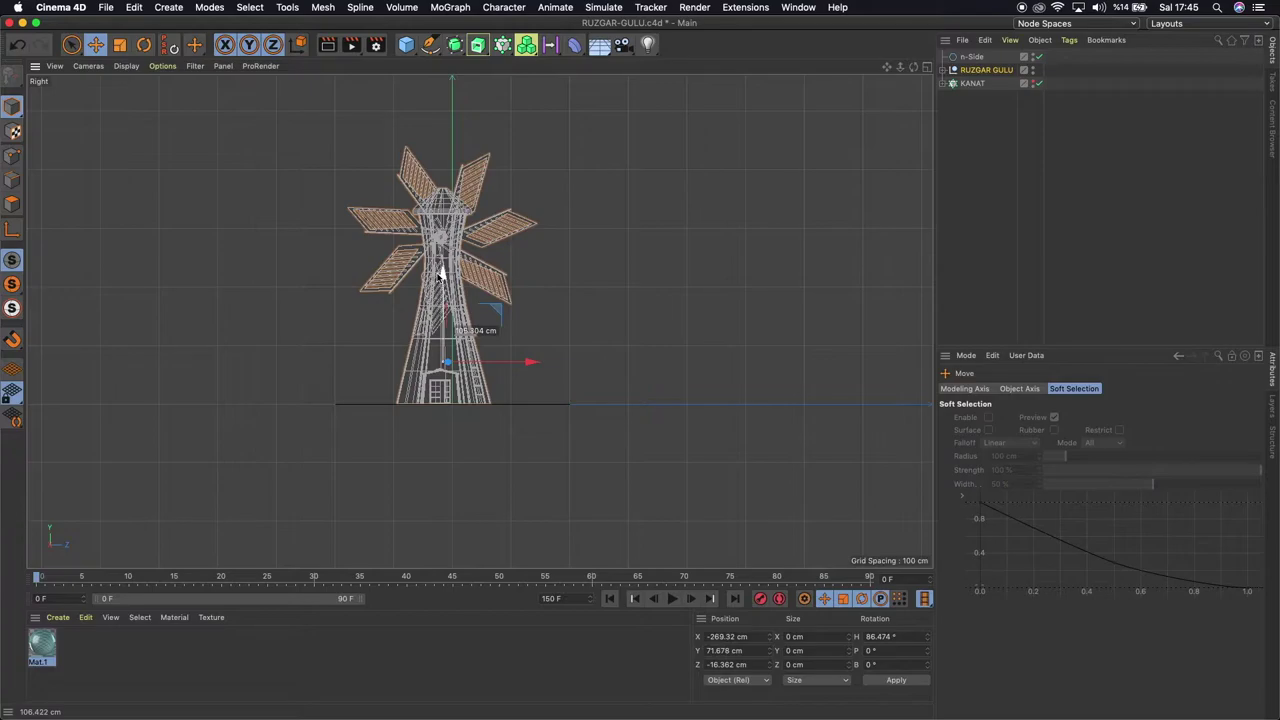
{"action": "key", "text": "F1"}
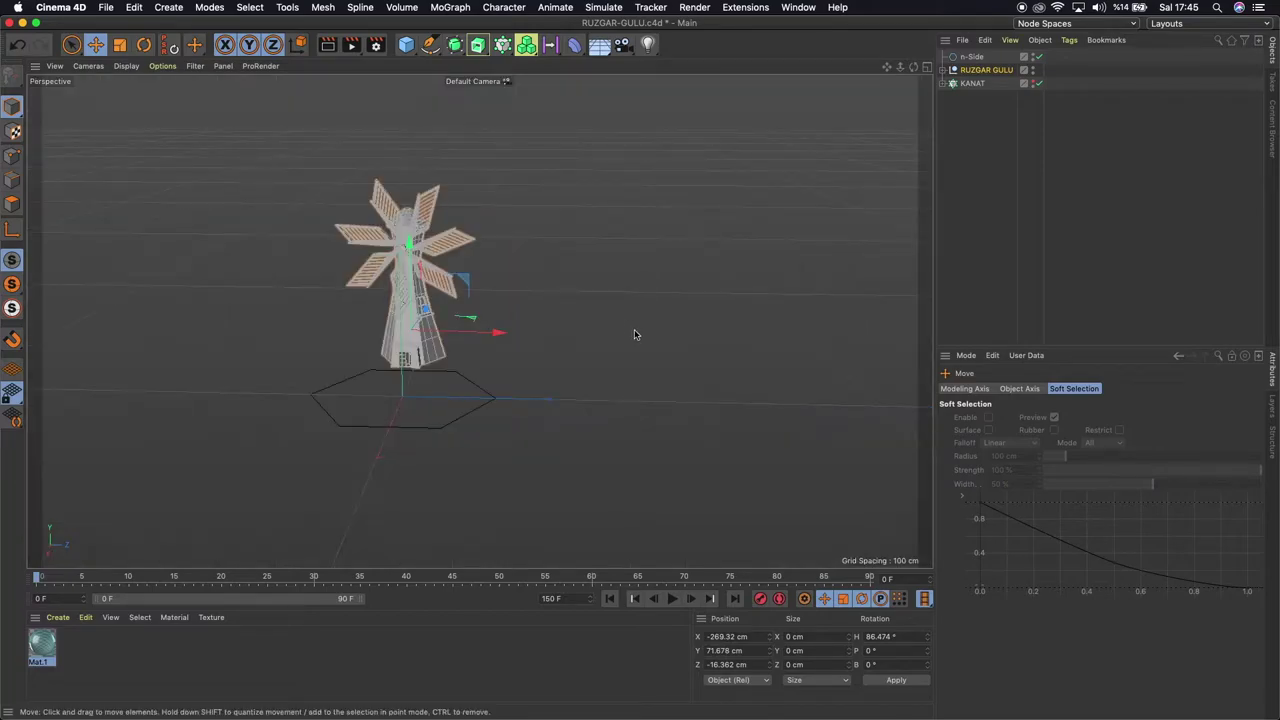
{"action": "left_click_drag", "start_coordinate": [913, 67], "coordinate": [479, 321]}
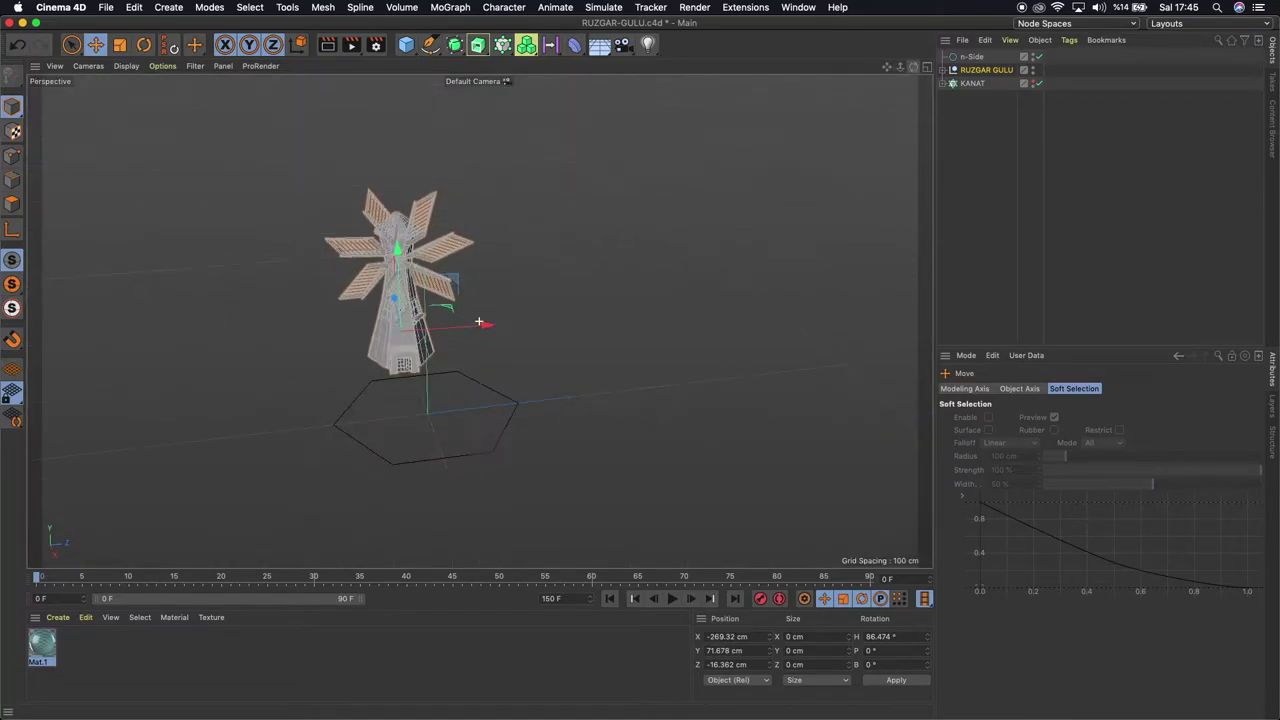
Set the n-Side hexagon's Radius to 150 cm
{"action": "left_click", "coordinate": [971, 57]}
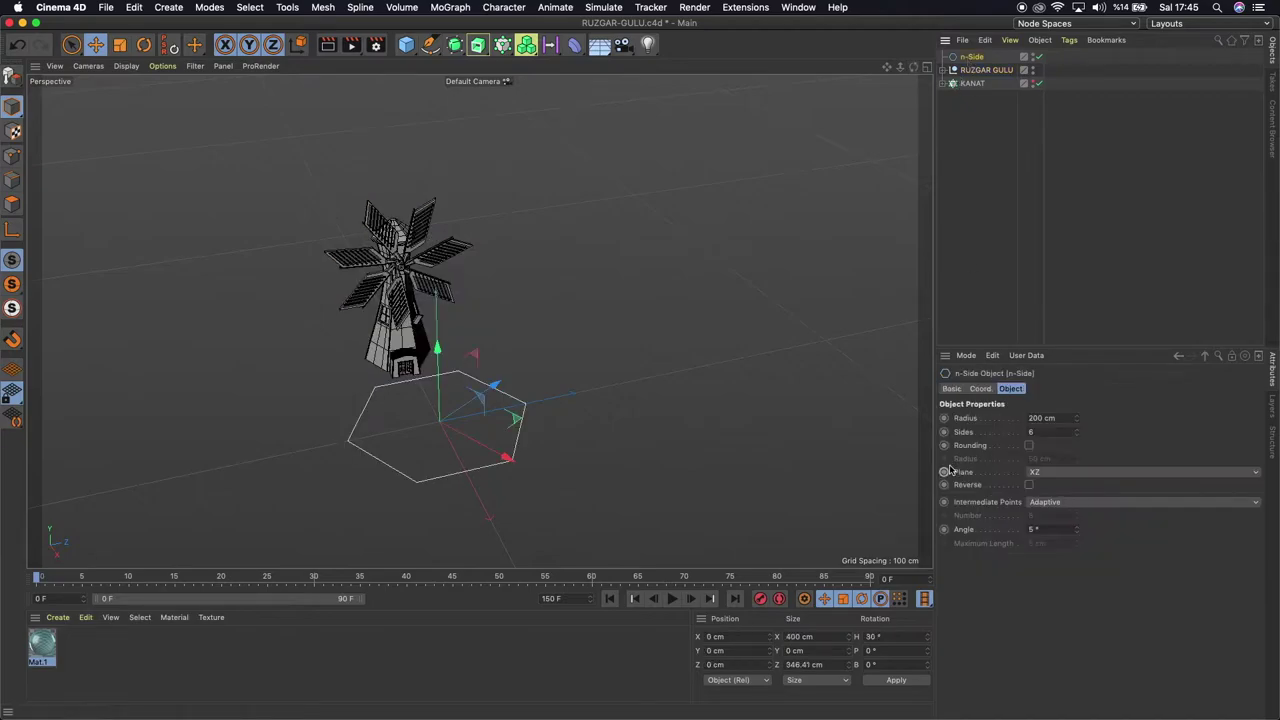
{"action": "left_click", "coordinate": [1063, 418]}
{"action": "type", "text": "150"}
{"action": "key", "text": "Return"}
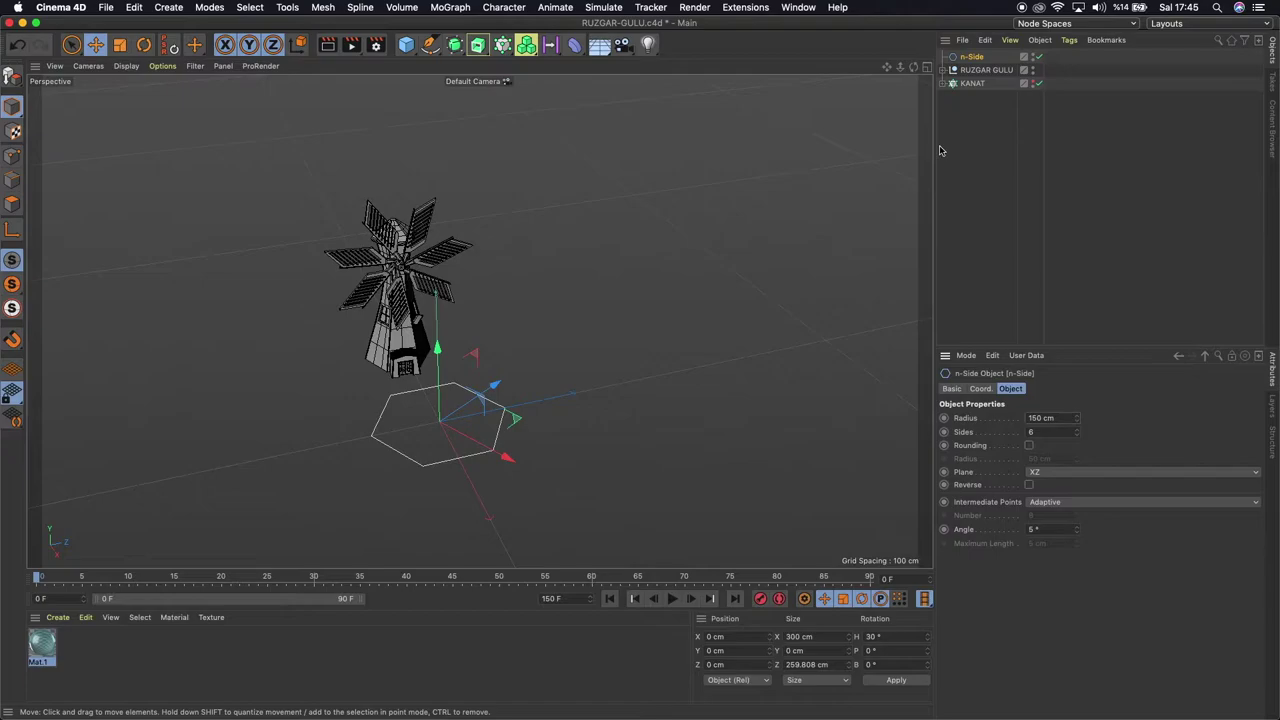
{"action": "mouse_move", "coordinate": [913, 67]}
{"action": "left_mouse_down"}
{"action": "mouse_move", "coordinate": [478, 320]}
{"action": "mouse_move", "coordinate": [918, 78]}
{"action": "left_mouse_up"}
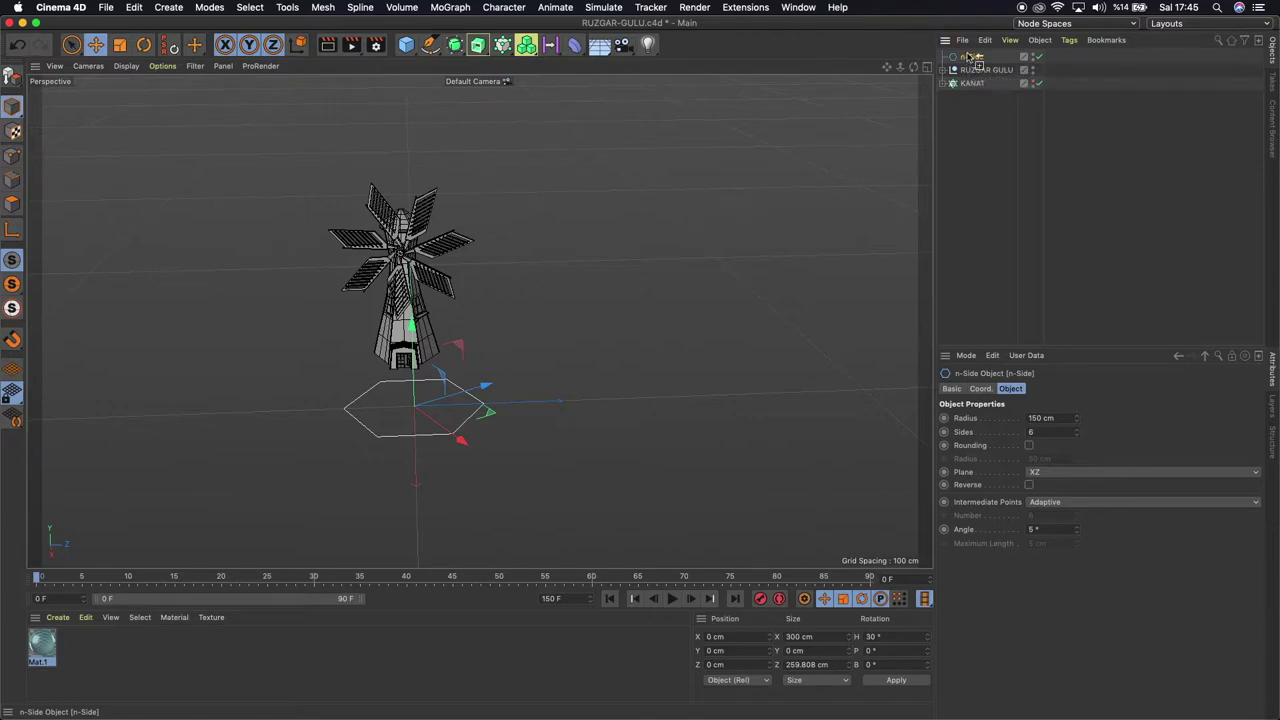
Duplicate the hexagon and name the original 1 and the copy 2
{"action": "left_click_drag", "start_coordinate": [967, 58], "coordinate": [969, 54], "text": "ctrl"}
{"action": "double_click", "coordinate": [975, 69]}
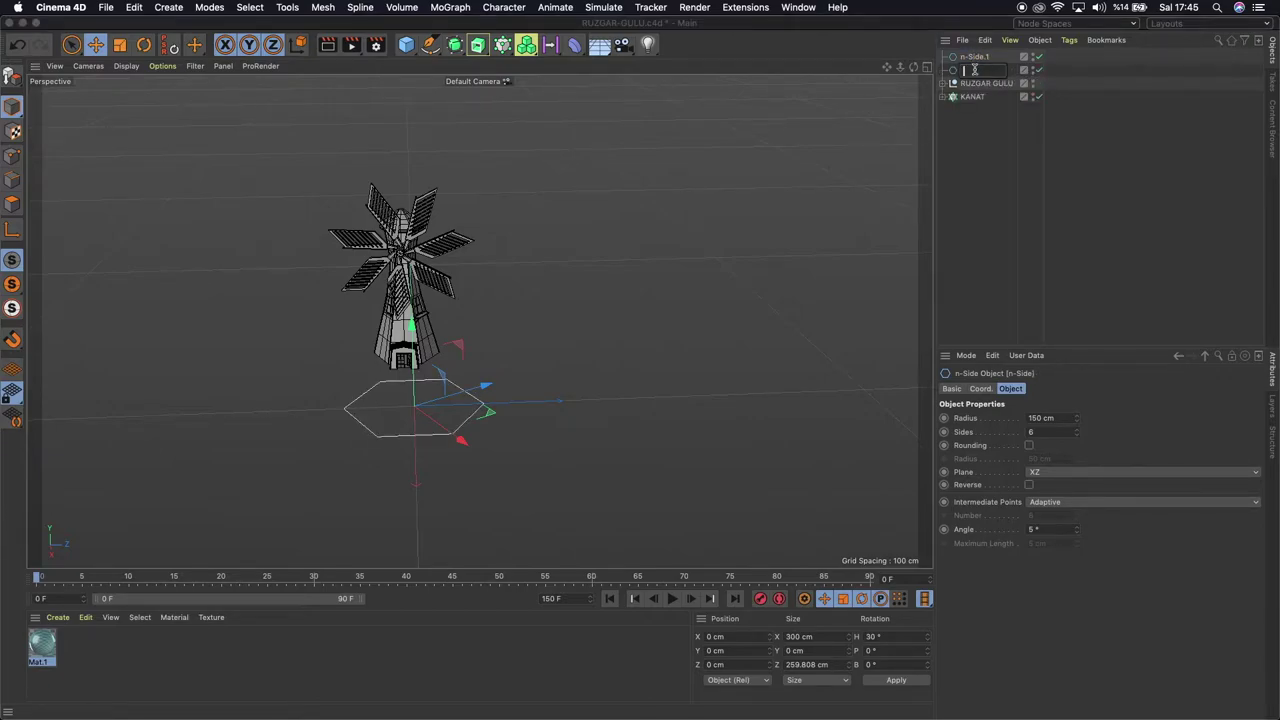
{"action": "type", "text": "1"}
{"action": "left_click", "coordinate": [975, 58]}
{"action": "double_click", "coordinate": [975, 58]}
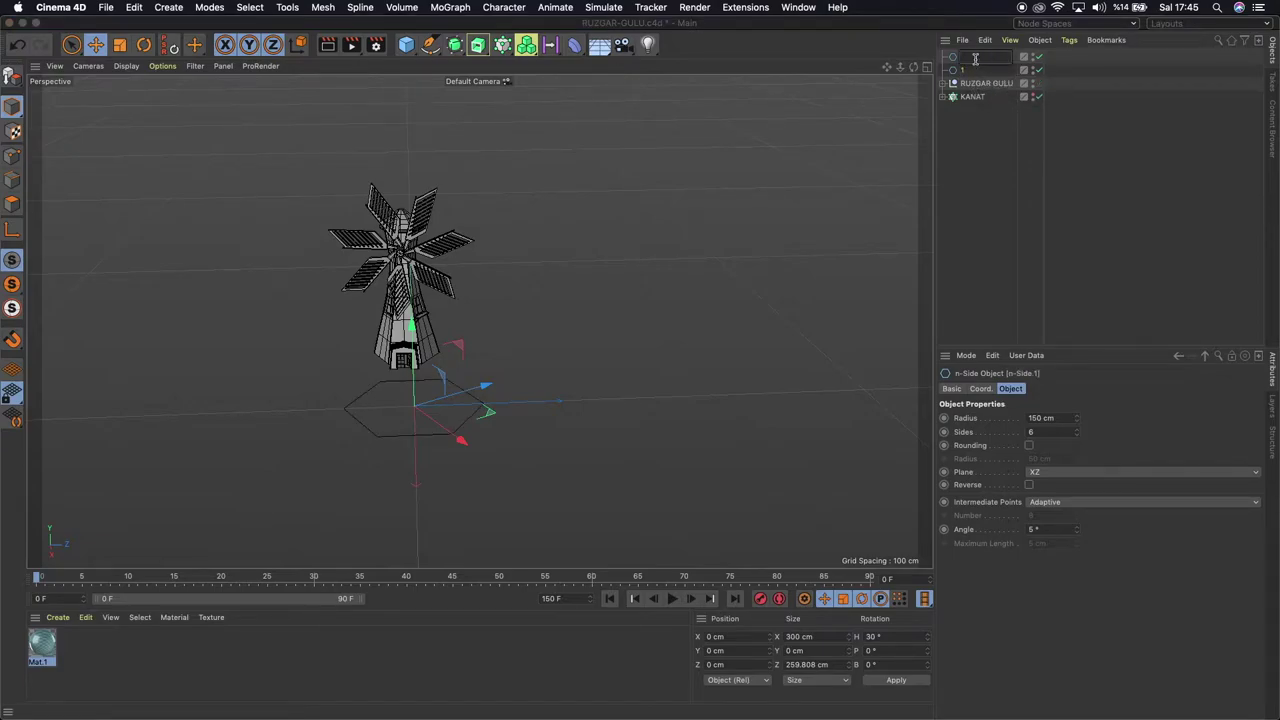
{"action": "type", "text": "2"}
{"action": "key", "text": "Return"}
Raise hexagon 2 to about 197 cm height and set its Radius to 100 cm
{"action": "left_click_drag", "start_coordinate": [915, 70], "coordinate": [478, 320]}
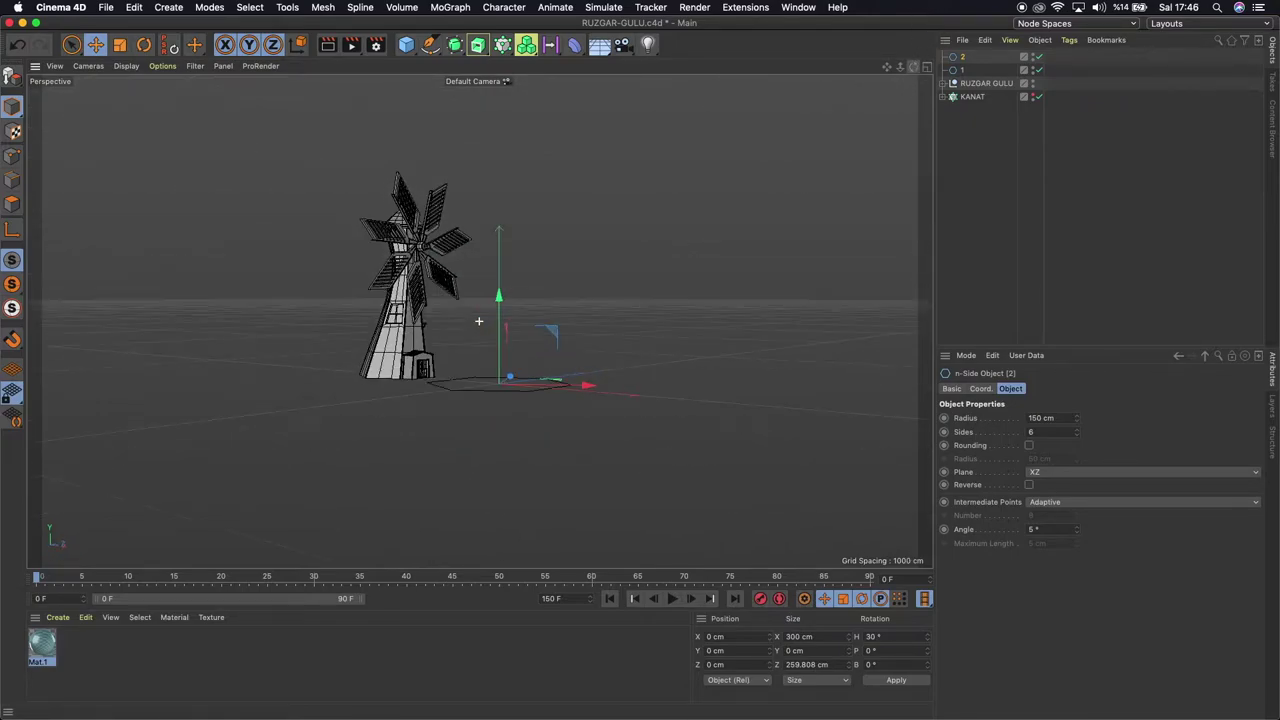
{"action": "left_click_drag", "start_coordinate": [913, 66], "coordinate": [479, 321]}
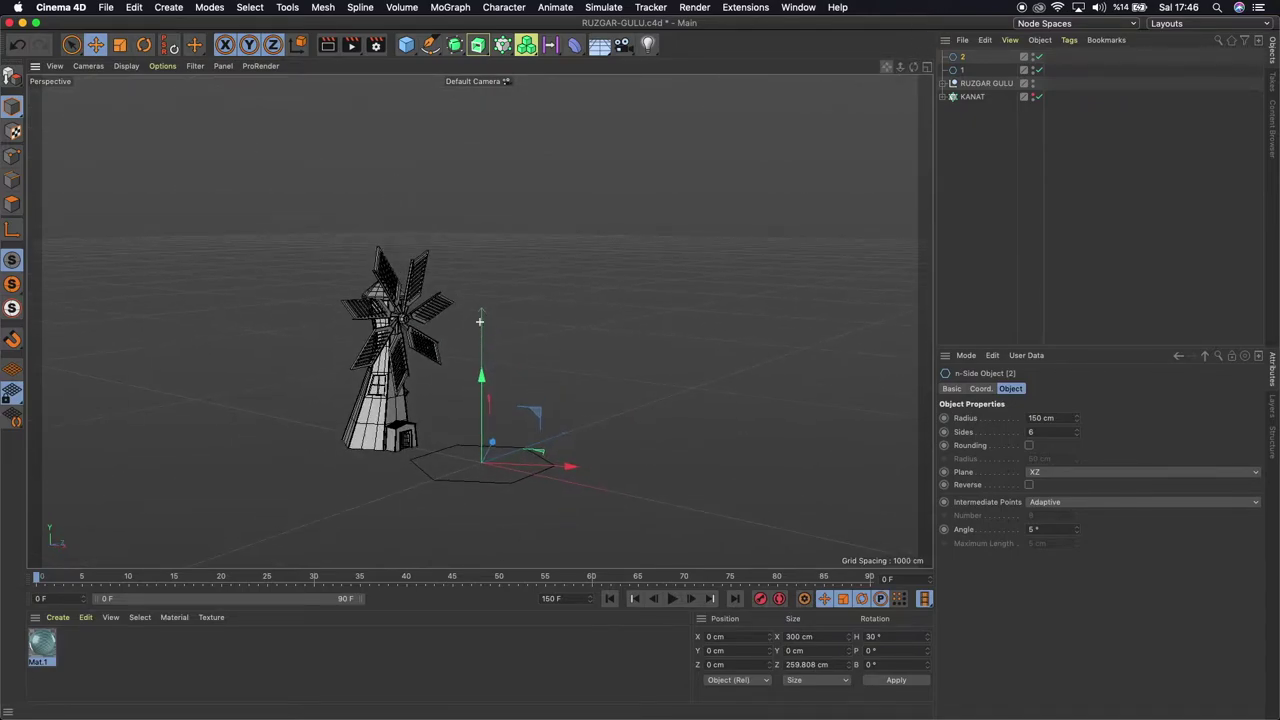
{"action": "left_click_drag", "start_coordinate": [480, 373], "coordinate": [494, 283]}
{"action": "left_click", "coordinate": [1033, 417]}
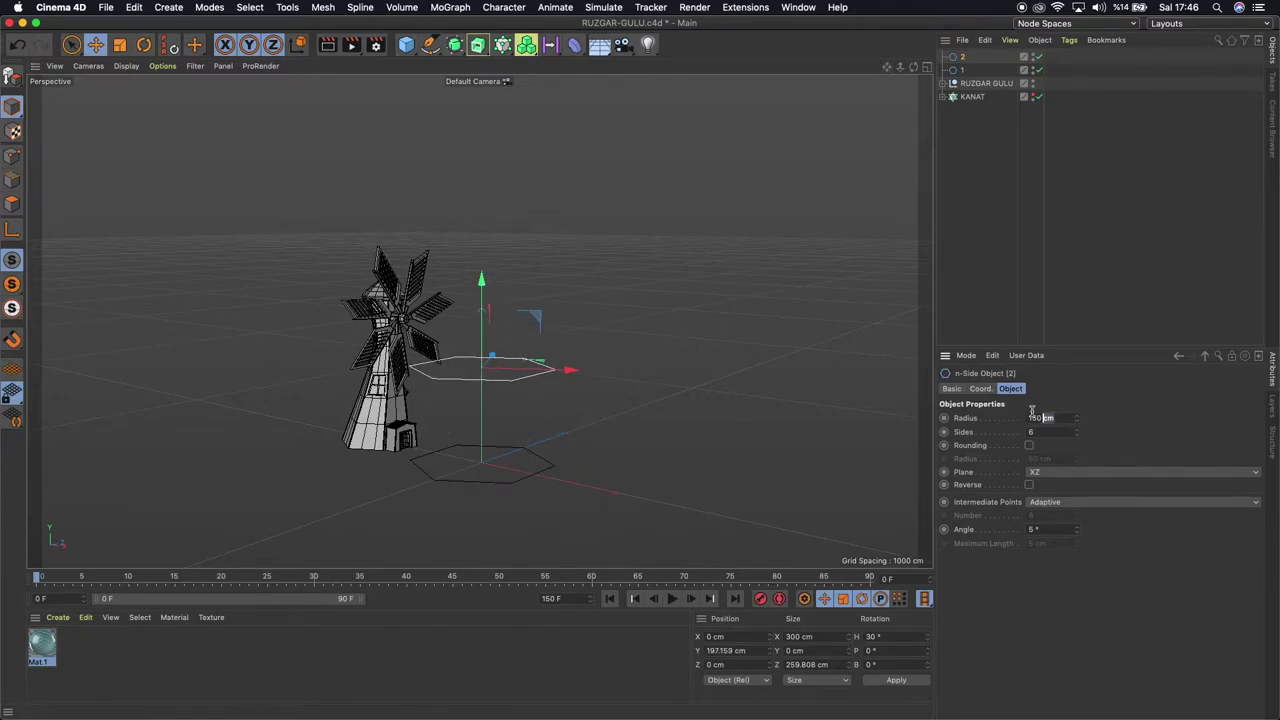
{"action": "type", "text": "10"}
{"action": "key", "text": "Return"}
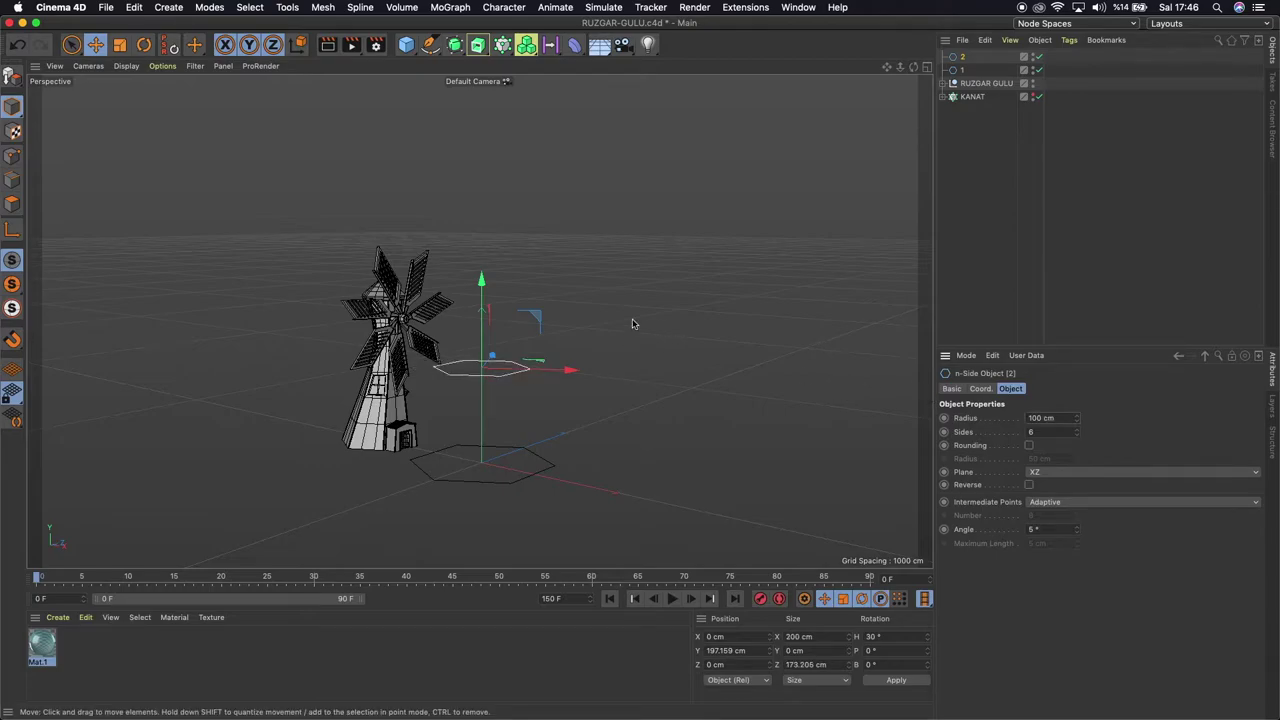
Move the reference windmill left, away from the hexagons
{"action": "left_click", "coordinate": [985, 83]}
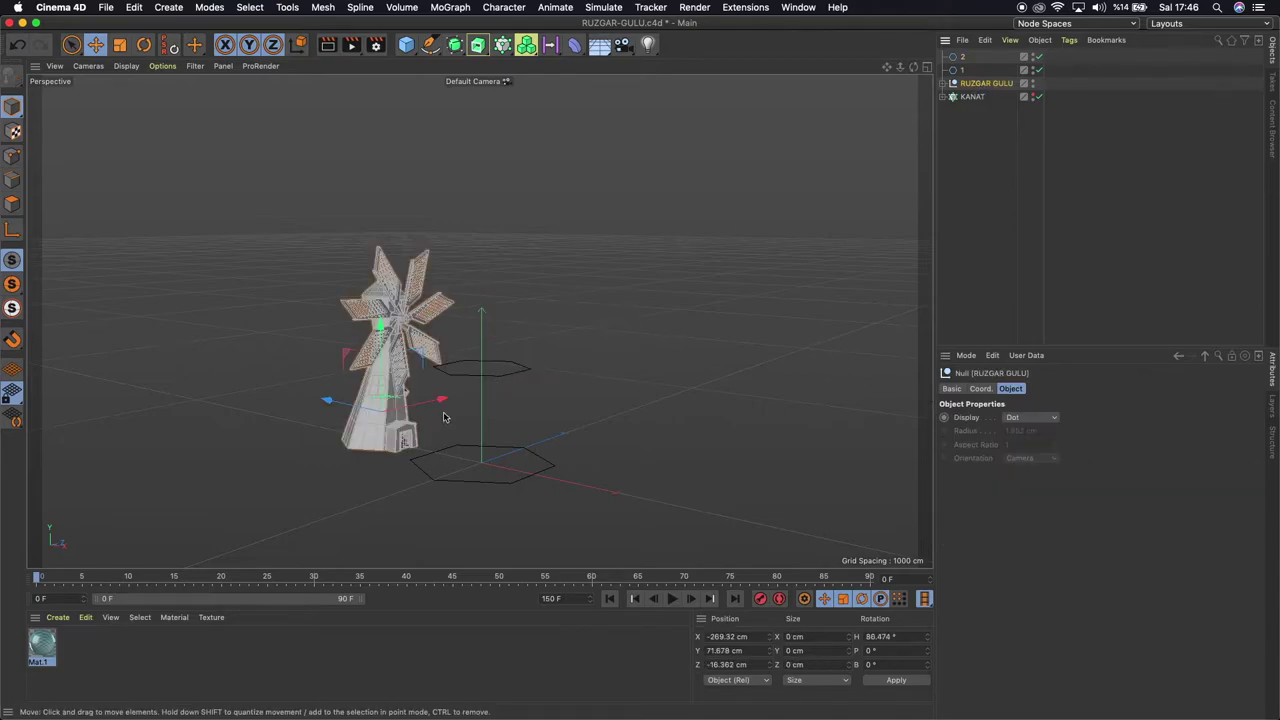
{"action": "left_click_drag", "start_coordinate": [330, 402], "coordinate": [285, 392]}
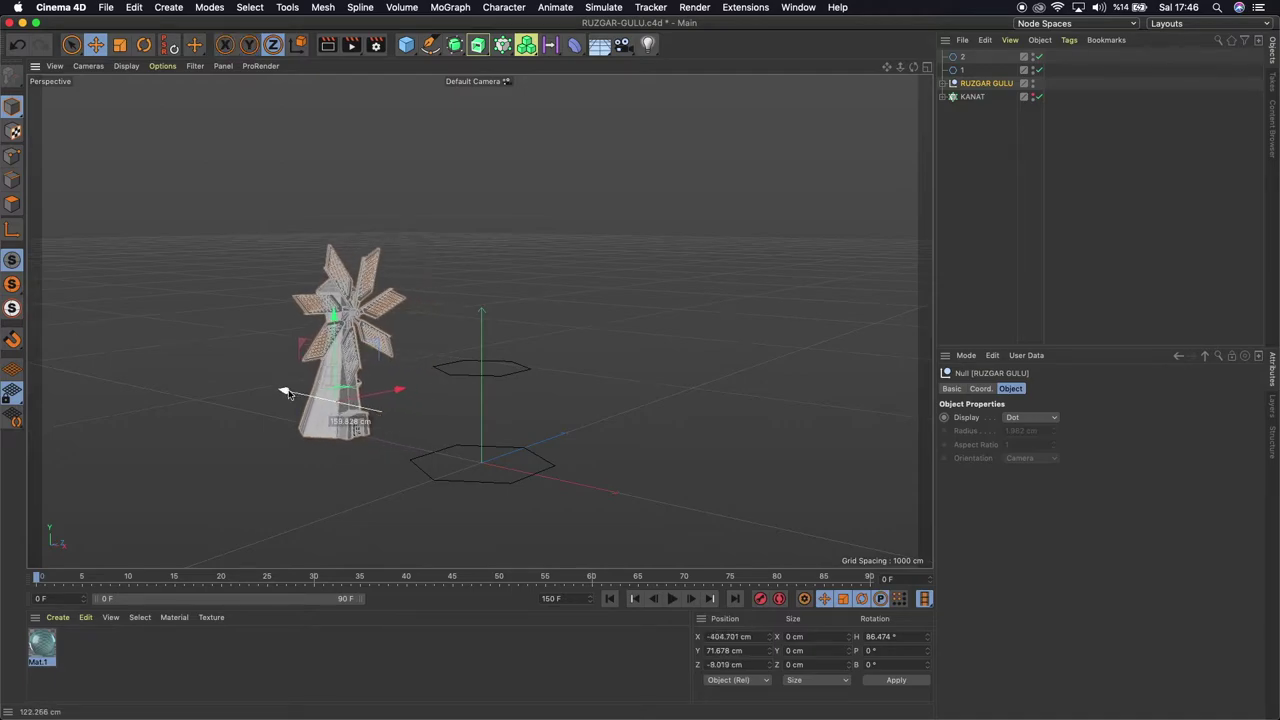
{"action": "left_click", "coordinate": [963, 57]}
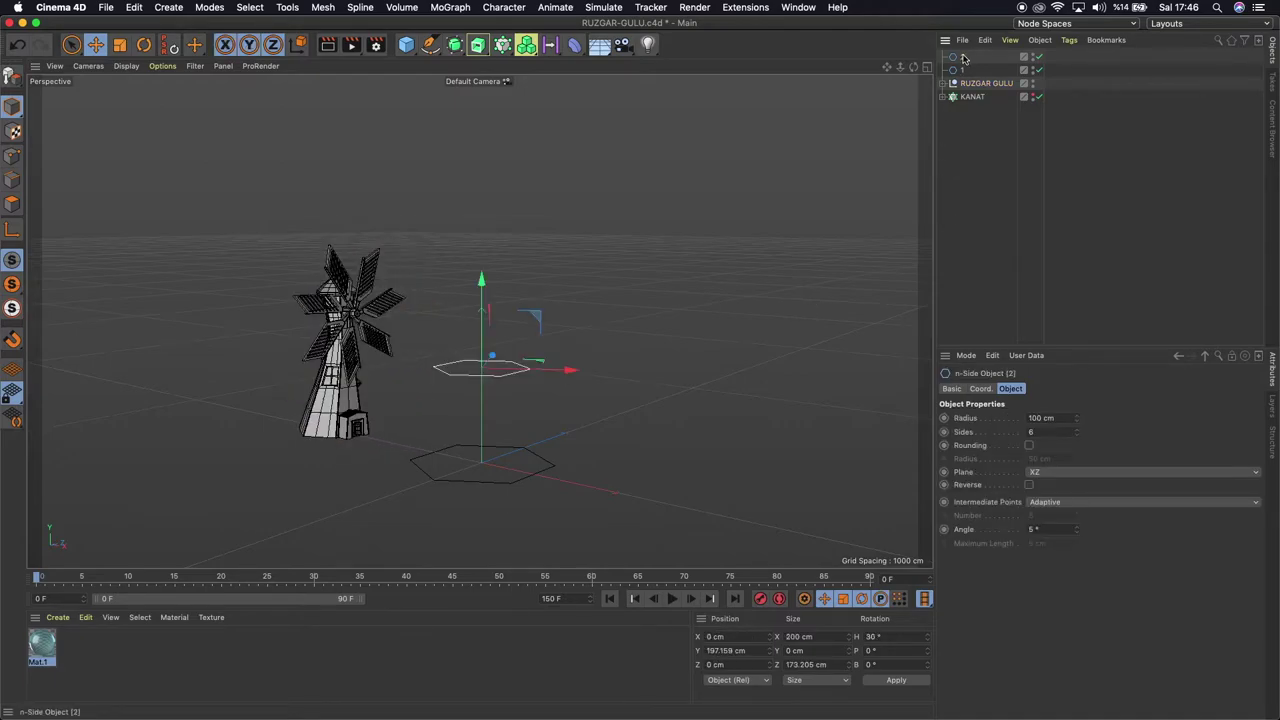
Duplicate hexagon 2 as 3 and raise it to 274 cm
{"action": "left_click_drag", "start_coordinate": [960, 62], "coordinate": [960, 64]}
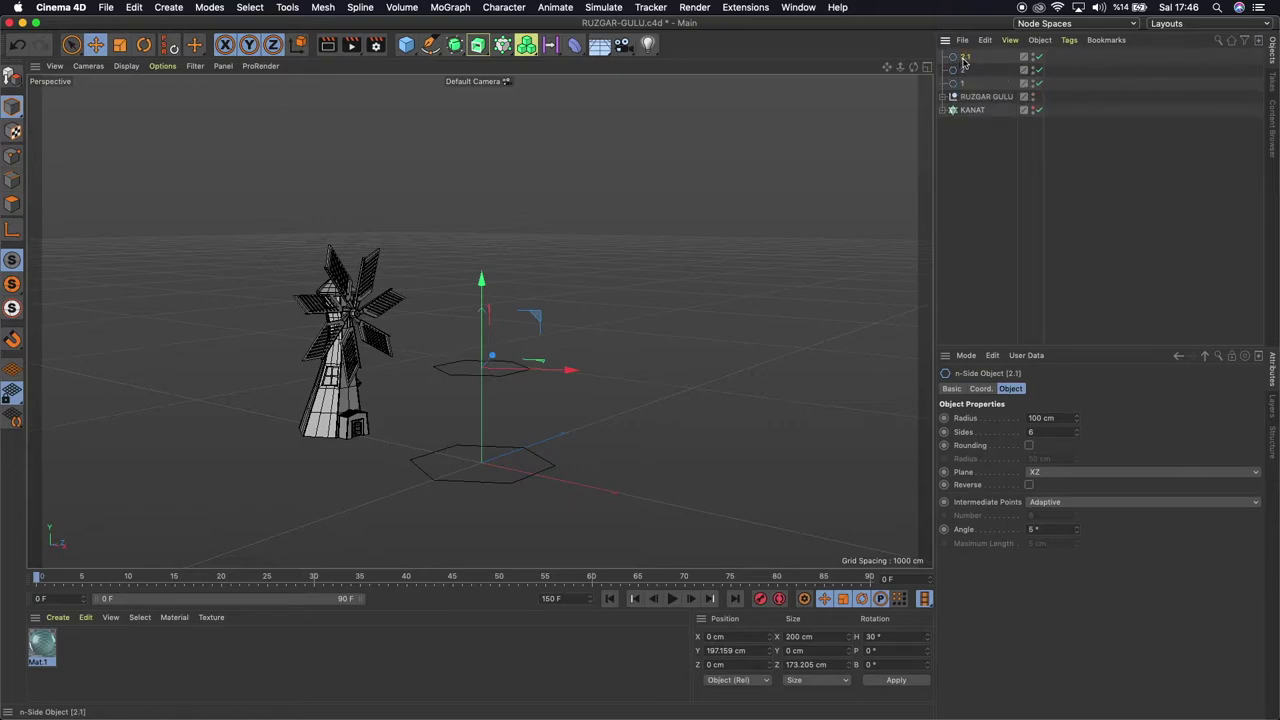
{"action": "double_click", "coordinate": [965, 57]}
{"action": "type", "text": "3"}
{"action": "key", "text": "Return"}
{"action": "left_click_drag", "start_coordinate": [480, 281], "coordinate": [481, 244]}
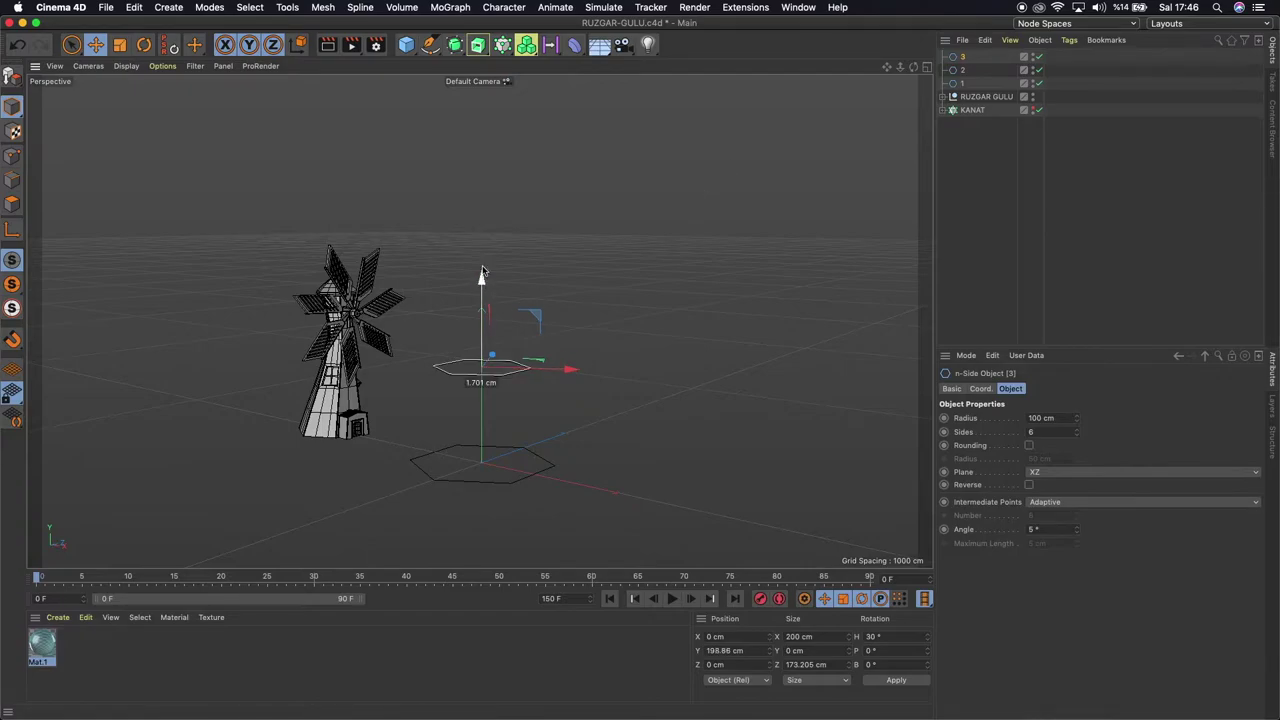
Set radii of hexagons 1, 2 and 3 to 100, 50 and 50 cm
{"action": "left_click", "coordinate": [960, 83]}
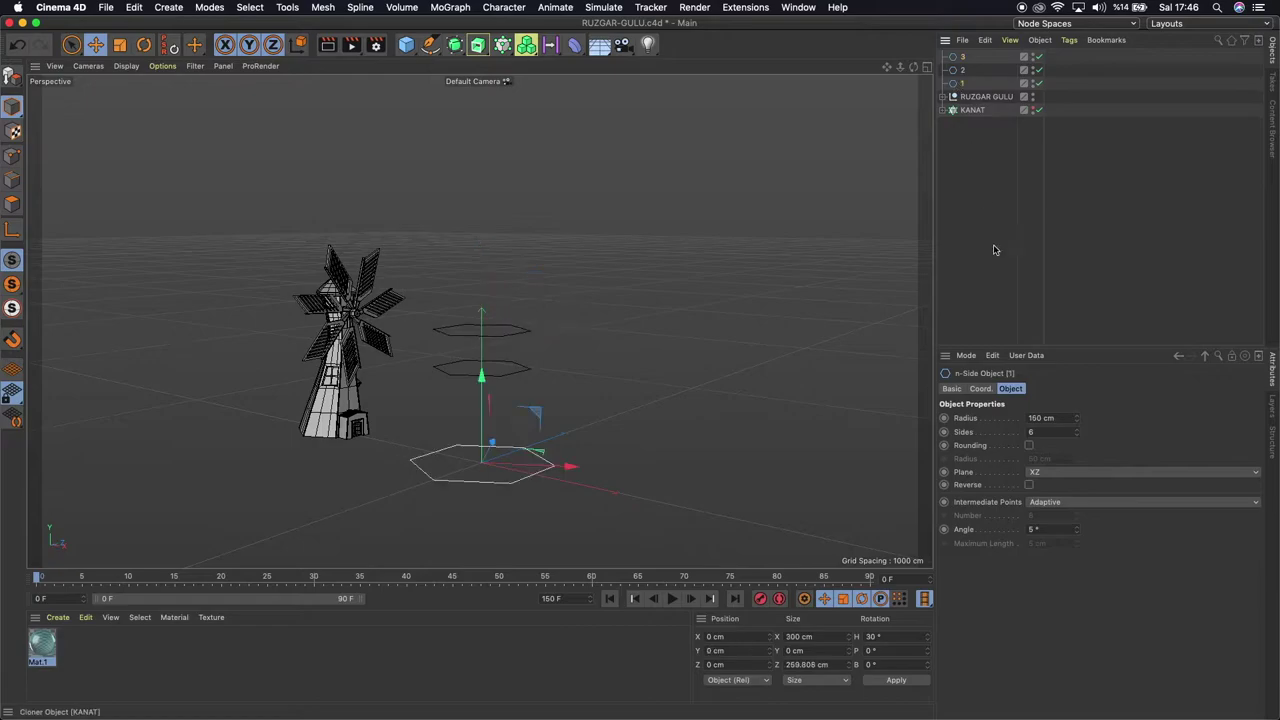
{"action": "type", "text": "10"}
{"action": "left_click", "coordinate": [962, 70]}
{"action": "left_click", "coordinate": [1058, 418]}
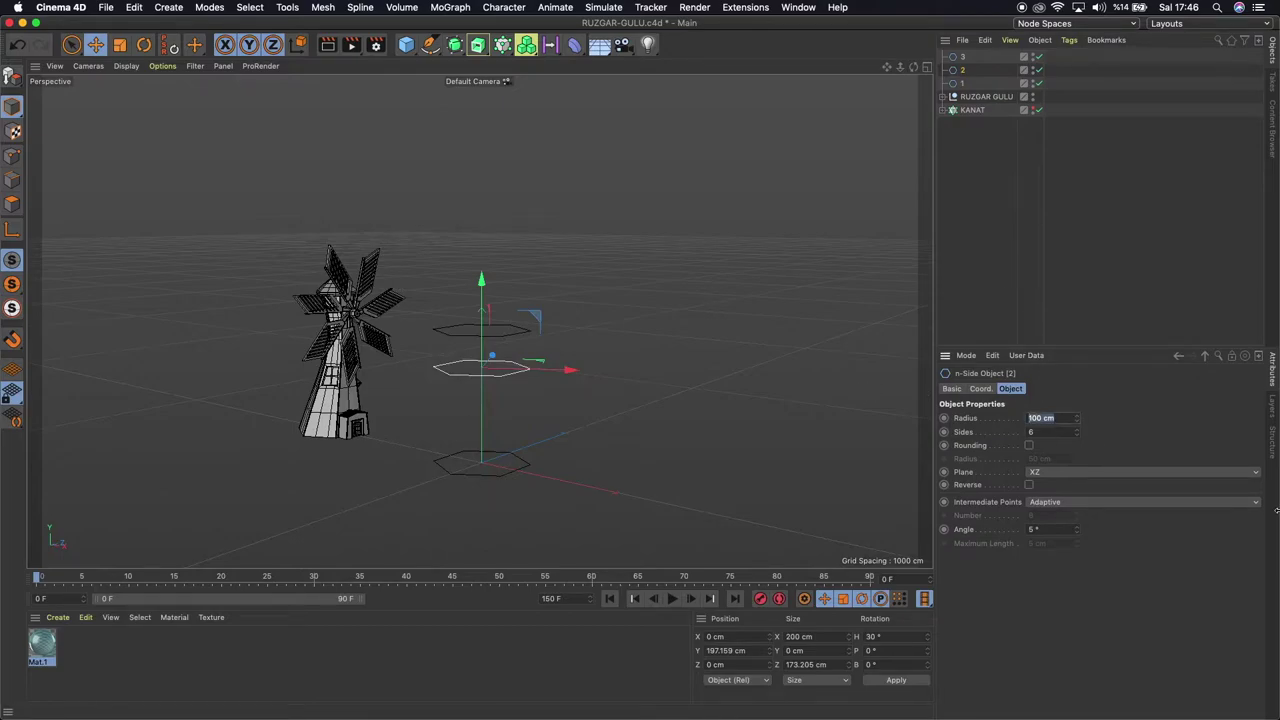
{"action": "type", "text": "50"}
{"action": "key", "text": "Return"}
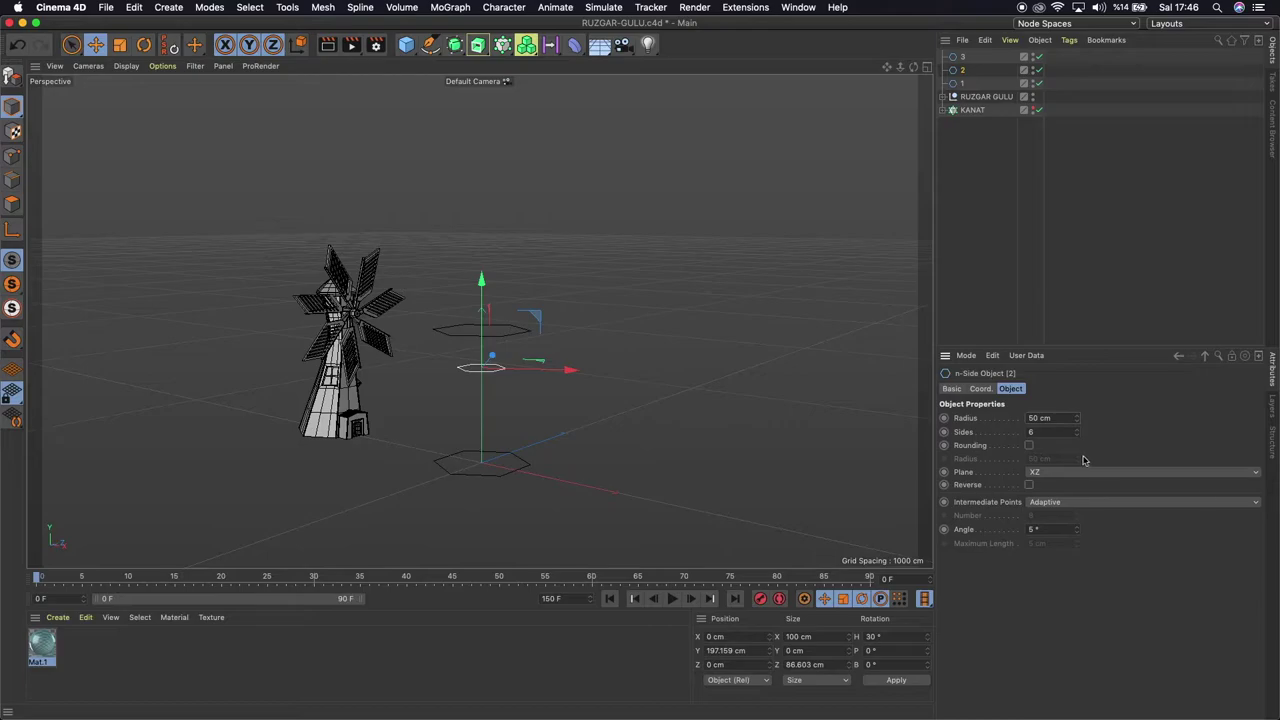
{"action": "left_click", "coordinate": [962, 57]}
{"action": "left_click", "coordinate": [1060, 418]}
{"action": "type", "text": "50"}
{"action": "key", "text": "Return"}
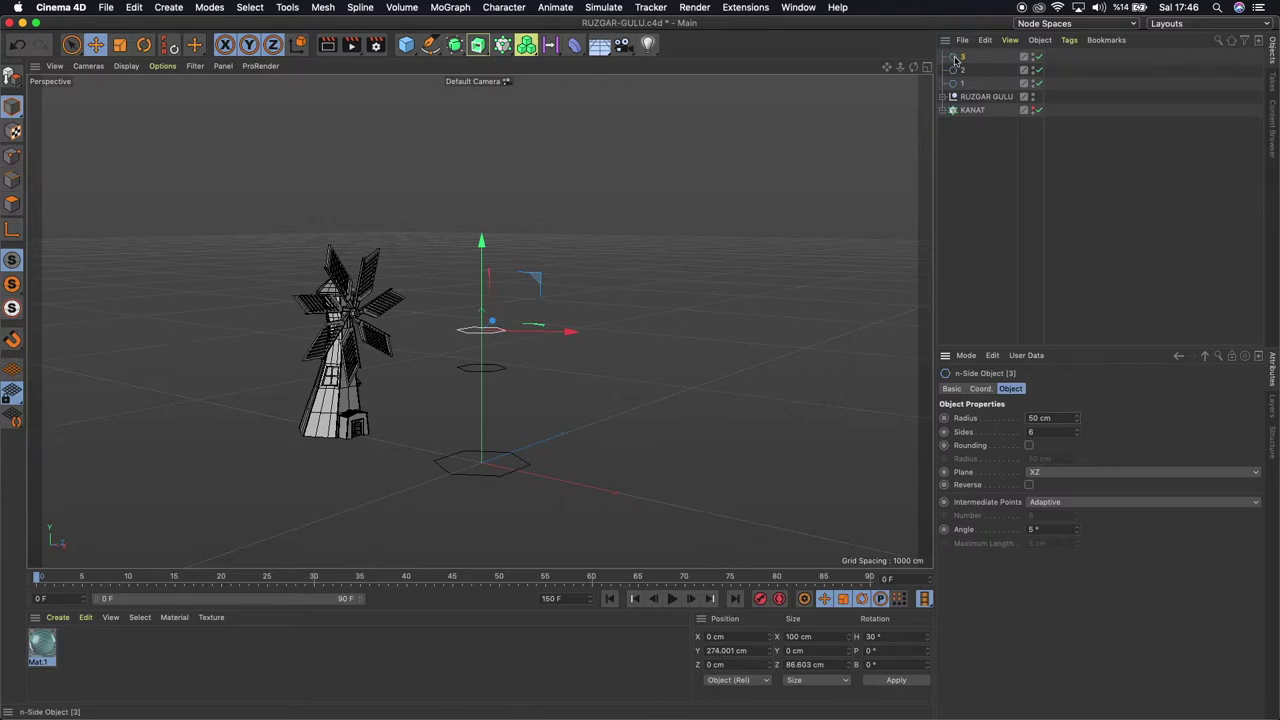
Copy-paste hexagon 3 as 3.1, raise it to 364.8 cm, and set Radius 80 cm
{"action": "key", "text": "super+c"}
{"action": "key", "text": "super+v"}
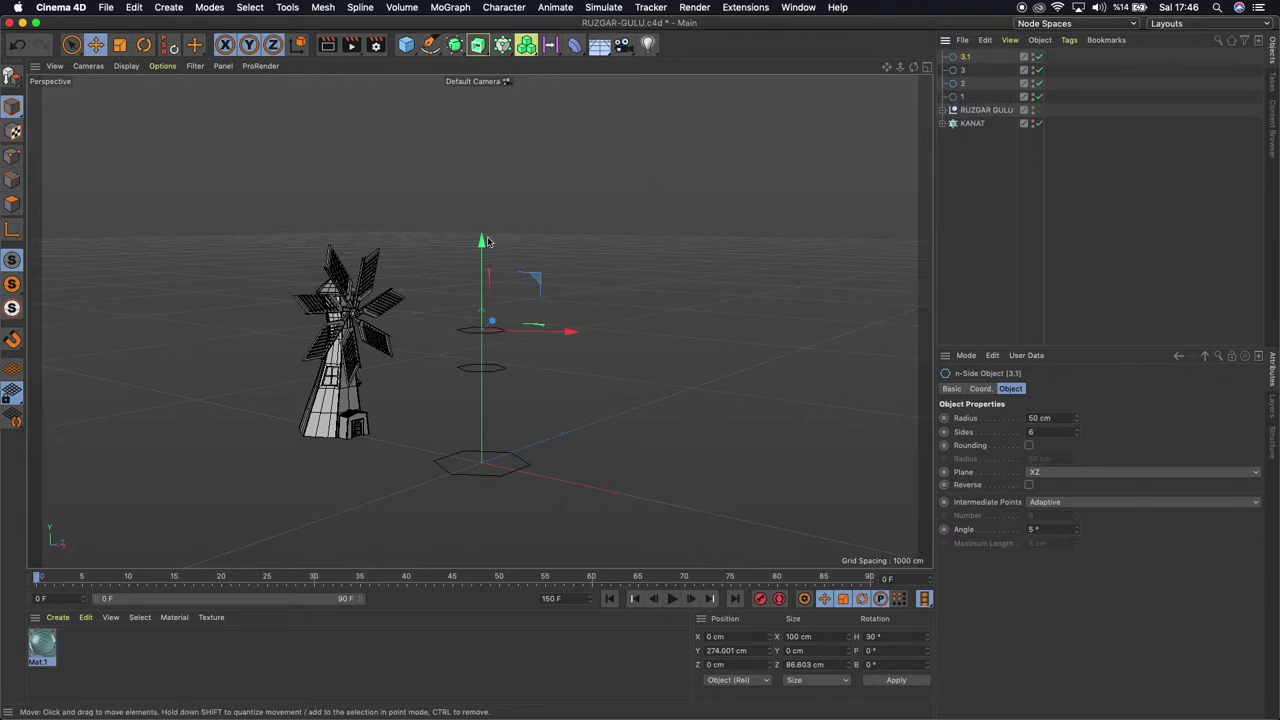
{"action": "left_click_drag", "start_coordinate": [485, 243], "coordinate": [485, 198]}
{"action": "double_click", "coordinate": [1045, 418]}
{"action": "type", "text": "80"}
{"action": "key", "text": "Return"}
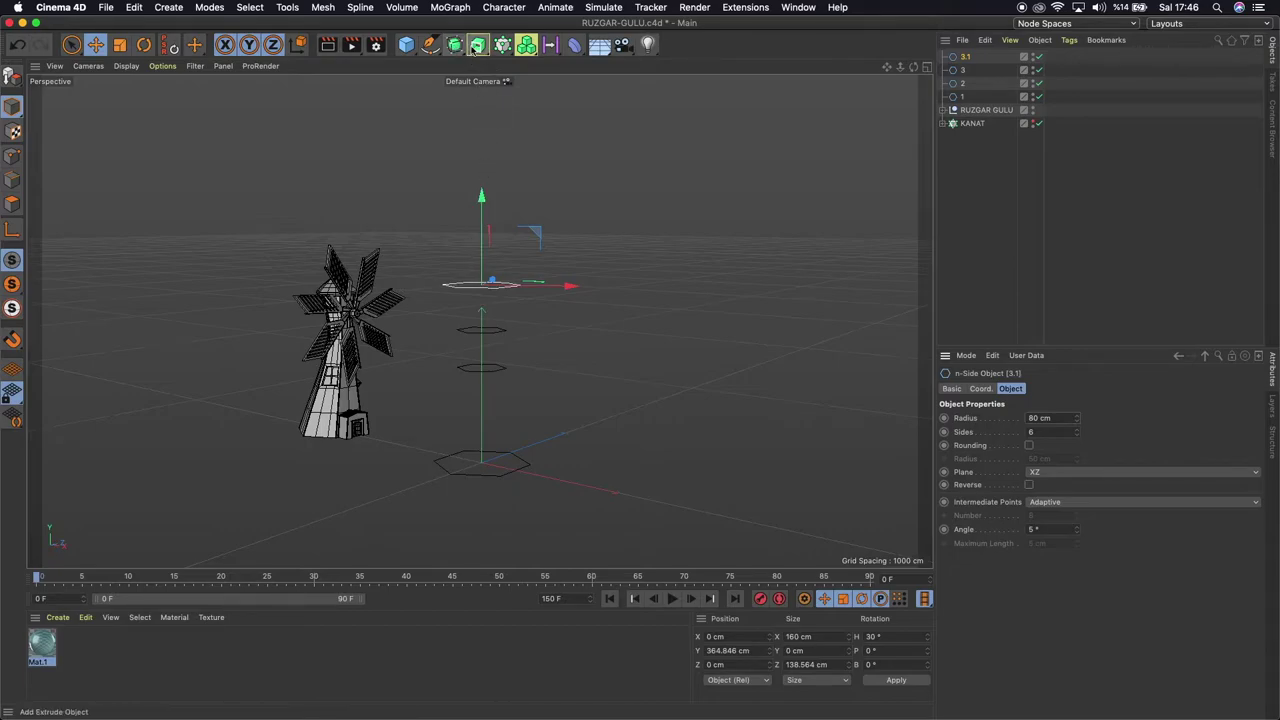
{"action": "left_click", "coordinate": [479, 47]}
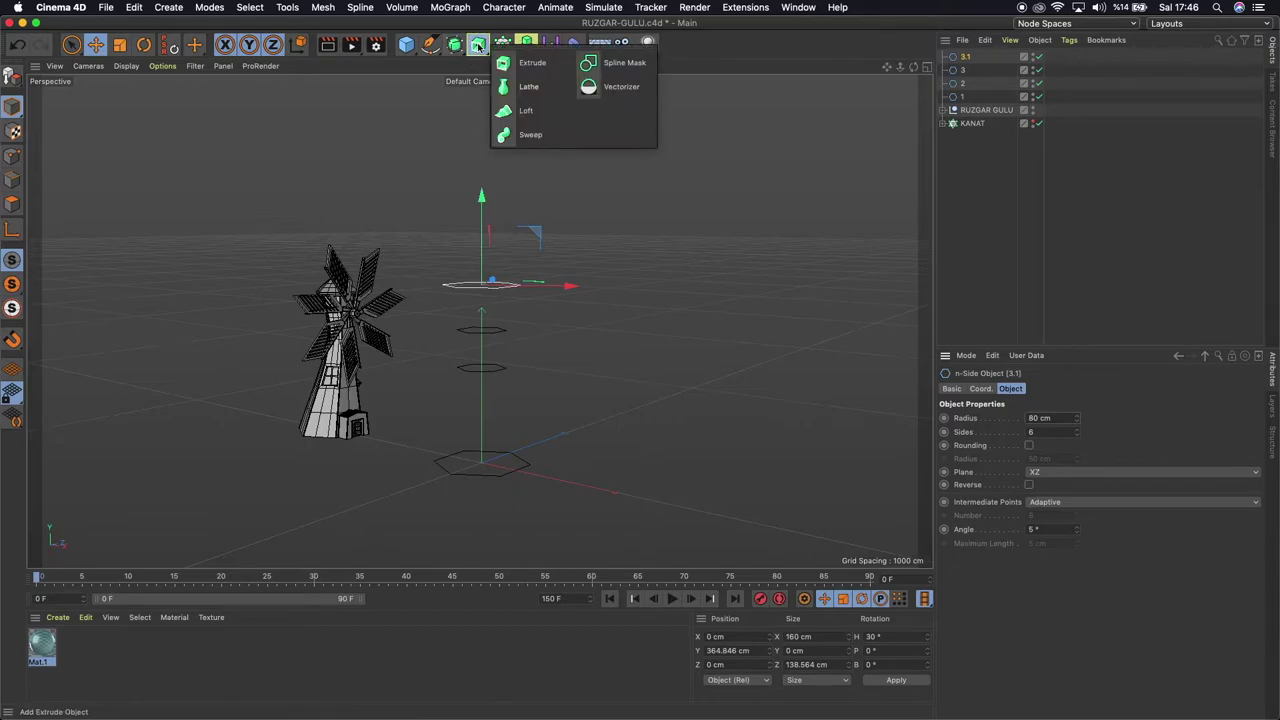
Add a Loft object and rename hexagon 3.1 to 4
{"action": "left_click", "coordinate": [526, 110]}
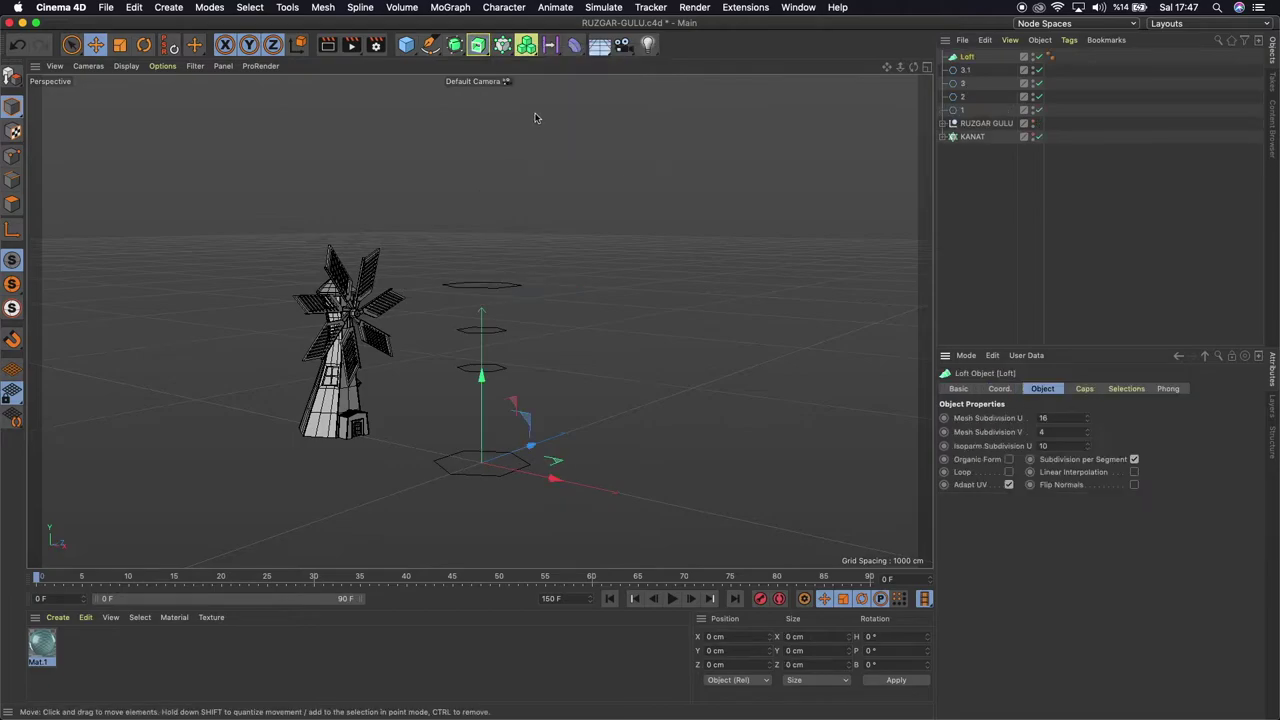
{"action": "left_click", "coordinate": [479, 47]}
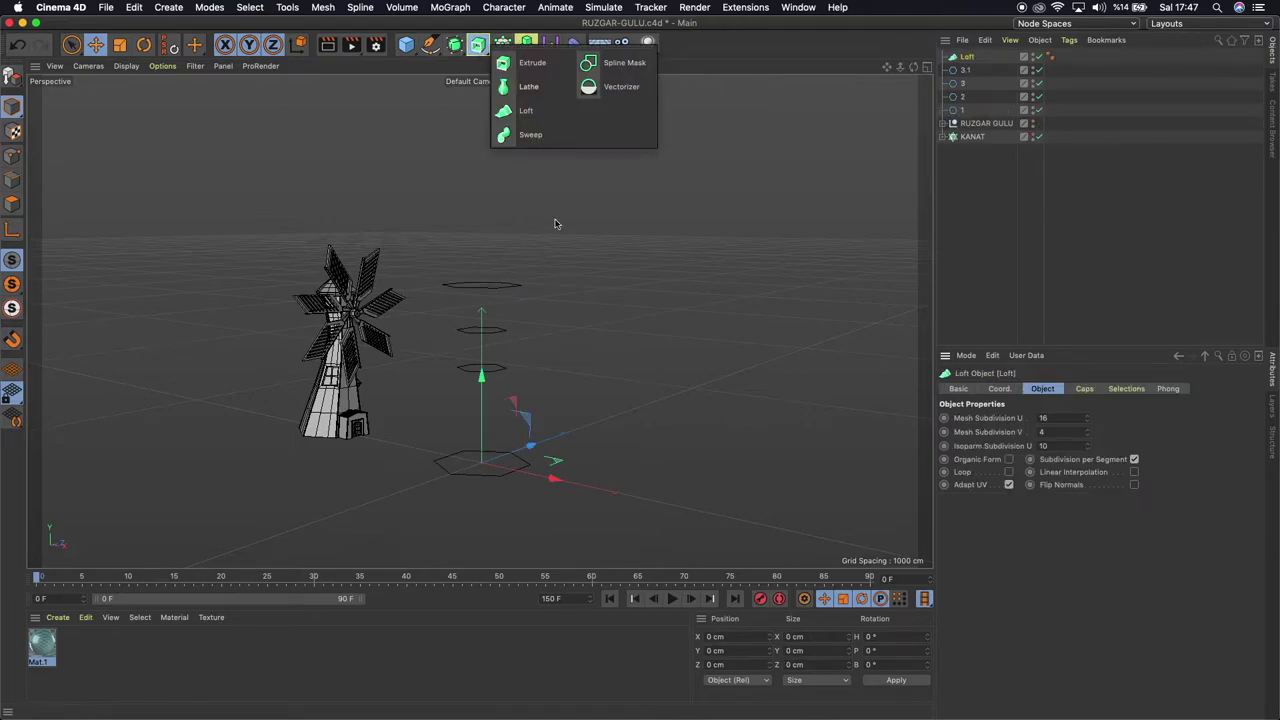
{"action": "left_click", "coordinate": [962, 109]}
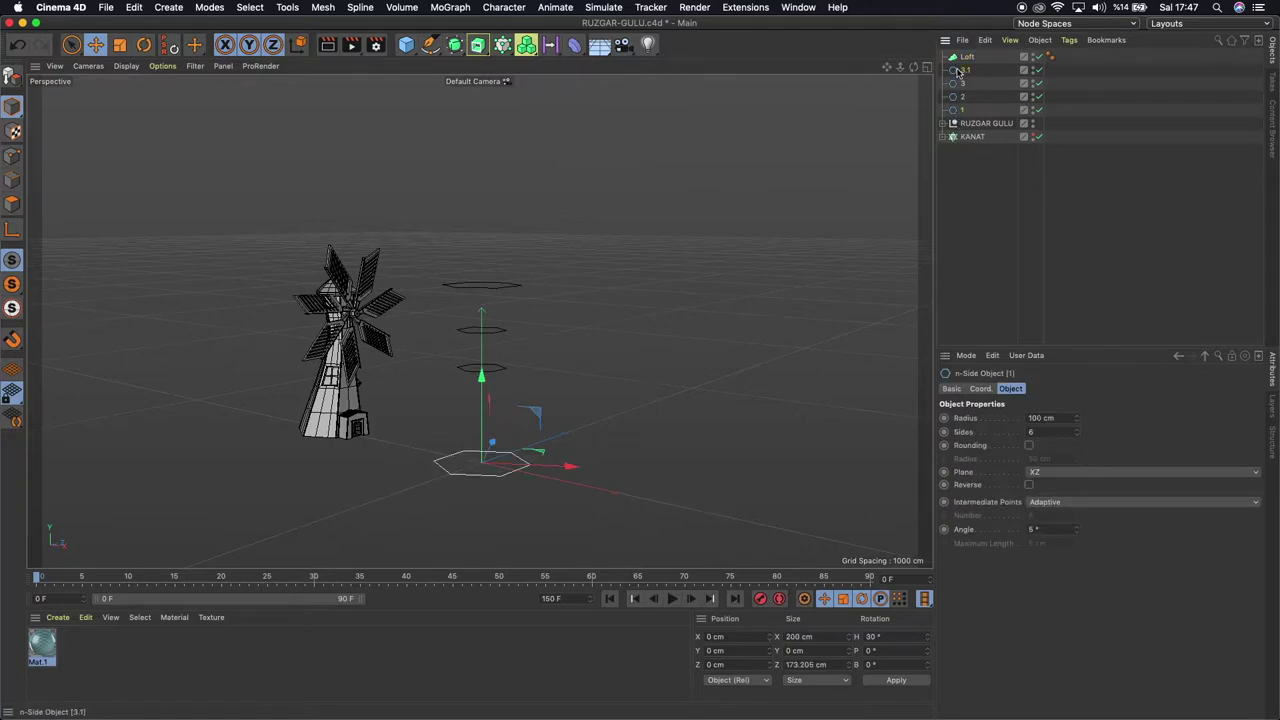
{"action": "double_click", "coordinate": [965, 71]}
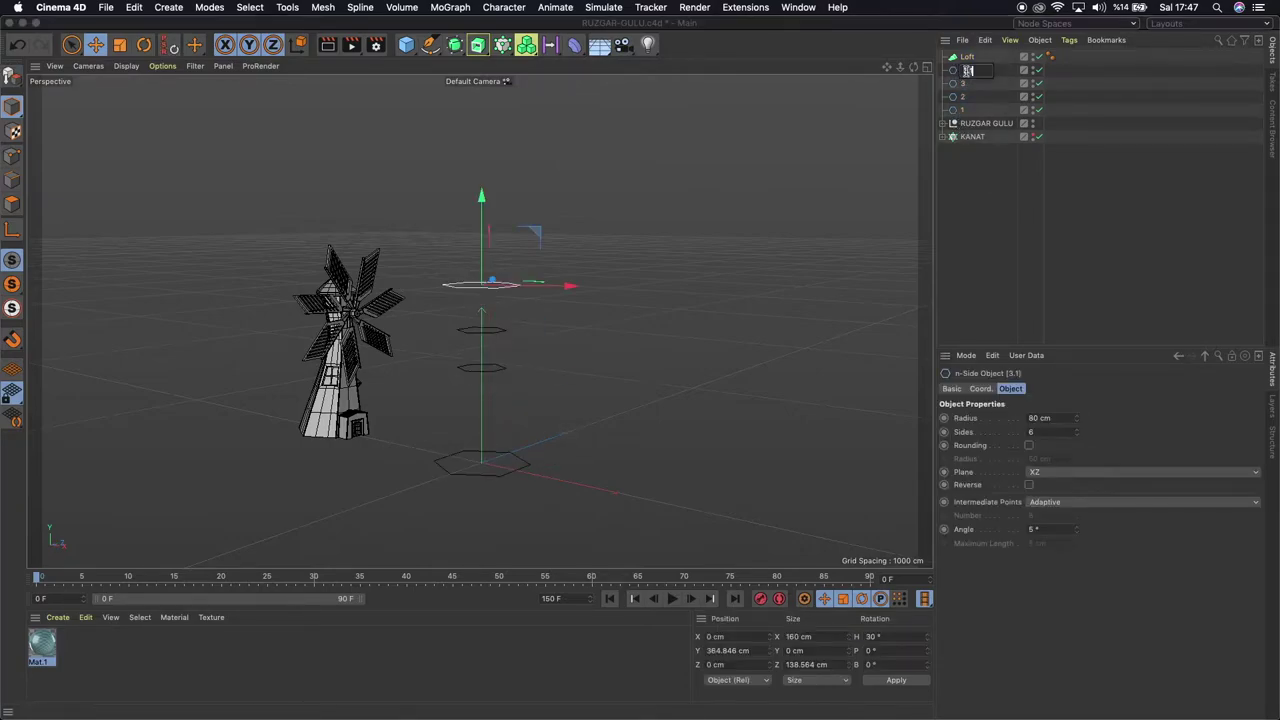
{"action": "type", "text": "4"}
{"action": "key", "text": "Return"}
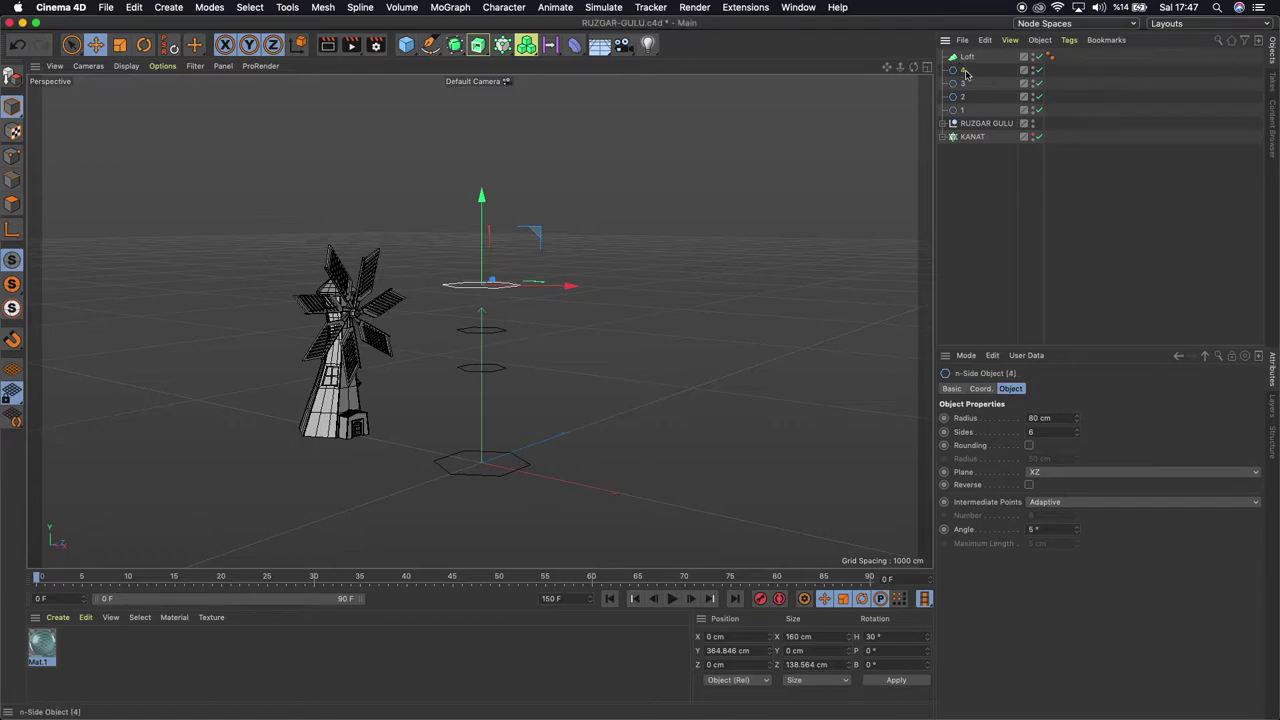
Parent hexagons 4 through 1 under the Loft to skin the tower body
{"action": "left_click", "coordinate": [958, 110]}
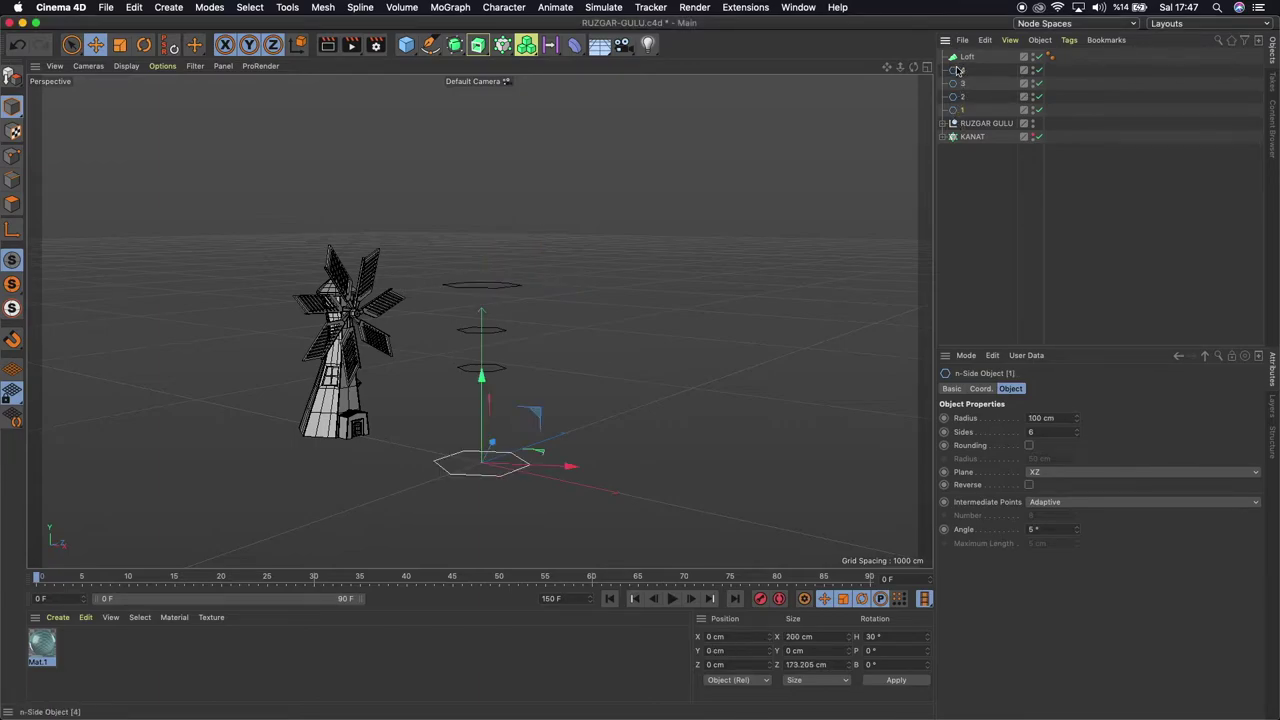
{"action": "left_click", "coordinate": [958, 70], "text": "shift"}
{"action": "left_click_drag", "start_coordinate": [958, 72], "coordinate": [962, 58]}
{"action": "left_click", "coordinate": [945, 57]}
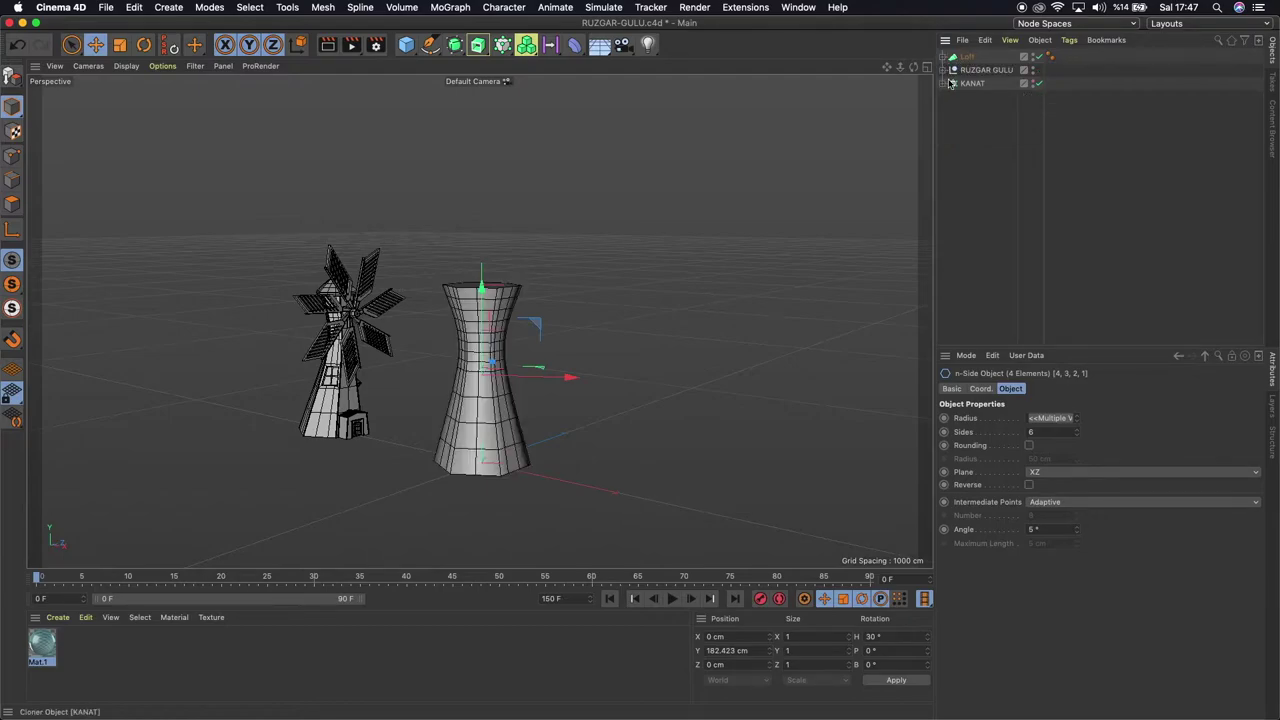
{"action": "left_click", "coordinate": [965, 57]}
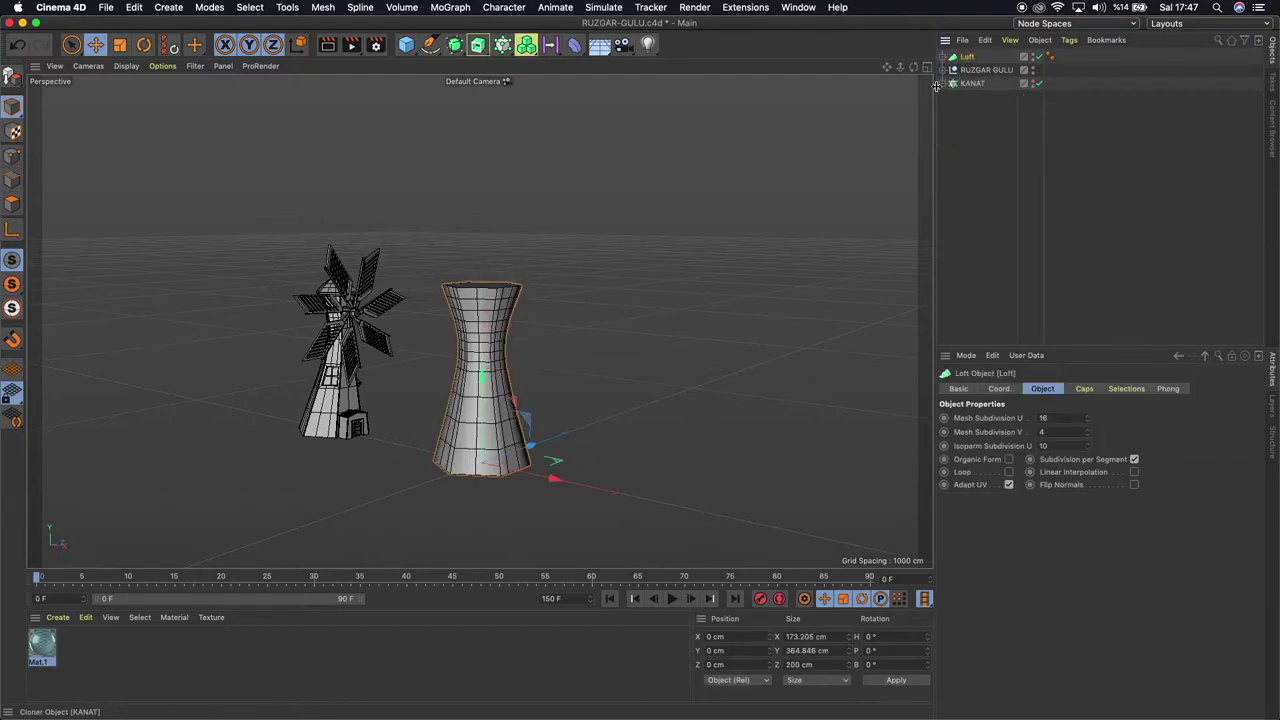
Raise the top hexagon ring 4 higher and lift hexagon 3 slightly
{"action": "left_click_drag", "start_coordinate": [913, 66], "coordinate": [925, 70]}
{"action": "left_click_drag", "start_coordinate": [479, 321], "coordinate": [479, 321], "text": "alt"}
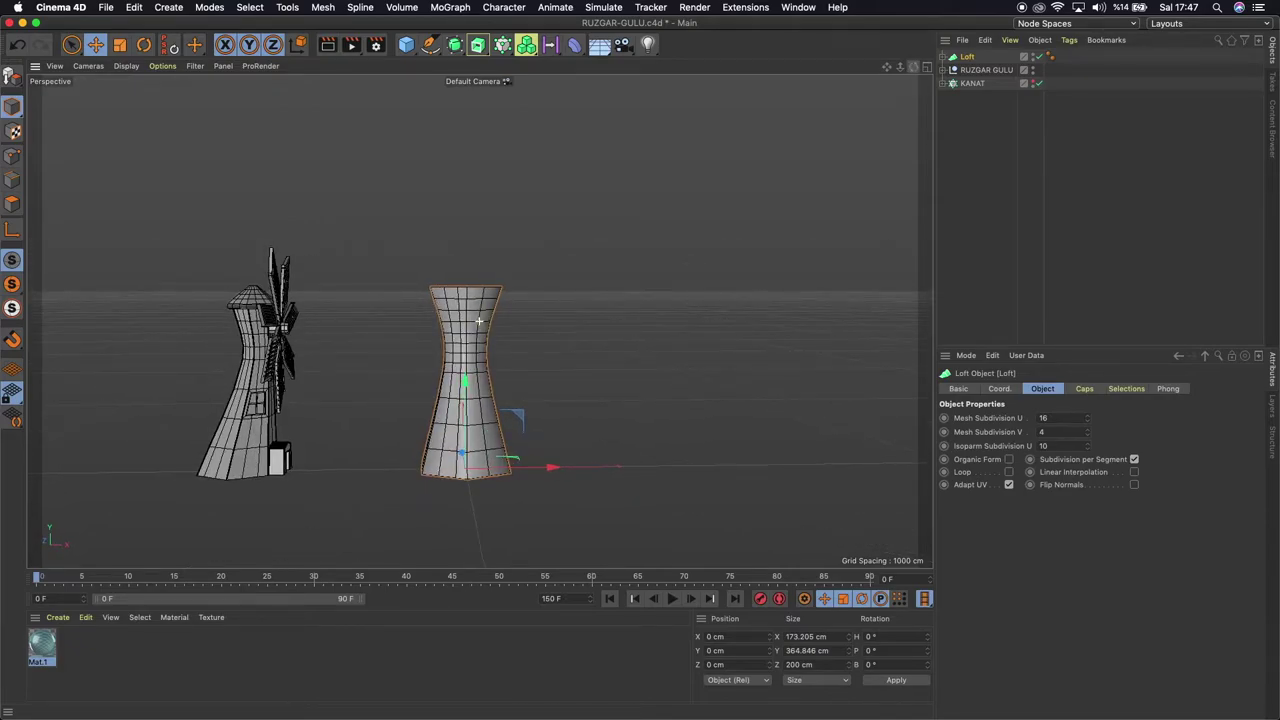
{"action": "left_click", "coordinate": [943, 57]}
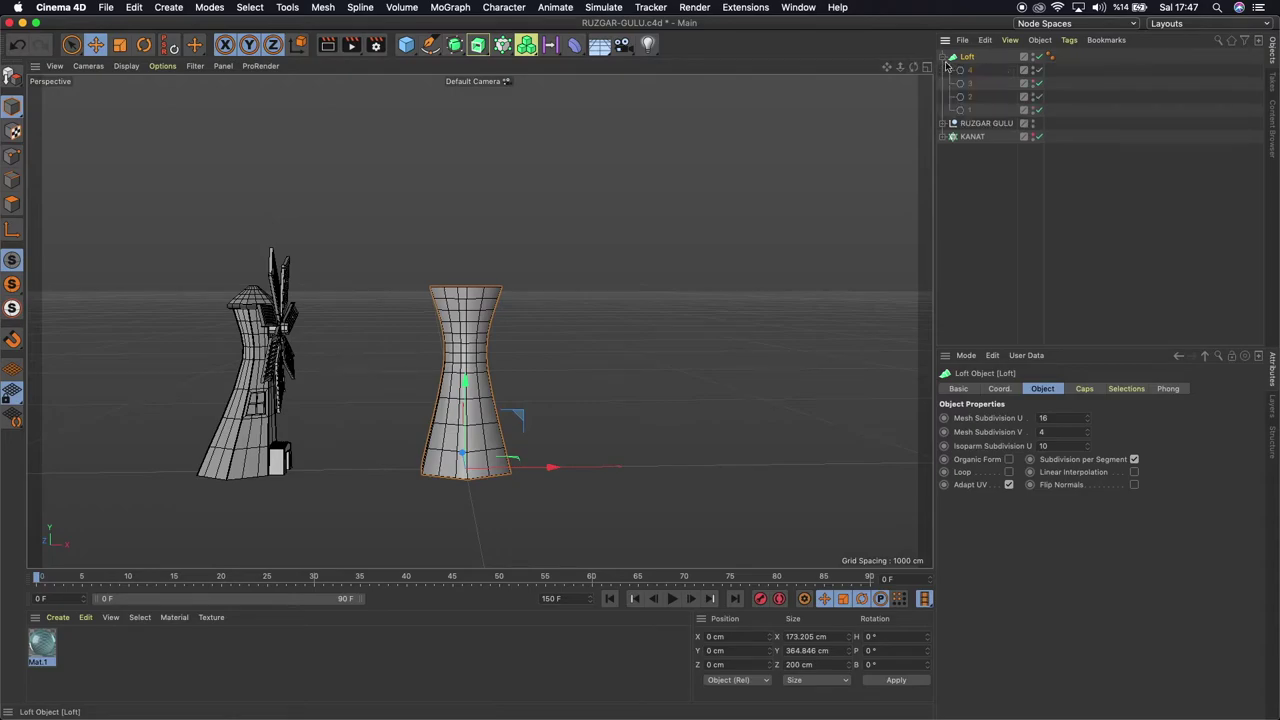
{"action": "left_click_drag", "start_coordinate": [972, 85], "coordinate": [962, 70]}
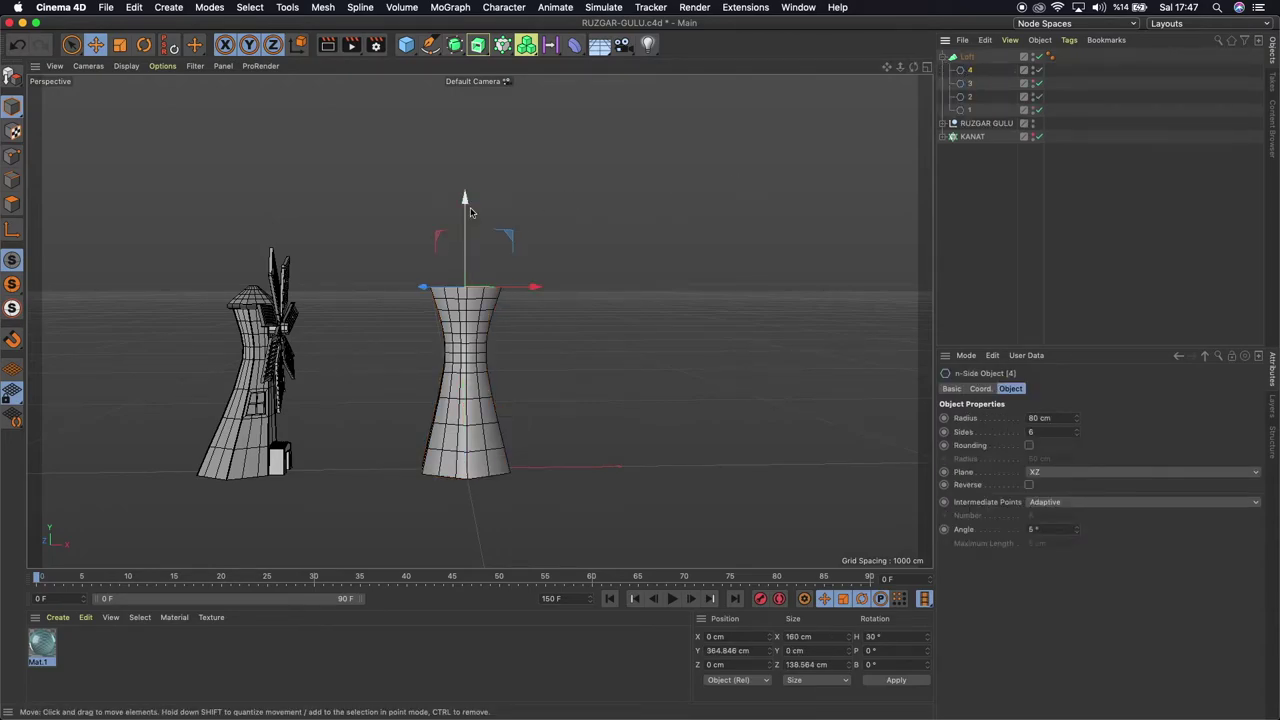
{"action": "left_click_drag", "start_coordinate": [470, 207], "coordinate": [478, 197]}
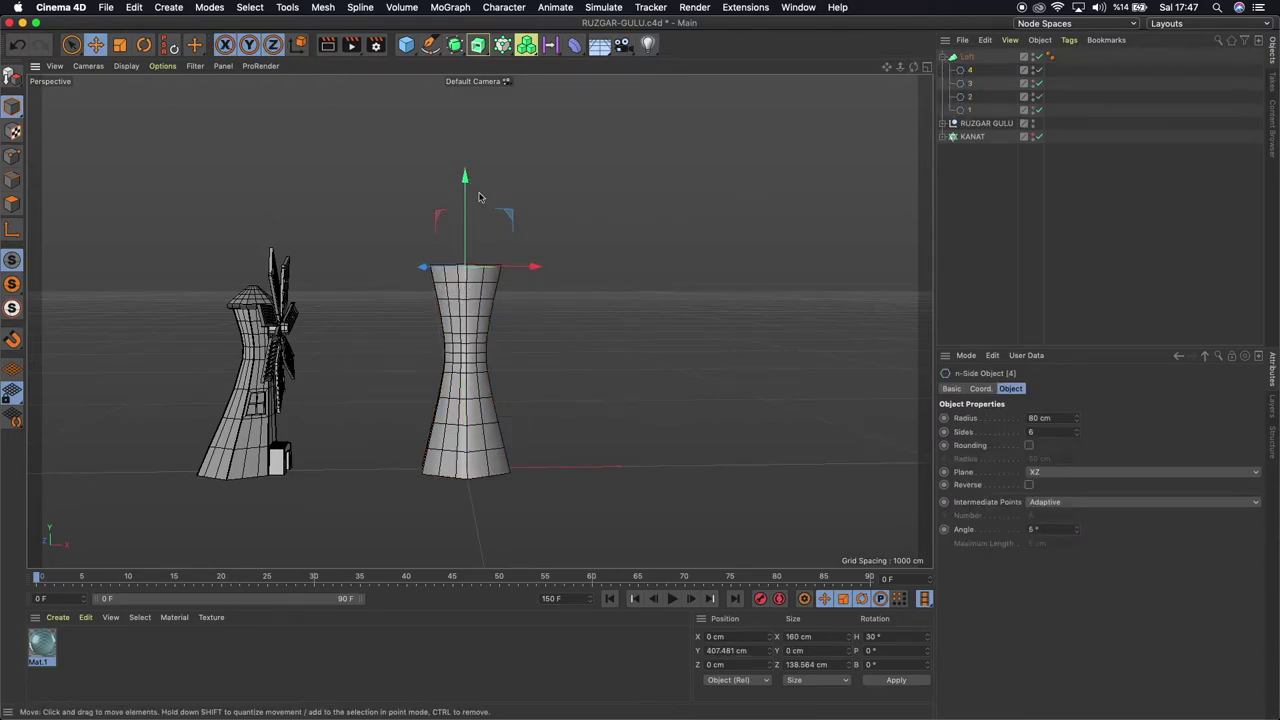
{"action": "left_click", "coordinate": [966, 86]}
{"action": "left_click_drag", "start_coordinate": [472, 262], "coordinate": [472, 257]}
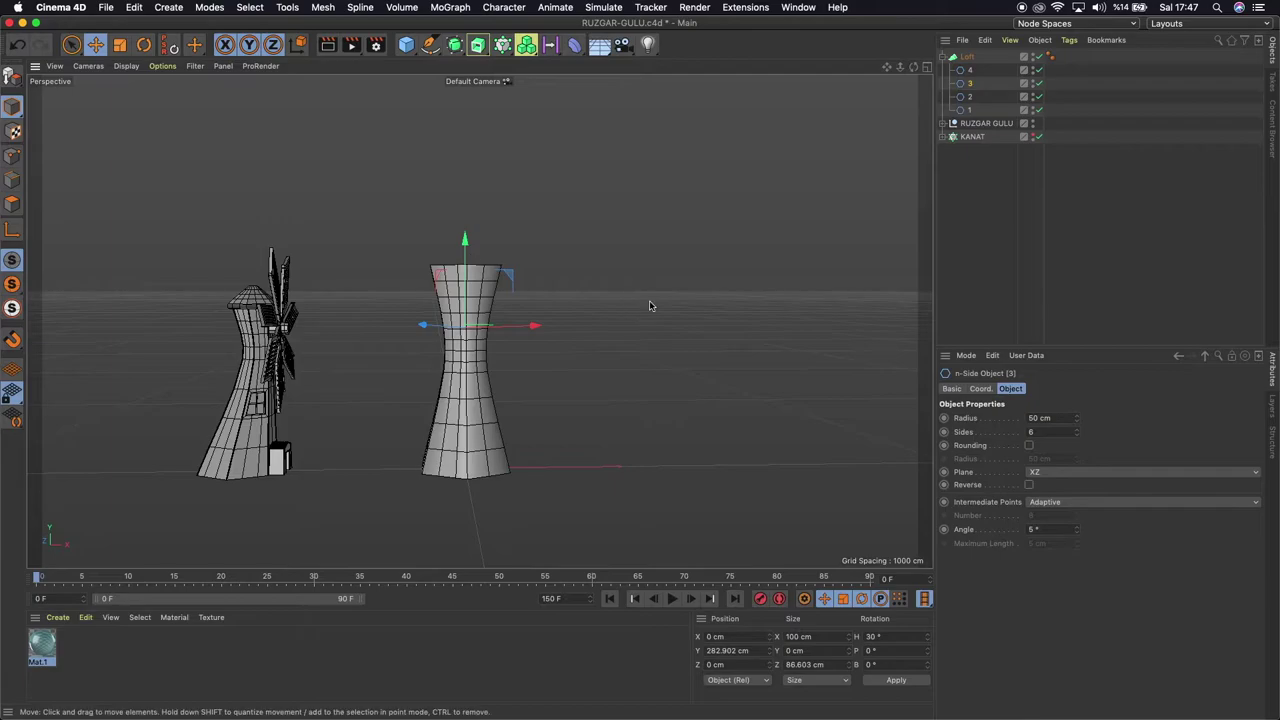
Narrow the middle hexagons 2 and 3 to a 40 cm radius
{"action": "left_click", "coordinate": [962, 97]}
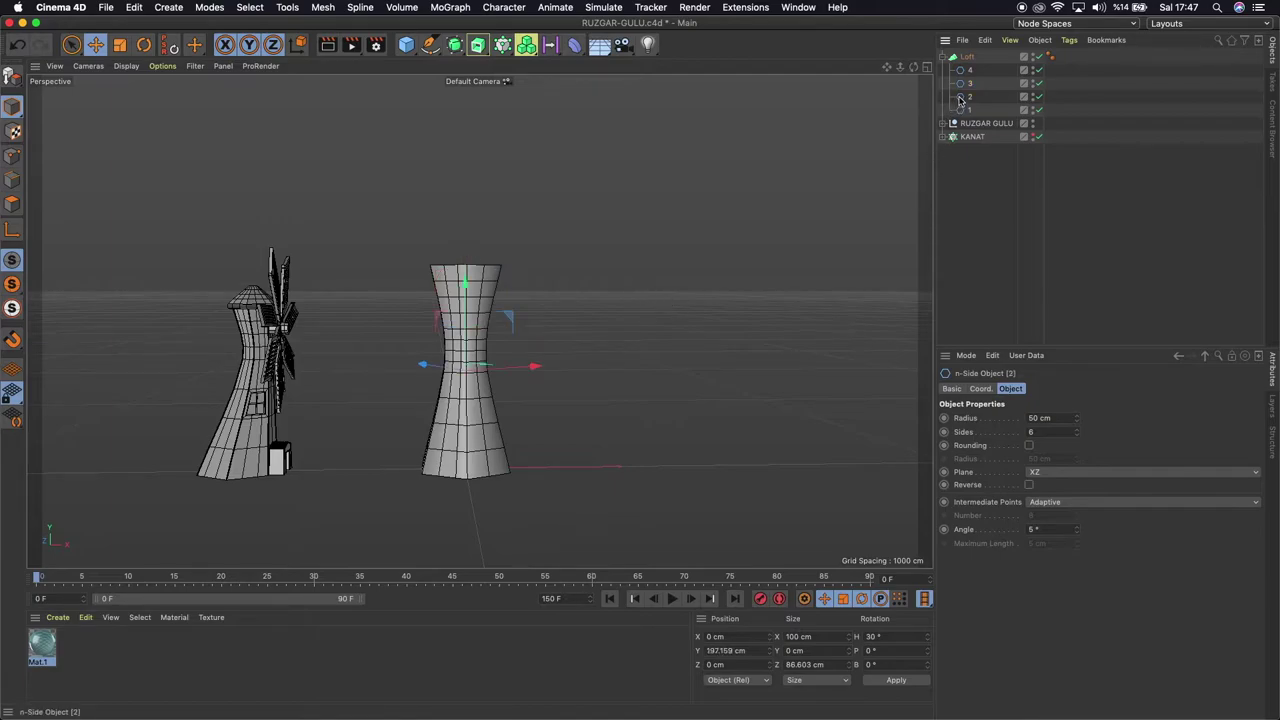
{"action": "double_click", "coordinate": [1060, 418]}
{"action": "type", "text": "40"}
{"action": "key", "text": "Return"}
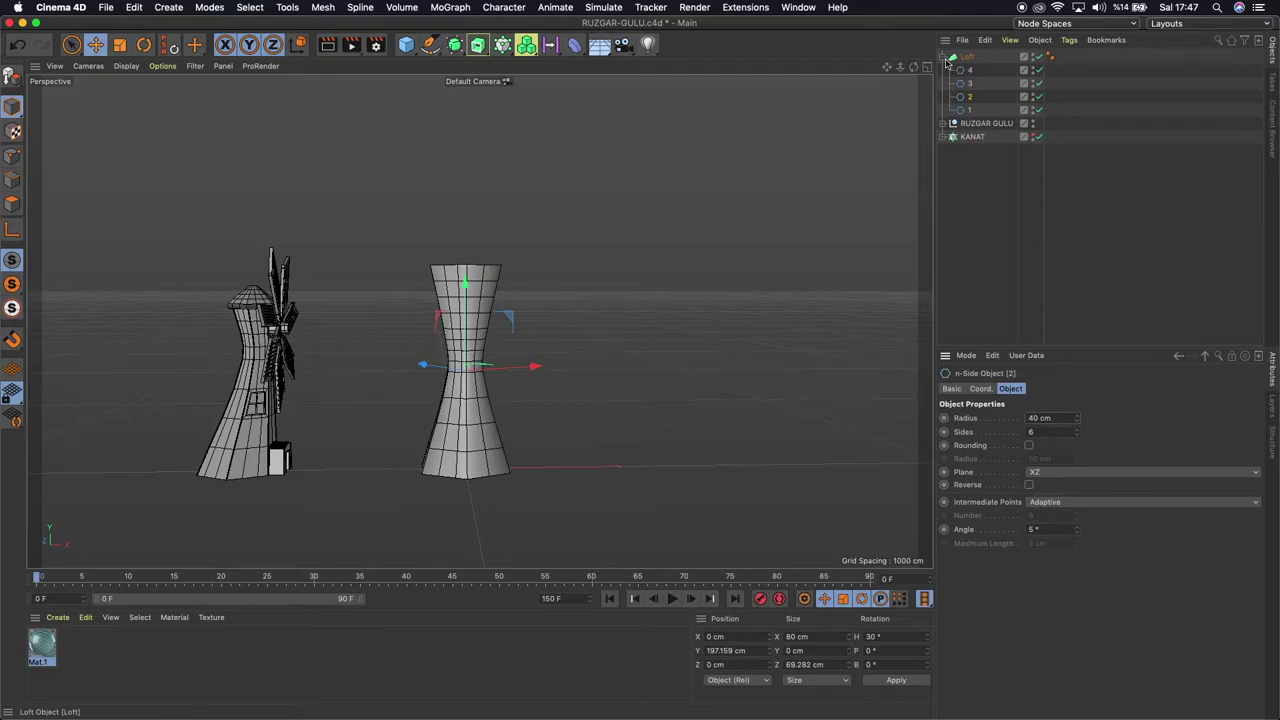
{"action": "left_click", "coordinate": [969, 83]}
{"action": "double_click", "coordinate": [1056, 418]}
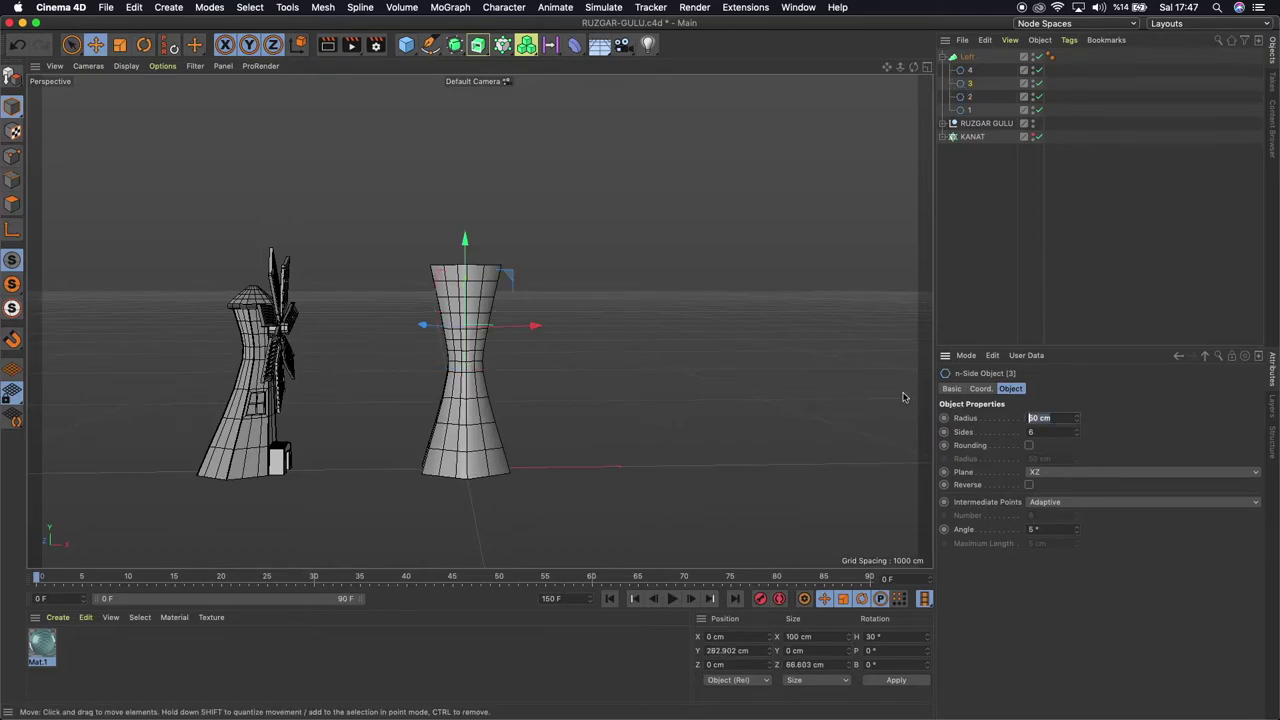
{"action": "type", "text": "40"}
{"action": "key", "text": "Return"}
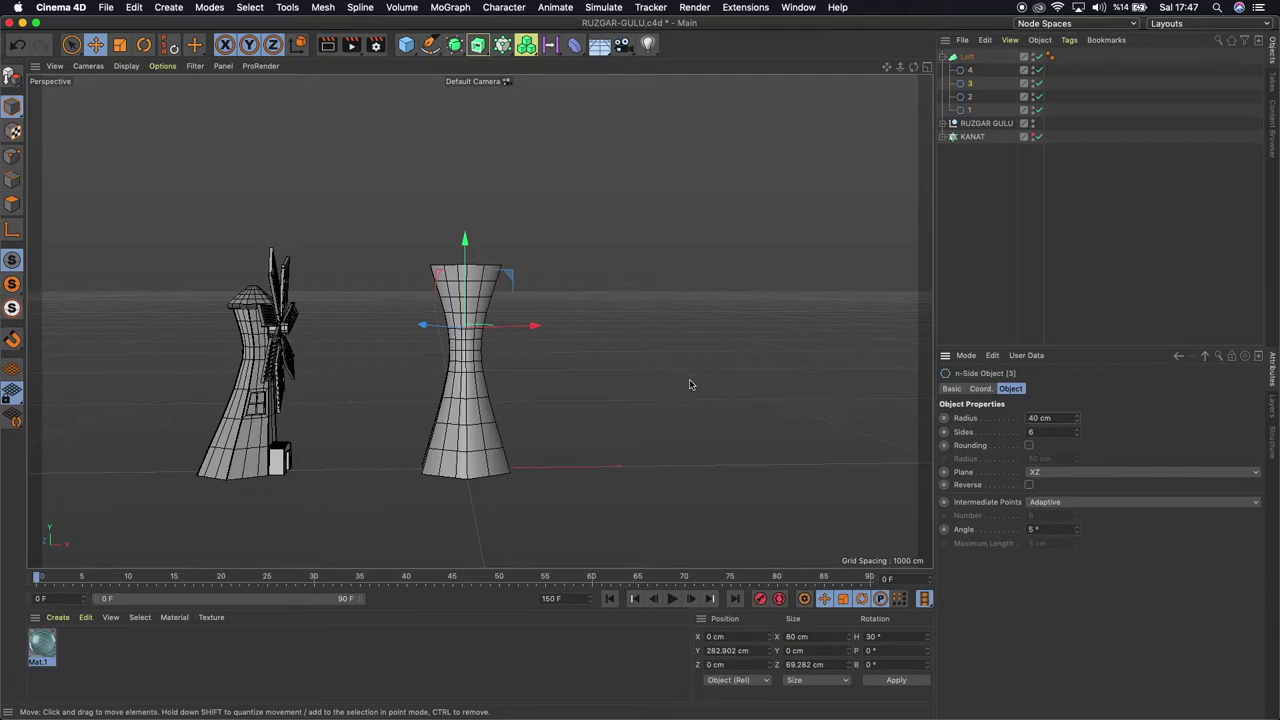
Widen base hexagon 1 to 120 cm radius, then select hexagons 4, 3 and 2
{"action": "left_click", "coordinate": [969, 111]}
{"action": "double_click", "coordinate": [1050, 417]}
{"action": "type", "text": "120"}
{"action": "key", "text": "Return"}
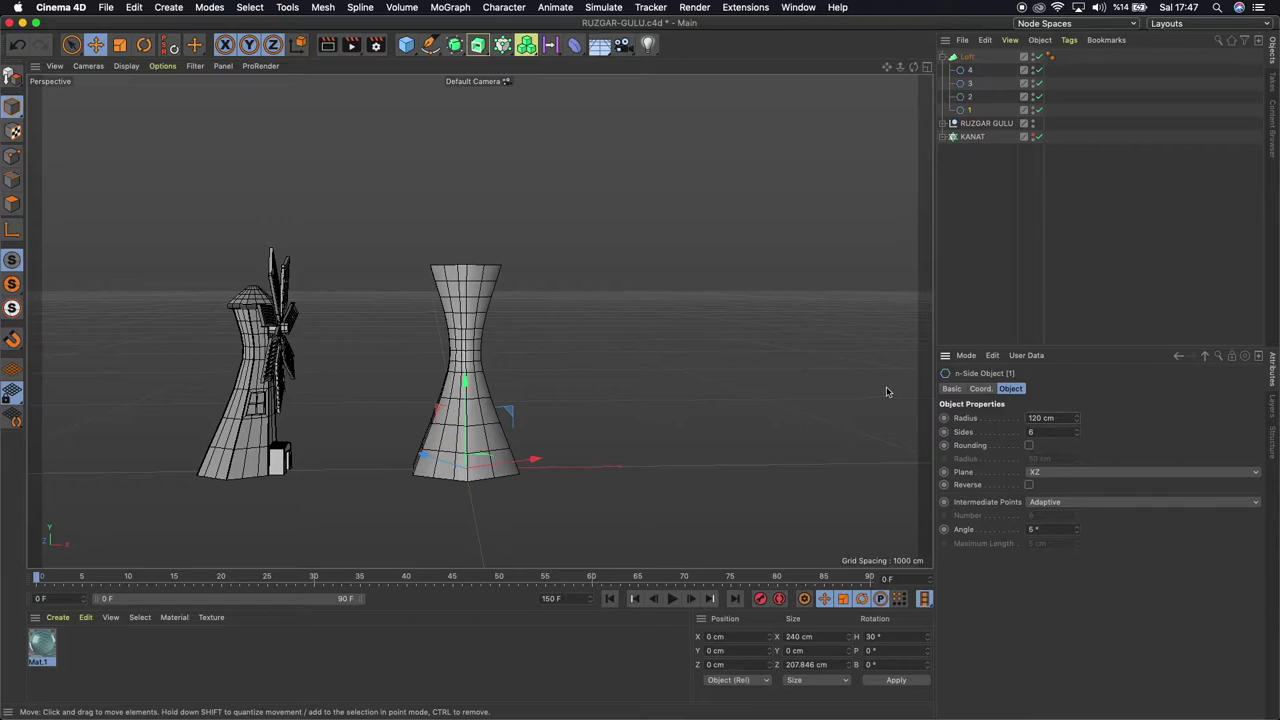
{"action": "left_click", "coordinate": [968, 71]}
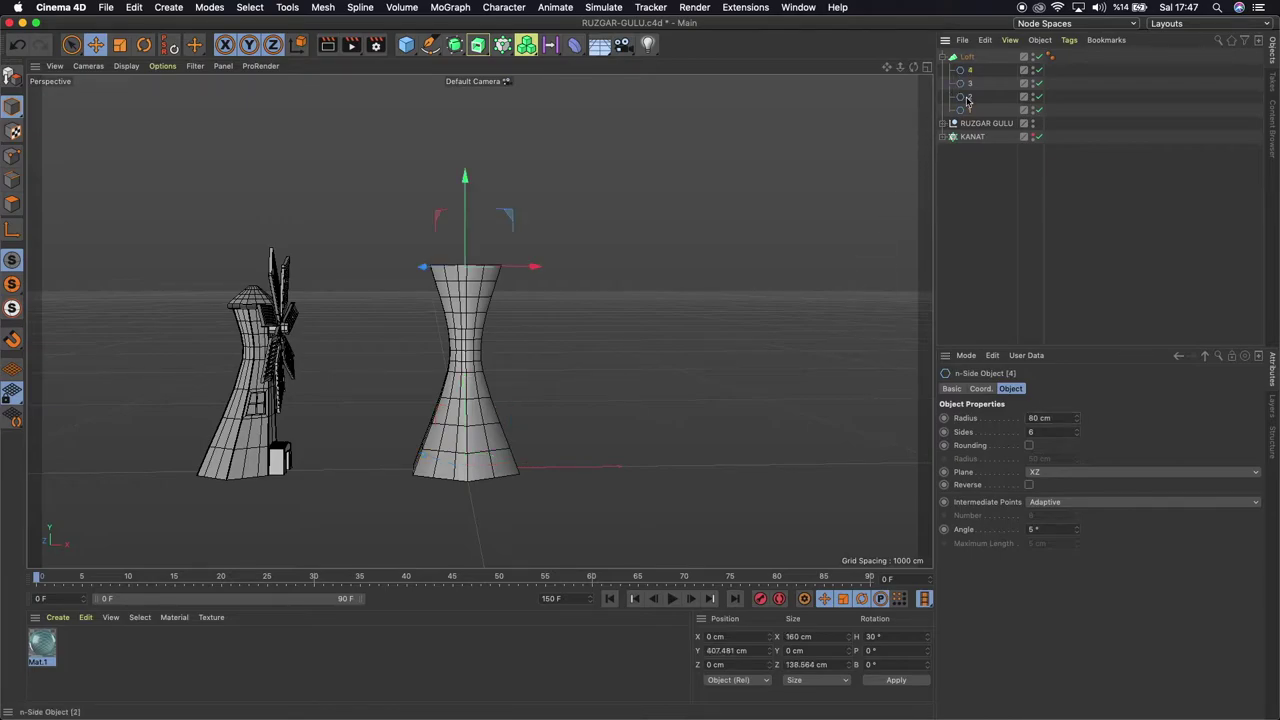
{"action": "left_click", "coordinate": [969, 96], "text": "shift"}
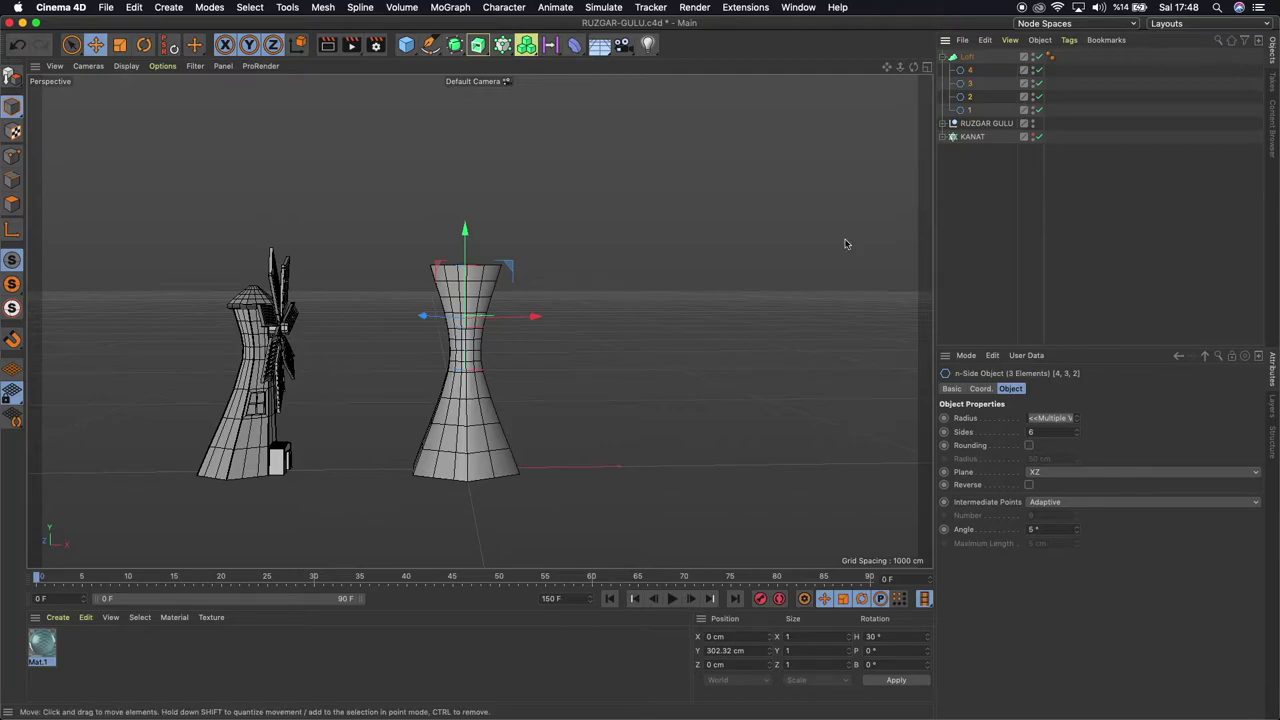
In Front view, shift hexagons 4, 3 and 2 right along X, then pull hexagon 4 back to 34.746 cm X
{"action": "key", "text": "F3"}
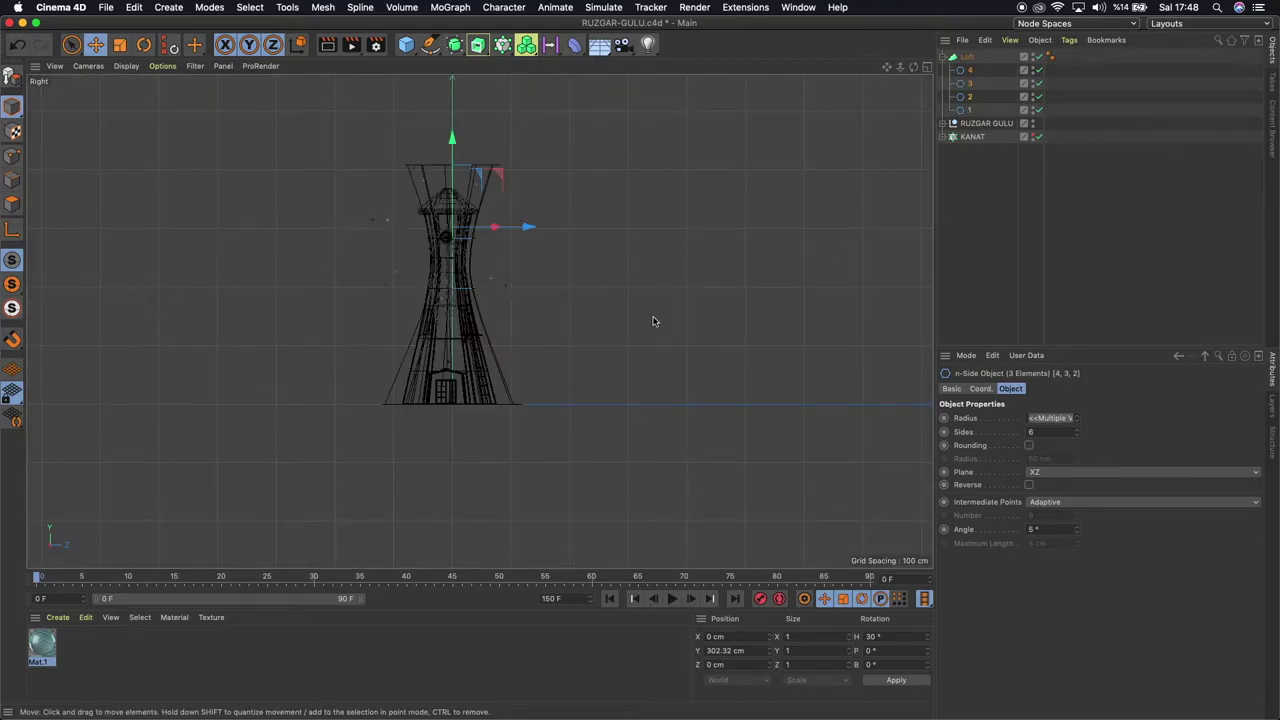
{"action": "key", "text": "F4"}
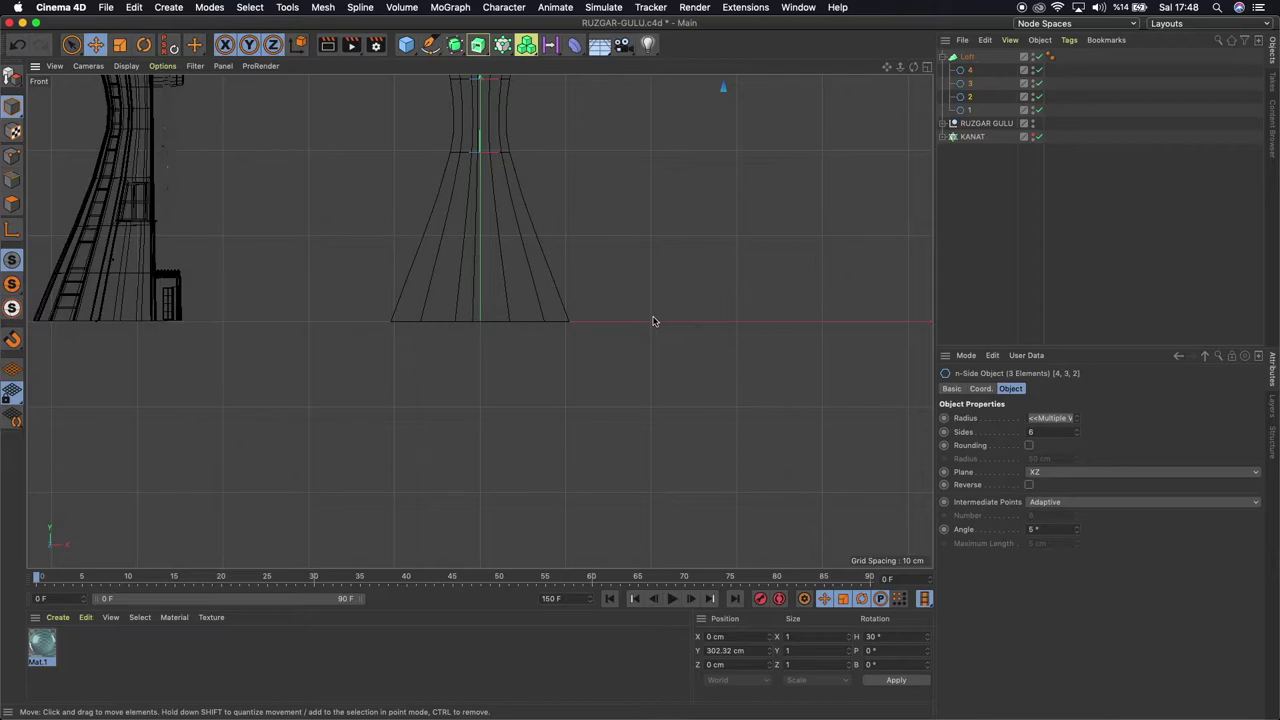
{"action": "left_click_drag", "start_coordinate": [899, 67], "coordinate": [479, 321]}
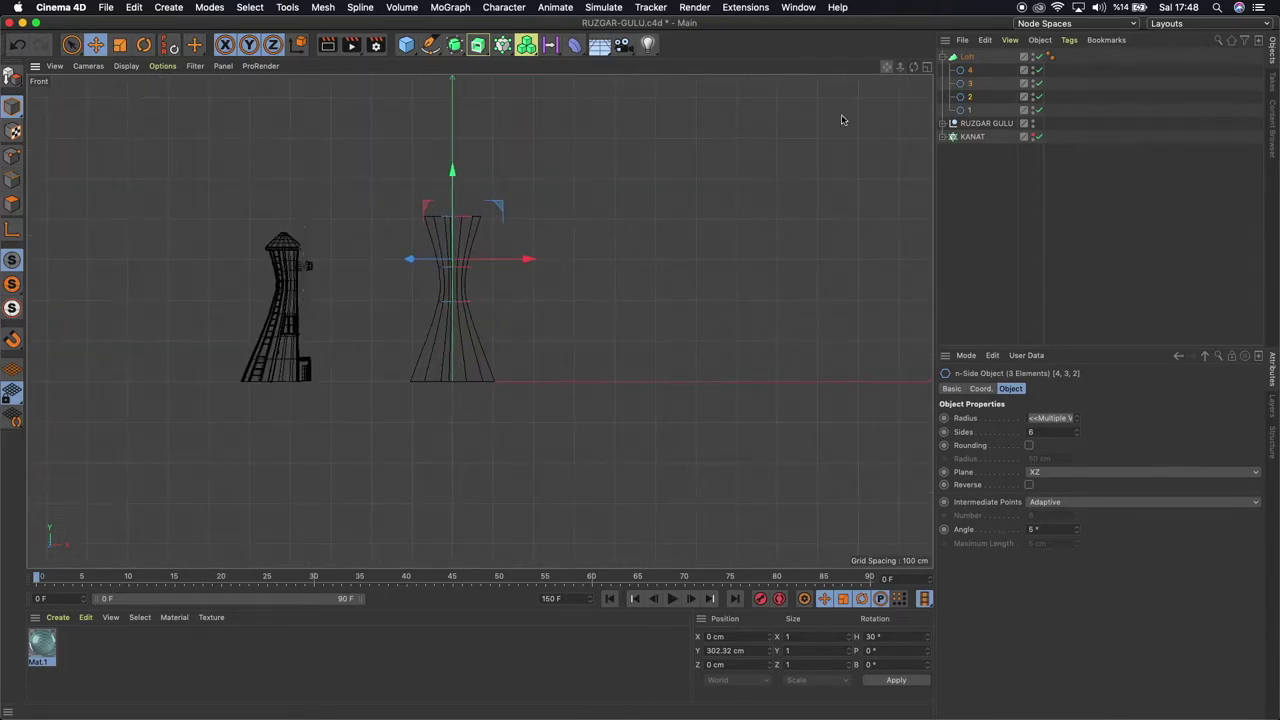
{"action": "left_click_drag", "start_coordinate": [530, 261], "coordinate": [557, 259]}
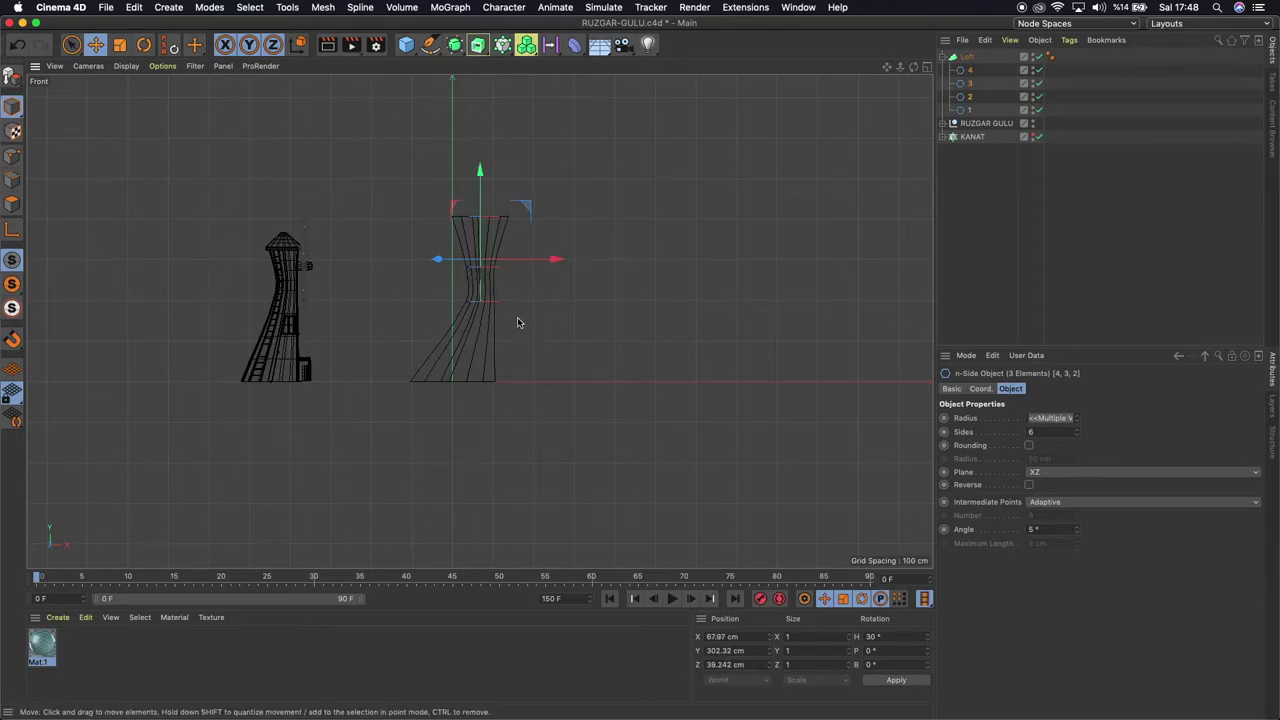
{"action": "left_click", "coordinate": [967, 70]}
{"action": "left_click_drag", "start_coordinate": [555, 218], "coordinate": [542, 219]}
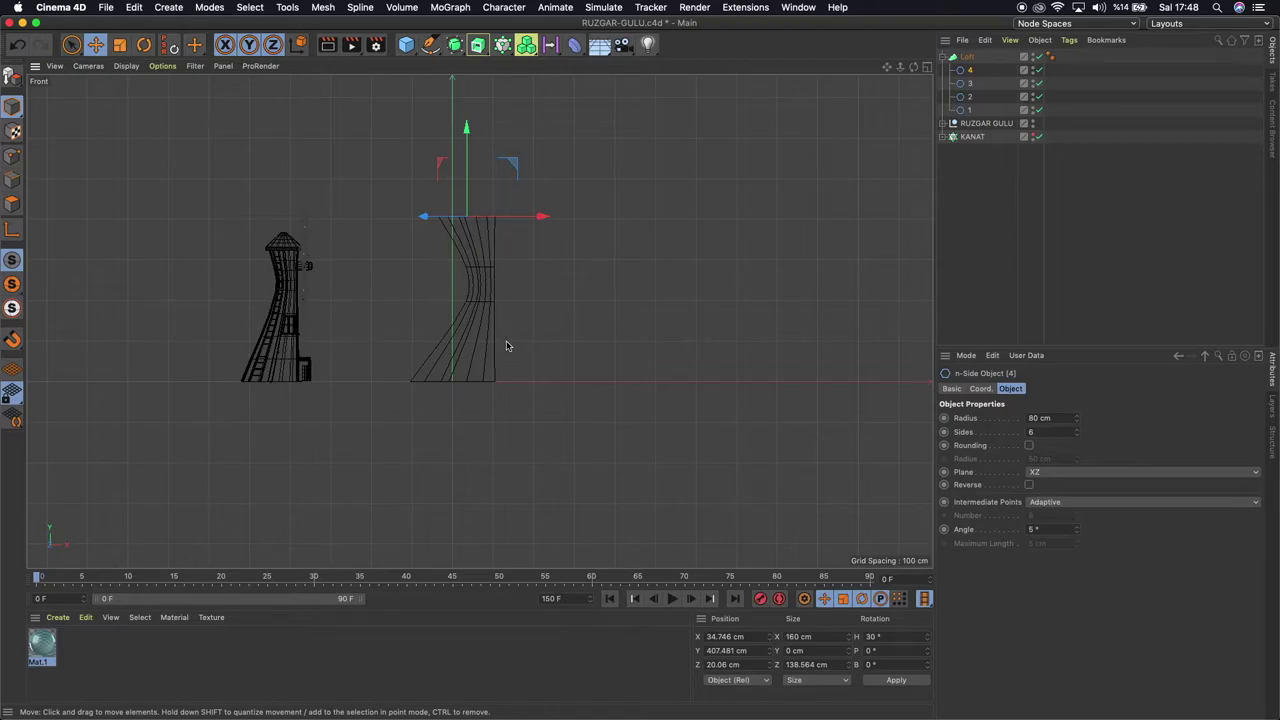
{"action": "key", "text": "F1"}
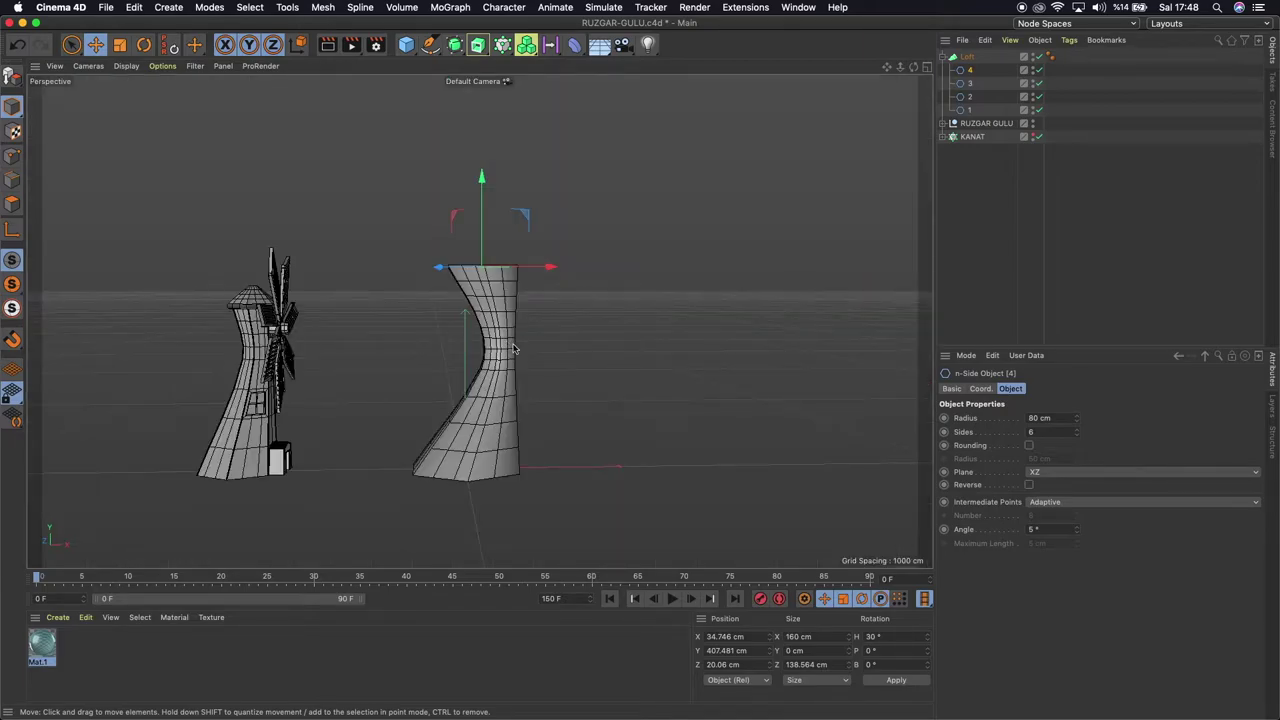
Duplicate top hexagon 4 as 4.1, raise it slightly and widen its radius to 90 cm
{"action": "left_click_drag", "start_coordinate": [913, 66], "coordinate": [479, 321]}
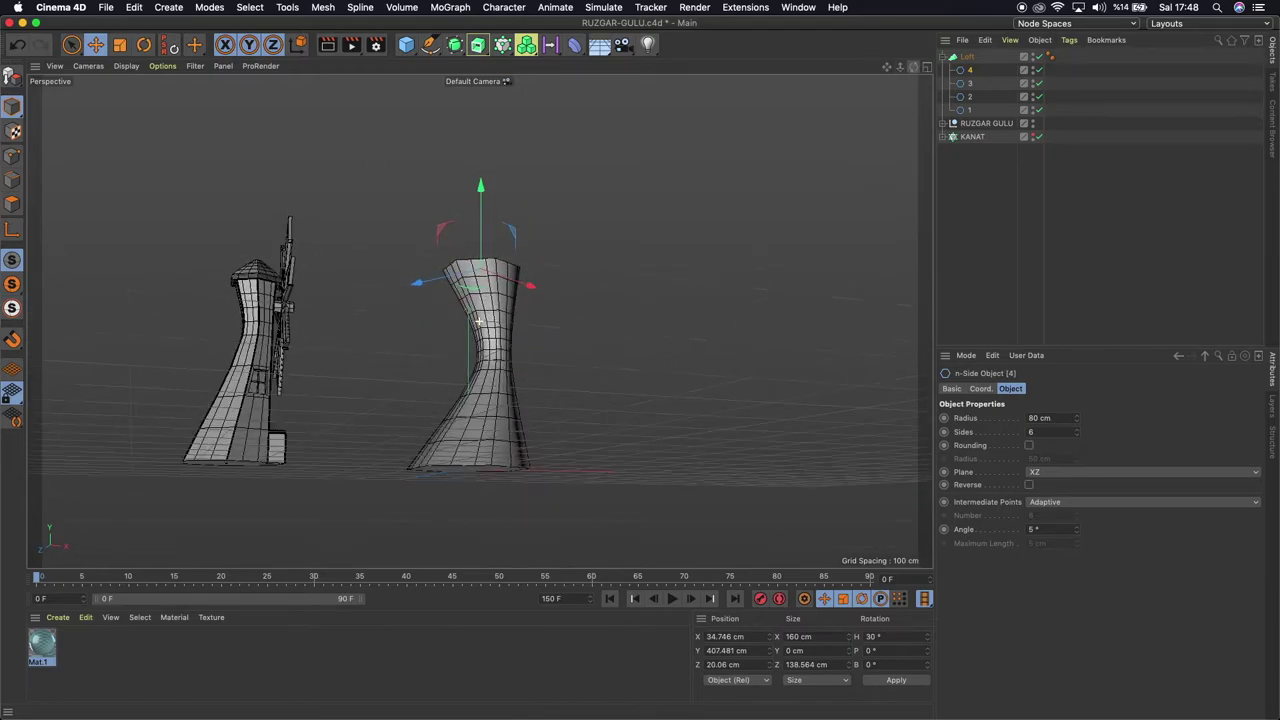
{"action": "left_click_drag", "start_coordinate": [479, 321], "coordinate": [479, 321]}
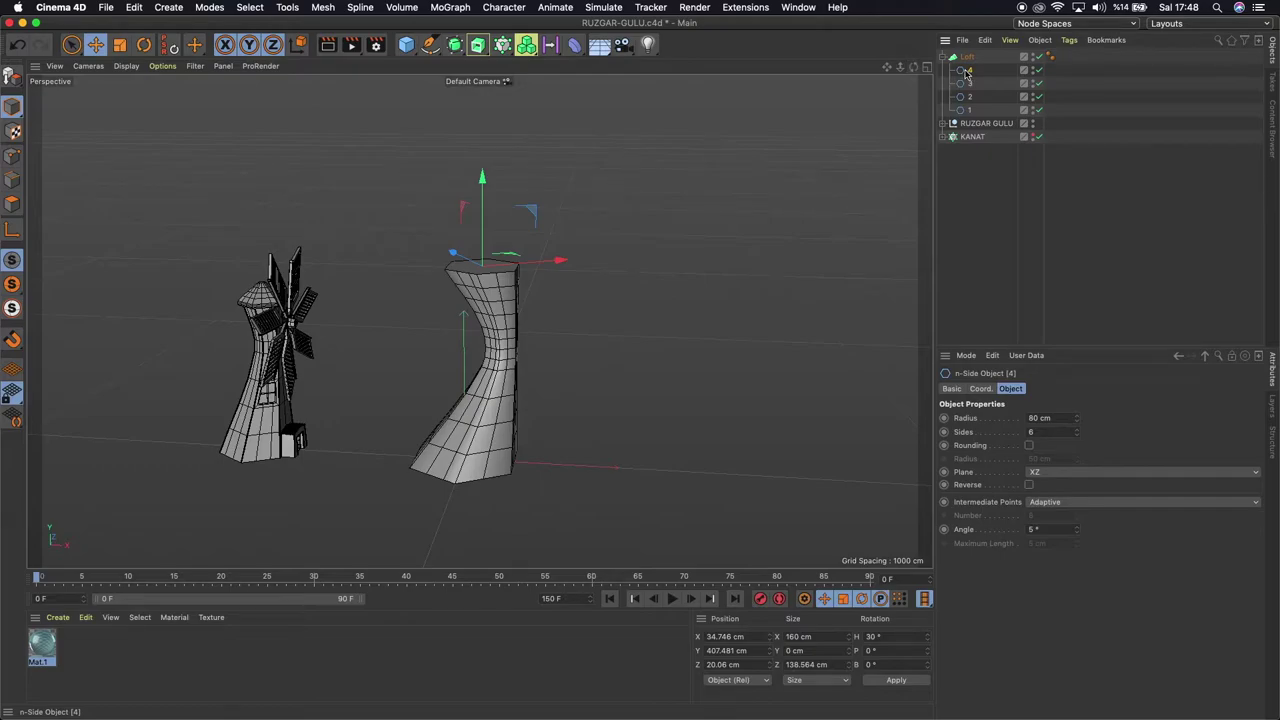
{"action": "key", "text": "ctrl+c"}
{"action": "key", "text": "ctrl+v"}
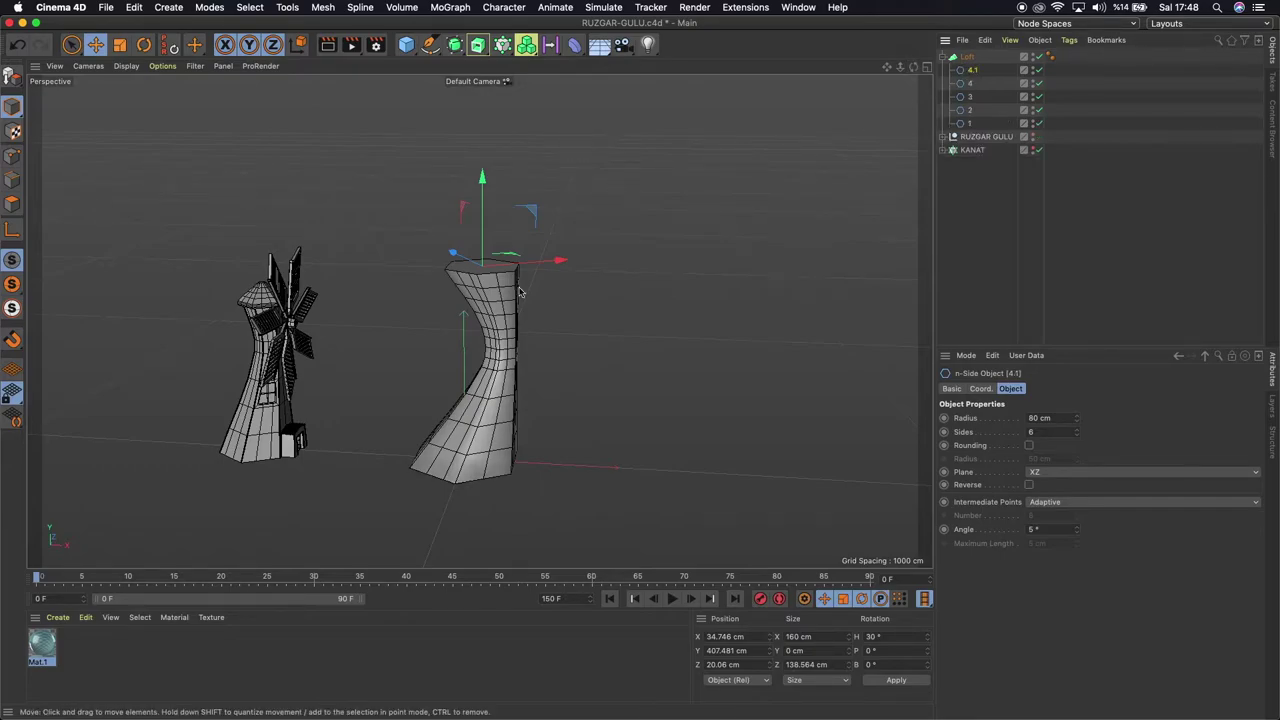
{"action": "left_click_drag", "start_coordinate": [483, 205], "coordinate": [483, 198]}
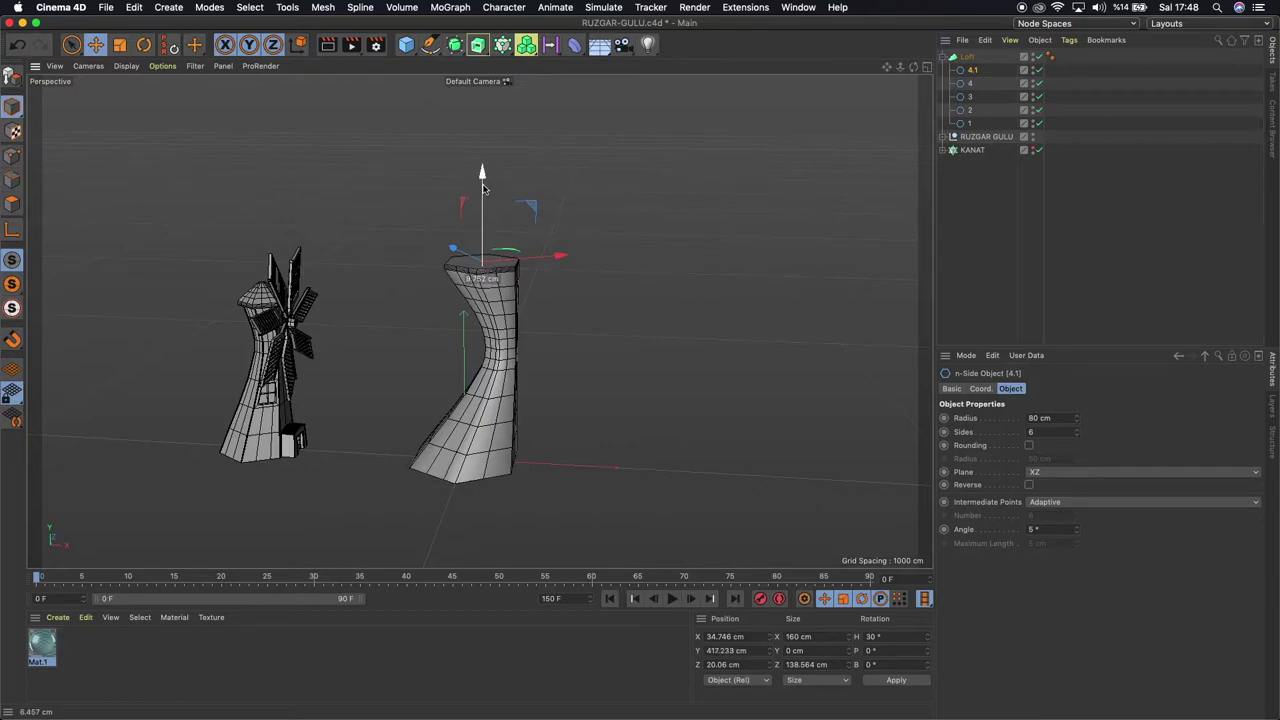
{"action": "double_click", "coordinate": [1048, 418]}
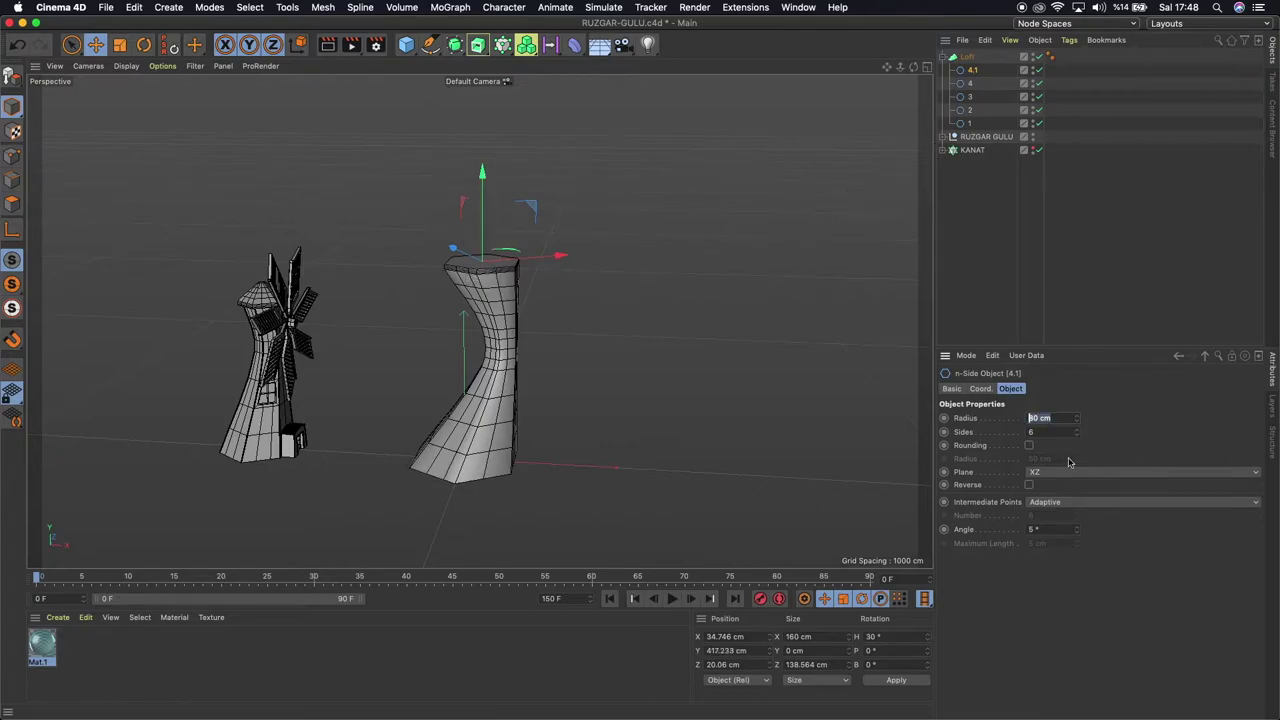
{"action": "type", "text": "90"}
{"action": "key", "text": "Return"}
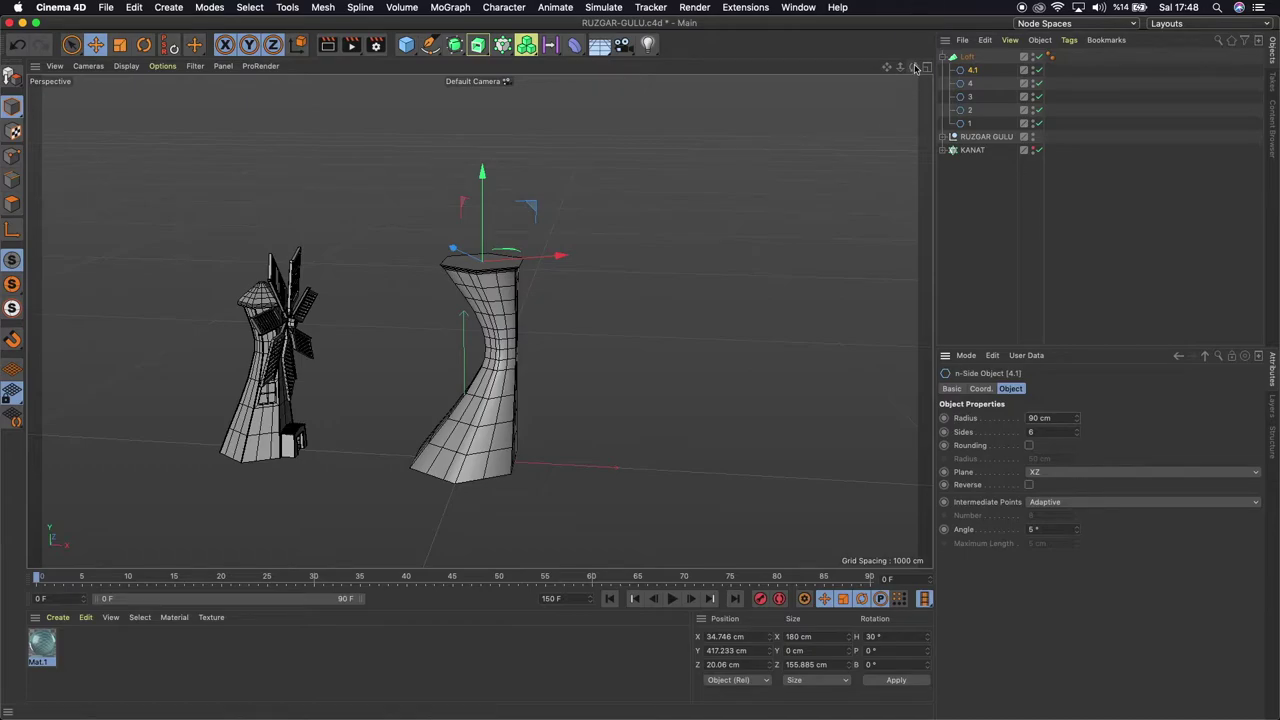
Set hexagon 4.1's Y position to 407.481 cm for a flared top rim
{"action": "mouse_move", "coordinate": [440, 330]}
{"action": "left_mouse_down", "text": "alt"}
{"action": "mouse_move", "coordinate": [479, 320]}
{"action": "mouse_move", "coordinate": [484, 174]}
{"action": "left_mouse_up", "text": "alt"}
{"action": "scroll", "coordinate": [478, 268], "scroll_direction": "up", "scroll_amount": 3}
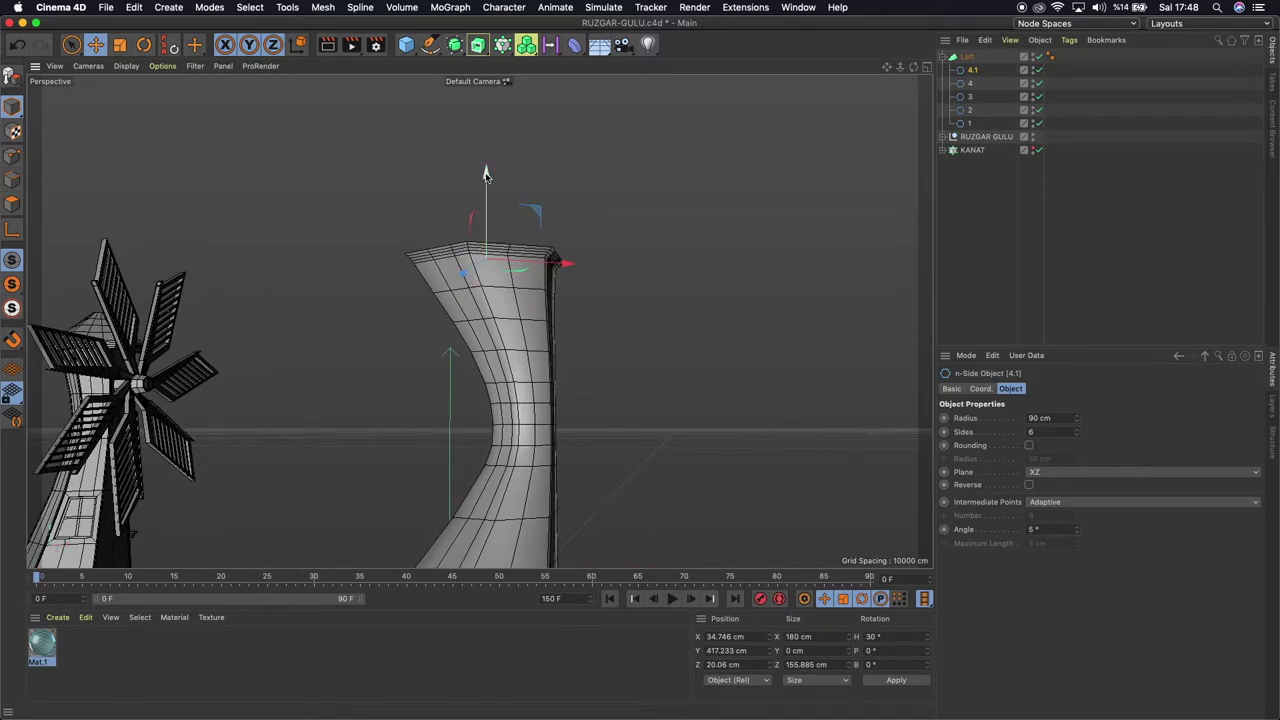
{"action": "left_click", "coordinate": [969, 83]}
{"action": "left_click", "coordinate": [972, 70]}
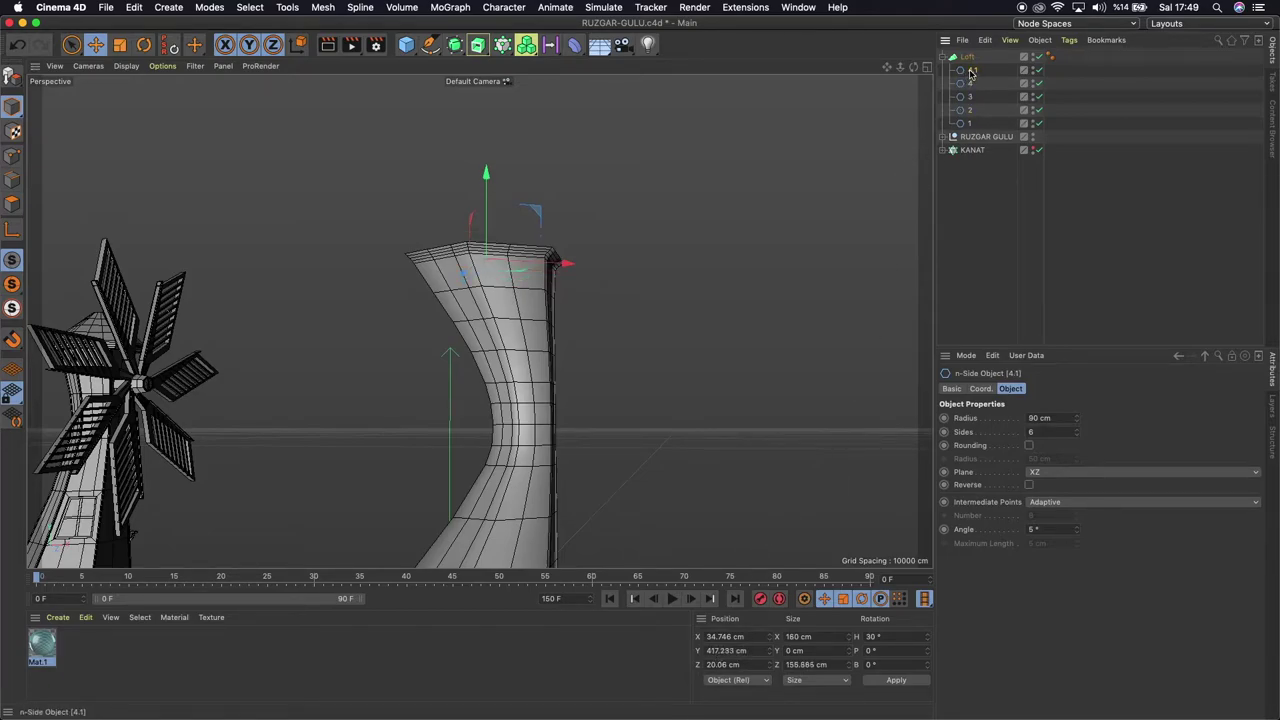
{"action": "left_click", "coordinate": [752, 652]}
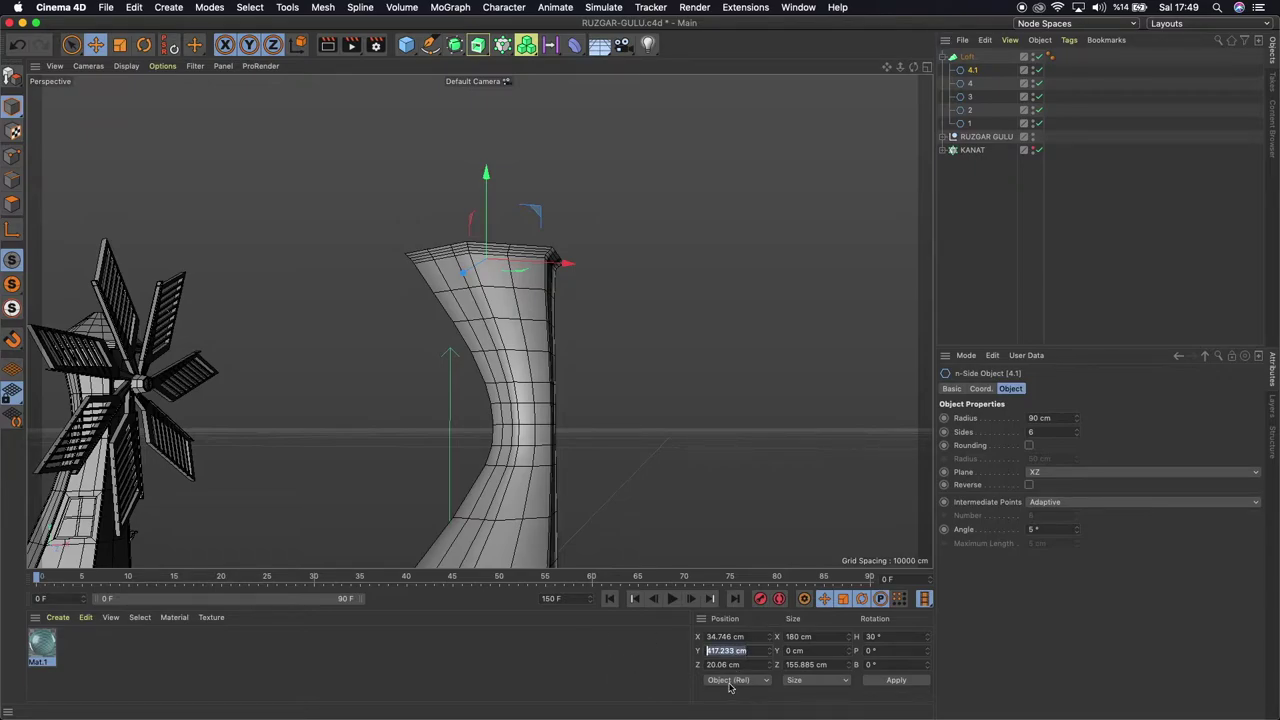
{"action": "type", "text": "407.481"}
{"action": "key", "text": "Return"}
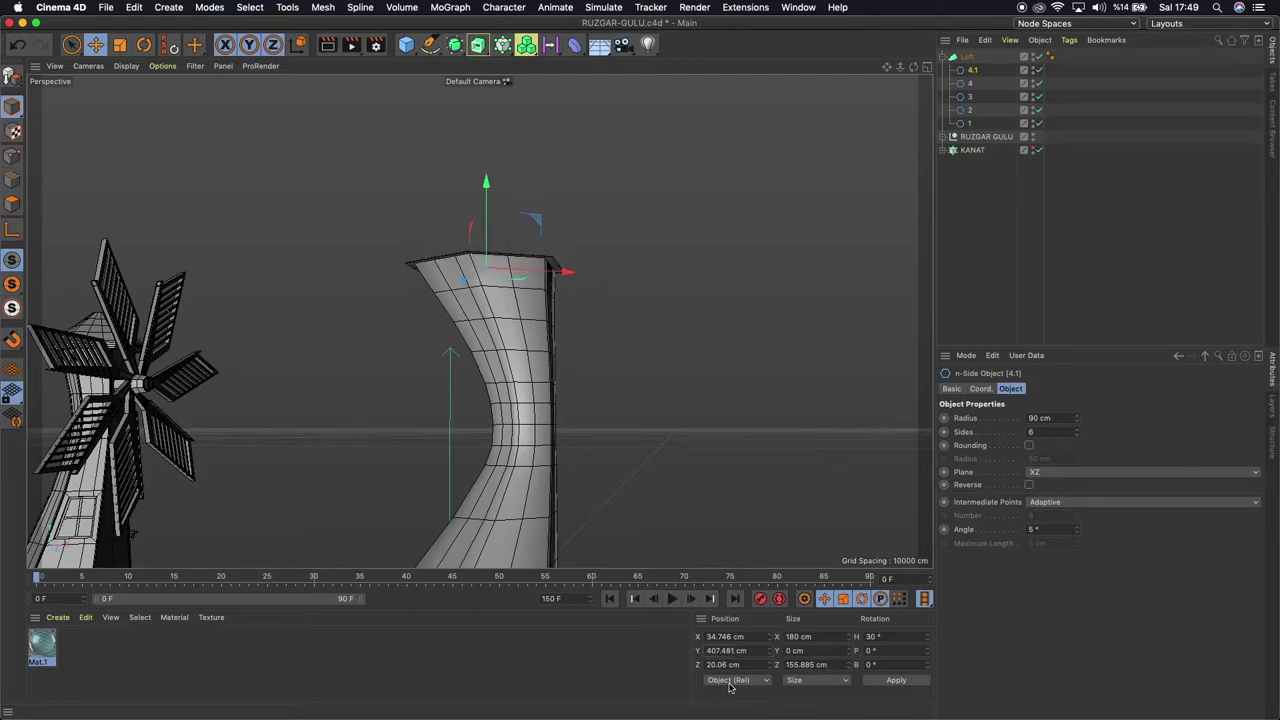
{"action": "left_click_drag", "start_coordinate": [913, 72], "coordinate": [471, 323]}
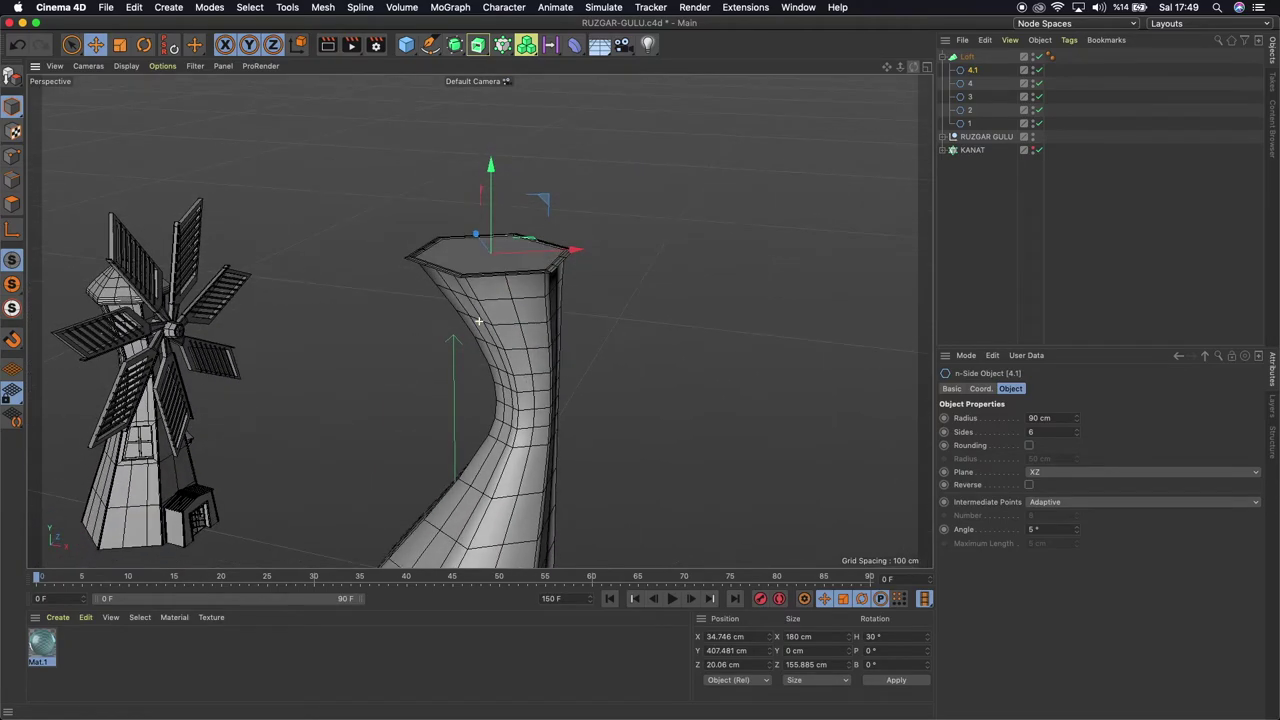
Rename ring 4.1 to 5 and make a copy raised above the tower top
{"action": "double_click", "coordinate": [971, 71]}
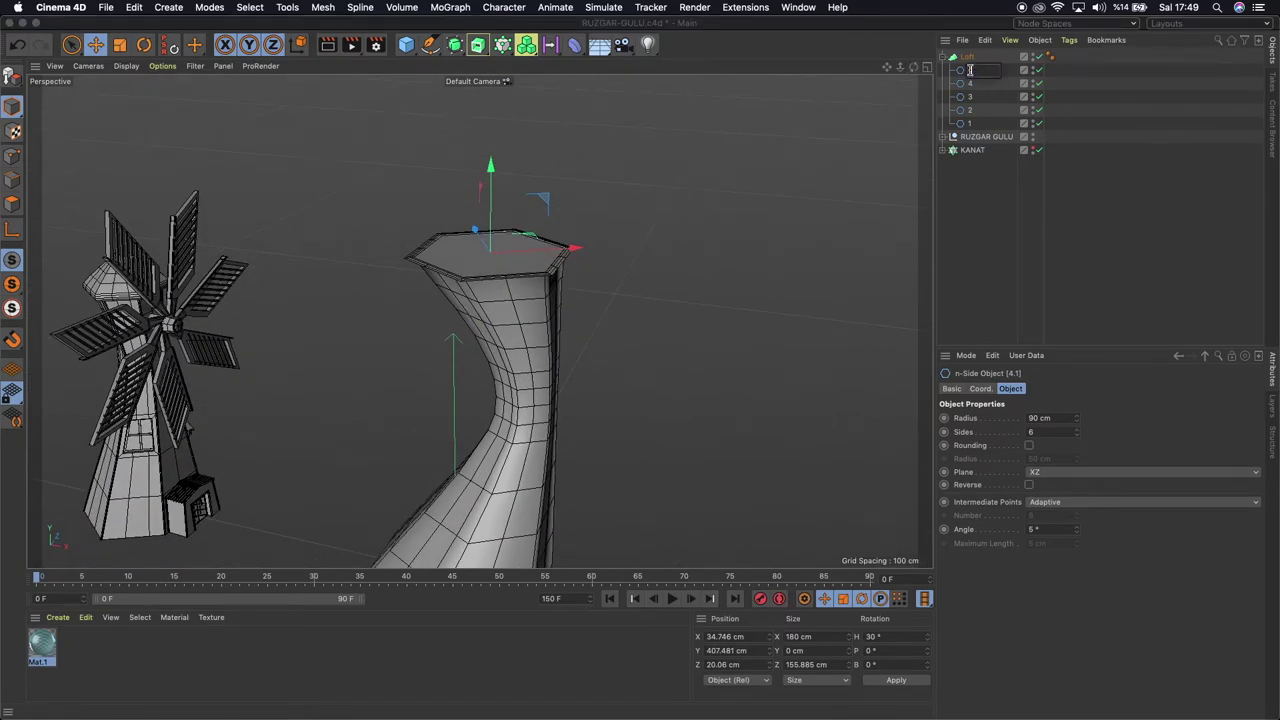
{"action": "type", "text": "5"}
{"action": "key", "text": "Return"}
{"action": "left_click_drag", "start_coordinate": [969, 72], "coordinate": [966, 67]}
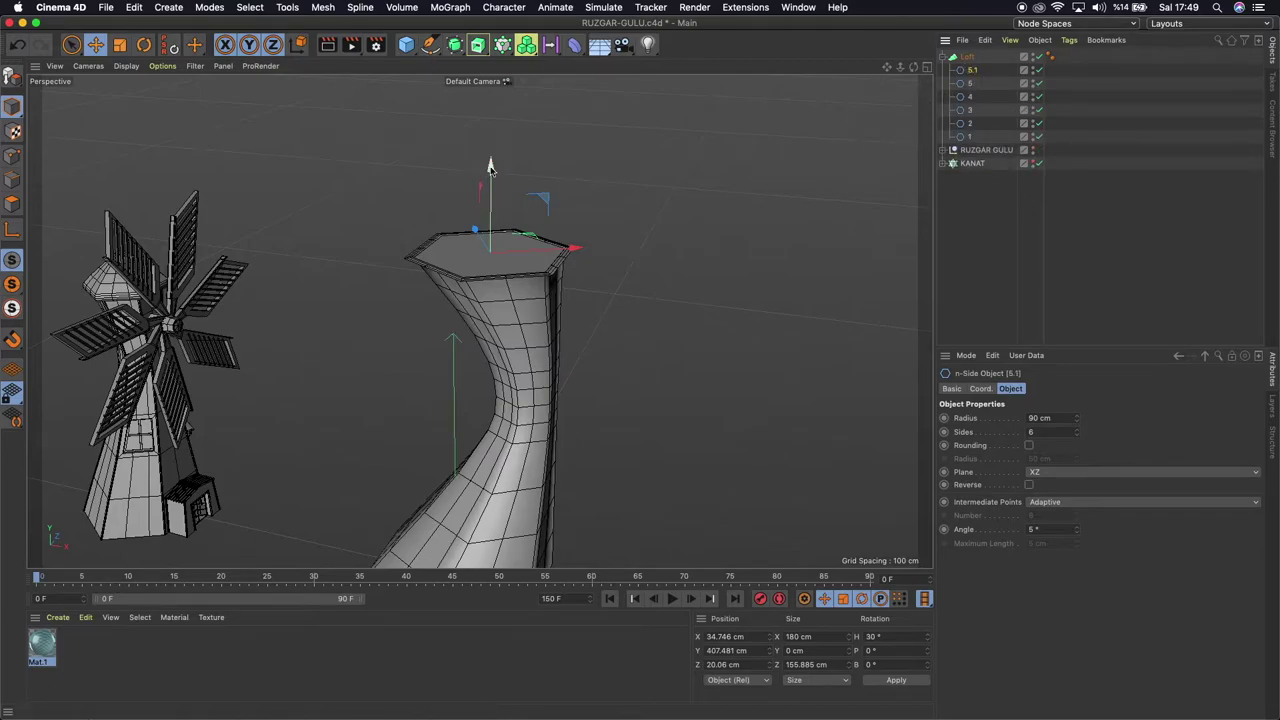
{"action": "left_click_drag", "start_coordinate": [490, 166], "coordinate": [490, 156]}
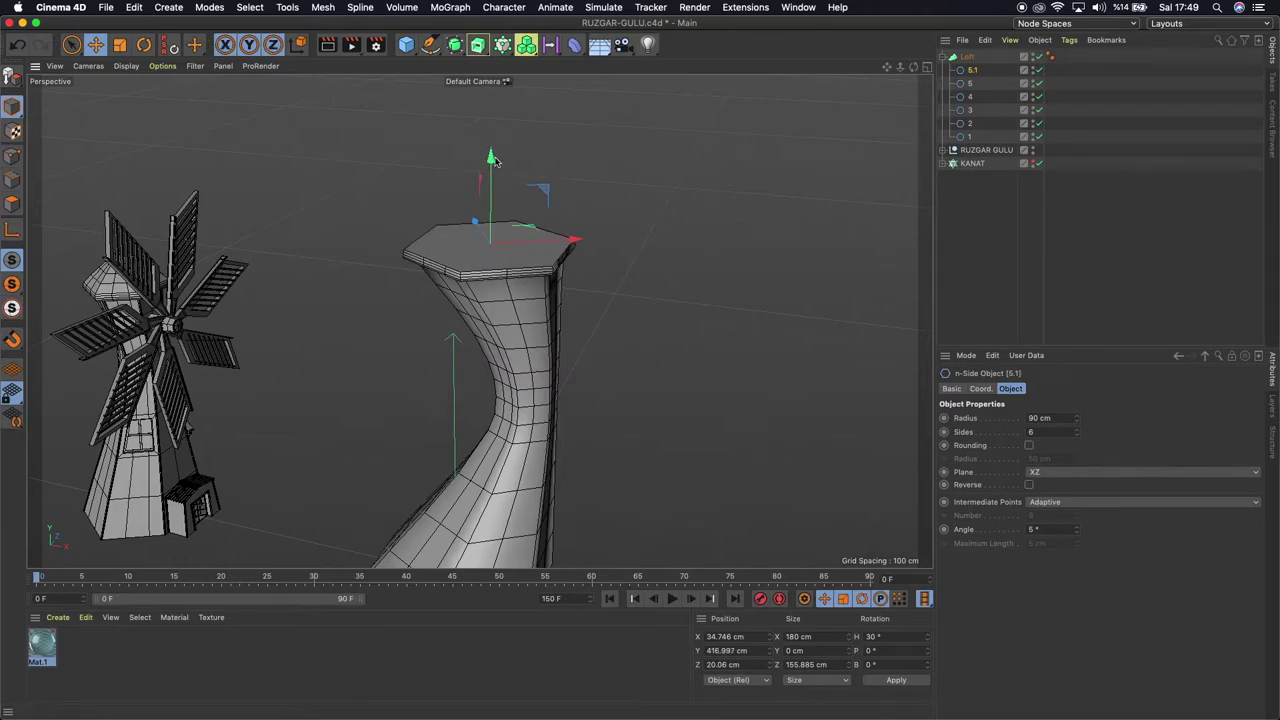
{"action": "left_click_drag", "start_coordinate": [913, 67], "coordinate": [913, 95]}
{"action": "left_click_drag", "start_coordinate": [478, 320], "coordinate": [478, 320], "text": "alt"}
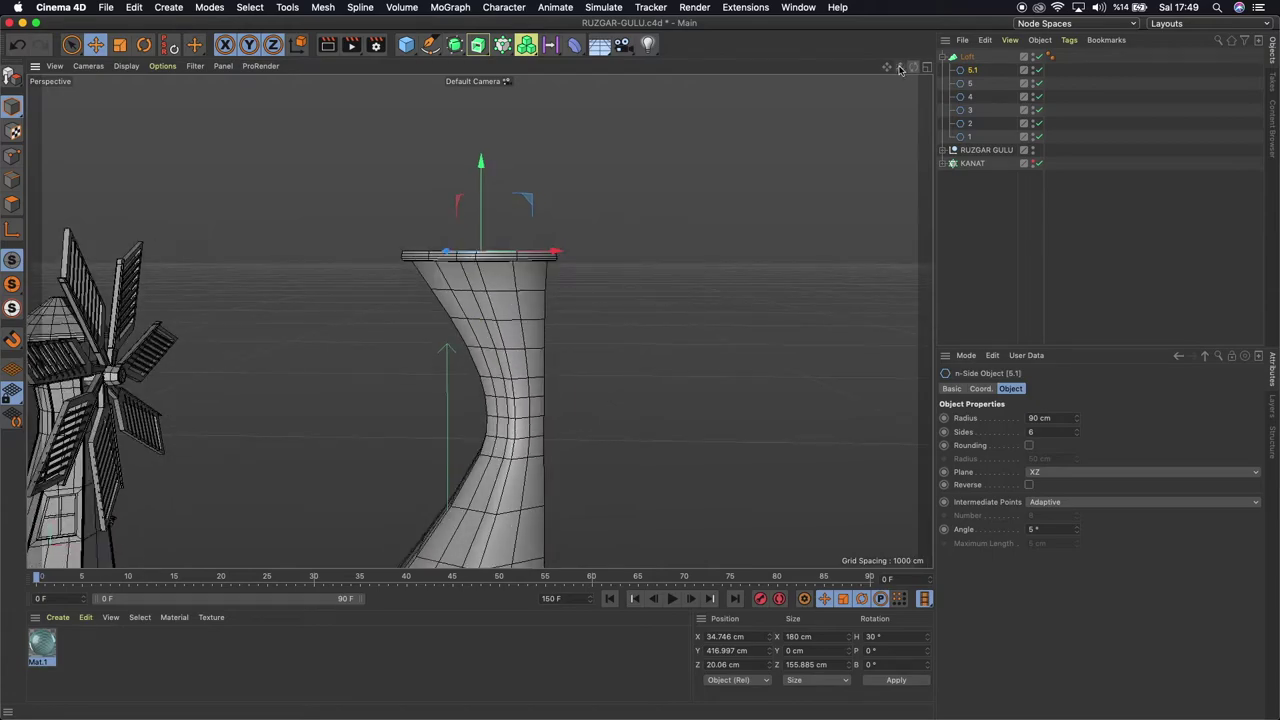
{"action": "left_click_drag", "start_coordinate": [478, 320], "coordinate": [479, 321], "text": "alt"}
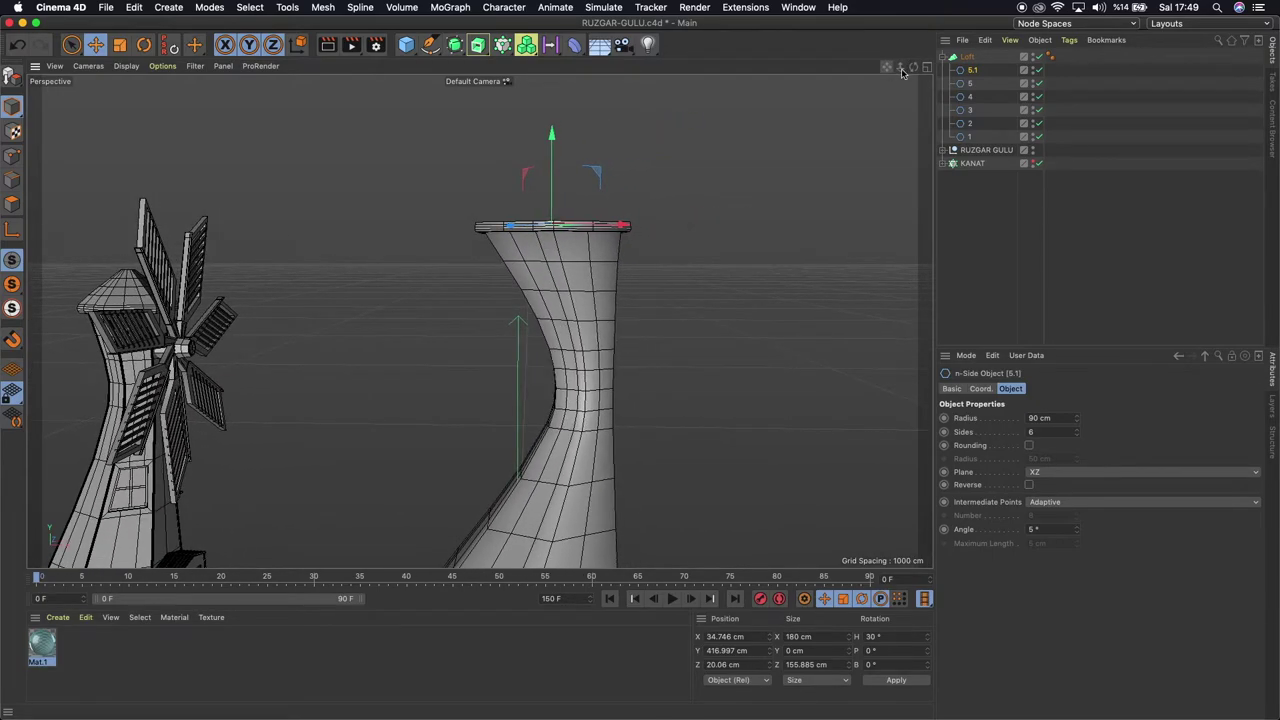
Rename the copy to 6, then add ring 6.1 higher up with radius narrowed to 30, then 20 cm
{"action": "double_click", "coordinate": [975, 71]}
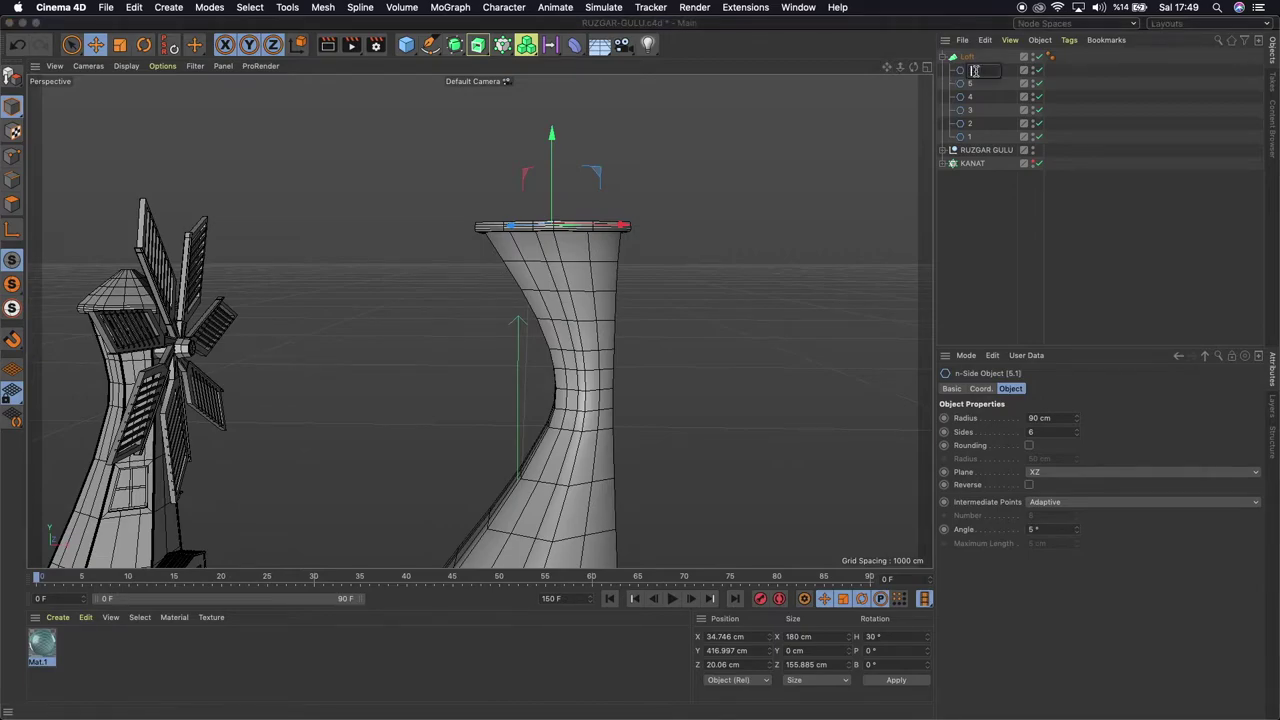
{"action": "key", "text": "Return"}
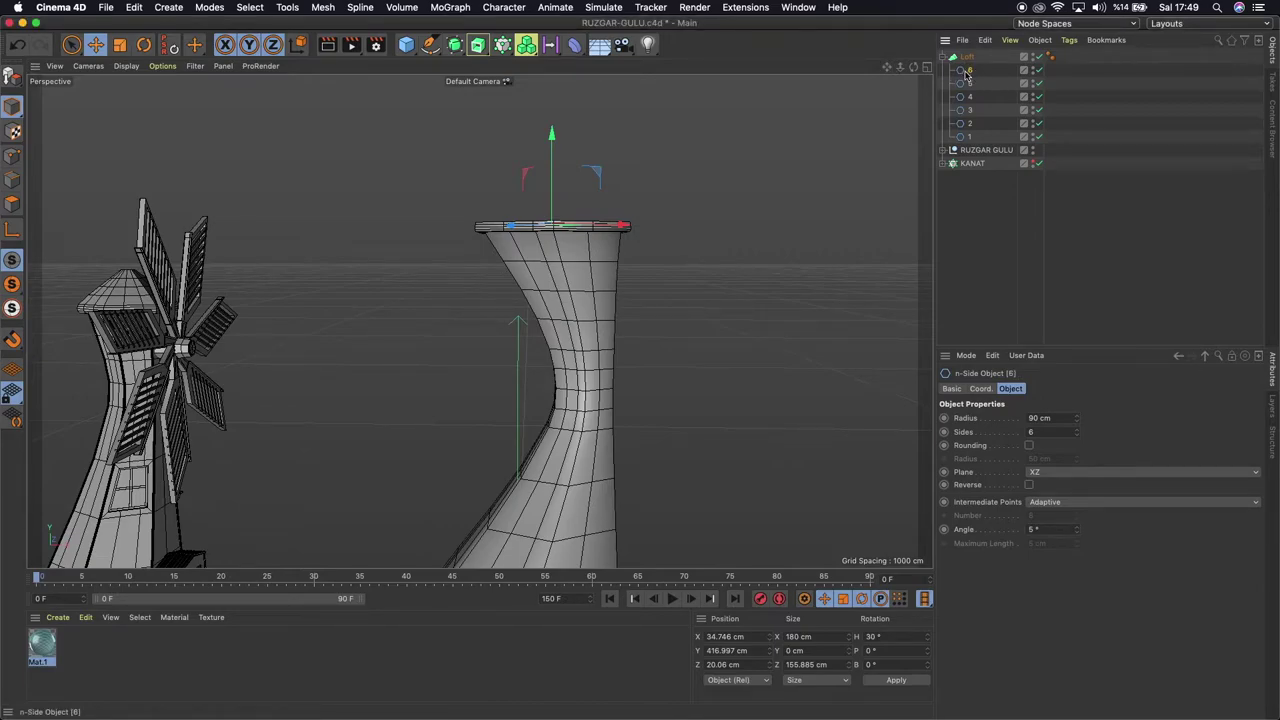
{"action": "left_click_drag", "start_coordinate": [966, 73], "coordinate": [967, 67]}
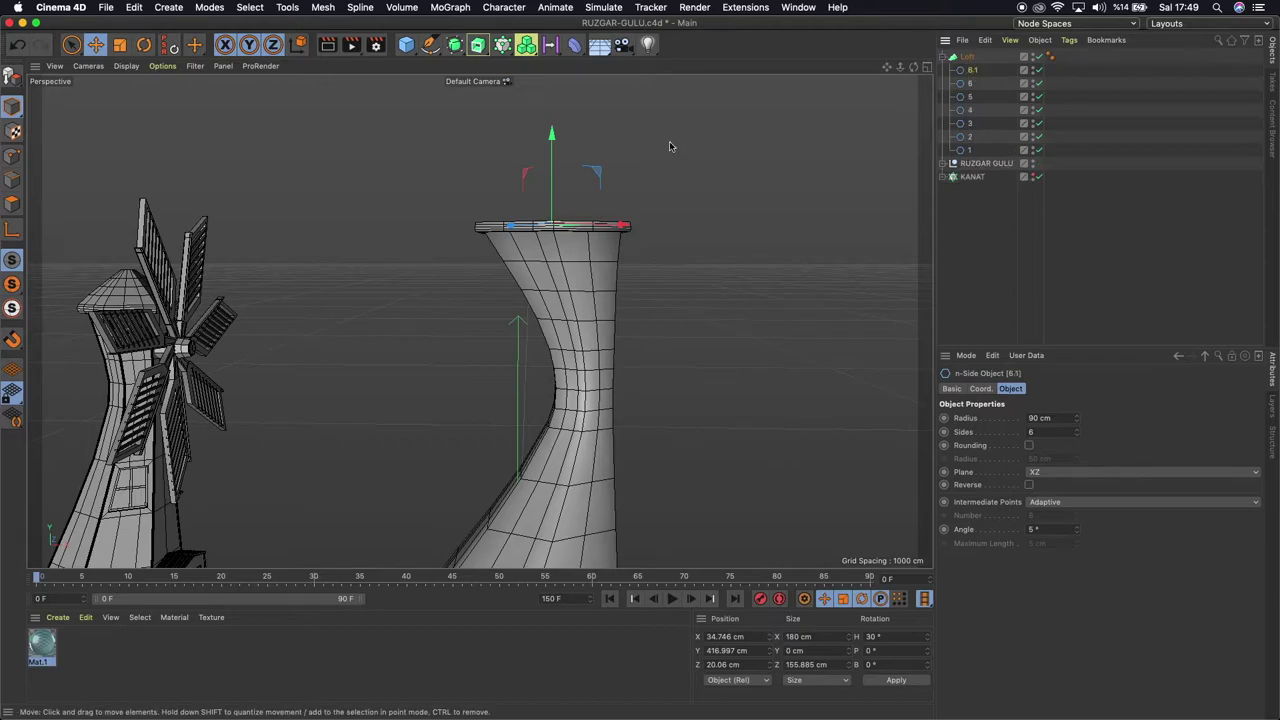
{"action": "left_click_drag", "start_coordinate": [552, 140], "coordinate": [557, 113]}
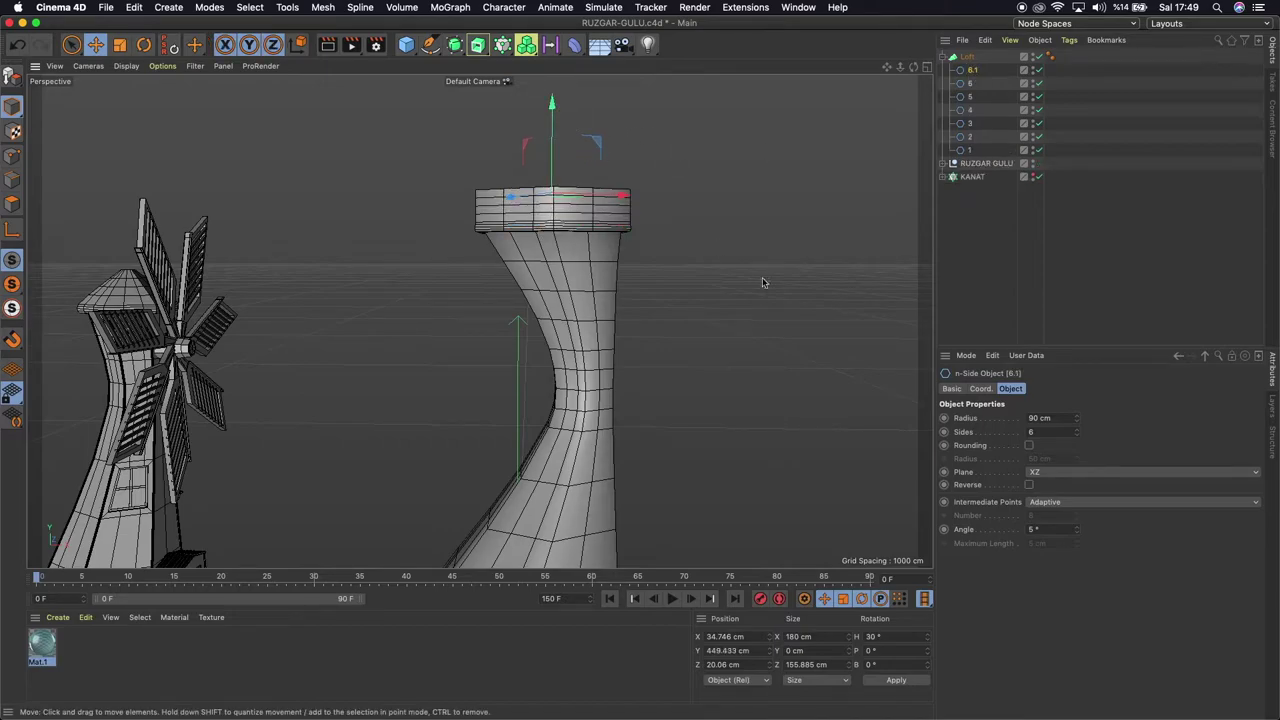
{"action": "left_click", "coordinate": [1060, 418]}
{"action": "type", "text": "50"}
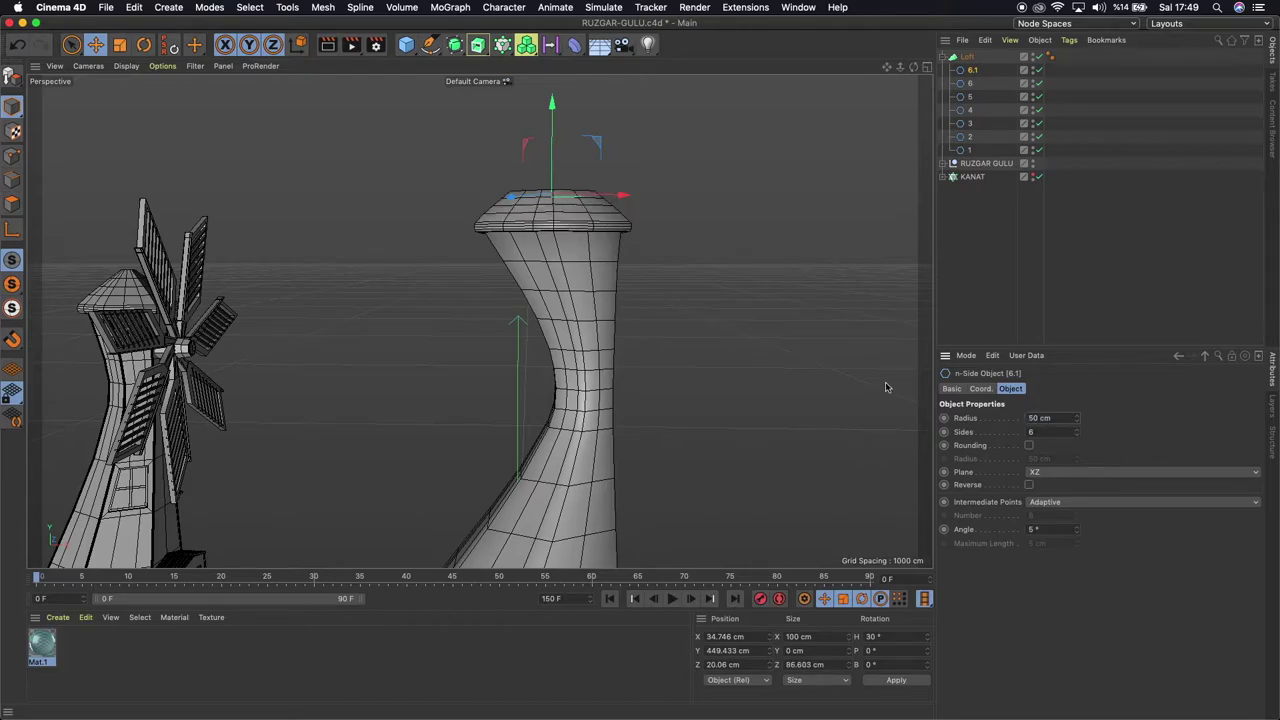
{"action": "left_click", "coordinate": [1060, 419]}
{"action": "type", "text": "30"}
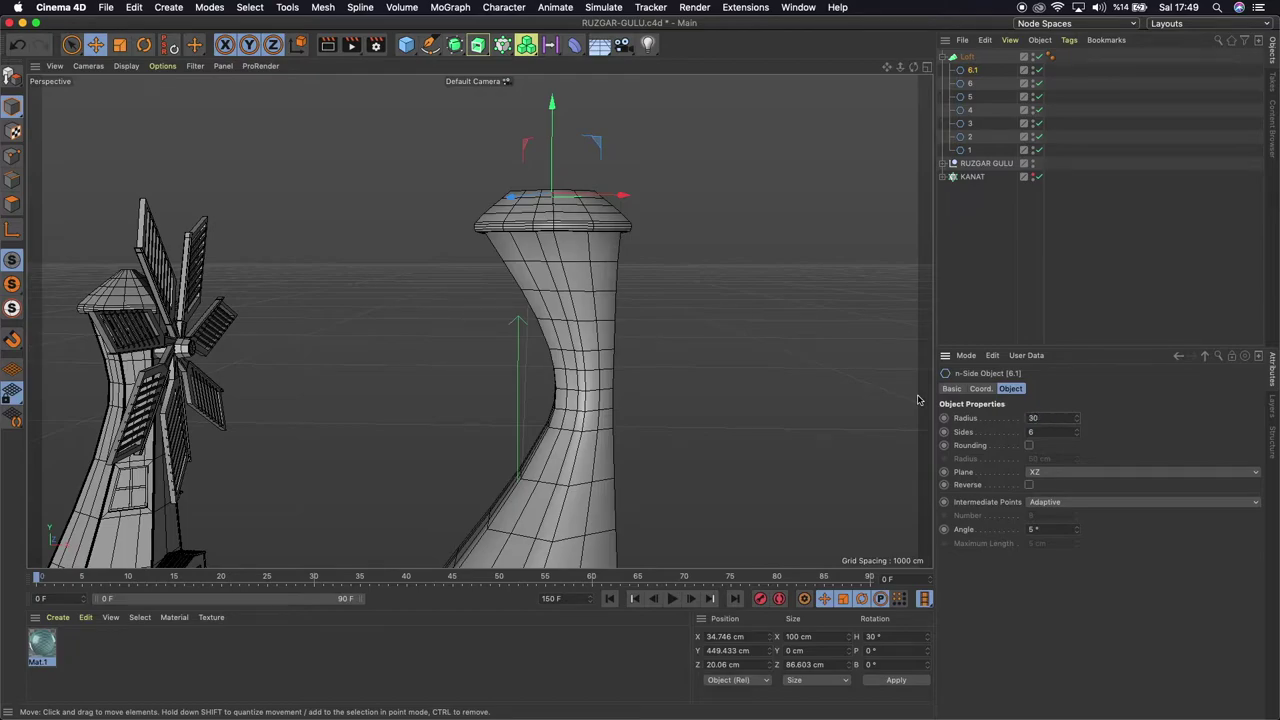
{"action": "key", "text": "Return"}
{"action": "left_click_drag", "start_coordinate": [551, 111], "coordinate": [551, 90]}
{"action": "left_click", "coordinate": [1040, 418]}
{"action": "type", "text": "20"}
{"action": "key", "text": "Return"}
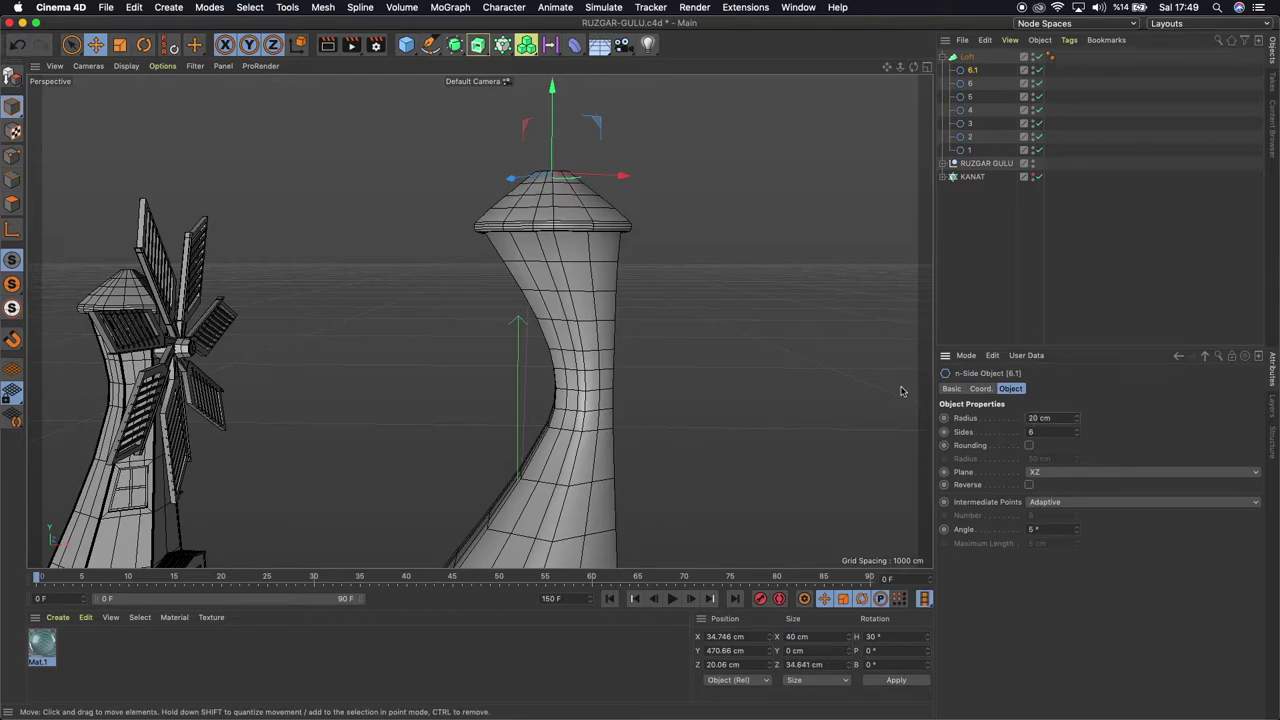
Select hexagon rings 6.1, 6, 5 and 4 together
{"action": "left_click_drag", "start_coordinate": [913, 66], "coordinate": [960, 70]}
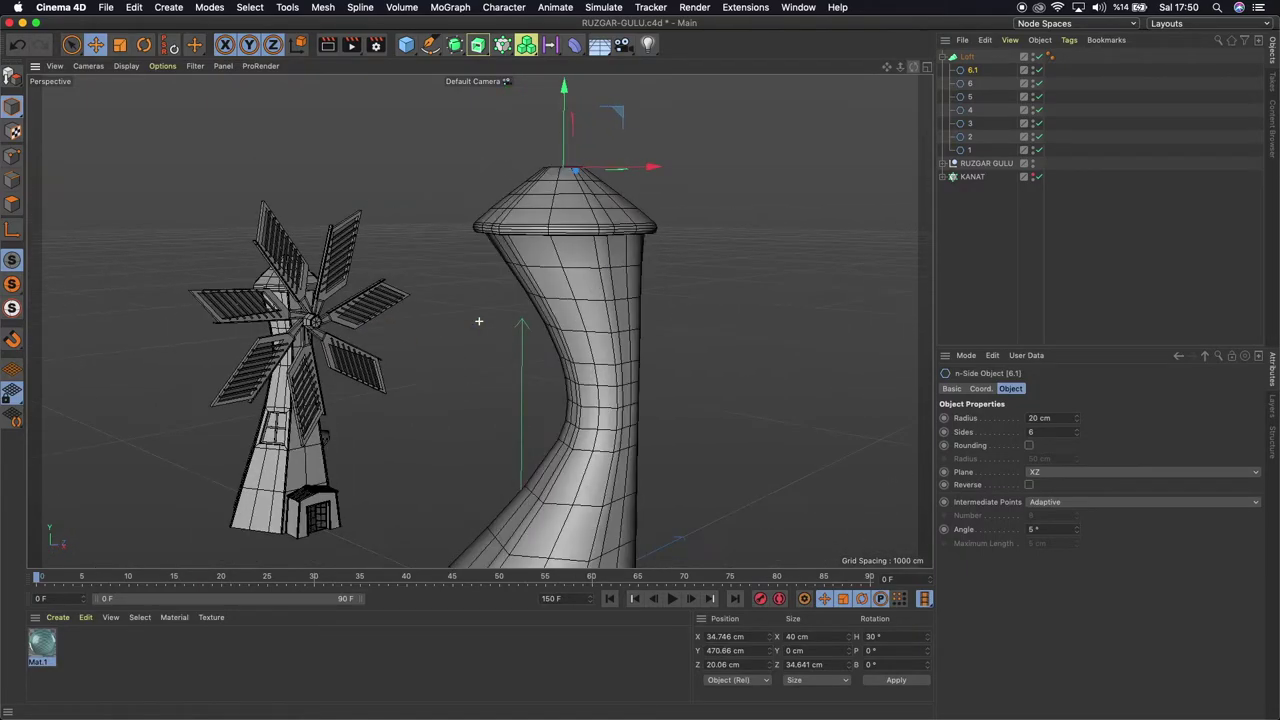
{"action": "left_click_drag", "start_coordinate": [913, 66], "coordinate": [915, 70]}
{"action": "scroll", "coordinate": [479, 321], "scroll_direction": "down", "scroll_amount": 2}
{"action": "scroll", "coordinate": [479, 321], "scroll_direction": "down", "scroll_amount": 2}
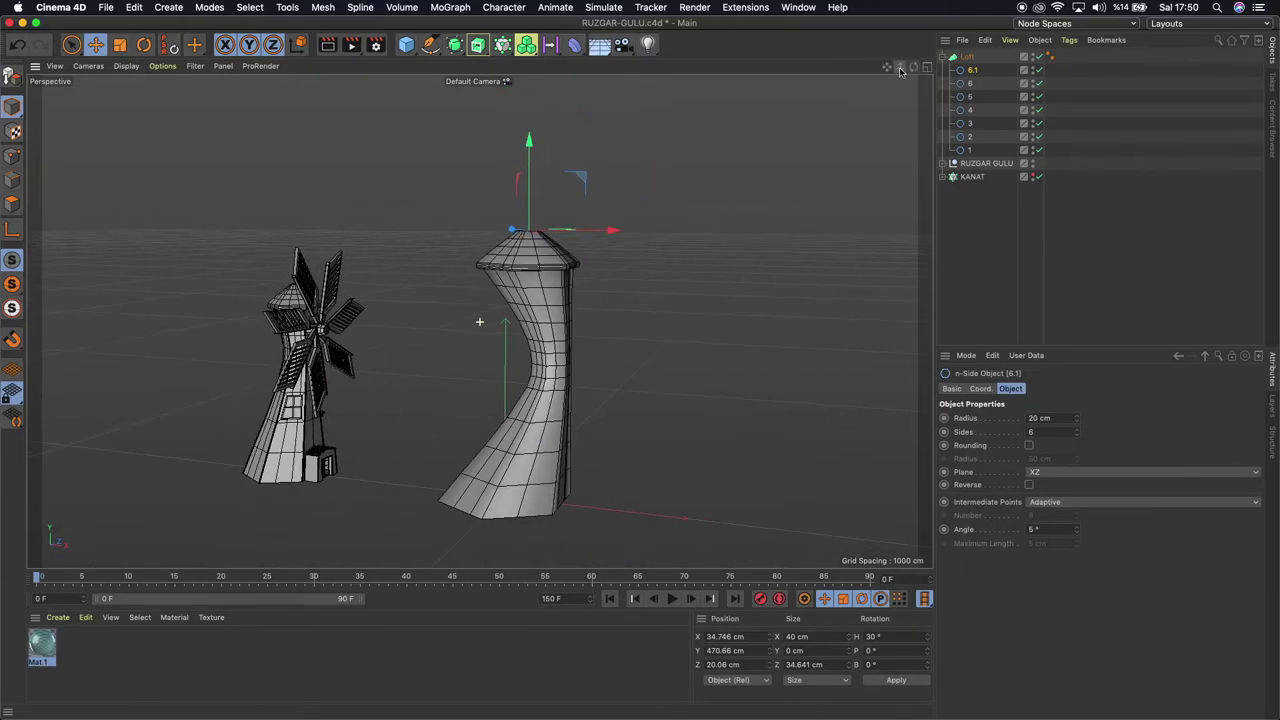
{"action": "left_click", "coordinate": [966, 110], "text": "shift"}
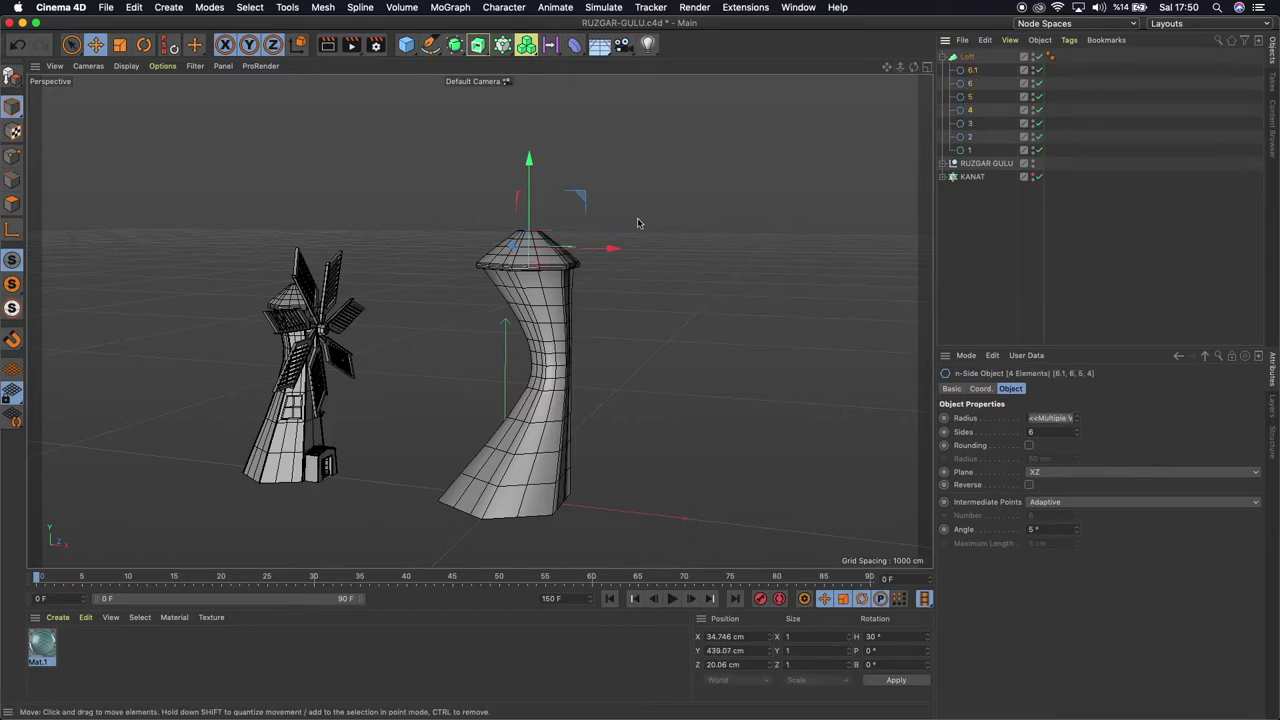
Raise rings 6.1, 6, 5 and 4 on Y, then lift rings 3 and 2 for a higher waist
{"action": "left_click_drag", "start_coordinate": [529, 163], "coordinate": [534, 147]}
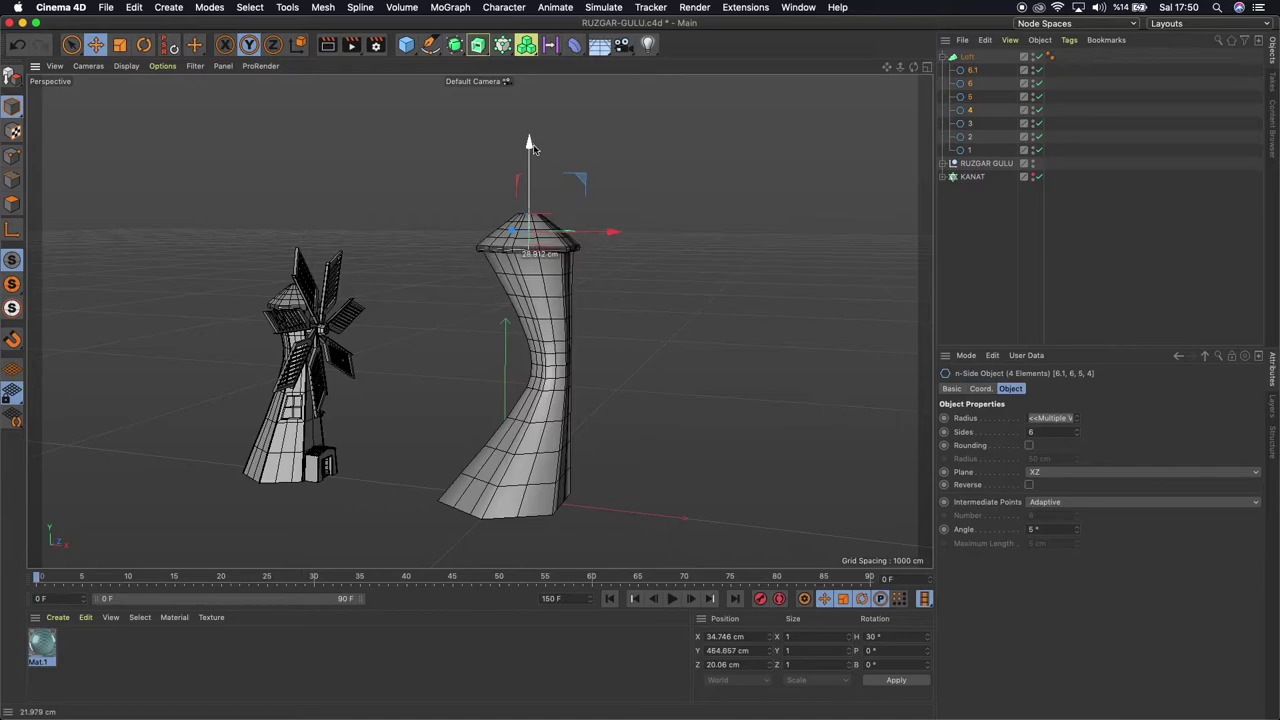
{"action": "left_click", "coordinate": [962, 124]}
{"action": "left_click", "coordinate": [964, 138], "text": "shift"}
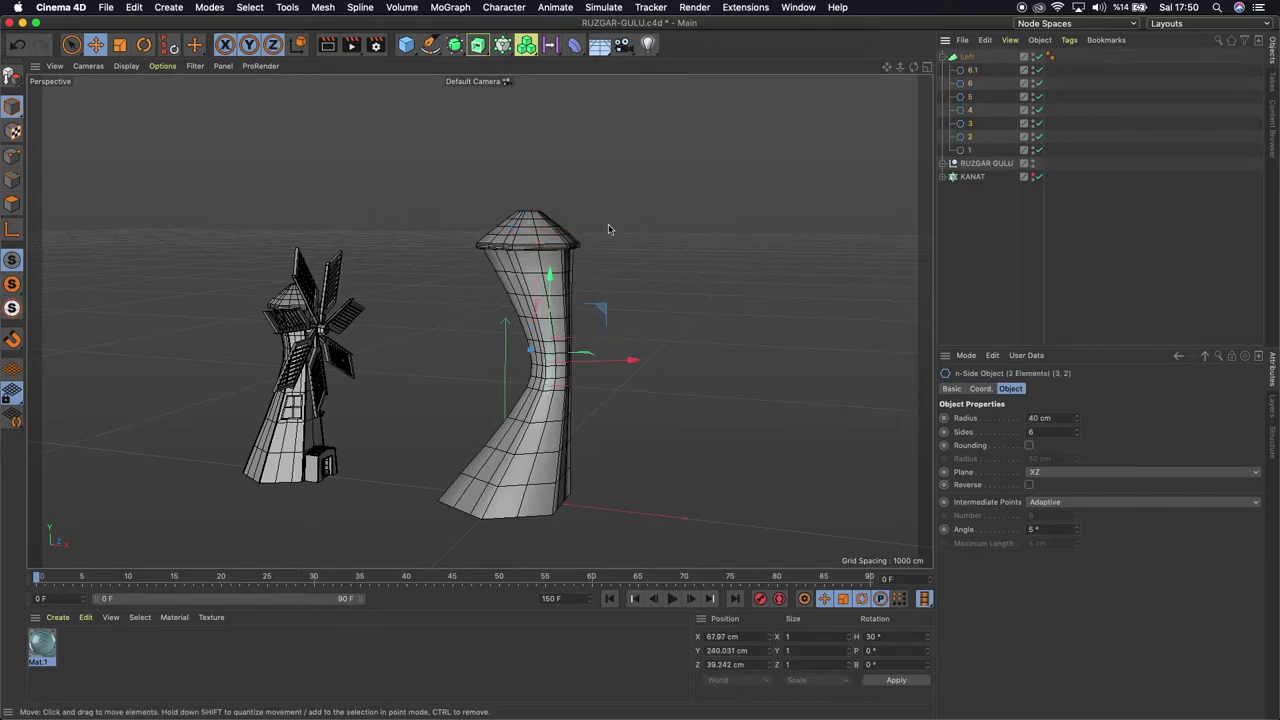
{"action": "left_click_drag", "start_coordinate": [543, 281], "coordinate": [551, 257]}
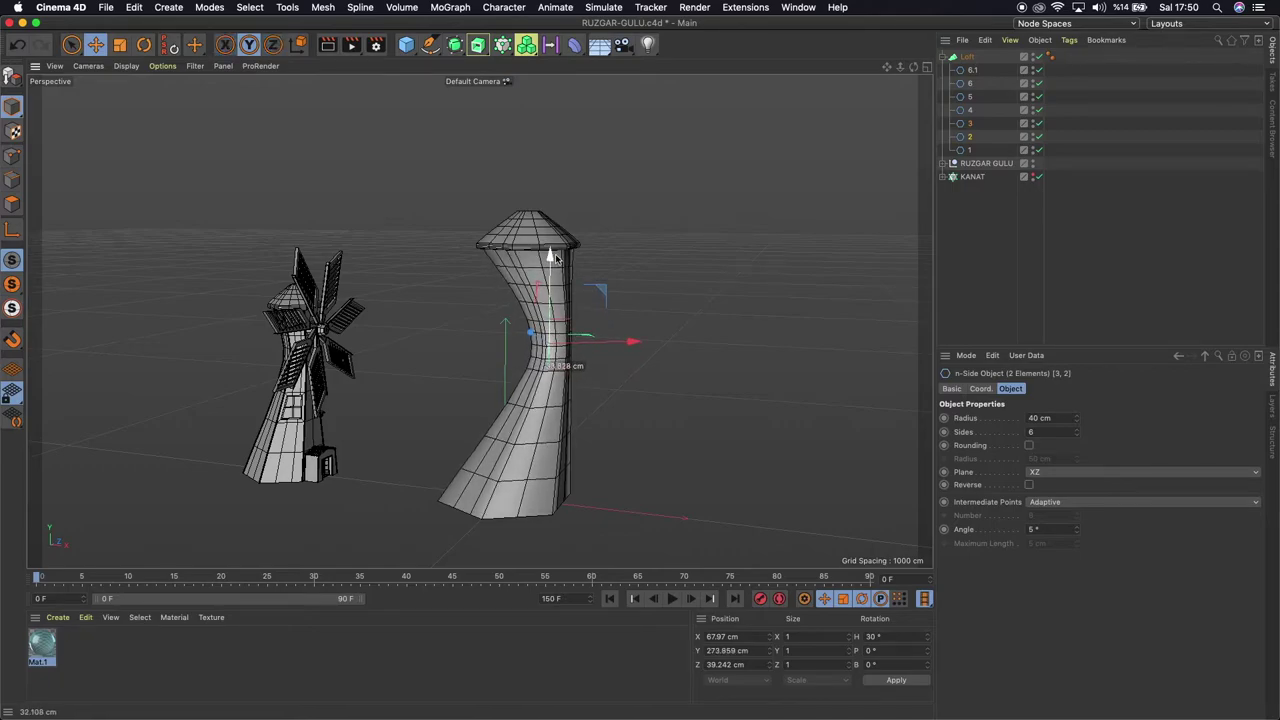
{"action": "left_click", "coordinate": [965, 125]}
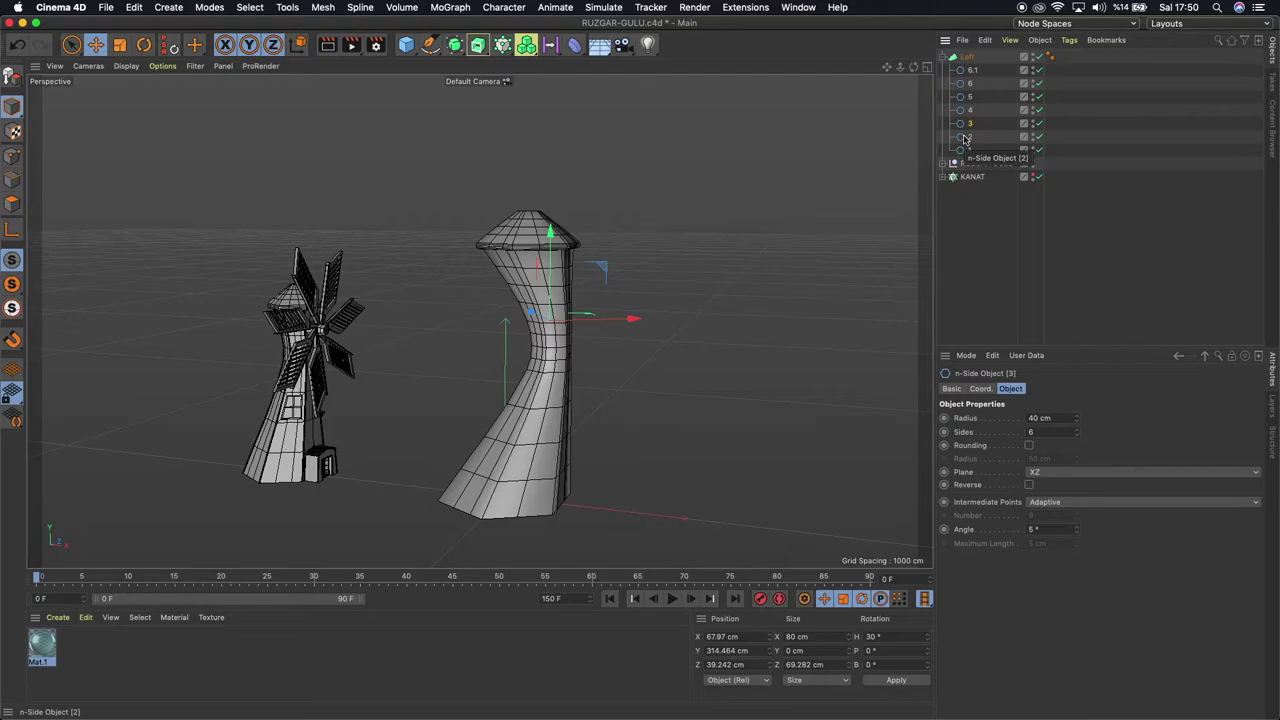
{"action": "left_click", "coordinate": [965, 138], "text": "shift"}
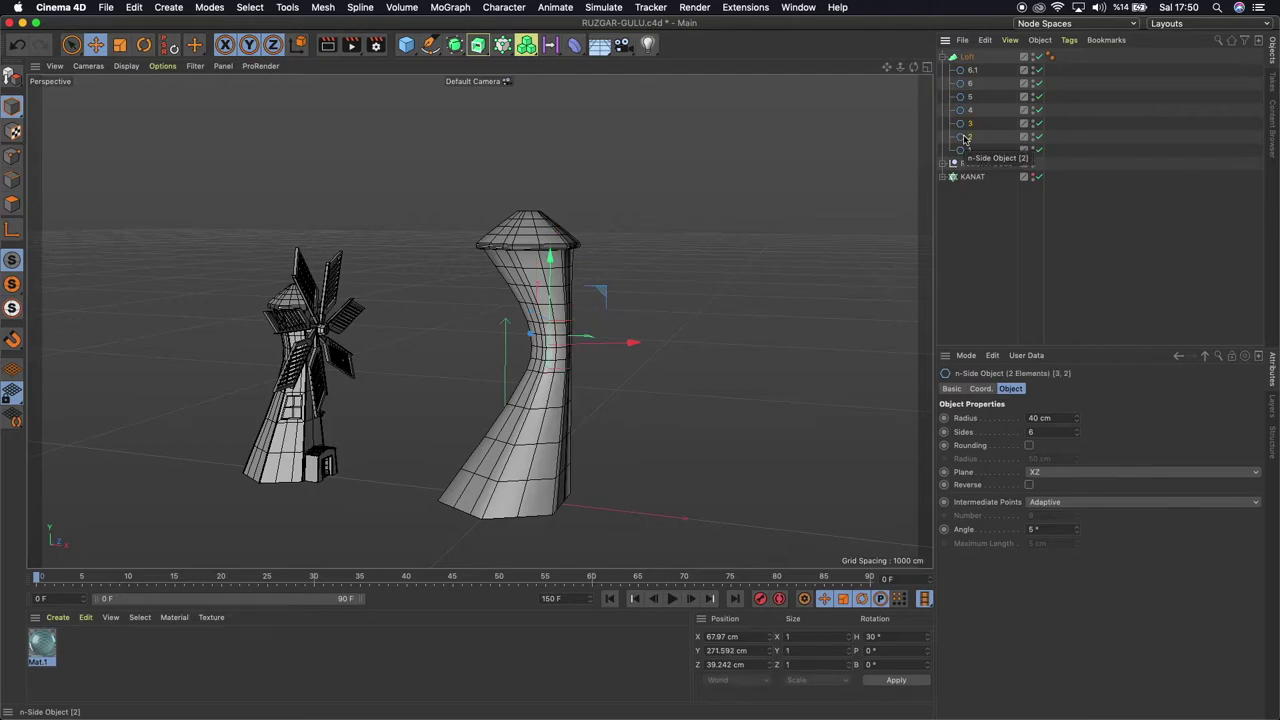
{"action": "left_click_drag", "start_coordinate": [912, 70], "coordinate": [580, 318]}
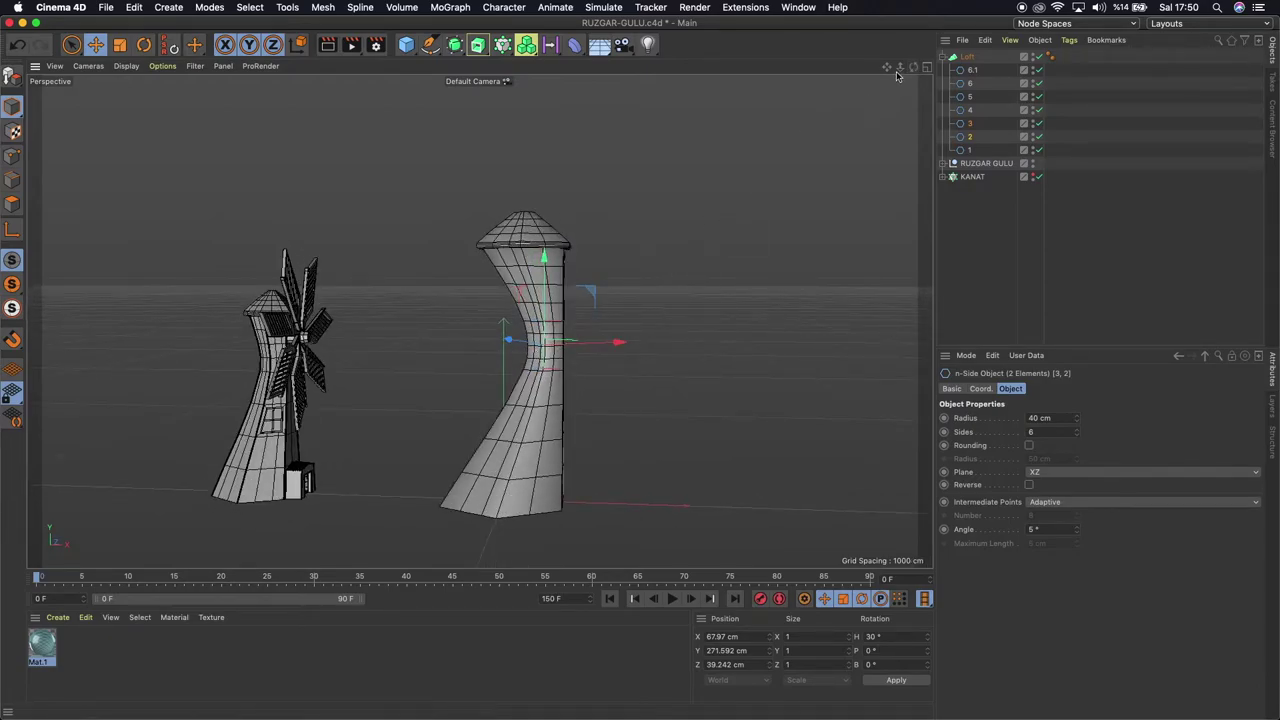
{"action": "left_click_drag", "start_coordinate": [912, 67], "coordinate": [479, 322]}
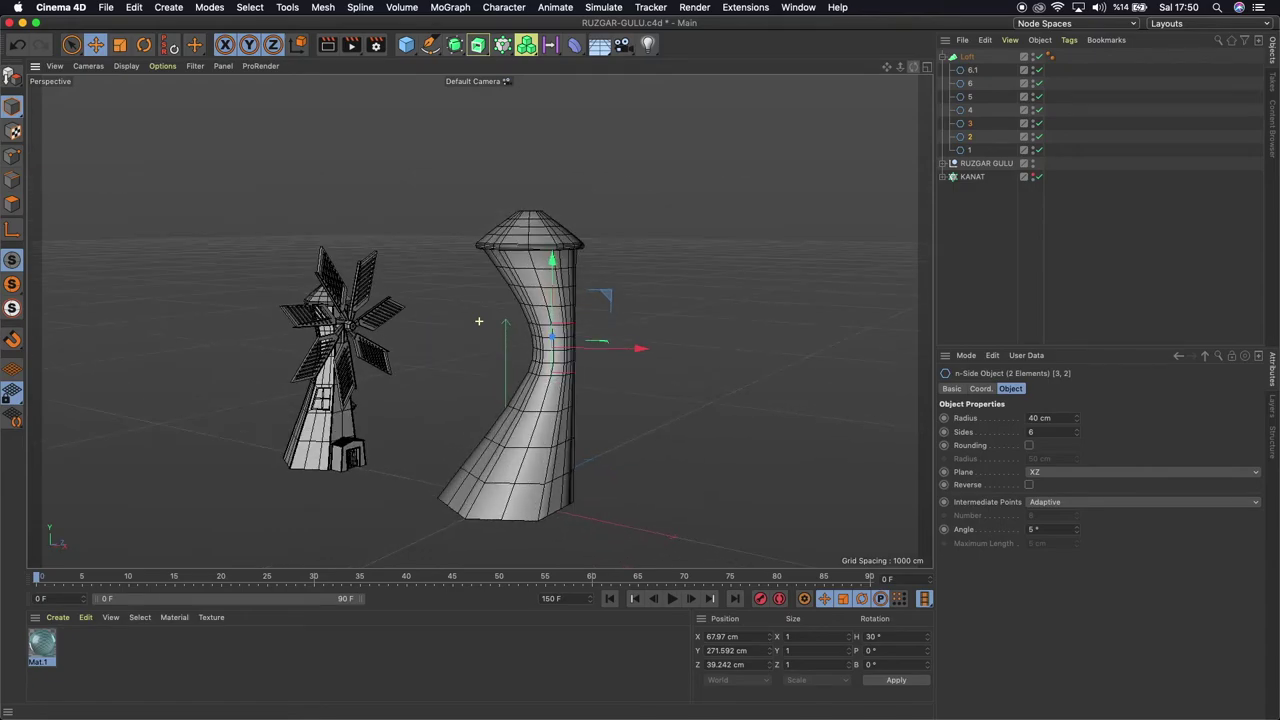
Zoom out to frame the tower with the reference windmill behind it, then select the Loft object
{"action": "left_click_drag", "start_coordinate": [479, 322], "coordinate": [572, 398]}
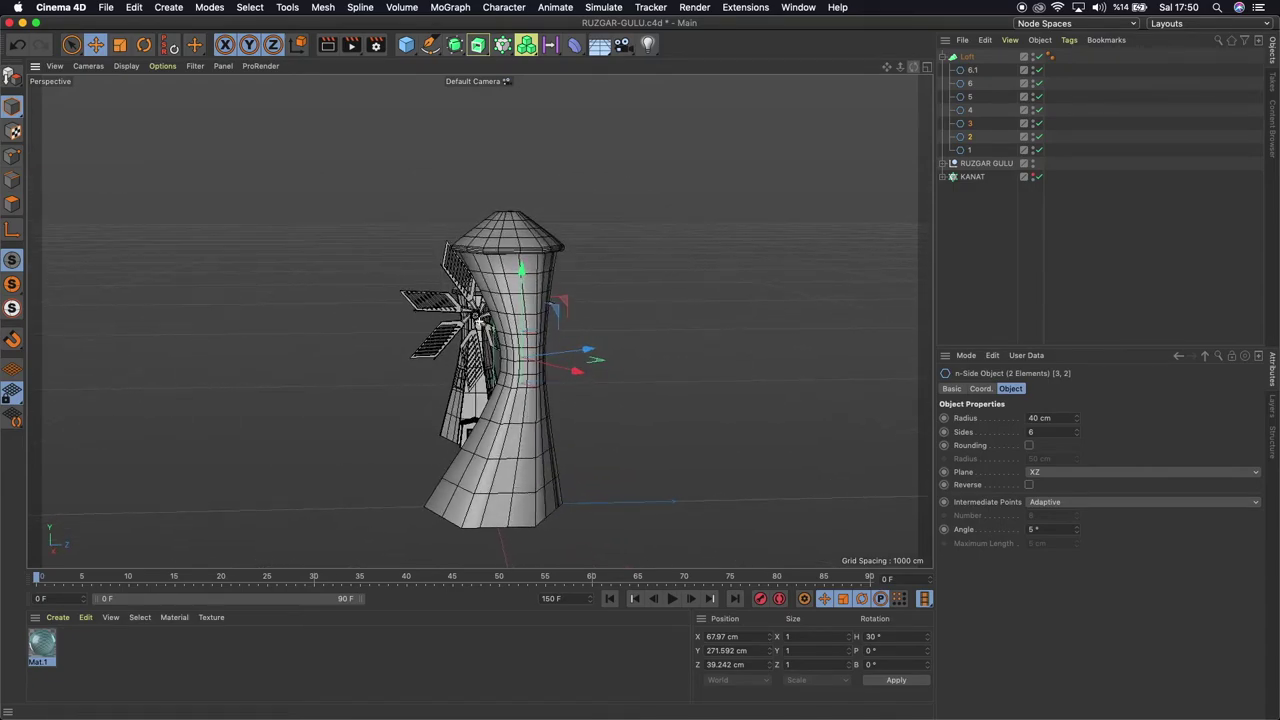
{"action": "scroll", "coordinate": [560, 410], "scroll_direction": "up", "scroll_amount": 2}
{"action": "scroll", "coordinate": [540, 430], "scroll_direction": "up", "scroll_amount": 2}
{"action": "scroll", "coordinate": [522, 447], "scroll_direction": "up", "scroll_amount": 2}
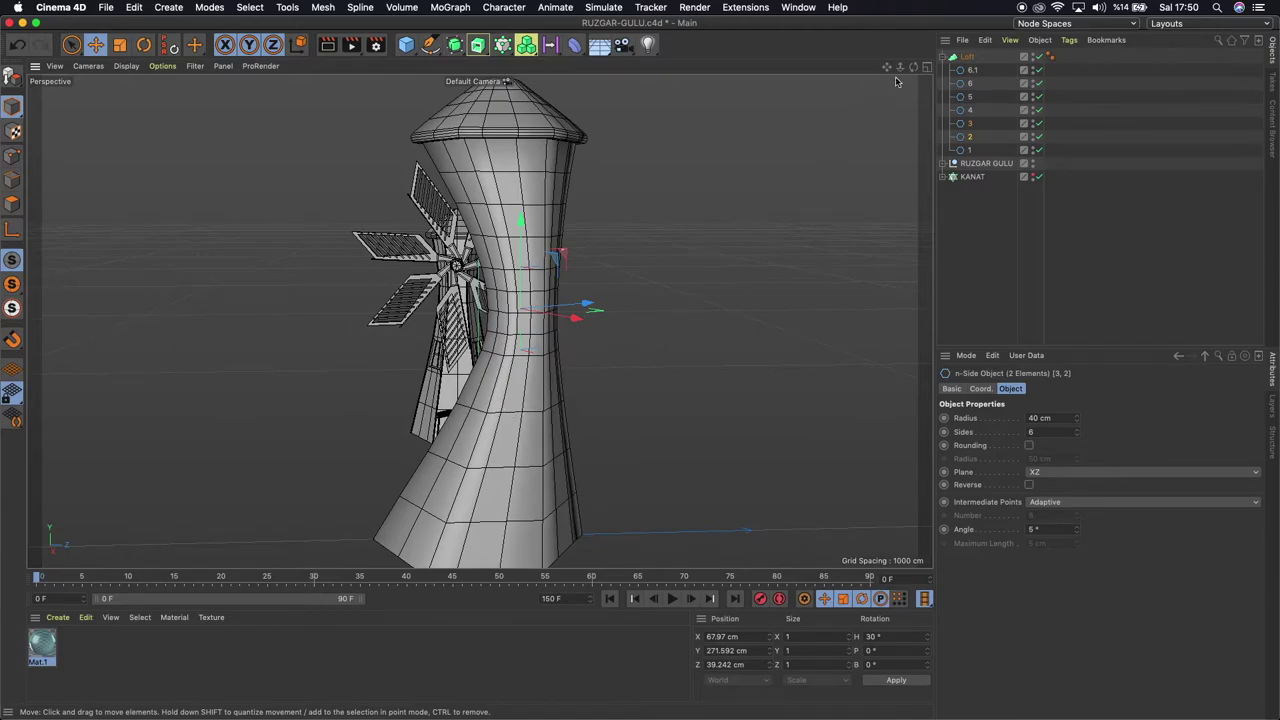
{"action": "left_click_drag", "start_coordinate": [899, 67], "coordinate": [628, 266]}
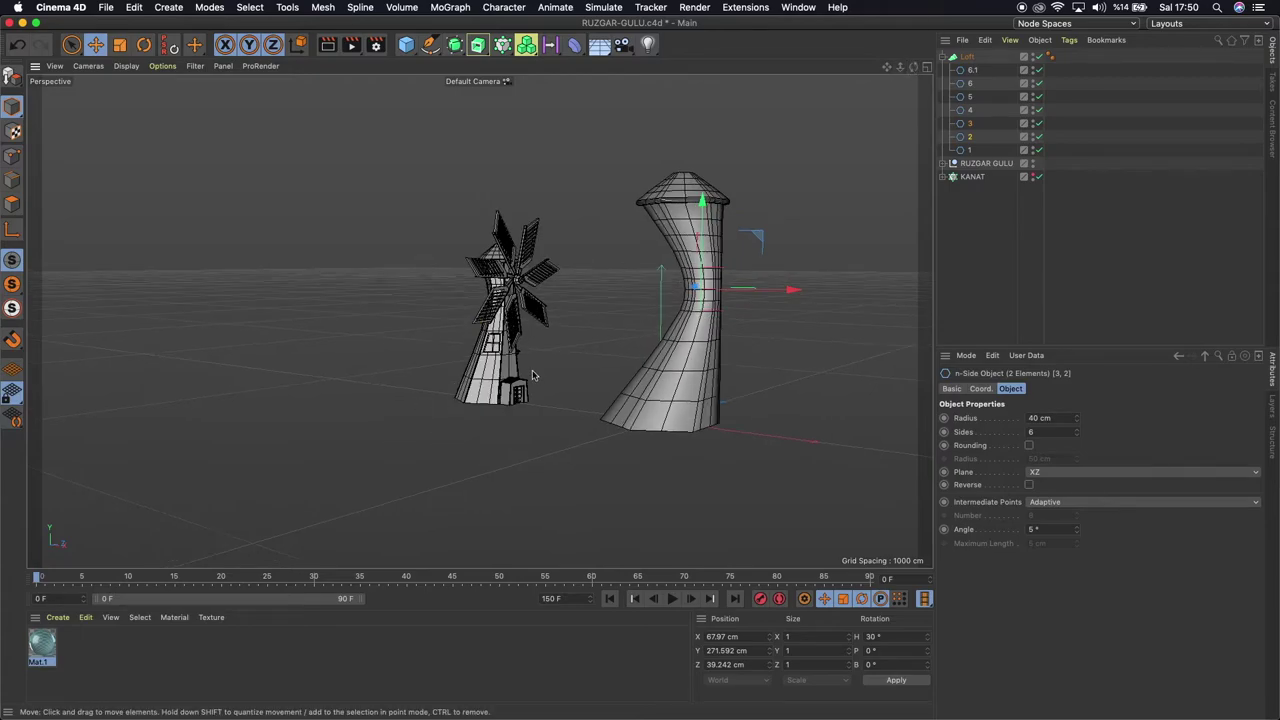
{"action": "scroll", "coordinate": [532, 375], "scroll_direction": "up", "scroll_amount": 1}
{"action": "scroll", "coordinate": [520, 376], "scroll_direction": "up", "scroll_amount": 1}
{"action": "scroll", "coordinate": [505, 378], "scroll_direction": "up", "scroll_amount": 2}
{"action": "scroll", "coordinate": [490, 380], "scroll_direction": "up", "scroll_amount": 2}
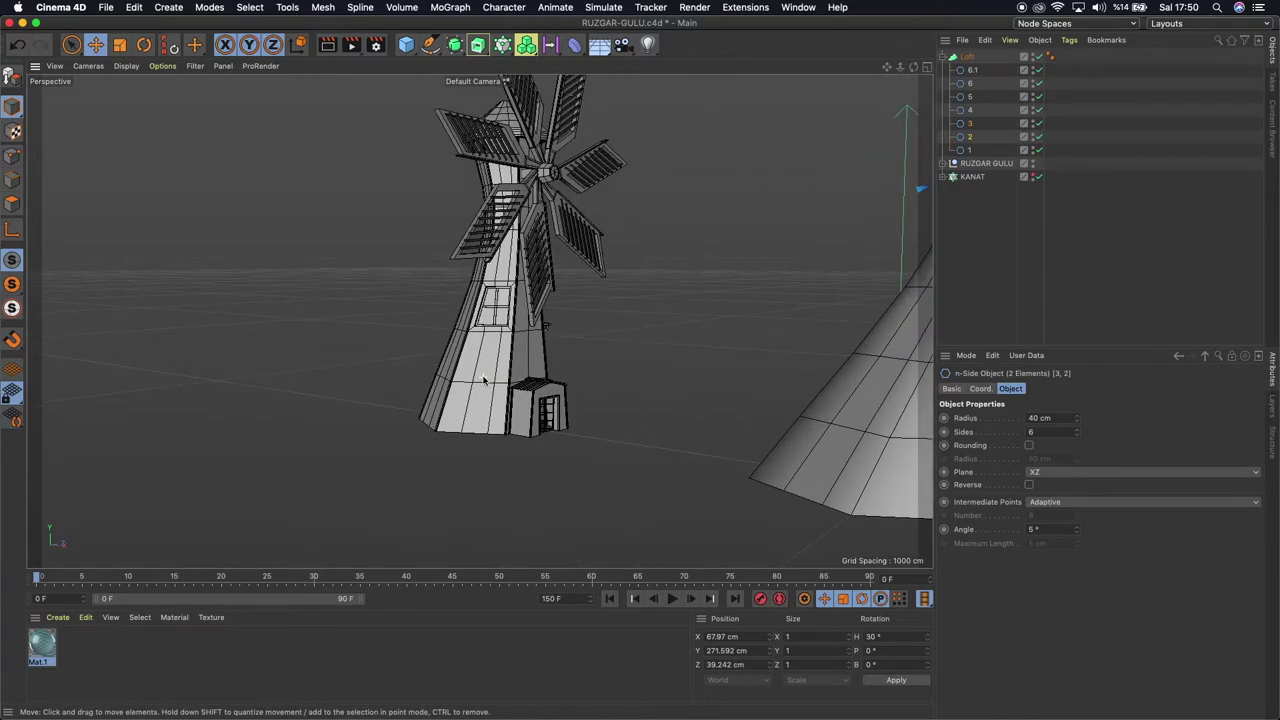
{"action": "scroll", "coordinate": [484, 378], "scroll_direction": "up", "scroll_amount": 2}
{"action": "left_click_drag", "start_coordinate": [895, 68], "coordinate": [889, 72]}
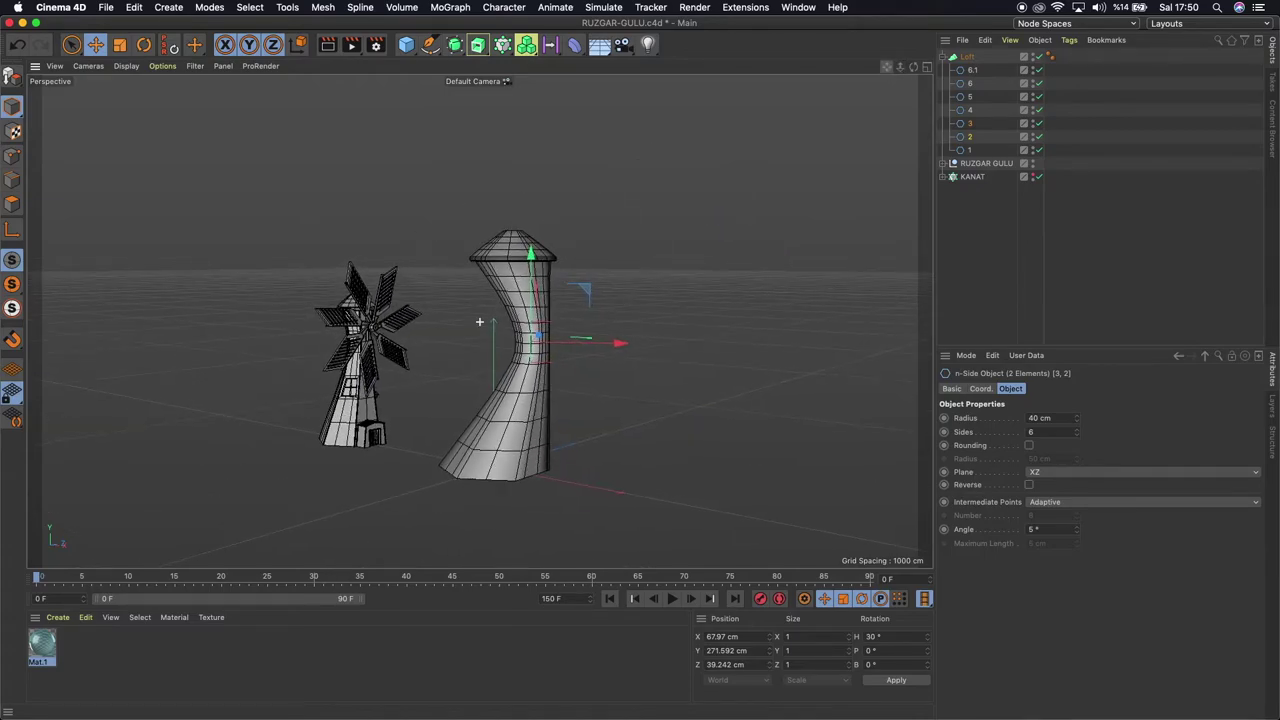
{"action": "left_click", "coordinate": [966, 57]}
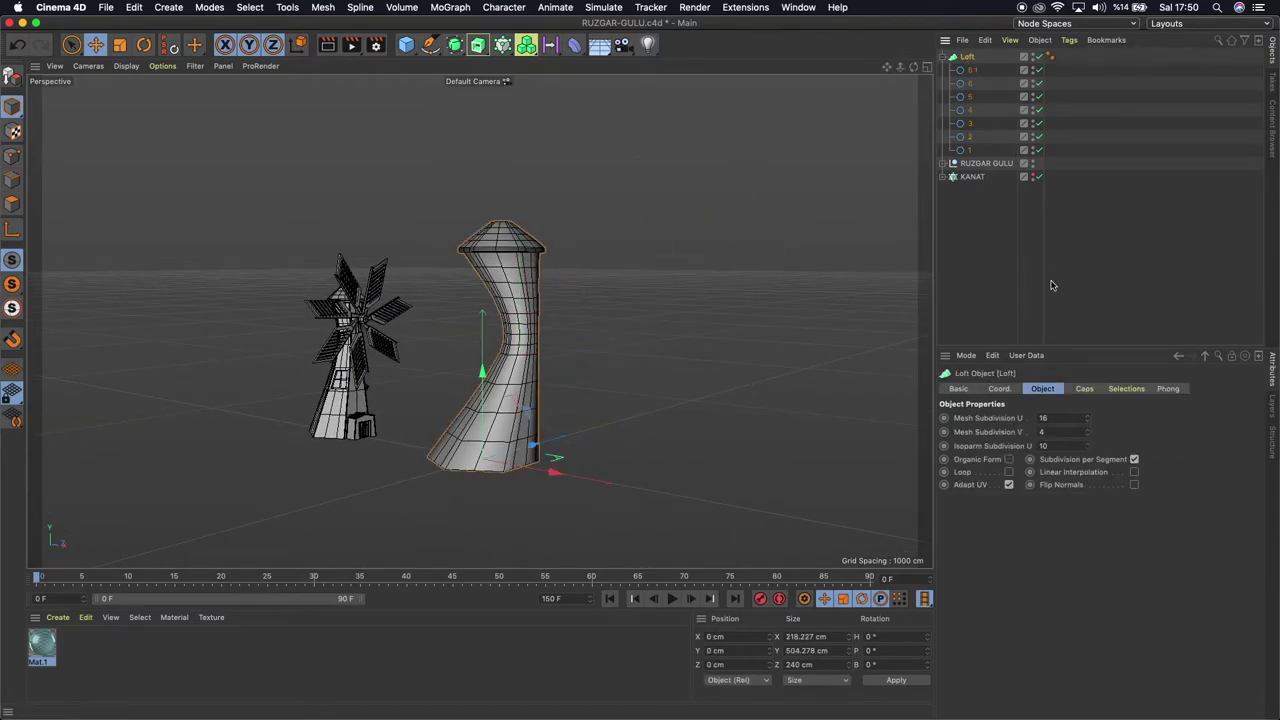
Change the Loft's Phong Angle from 80° to 0° for hard, faceted hexagonal edges
{"action": "left_click", "coordinate": [1168, 390]}
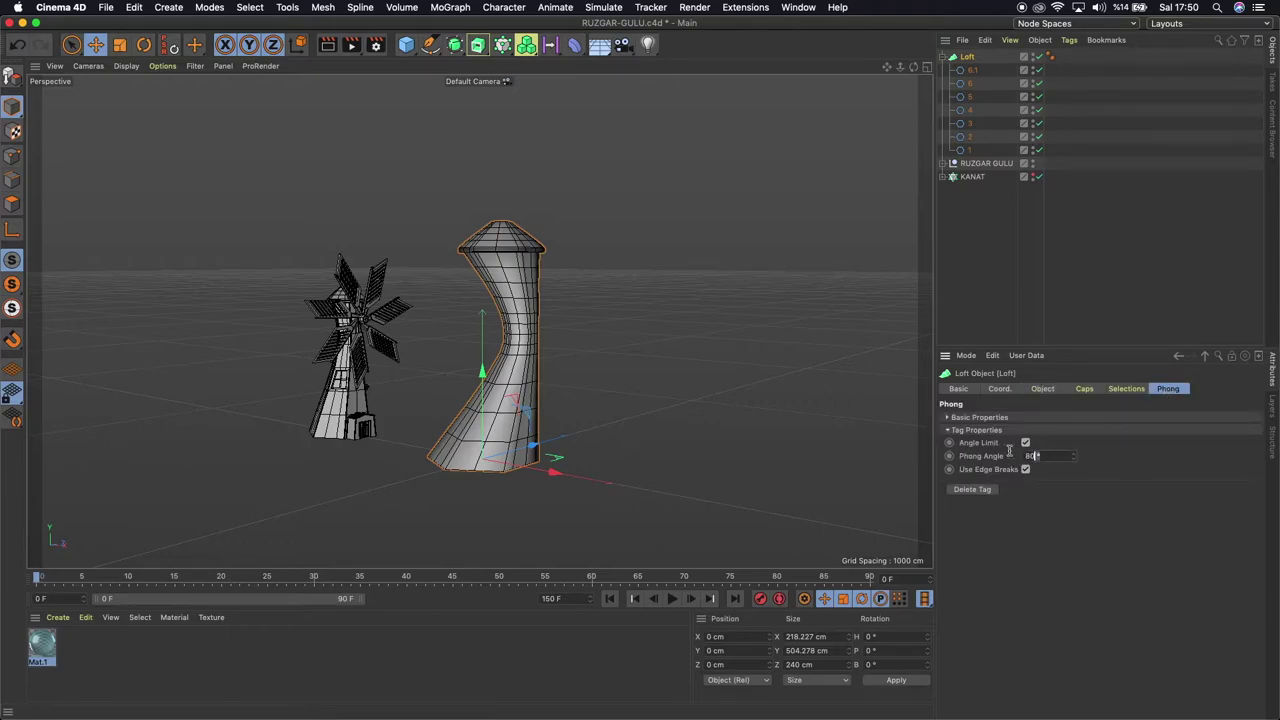
{"action": "type", "text": "0"}
{"action": "key", "text": "Return"}
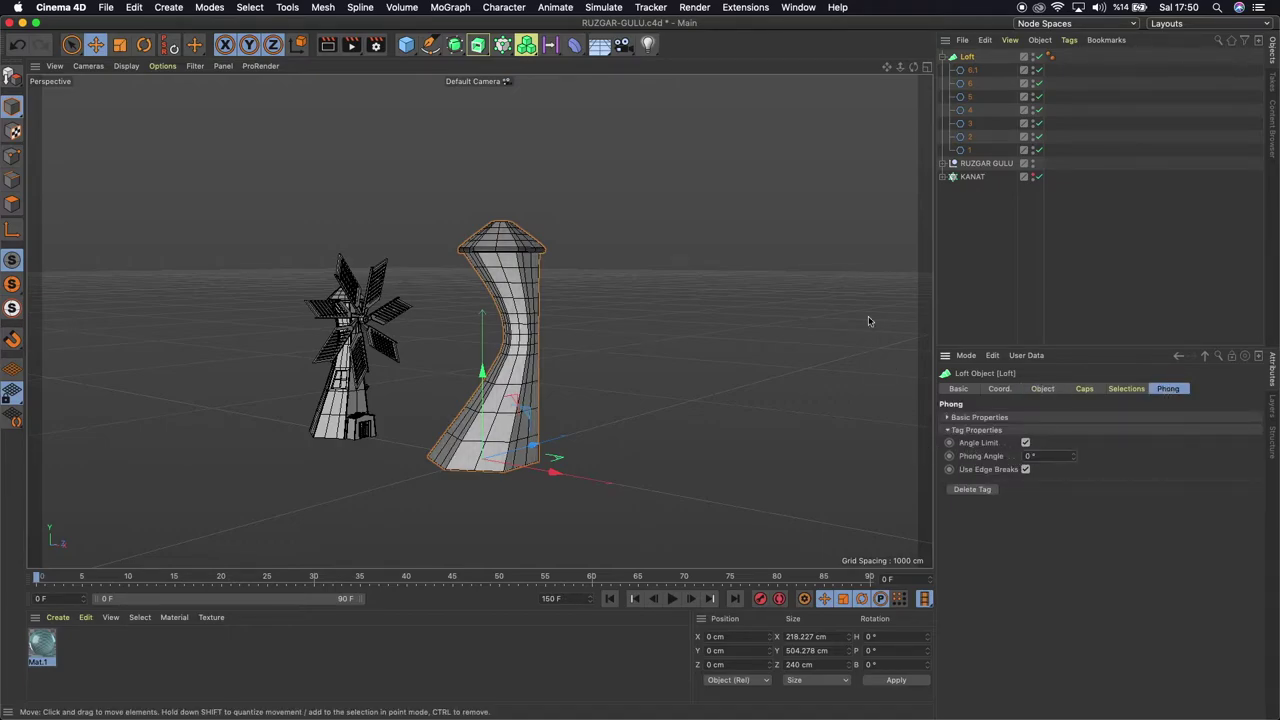
{"action": "left_click_drag", "start_coordinate": [913, 70], "coordinate": [478, 320]}
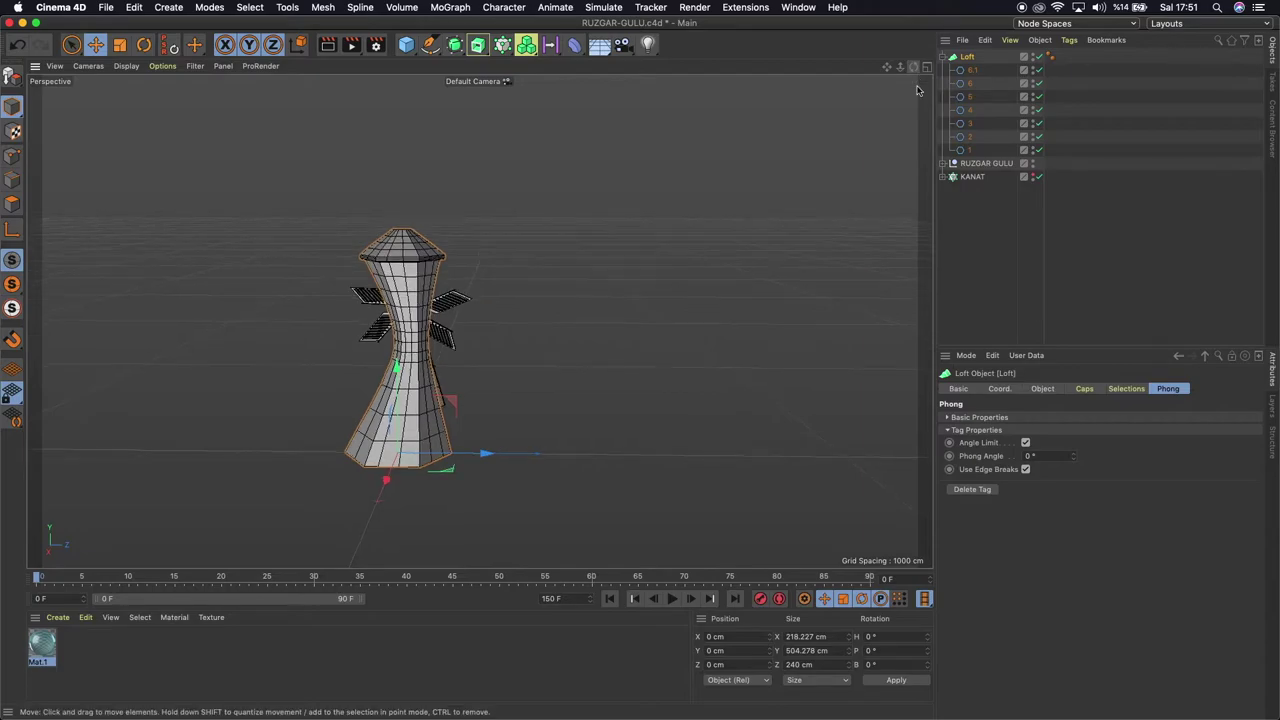
{"action": "left_click", "coordinate": [965, 70]}
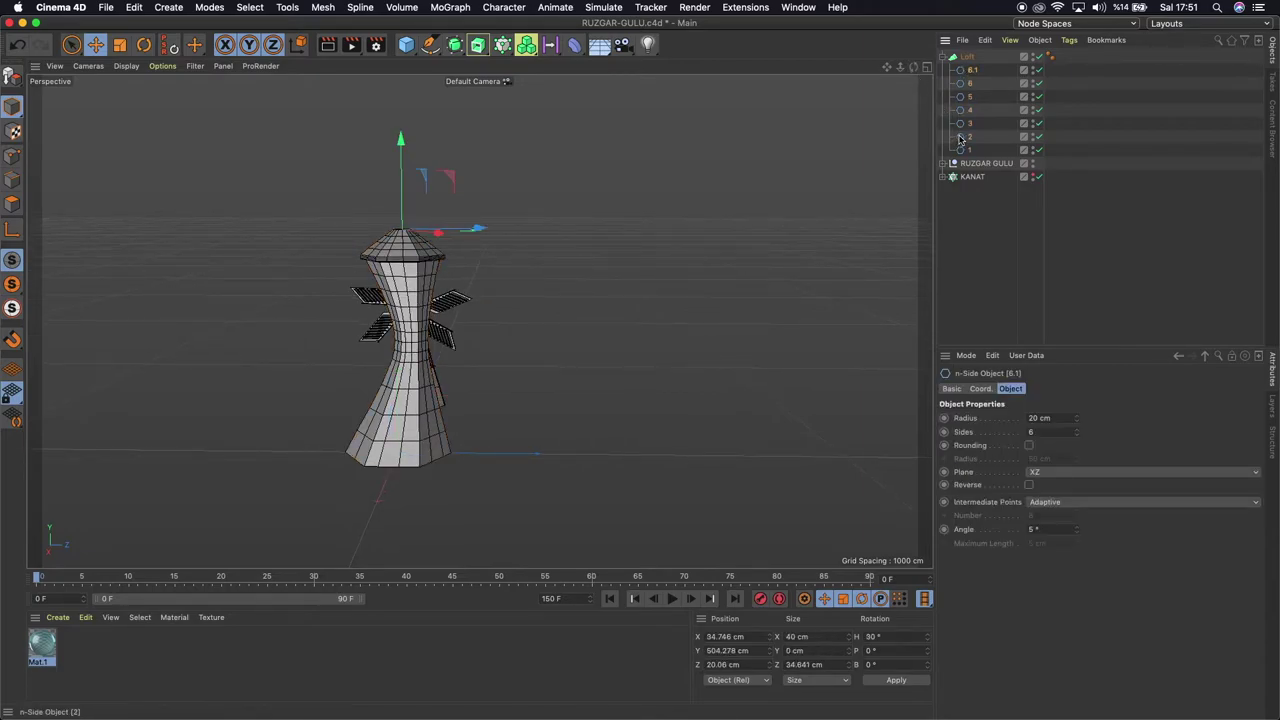
Select hexagon rings 6.1 through 2 and switch to the side view of the tower
{"action": "left_click", "coordinate": [960, 138], "text": "shift"}
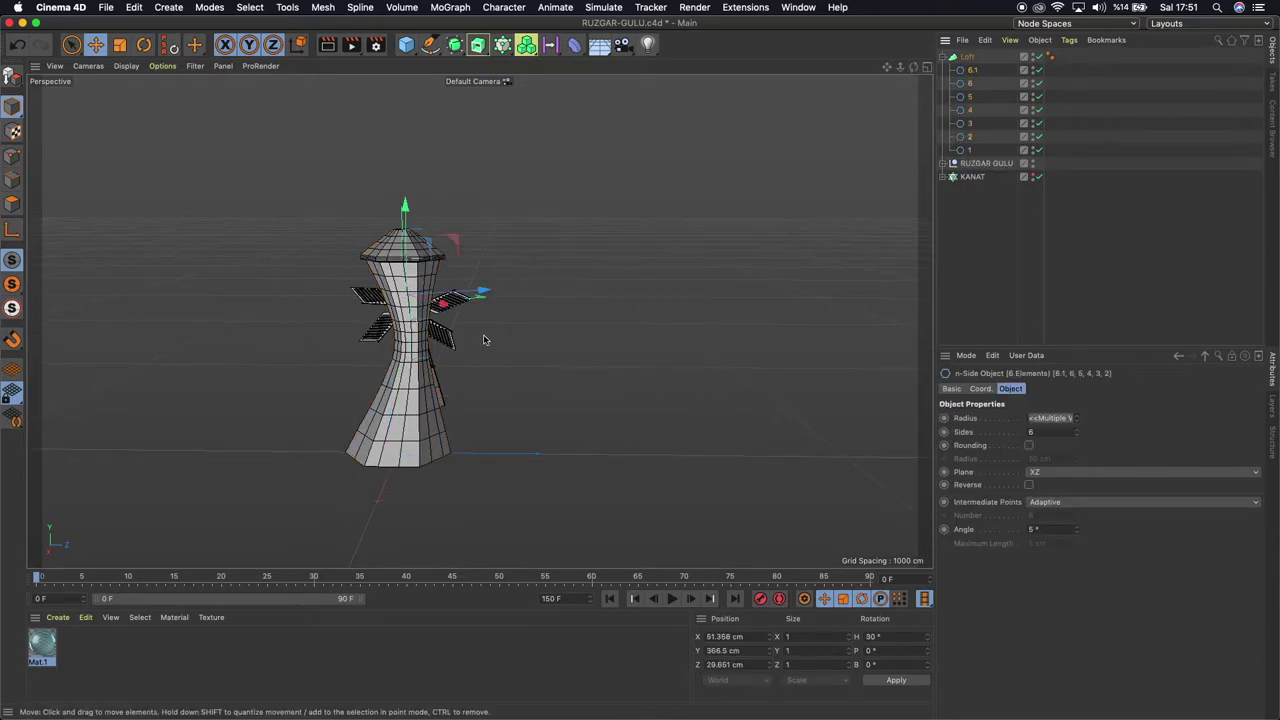
{"action": "key", "text": "F2"}
{"action": "scroll", "coordinate": [486, 314], "scroll_direction": "up", "scroll_amount": 5}
{"action": "scroll", "coordinate": [534, 346], "scroll_direction": "down", "scroll_amount": 2}
{"action": "scroll", "coordinate": [534, 346], "scroll_direction": "down", "scroll_amount": 2}
{"action": "scroll", "coordinate": [534, 346], "scroll_direction": "down", "scroll_amount": 3}
{"action": "scroll", "coordinate": [534, 346], "scroll_direction": "down", "scroll_amount": 3}
{"action": "scroll", "coordinate": [535, 347], "scroll_direction": "down", "scroll_amount": 2}
{"action": "key", "text": "F3"}
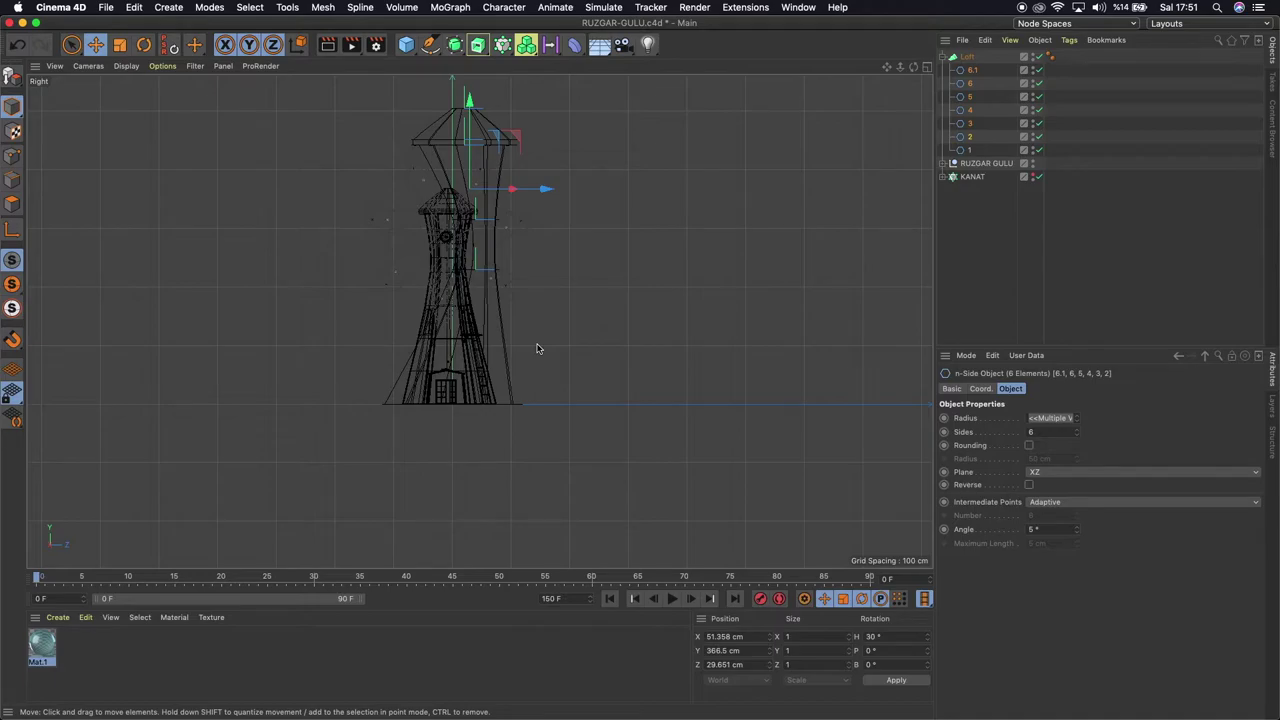
{"action": "key", "text": "F4"}
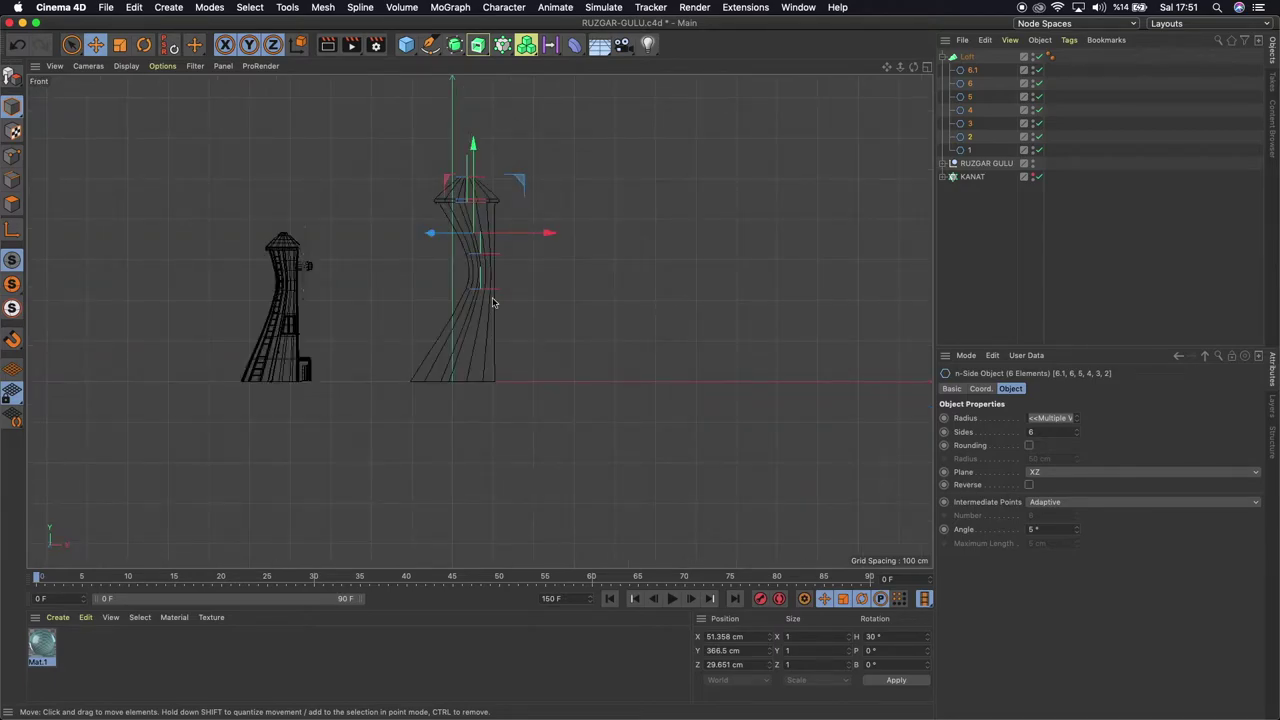
{"action": "key", "text": "F3"}
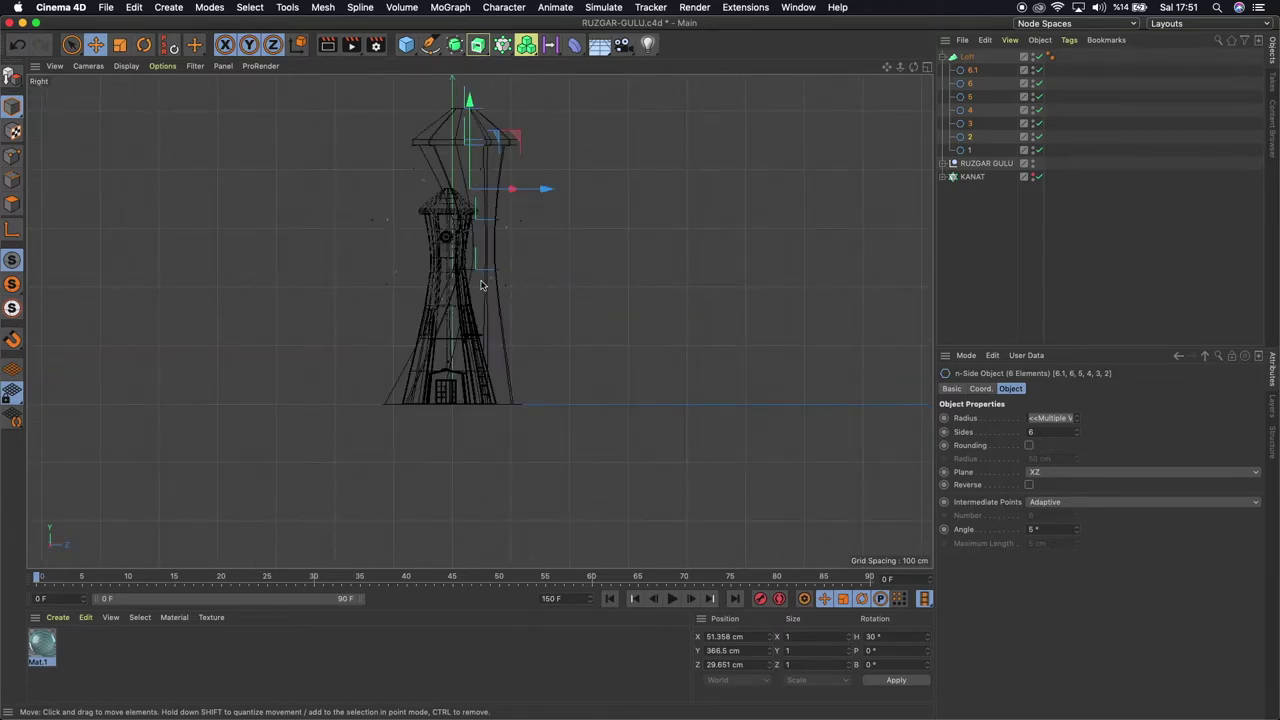
Hide the RUZGAR GULU windmill and shift the selected rings about 27 cm along Z
{"action": "left_click", "coordinate": [1034, 162]}
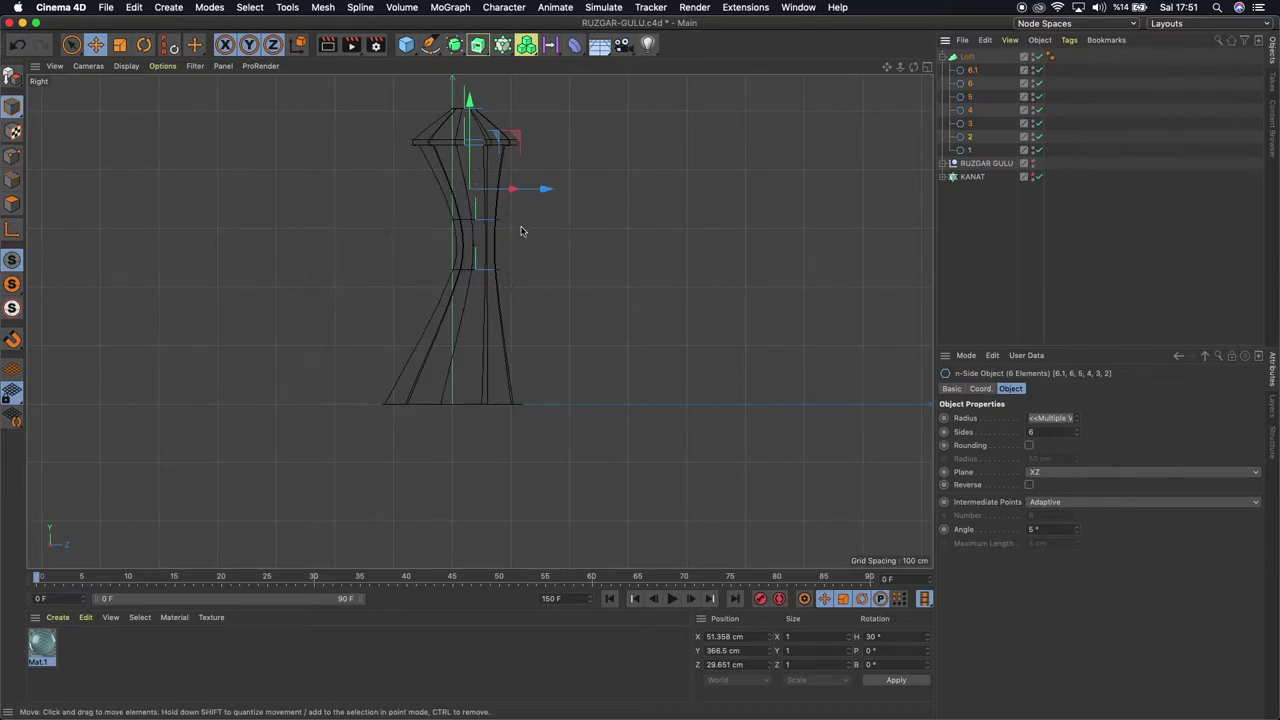
{"action": "scroll", "coordinate": [500, 195], "scroll_direction": "up", "scroll_amount": 2}
{"action": "scroll", "coordinate": [500, 195], "scroll_direction": "down", "scroll_amount": 1}
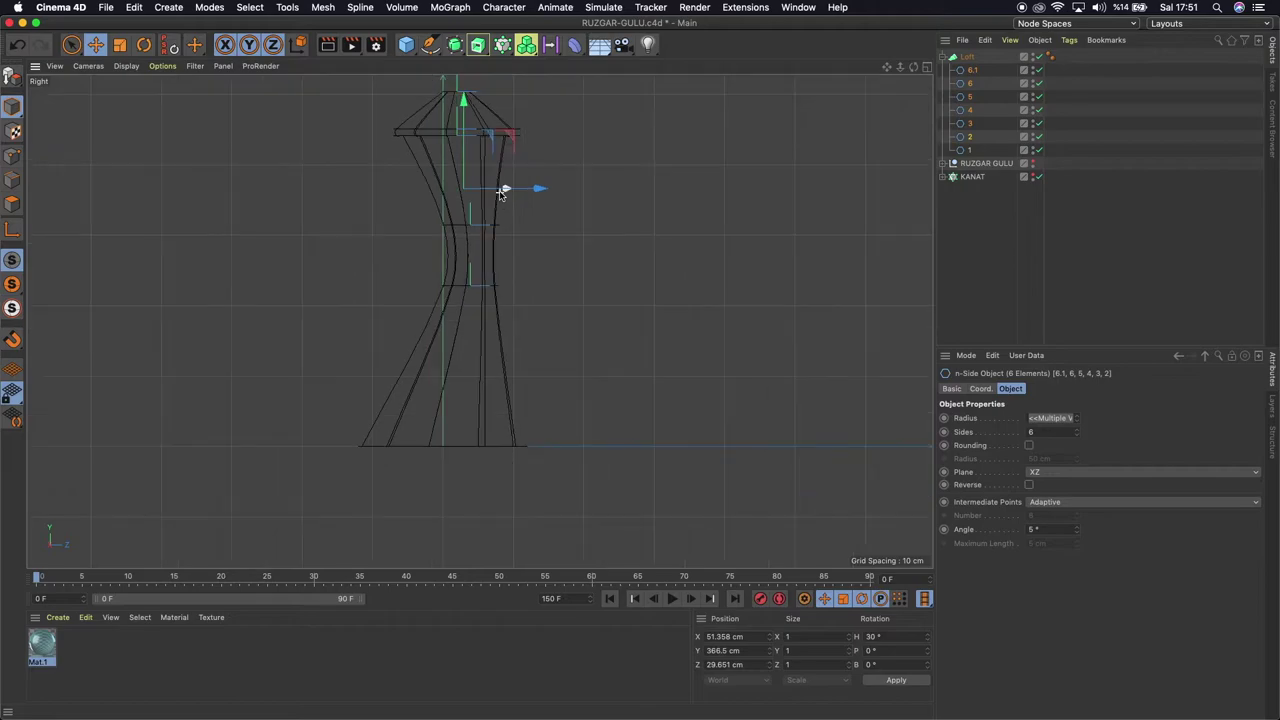
{"action": "left_click_drag", "start_coordinate": [540, 192], "coordinate": [562, 192]}
{"action": "key", "text": "super+shift+a"}
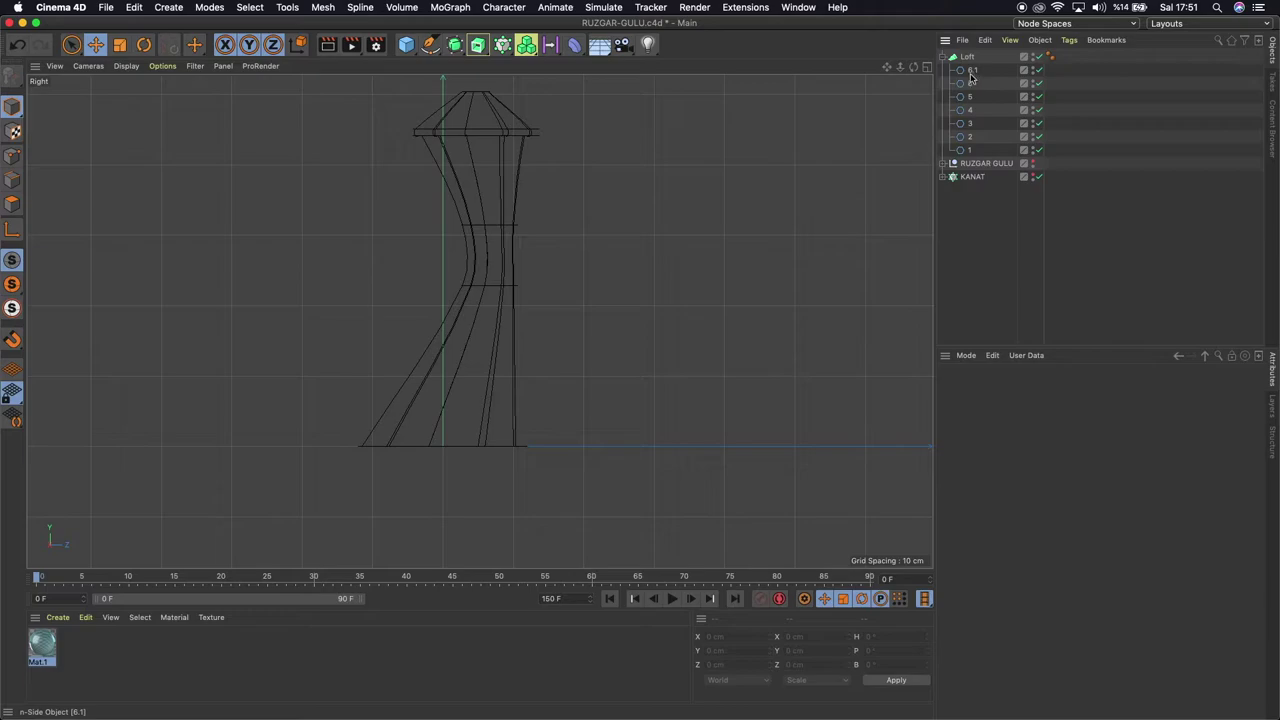
Shift the top four hexagons, 6.1 through 4, sideways to deepen the bend
{"action": "left_click", "coordinate": [966, 70]}
{"action": "left_click", "coordinate": [966, 97], "text": "shift"}
{"action": "left_click_drag", "start_coordinate": [551, 114], "coordinate": [555, 114]}
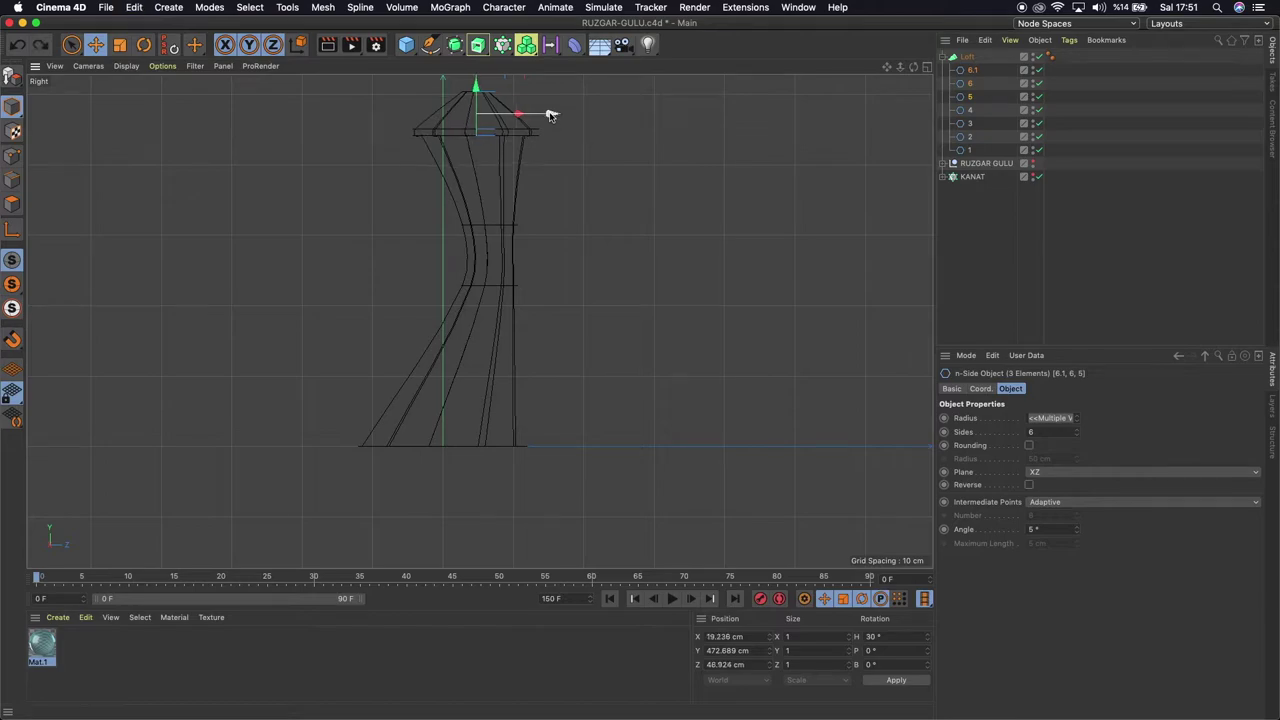
{"action": "left_click", "coordinate": [966, 110], "text": "shift"}
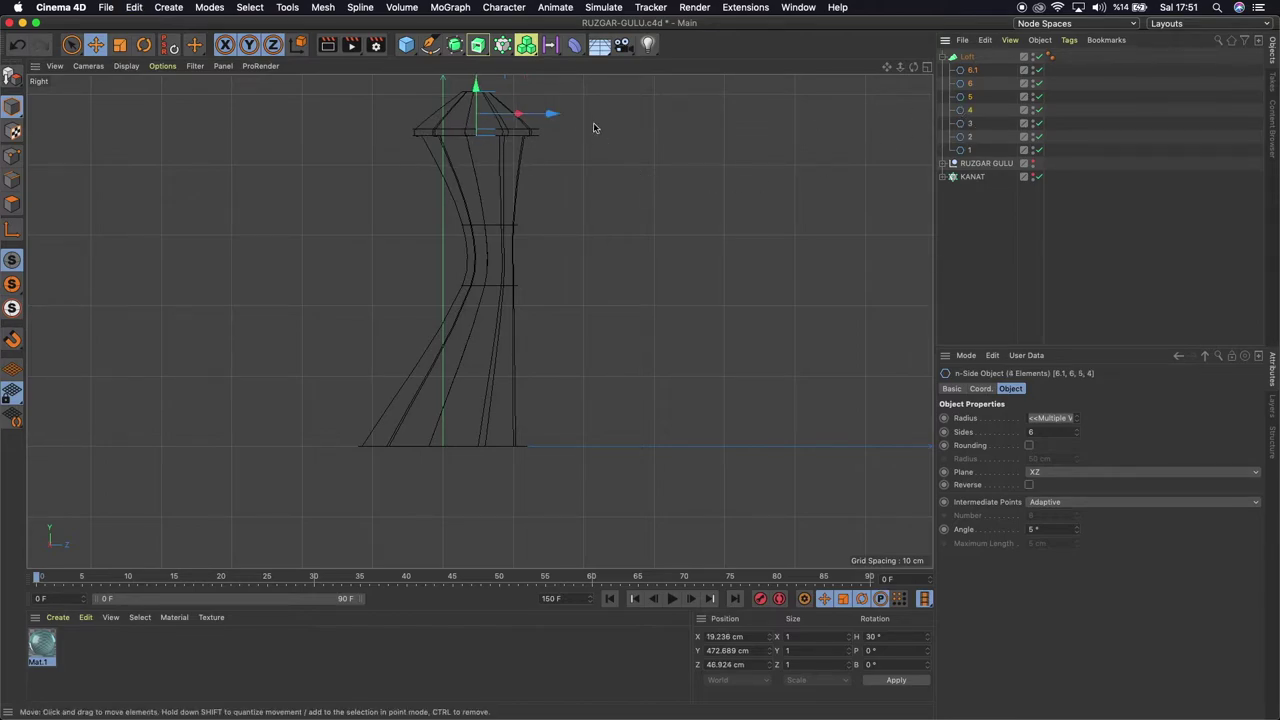
{"action": "left_click_drag", "start_coordinate": [556, 119], "coordinate": [547, 118]}
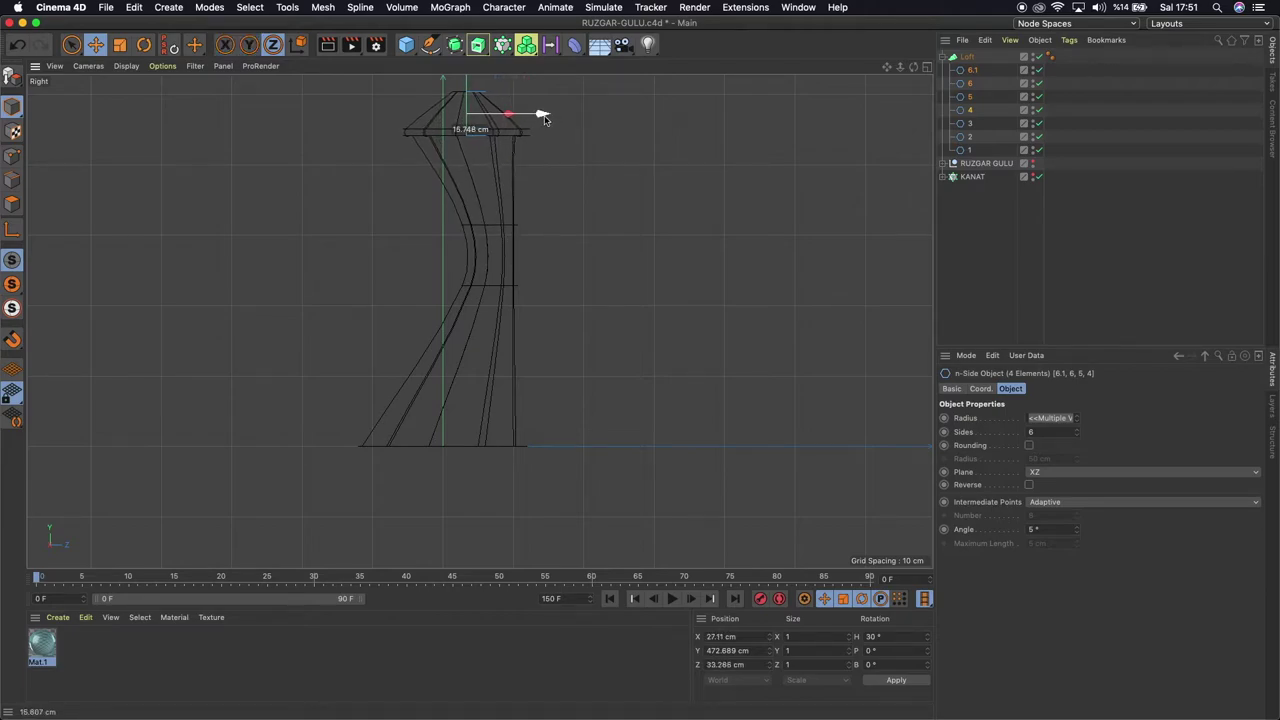
{"action": "left_click_drag", "start_coordinate": [547, 118], "coordinate": [542, 116]}
Give hexagons 3 and 2 a 50 cm radius and shift them back to about 56.9 cm Z
{"action": "left_click", "coordinate": [962, 126]}
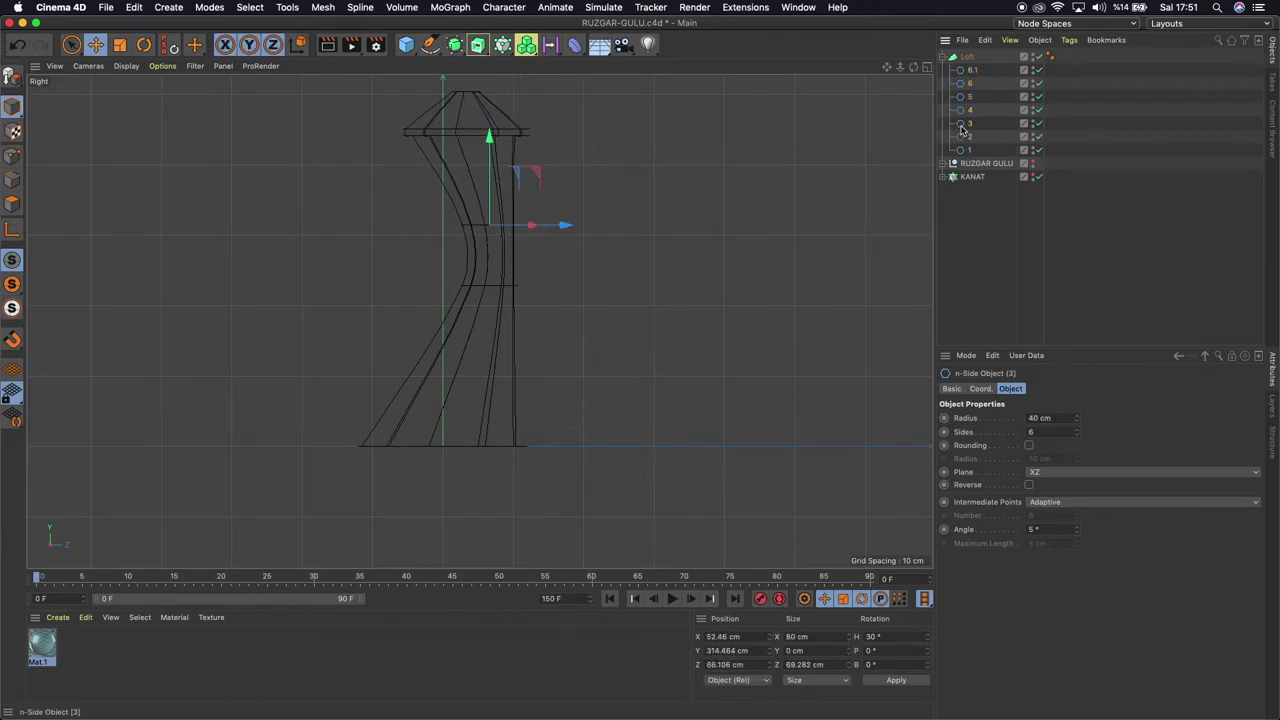
{"action": "left_click", "coordinate": [966, 139], "text": "shift"}
{"action": "left_click", "coordinate": [1063, 418]}
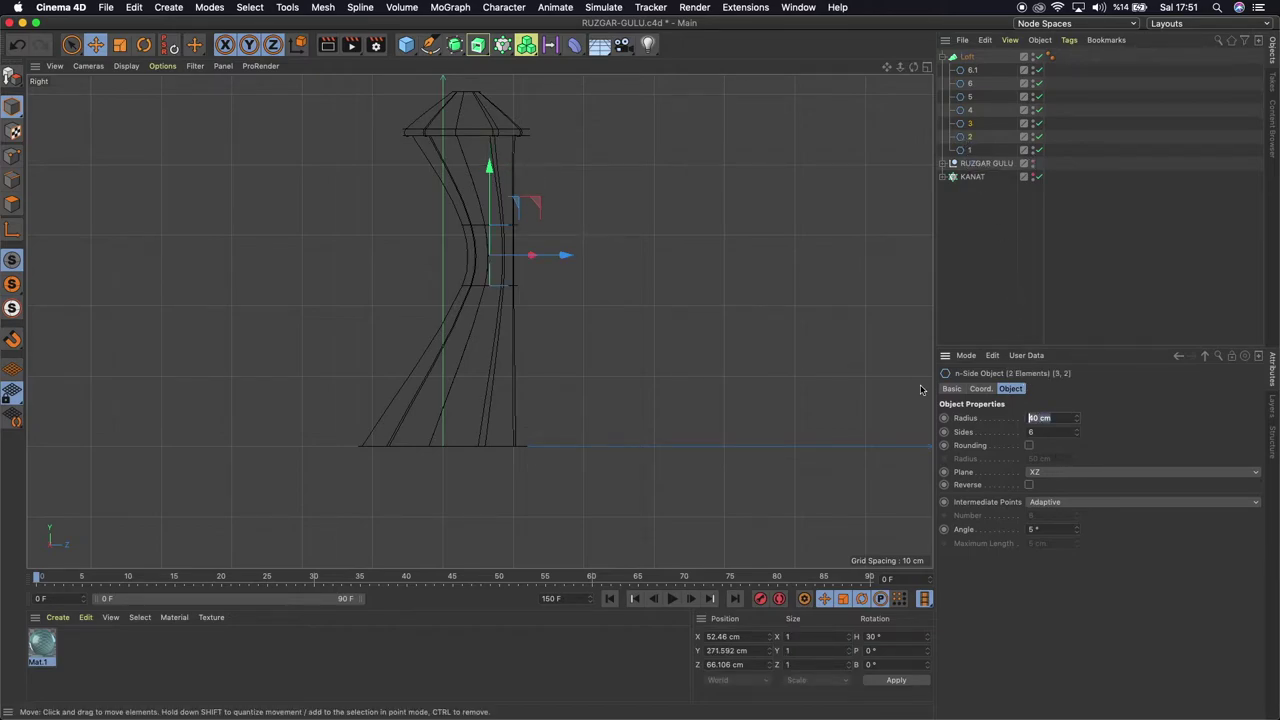
{"action": "type", "text": "45"}
{"action": "key", "text": "Return"}
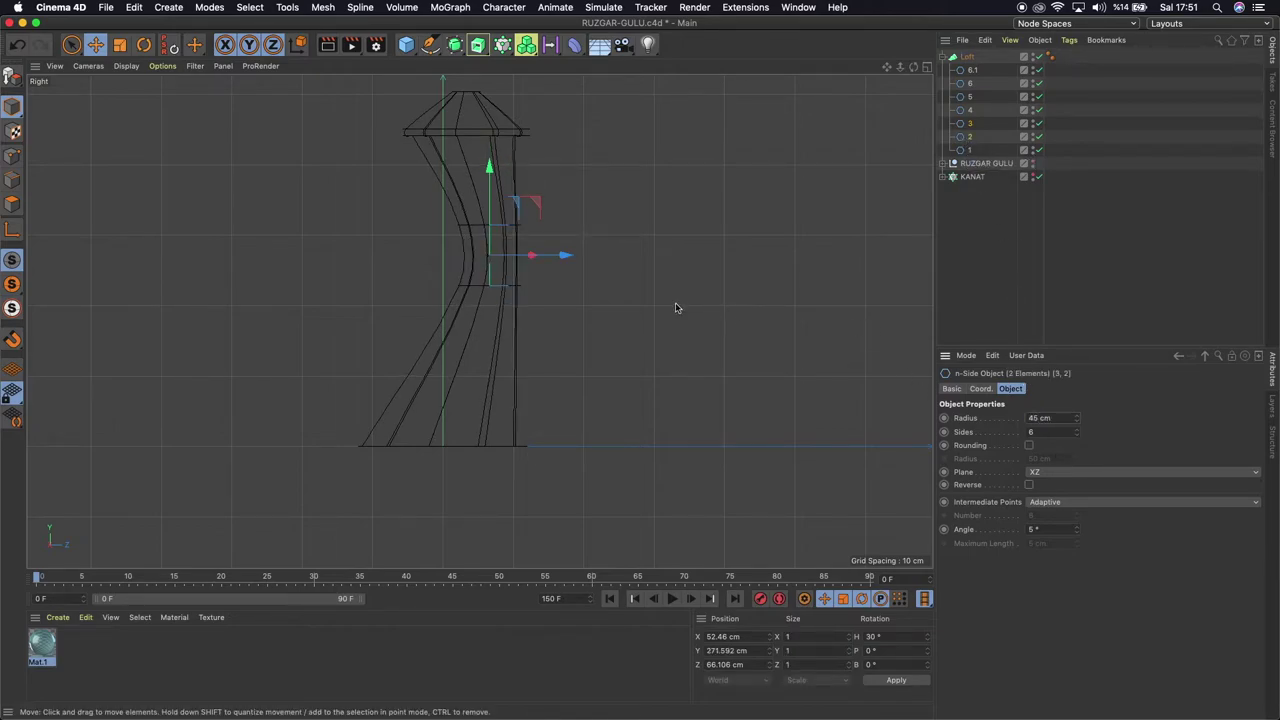
{"action": "left_click_drag", "start_coordinate": [563, 256], "coordinate": [561, 258]}
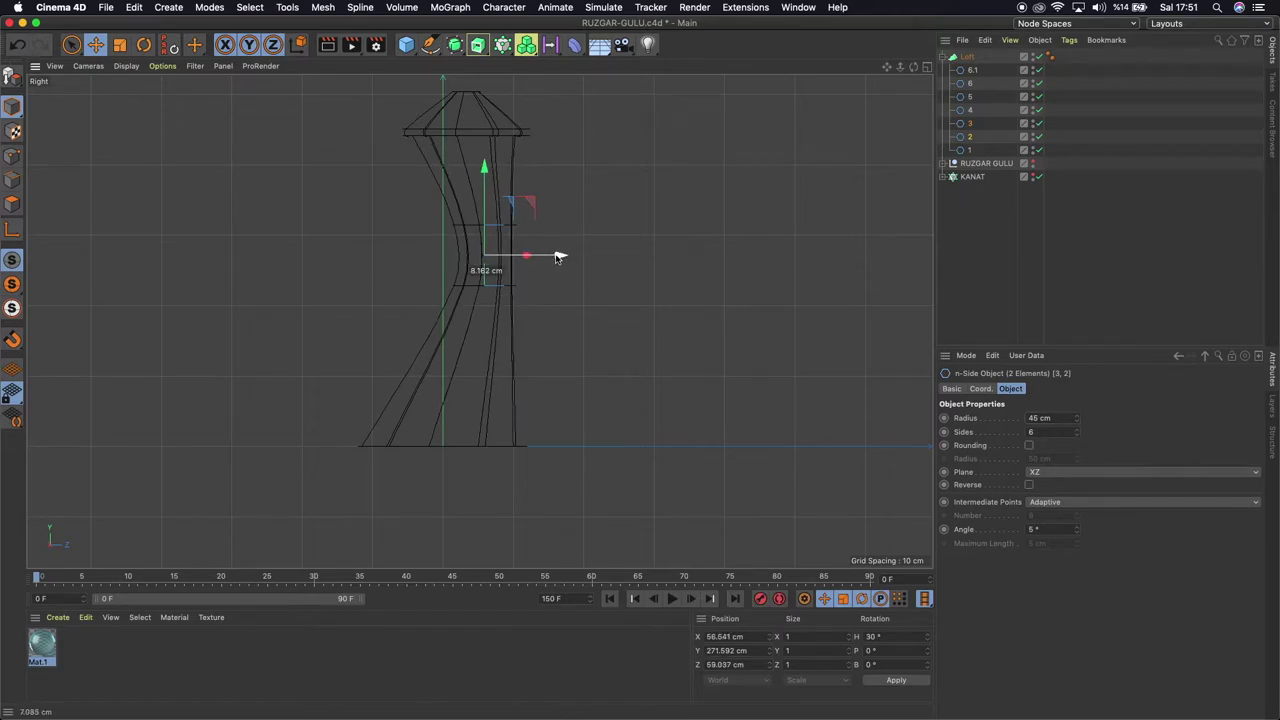
{"action": "left_click", "coordinate": [1060, 419]}
{"action": "type", "text": "50"}
{"action": "key", "text": "Return"}
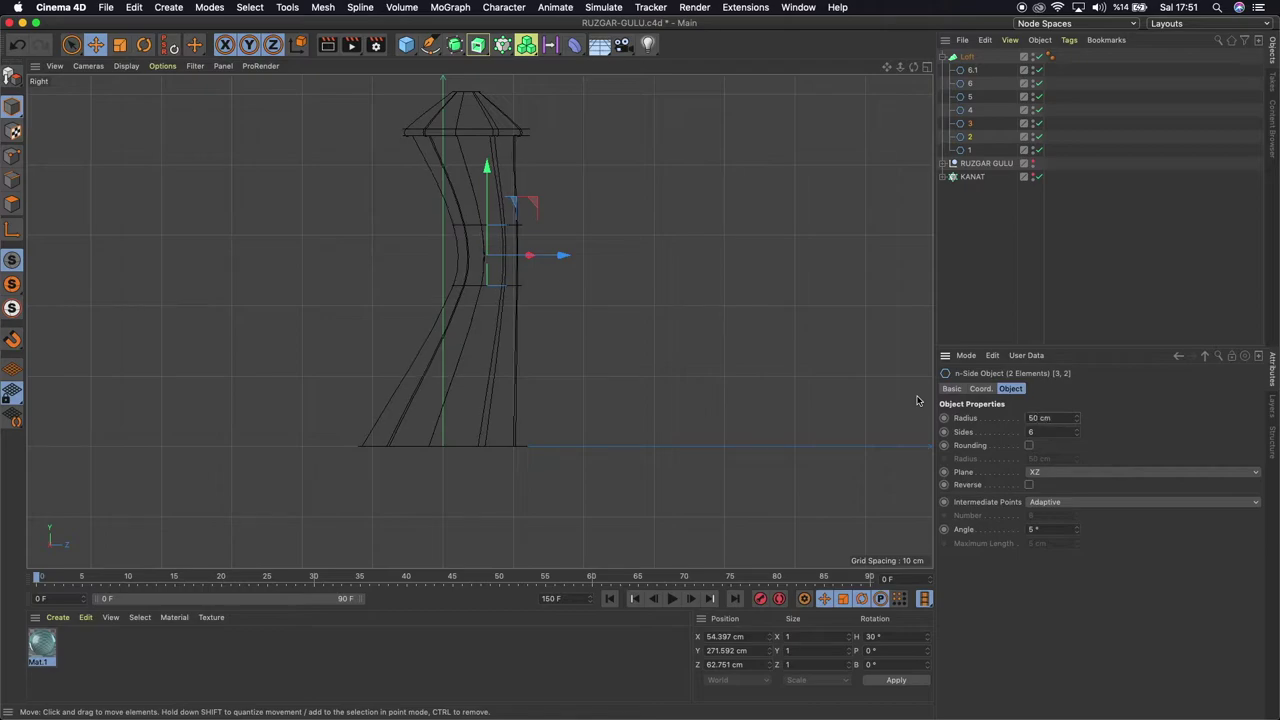
{"action": "left_click_drag", "start_coordinate": [576, 256], "coordinate": [559, 257]}
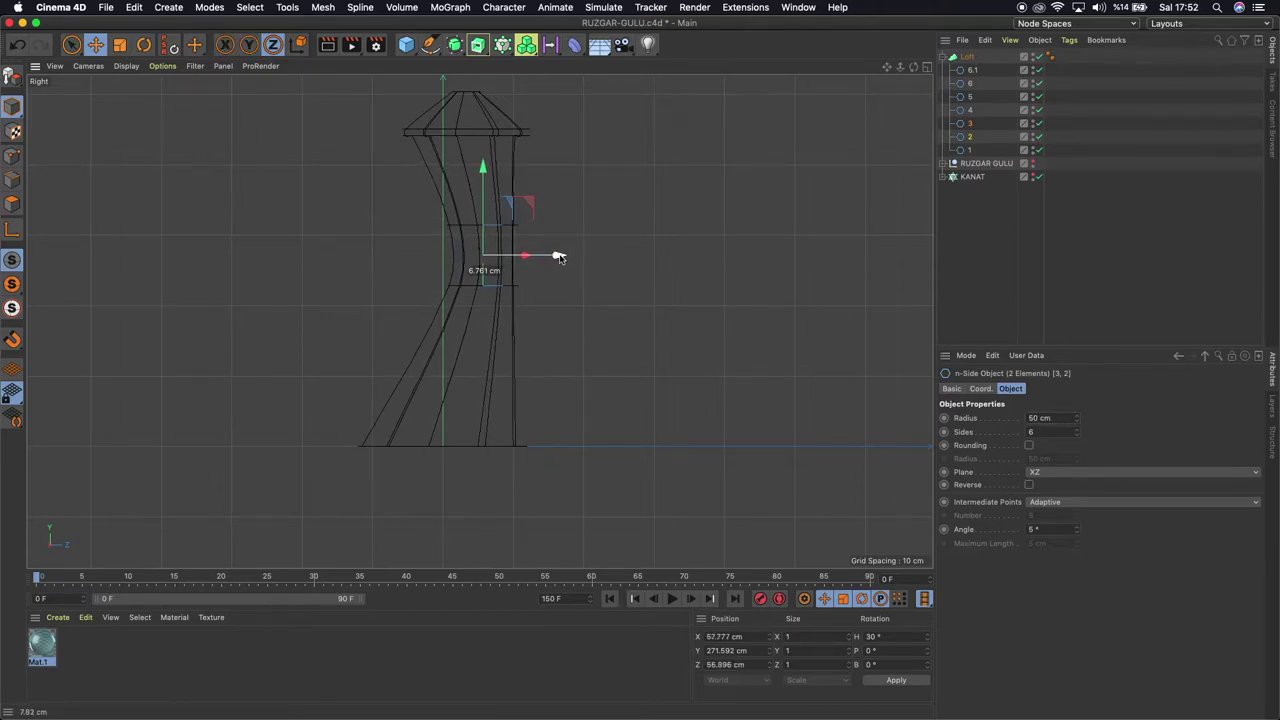
{"action": "key", "text": "F1"}
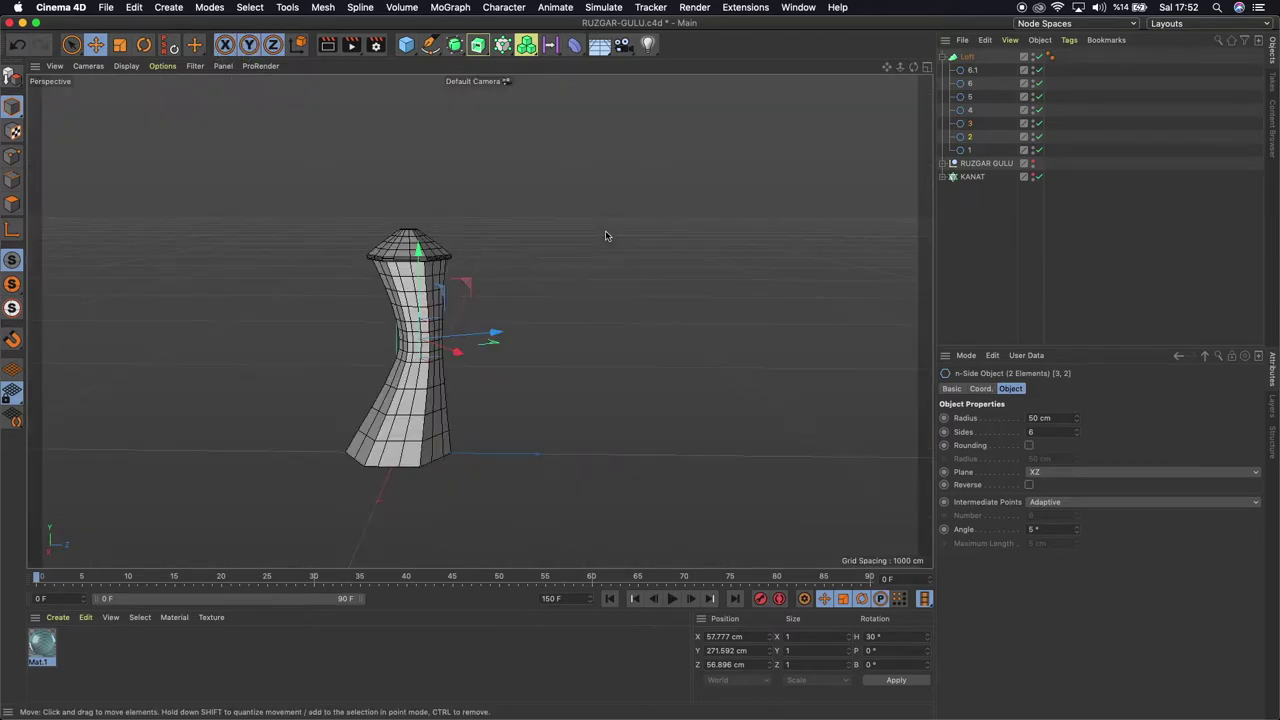
Unhide the RUZGAR GULU windmill and orbit to see it beside the curved tower
{"action": "left_click_drag", "start_coordinate": [913, 66], "coordinate": [478, 321]}
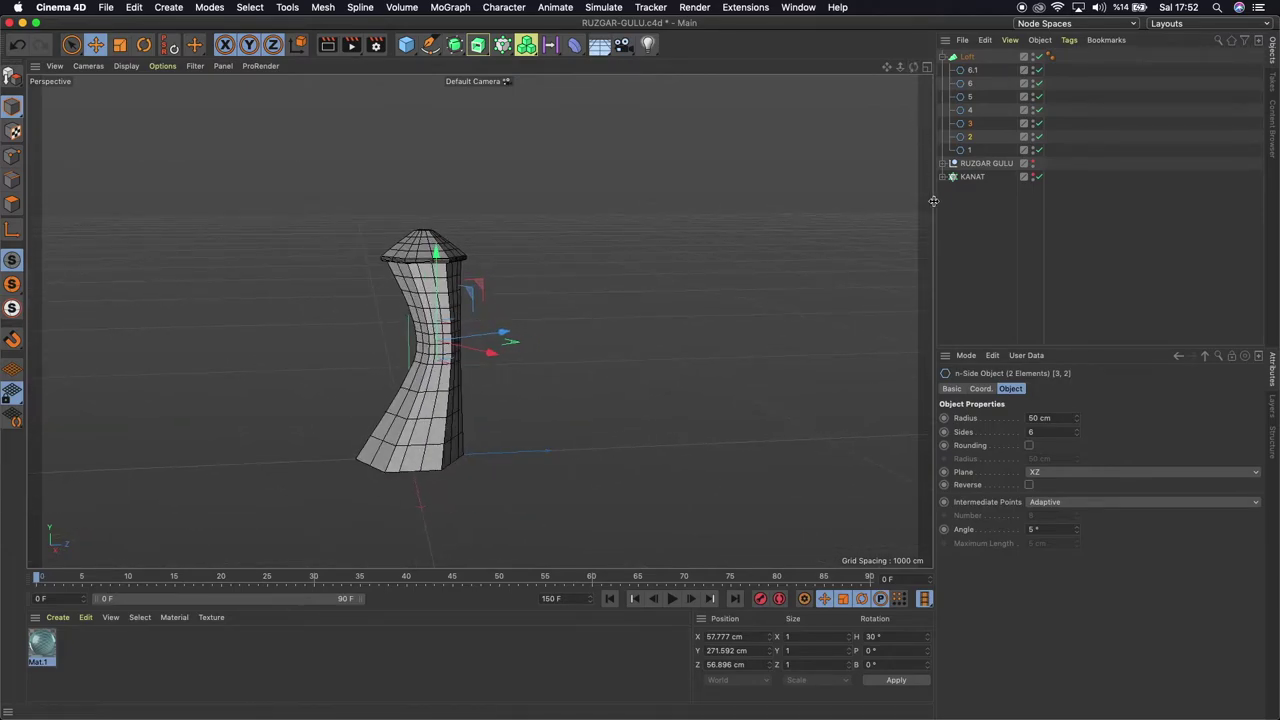
{"action": "left_click", "coordinate": [1034, 160]}
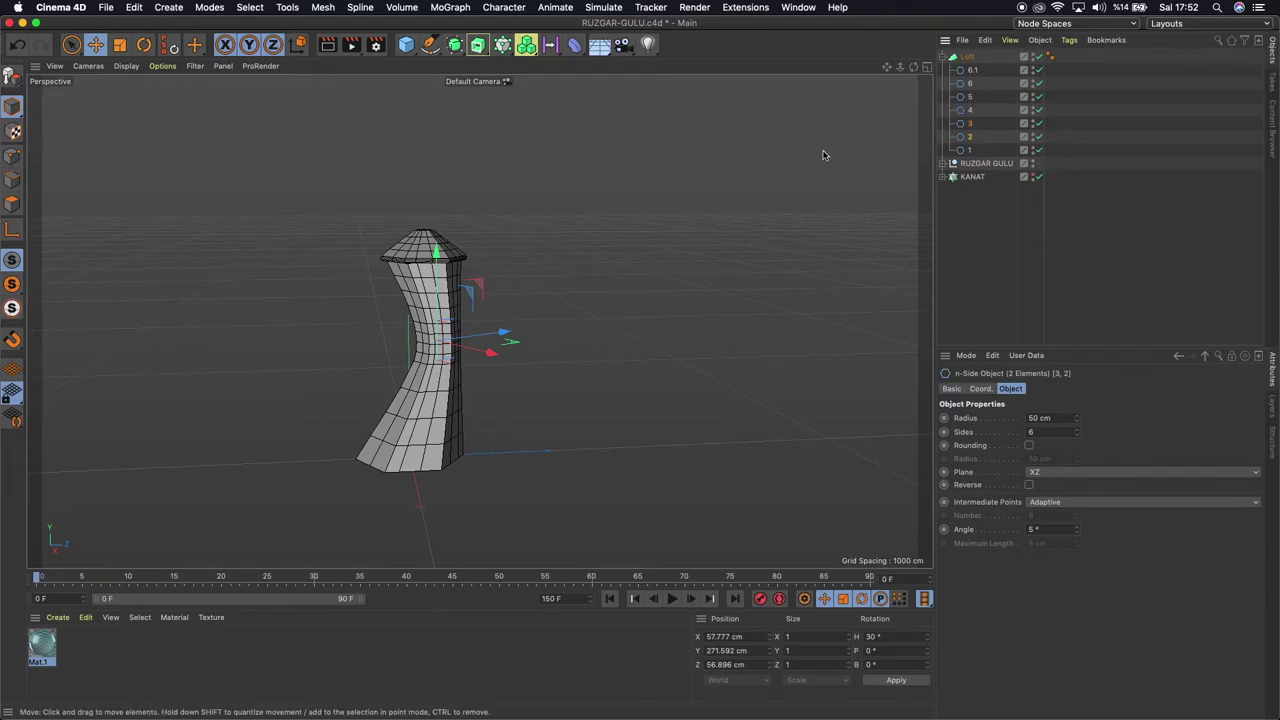
{"action": "left_click_drag", "start_coordinate": [916, 70], "coordinate": [1010, 74]}
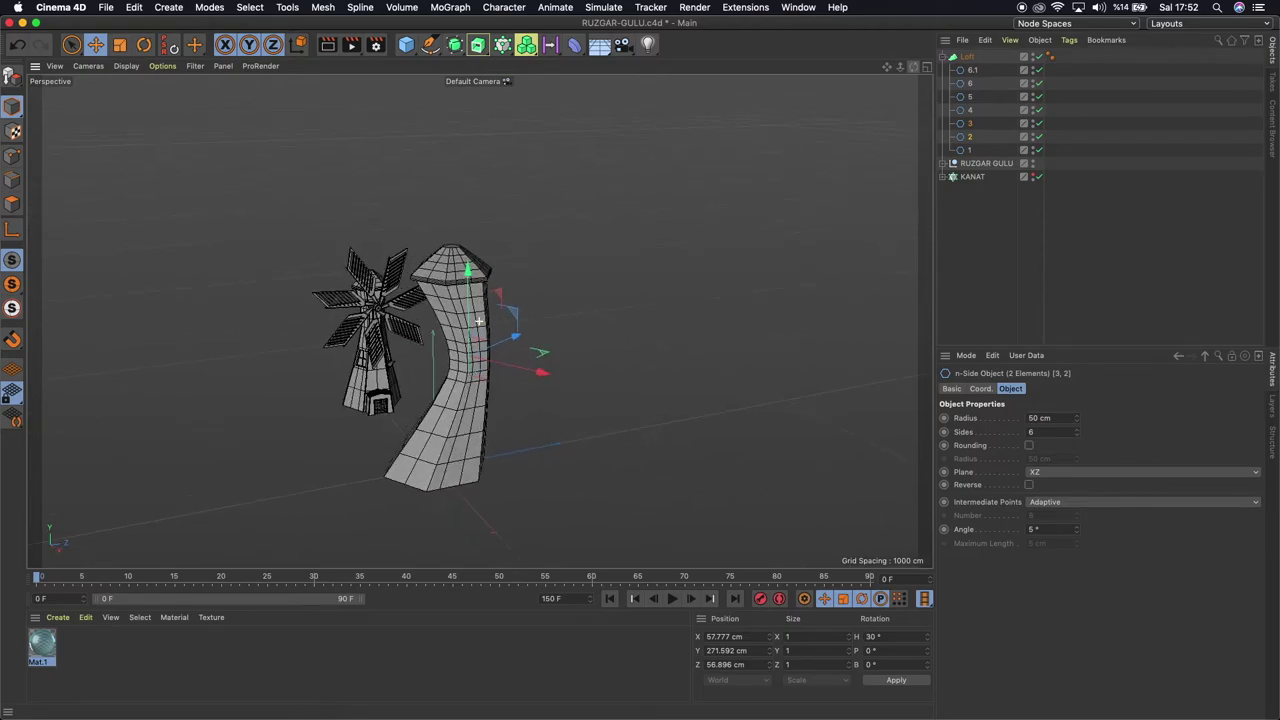
{"action": "left_click_drag", "start_coordinate": [1010, 74], "coordinate": [962, 56]}
{"action": "left_click", "coordinate": [962, 56]}
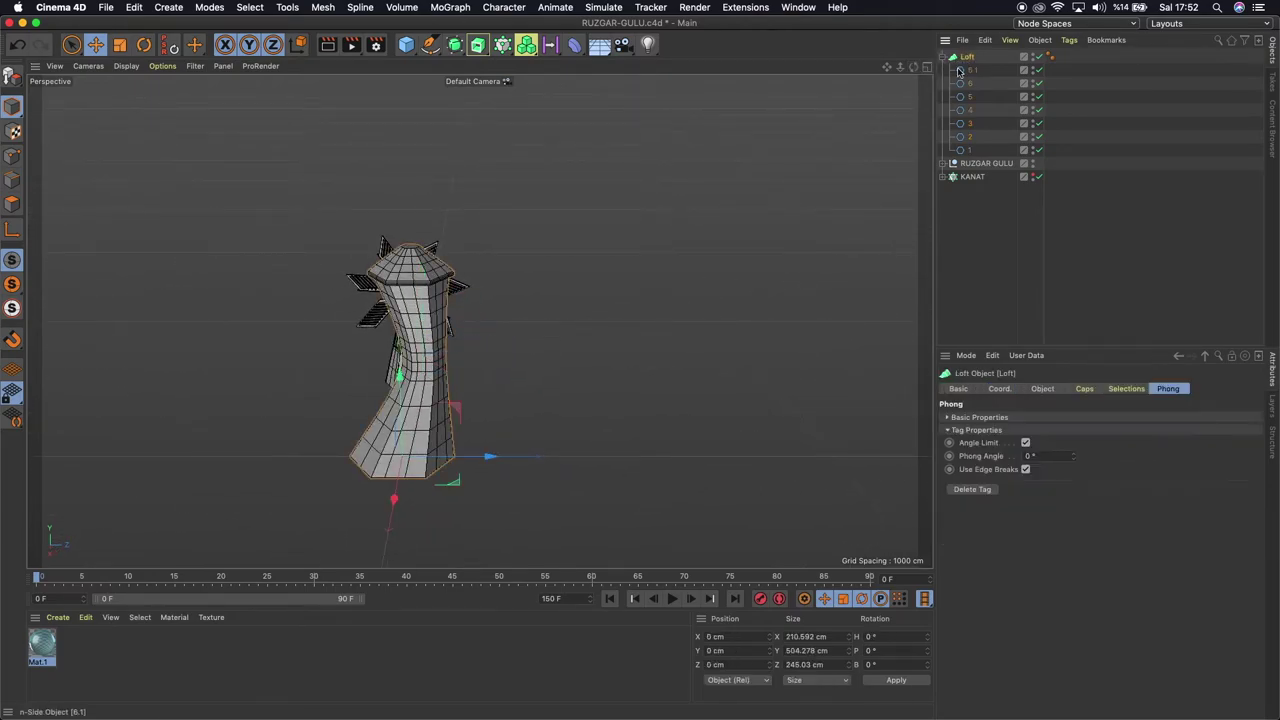
Rotate the Loft tower about 165° around its vertical axis
{"action": "left_click_drag", "start_coordinate": [913, 66], "coordinate": [950, 68]}
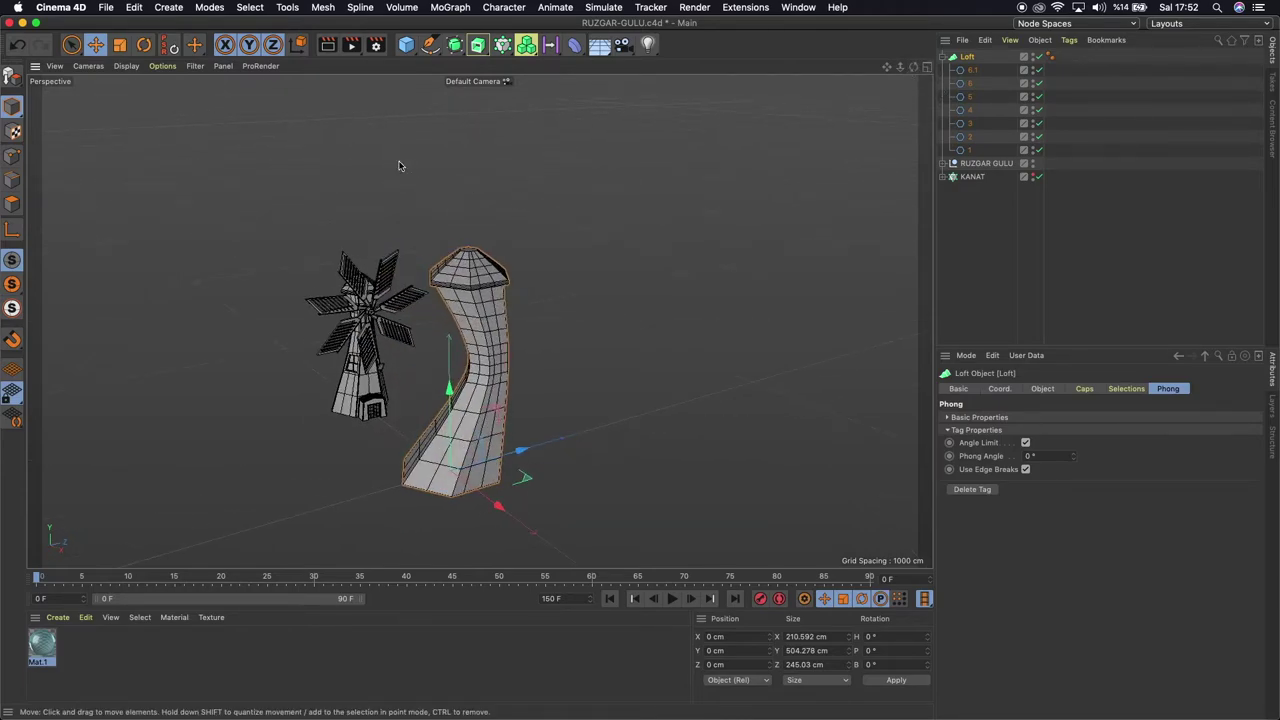
{"action": "left_click", "coordinate": [145, 48]}
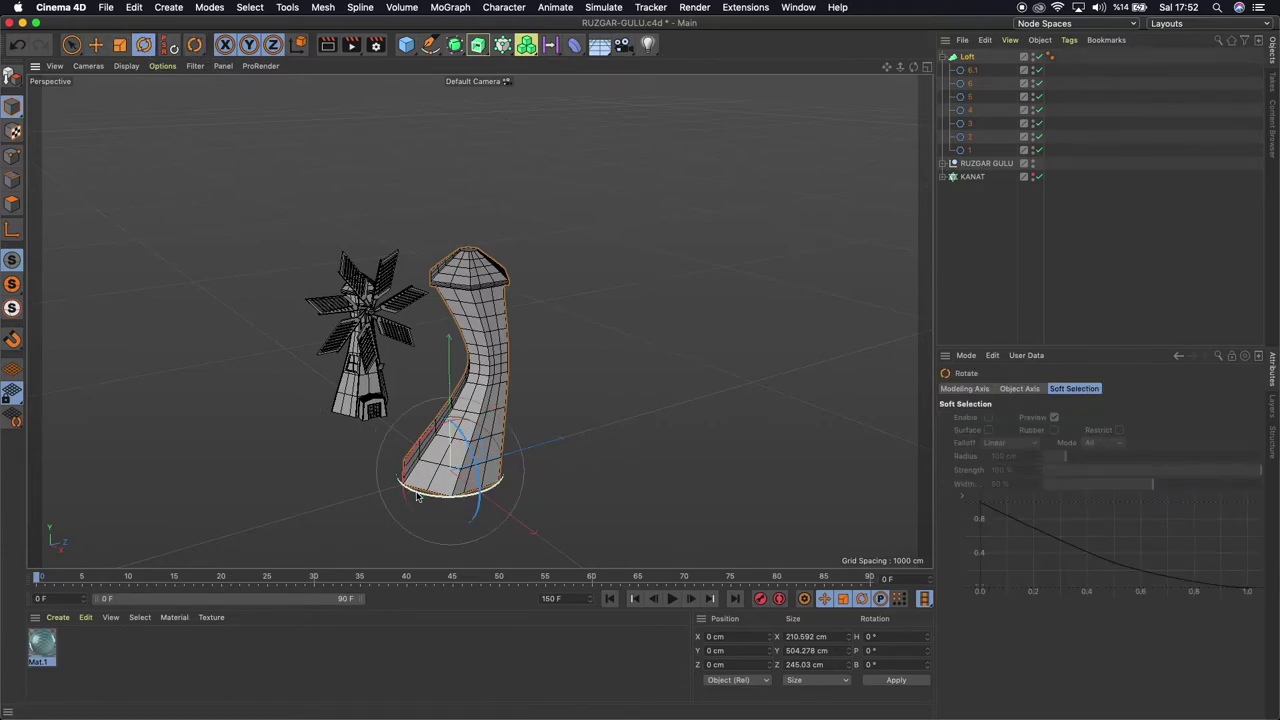
{"action": "mouse_move", "coordinate": [418, 496]}
{"action": "left_mouse_down"}
{"action": "mouse_move", "coordinate": [613, 402]}
{"action": "mouse_move", "coordinate": [487, 238]}
{"action": "mouse_move", "coordinate": [503, 257]}
{"action": "left_mouse_up"}
{"action": "mouse_move", "coordinate": [912, 66]}
{"action": "left_mouse_down"}
{"action": "mouse_move", "coordinate": [478, 320]}
{"action": "mouse_move", "coordinate": [382, 502]}
{"action": "left_mouse_up"}
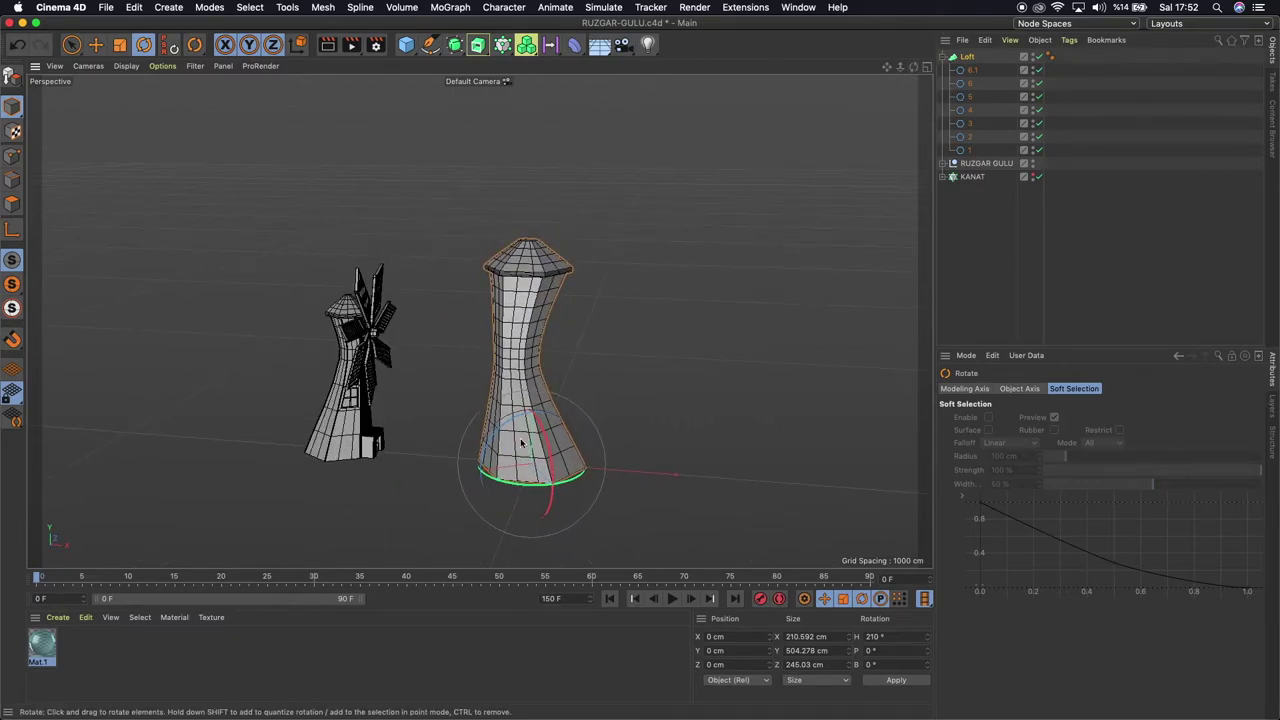
{"action": "scroll", "coordinate": [526, 452], "scroll_direction": "up", "scroll_amount": 3}
{"action": "scroll", "coordinate": [526, 450], "scroll_direction": "up", "scroll_amount": 3}
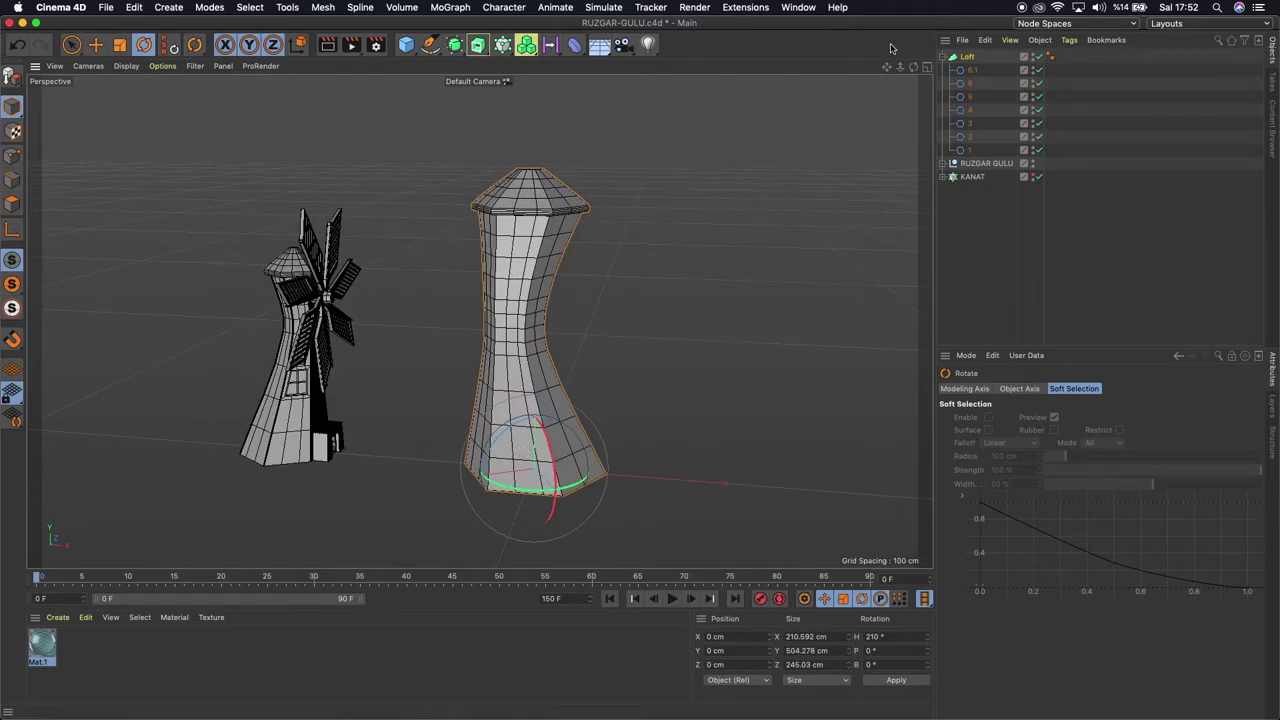
{"action": "left_click_drag", "start_coordinate": [912, 67], "coordinate": [479, 321]}
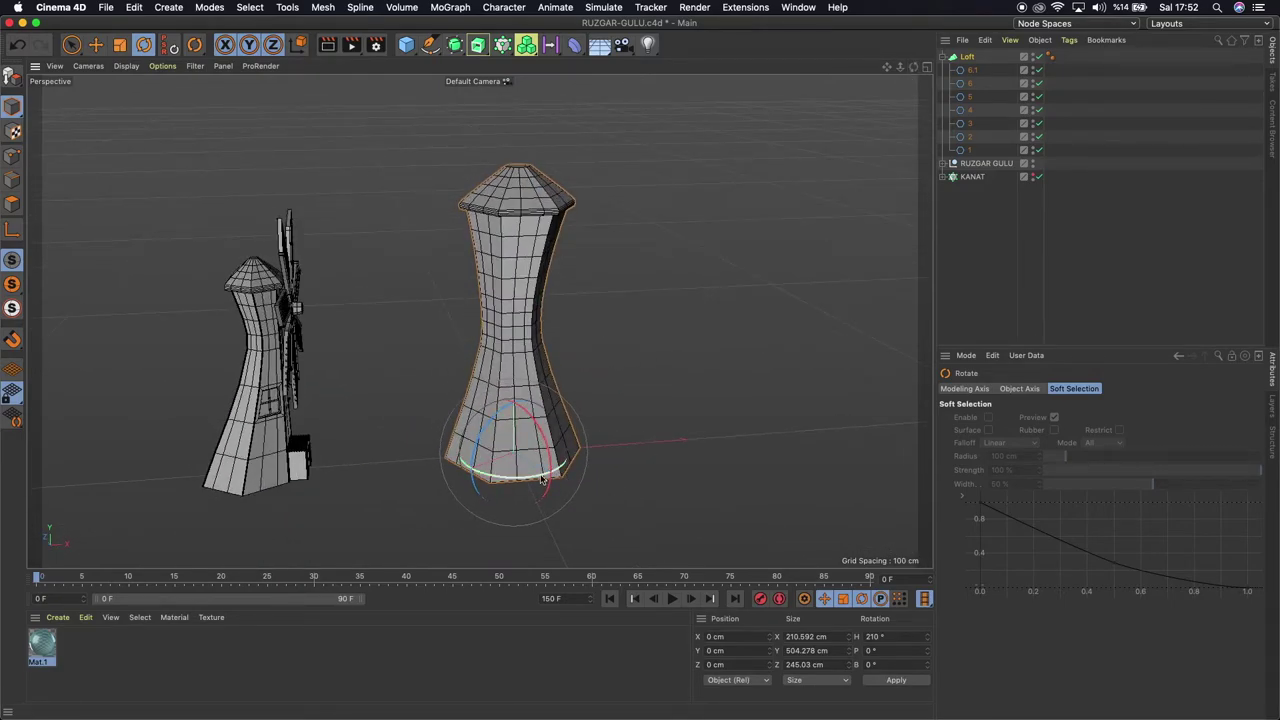
From the Top view, fine-tune the tower's heading to 209.94°
{"action": "key", "text": "F2"}
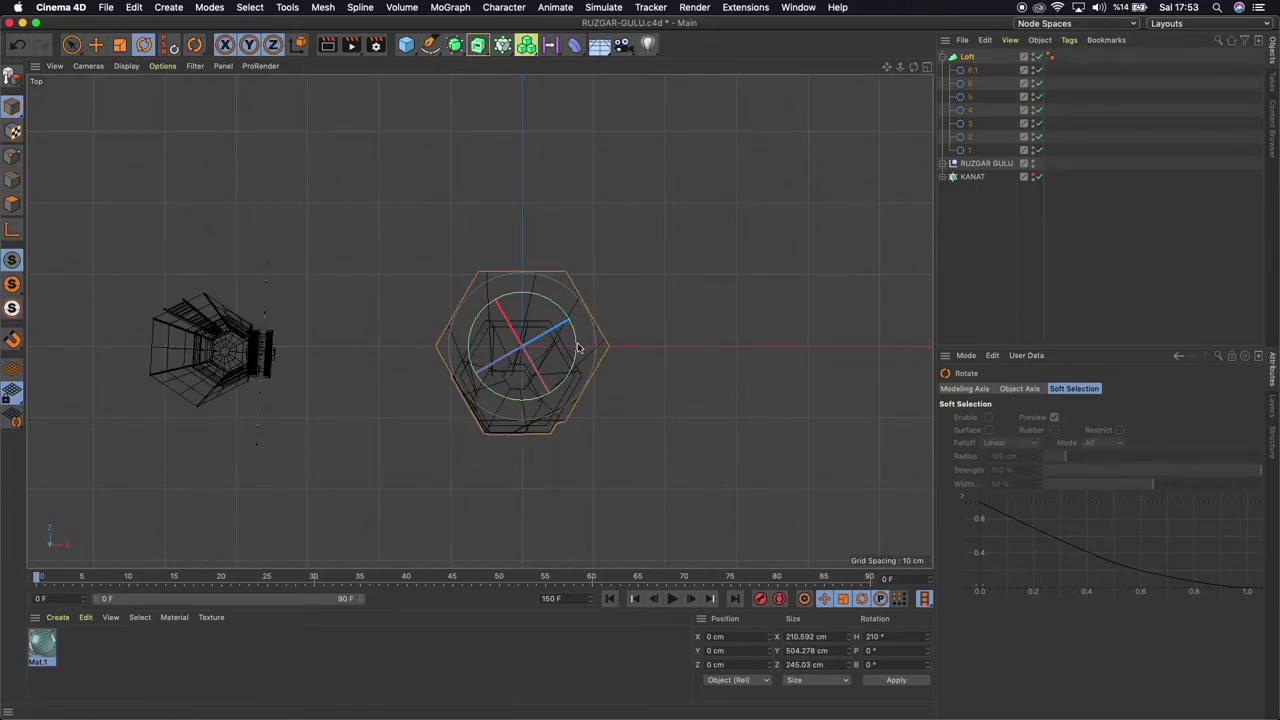
{"action": "left_click_drag", "start_coordinate": [576, 347], "coordinate": [576, 347]}
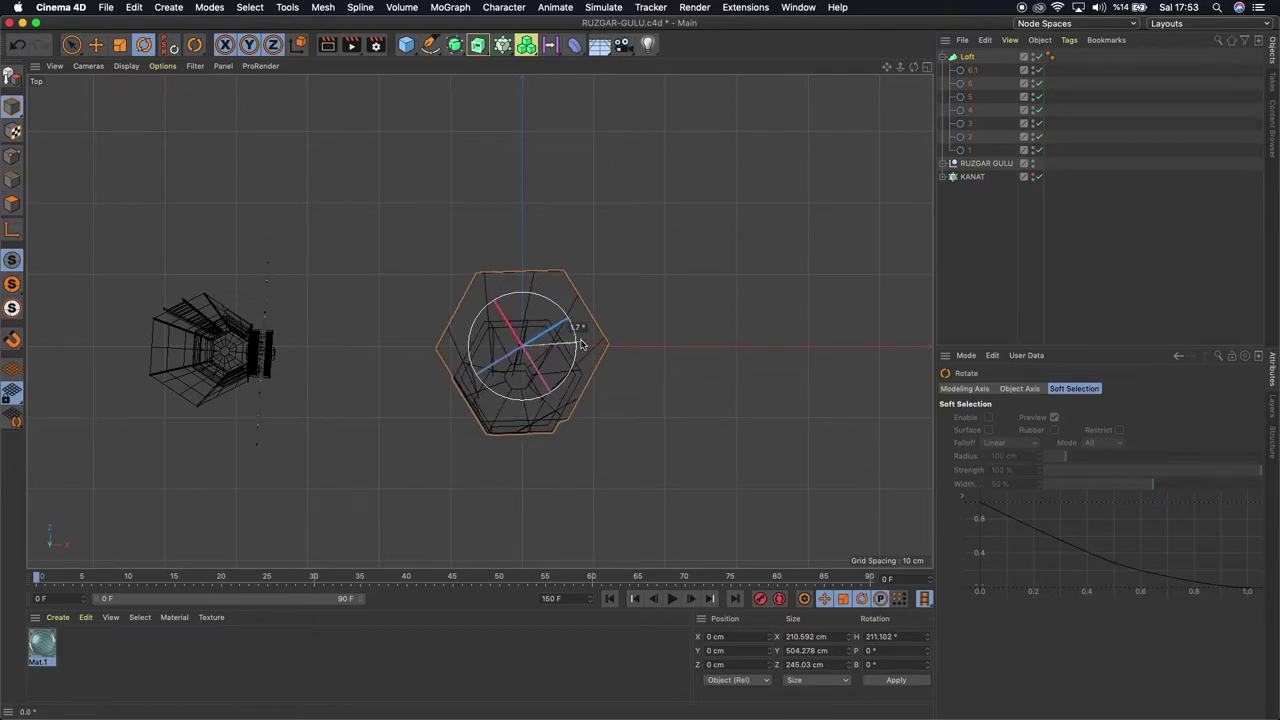
{"action": "left_click_drag", "start_coordinate": [576, 347], "coordinate": [577, 347]}
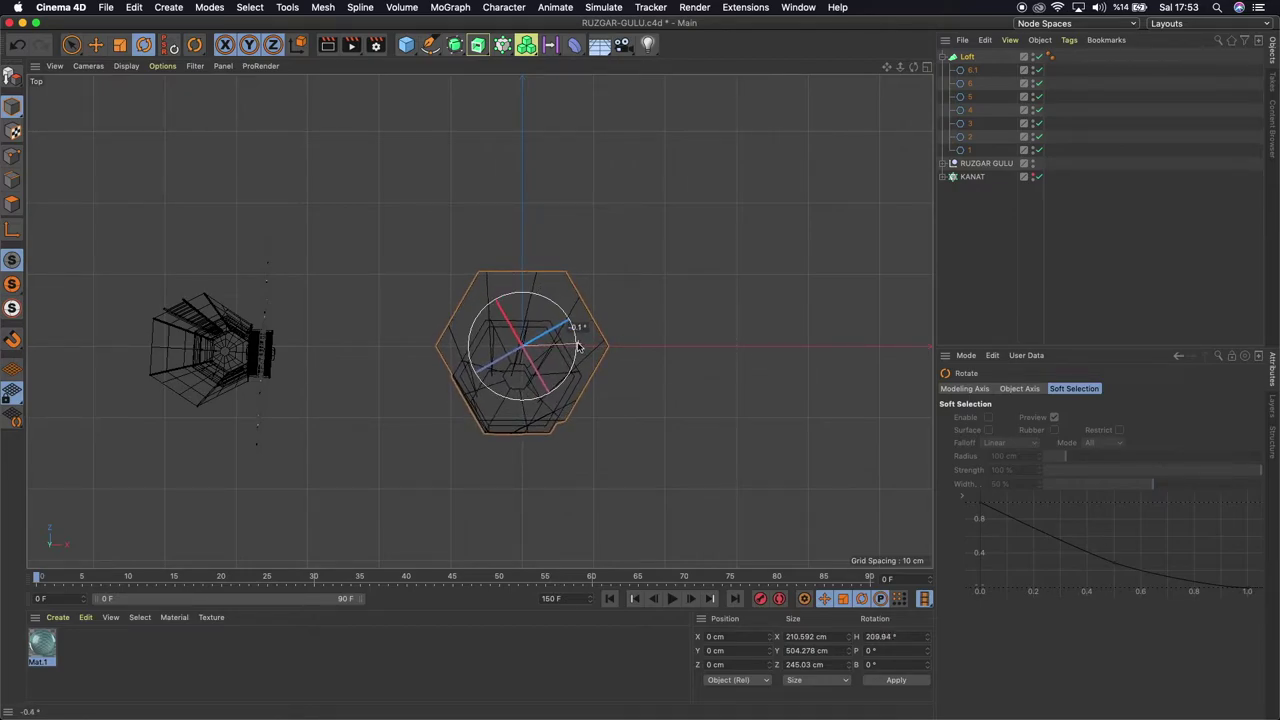
{"action": "left_click_drag", "start_coordinate": [577, 347], "coordinate": [577, 347]}
{"action": "key", "text": "F1"}
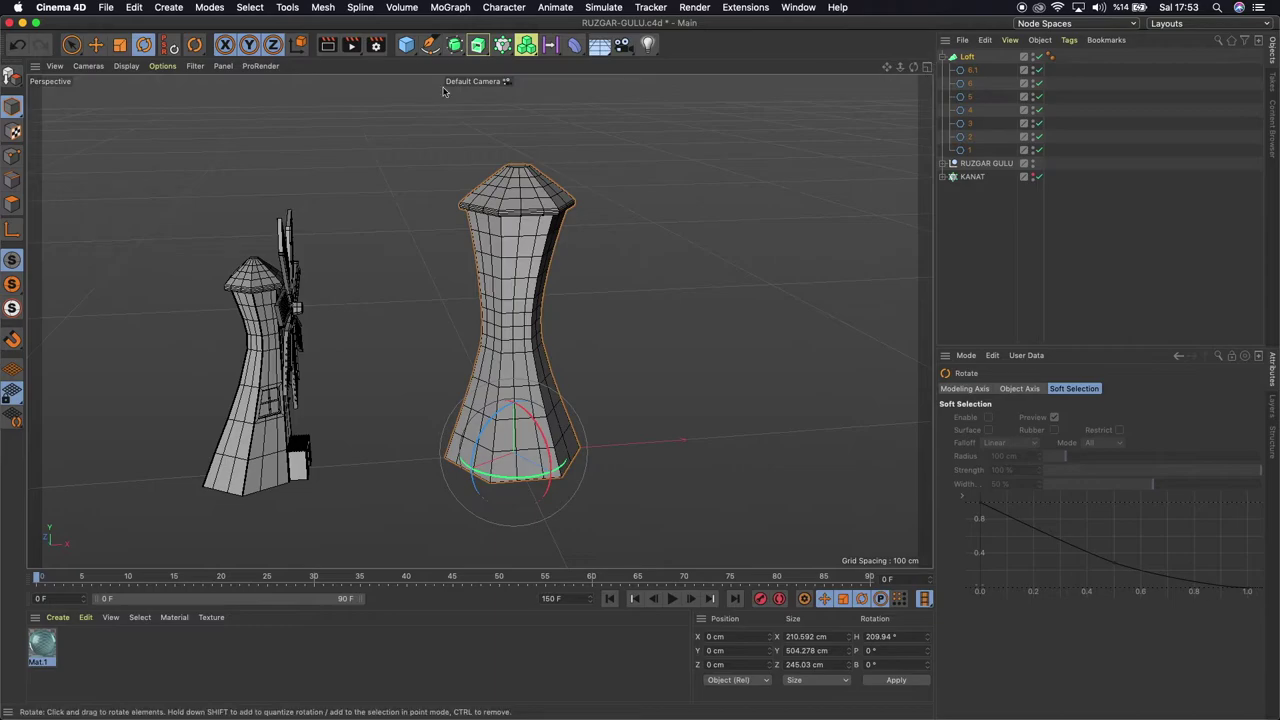
{"action": "left_click", "coordinate": [1036, 177]}
{"action": "left_click_drag", "start_coordinate": [899, 67], "coordinate": [898, 68]}
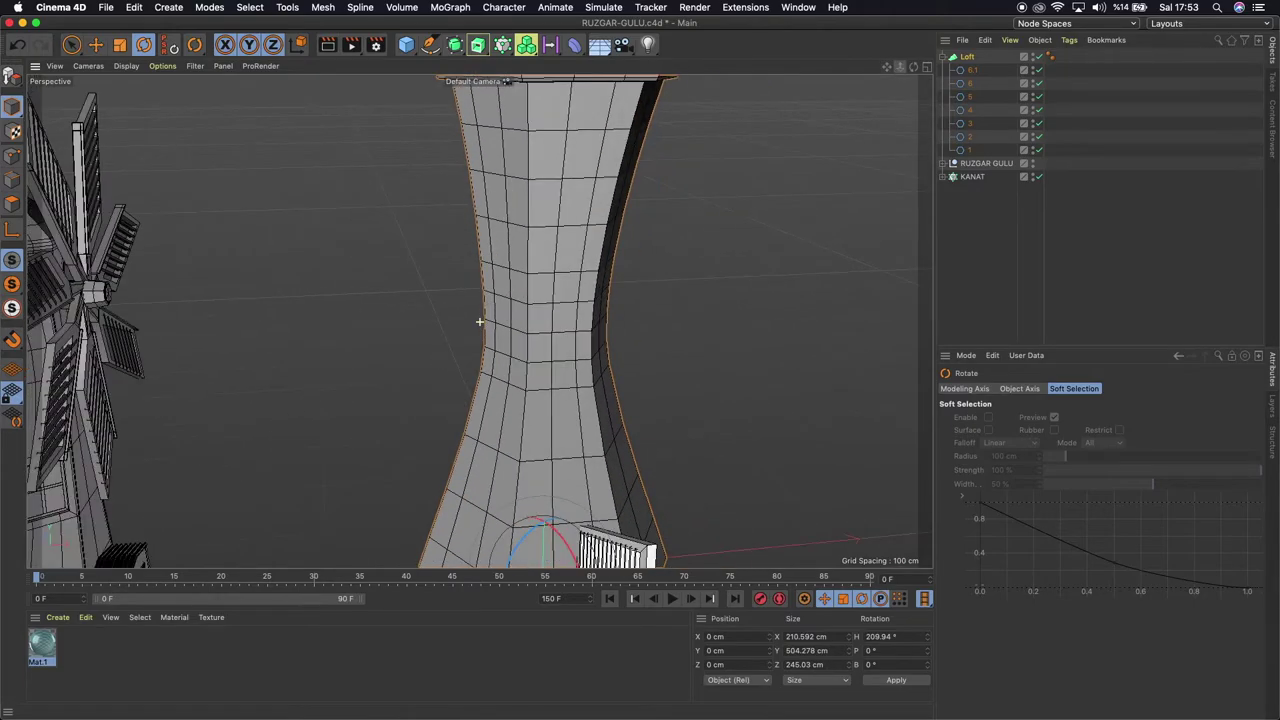
{"action": "mouse_move", "coordinate": [887, 66]}
{"action": "left_mouse_down"}
{"action": "mouse_move", "coordinate": [864, 68]}
{"action": "mouse_move", "coordinate": [895, 68]}
{"action": "left_mouse_up"}
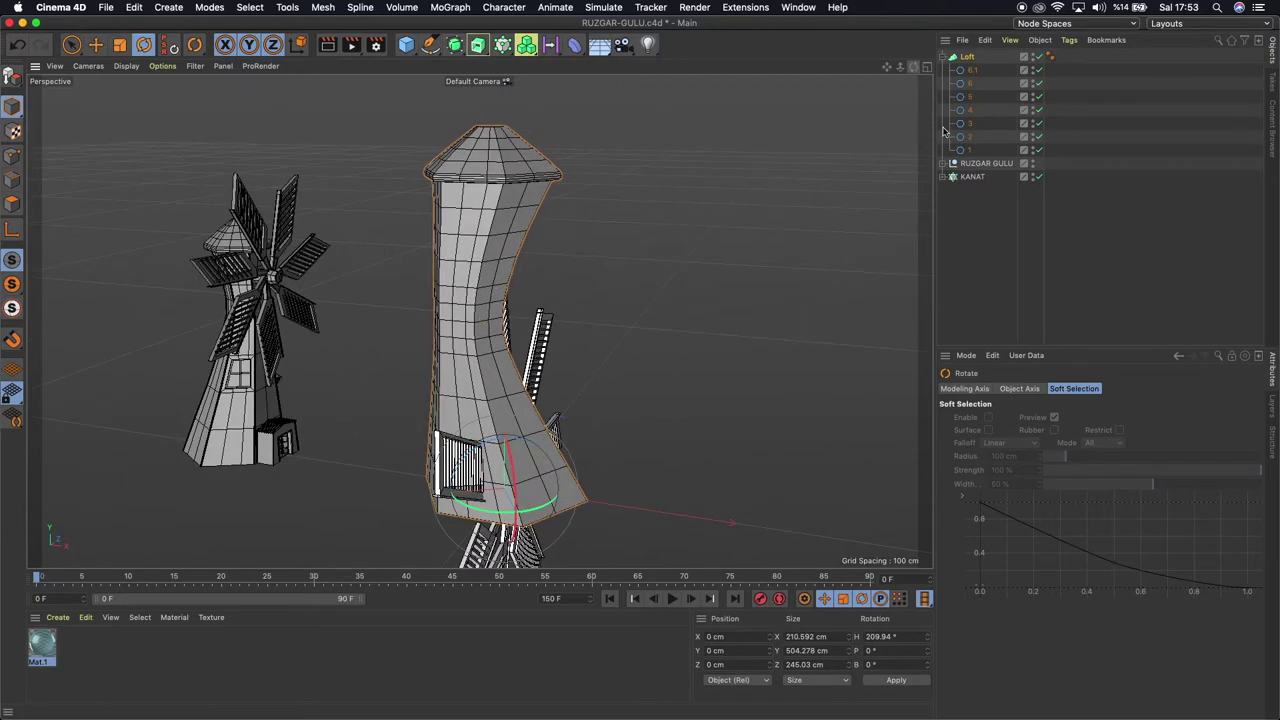
{"action": "left_click", "coordinate": [970, 177]}
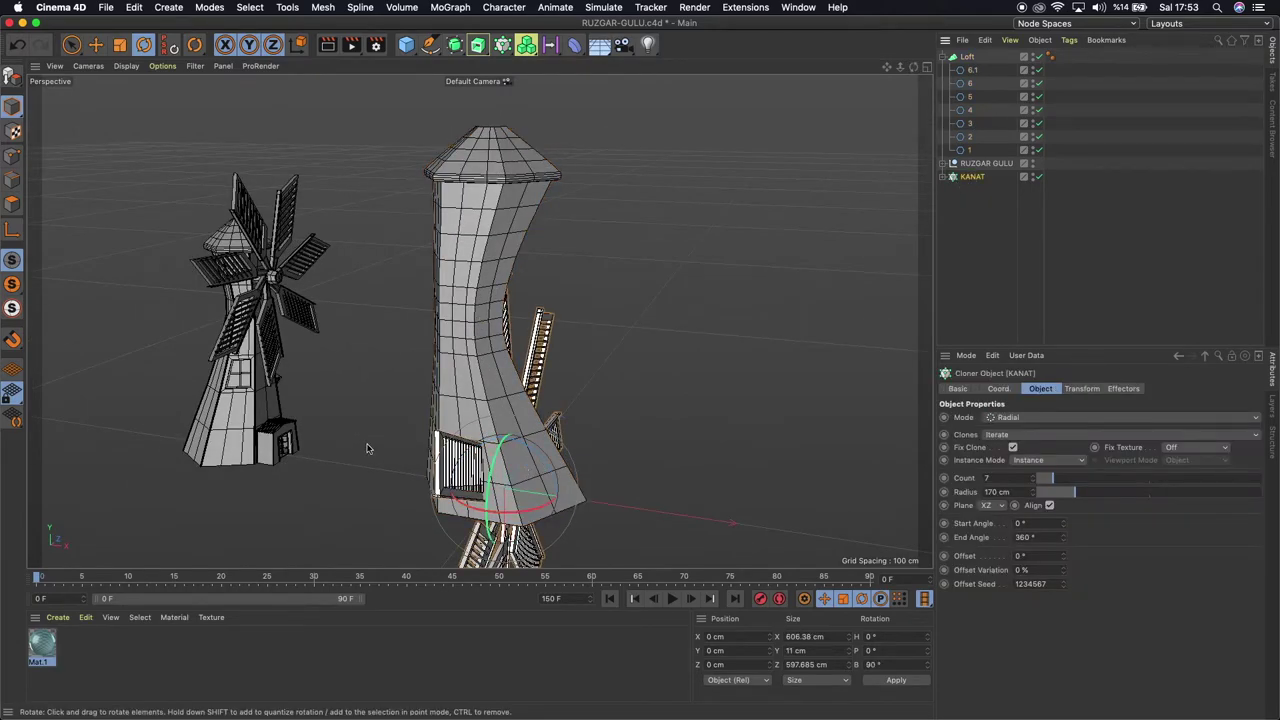
{"action": "key", "text": "e"}
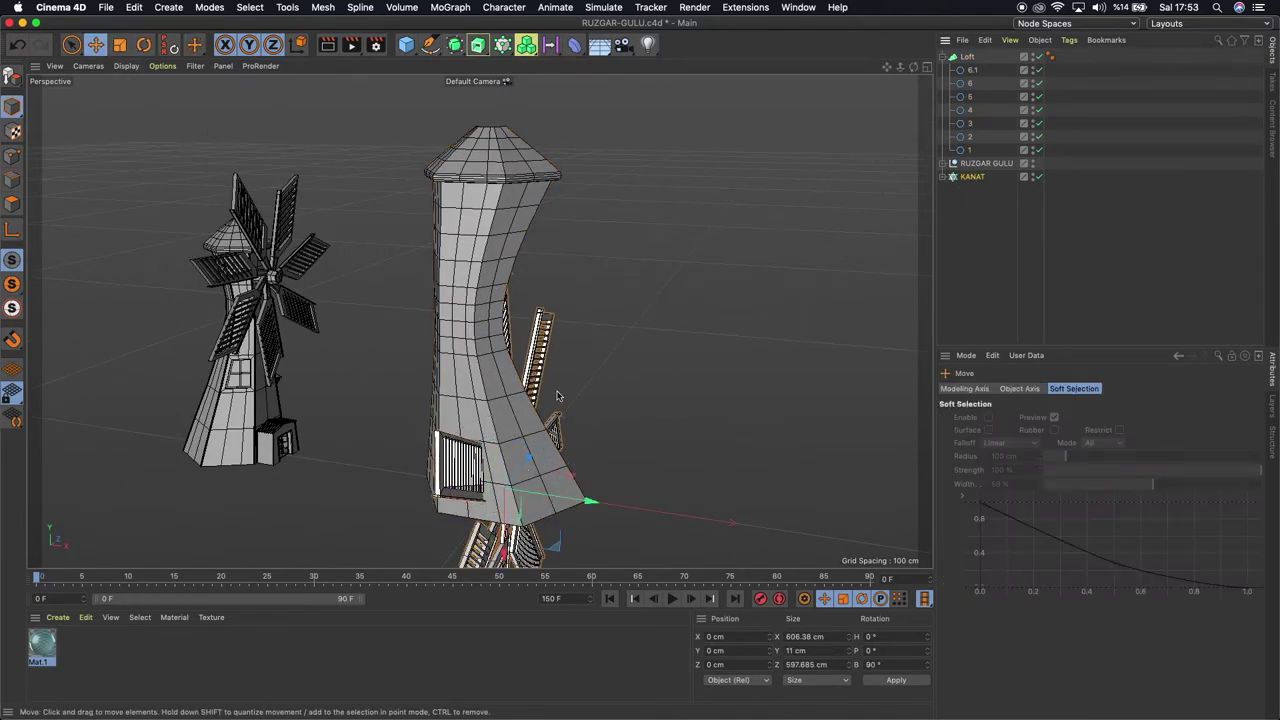
{"action": "left_click_drag", "start_coordinate": [507, 477], "coordinate": [500, 310]}
{"action": "left_click_drag", "start_coordinate": [598, 292], "coordinate": [652, 292]}
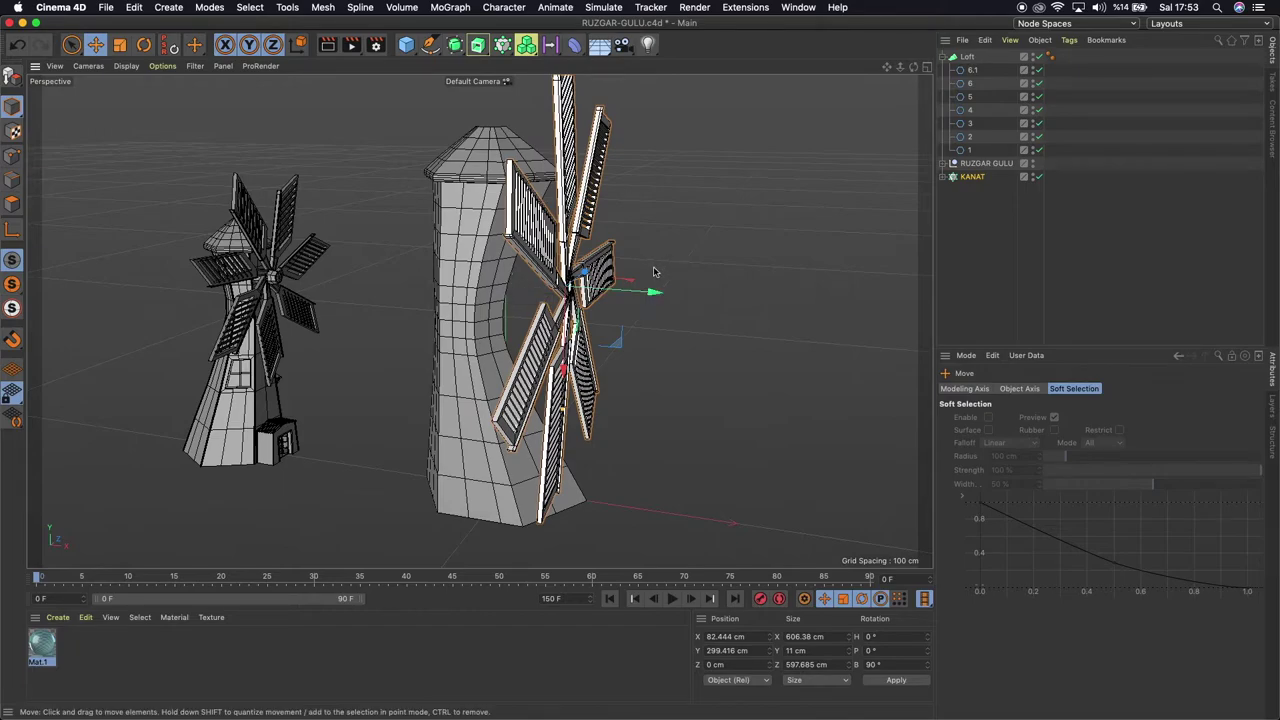
{"action": "key", "text": "ctrl+z"}
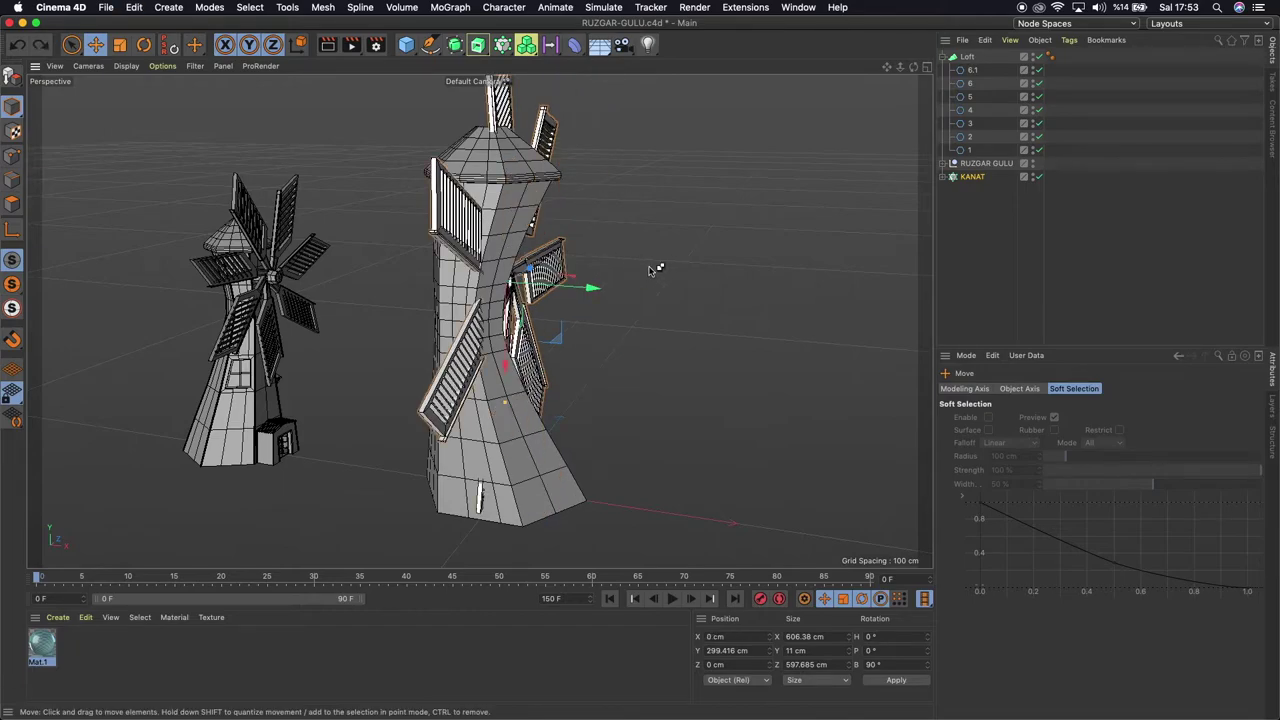
{"action": "key", "text": "ctrl+z"}
{"action": "key", "text": "ctrl+z"}
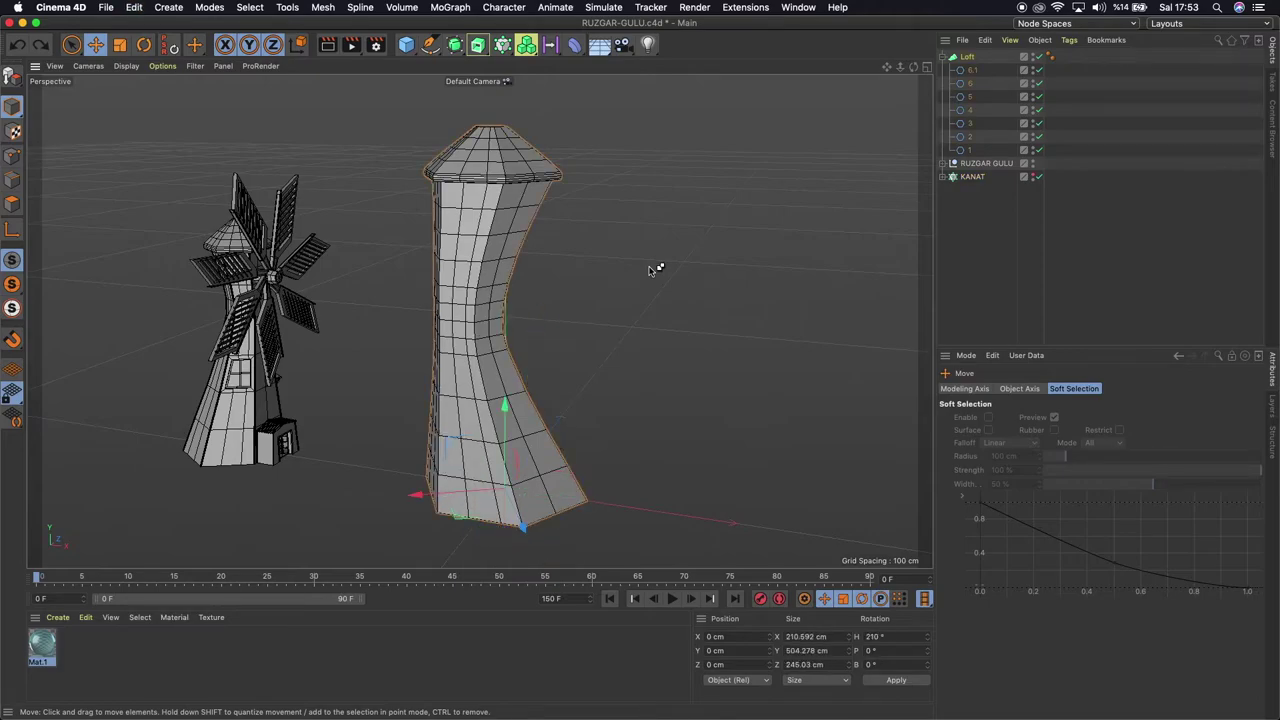
Undo the Loft rotation back to 0°, re-enable the KANAT blades, then test-move the tower and undo it
{"action": "key", "text": "ctrl+z"}
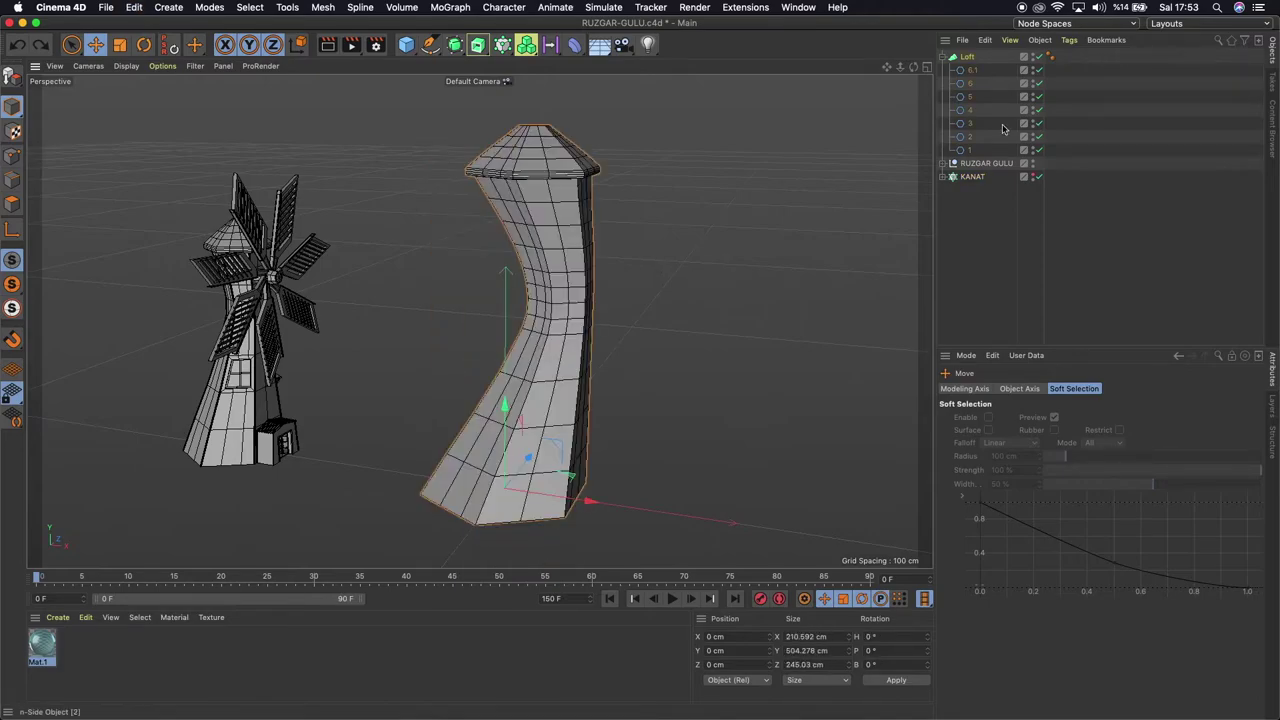
{"action": "left_click", "coordinate": [1035, 177]}
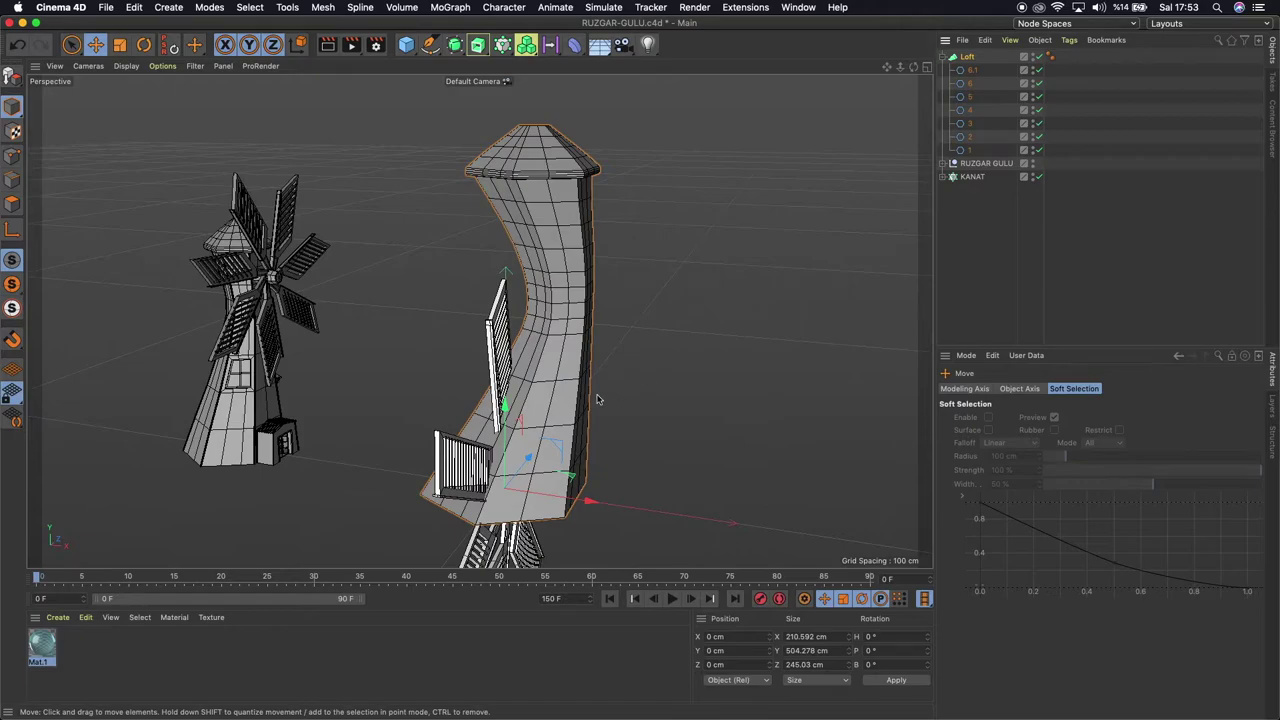
{"action": "mouse_move", "coordinate": [465, 320]}
{"action": "left_mouse_down", "text": "alt"}
{"action": "mouse_move", "coordinate": [480, 322]}
{"action": "mouse_move", "coordinate": [493, 481]}
{"action": "left_mouse_up", "text": "alt"}
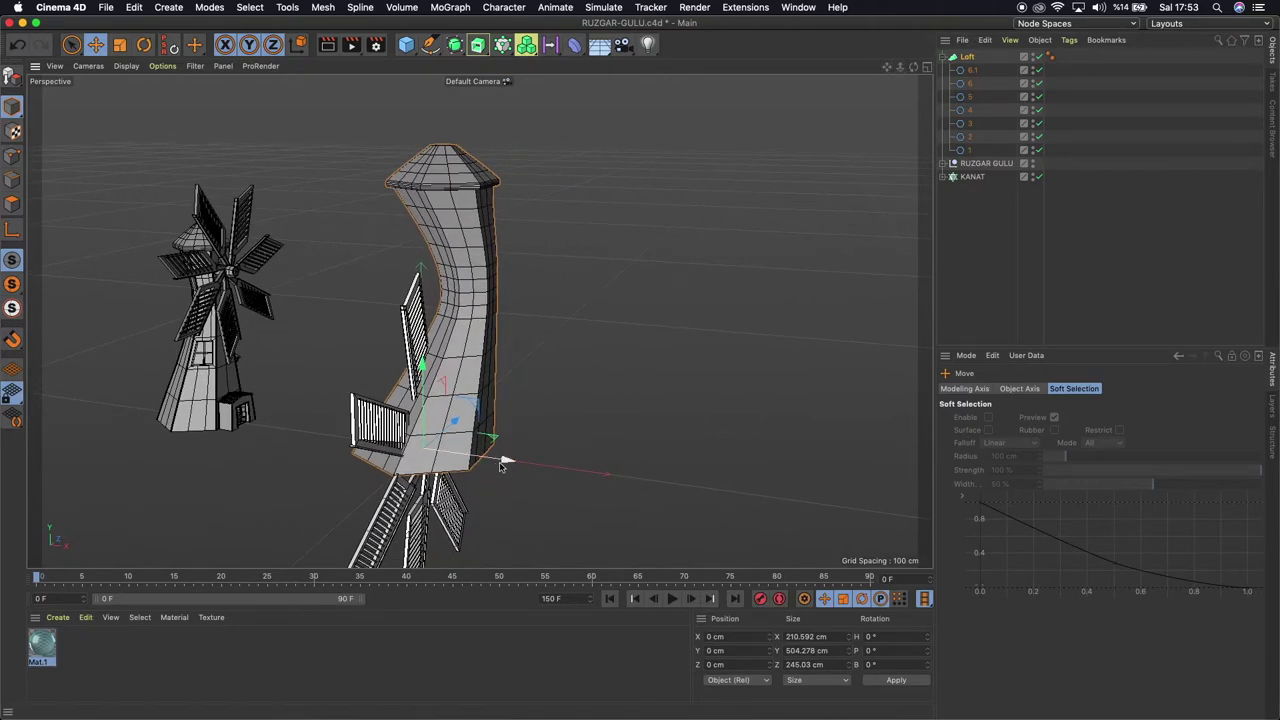
{"action": "left_click_drag", "start_coordinate": [508, 463], "coordinate": [600, 471]}
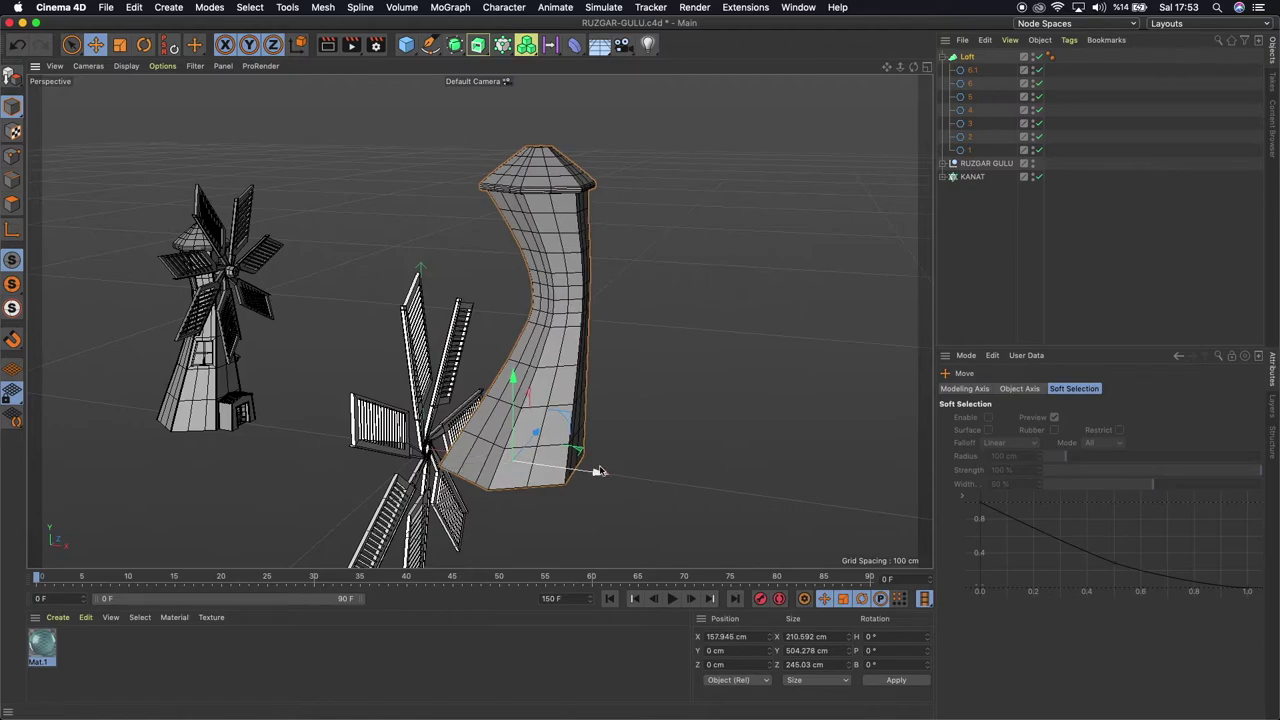
{"action": "key", "text": "ctrl+z"}
{"action": "key", "text": "ctrl+z"}
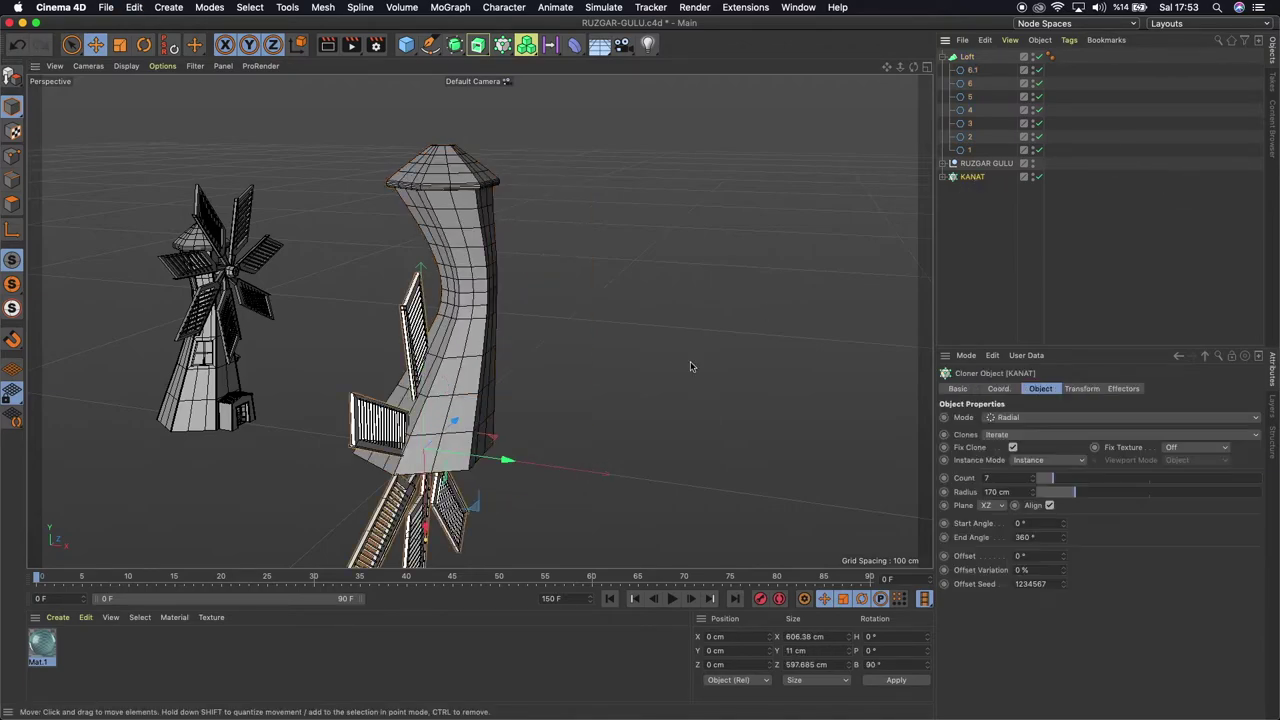
Move the KANAT blade wheel to X 124.282 cm, Y 367.123 cm, high on the tower's side
{"action": "left_click_drag", "start_coordinate": [468, 435], "coordinate": [538, 444]}
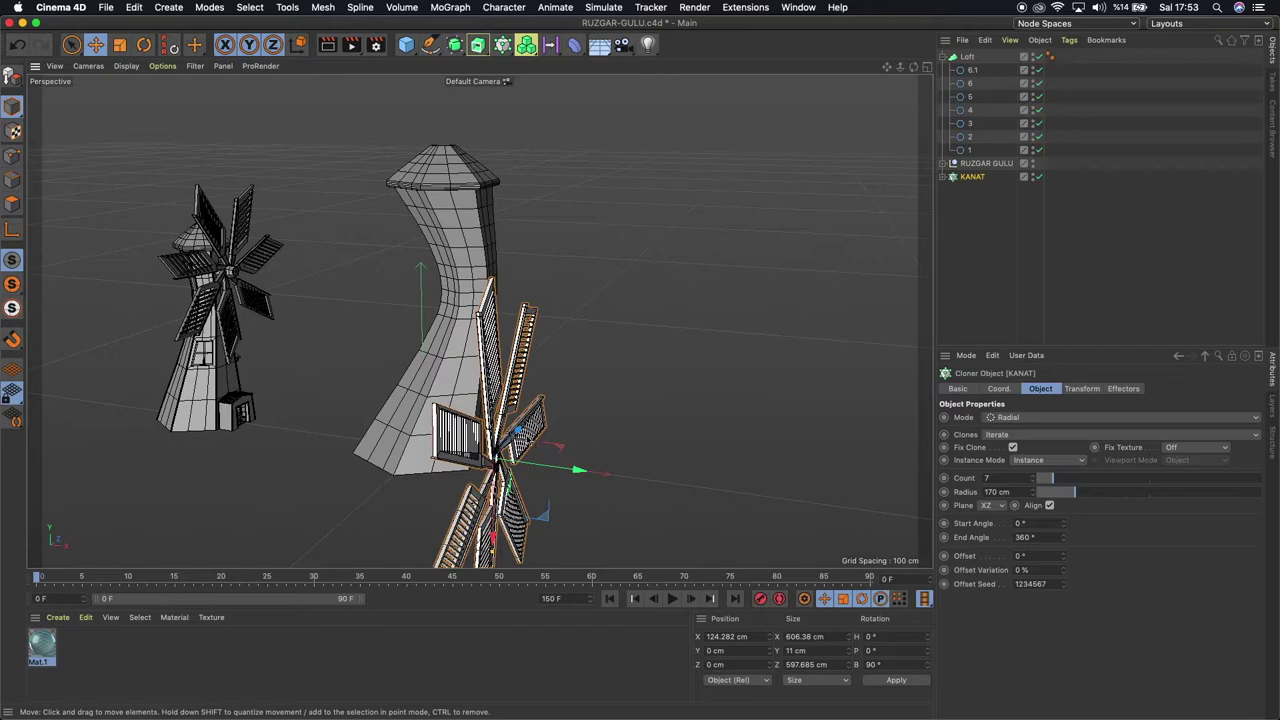
{"action": "left_click_drag", "start_coordinate": [494, 535], "coordinate": [493, 345]}
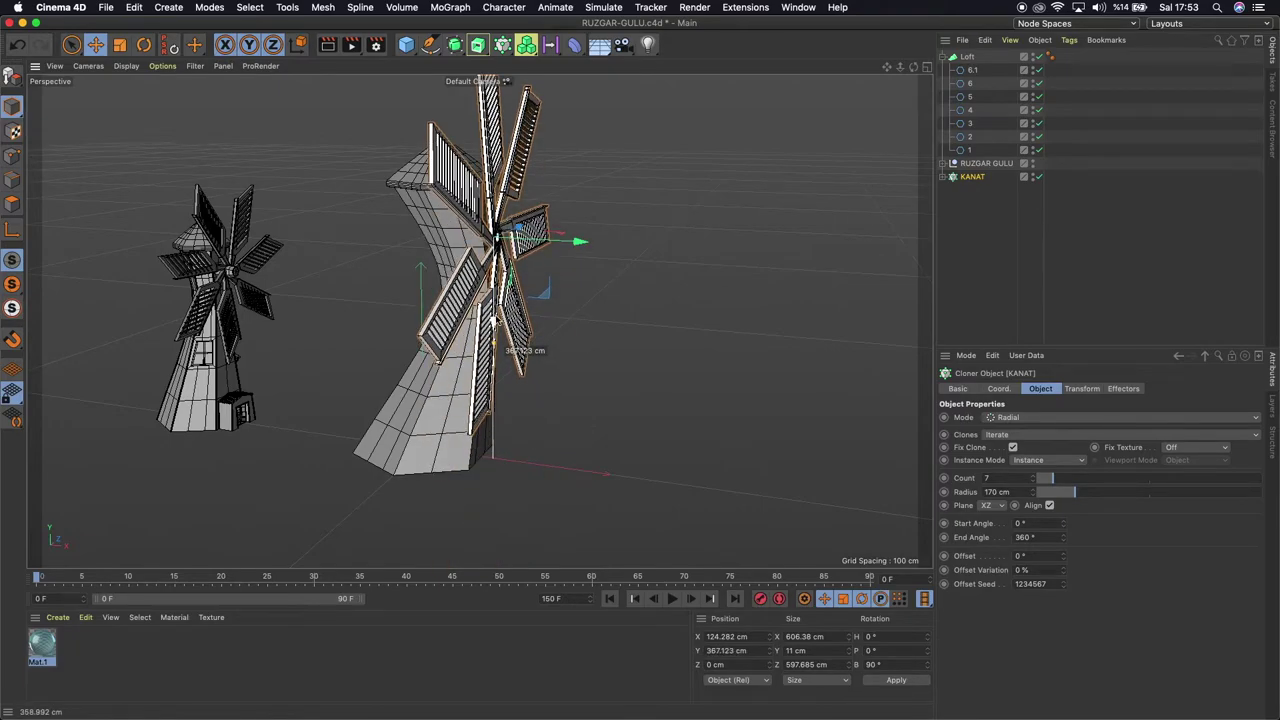
{"action": "left_click_drag", "start_coordinate": [912, 66], "coordinate": [460, 92]}
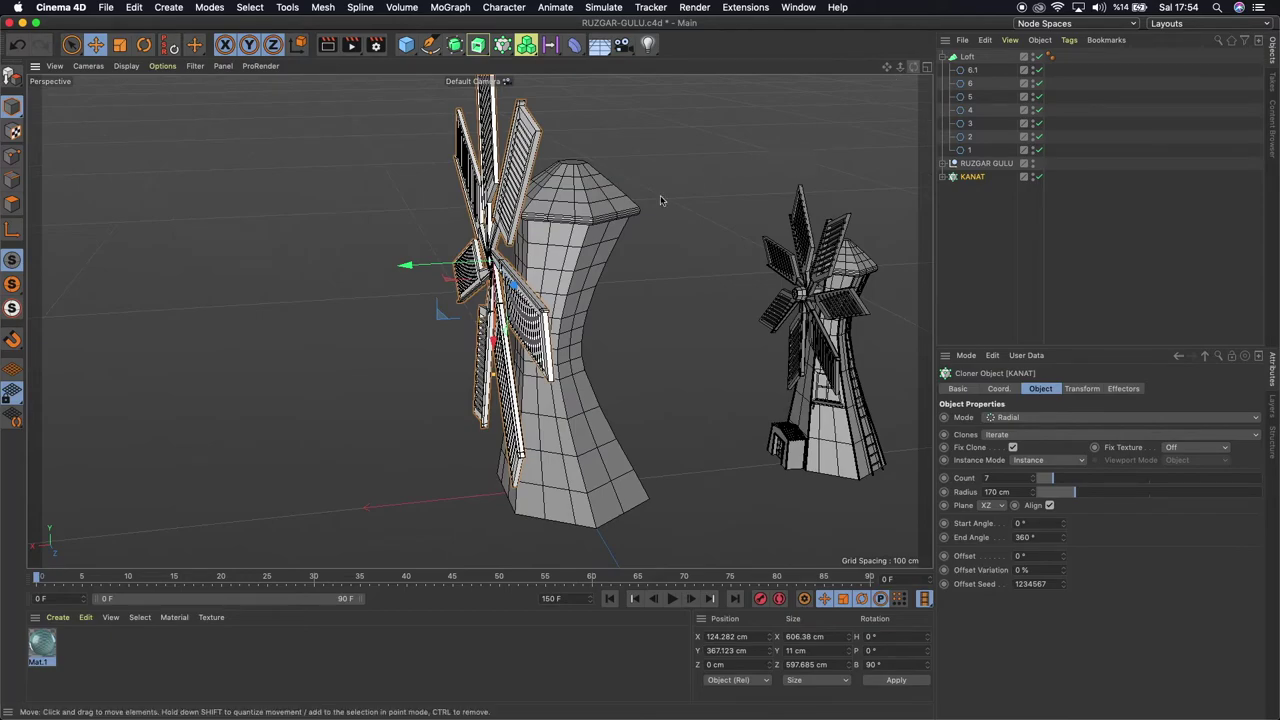
Check the blade placement in Top, Right and Front views, then return to Perspective
{"action": "key", "text": "F2"}
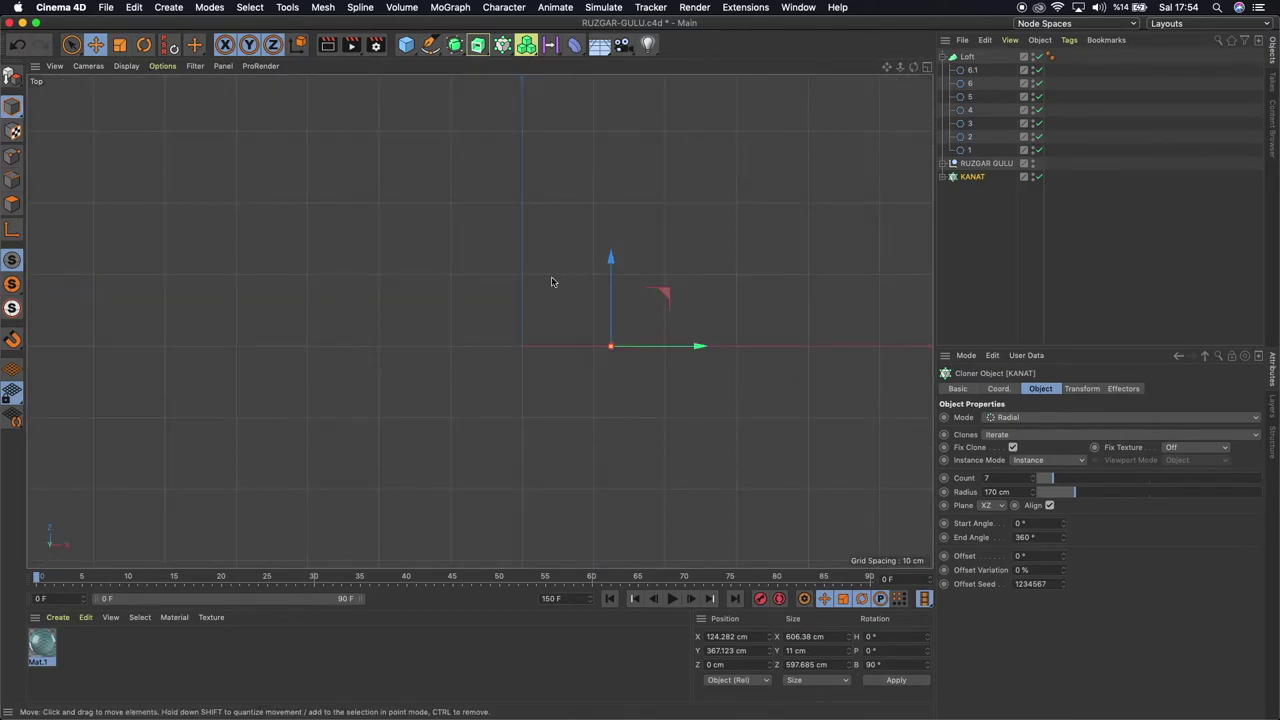
{"action": "key", "text": "F3"}
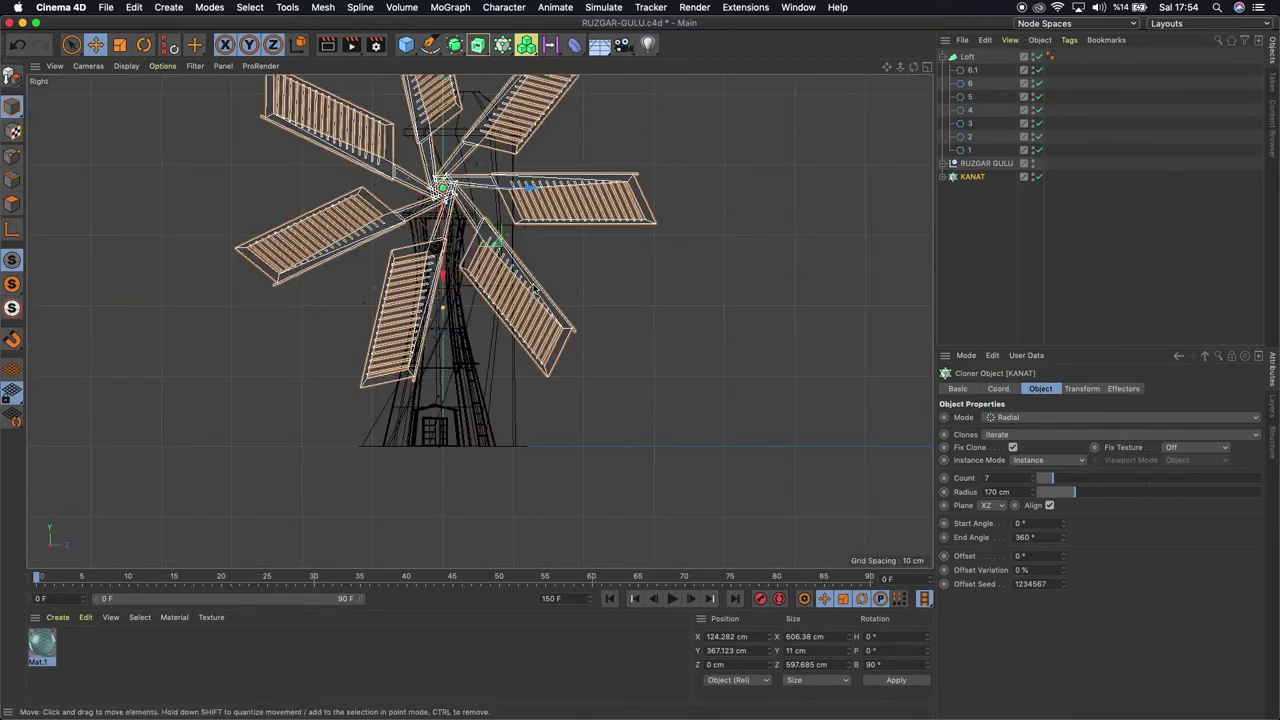
{"action": "key", "text": "F4"}
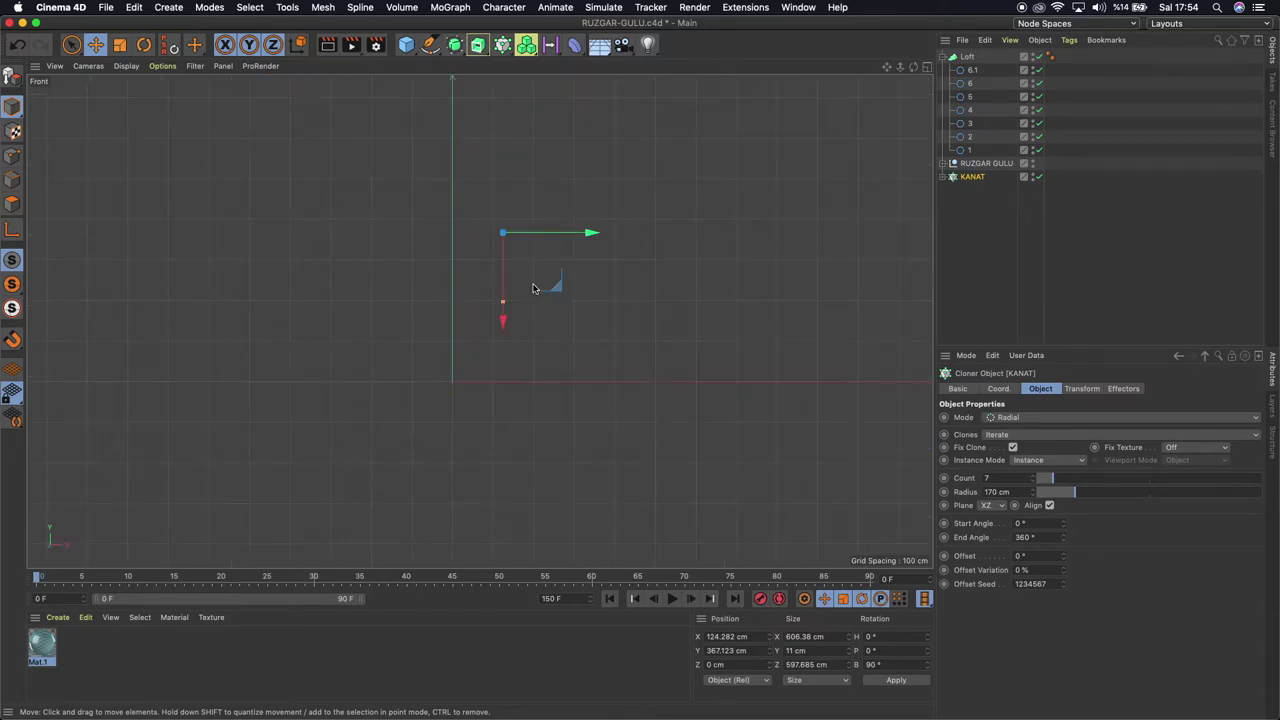
{"action": "scroll", "coordinate": [490, 285], "scroll_direction": "up", "scroll_amount": 2}
{"action": "scroll", "coordinate": [476, 255], "scroll_direction": "up", "scroll_amount": 4}
{"action": "scroll", "coordinate": [476, 255], "scroll_direction": "up", "scroll_amount": 2}
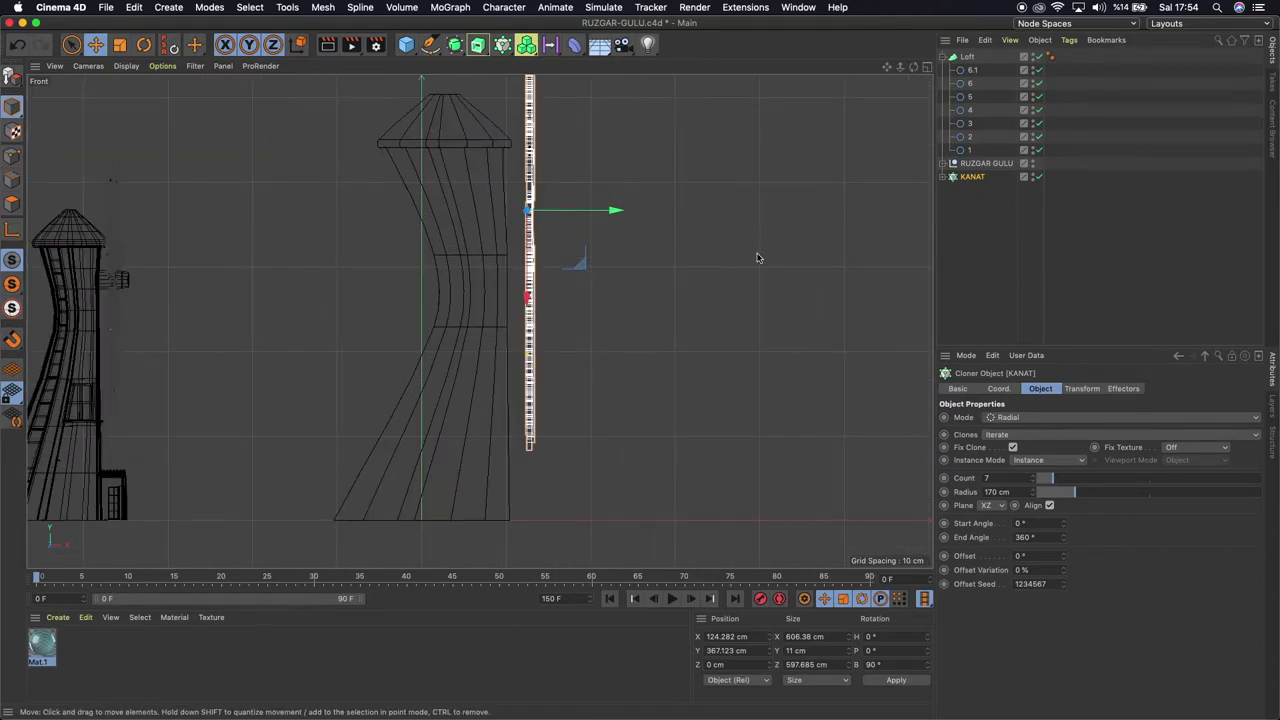
{"action": "key", "text": "F1"}
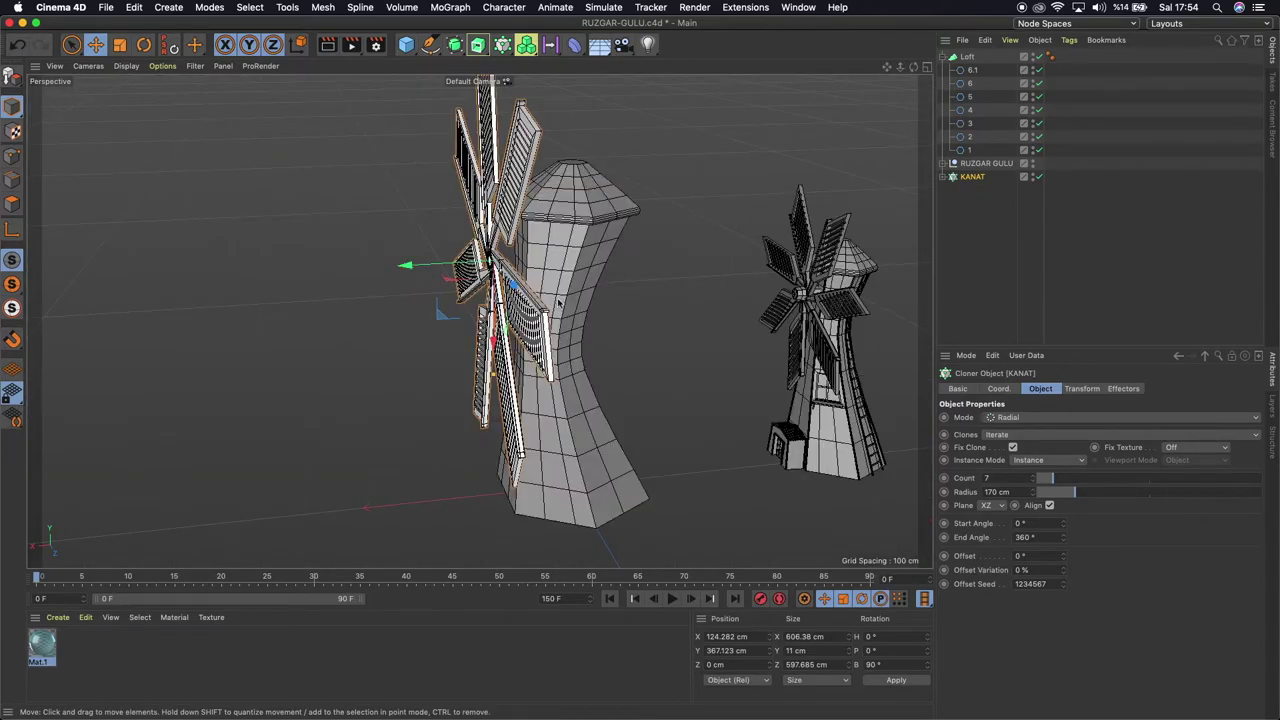
{"action": "left_click_drag", "start_coordinate": [913, 66], "coordinate": [855, 74]}
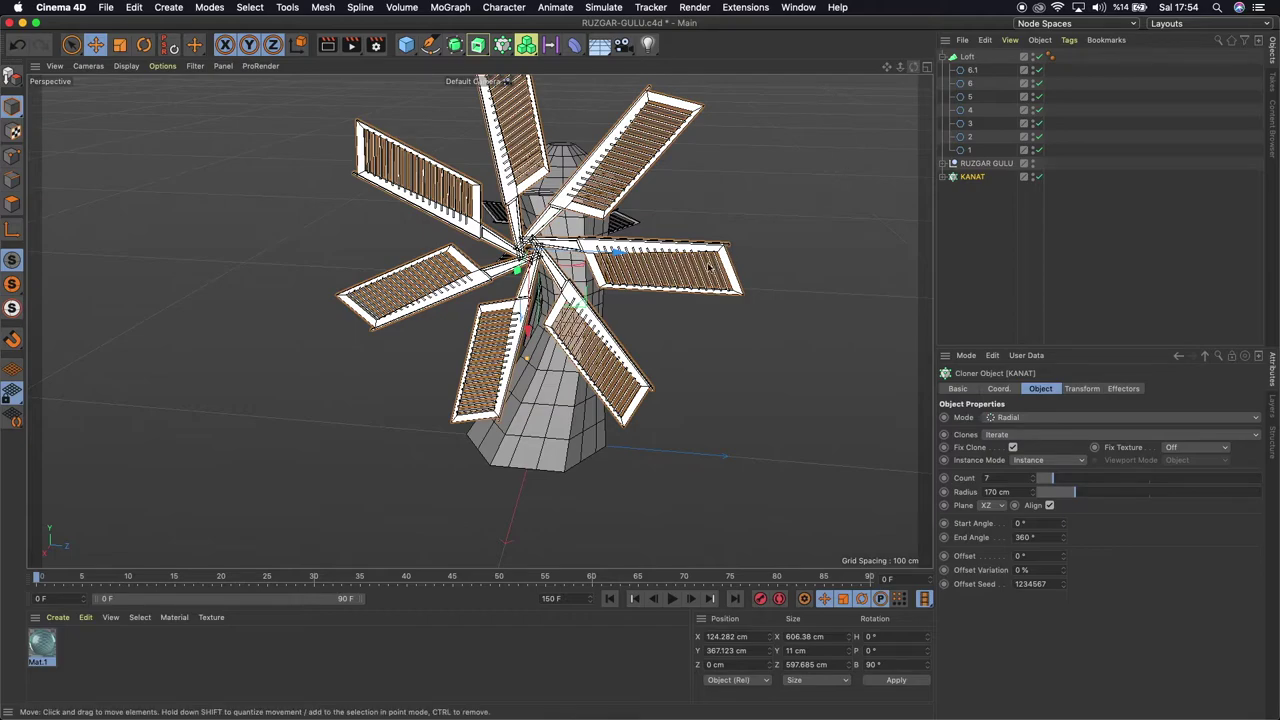
Select profile rings 6.1 through 2, hide KANAT, and shift the rings sideways along X
{"action": "left_click", "coordinate": [967, 71]}
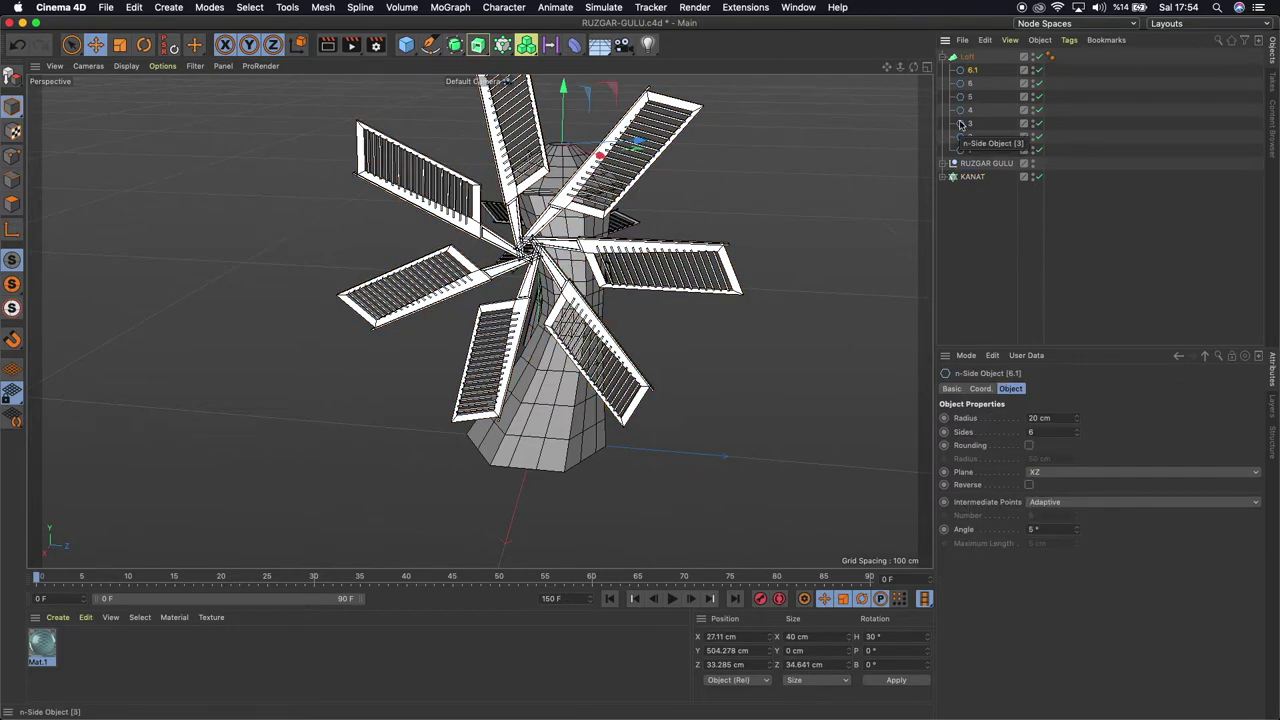
{"action": "left_click", "coordinate": [960, 124], "text": "shift"}
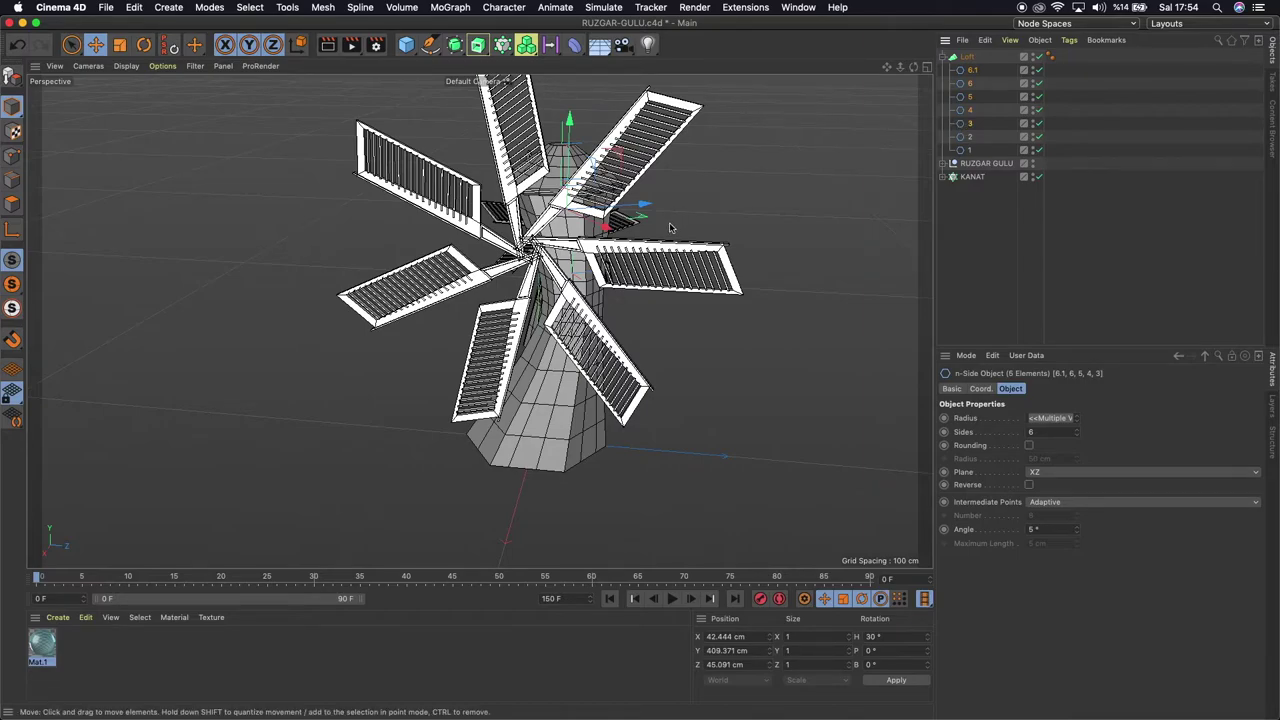
{"action": "left_click", "coordinate": [962, 139], "text": "shift"}
{"action": "left_click_drag", "start_coordinate": [643, 232], "coordinate": [615, 233]}
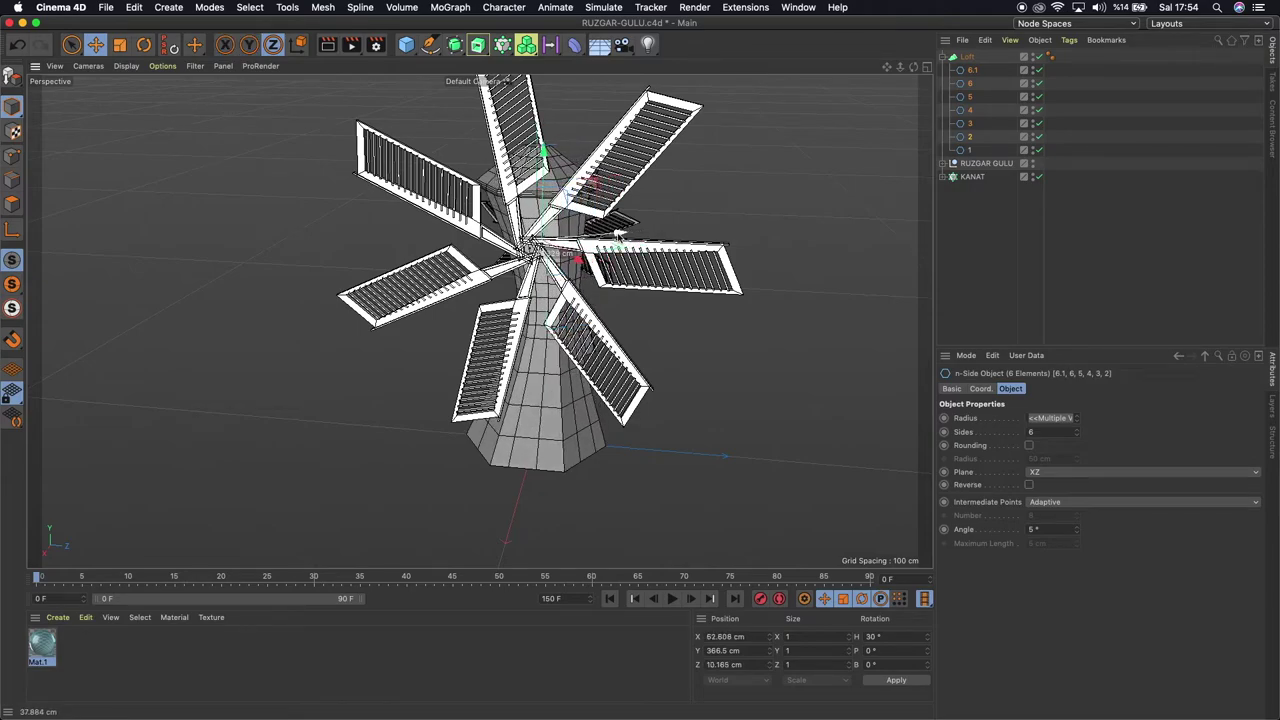
{"action": "left_click", "coordinate": [1034, 175]}
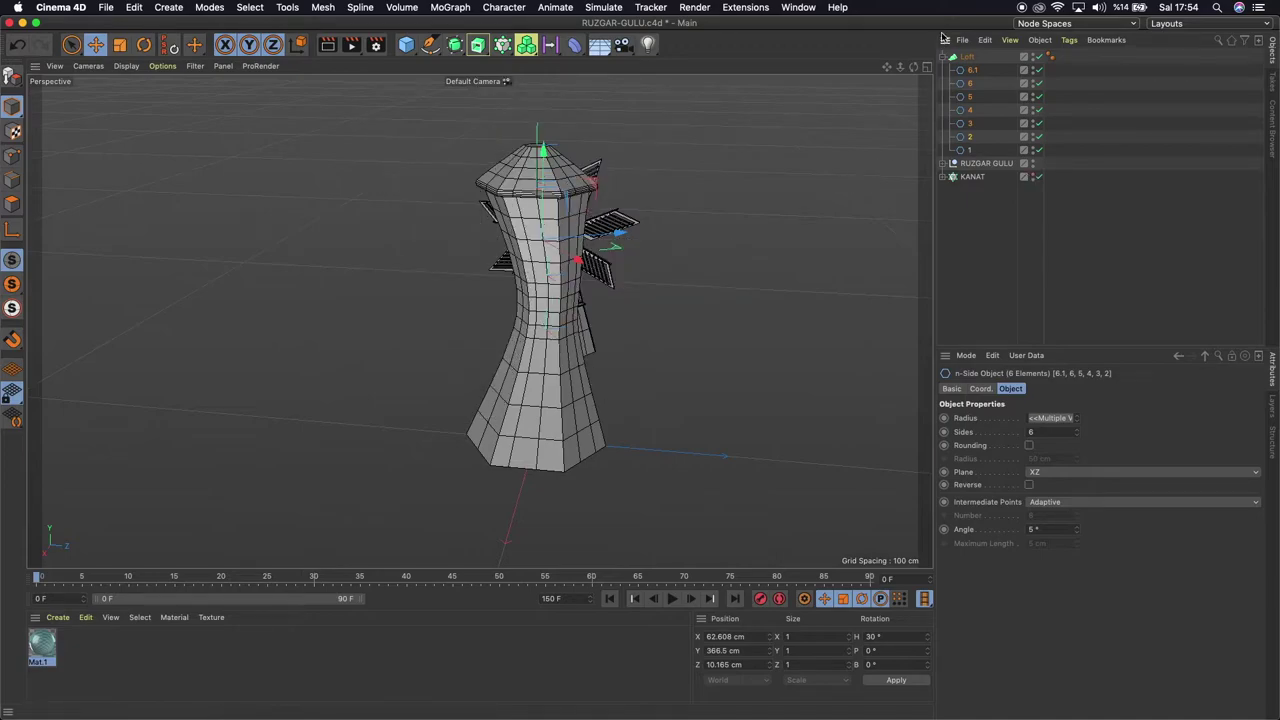
{"action": "left_click_drag", "start_coordinate": [908, 68], "coordinate": [811, 162]}
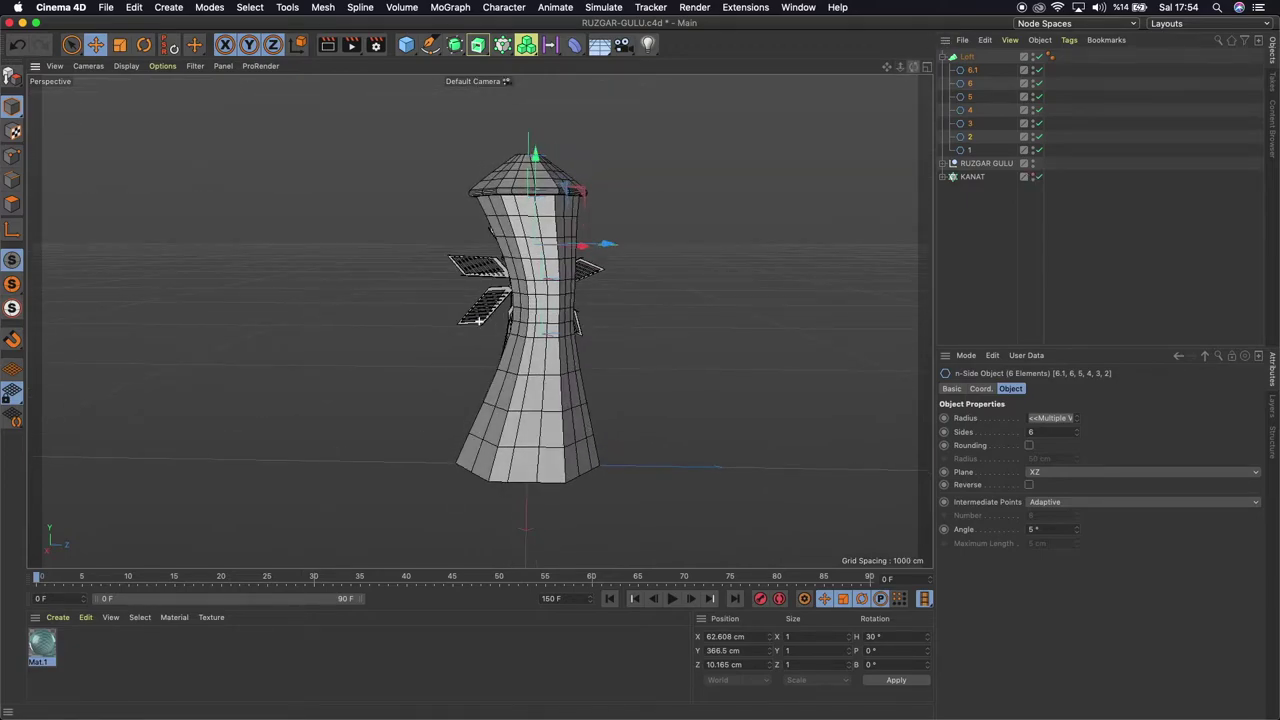
{"action": "left_click_drag", "start_coordinate": [610, 247], "coordinate": [597, 247]}
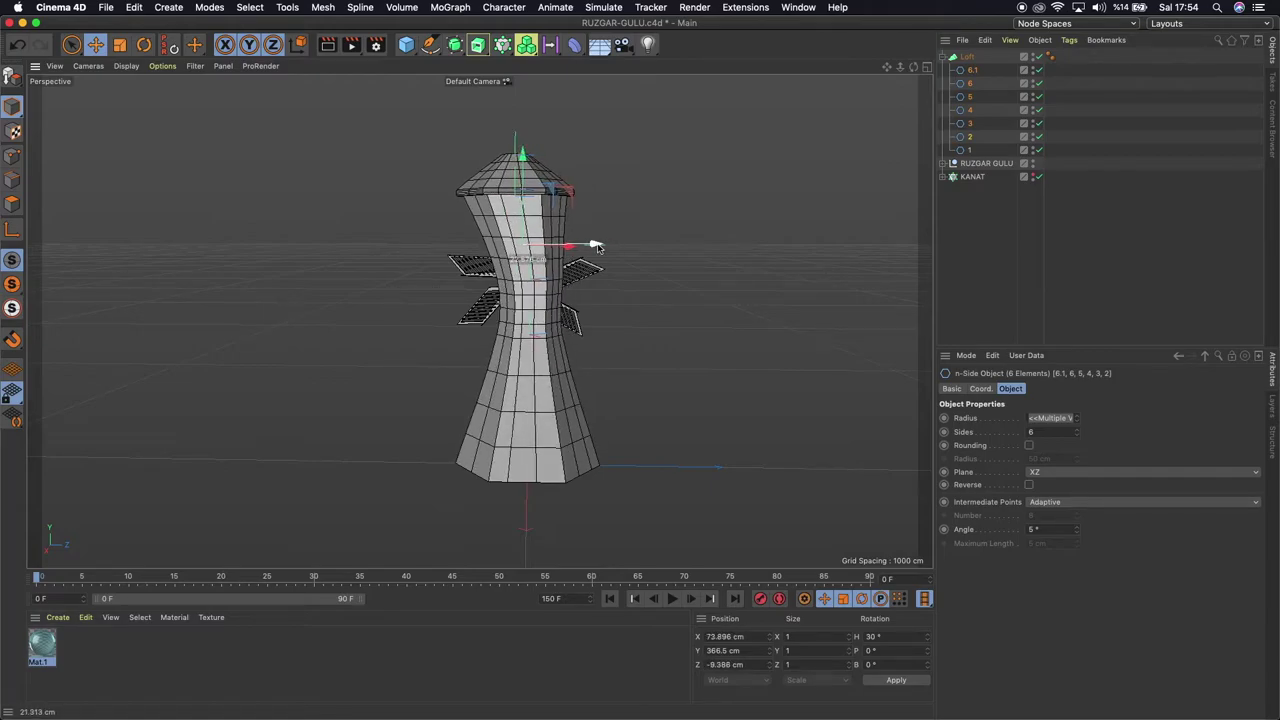
{"action": "left_click_drag", "start_coordinate": [597, 247], "coordinate": [594, 245]}
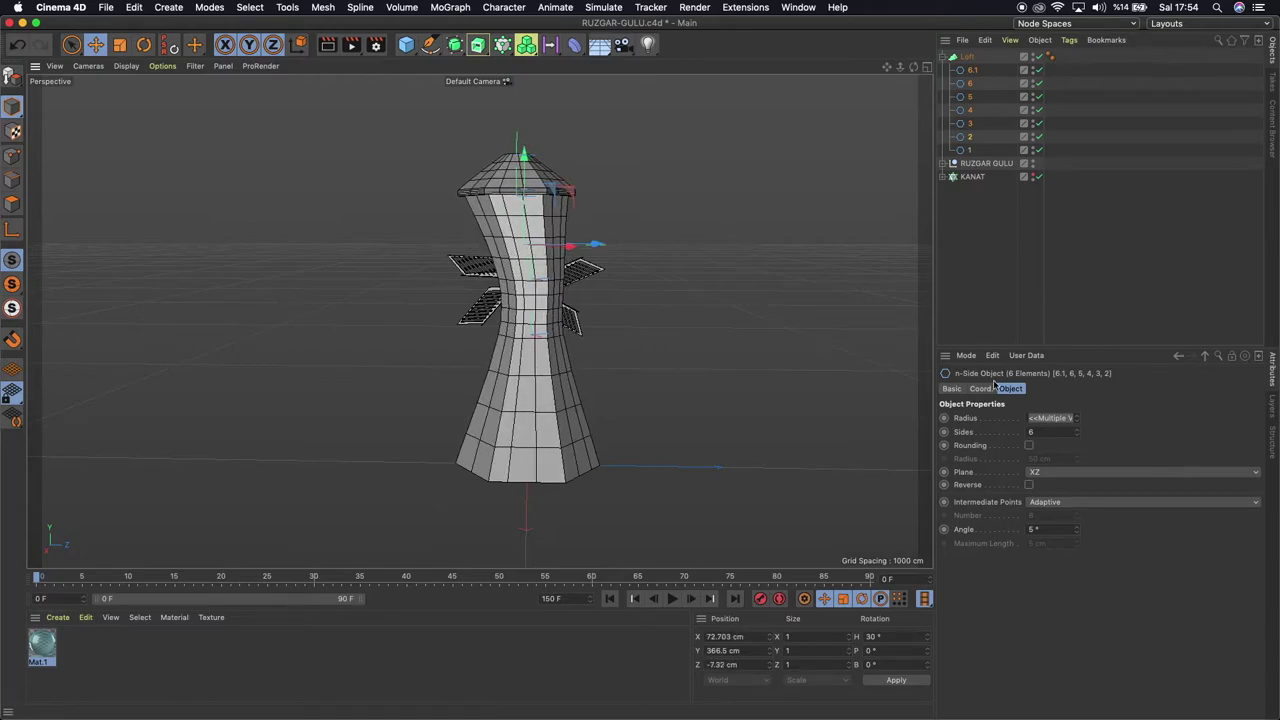
Shift profile ring 3 on its own to bend the tower
{"action": "left_click", "coordinate": [968, 137]}
{"action": "left_click", "coordinate": [967, 124]}
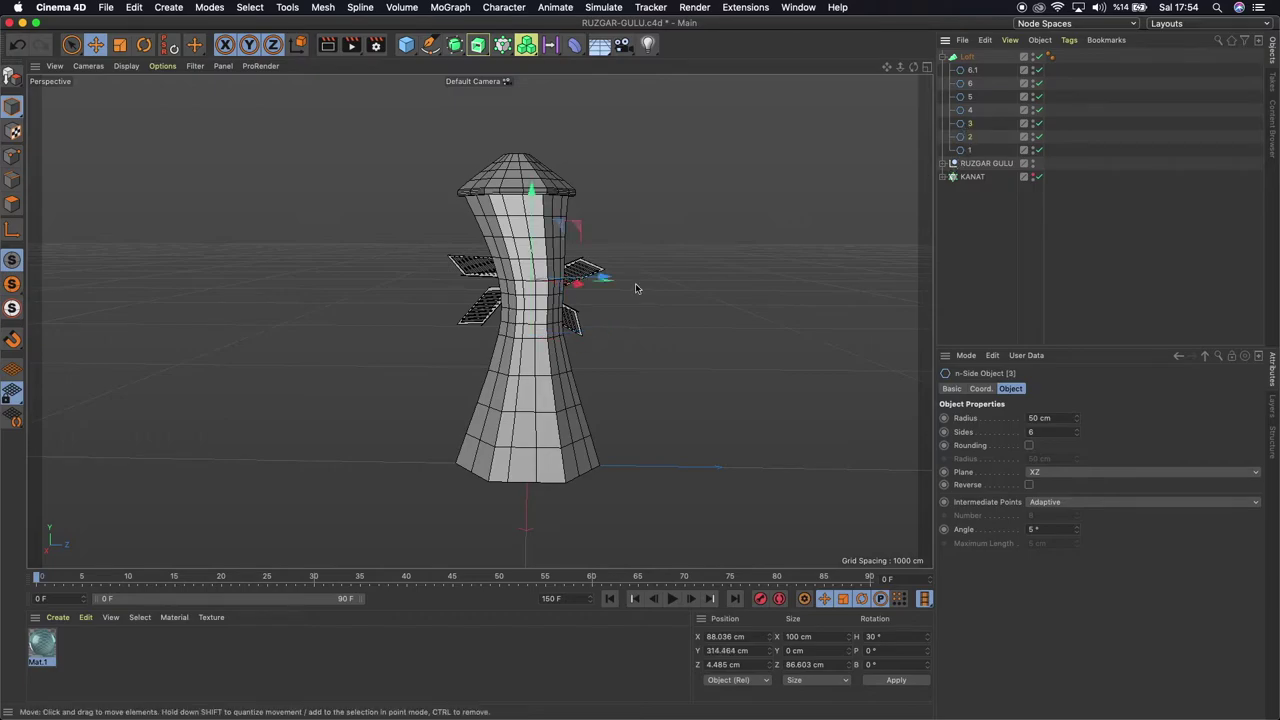
{"action": "left_click_drag", "start_coordinate": [612, 281], "coordinate": [604, 285]}
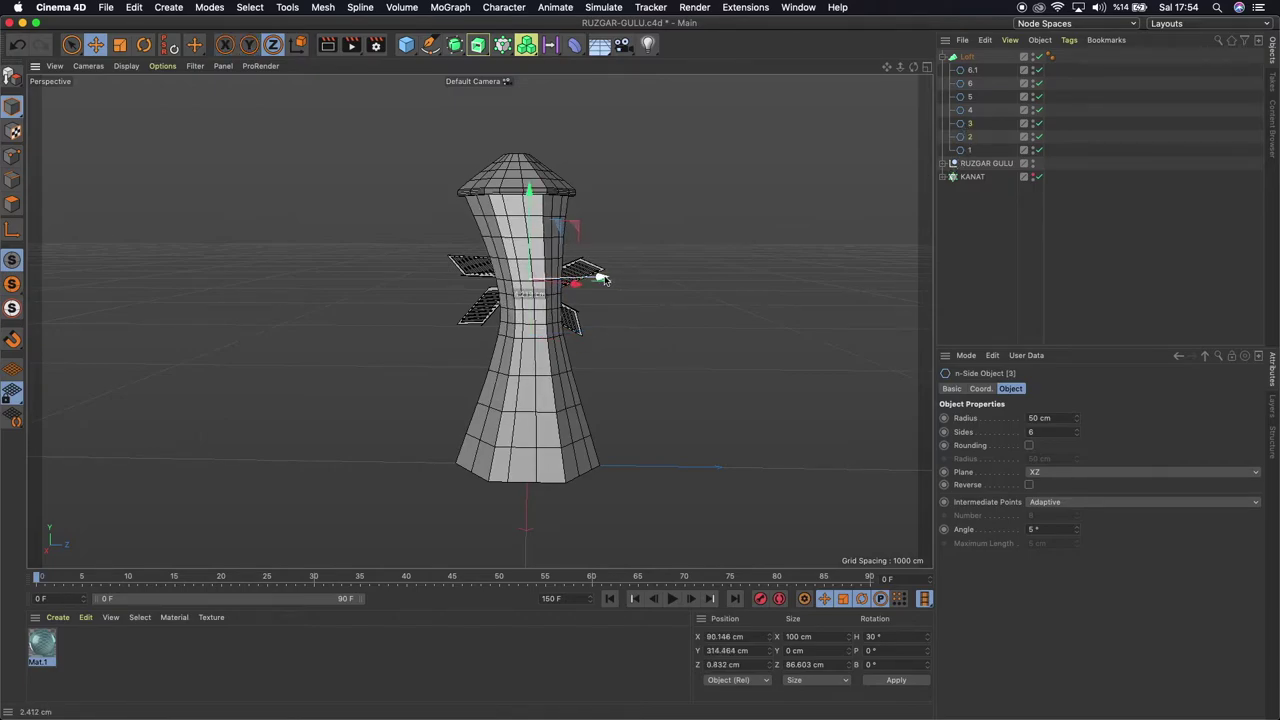
Slide the upper rings 4, 5, 6 and 6.1 sideways to X 52.308 cm, Z -10.359 cm
{"action": "left_click", "coordinate": [966, 110]}
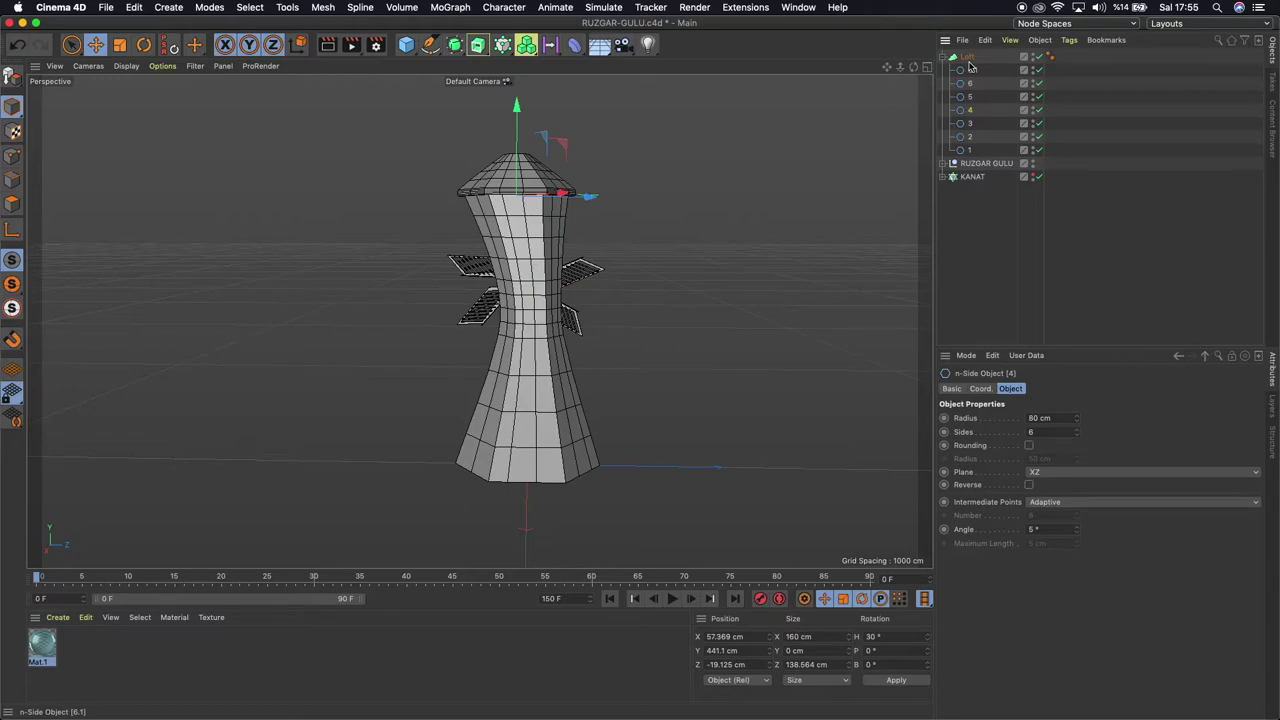
{"action": "left_click", "coordinate": [968, 70], "text": "shift"}
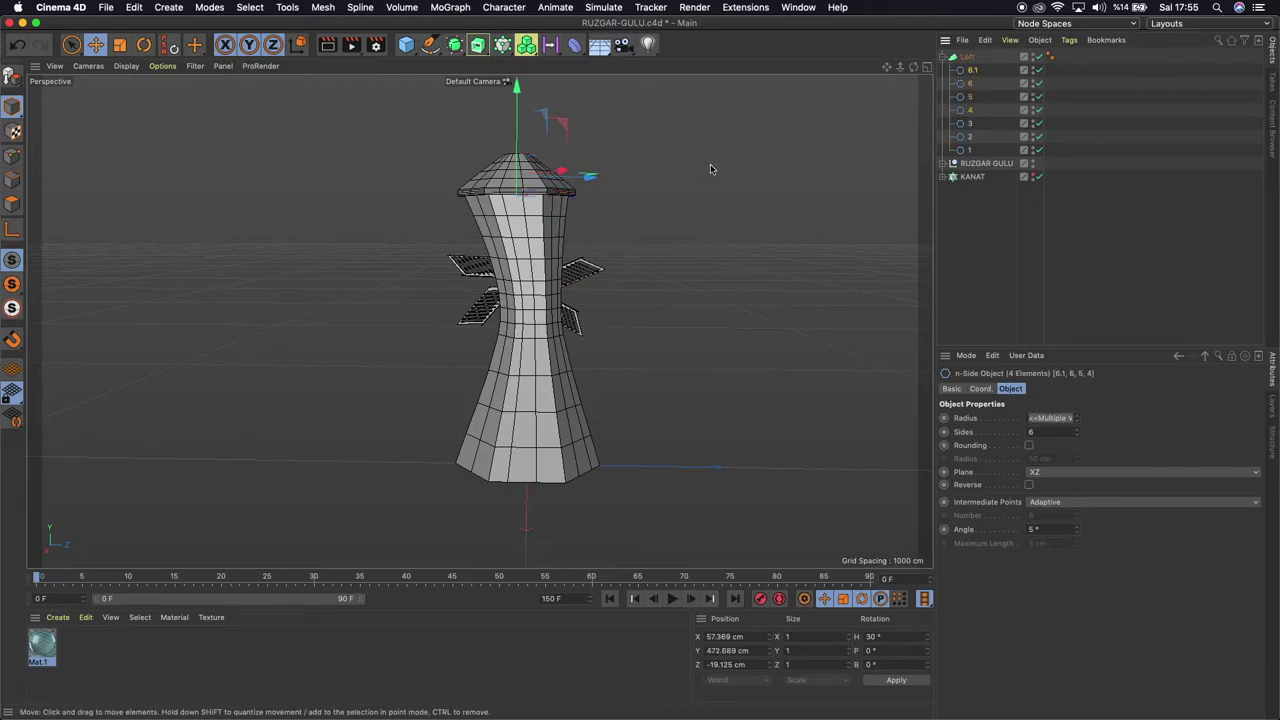
{"action": "left_click_drag", "start_coordinate": [589, 177], "coordinate": [595, 180]}
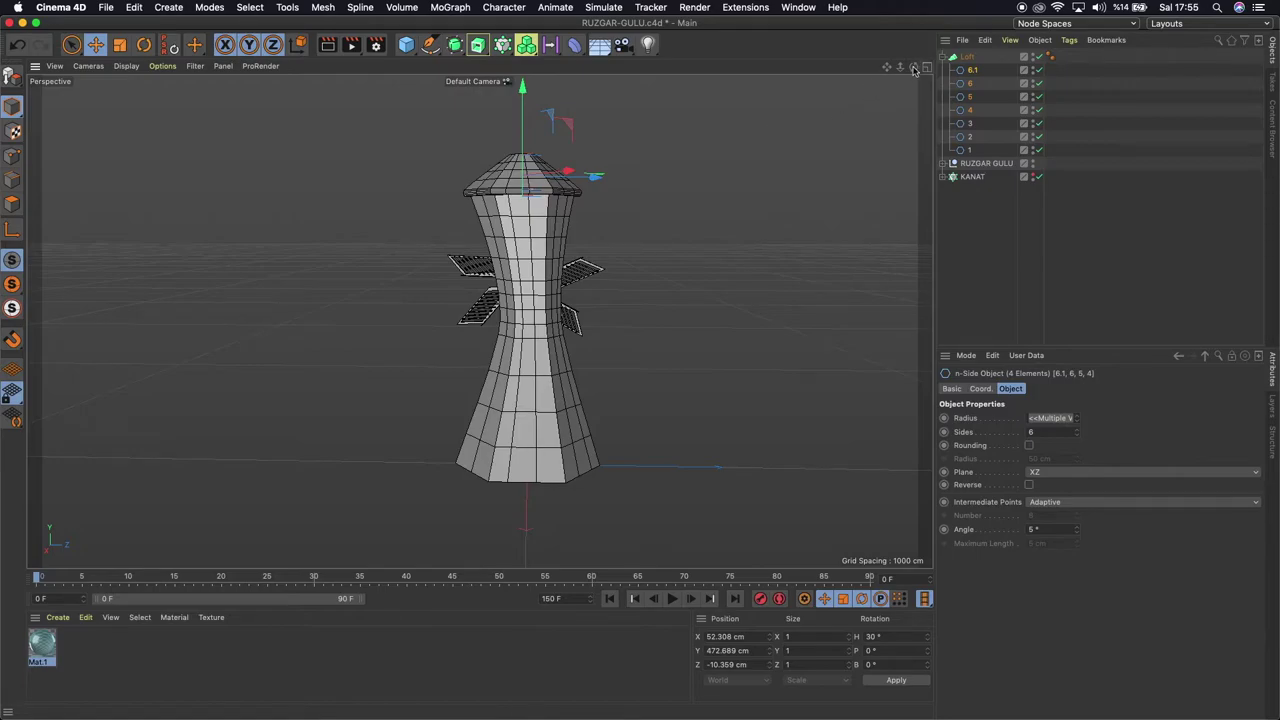
Make the KANAT blade cloner visible again beside the reference windmill
{"action": "left_click_drag", "start_coordinate": [913, 67], "coordinate": [870, 72]}
{"action": "left_click_drag", "start_coordinate": [480, 322], "coordinate": [786, 258]}
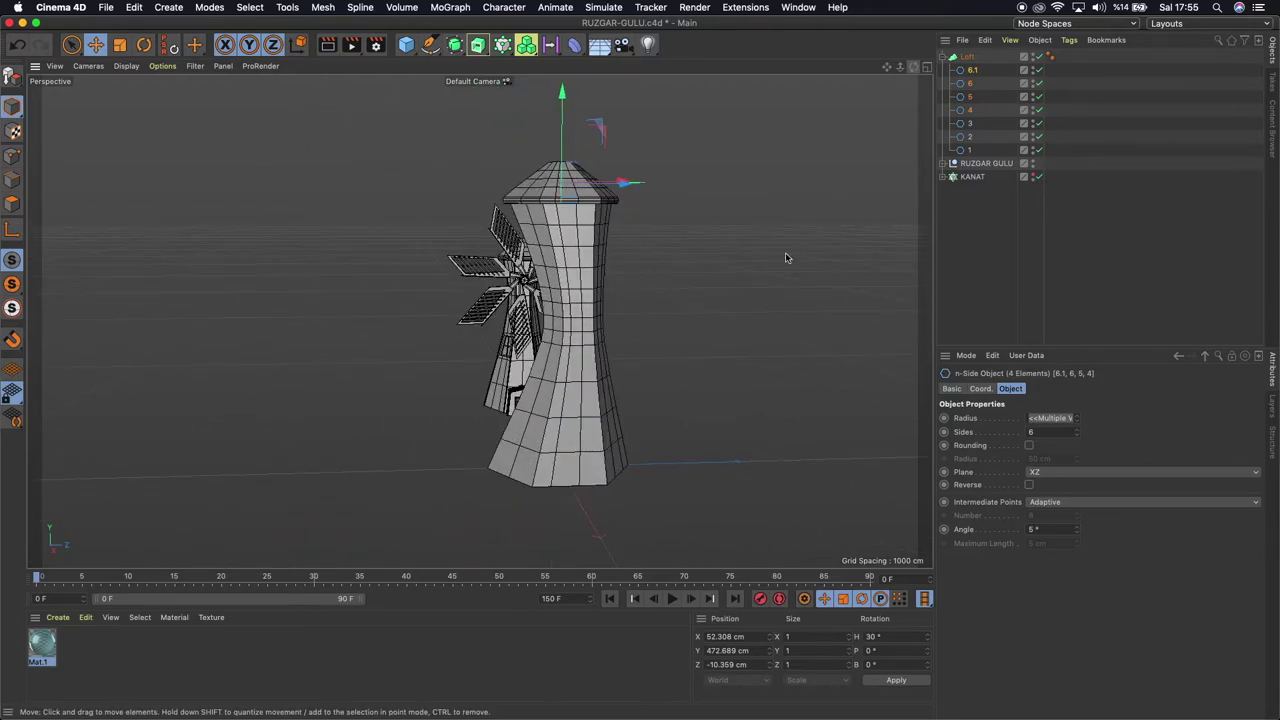
{"action": "left_click", "coordinate": [1033, 176]}
Compare the curved tower with the reference windmill in Right, Top and Perspective views
{"action": "mouse_move", "coordinate": [913, 66]}
{"action": "left_mouse_down"}
{"action": "mouse_move", "coordinate": [960, 90]}
{"action": "mouse_move", "coordinate": [914, 67]}
{"action": "mouse_move", "coordinate": [905, 112]}
{"action": "left_mouse_up"}
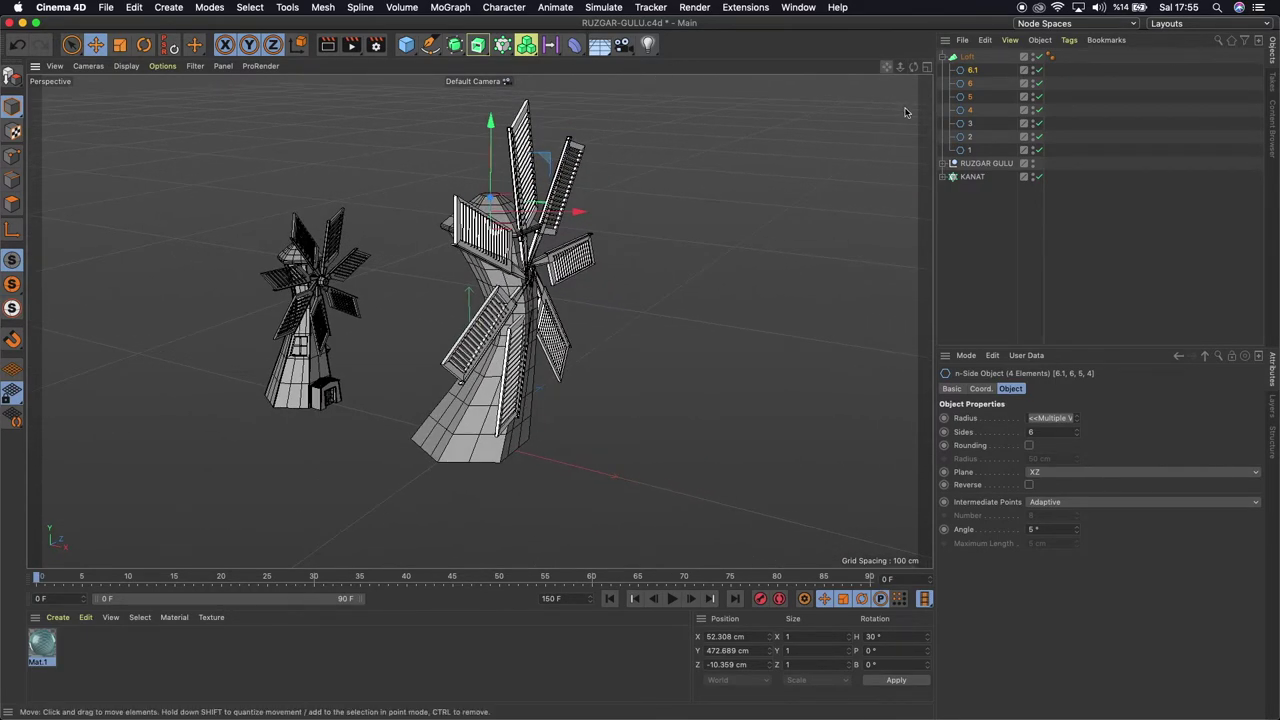
{"action": "key", "text": "F3"}
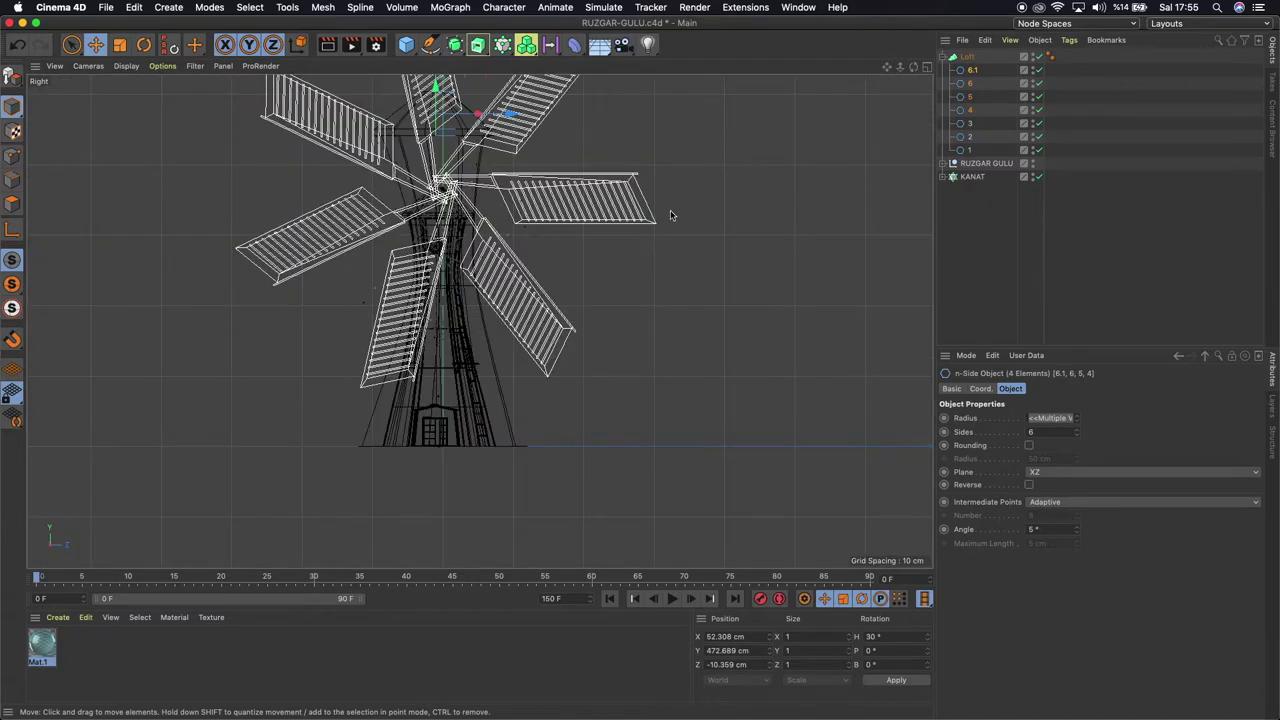
{"action": "scroll", "coordinate": [613, 255], "scroll_direction": "down", "scroll_amount": 3}
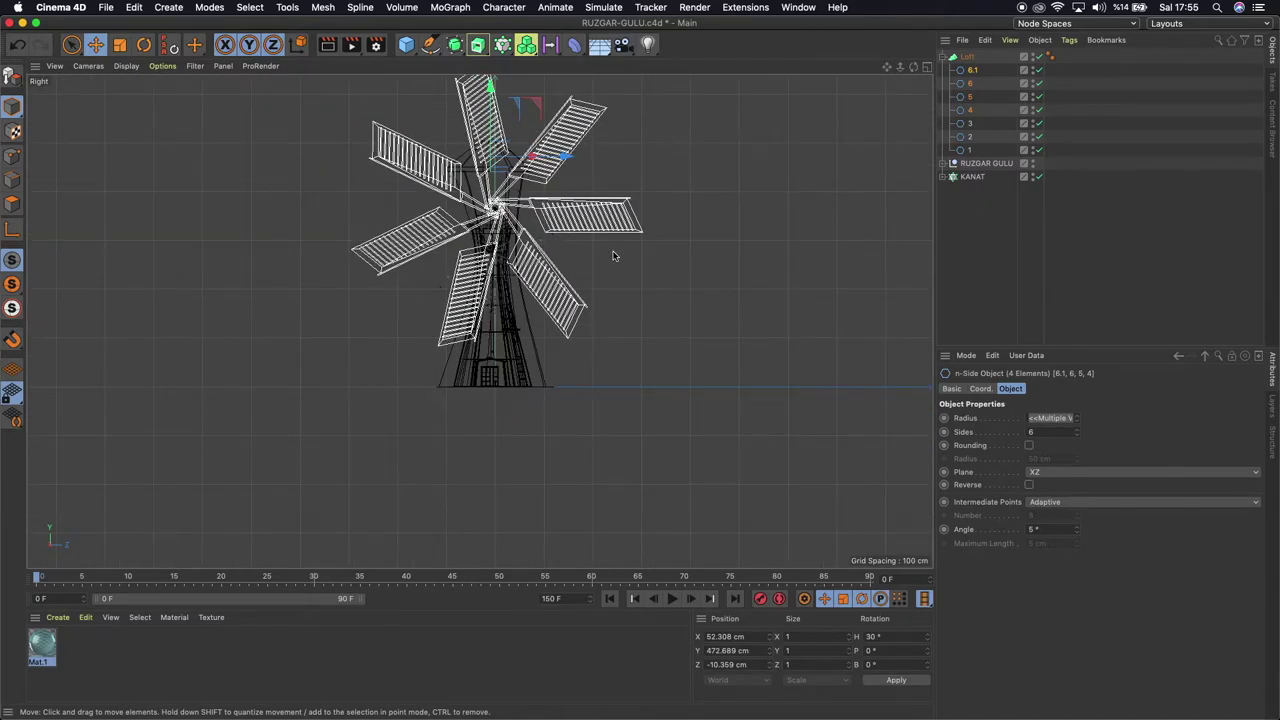
{"action": "key", "text": "F2"}
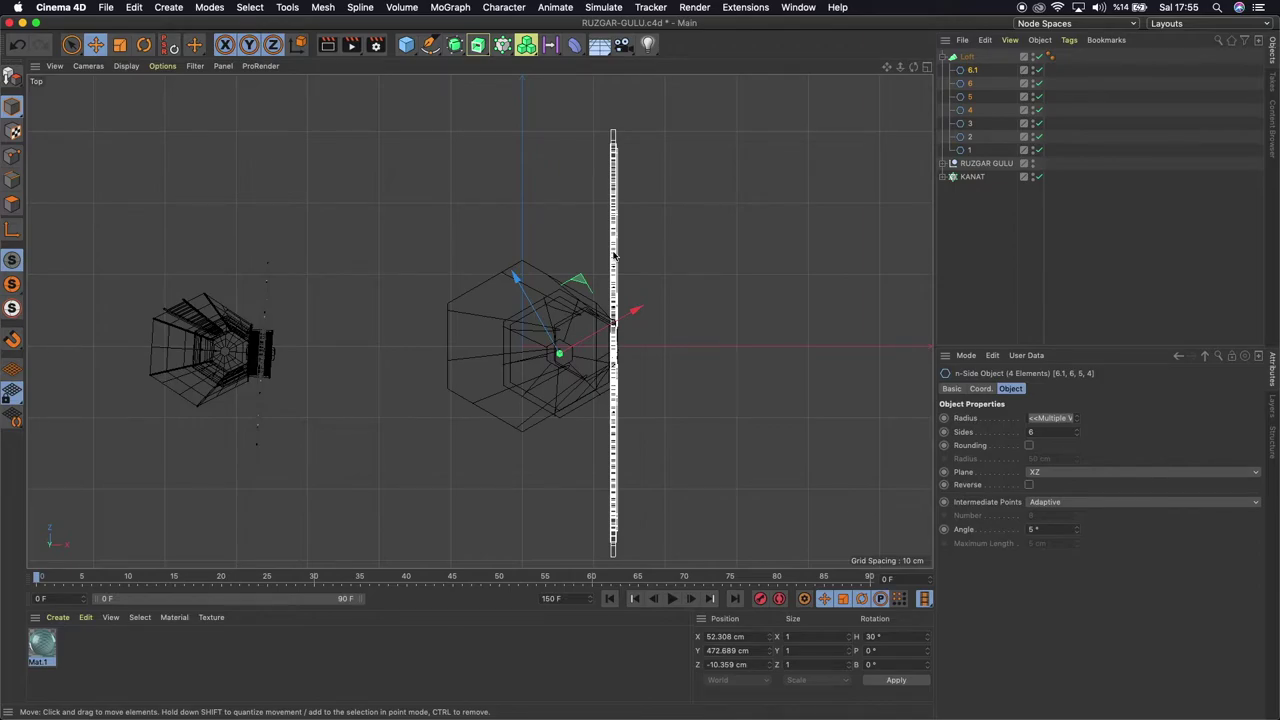
{"action": "key", "text": "F1"}
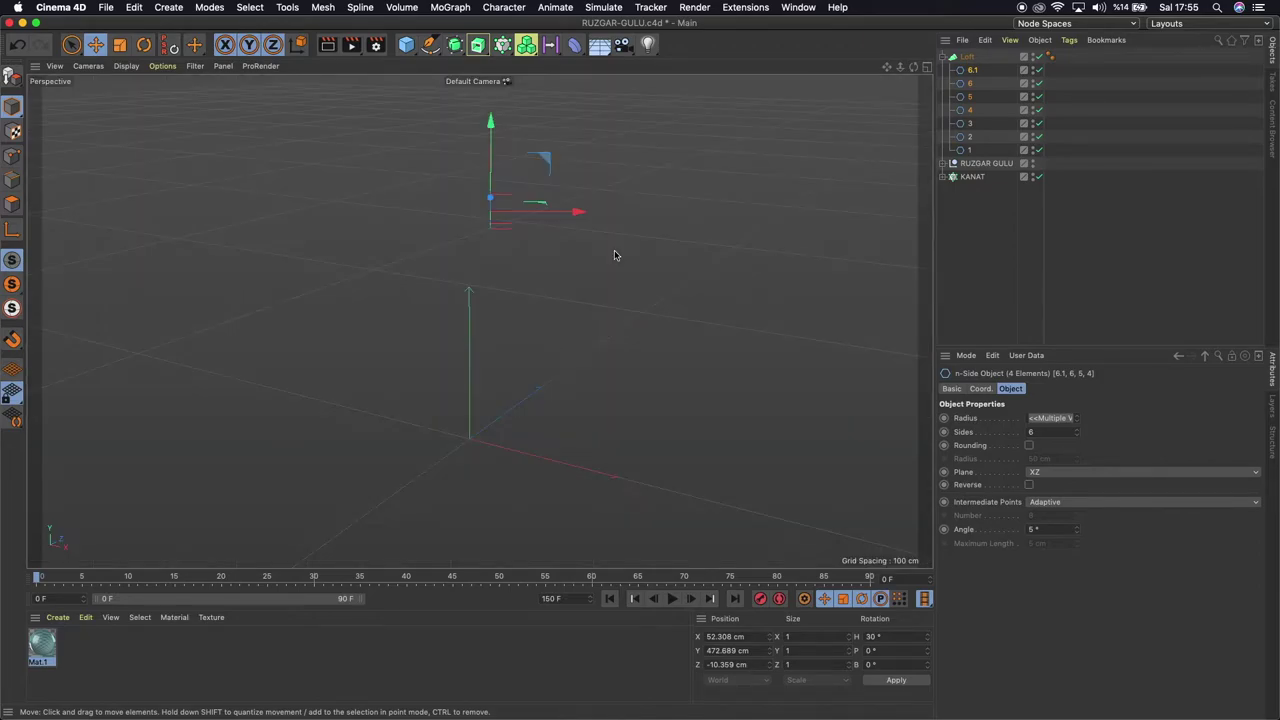
{"action": "mouse_move", "coordinate": [913, 66]}
{"action": "left_mouse_down"}
{"action": "mouse_move", "coordinate": [479, 321]}
{"action": "mouse_move", "coordinate": [917, 70]}
{"action": "left_mouse_up"}
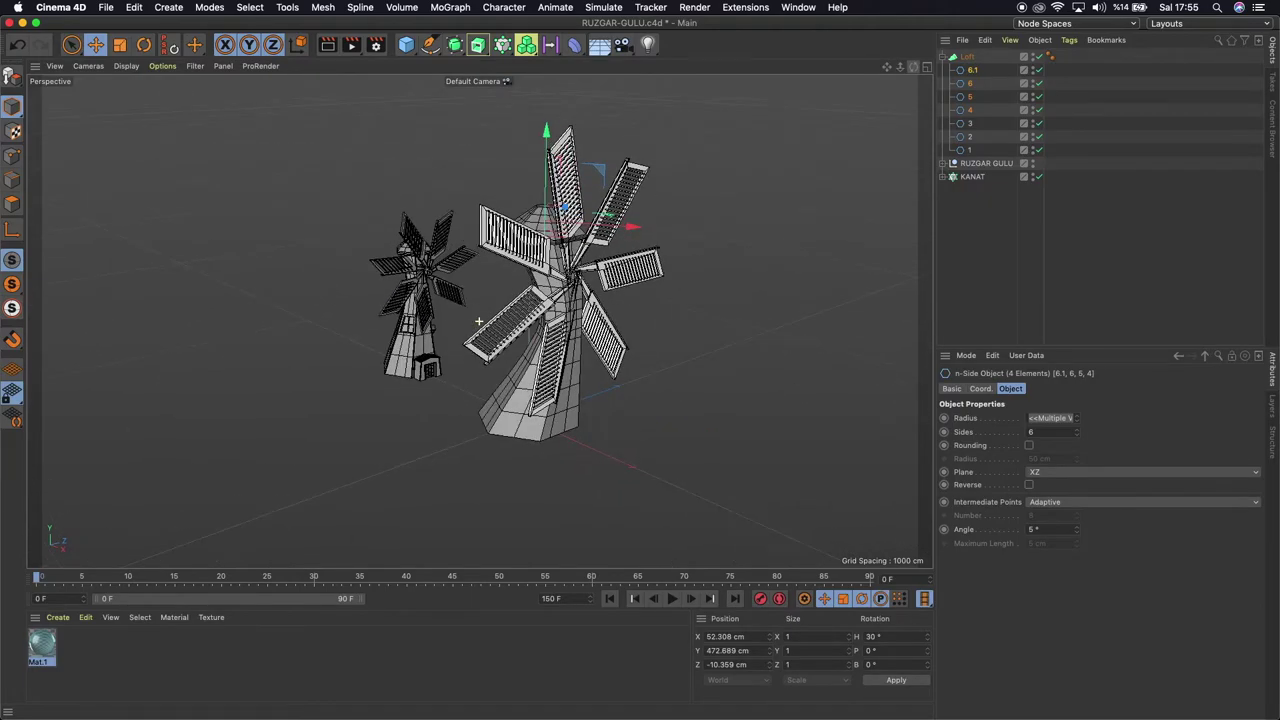
{"action": "scroll", "coordinate": [428, 292], "scroll_direction": "up", "scroll_amount": 2}
{"action": "scroll", "coordinate": [428, 285], "scroll_direction": "up", "scroll_amount": 2}
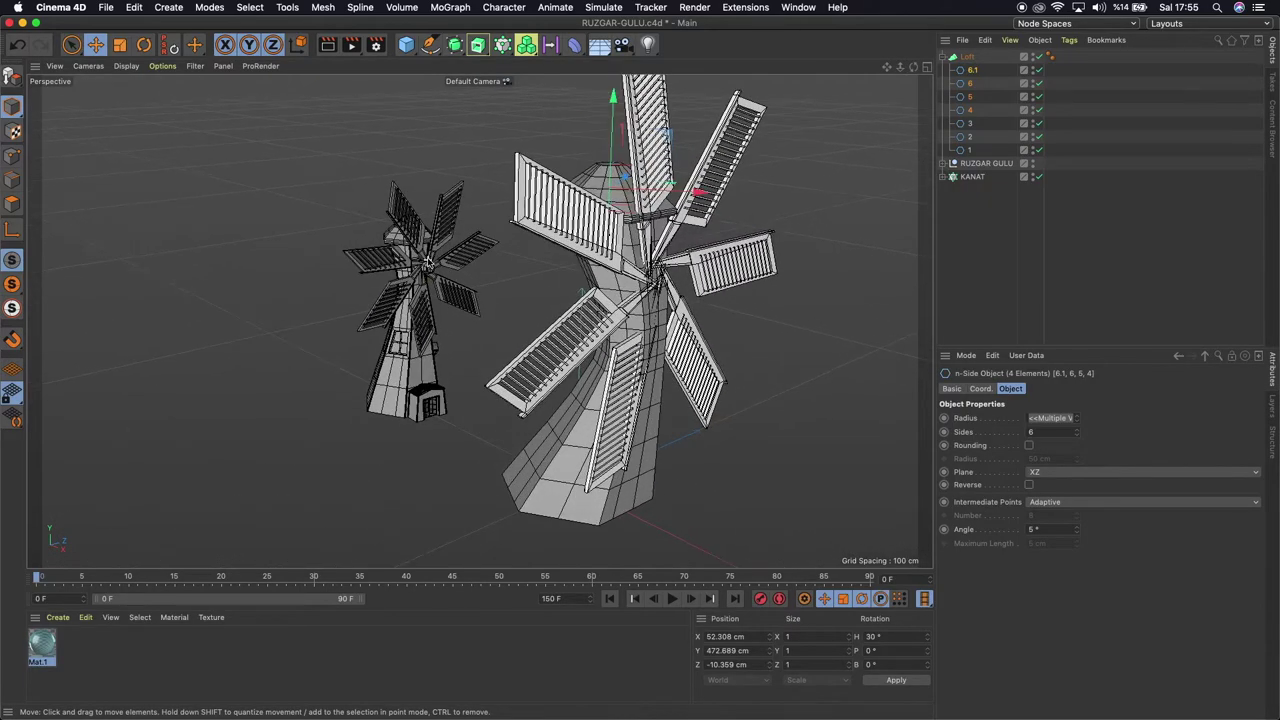
{"action": "scroll", "coordinate": [428, 275], "scroll_direction": "up", "scroll_amount": 3}
{"action": "scroll", "coordinate": [428, 265], "scroll_direction": "up", "scroll_amount": 3}
{"action": "scroll", "coordinate": [428, 262], "scroll_direction": "up", "scroll_amount": 3}
{"action": "scroll", "coordinate": [426, 268], "scroll_direction": "up", "scroll_amount": 2}
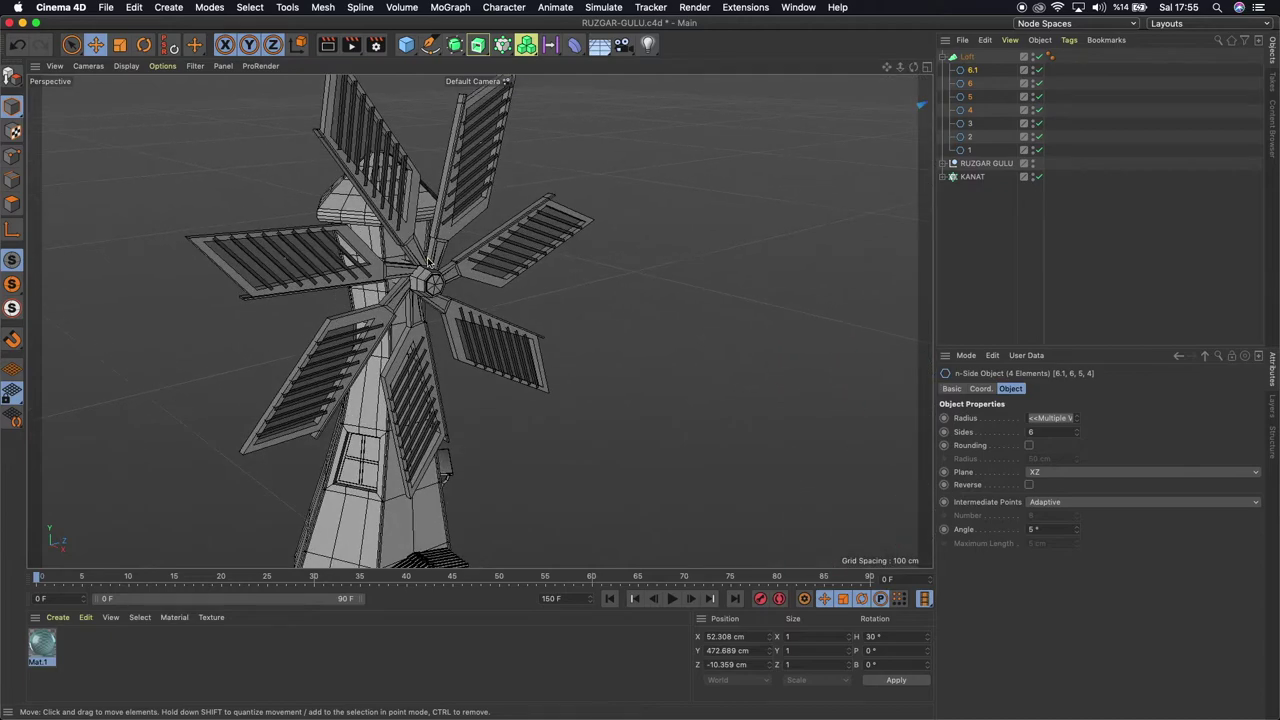
{"action": "scroll", "coordinate": [424, 276], "scroll_direction": "up", "scroll_amount": 3}
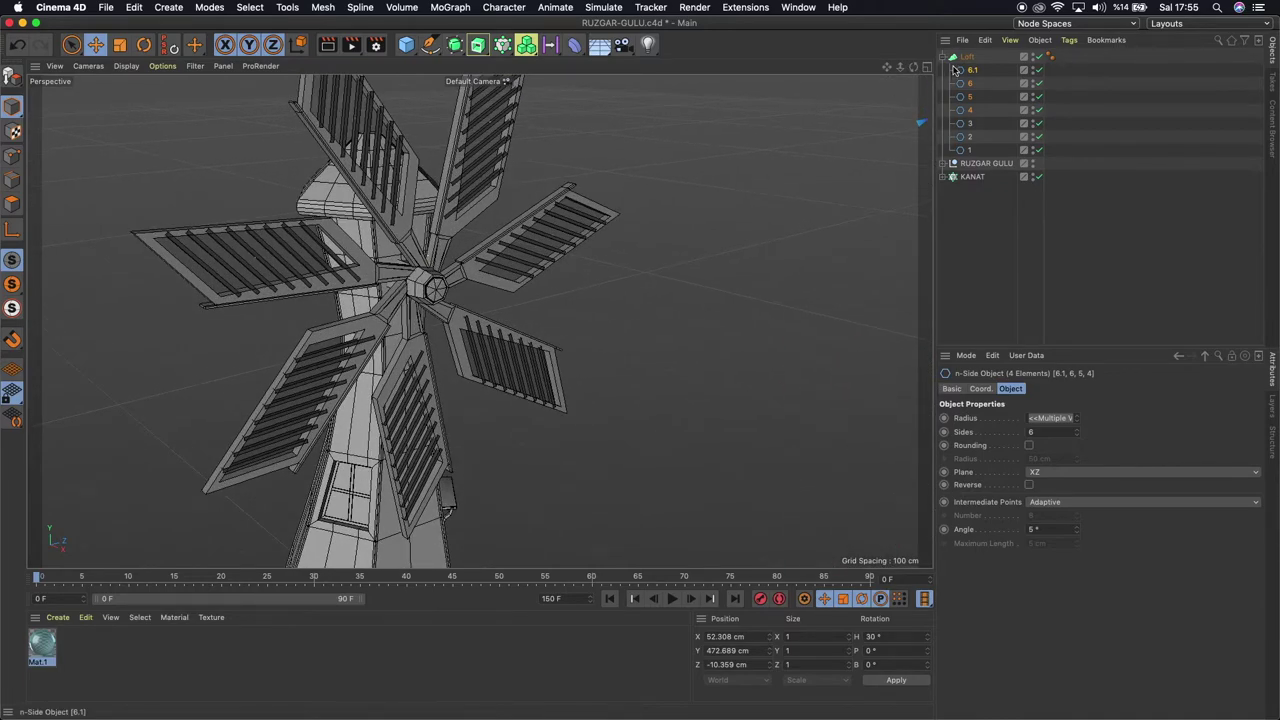
{"action": "left_click_drag", "start_coordinate": [920, 122], "coordinate": [479, 321]}
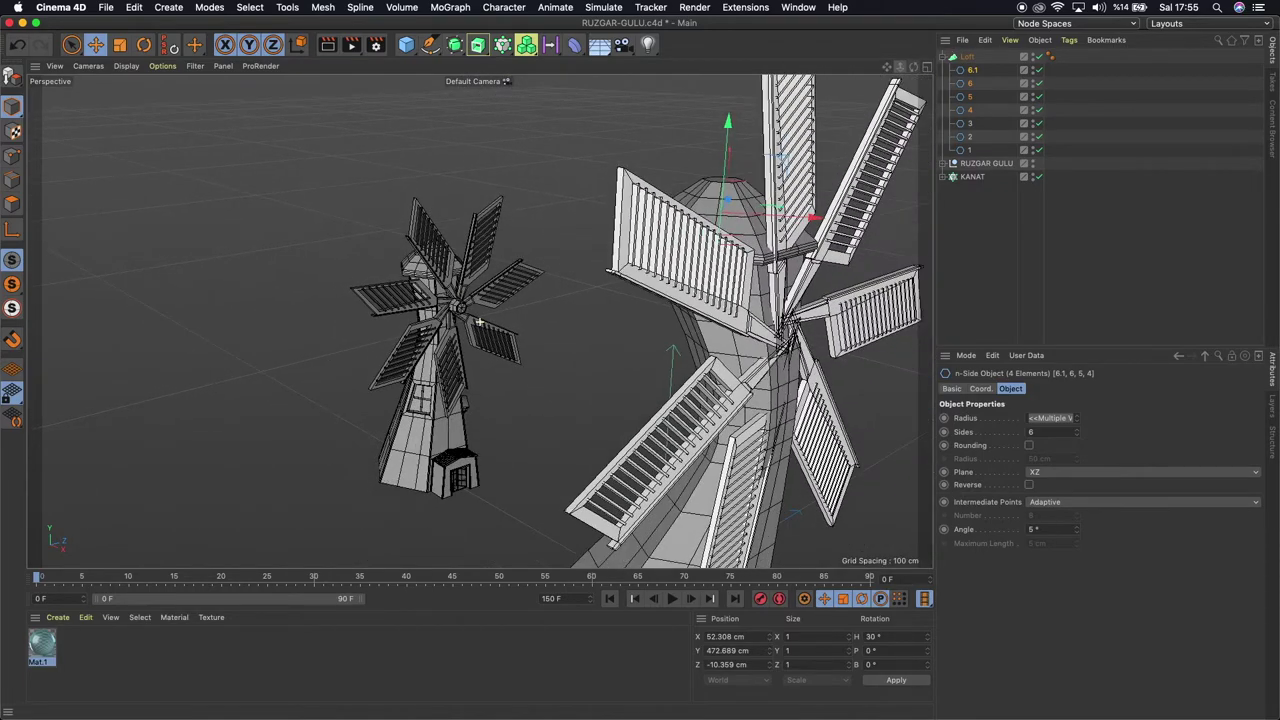
{"action": "left_click_drag", "start_coordinate": [479, 321], "coordinate": [380, 312]}
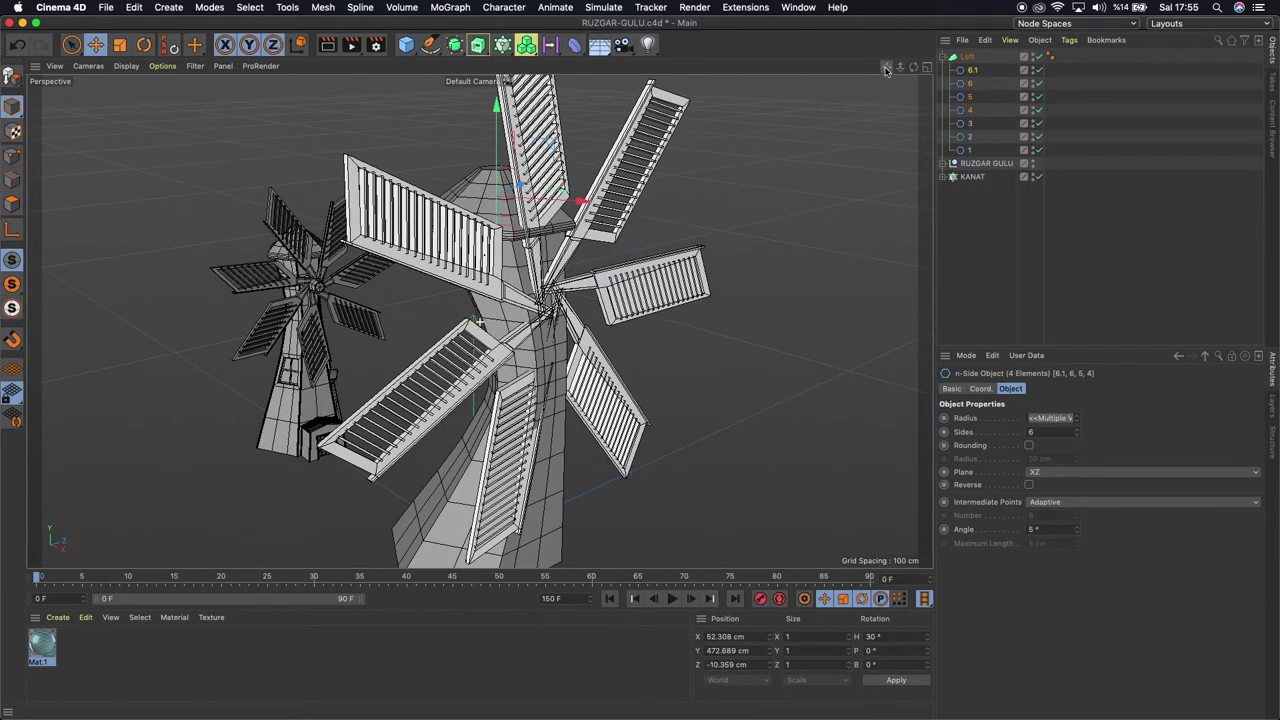
Select the Loft, collapse its profile rings and start renaming it
{"action": "left_click", "coordinate": [966, 57]}
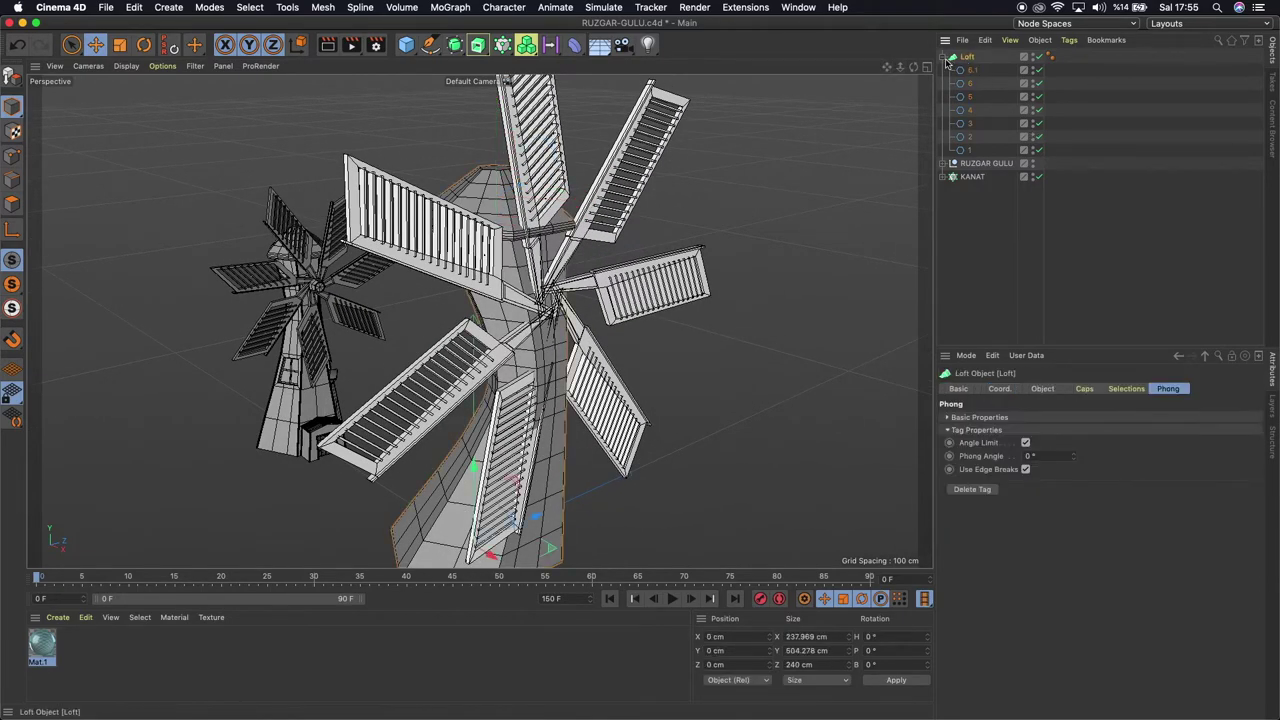
{"action": "left_click", "coordinate": [944, 57]}
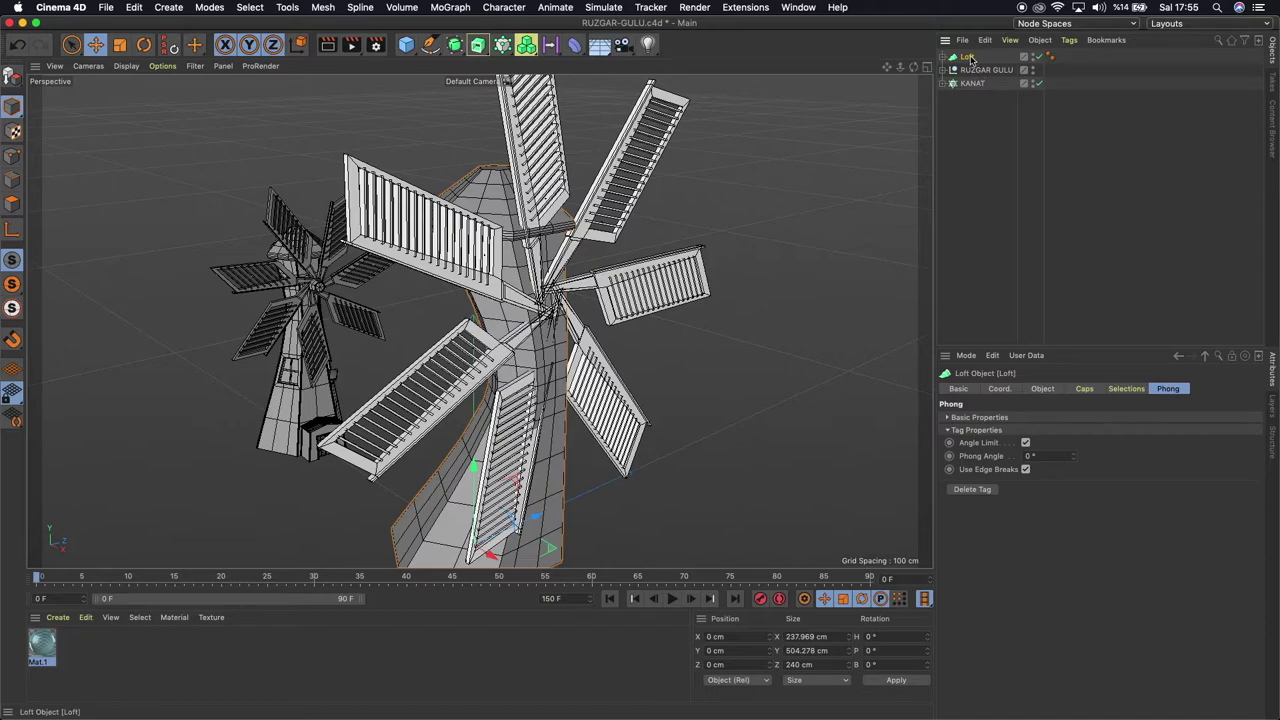
{"action": "double_click", "coordinate": [968, 57]}
{"action": "type", "text": "GOVDE"}
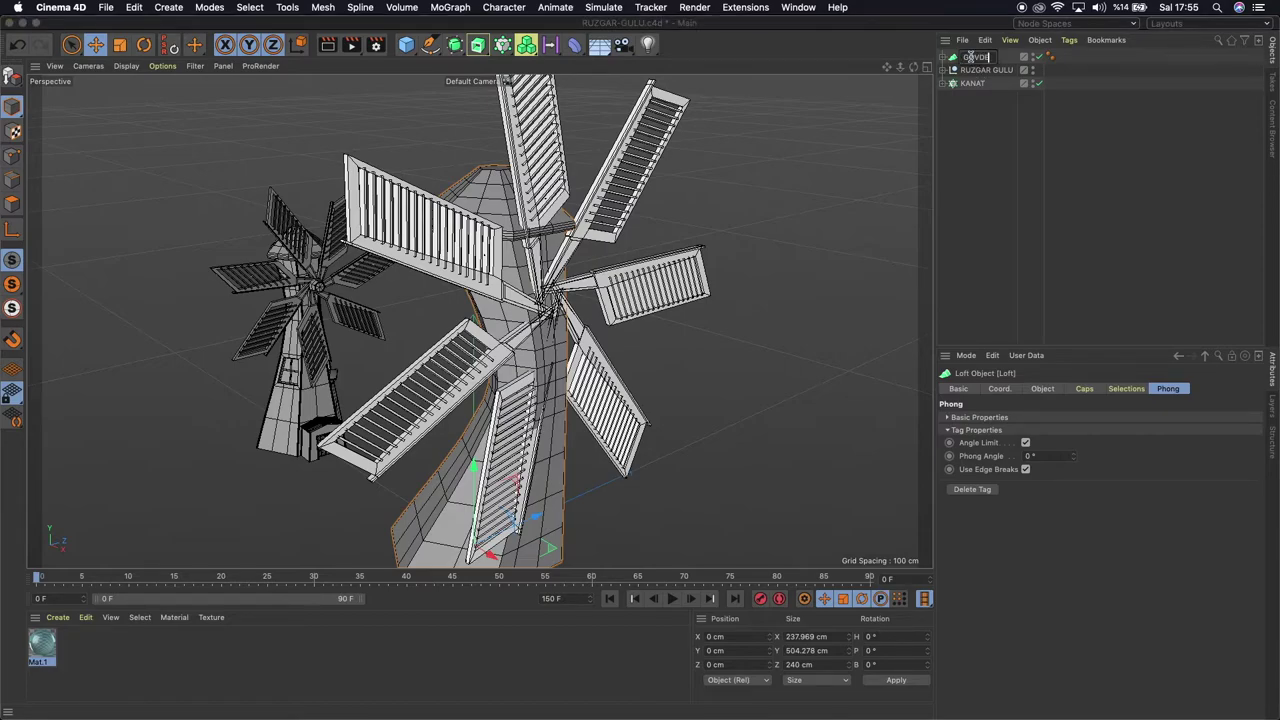
Name the tower loft GÖVDE and select the KANAT blade cloner
{"action": "key", "text": "Return"}
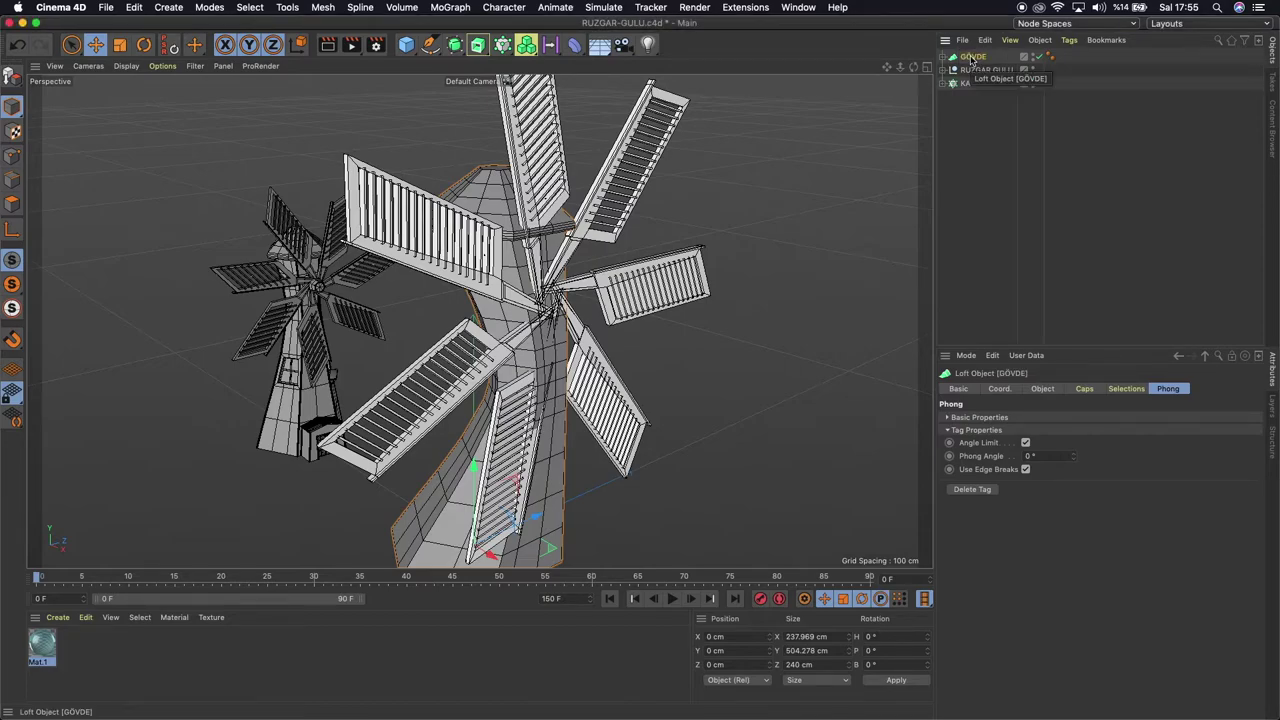
{"action": "left_click", "coordinate": [977, 72]}
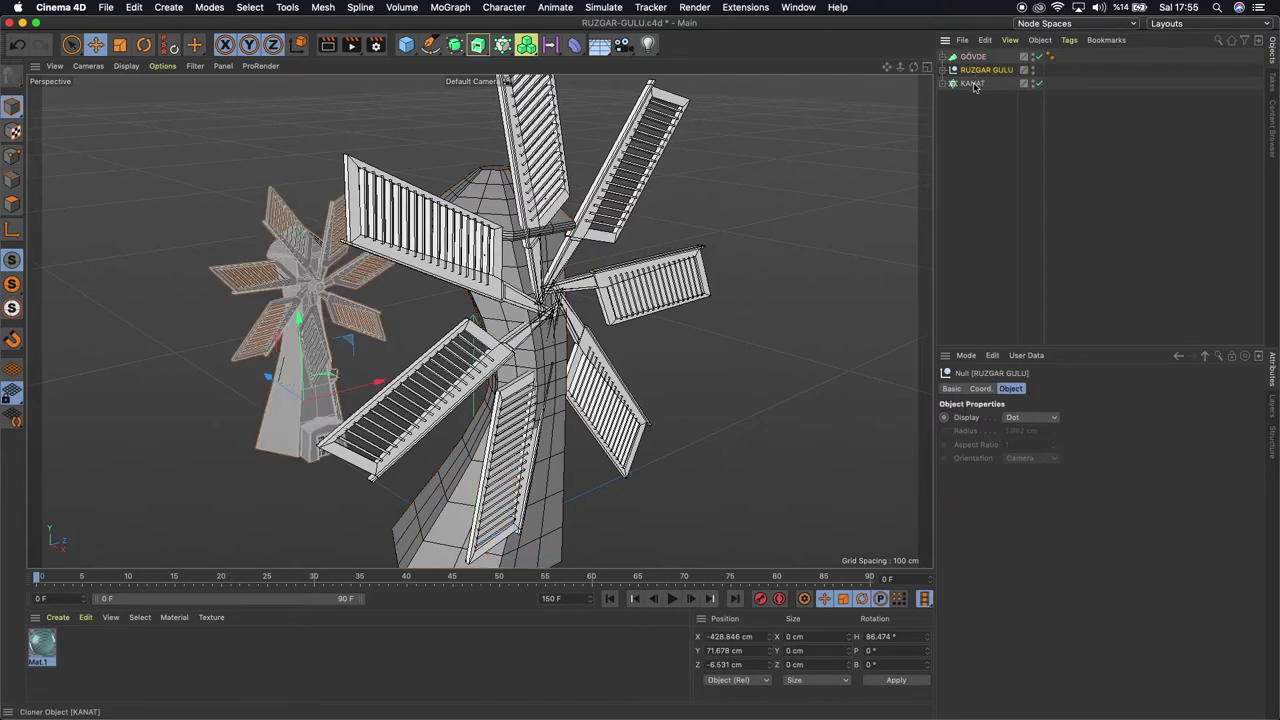
{"action": "left_click", "coordinate": [973, 84]}
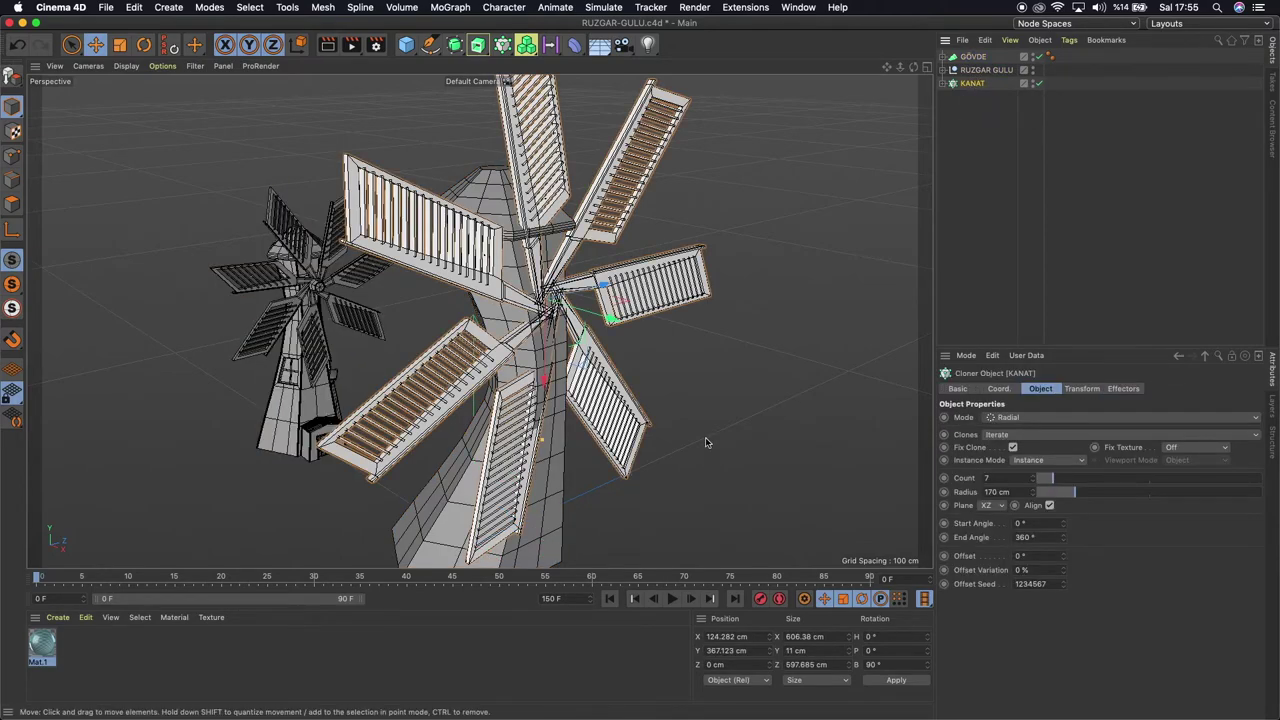
Shift the KANAT blades outward and up to X 148.937 cm, Y 389.886 cm
{"action": "left_click_drag", "start_coordinate": [612, 322], "coordinate": [682, 297]}
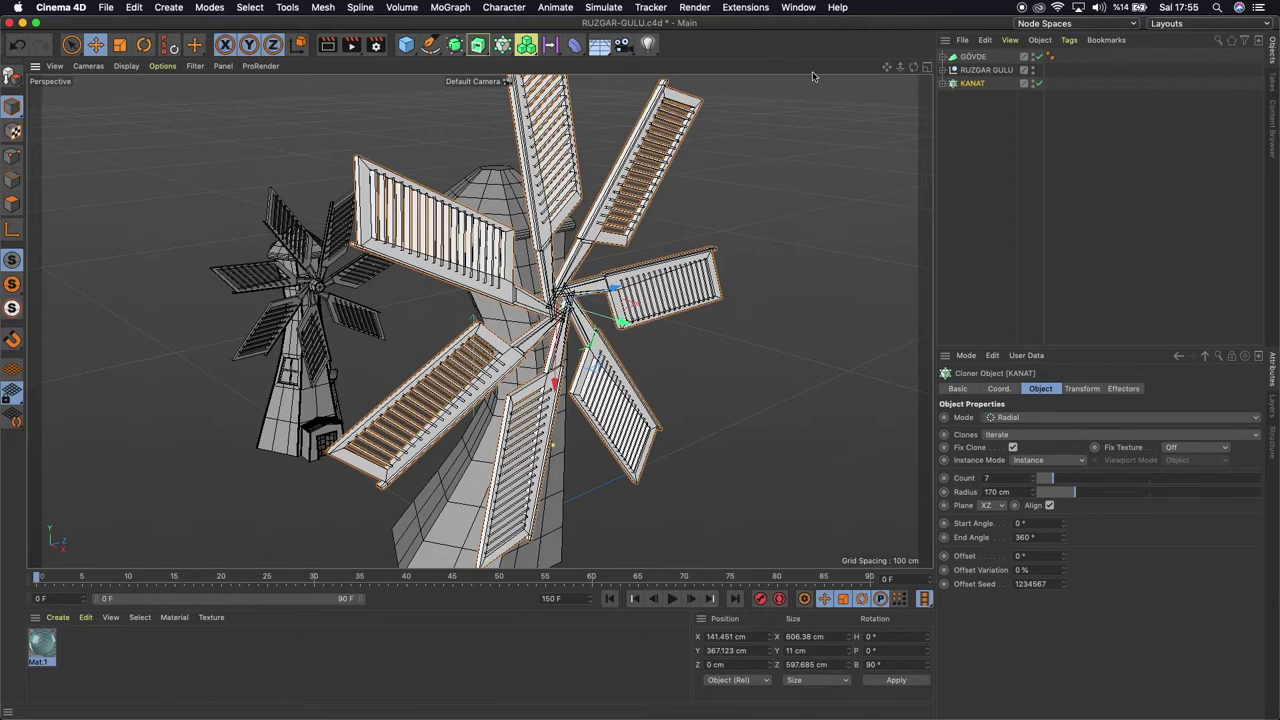
{"action": "left_click_drag", "start_coordinate": [913, 67], "coordinate": [850, 85]}
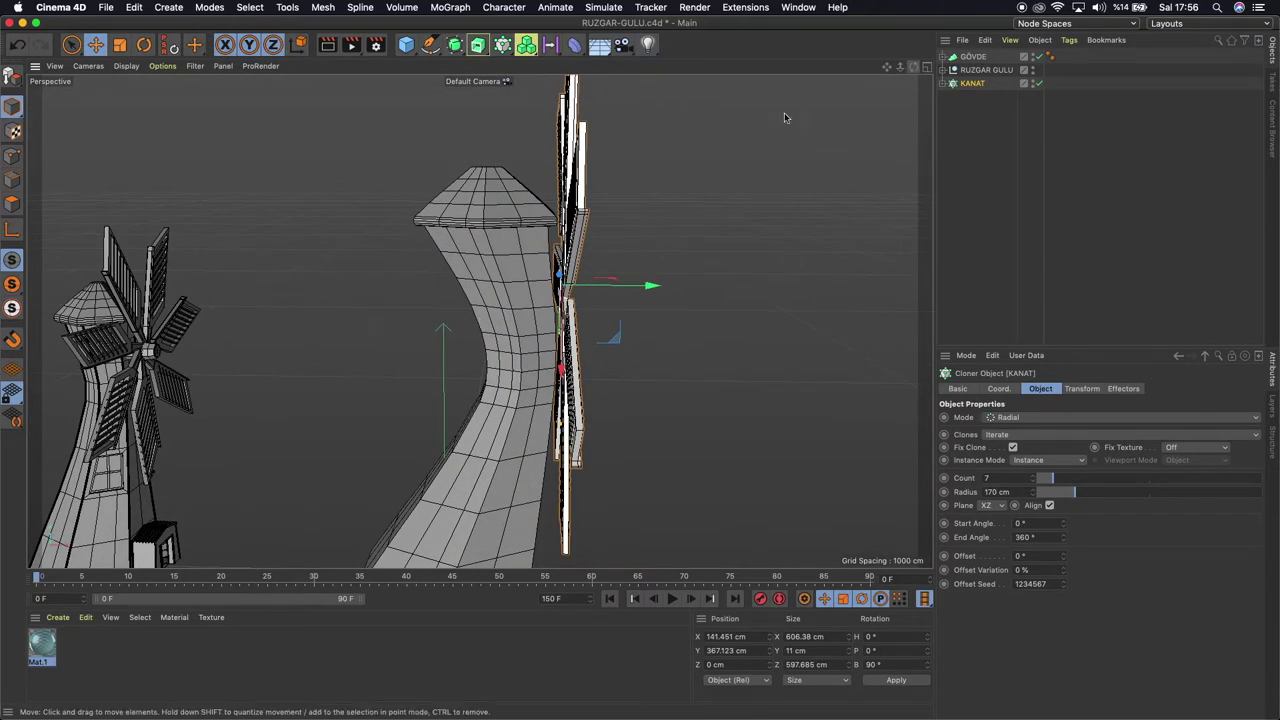
{"action": "left_click_drag", "start_coordinate": [654, 288], "coordinate": [657, 287]}
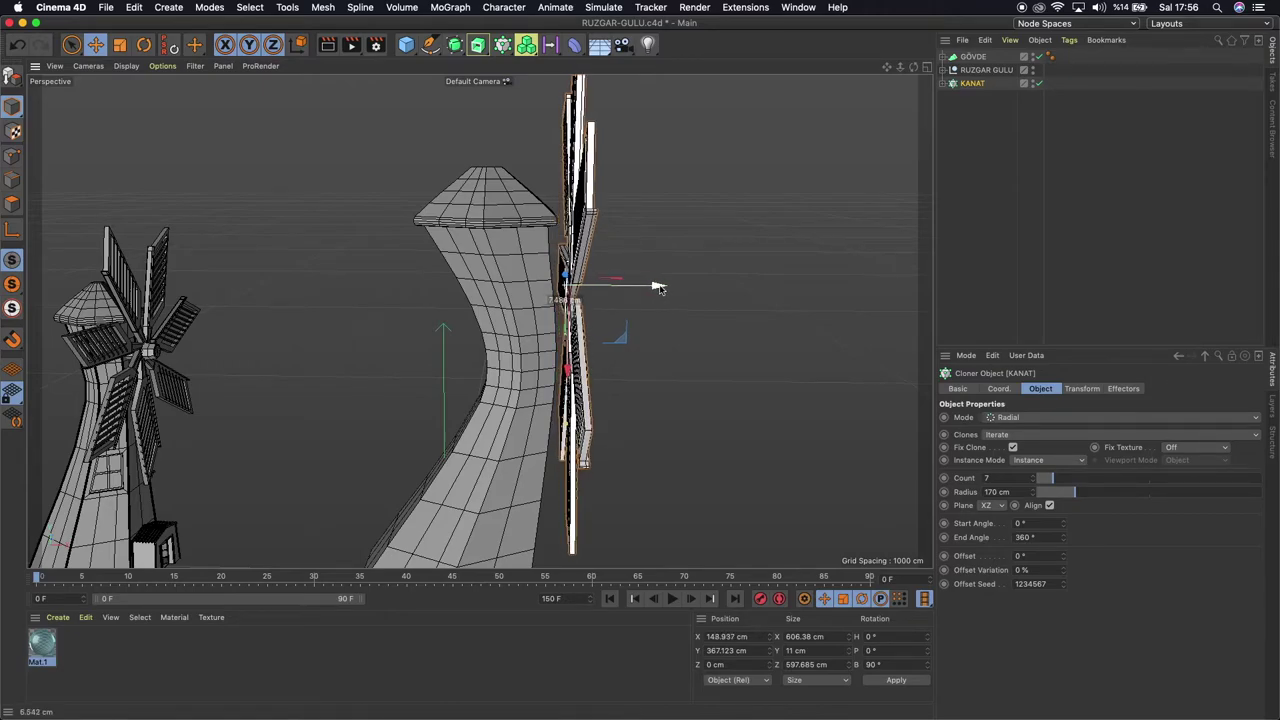
{"action": "mouse_move", "coordinate": [913, 67]}
{"action": "left_mouse_down"}
{"action": "mouse_move", "coordinate": [478, 320]}
{"action": "mouse_move", "coordinate": [736, 228]}
{"action": "left_mouse_up"}
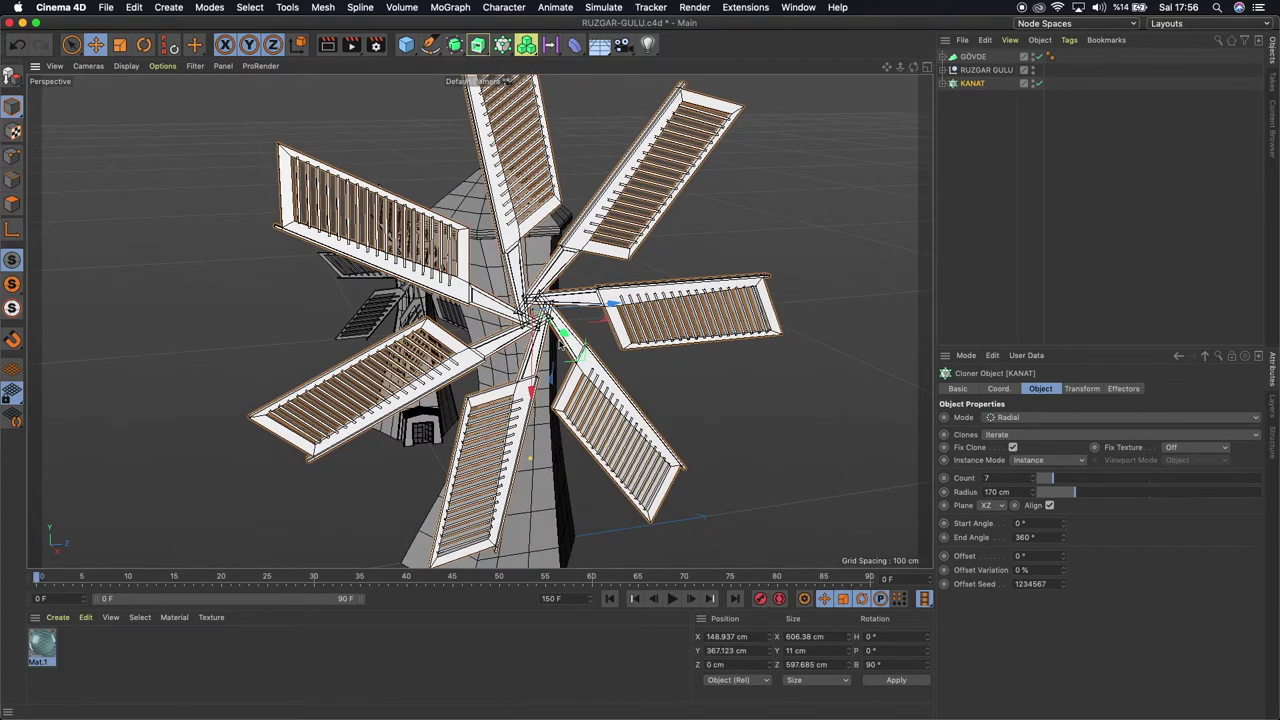
{"action": "left_click_drag", "start_coordinate": [531, 391], "coordinate": [534, 376]}
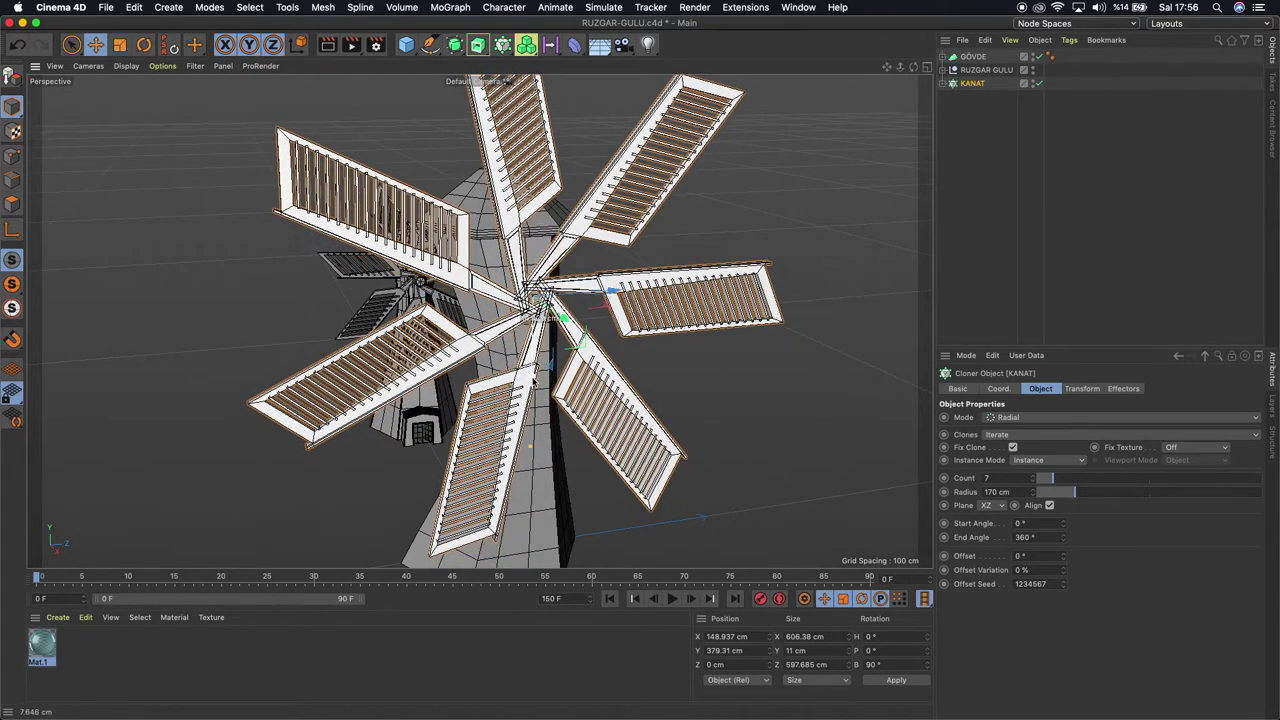
{"action": "mouse_move", "coordinate": [899, 66]}
{"action": "left_mouse_down"}
{"action": "mouse_move", "coordinate": [880, 72]}
{"action": "mouse_move", "coordinate": [905, 66]}
{"action": "left_mouse_up"}
{"action": "left_click_drag", "start_coordinate": [640, 330], "coordinate": [540, 330], "text": "alt"}
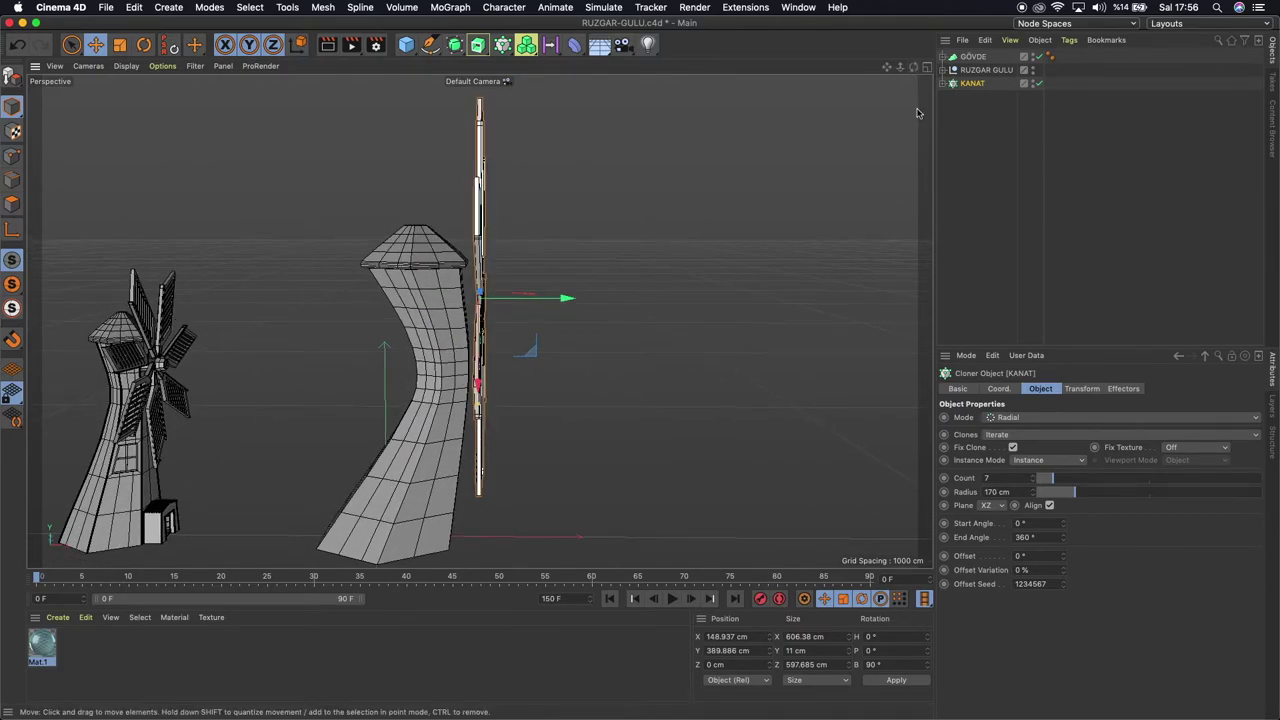
{"action": "left_click", "coordinate": [945, 57]}
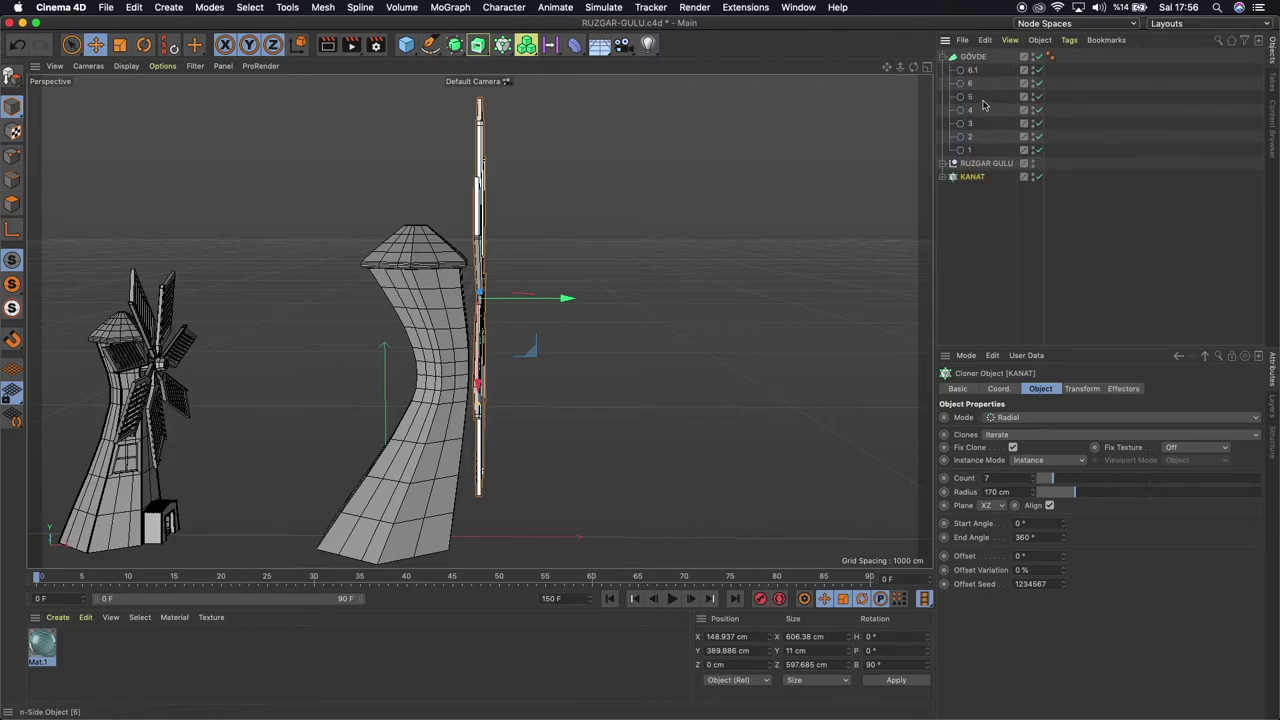
Move the upper profile splines 6.1, 6, 5 and 4 slightly along X
{"action": "left_click", "coordinate": [969, 71]}
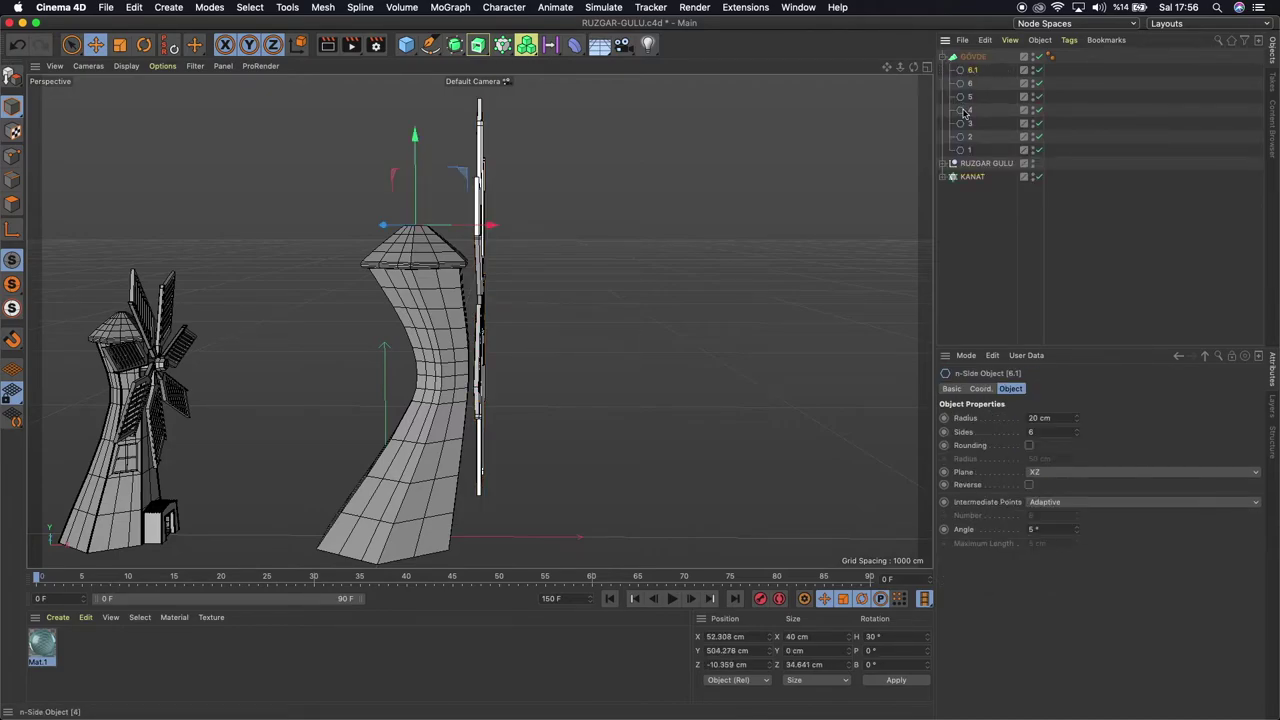
{"action": "left_click", "coordinate": [964, 111], "text": "shift"}
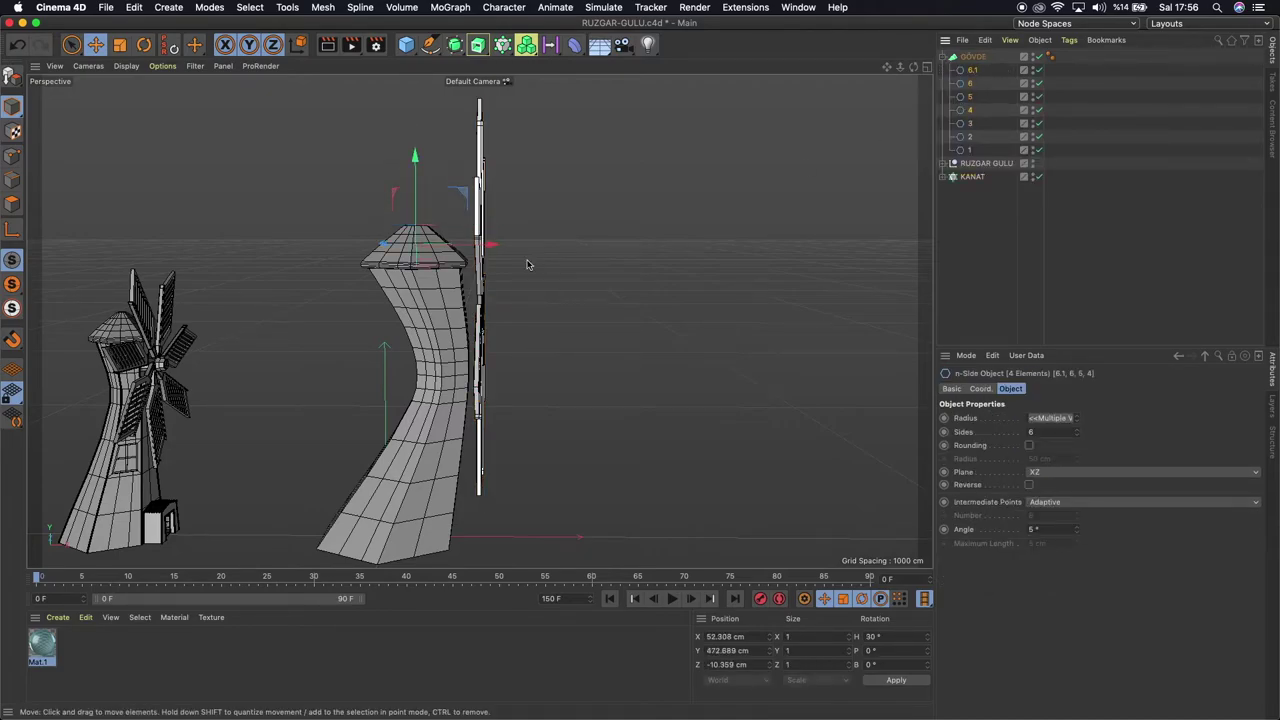
{"action": "left_click_drag", "start_coordinate": [493, 247], "coordinate": [502, 247]}
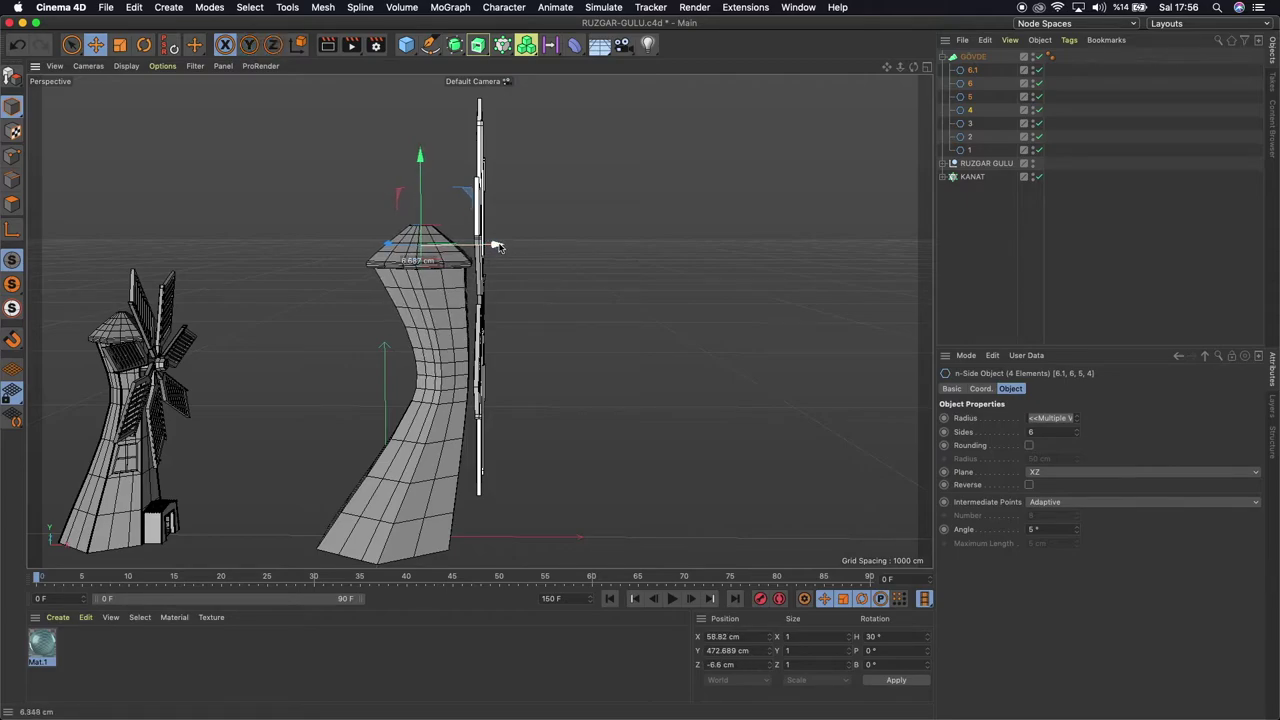
{"action": "left_click_drag", "start_coordinate": [502, 247], "coordinate": [502, 246]}
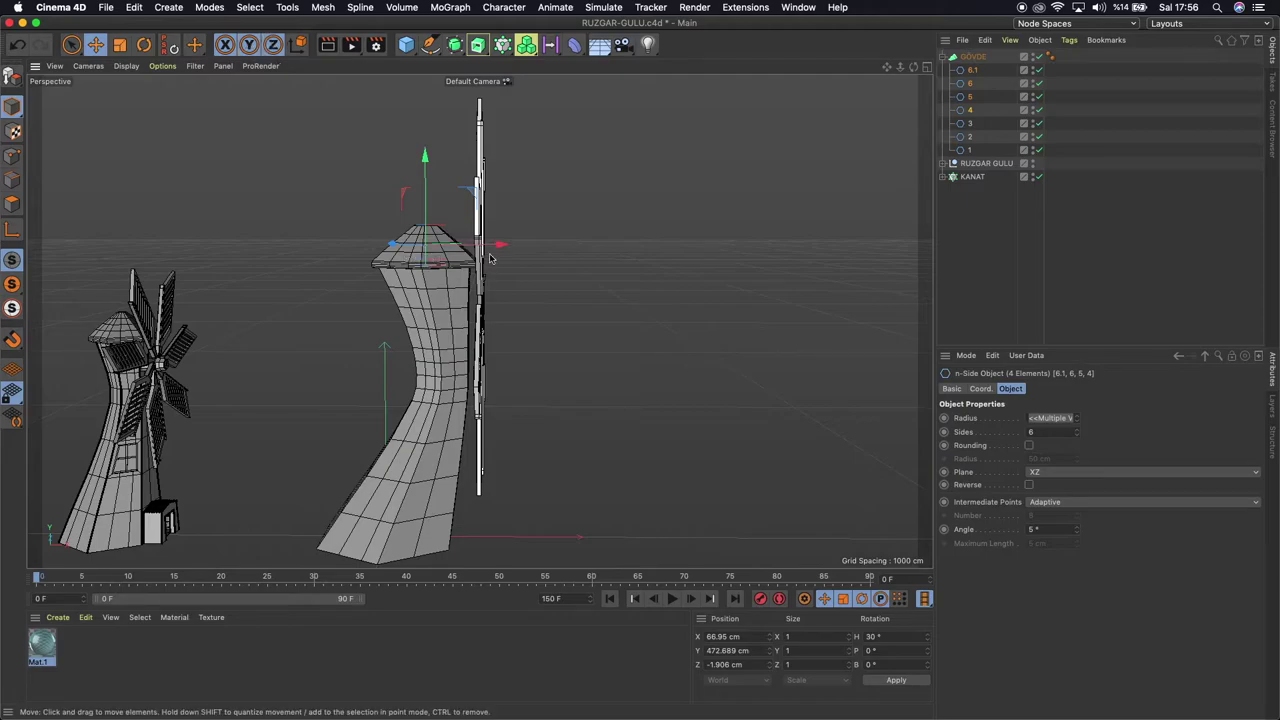
{"action": "left_click", "coordinate": [944, 58]}
Nudge the KANAT blade wheel out to X 154.147 cm along X
{"action": "left_click", "coordinate": [972, 83]}
{"action": "left_click_drag", "start_coordinate": [570, 300], "coordinate": [575, 298]}
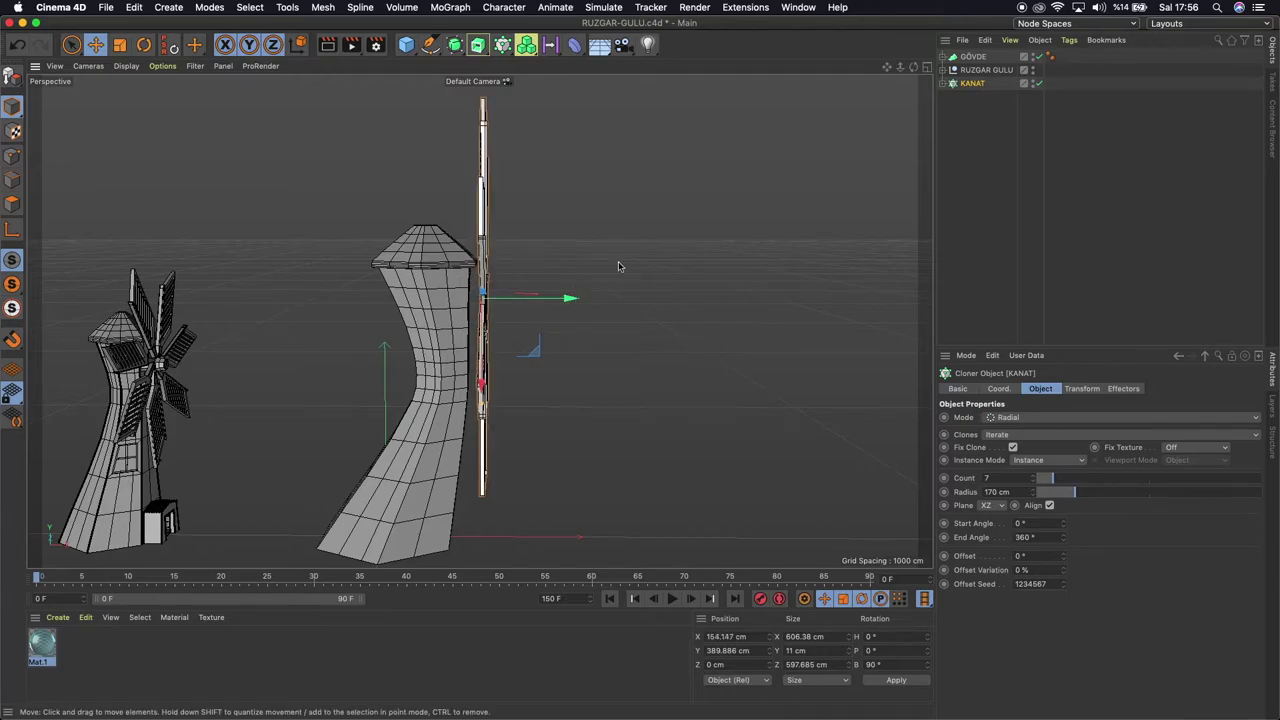
{"action": "left_click_drag", "start_coordinate": [913, 66], "coordinate": [820, 80]}
{"action": "left_click_drag", "start_coordinate": [913, 66], "coordinate": [880, 70]}
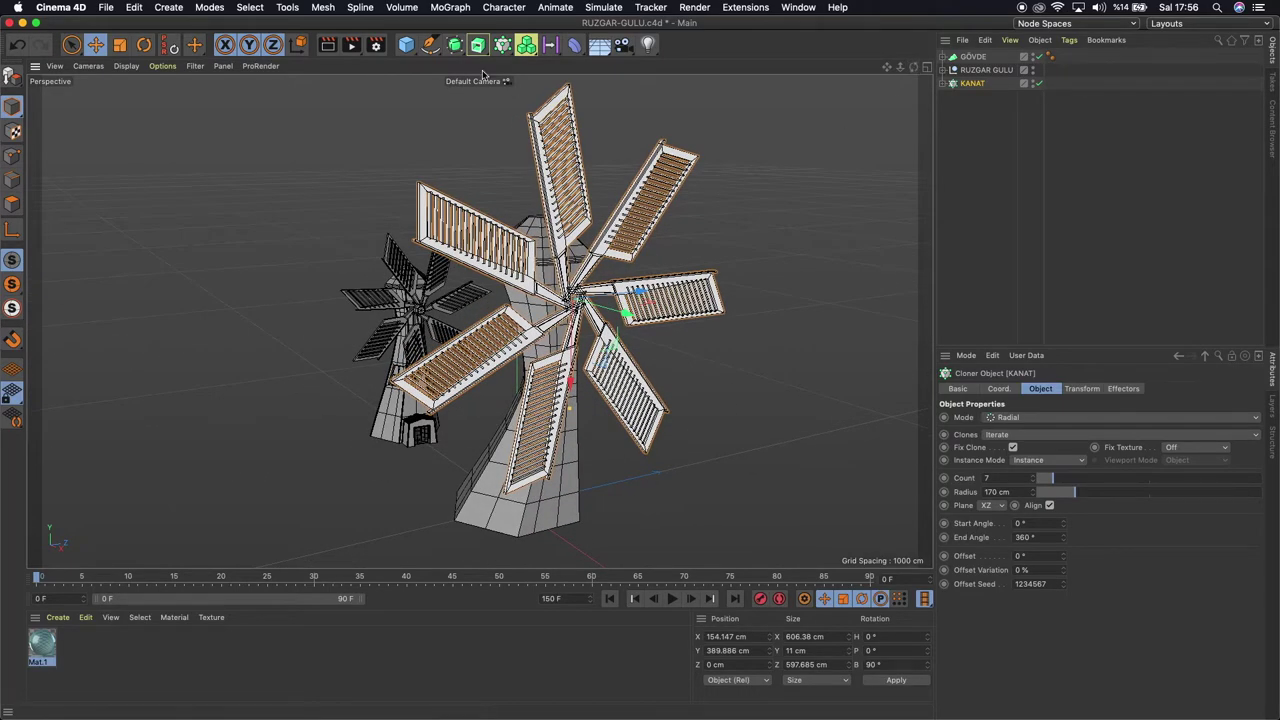
{"action": "left_click", "coordinate": [408, 46]}
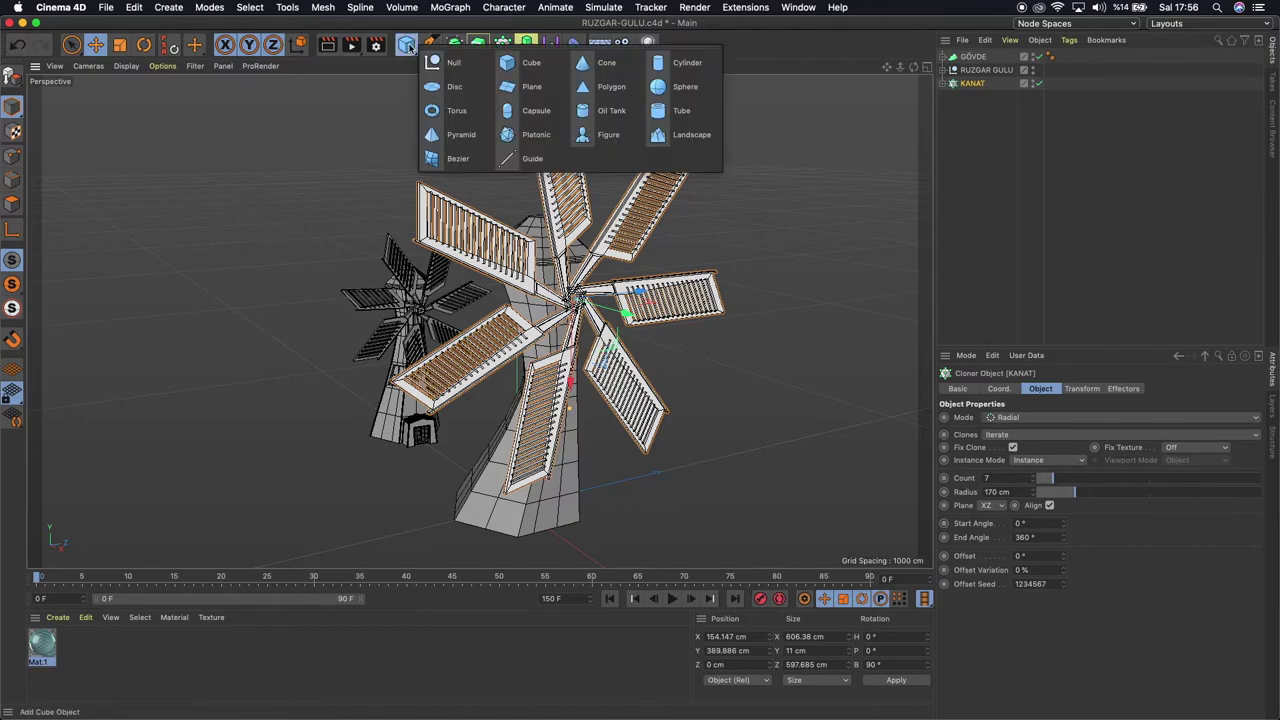
Add a Cylinder oriented along +X and raise it to the blade centre
{"action": "left_click", "coordinate": [685, 63]}
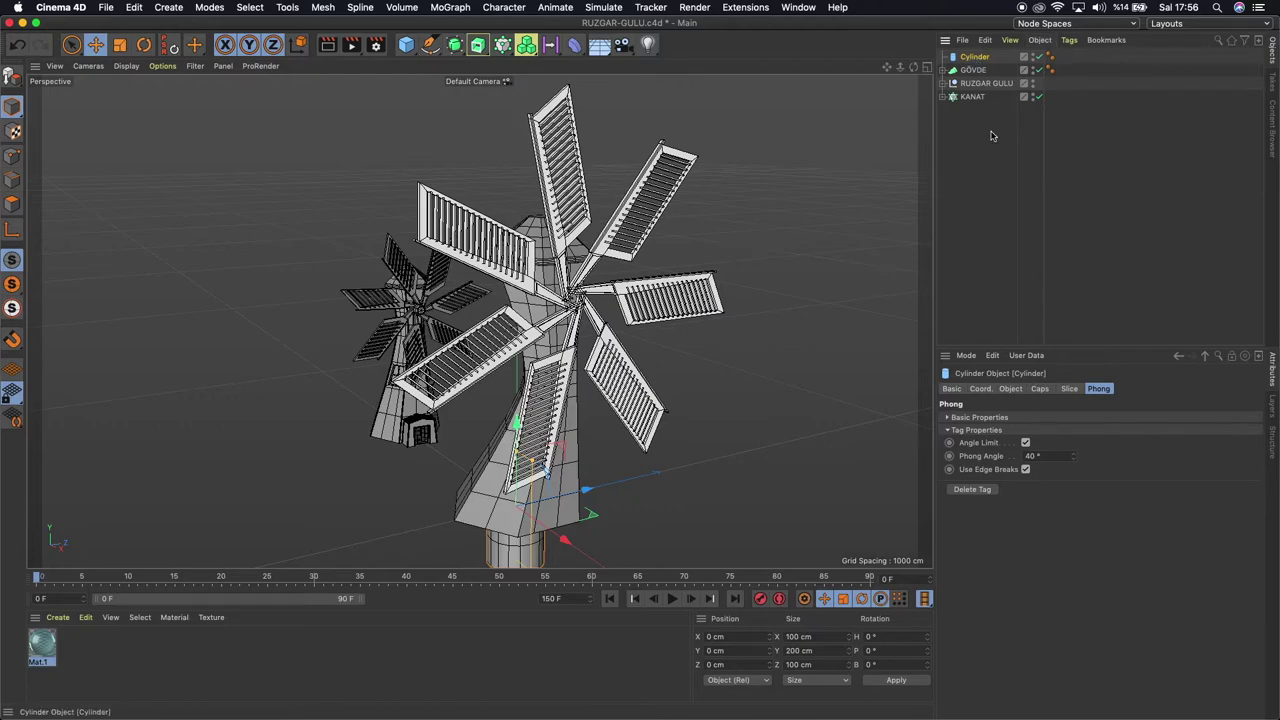
{"action": "left_click", "coordinate": [1010, 389]}
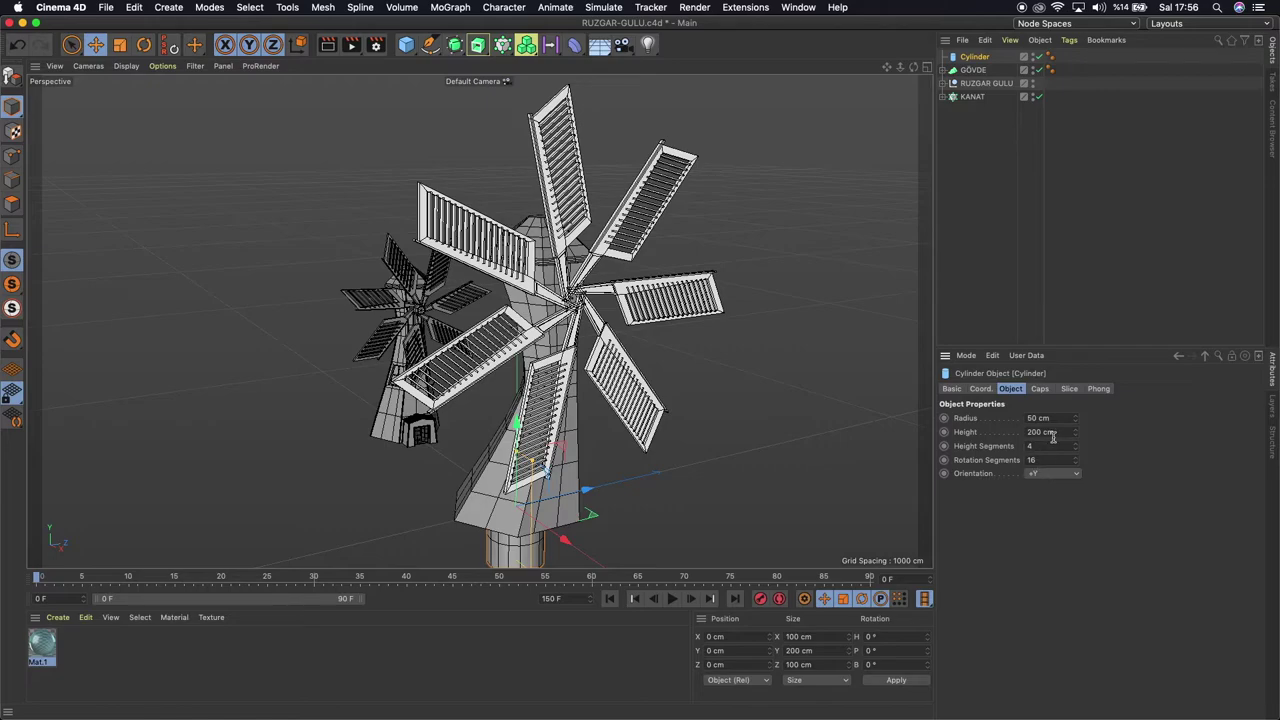
{"action": "left_click", "coordinate": [1044, 476]}
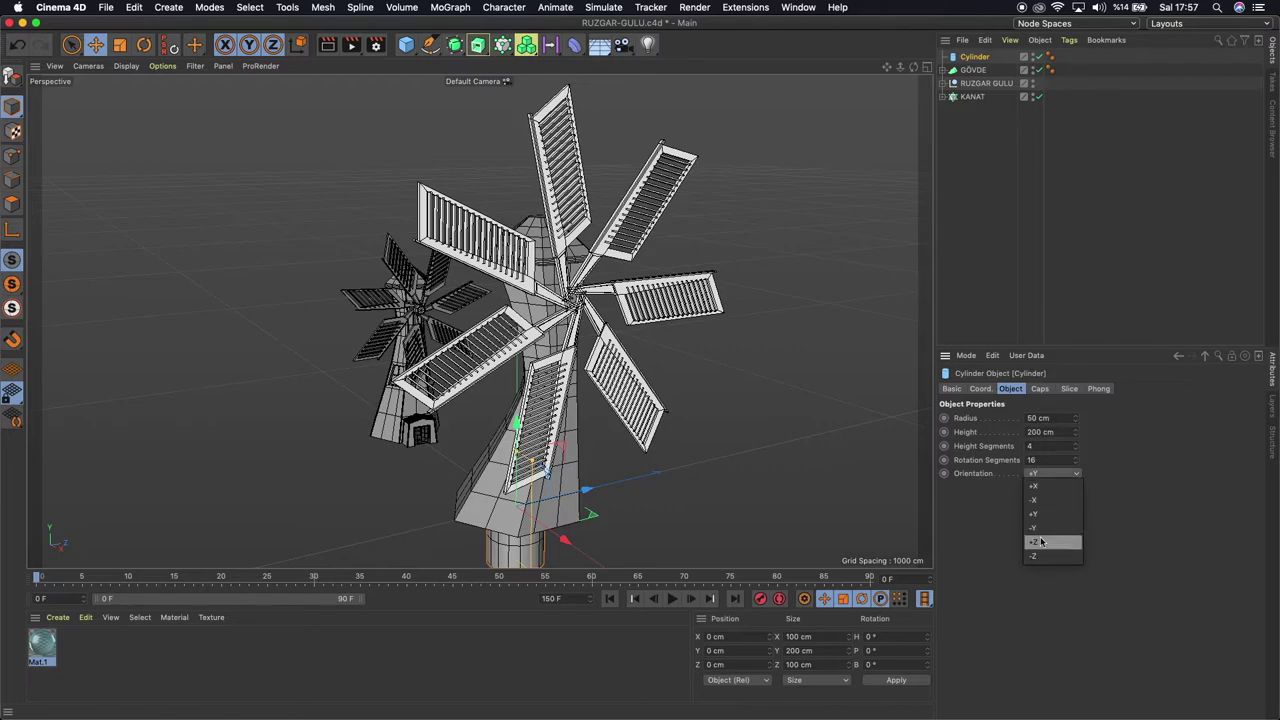
{"action": "left_click", "coordinate": [1042, 543]}
{"action": "left_click", "coordinate": [1044, 476]}
{"action": "left_click", "coordinate": [1048, 521]}
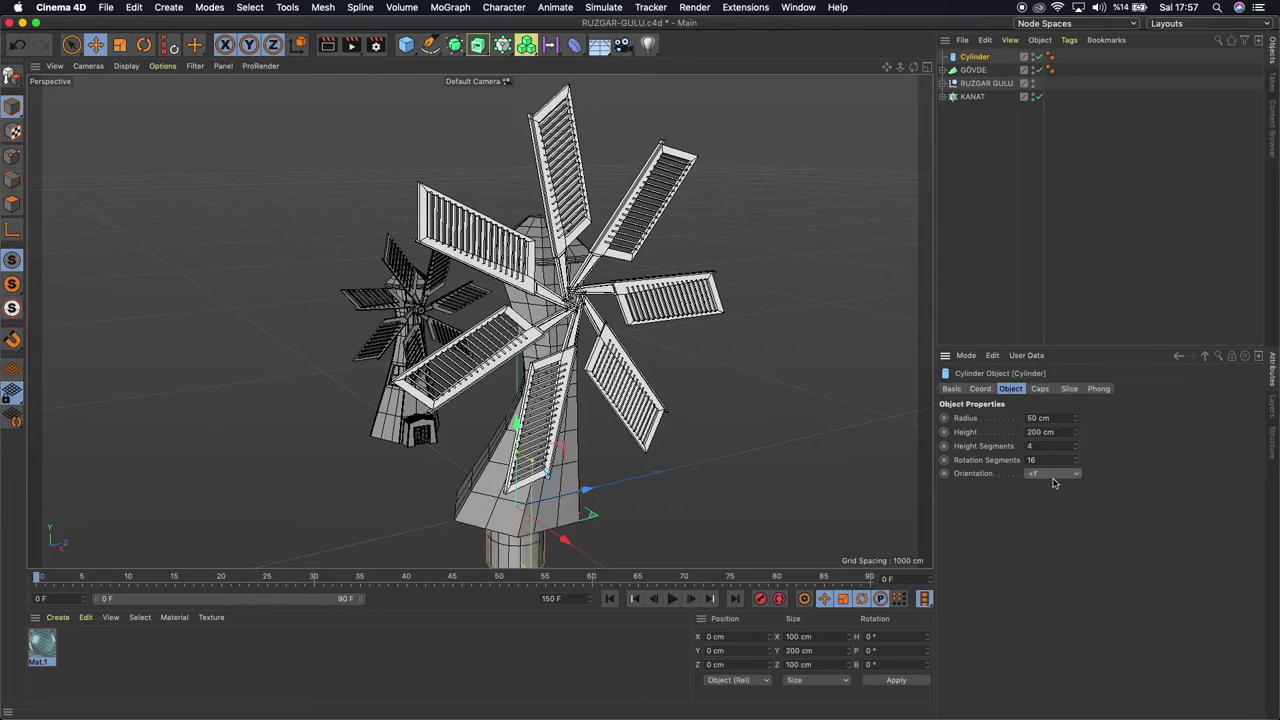
{"action": "left_click", "coordinate": [1052, 476]}
{"action": "left_click", "coordinate": [1050, 488]}
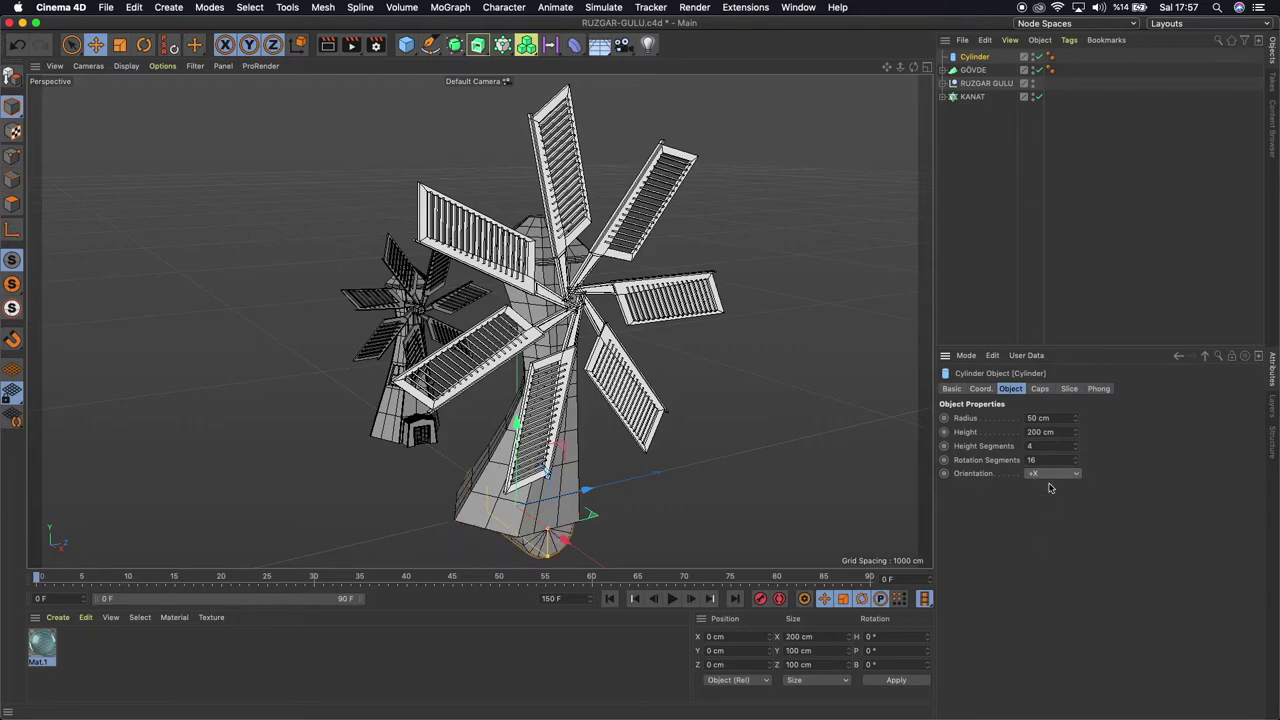
{"action": "mouse_move", "coordinate": [517, 424]}
{"action": "left_mouse_down"}
{"action": "mouse_move", "coordinate": [517, 243]}
{"action": "mouse_move", "coordinate": [595, 330]}
{"action": "mouse_move", "coordinate": [575, 296]}
{"action": "left_mouse_up"}
{"action": "scroll", "coordinate": [575, 296], "scroll_direction": "up", "scroll_amount": 3}
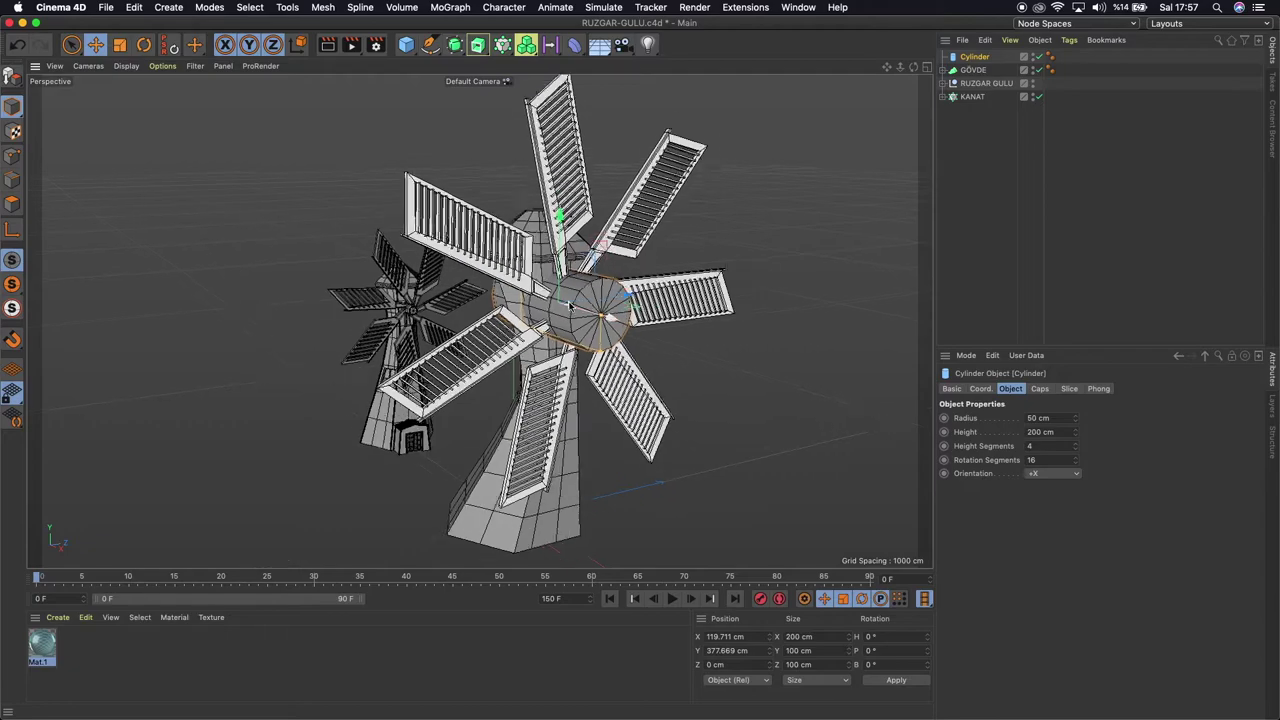
{"action": "mouse_move", "coordinate": [913, 66]}
{"action": "left_mouse_down"}
{"action": "mouse_move", "coordinate": [480, 322]}
{"action": "mouse_move", "coordinate": [612, 324]}
{"action": "left_mouse_up"}
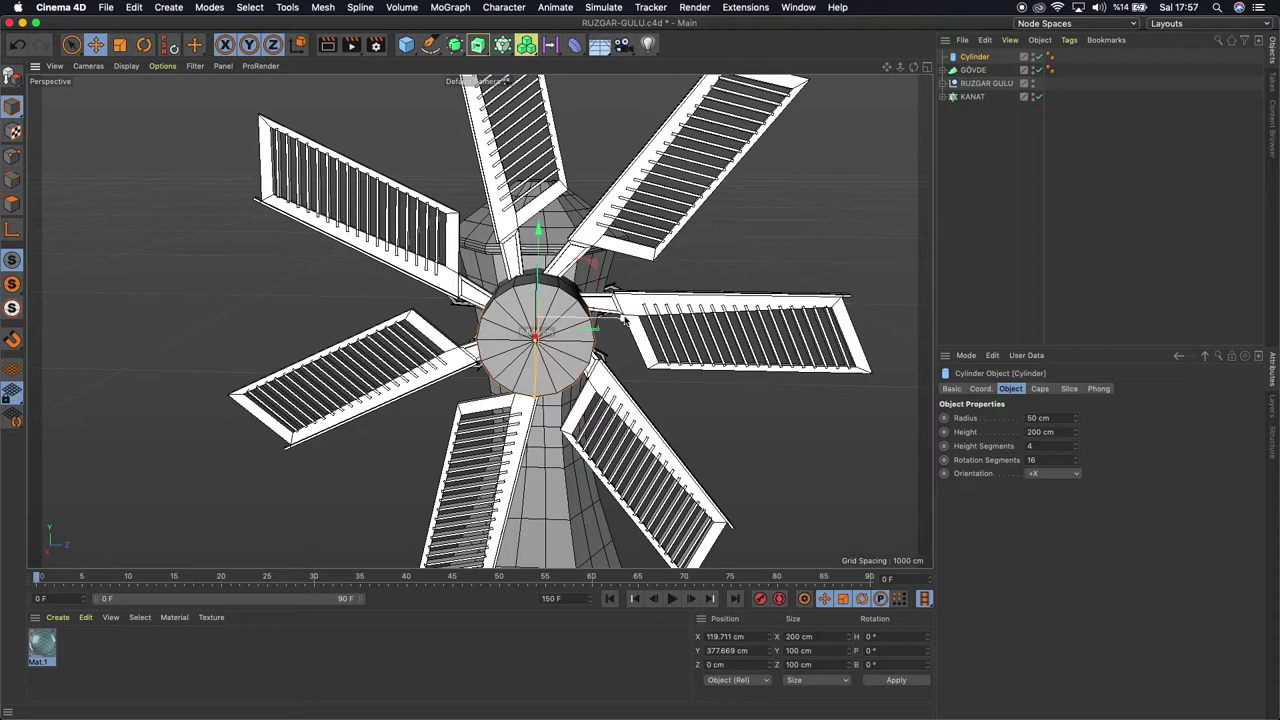
Give the cylinder hub a 20 cm radius and 100 cm height, centred in the blades
{"action": "left_click", "coordinate": [1058, 431]}
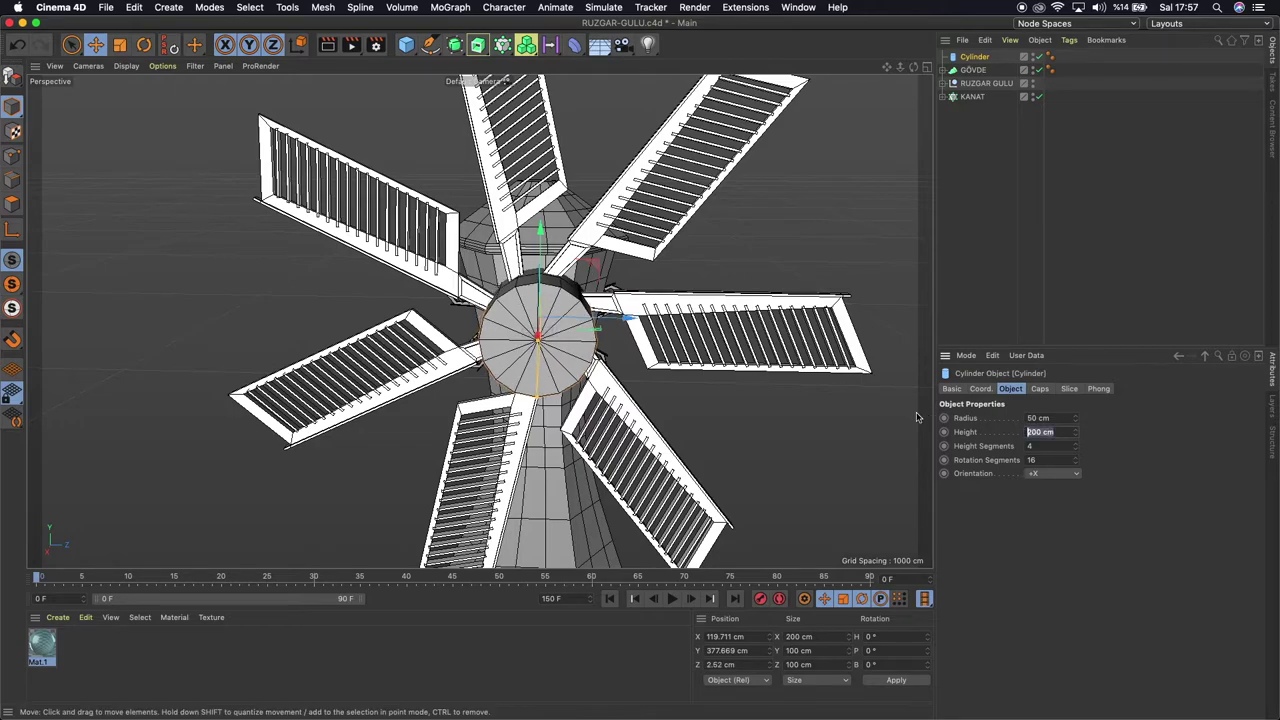
{"action": "type", "text": "50"}
{"action": "key", "text": "Return"}
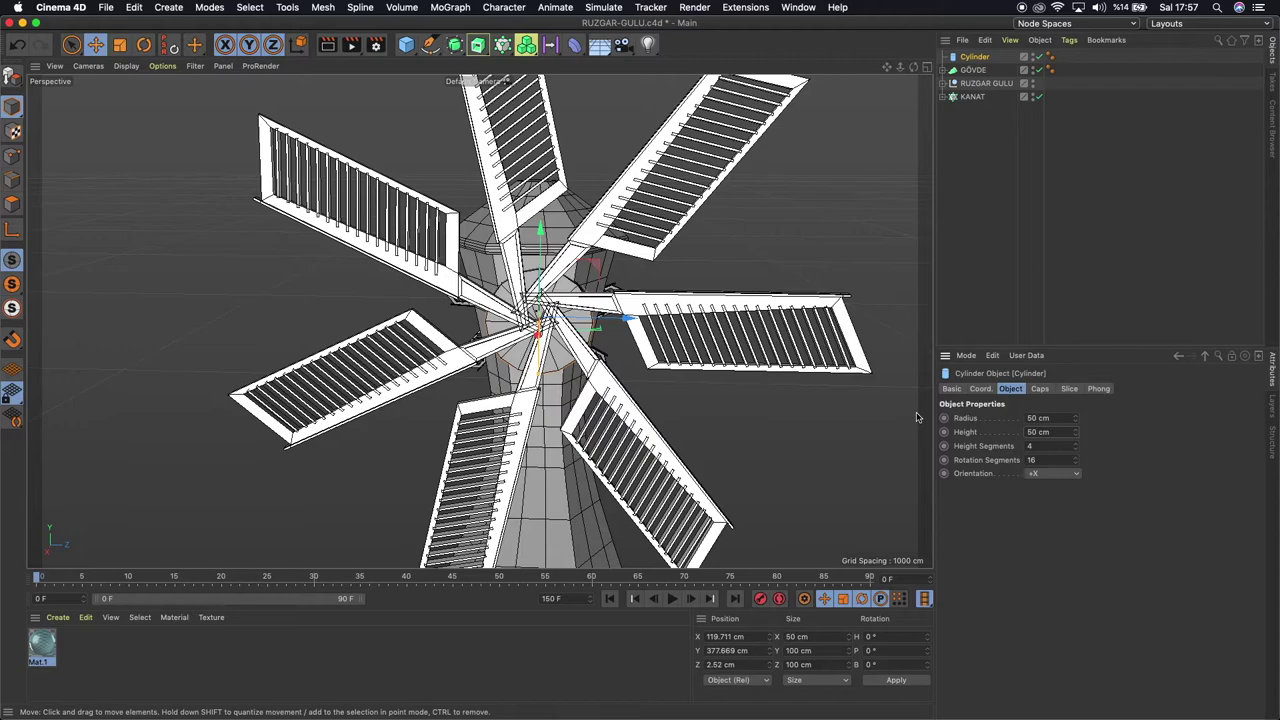
{"action": "left_click", "coordinate": [1048, 418]}
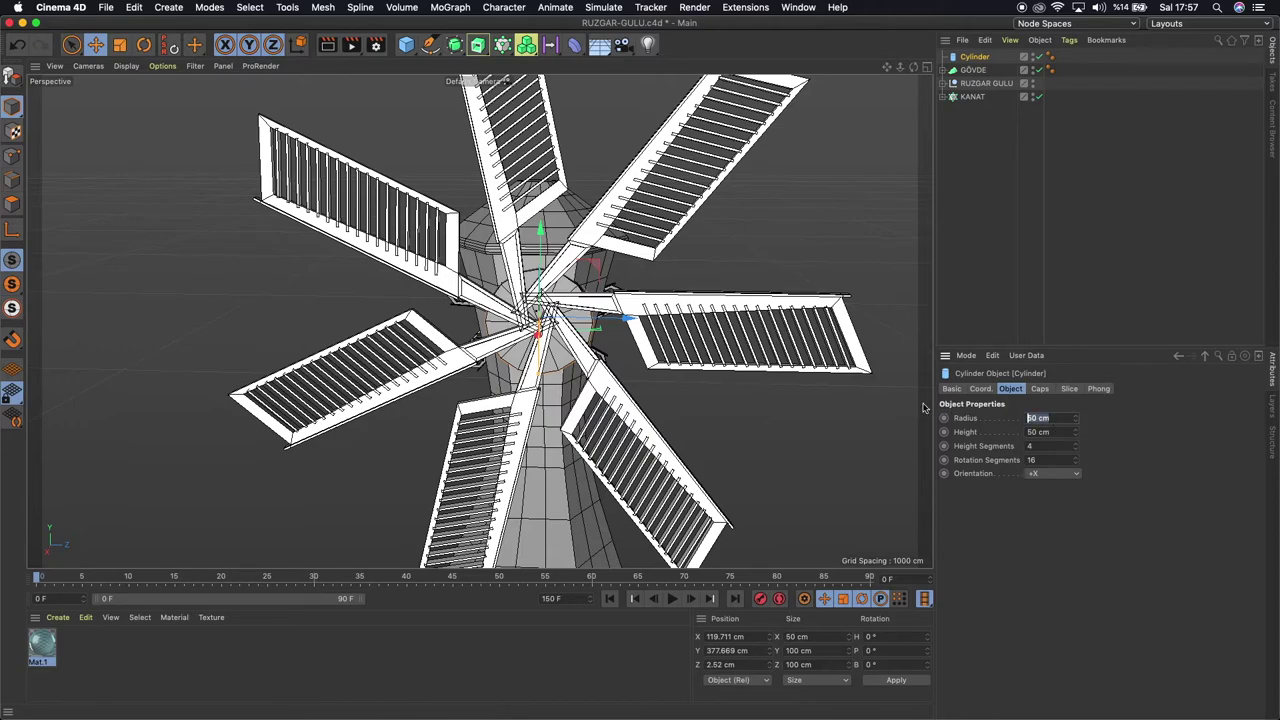
{"action": "type", "text": "20"}
{"action": "key", "text": "Return"}
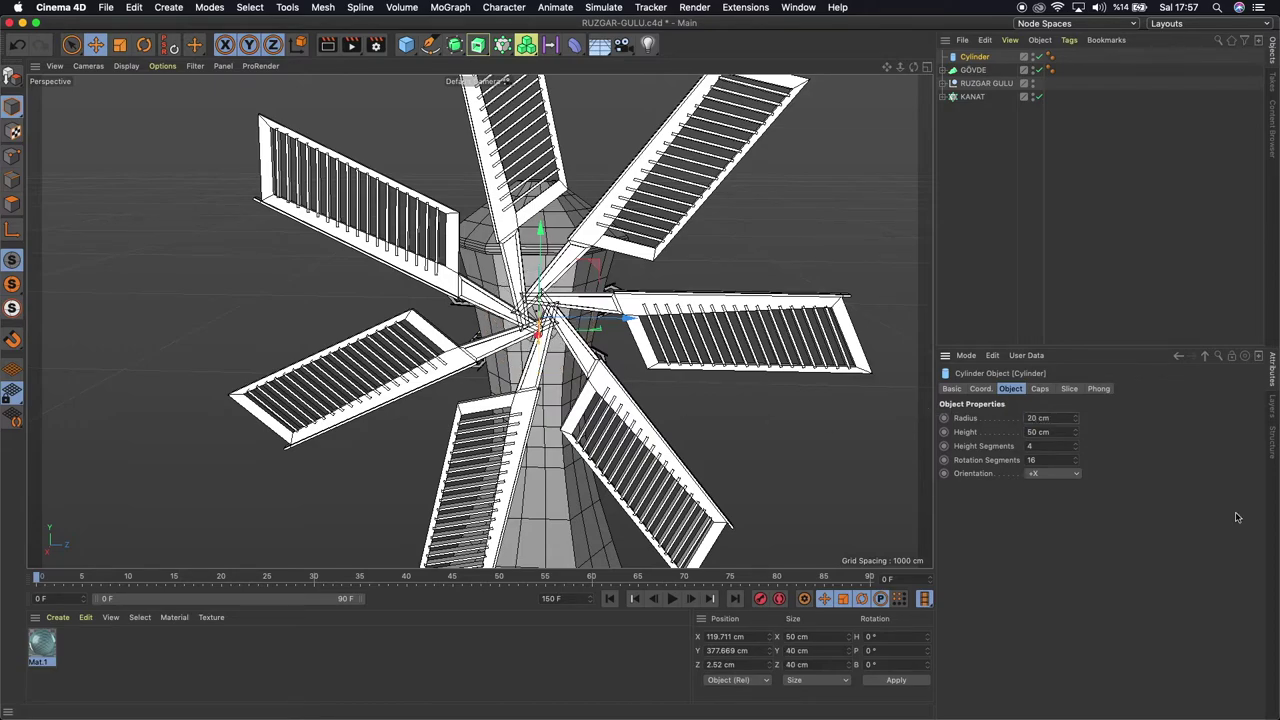
{"action": "left_click", "coordinate": [1057, 431]}
{"action": "type", "text": "100"}
{"action": "key", "text": "Return"}
{"action": "left_click_drag", "start_coordinate": [912, 66], "coordinate": [497, 228]}
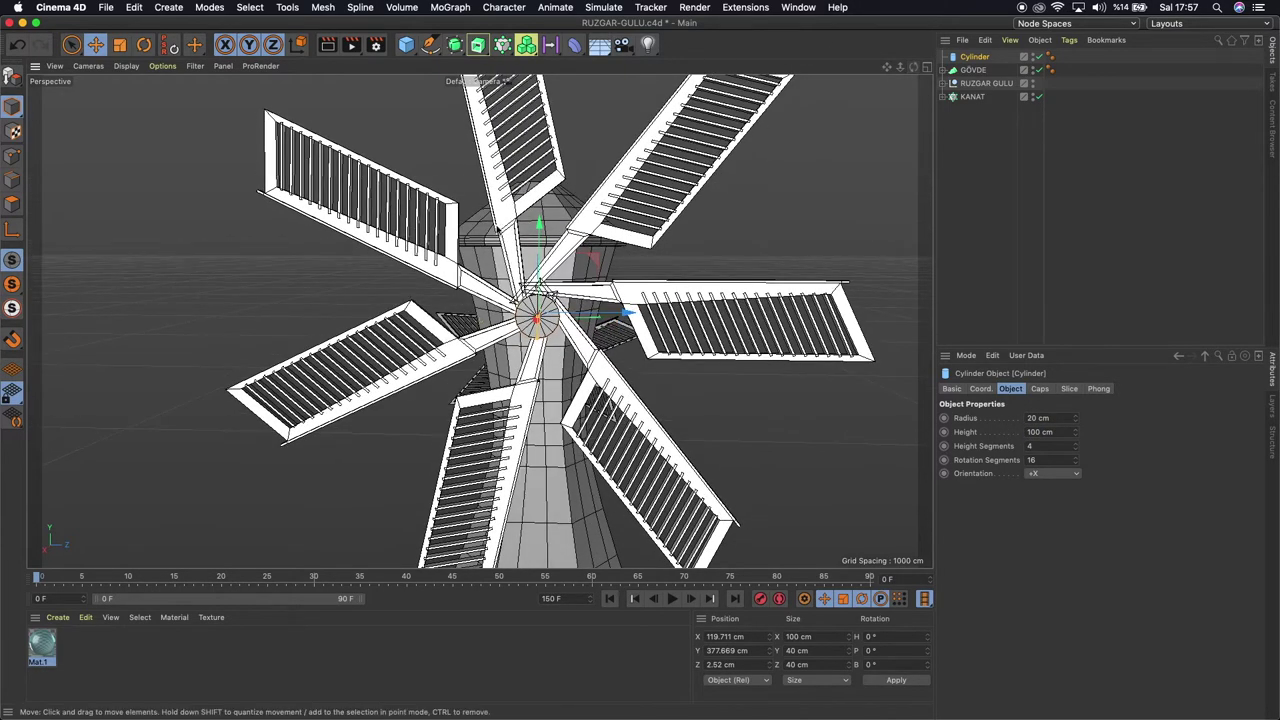
{"action": "left_click_drag", "start_coordinate": [542, 225], "coordinate": [540, 211]}
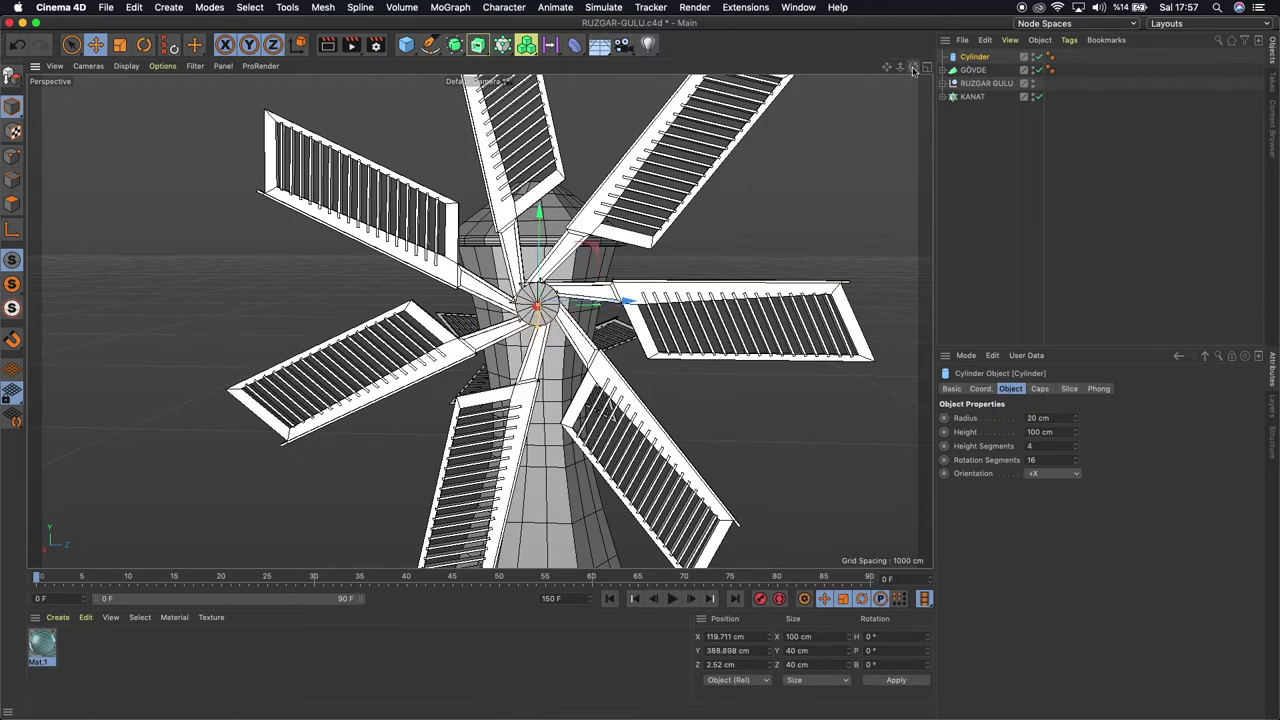
Scale the RUZGAR GULU reference windmill up to about 170% with the Scale tool
{"action": "left_click_drag", "start_coordinate": [912, 70], "coordinate": [478, 320]}
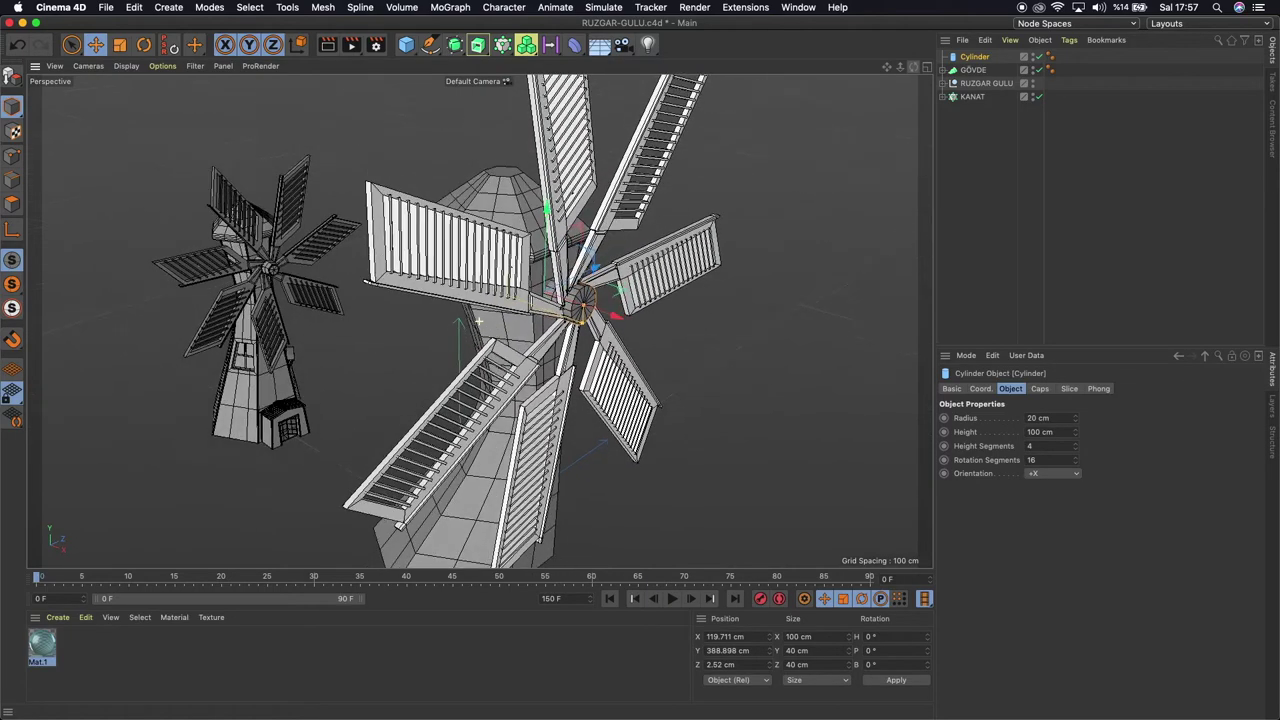
{"action": "scroll", "coordinate": [594, 285], "scroll_direction": "up", "scroll_amount": 3}
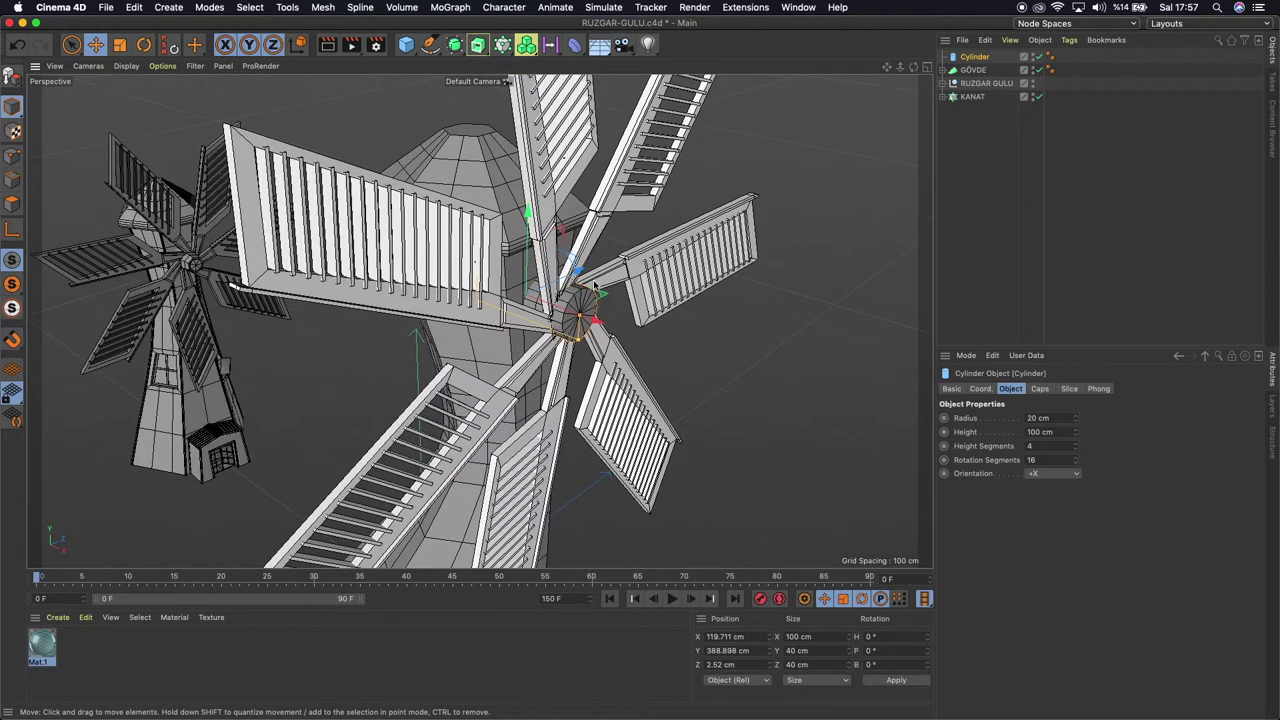
{"action": "scroll", "coordinate": [594, 285], "scroll_direction": "up", "scroll_amount": 2}
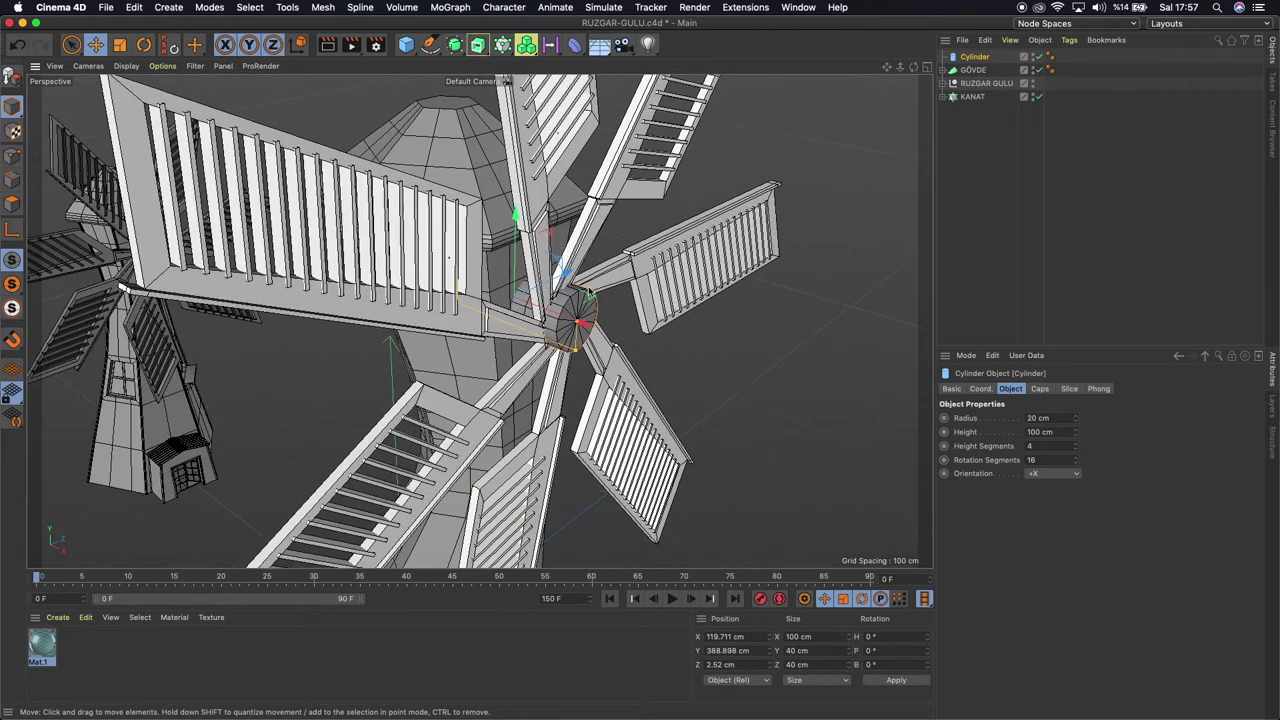
{"action": "left_click", "coordinate": [986, 83]}
{"action": "left_click_drag", "start_coordinate": [898, 70], "coordinate": [870, 72]}
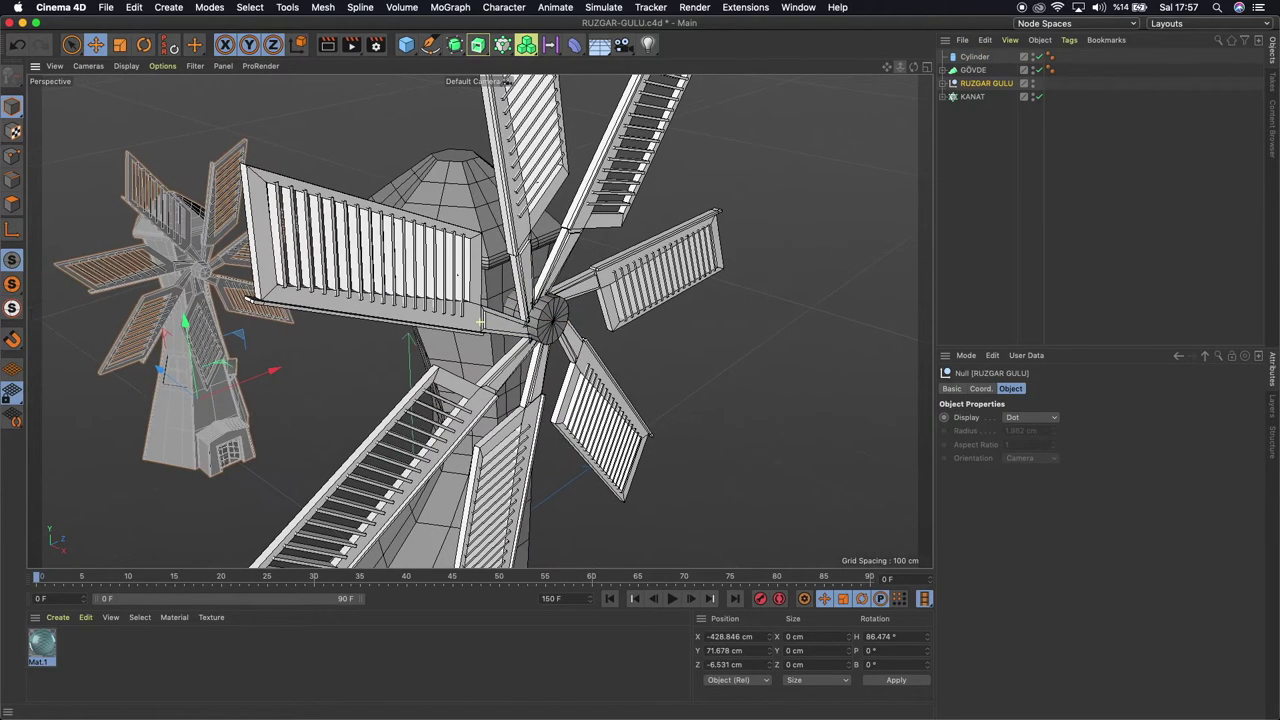
{"action": "left_click", "coordinate": [119, 44]}
{"action": "mouse_move", "coordinate": [225, 95]}
{"action": "left_mouse_down"}
{"action": "mouse_move", "coordinate": [316, 106]}
{"action": "mouse_move", "coordinate": [350, 150]}
{"action": "left_mouse_up"}
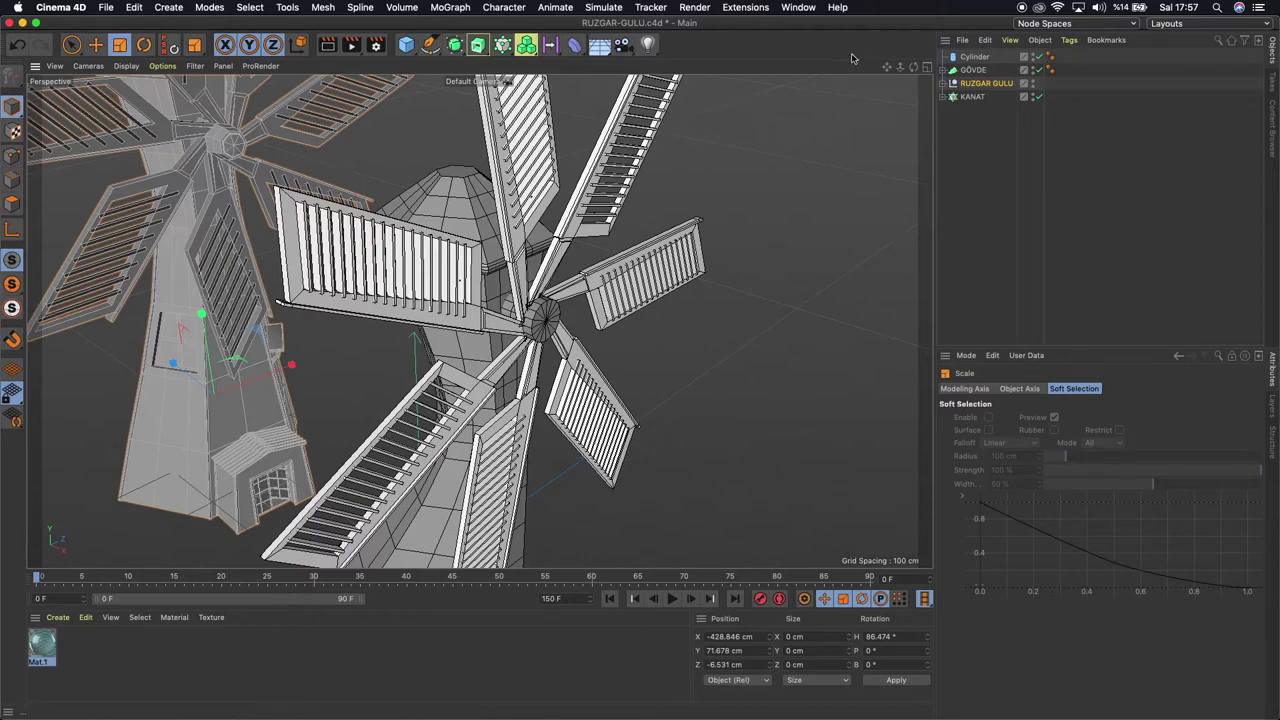
{"action": "mouse_move", "coordinate": [884, 68]}
{"action": "left_mouse_down"}
{"action": "mouse_move", "coordinate": [896, 75]}
{"action": "mouse_move", "coordinate": [853, 107]}
{"action": "left_mouse_up"}
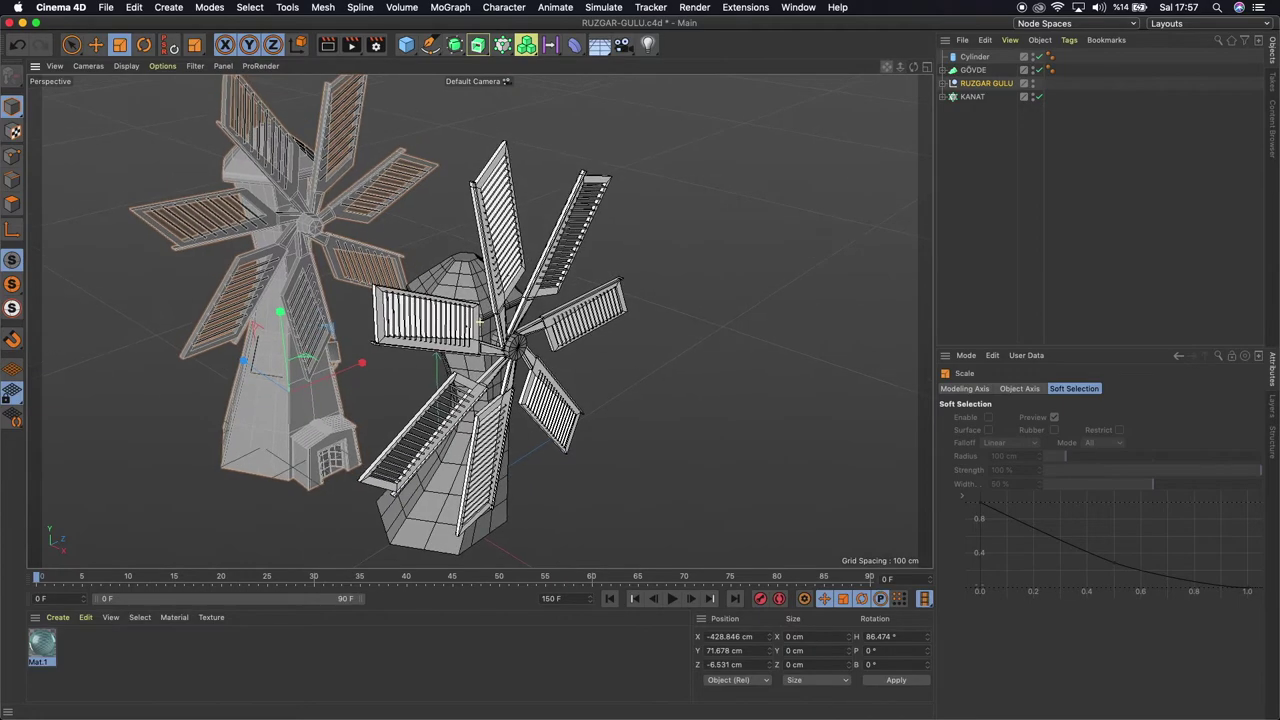
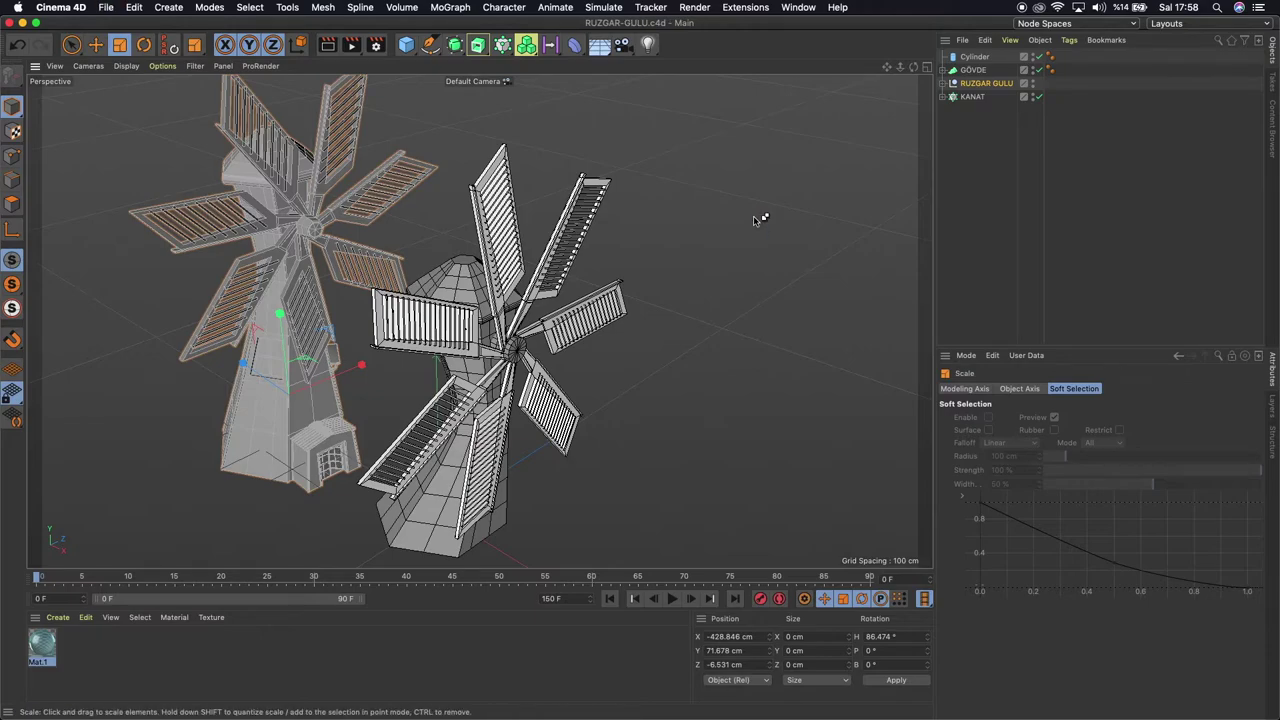
Move the cylinder along X out to the windmill's blade hub
{"action": "left_click", "coordinate": [974, 57]}
{"action": "left_click_drag", "start_coordinate": [911, 68], "coordinate": [913, 70]}
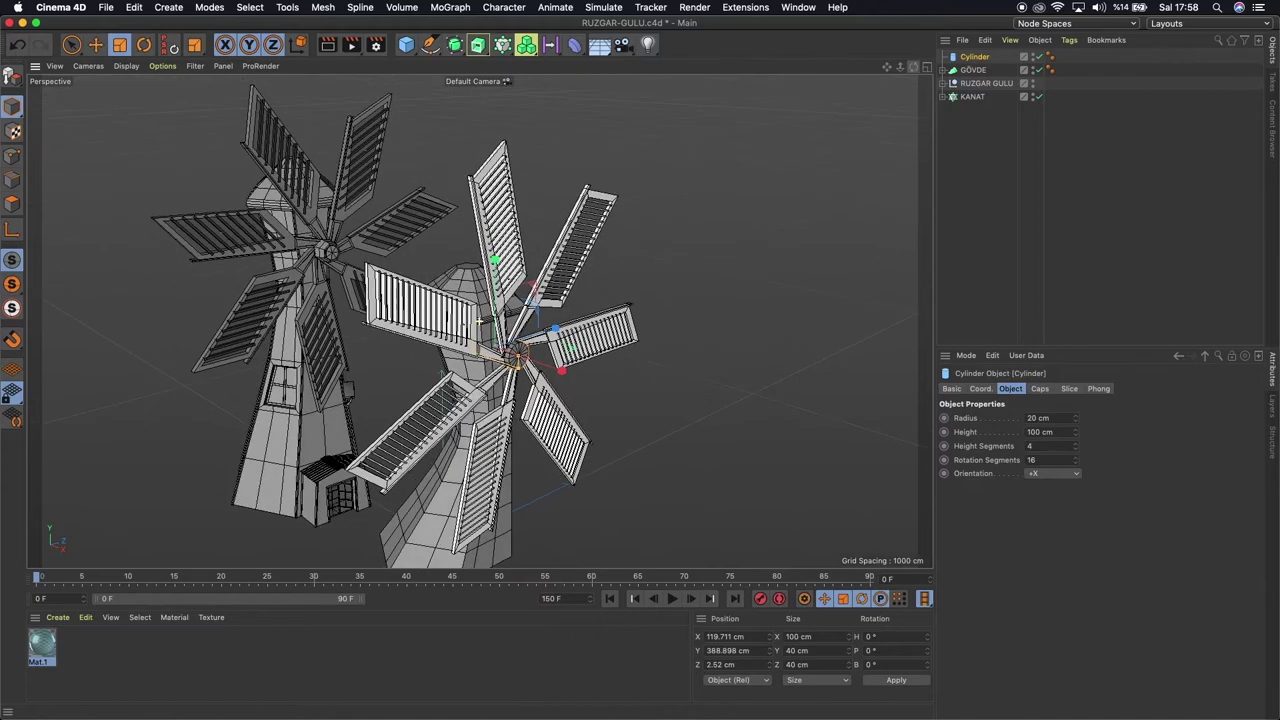
{"action": "key", "text": "e"}
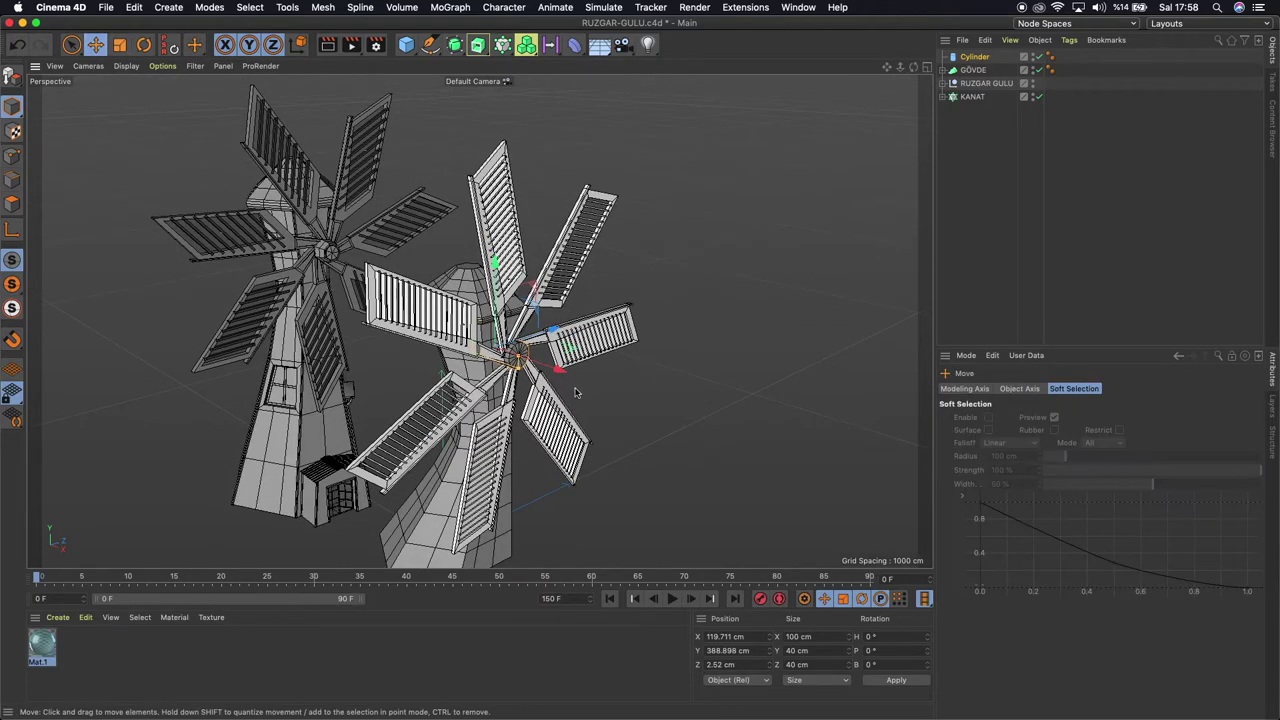
{"action": "scroll", "coordinate": [528, 396], "scroll_direction": "up", "scroll_amount": 2}
{"action": "scroll", "coordinate": [528, 396], "scroll_direction": "up", "scroll_amount": 3}
{"action": "left_click_drag", "start_coordinate": [535, 354], "coordinate": [632, 373]}
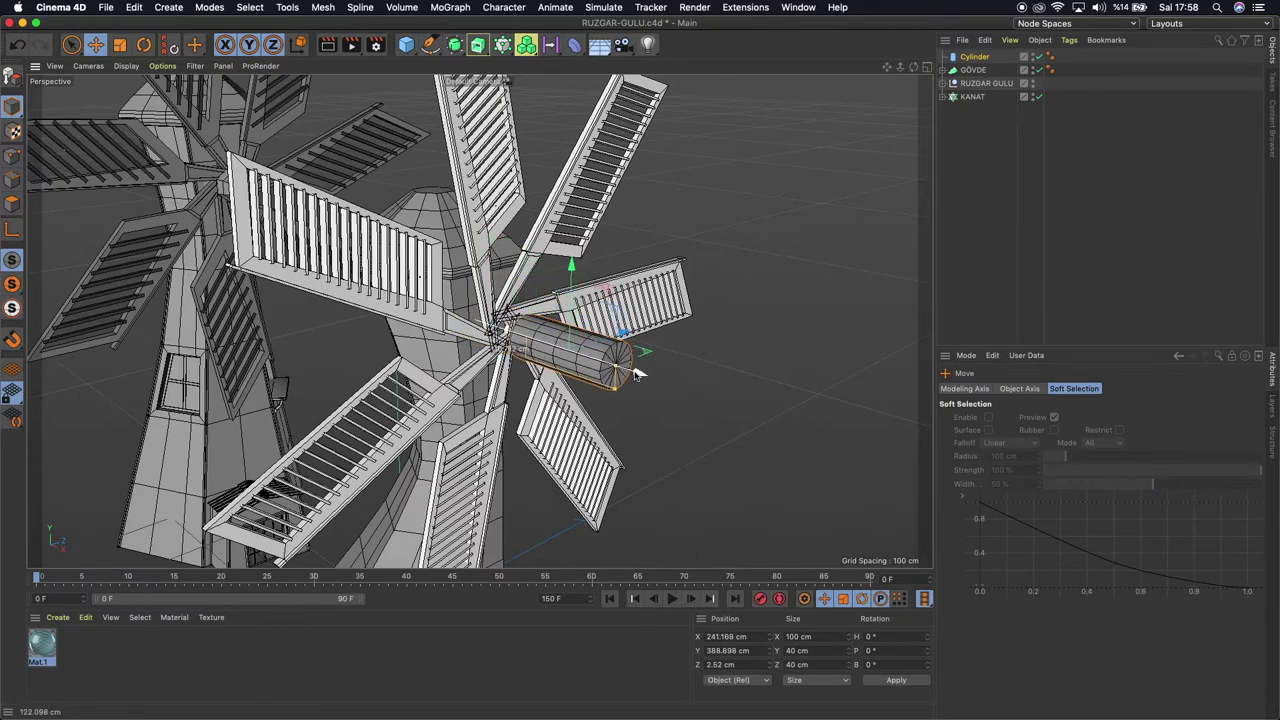
Set the cylinder's Rotation Segments to 8
{"action": "left_click", "coordinate": [968, 58]}
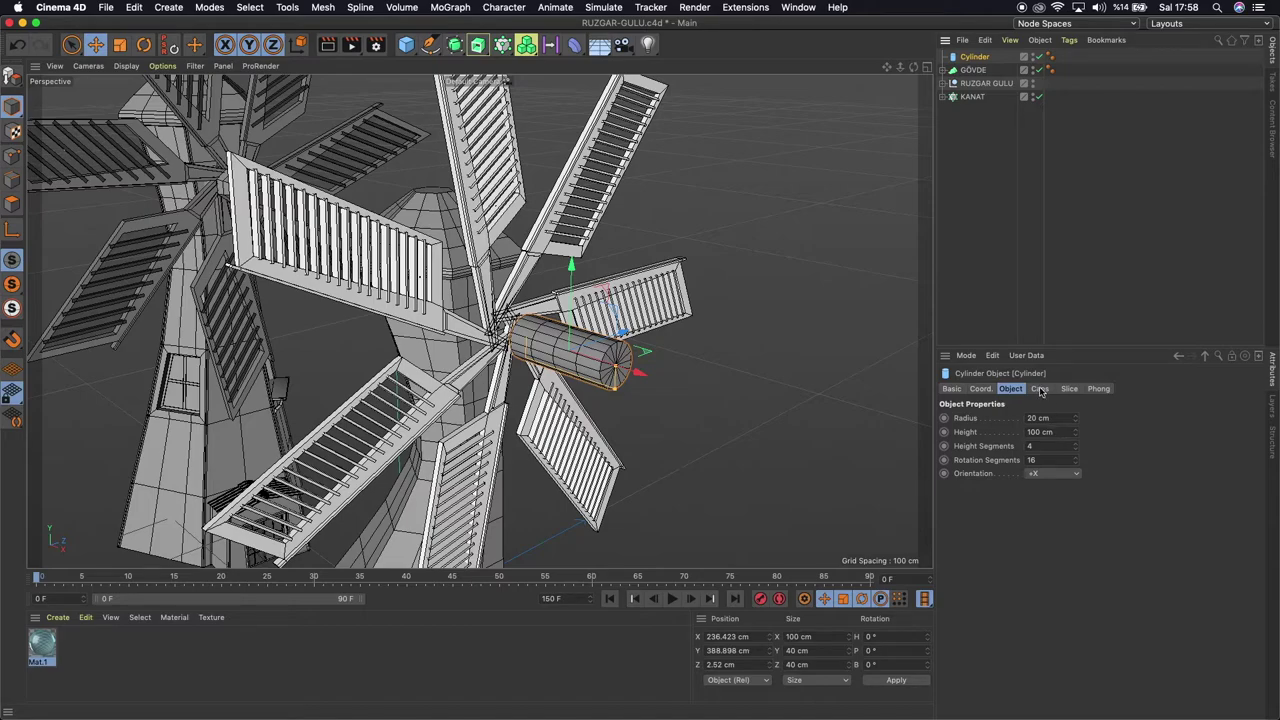
{"action": "left_click", "coordinate": [1046, 461]}
{"action": "type", "text": "8"}
{"action": "key", "text": "Return"}
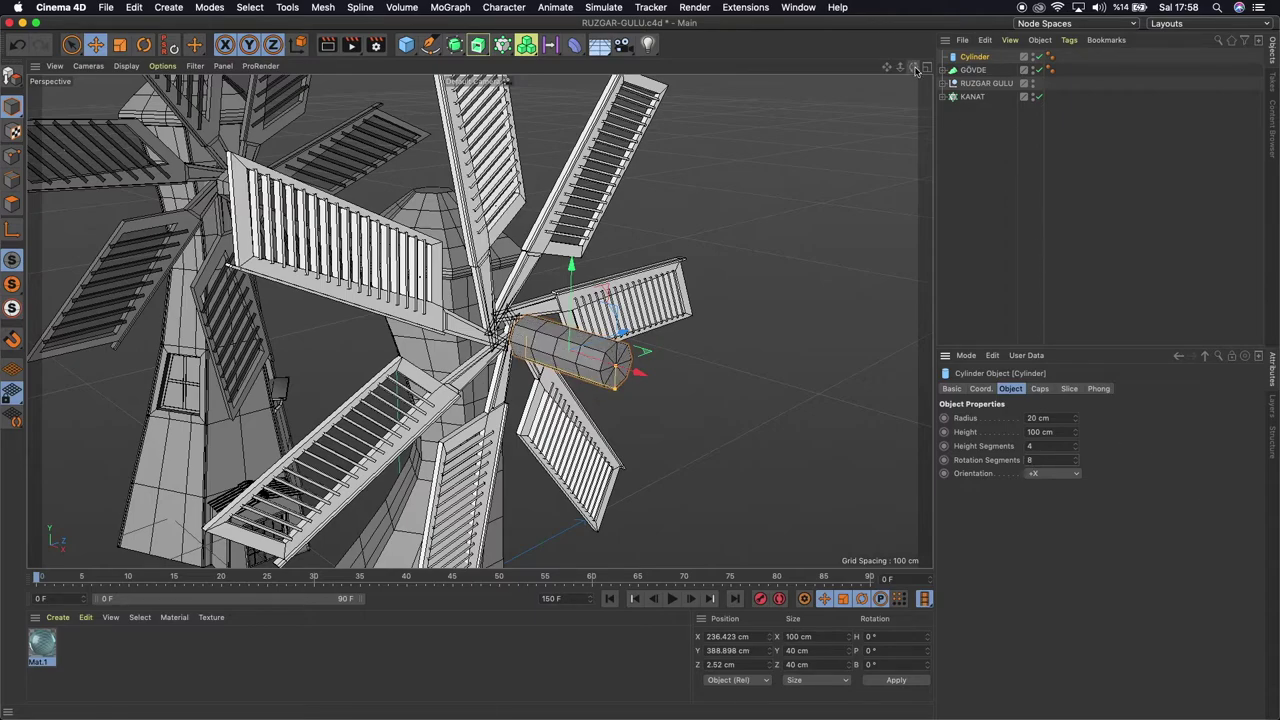
{"action": "left_click_drag", "start_coordinate": [915, 69], "coordinate": [915, 70]}
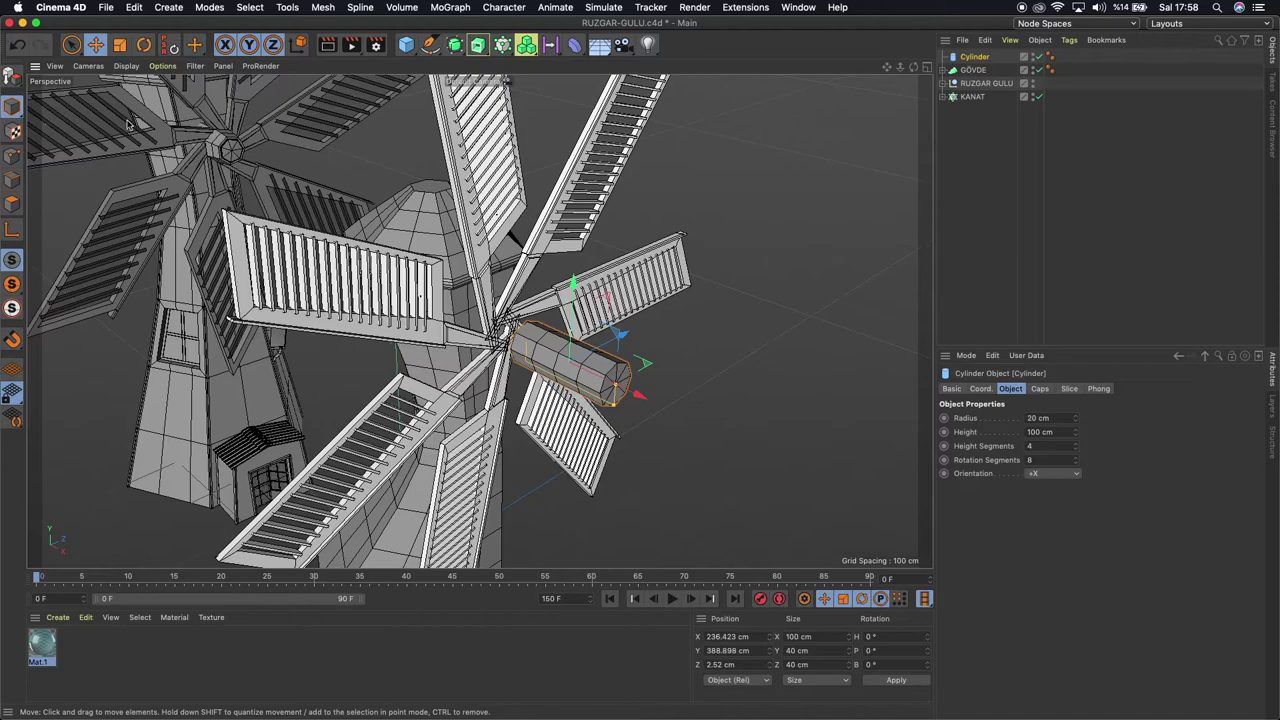
Enable cap fillets on the cylinder, keeping the fillet radius at 3 cm
{"action": "left_click", "coordinate": [1041, 389]}
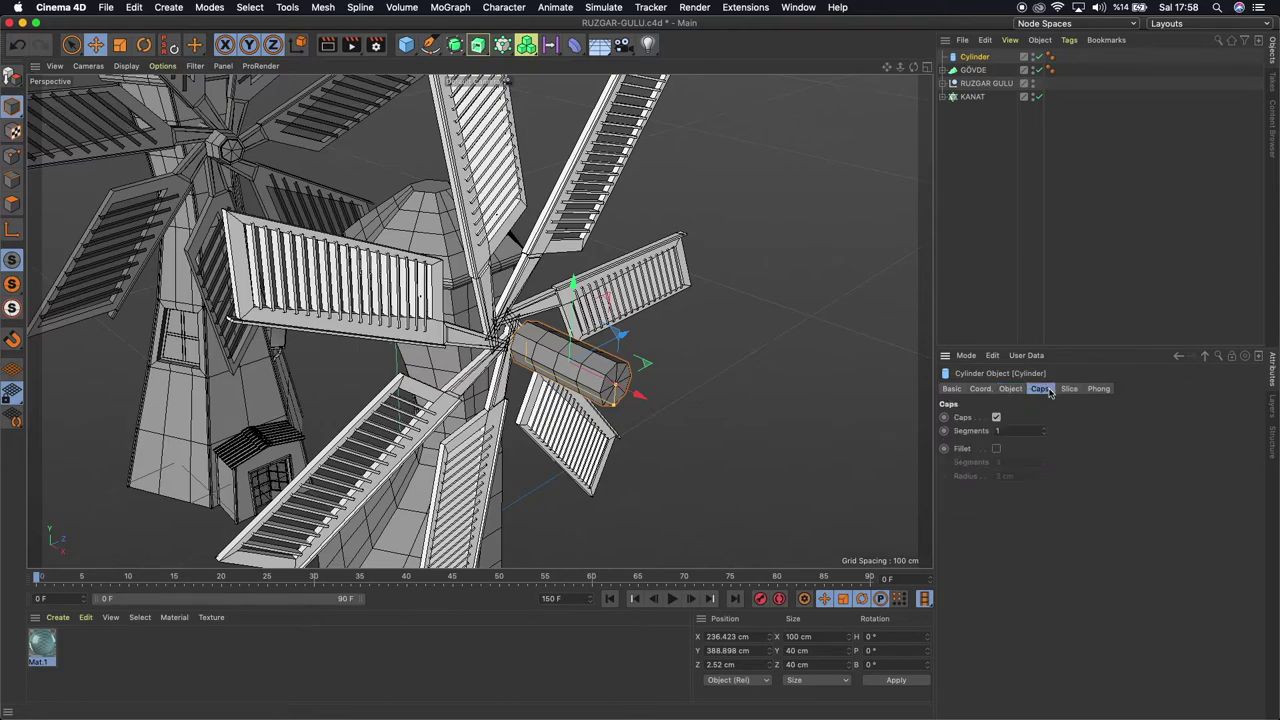
{"action": "left_click", "coordinate": [996, 449]}
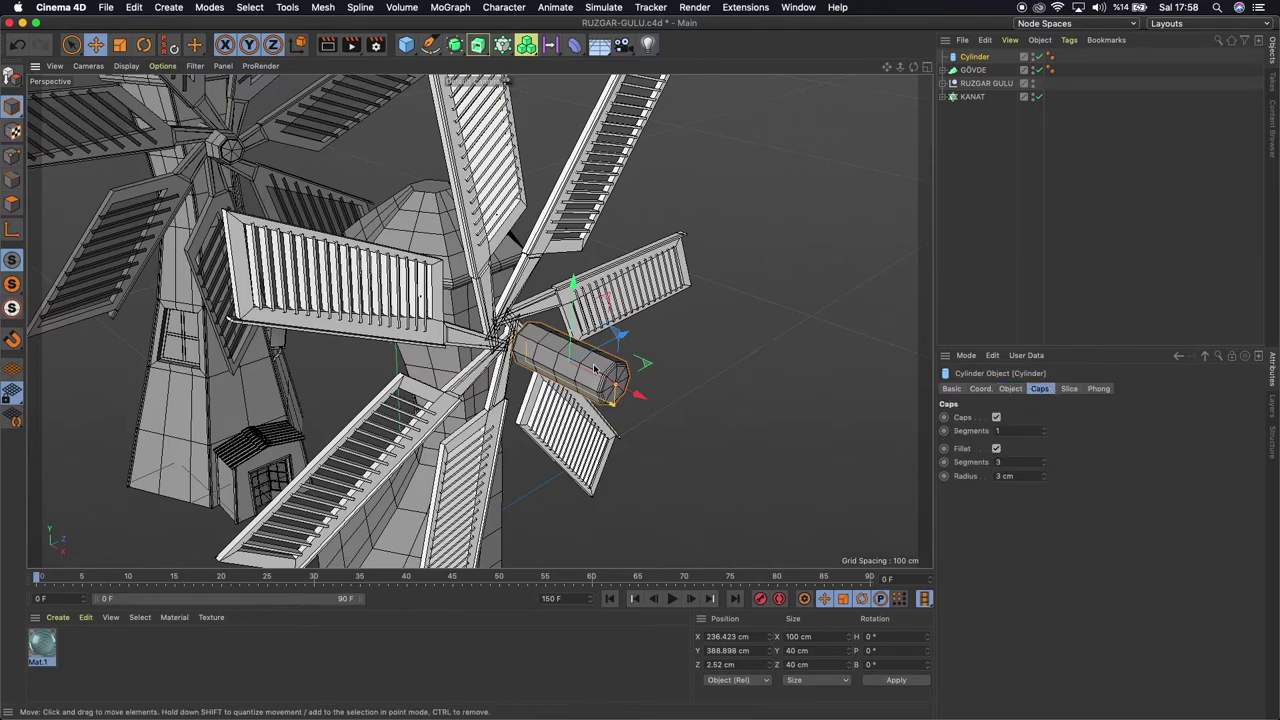
{"action": "scroll", "coordinate": [594, 368], "scroll_direction": "up", "scroll_amount": 2}
{"action": "scroll", "coordinate": [849, 451], "scroll_direction": "up", "scroll_amount": 2}
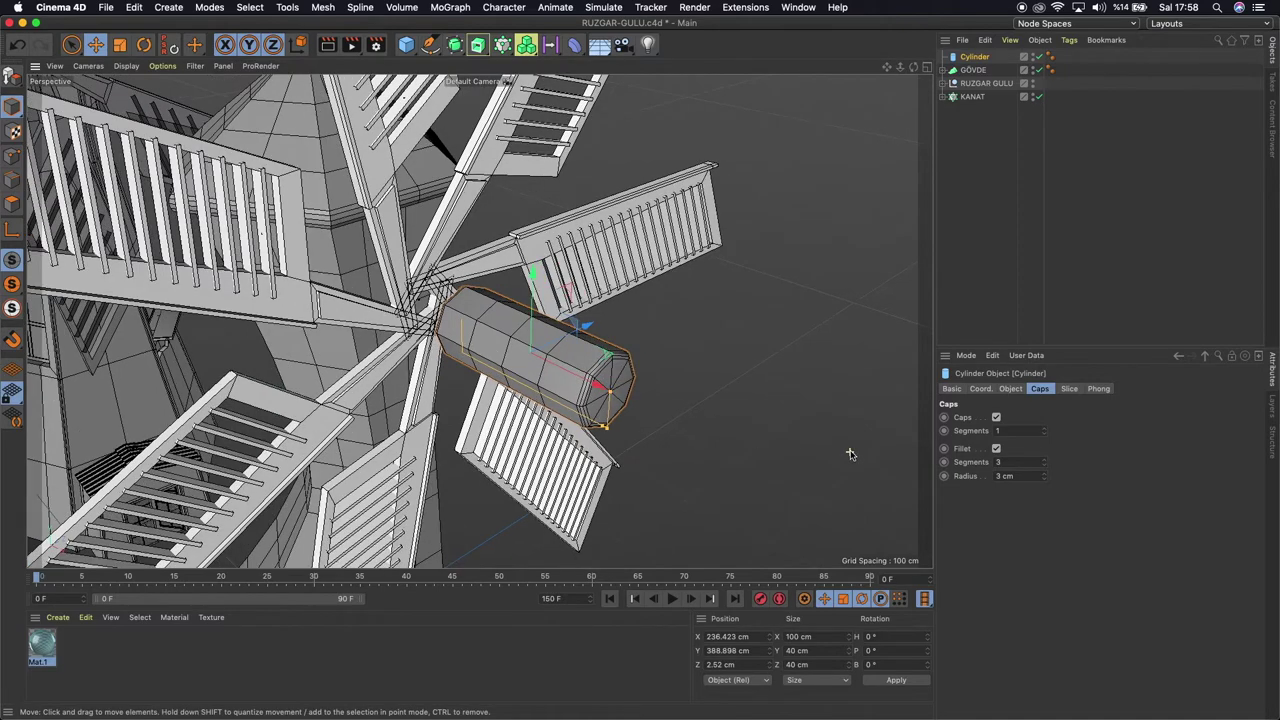
{"action": "scroll", "coordinate": [849, 451], "scroll_direction": "up", "scroll_amount": 2}
{"action": "double_click", "coordinate": [1018, 476]}
{"action": "type", "text": "1"}
{"action": "key", "text": "Return"}
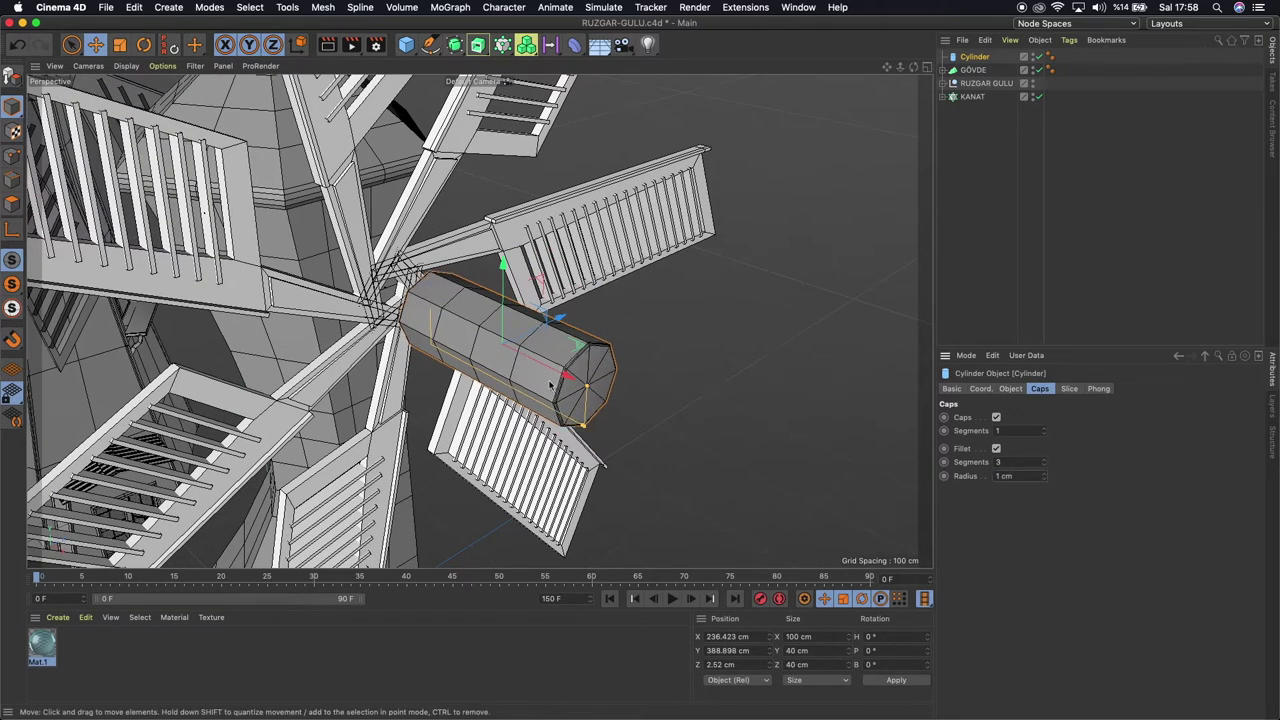
{"action": "scroll", "coordinate": [563, 380], "scroll_direction": "up", "scroll_amount": 1}
{"action": "scroll", "coordinate": [563, 380], "scroll_direction": "up", "scroll_amount": 1}
{"action": "scroll", "coordinate": [563, 380], "scroll_direction": "up", "scroll_amount": 2}
{"action": "scroll", "coordinate": [563, 380], "scroll_direction": "up", "scroll_amount": 2}
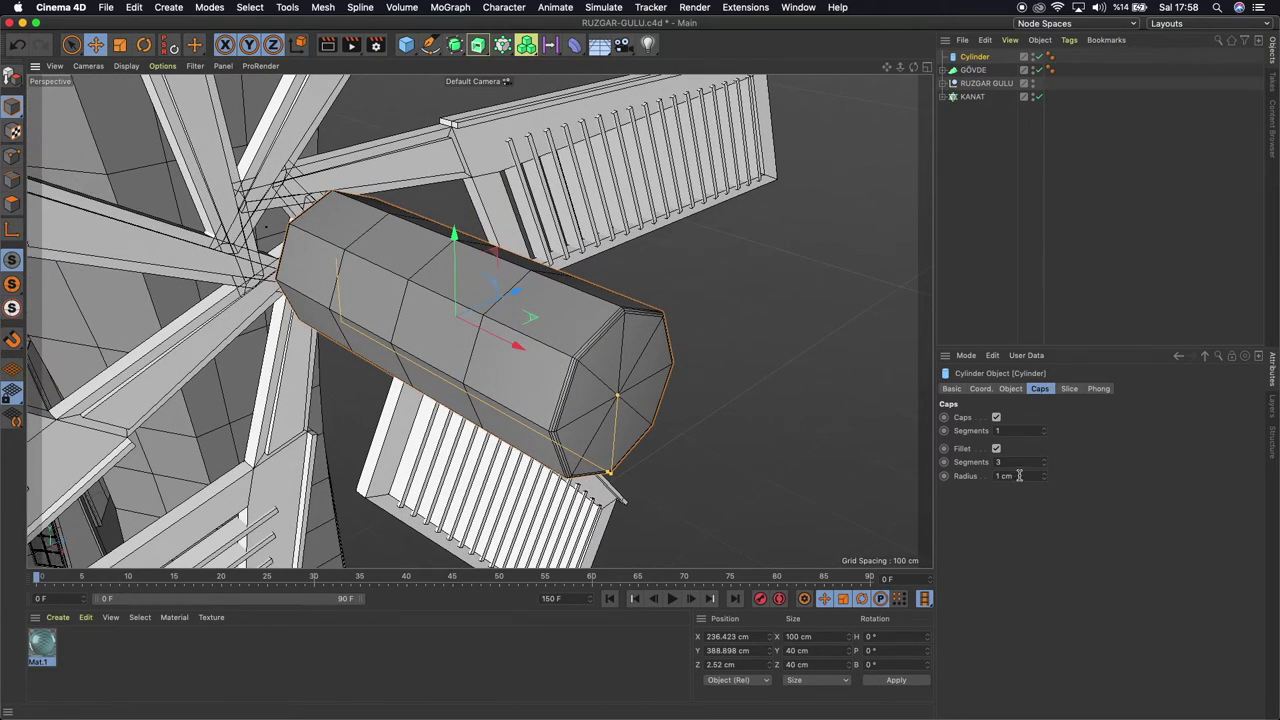
{"action": "key", "text": "super+z"}
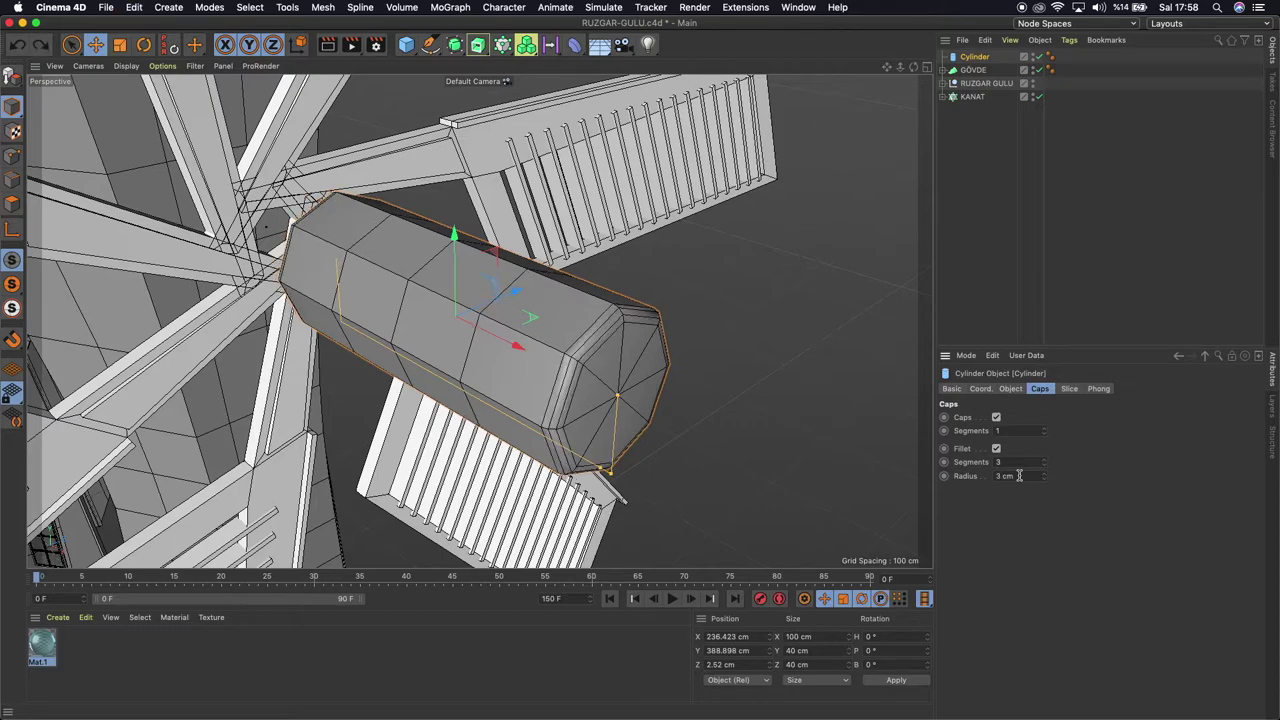
Give the cap fillet a single segment
{"action": "left_click", "coordinate": [1017, 459]}
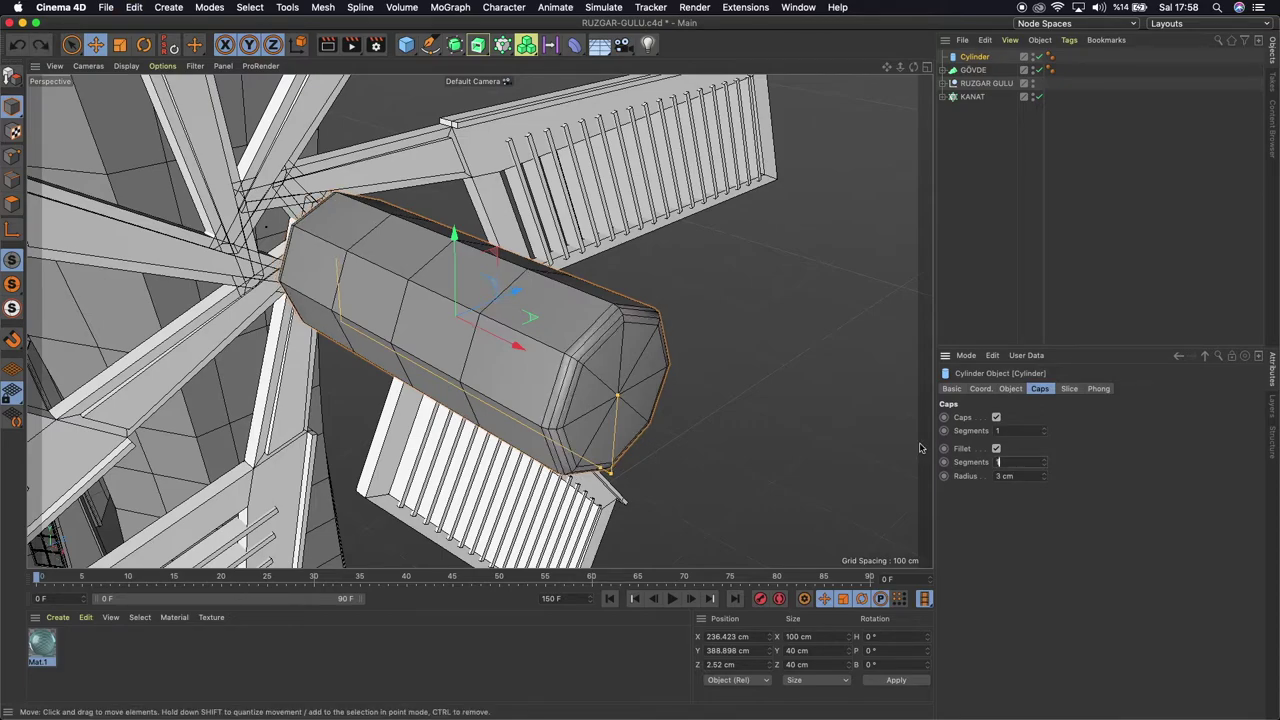
{"action": "type", "text": "1"}
{"action": "key", "text": "Return"}
{"action": "middle_click_drag", "start_coordinate": [794, 334], "coordinate": [760, 351]}
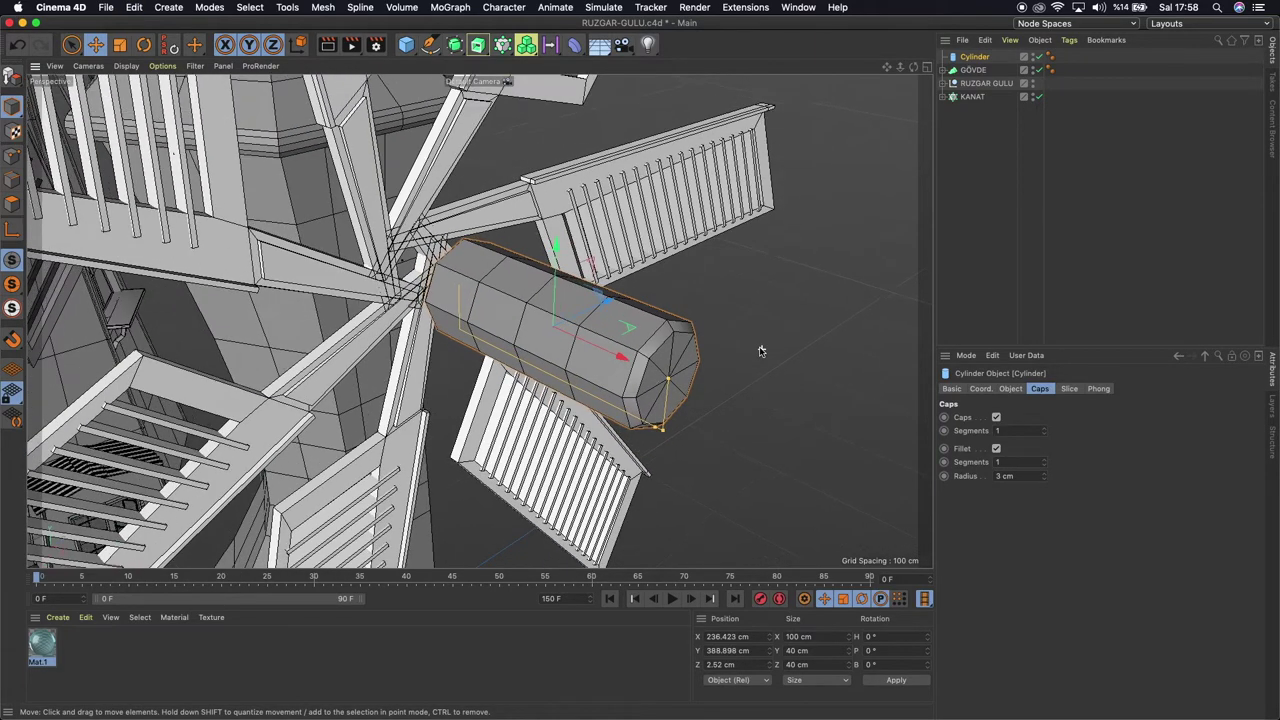
{"action": "left_click_drag", "start_coordinate": [760, 351], "coordinate": [759, 346], "text": "alt"}
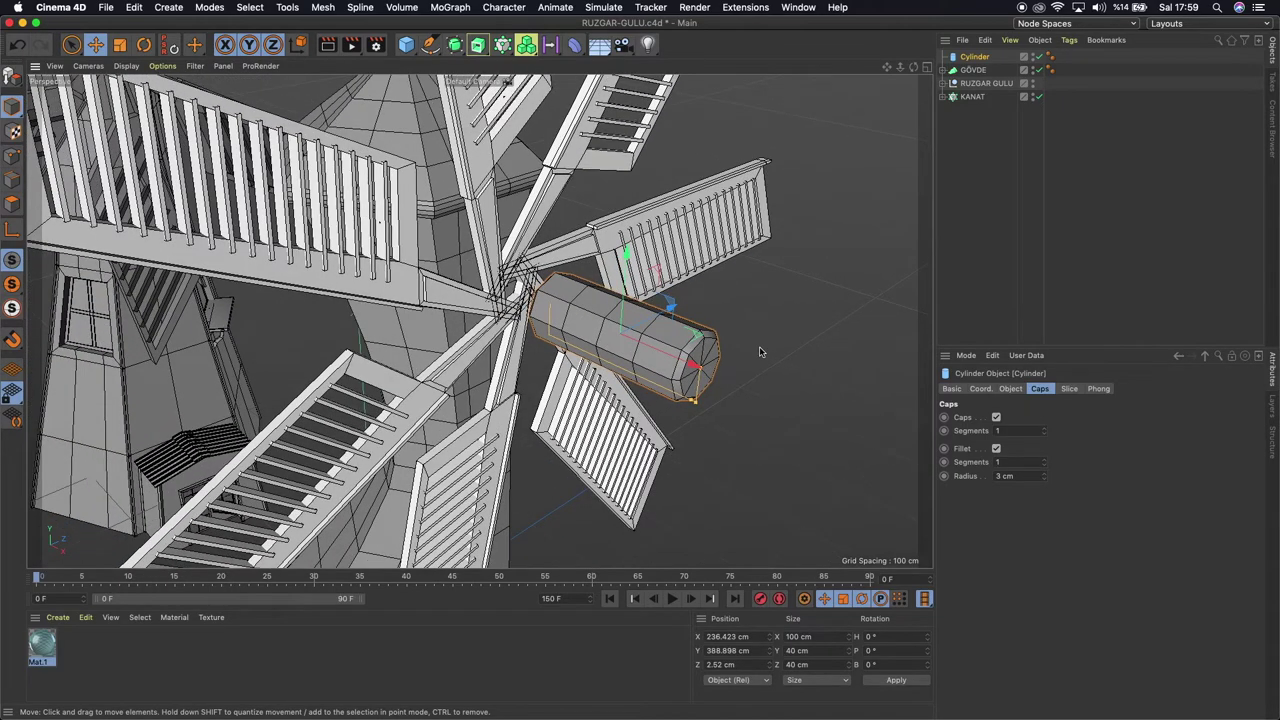
Reduce the cylinder's height segments to 1 and make it an editable polygon object
{"action": "left_click", "coordinate": [1015, 389]}
{"action": "left_click", "coordinate": [1075, 450]}
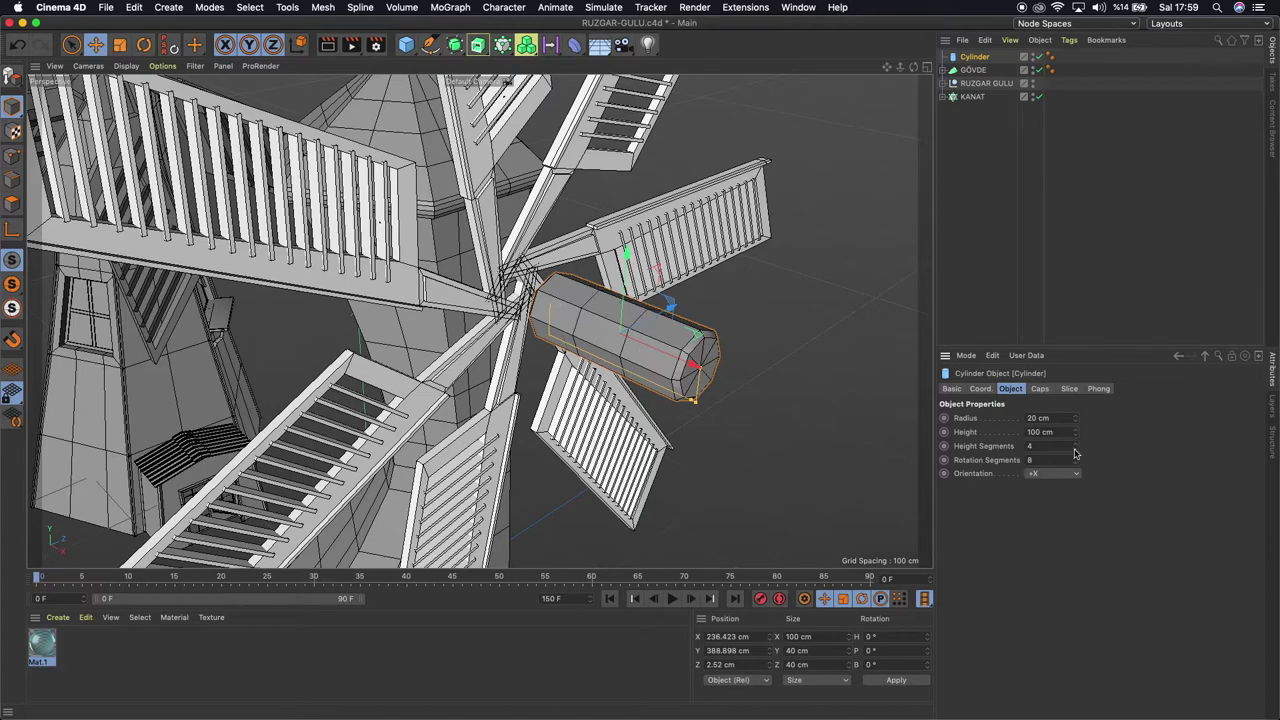
{"action": "left_click", "coordinate": [1075, 450]}
{"action": "left_click", "coordinate": [1075, 450]}
{"action": "left_click_drag", "start_coordinate": [900, 66], "coordinate": [887, 80]}
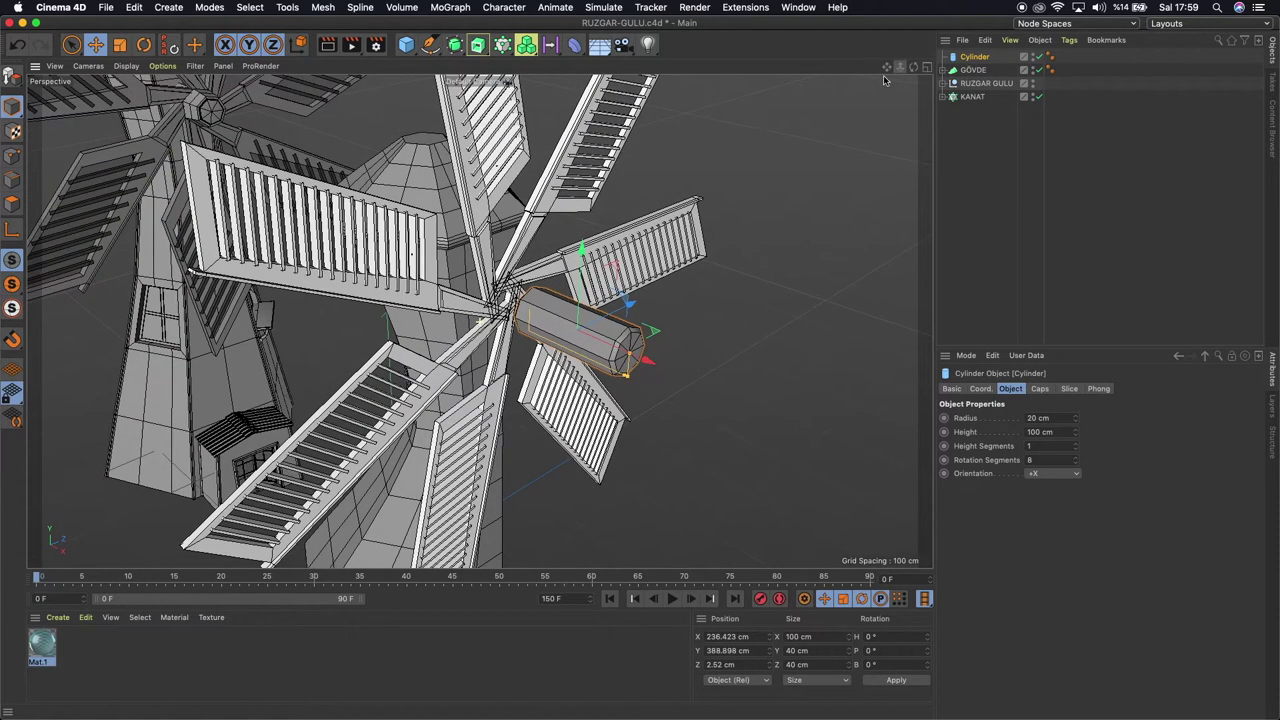
{"action": "left_click", "coordinate": [12, 77]}
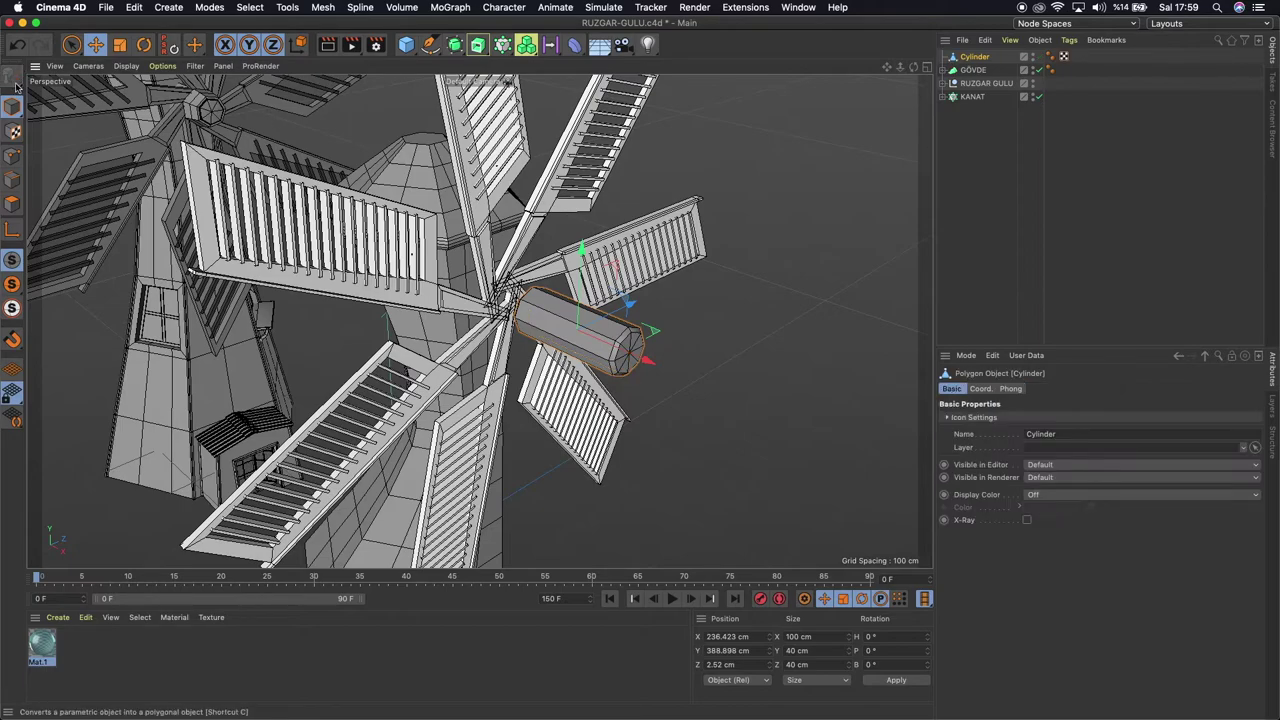
{"action": "left_click", "coordinate": [783, 208]}
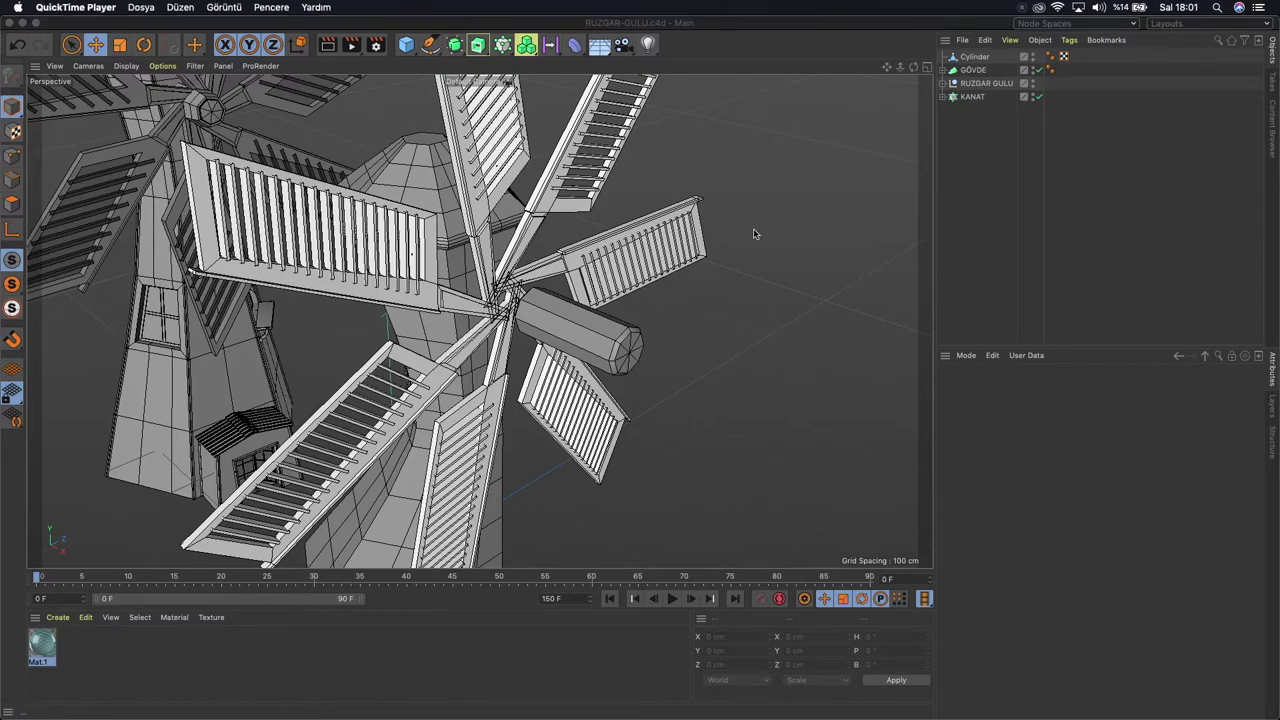
Select the points at the cylinder's outer end and scale them down slightly
{"action": "left_click", "coordinate": [973, 58]}
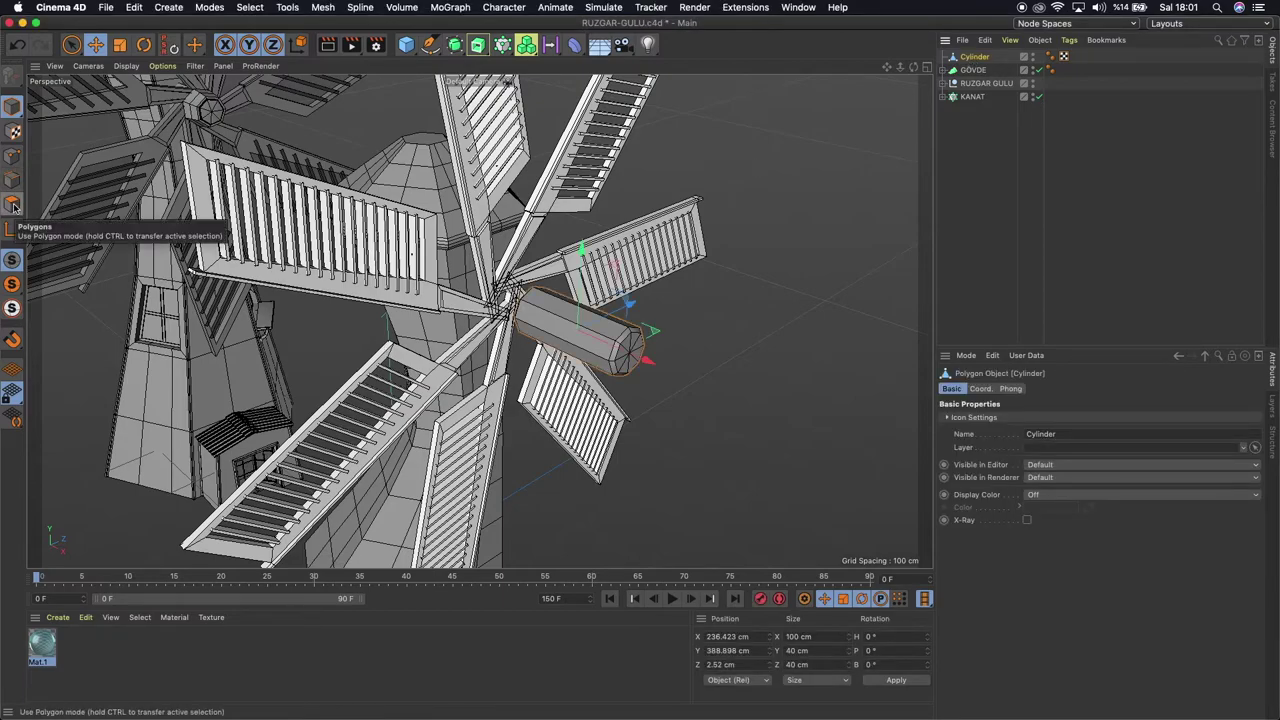
{"action": "left_click", "coordinate": [13, 206]}
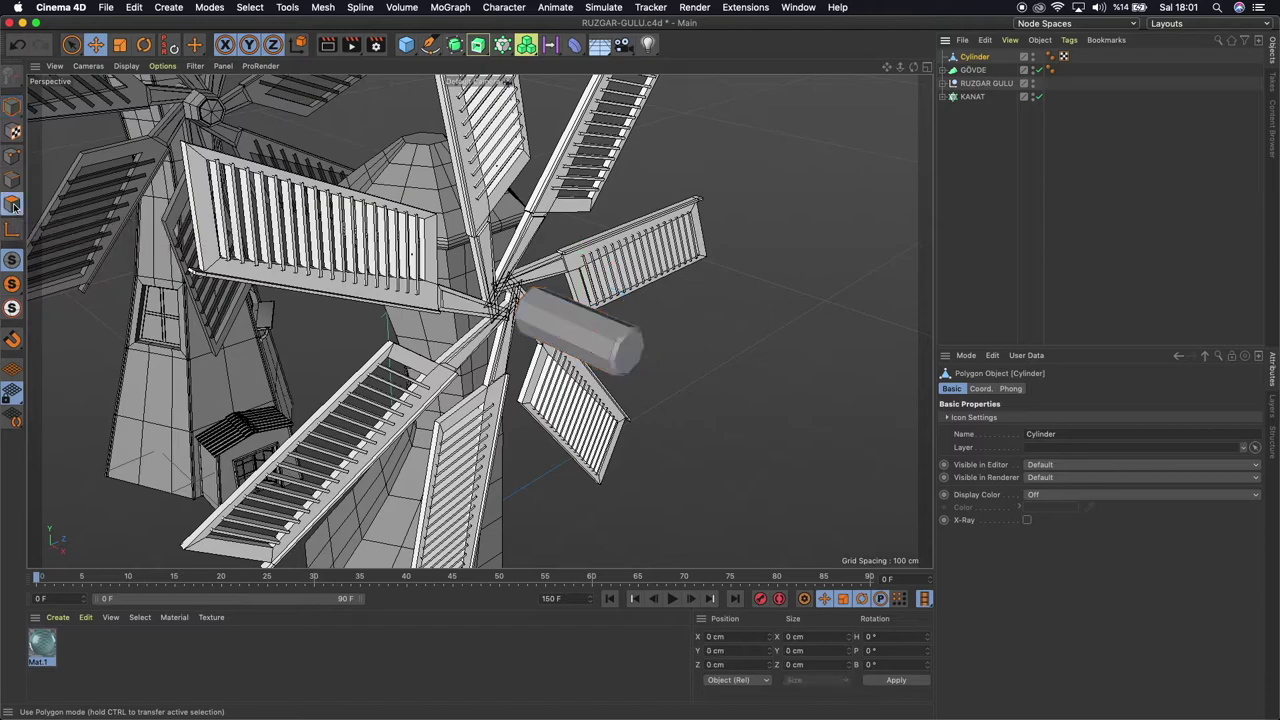
{"action": "left_click", "coordinate": [13, 155]}
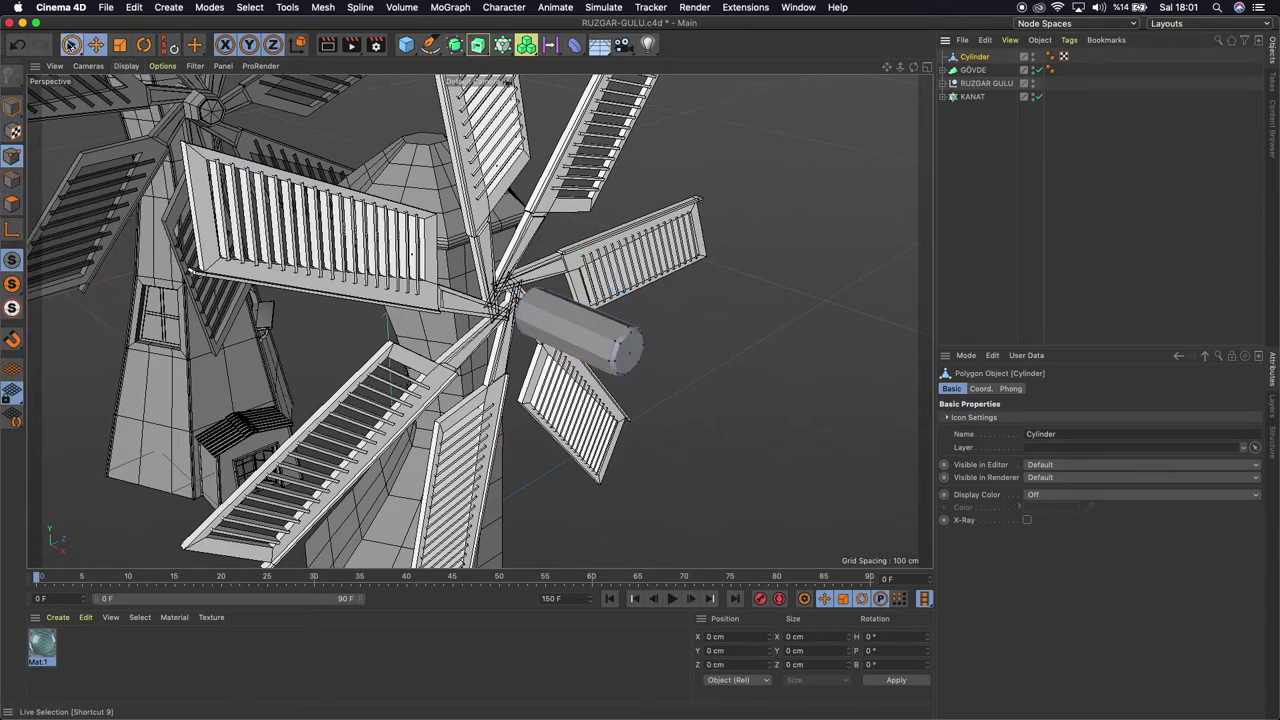
{"action": "left_click_drag", "start_coordinate": [70, 44], "coordinate": [130, 85]}
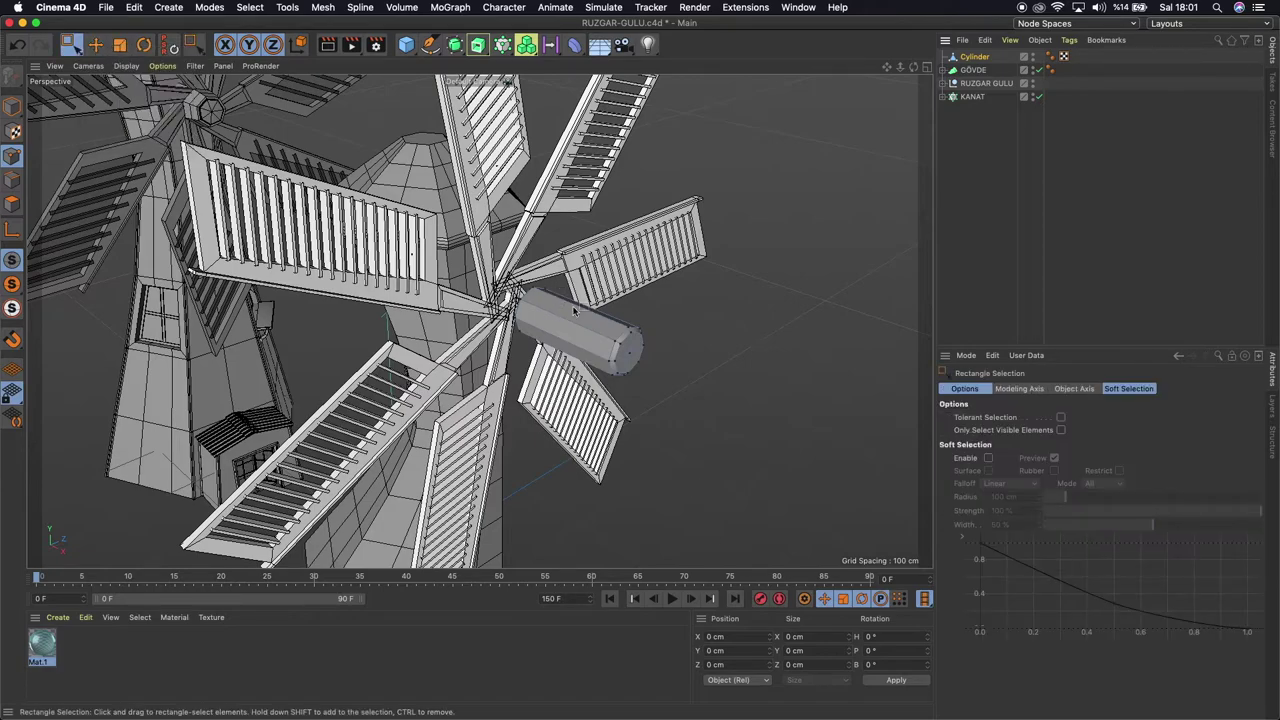
{"action": "mouse_move", "coordinate": [913, 67]}
{"action": "left_mouse_down"}
{"action": "mouse_move", "coordinate": [612, 264]}
{"action": "mouse_move", "coordinate": [730, 388]}
{"action": "left_mouse_up"}
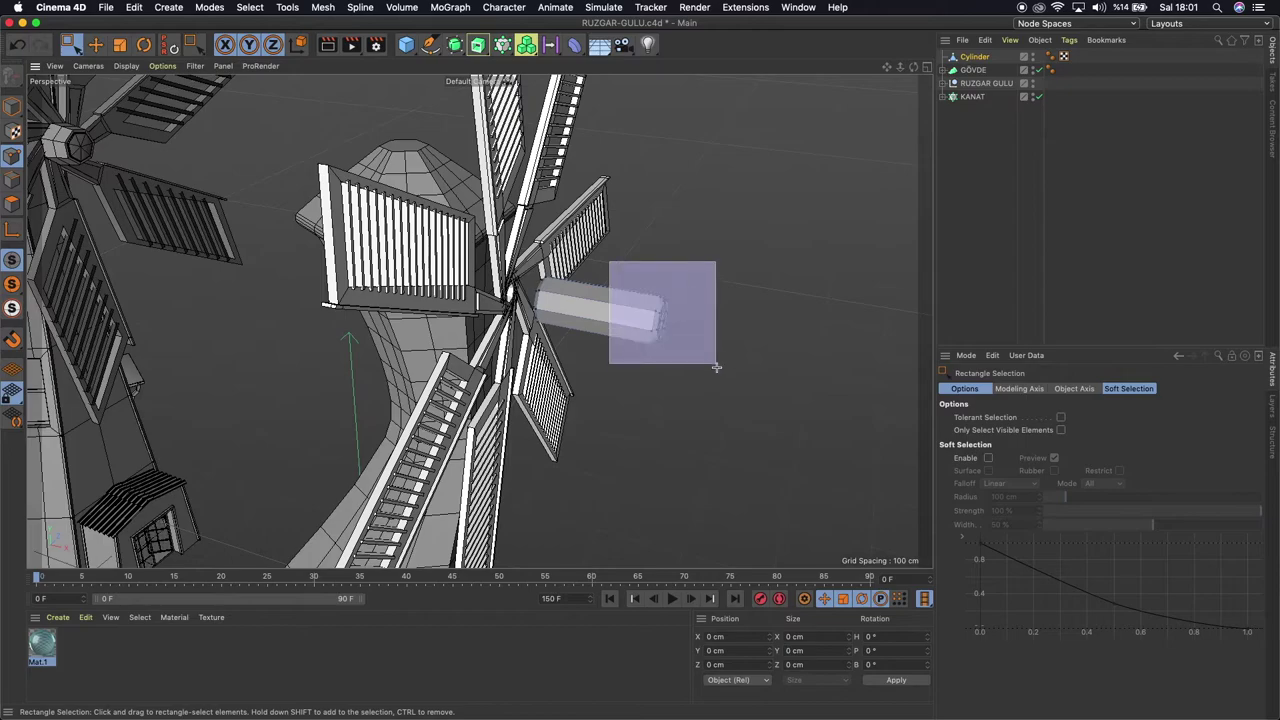
{"action": "left_click_drag", "start_coordinate": [479, 320], "coordinate": [380, 260], "text": "alt"}
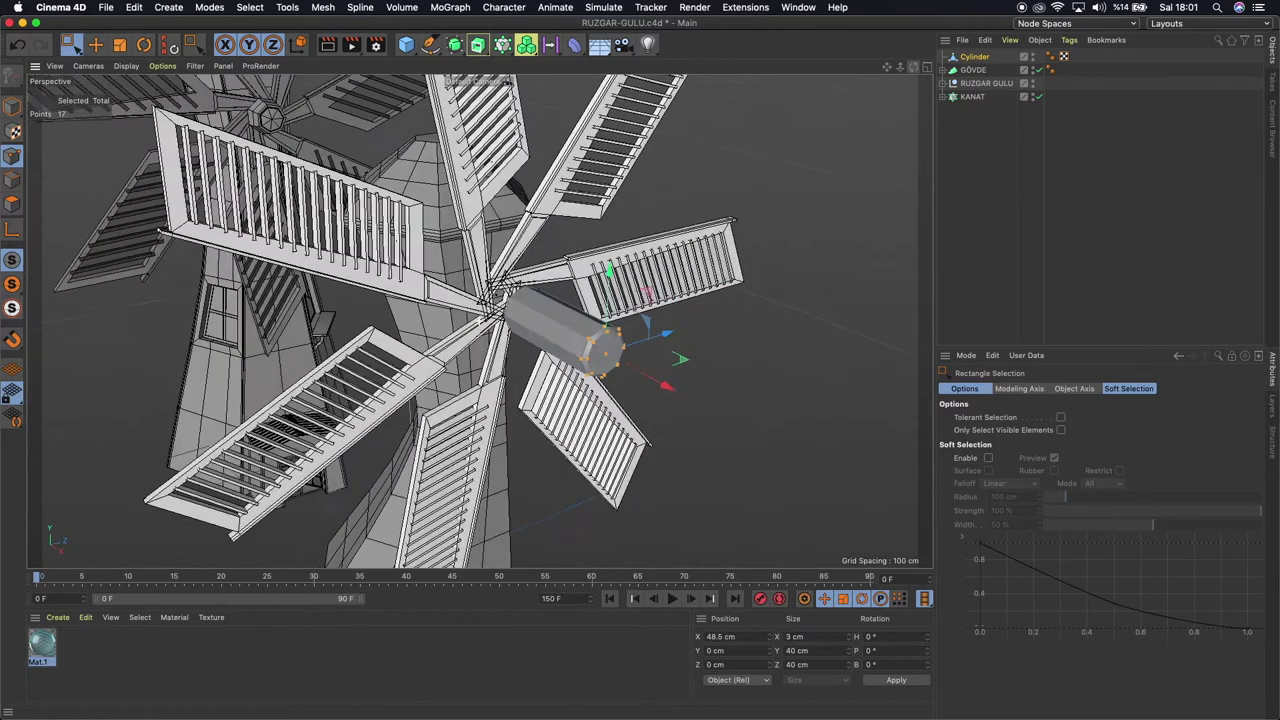
{"action": "left_click", "coordinate": [120, 45]}
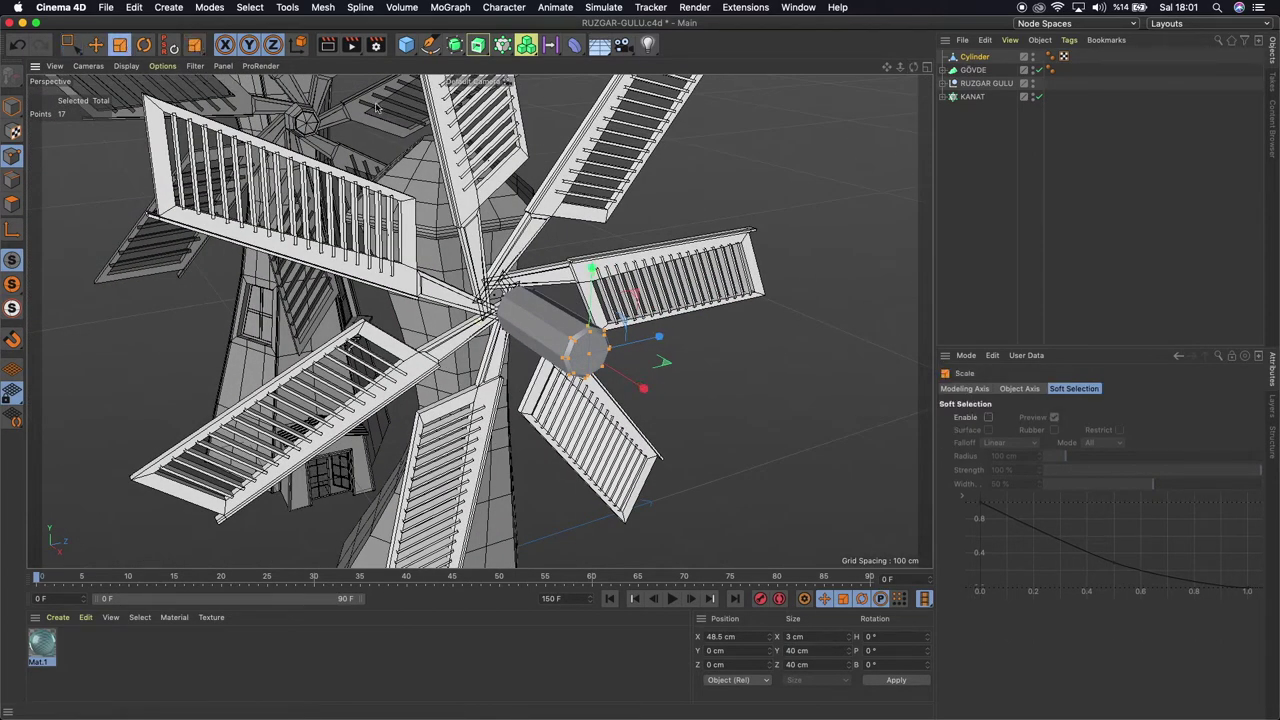
{"action": "mouse_move", "coordinate": [797, 147]}
{"action": "left_mouse_down"}
{"action": "mouse_move", "coordinate": [710, 175]}
{"action": "mouse_move", "coordinate": [585, 178]}
{"action": "left_mouse_up"}
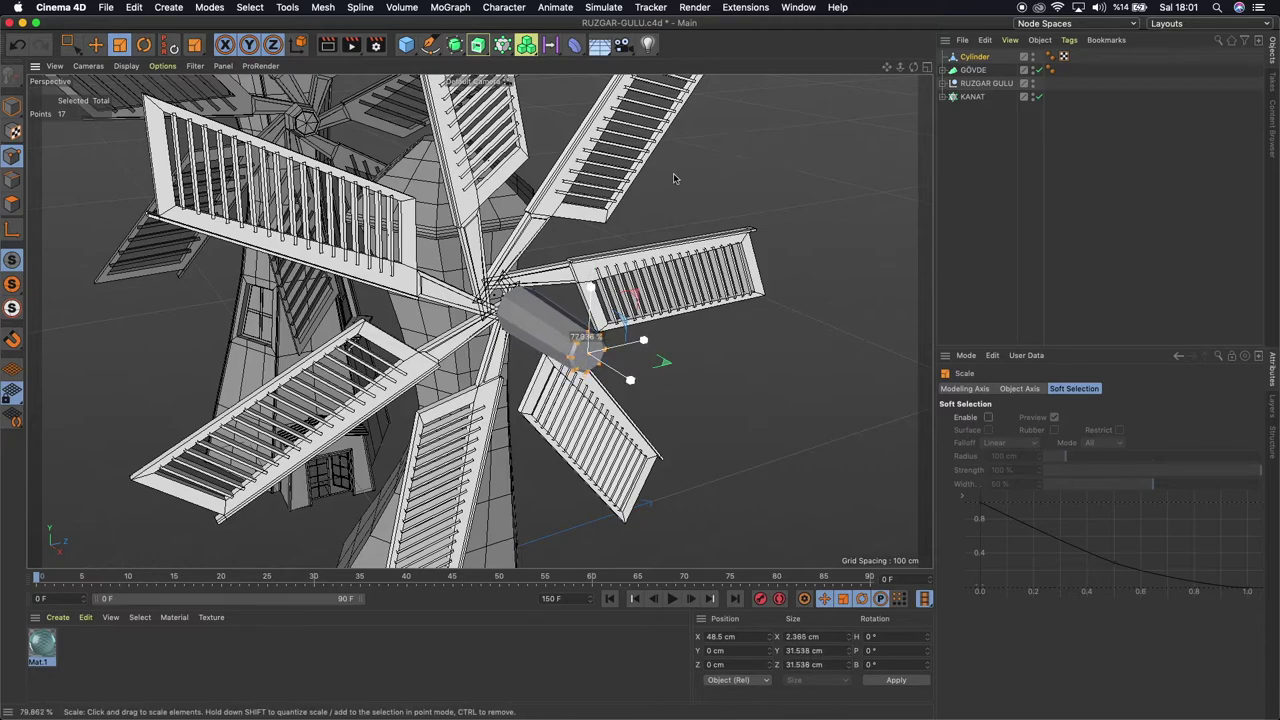
Move the outer-end points inward toward the hub to shorten the cylinder
{"action": "left_click", "coordinate": [95, 45]}
{"action": "mouse_move", "coordinate": [596, 400]}
{"action": "left_mouse_down"}
{"action": "mouse_move", "coordinate": [618, 374]}
{"action": "mouse_move", "coordinate": [606, 363]}
{"action": "left_mouse_up"}
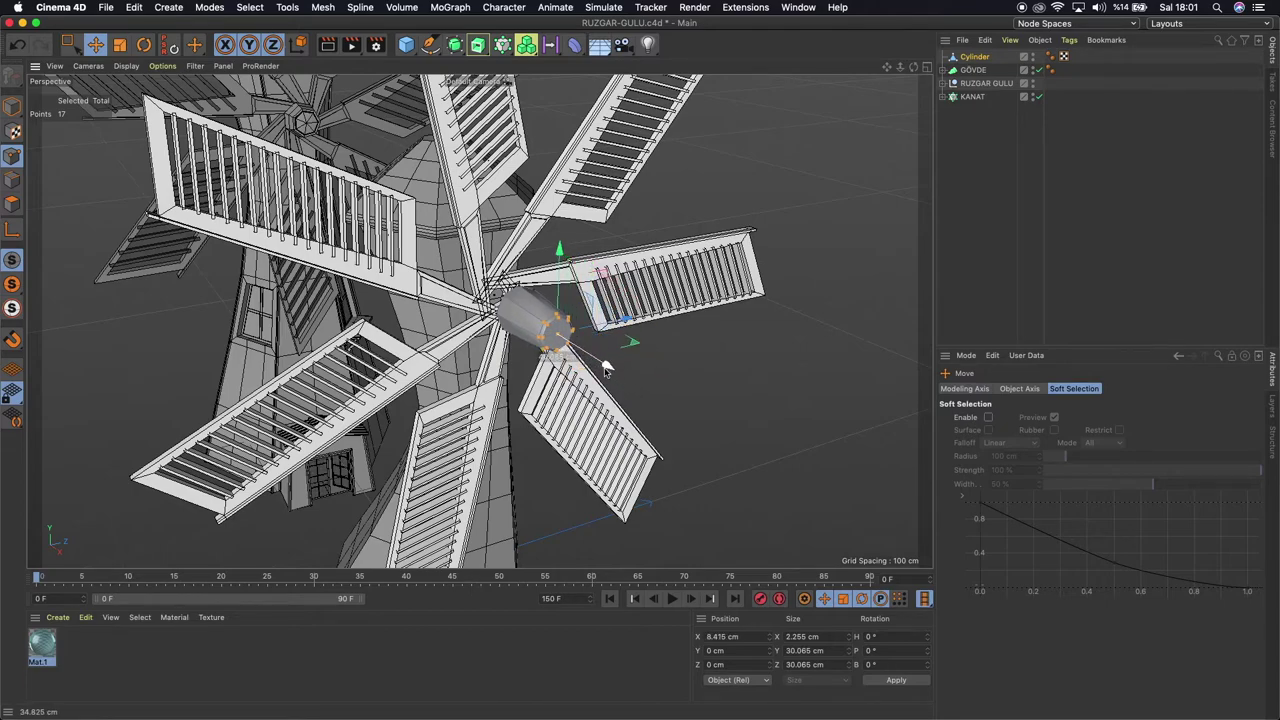
{"action": "scroll", "coordinate": [510, 335], "scroll_direction": "up", "scroll_amount": 3}
{"action": "scroll", "coordinate": [510, 335], "scroll_direction": "up", "scroll_amount": 2}
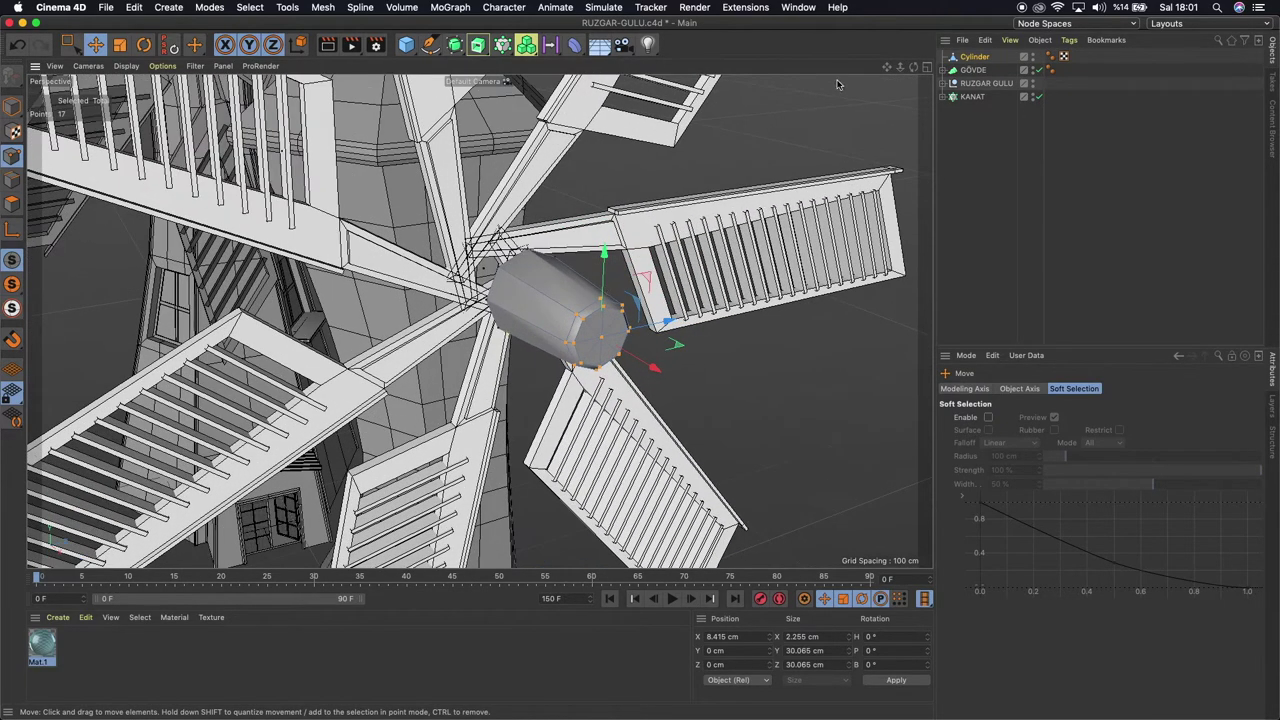
{"action": "left_click_drag", "start_coordinate": [913, 66], "coordinate": [940, 78]}
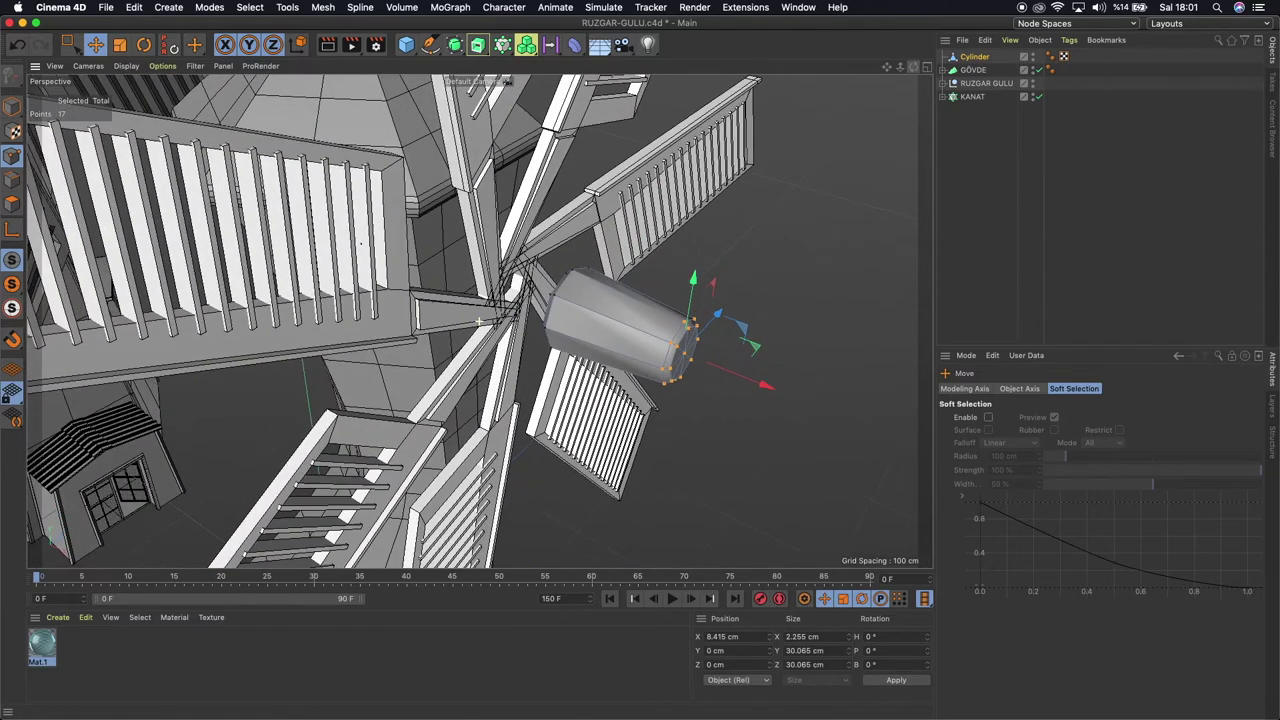
{"action": "left_click_drag", "start_coordinate": [752, 380], "coordinate": [678, 349]}
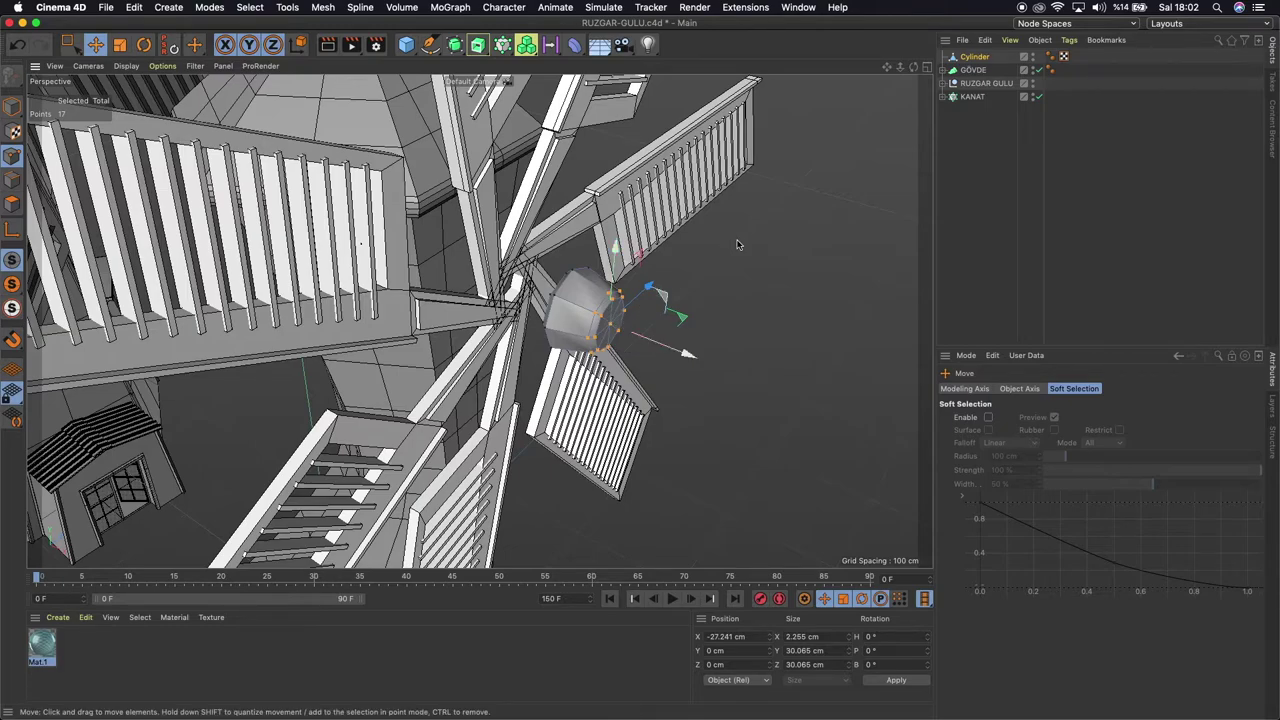
{"action": "left_click_drag", "start_coordinate": [911, 68], "coordinate": [930, 80]}
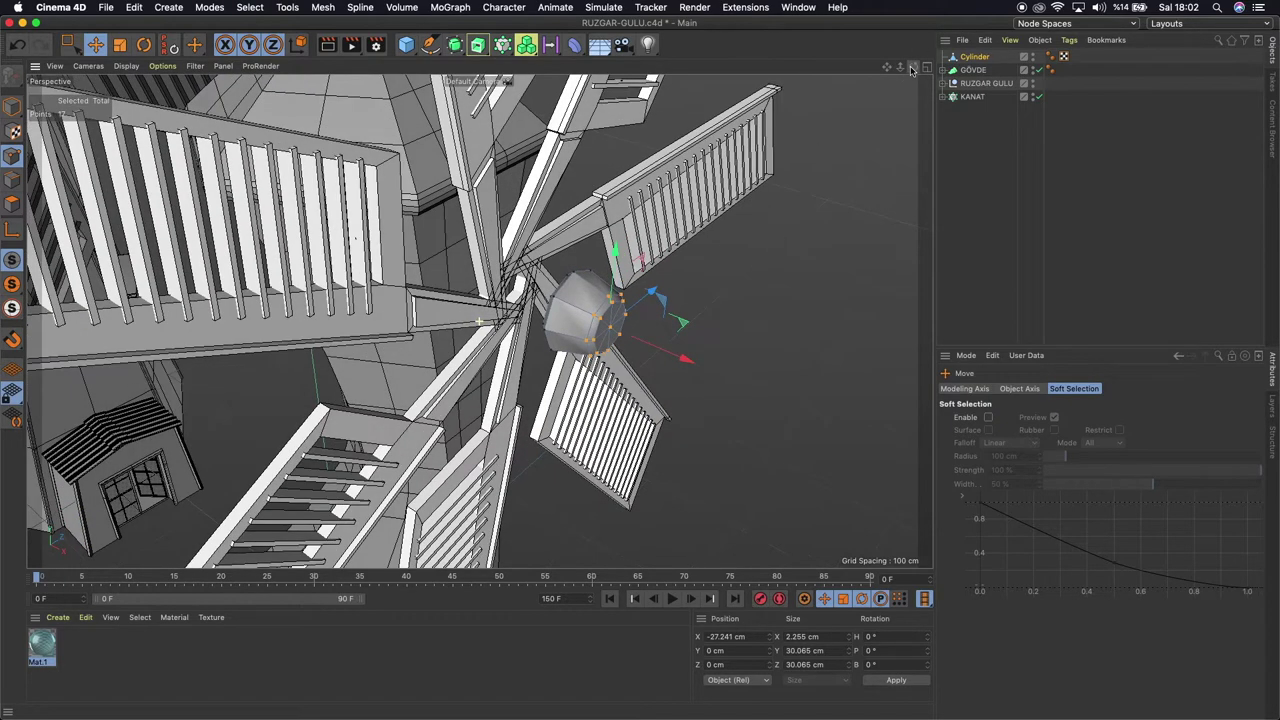
Set the Cylinder's Phong angle to 0° for flat, faceted shading
{"action": "left_click", "coordinate": [975, 57]}
{"action": "left_click", "coordinate": [1011, 390]}
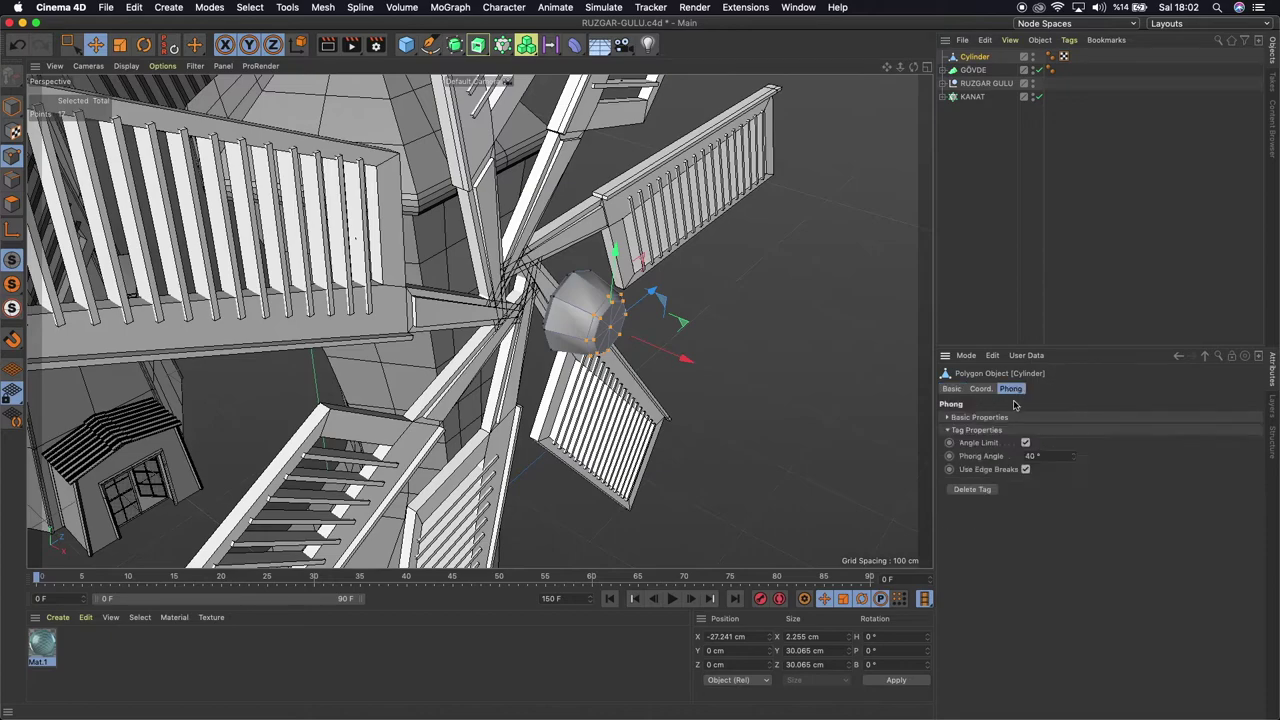
{"action": "type", "text": "0"}
{"action": "key", "text": "Return"}
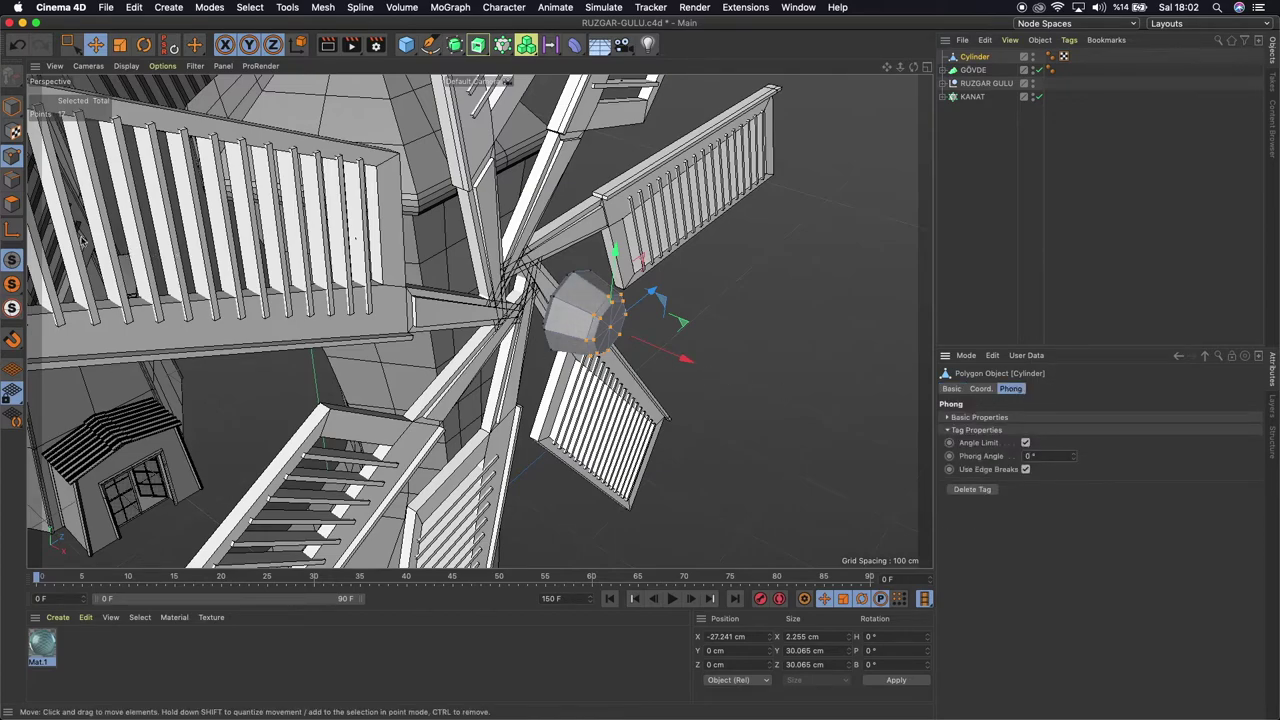
{"action": "left_click", "coordinate": [12, 203]}
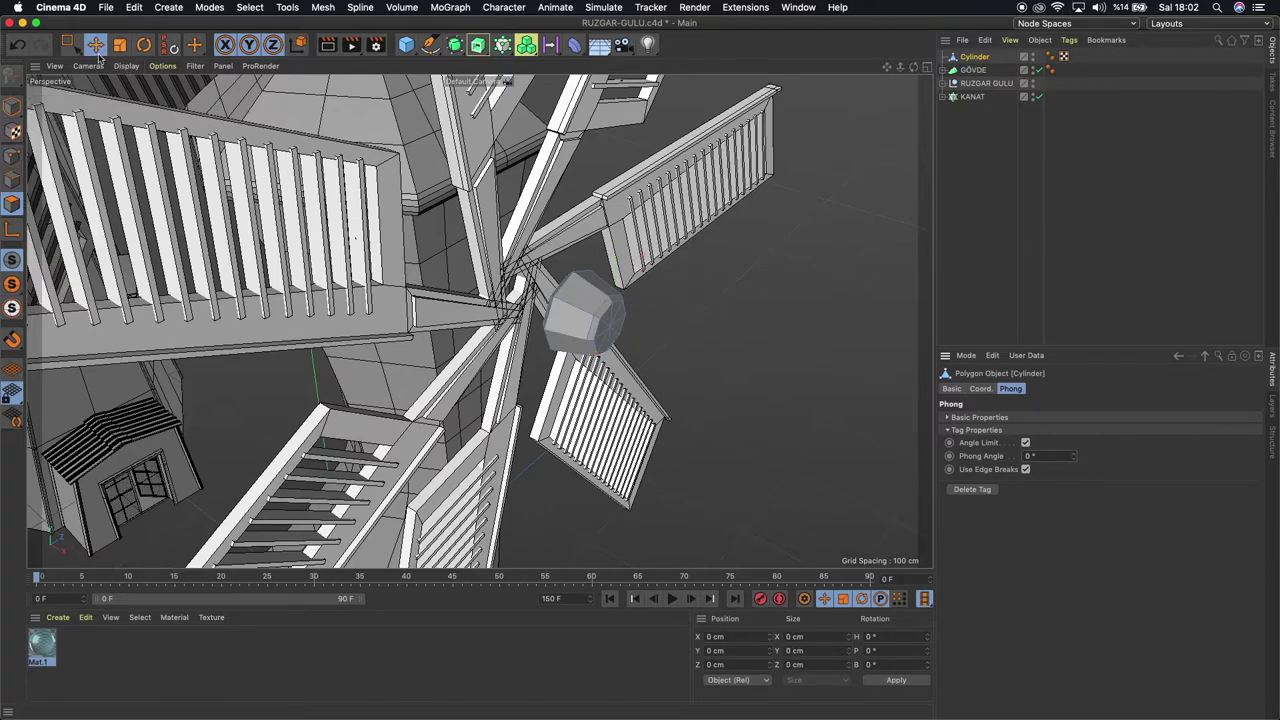
Live-select the hub's end cap polygons and inset them with Extrude Inner
{"action": "left_click", "coordinate": [97, 46]}
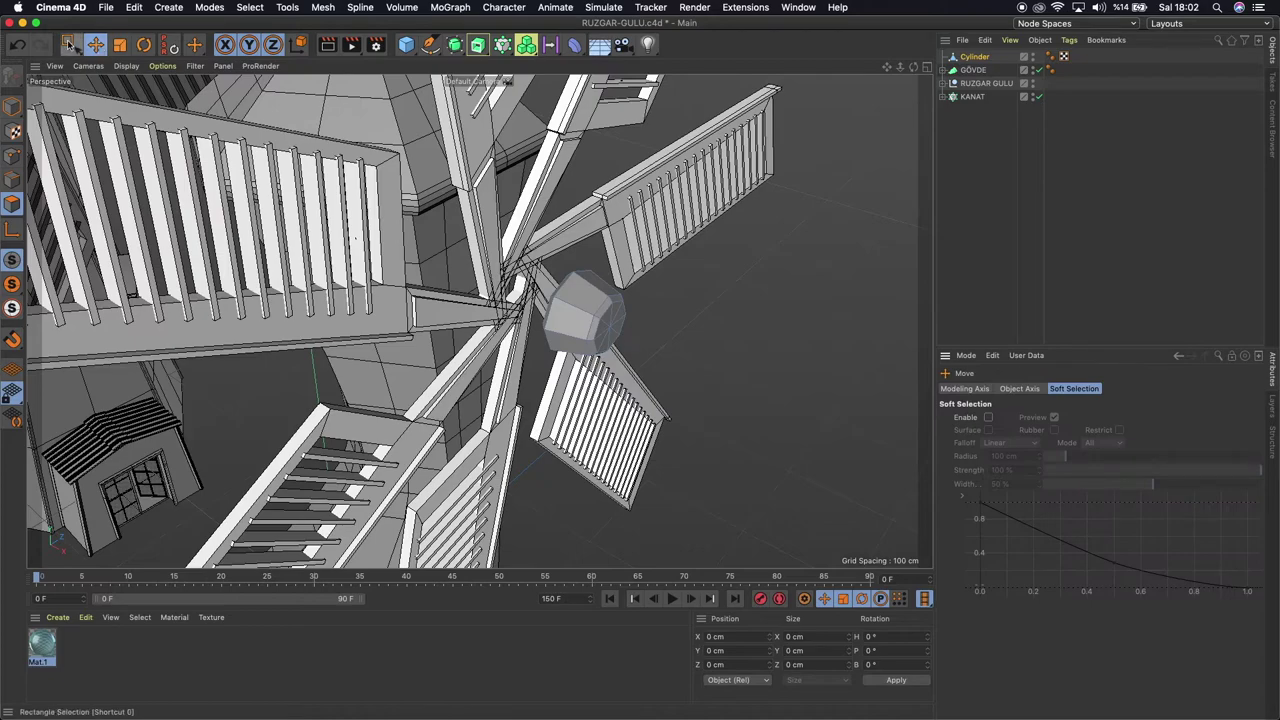
{"action": "left_click", "coordinate": [68, 44]}
{"action": "left_click", "coordinate": [122, 62]}
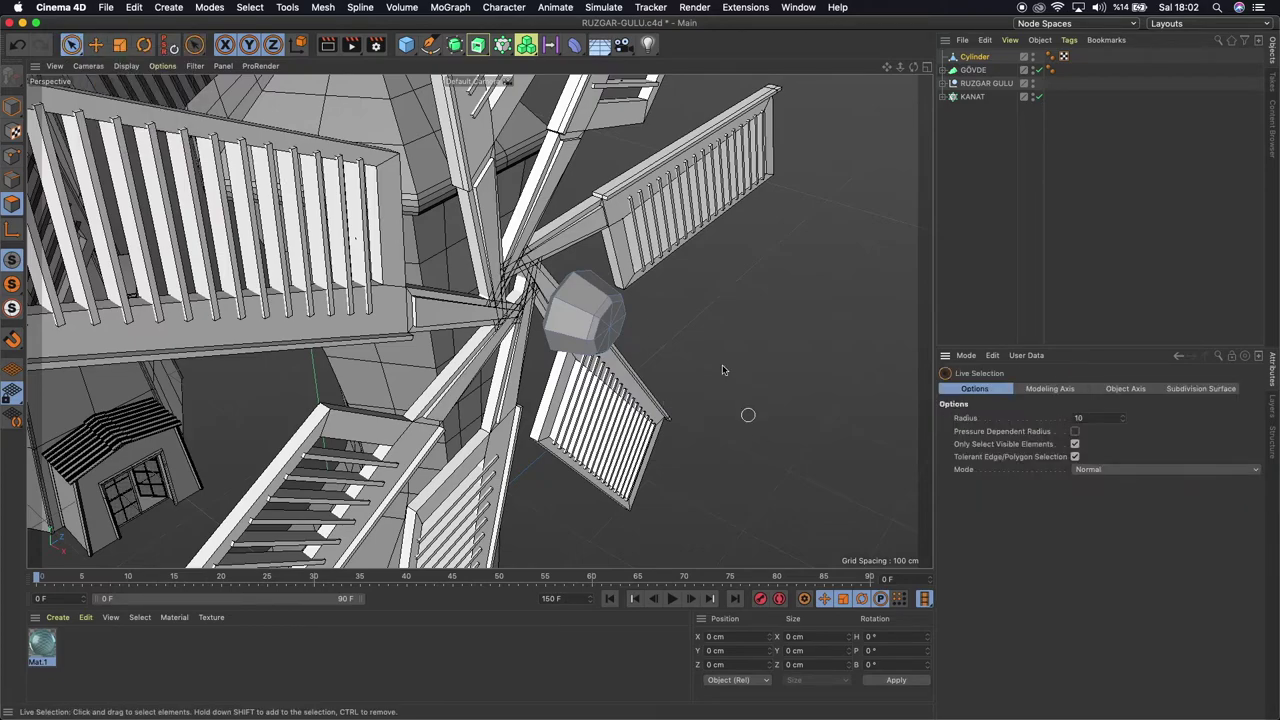
{"action": "scroll", "coordinate": [635, 319], "scroll_direction": "up", "scroll_amount": 5}
{"action": "scroll", "coordinate": [635, 319], "scroll_direction": "up", "scroll_amount": 2}
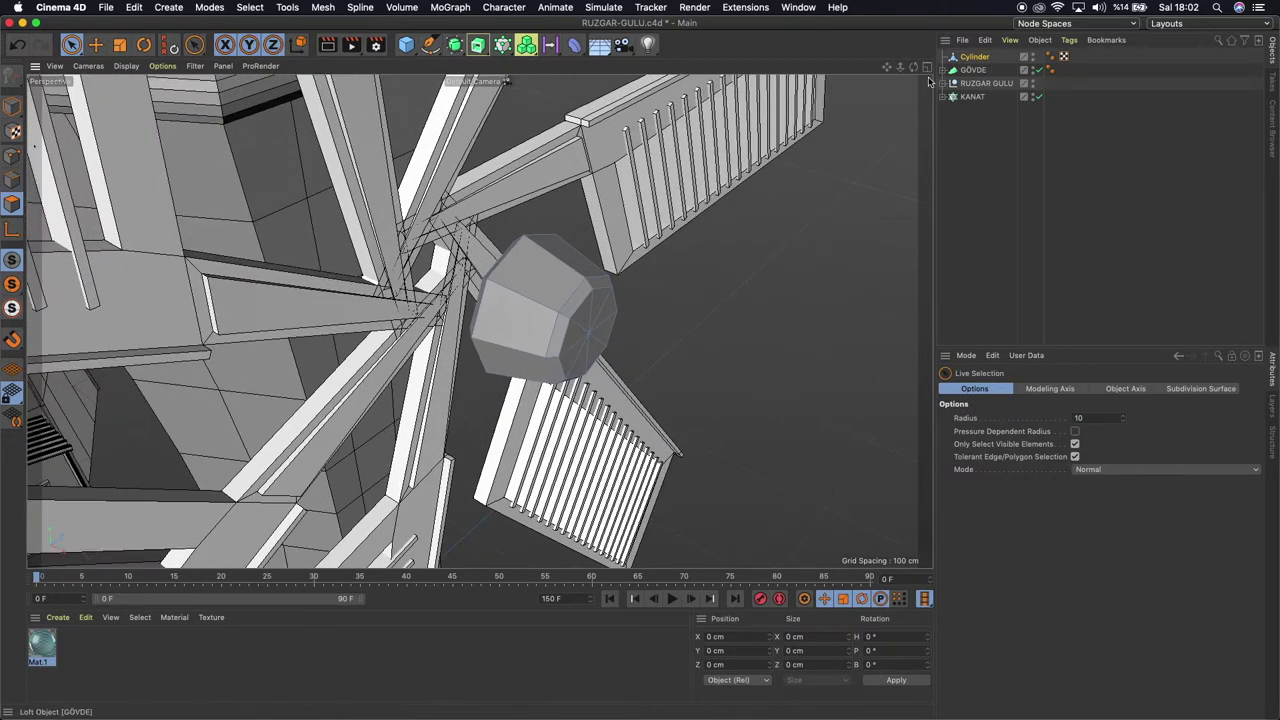
{"action": "scroll", "coordinate": [478, 320], "scroll_direction": "up", "scroll_amount": 3}
{"action": "left_click_drag", "start_coordinate": [478, 320], "coordinate": [560, 335], "text": "alt"}
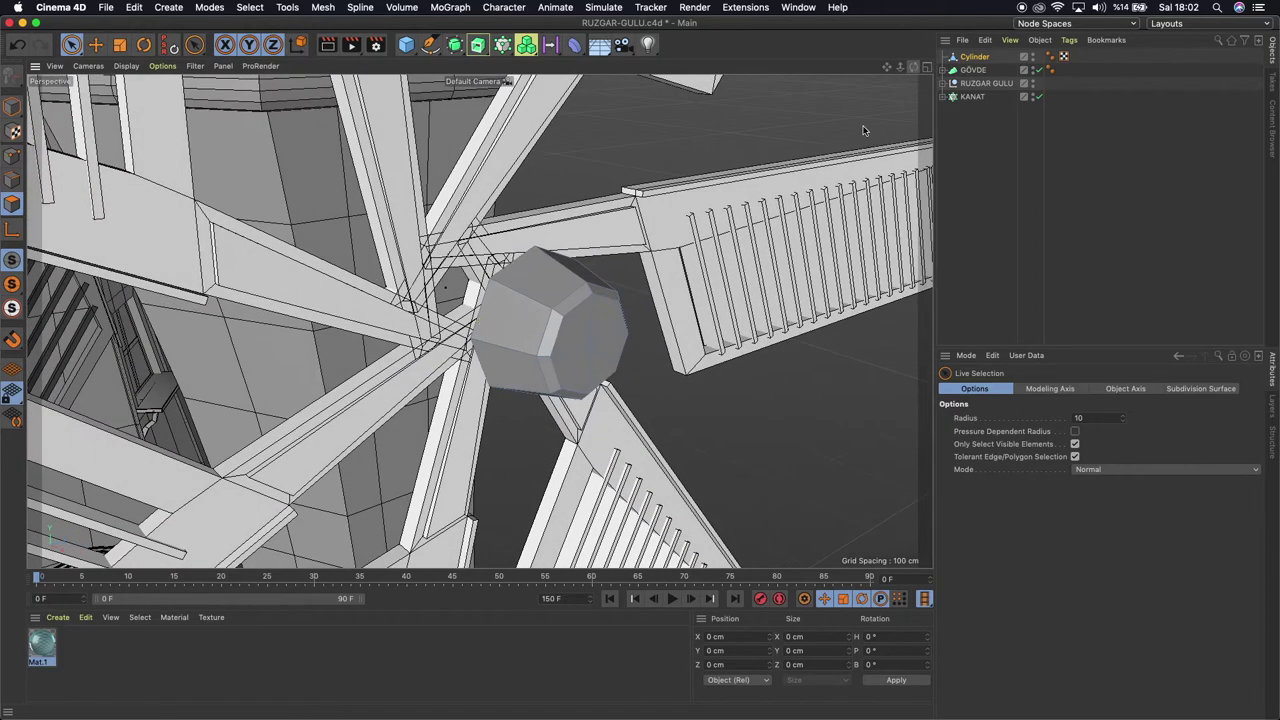
{"action": "left_click", "coordinate": [591, 342]}
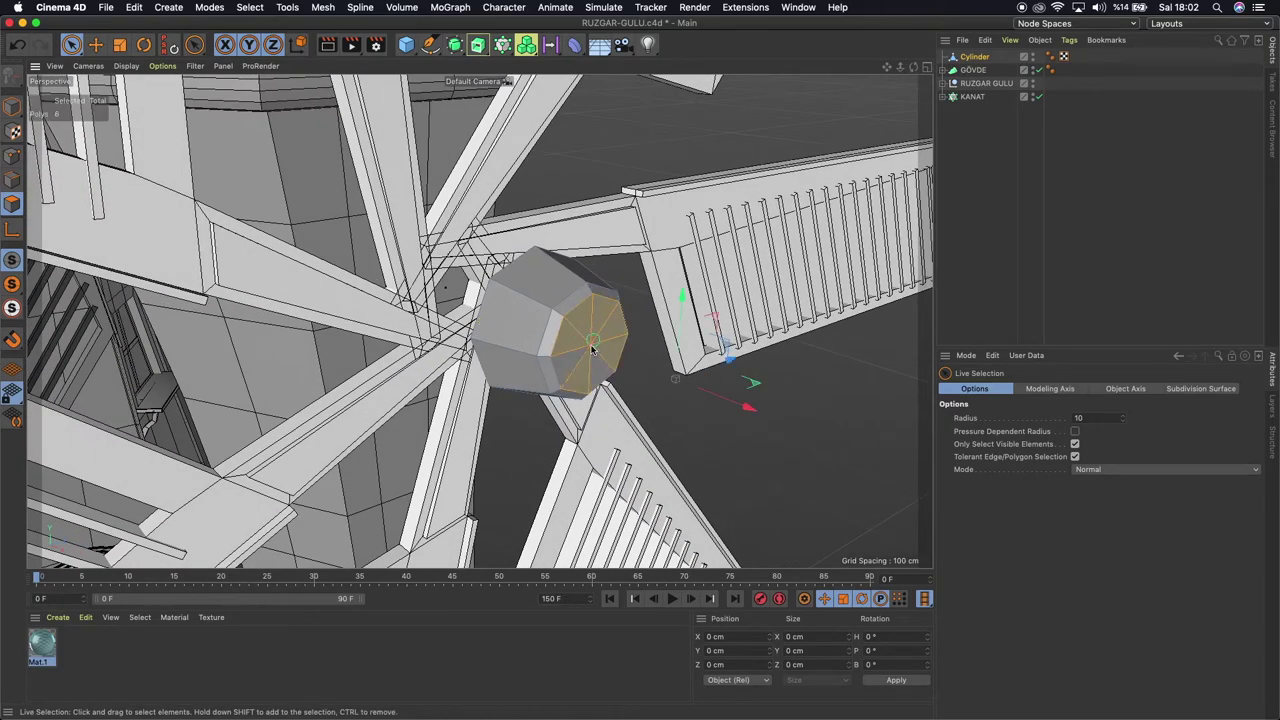
{"action": "right_click", "coordinate": [818, 92]}
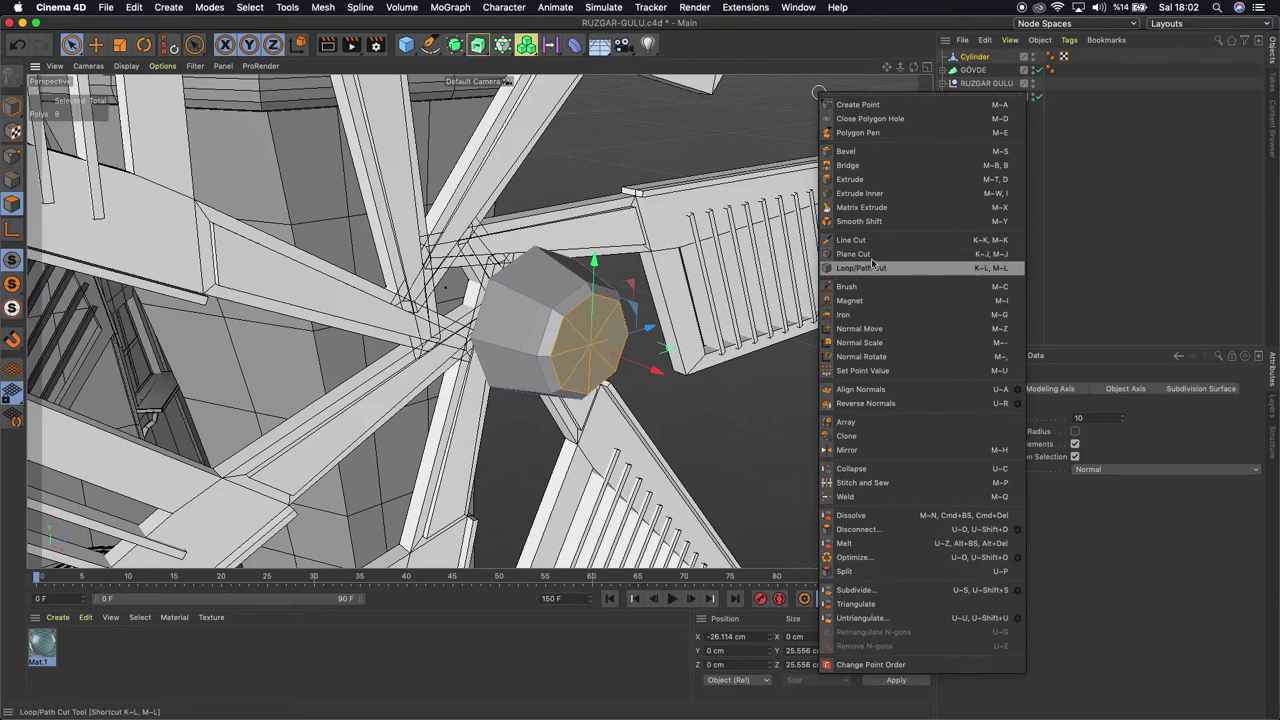
{"action": "left_click", "coordinate": [897, 196]}
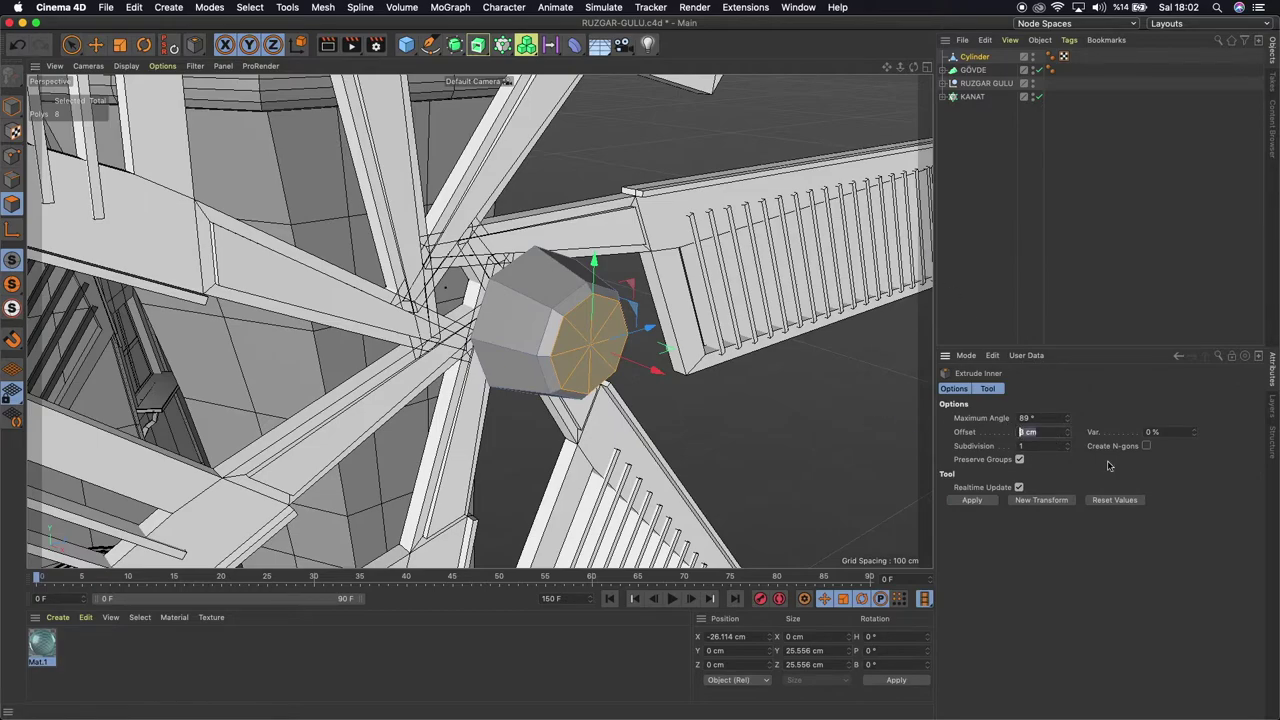
{"action": "type", "text": "3"}
{"action": "key", "text": "Return"}
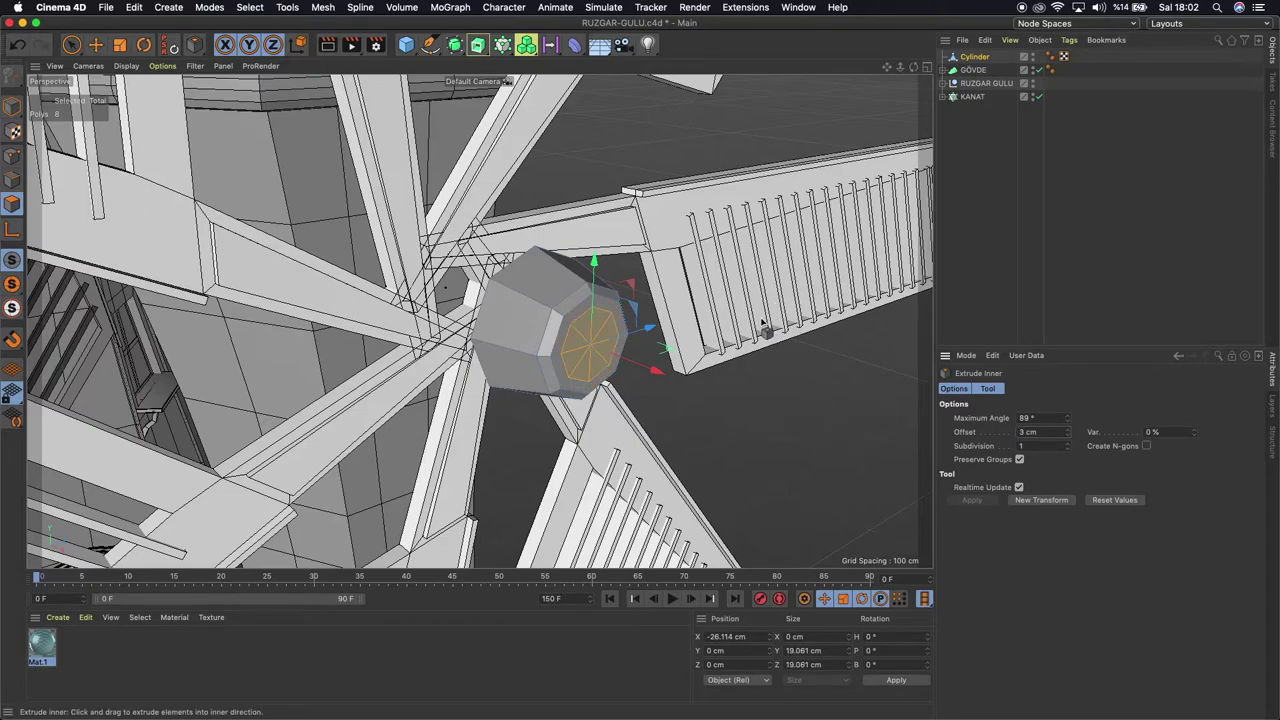
Extrude the inset face outward by 3 cm
{"action": "right_click", "coordinate": [763, 325]}
{"action": "left_click", "coordinate": [797, 230]}
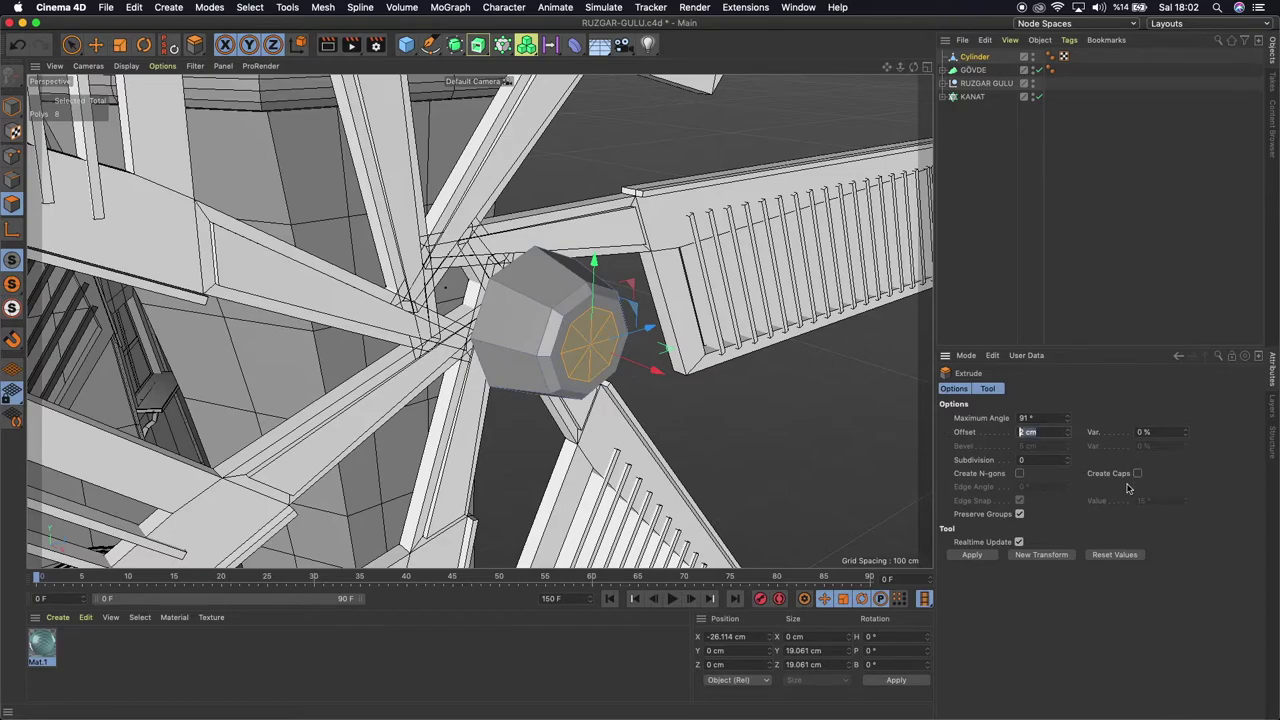
{"action": "key", "text": "Return"}
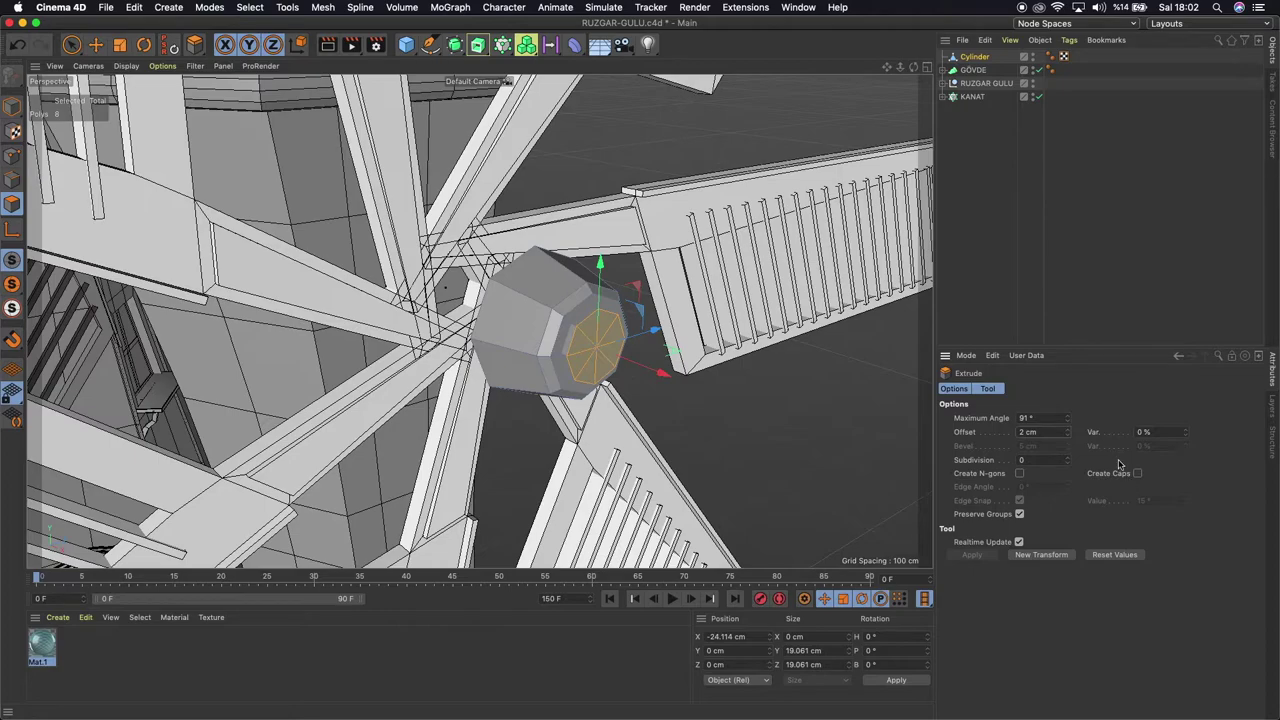
{"action": "type", "text": "3"}
{"action": "key", "text": "Return"}
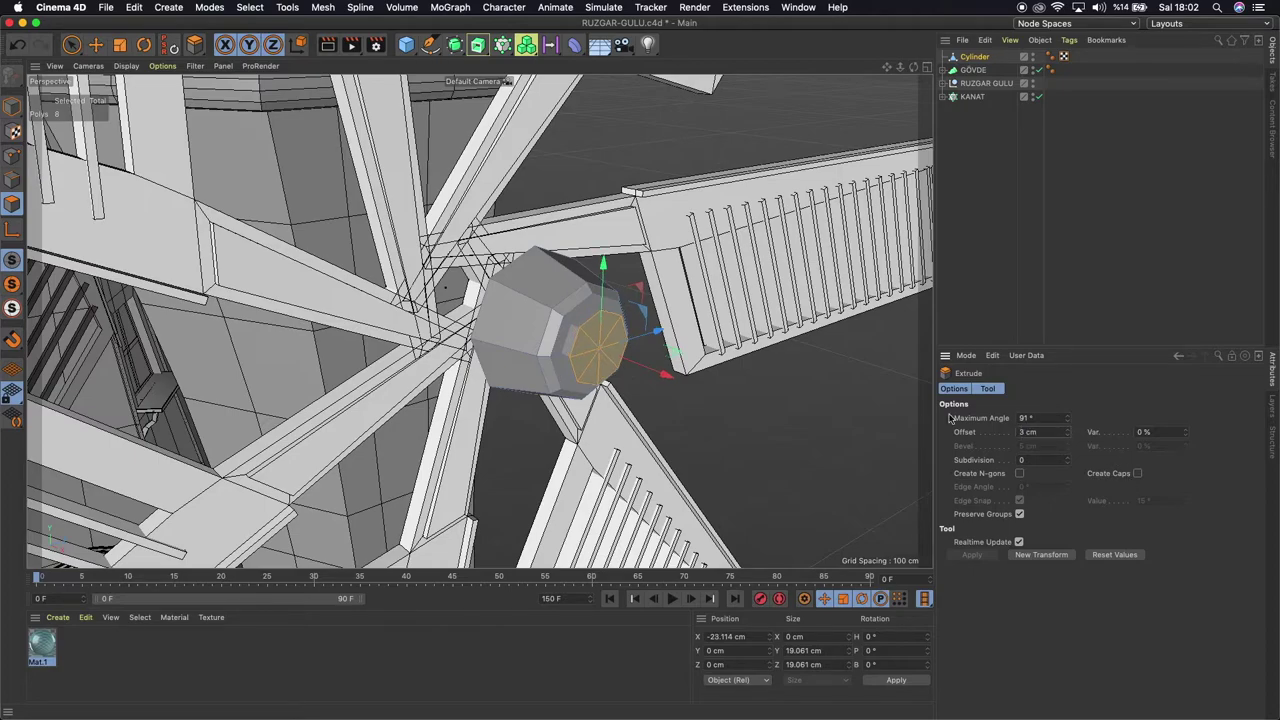
Scale the extruded face down to about 15 cm to form a stepped tip
{"action": "left_click", "coordinate": [119, 44]}
{"action": "left_click_drag", "start_coordinate": [806, 130], "coordinate": [659, 178]}
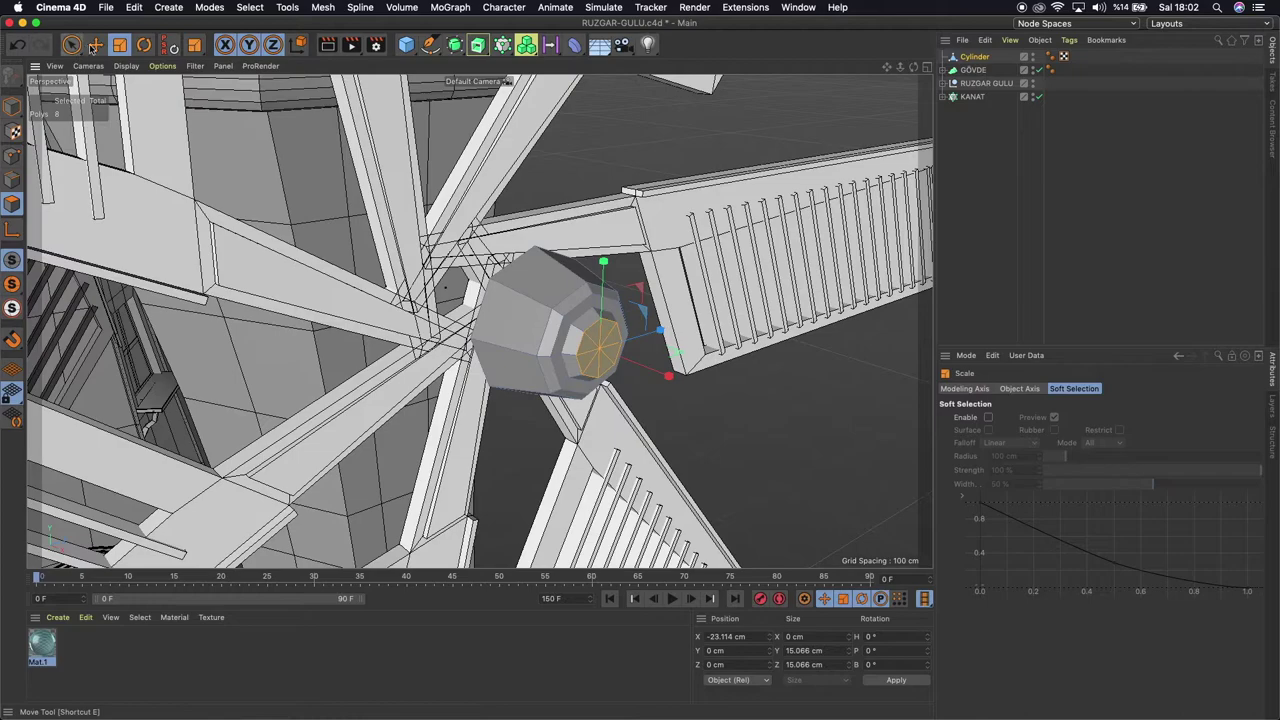
{"action": "key", "text": "e"}
{"action": "mouse_move", "coordinate": [913, 66]}
{"action": "left_mouse_down"}
{"action": "mouse_move", "coordinate": [479, 321]}
{"action": "mouse_move", "coordinate": [382, 313]}
{"action": "left_mouse_up"}
{"action": "scroll", "coordinate": [432, 269], "scroll_direction": "up", "scroll_amount": 2}
{"action": "scroll", "coordinate": [432, 269], "scroll_direction": "up", "scroll_amount": 3}
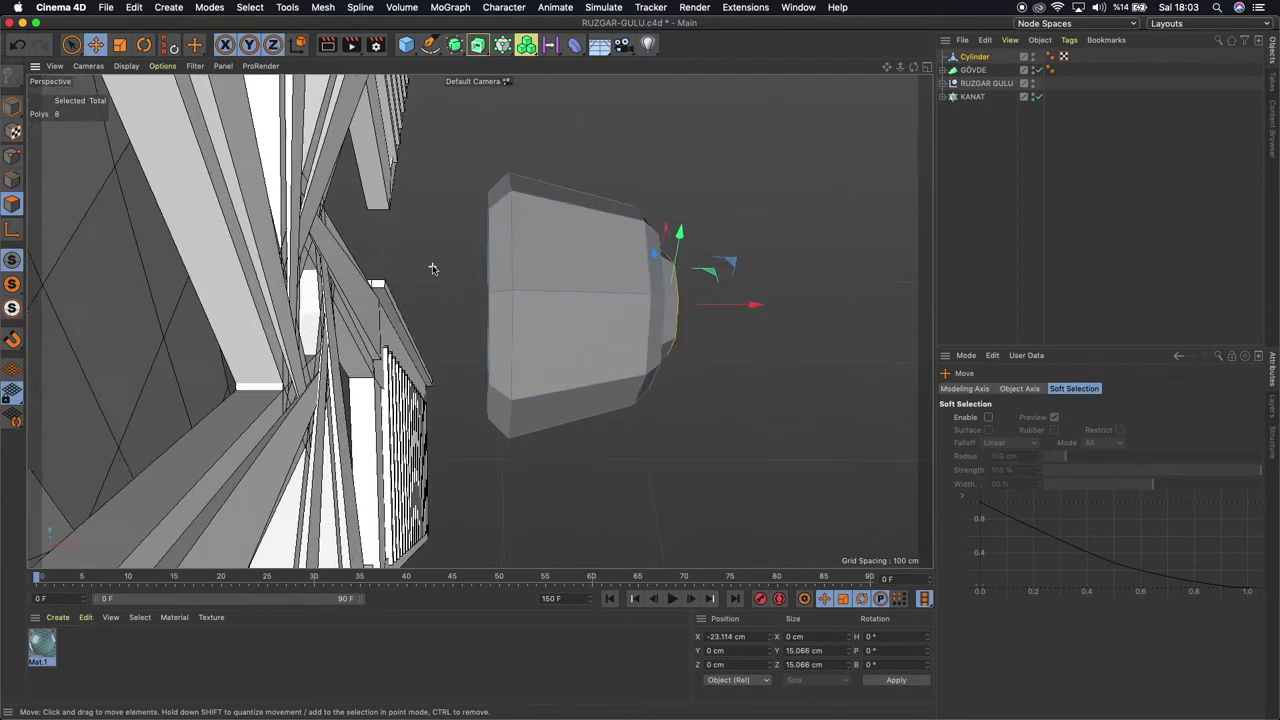
{"action": "scroll", "coordinate": [432, 269], "scroll_direction": "up", "scroll_amount": 2}
{"action": "left_click_drag", "start_coordinate": [913, 66], "coordinate": [477, 320]}
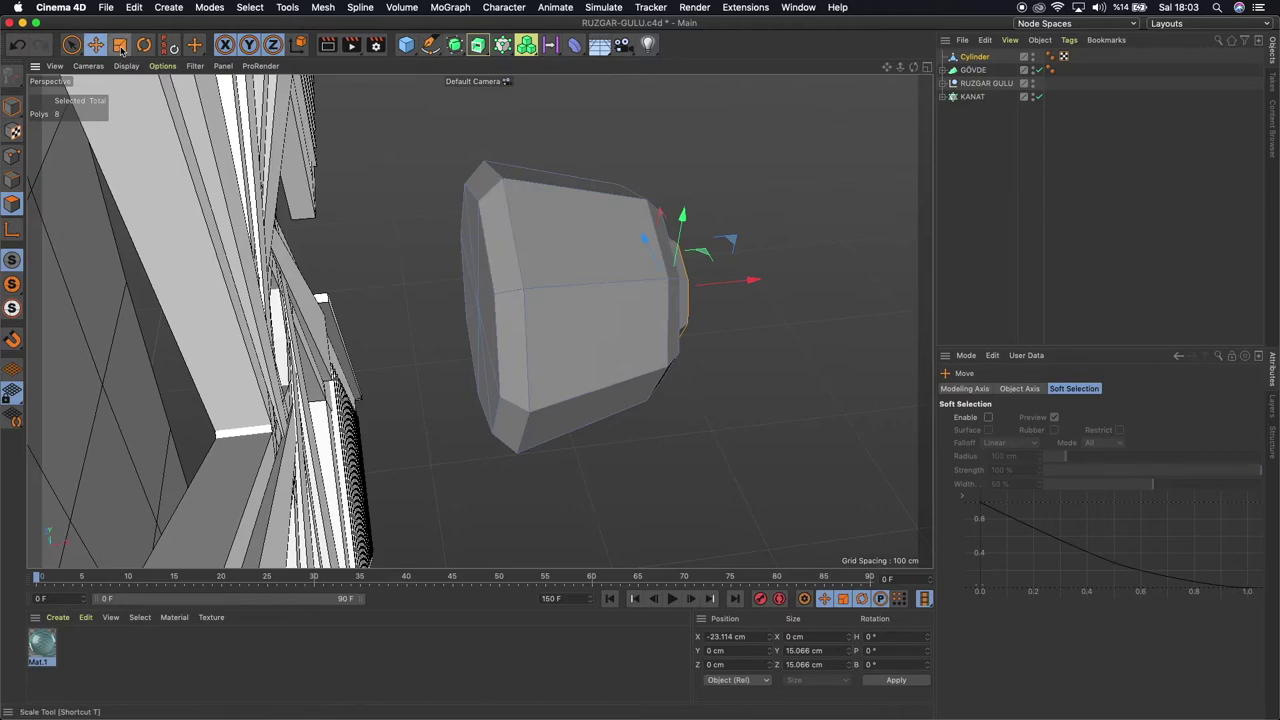
{"action": "left_click", "coordinate": [12, 206]}
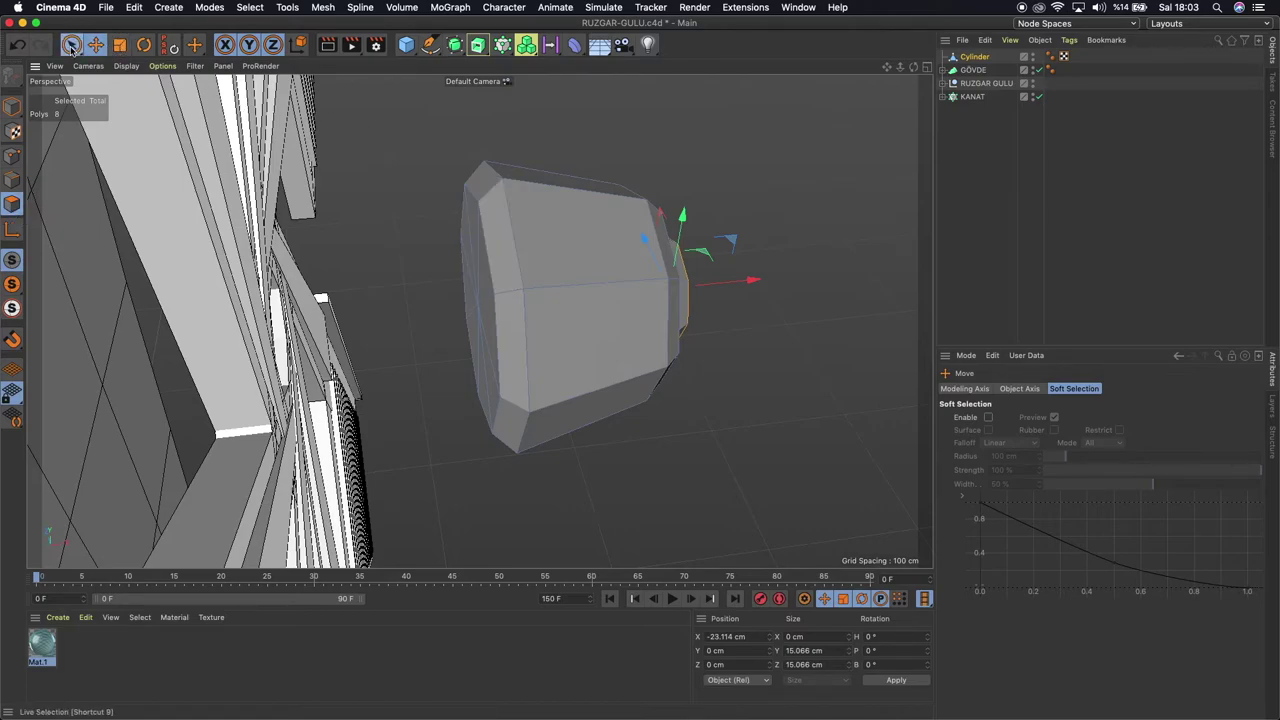
Select the hub's opposite end cap and move it about 2.2 cm along X
{"action": "left_click", "coordinate": [71, 44]}
{"action": "left_click", "coordinate": [478, 322]}
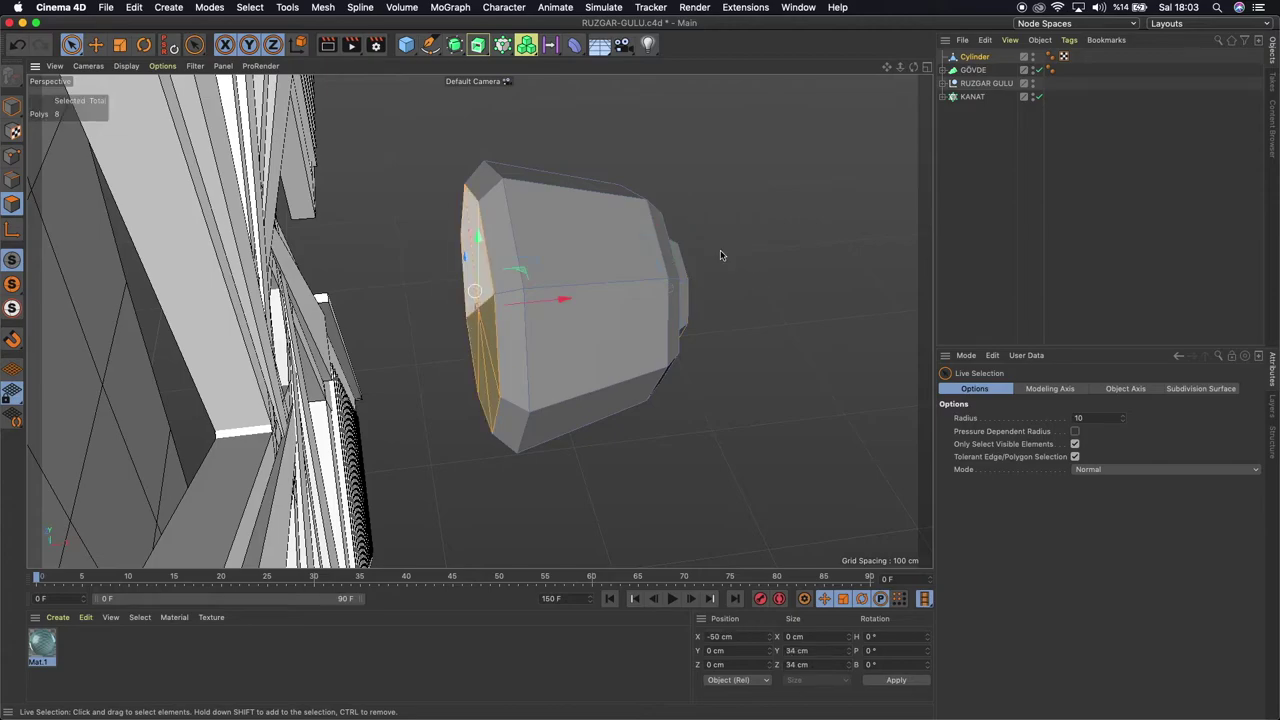
{"action": "left_click_drag", "start_coordinate": [916, 74], "coordinate": [479, 321]}
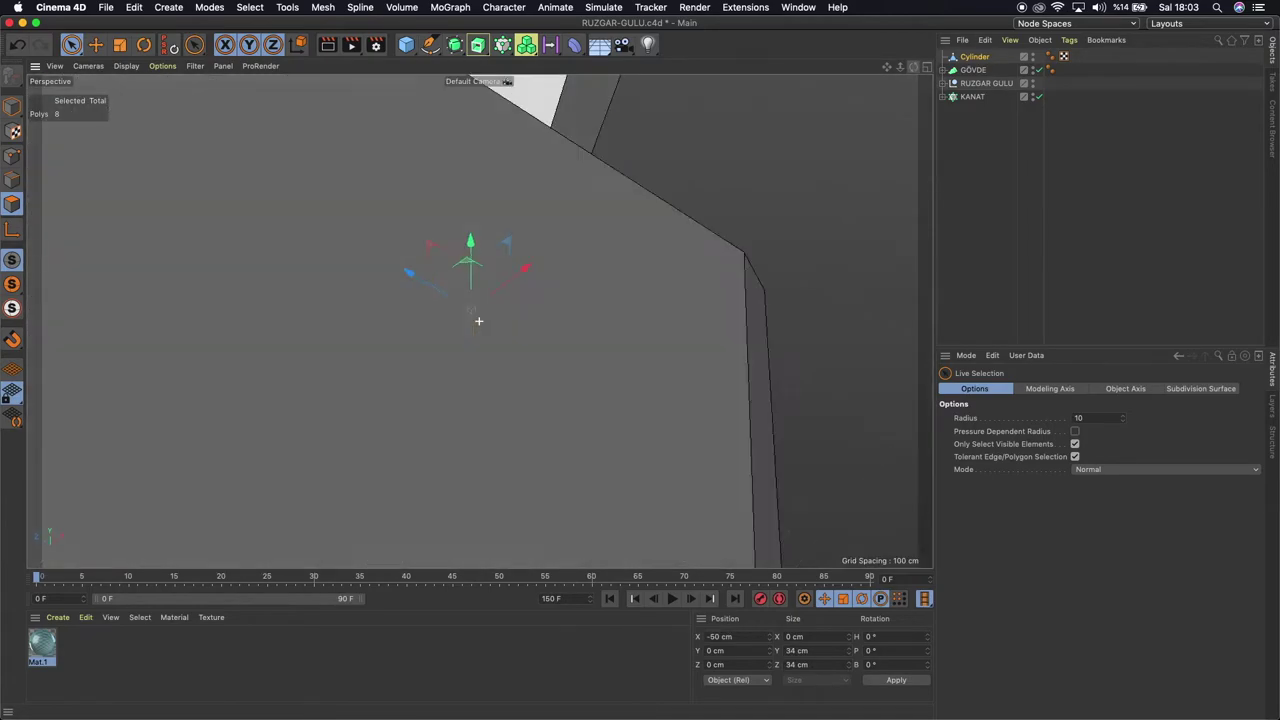
{"action": "key", "text": "ctrl+shift+z"}
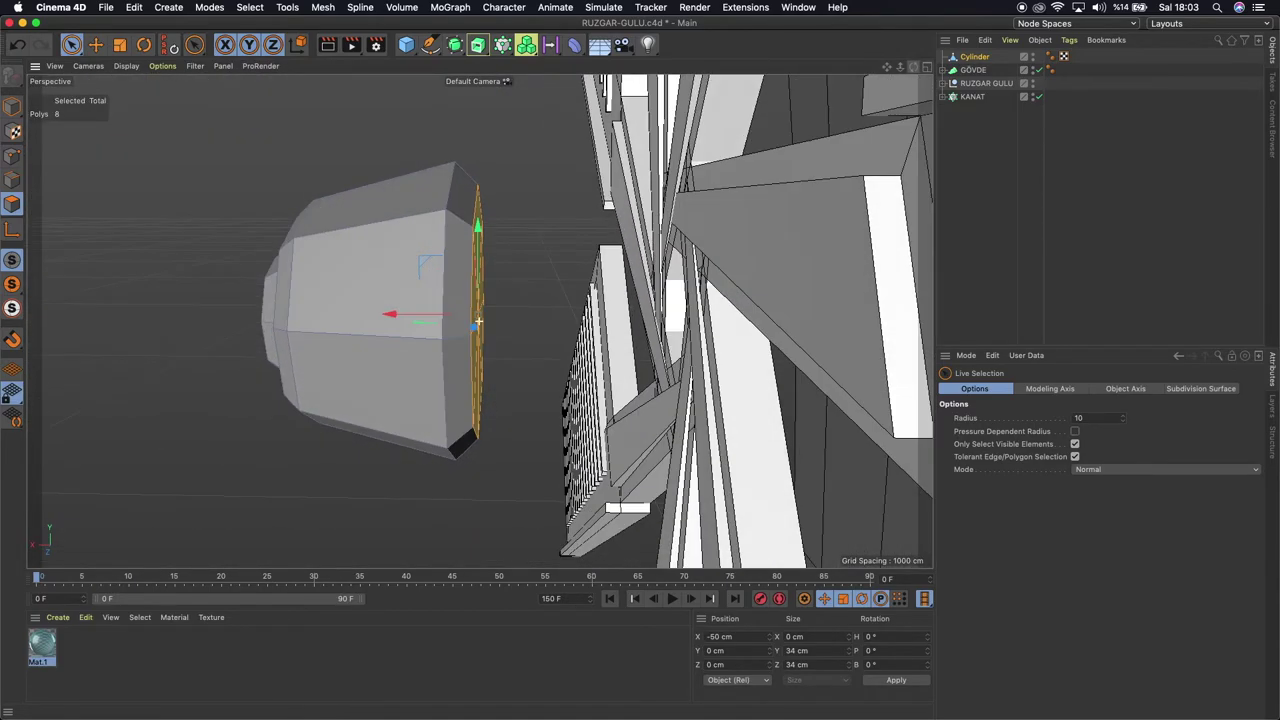
{"action": "left_click_drag", "start_coordinate": [396, 322], "coordinate": [374, 319]}
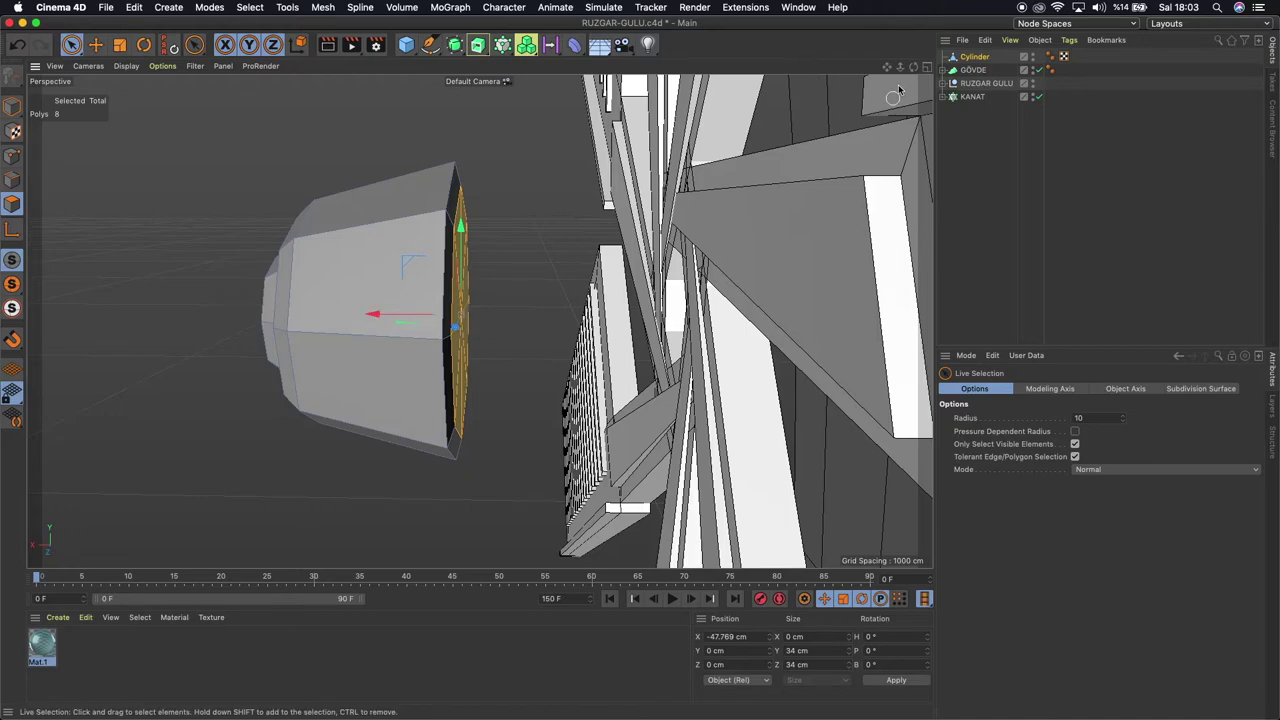
{"action": "left_click_drag", "start_coordinate": [455, 320], "coordinate": [479, 321], "text": "alt"}
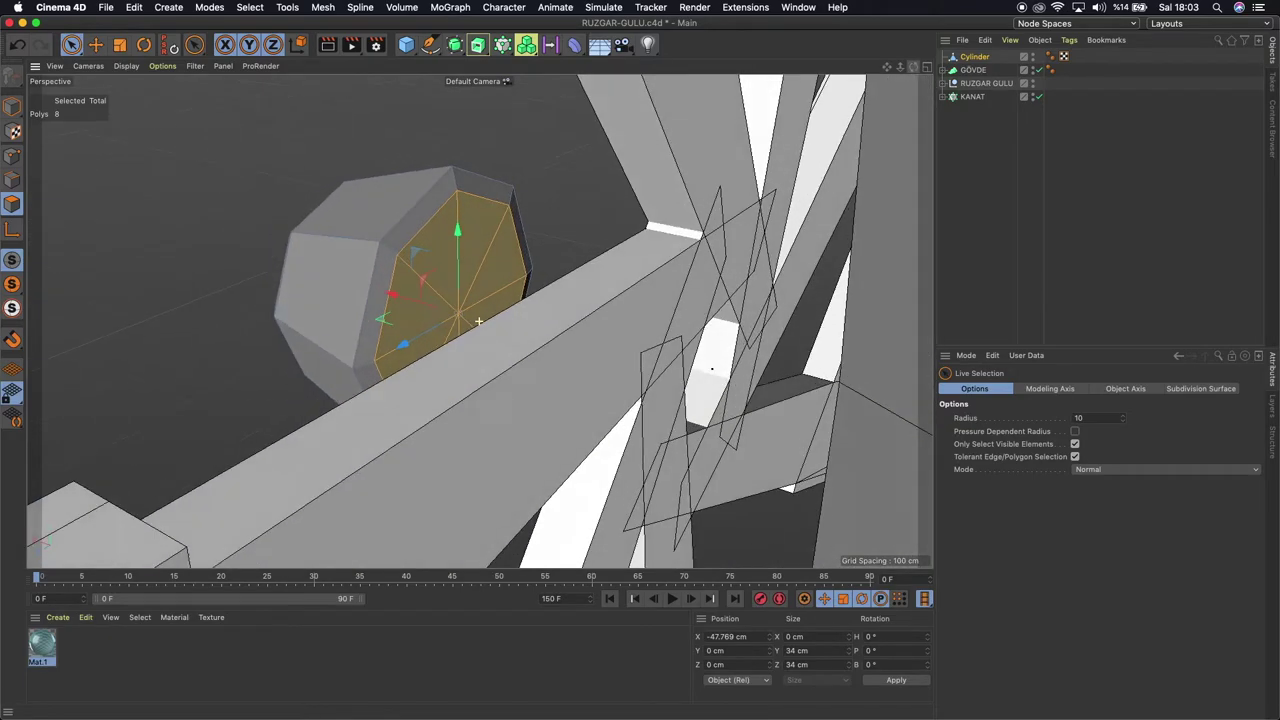
{"action": "left_click_drag", "start_coordinate": [913, 67], "coordinate": [914, 70]}
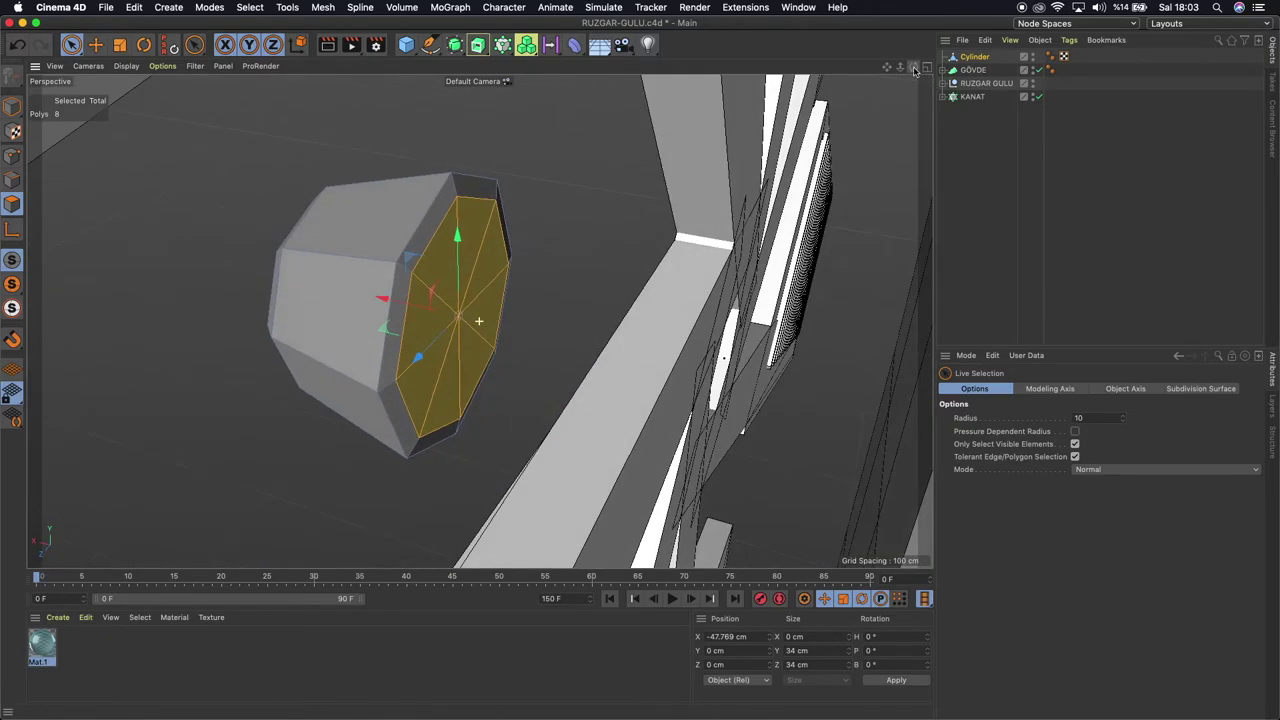
Scale that cap down to about 24 cm and nudge it along X into a narrower neck
{"action": "left_click", "coordinate": [119, 45]}
{"action": "left_click_drag", "start_coordinate": [548, 152], "coordinate": [476, 186]}
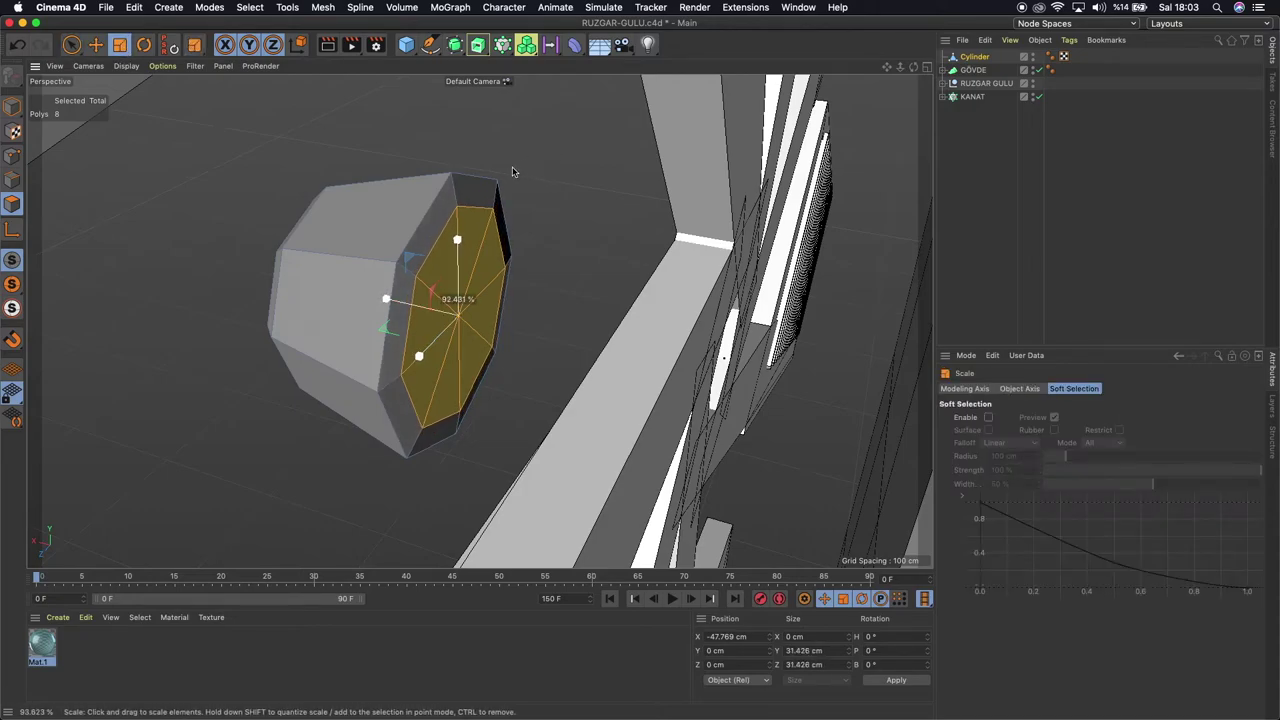
{"action": "left_click_drag", "start_coordinate": [476, 186], "coordinate": [225, 122]}
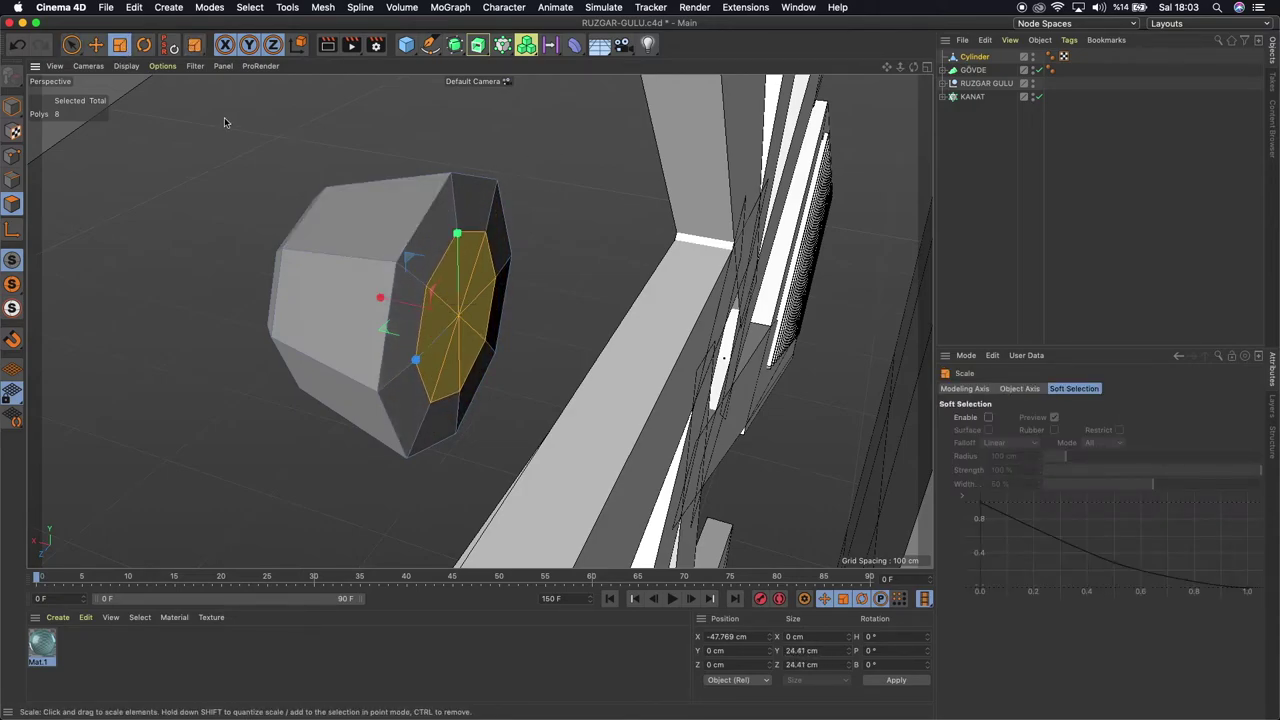
{"action": "left_click", "coordinate": [95, 44]}
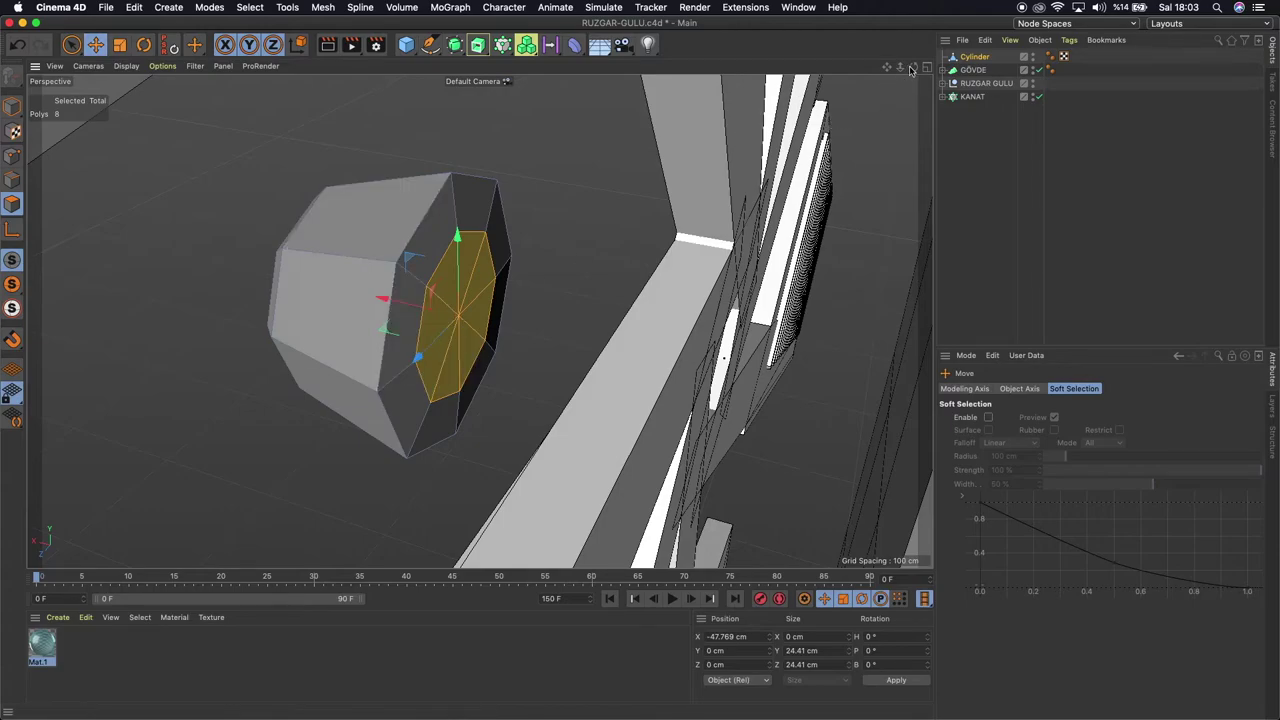
{"action": "left_click_drag", "start_coordinate": [826, 121], "coordinate": [479, 321], "text": "alt"}
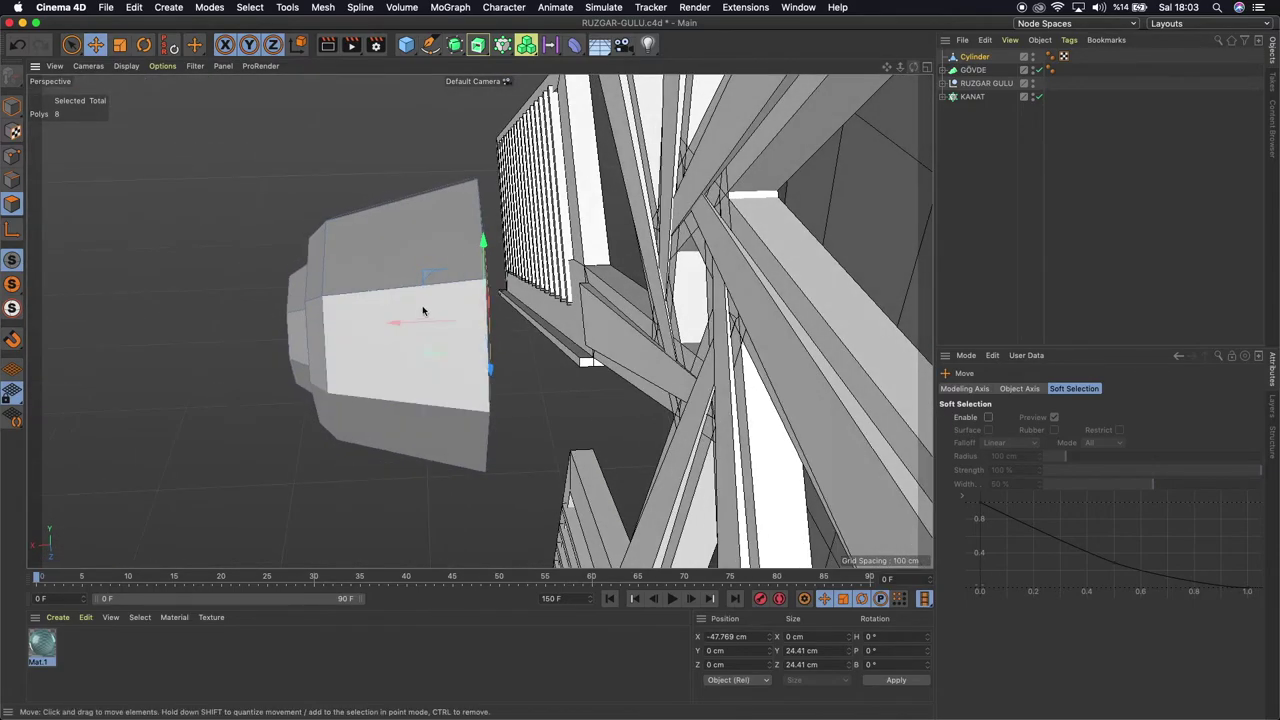
{"action": "left_click_drag", "start_coordinate": [411, 326], "coordinate": [408, 326]}
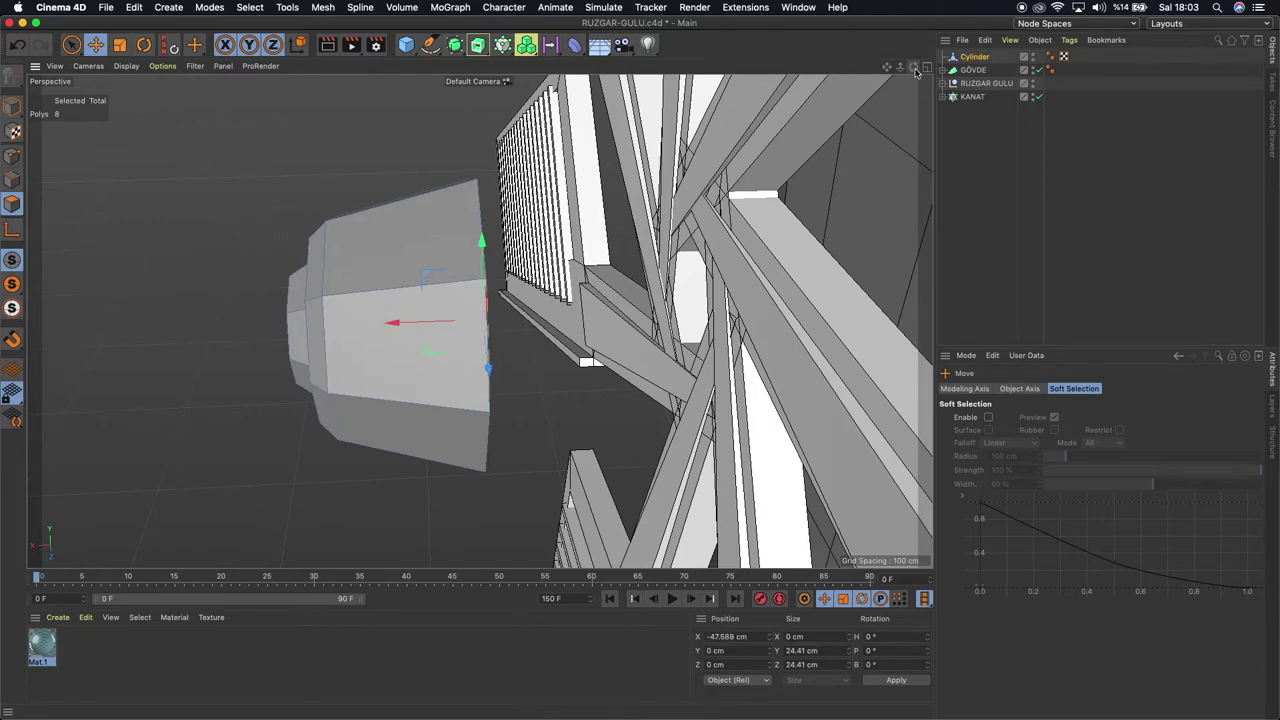
{"action": "left_click_drag", "start_coordinate": [913, 67], "coordinate": [918, 70]}
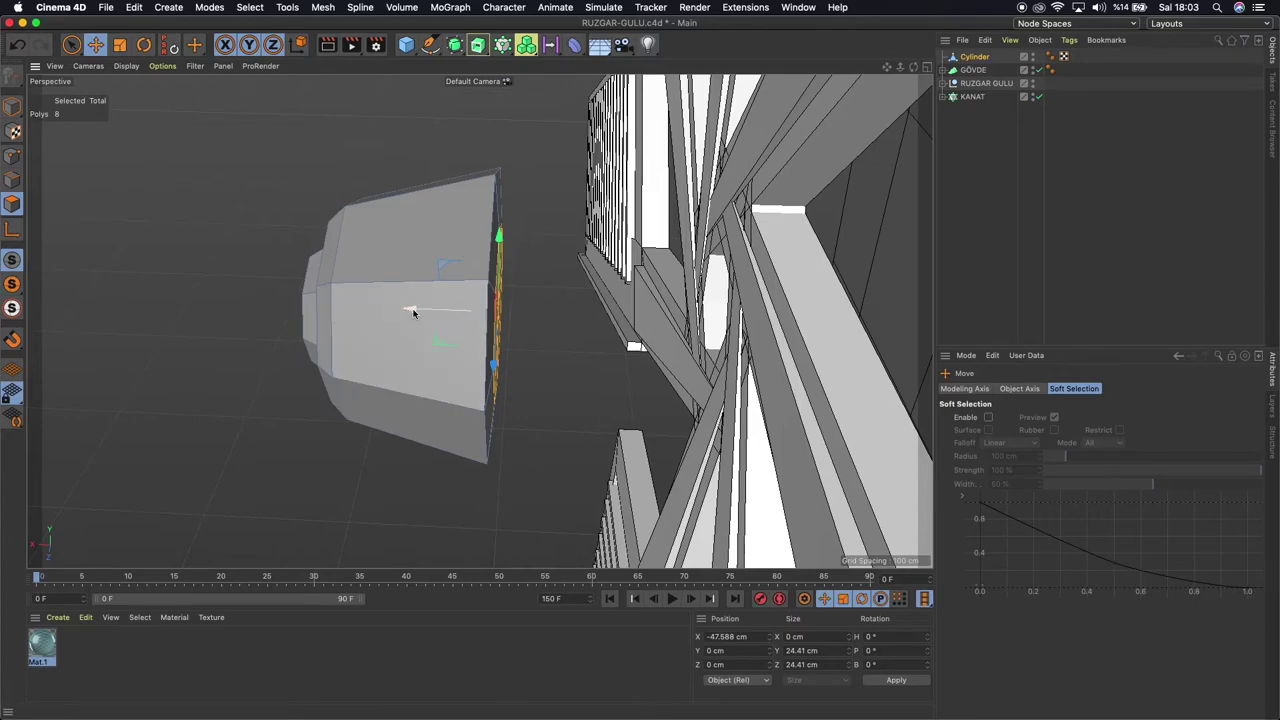
{"action": "mouse_move", "coordinate": [413, 313]}
{"action": "left_mouse_down"}
{"action": "mouse_move", "coordinate": [532, 307]}
{"action": "mouse_move", "coordinate": [500, 305]}
{"action": "left_mouse_up"}
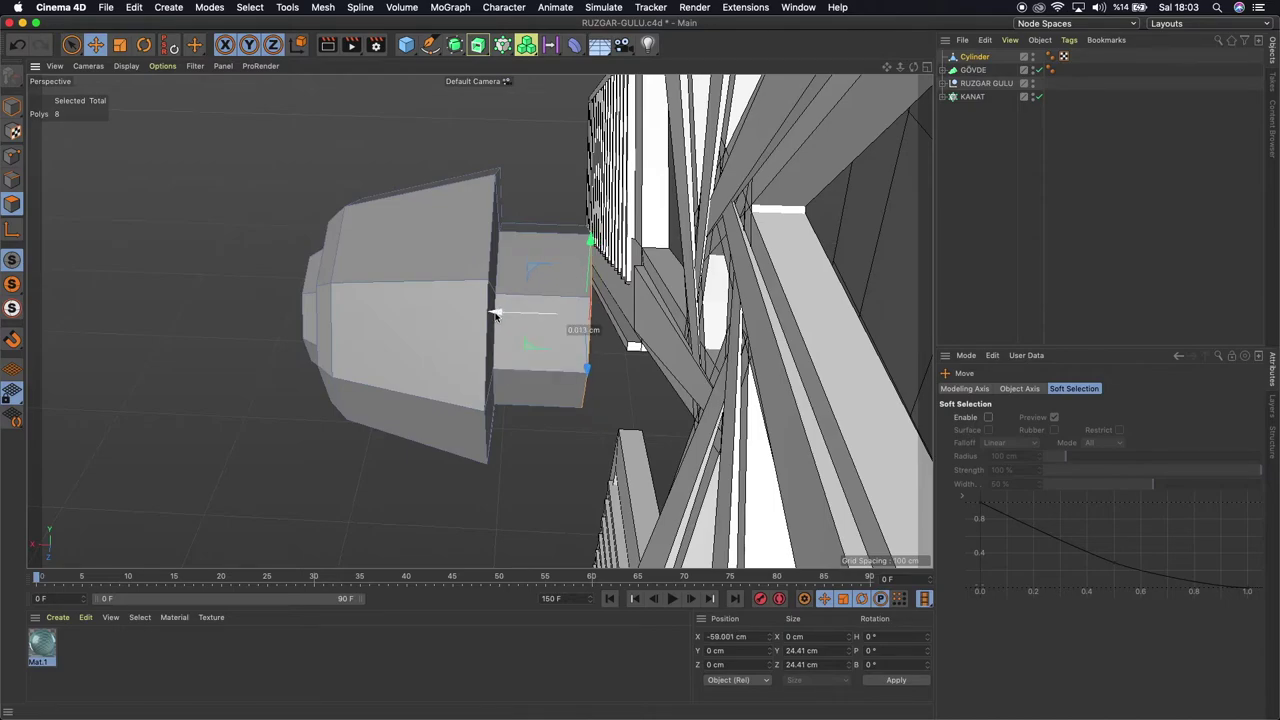
{"action": "left_click_drag", "start_coordinate": [495, 314], "coordinate": [495, 314]}
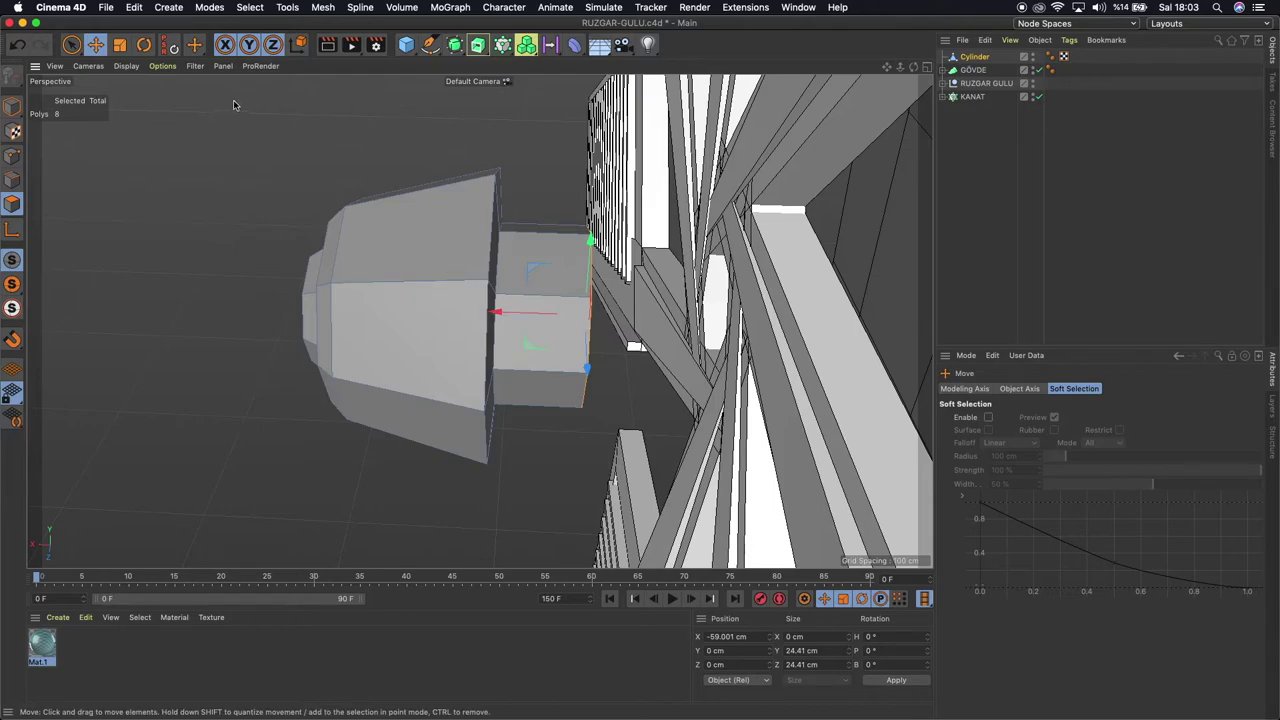
{"action": "left_click", "coordinate": [12, 105]}
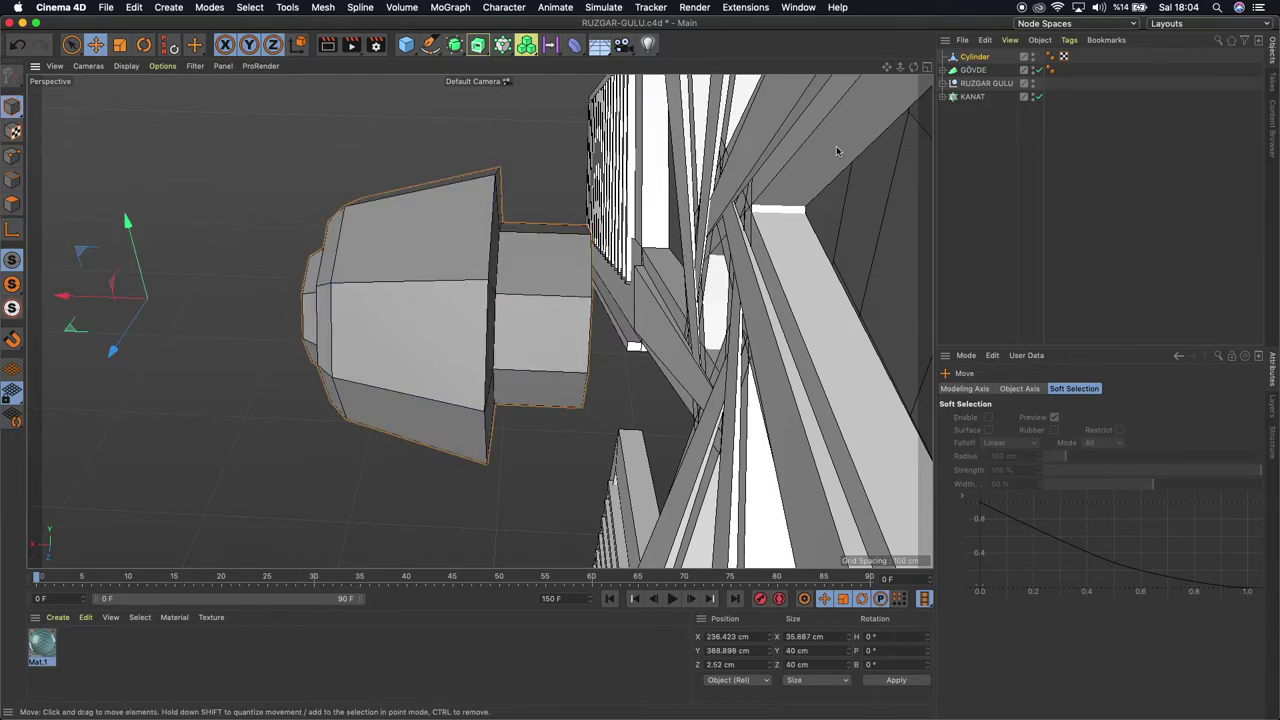
Slide the hub cylinder along X toward the blades
{"action": "left_click", "coordinate": [1063, 56]}
{"action": "left_click_drag", "start_coordinate": [61, 298], "coordinate": [275, 302]}
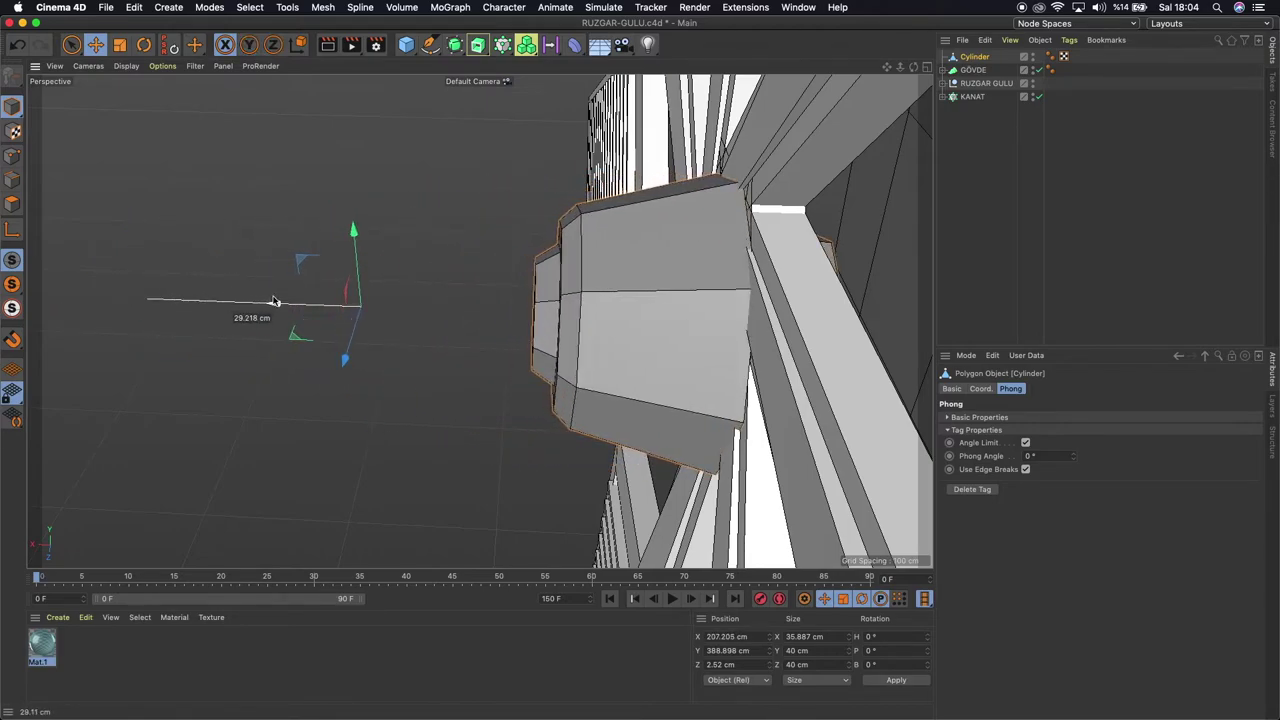
{"action": "left_click_drag", "start_coordinate": [275, 302], "coordinate": [270, 302]}
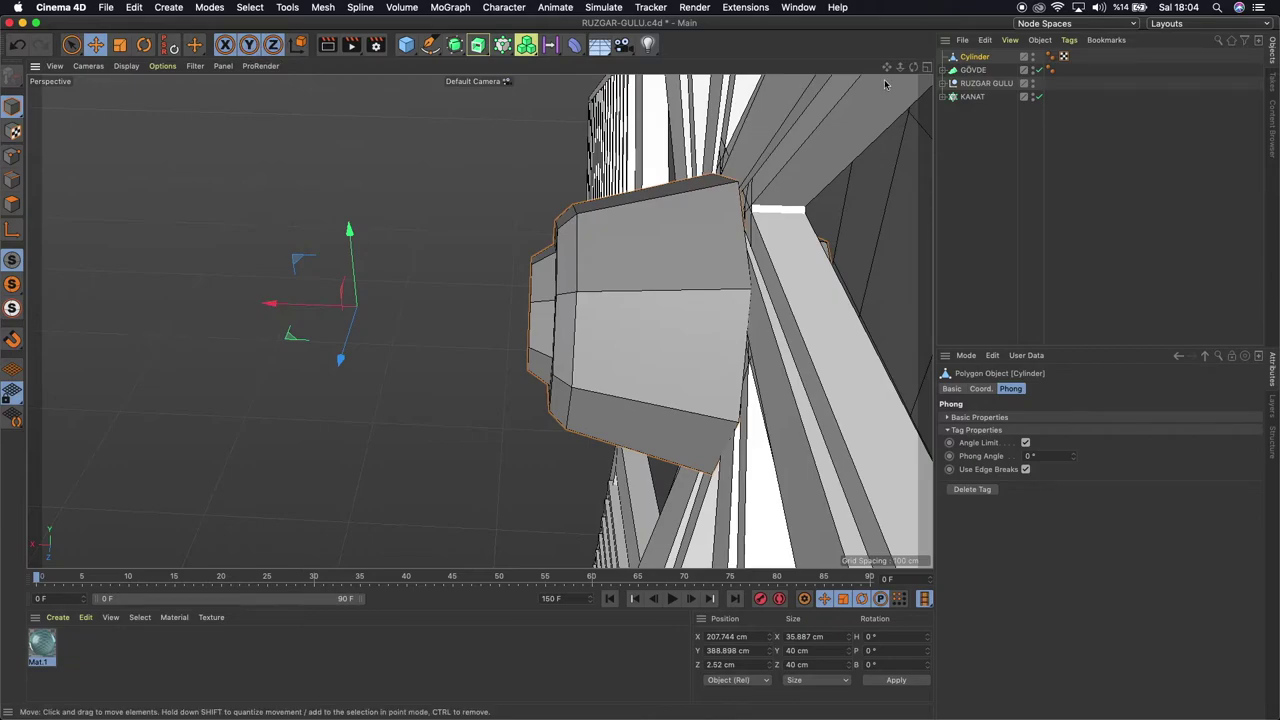
{"action": "left_click_drag", "start_coordinate": [913, 67], "coordinate": [850, 120]}
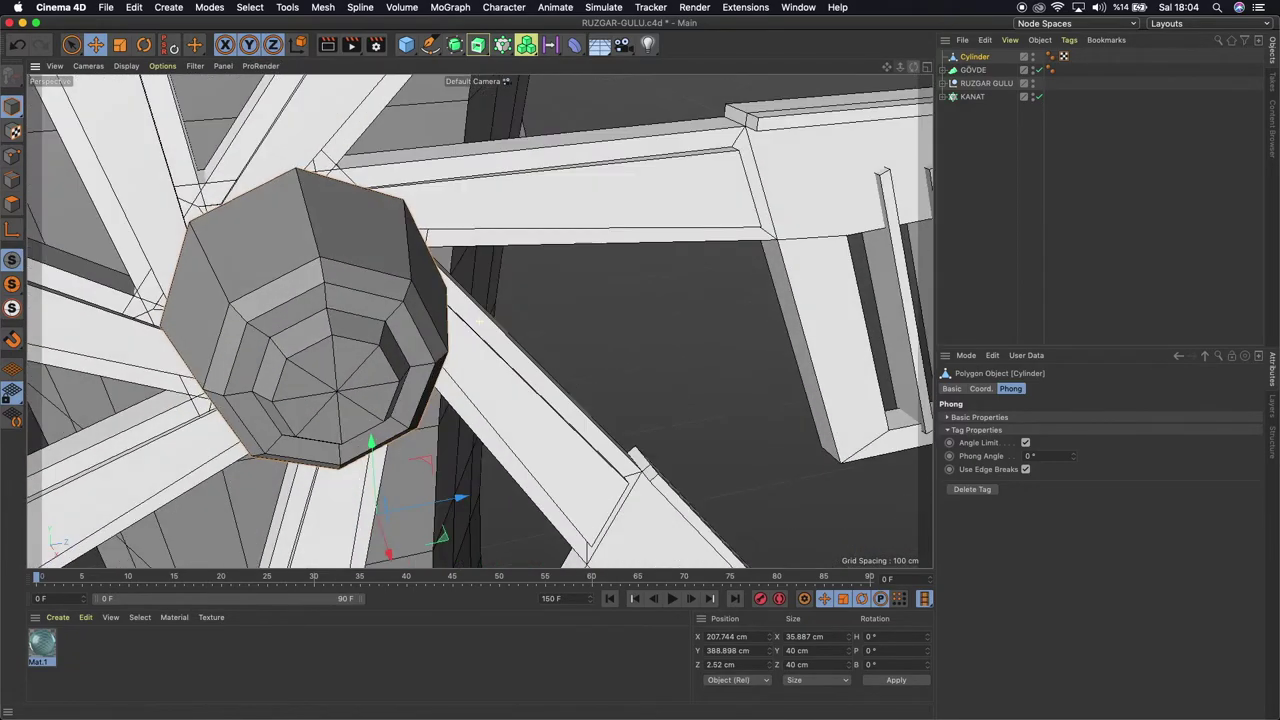
{"action": "left_click_drag", "start_coordinate": [480, 323], "coordinate": [648, 268]}
In the side view, centre the hub among the blade spokes in Z (0.089 cm) and Y
{"action": "key", "text": "F4"}
{"action": "key", "text": "F3"}
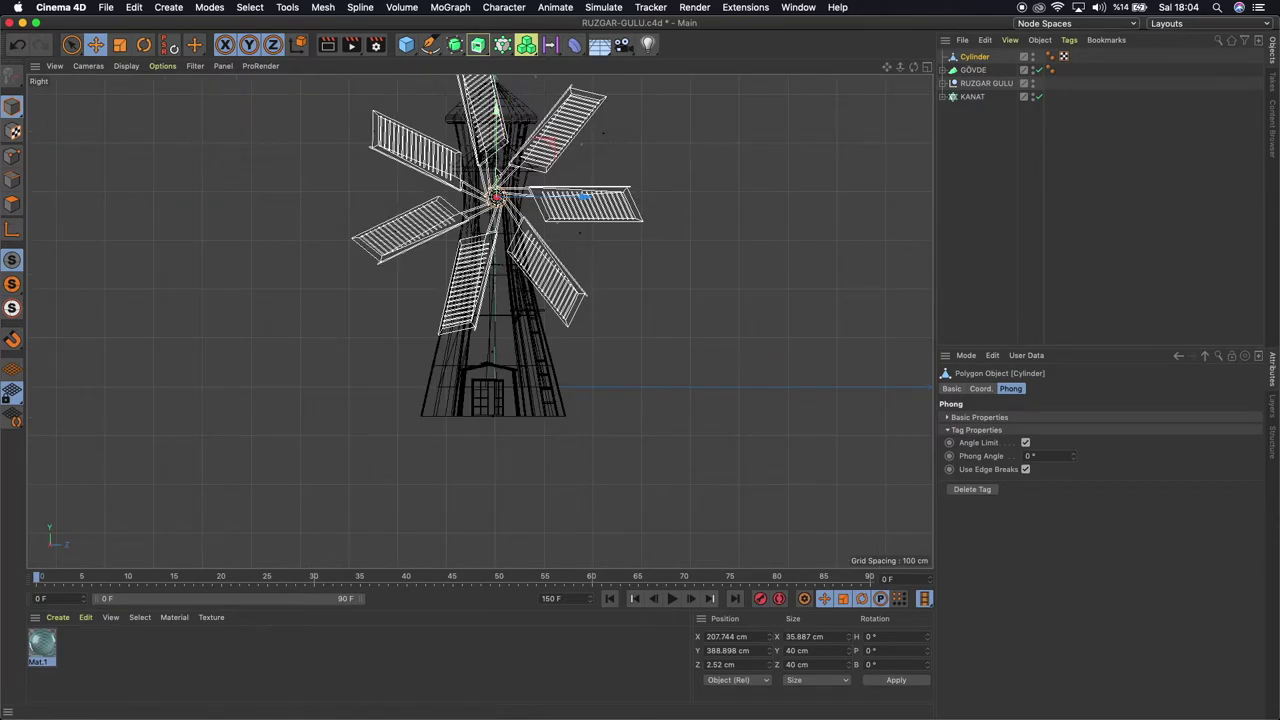
{"action": "scroll", "coordinate": [488, 275], "scroll_direction": "up", "scroll_amount": 2}
{"action": "scroll", "coordinate": [484, 268], "scroll_direction": "up", "scroll_amount": 2}
{"action": "scroll", "coordinate": [480, 262], "scroll_direction": "up", "scroll_amount": 3}
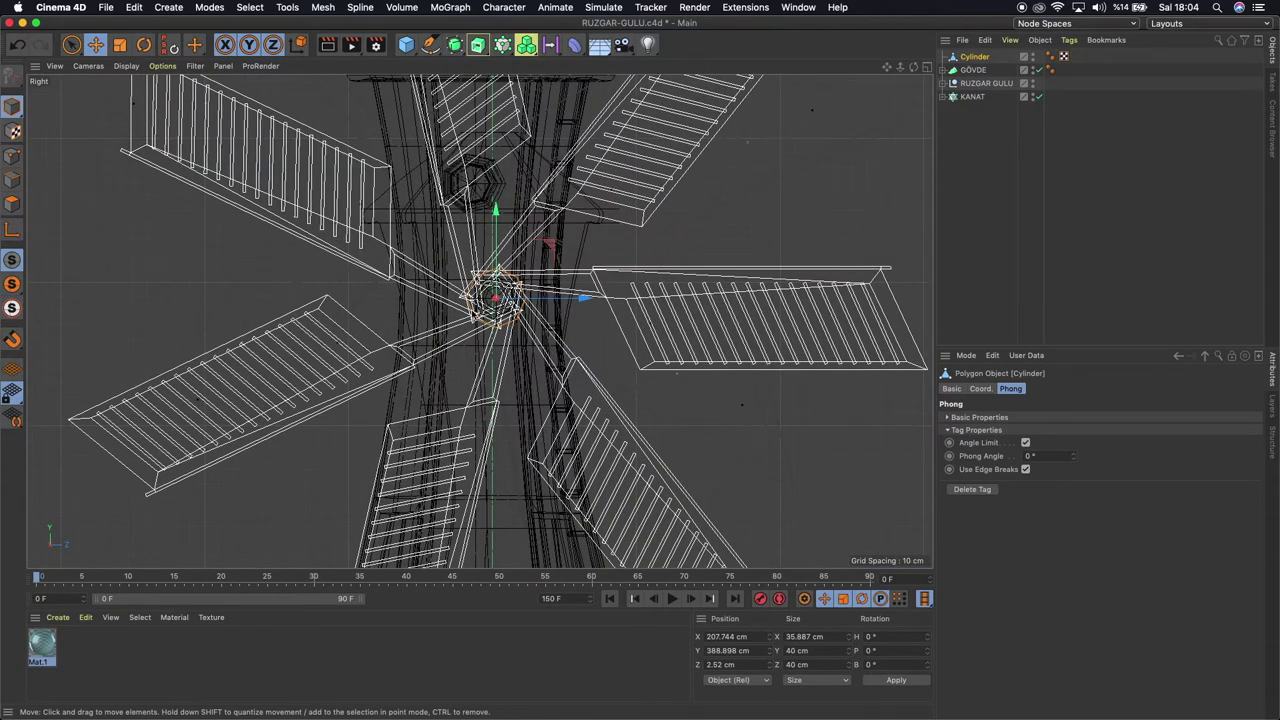
{"action": "scroll", "coordinate": [475, 314], "scroll_direction": "up", "scroll_amount": 2}
{"action": "scroll", "coordinate": [475, 314], "scroll_direction": "up", "scroll_amount": 3}
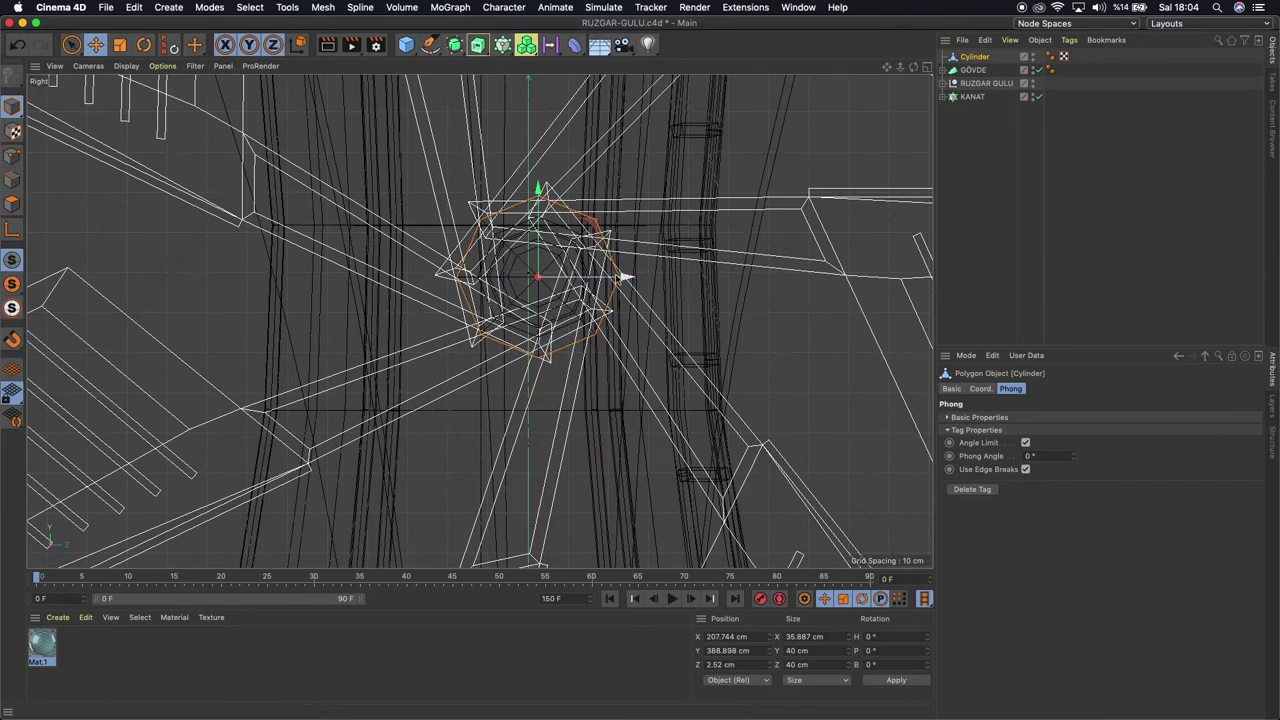
{"action": "left_click_drag", "start_coordinate": [624, 278], "coordinate": [614, 279]}
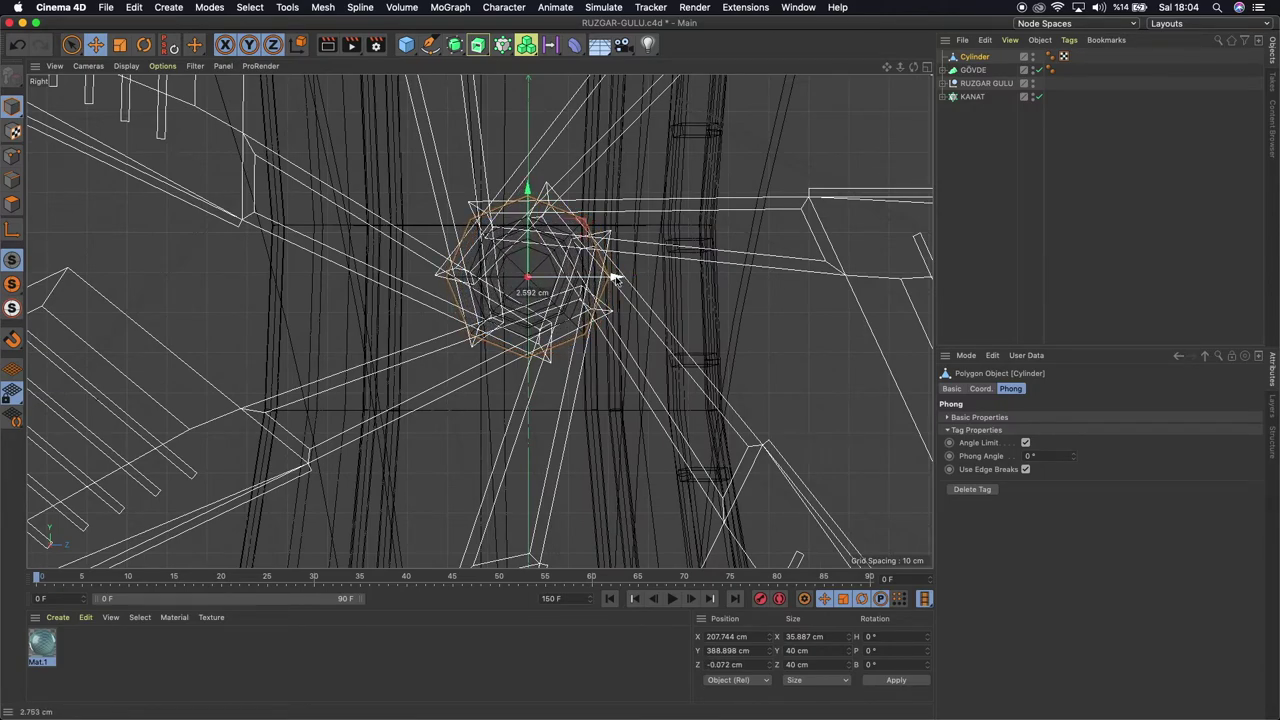
{"action": "left_click_drag", "start_coordinate": [614, 277], "coordinate": [614, 277]}
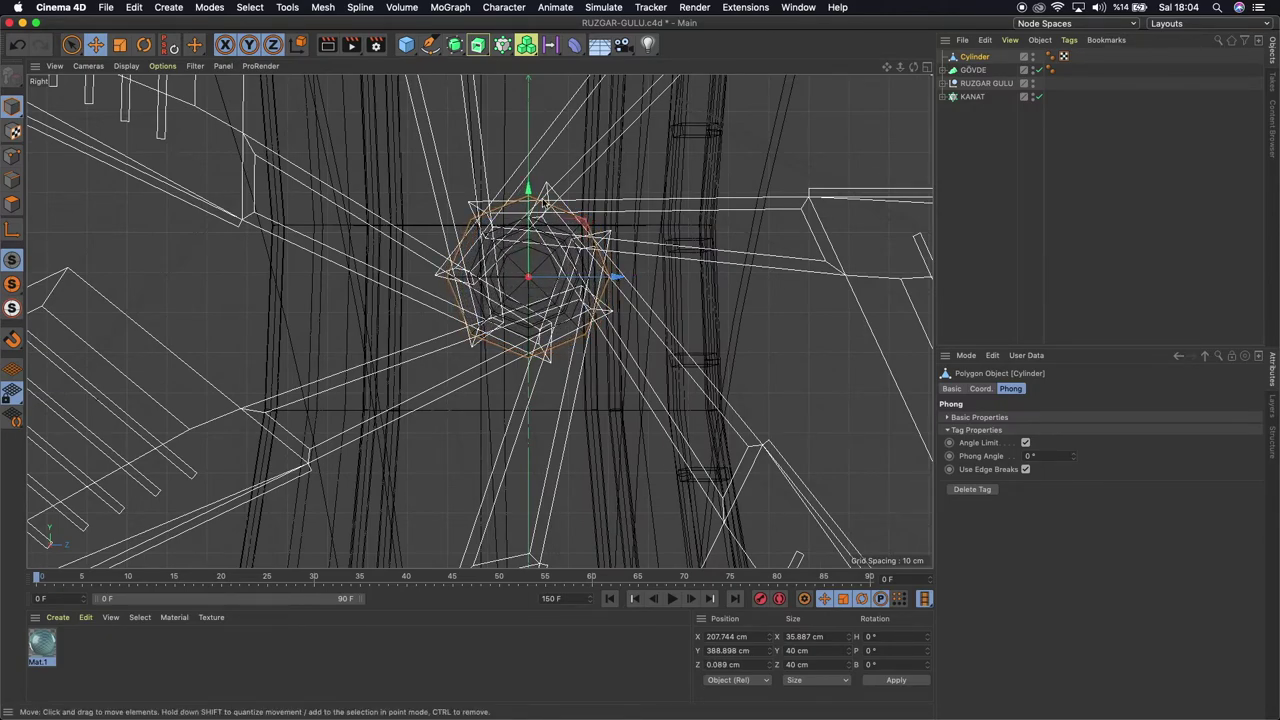
{"action": "left_click_drag", "start_coordinate": [528, 189], "coordinate": [528, 188]}
{"action": "key", "text": "F1"}
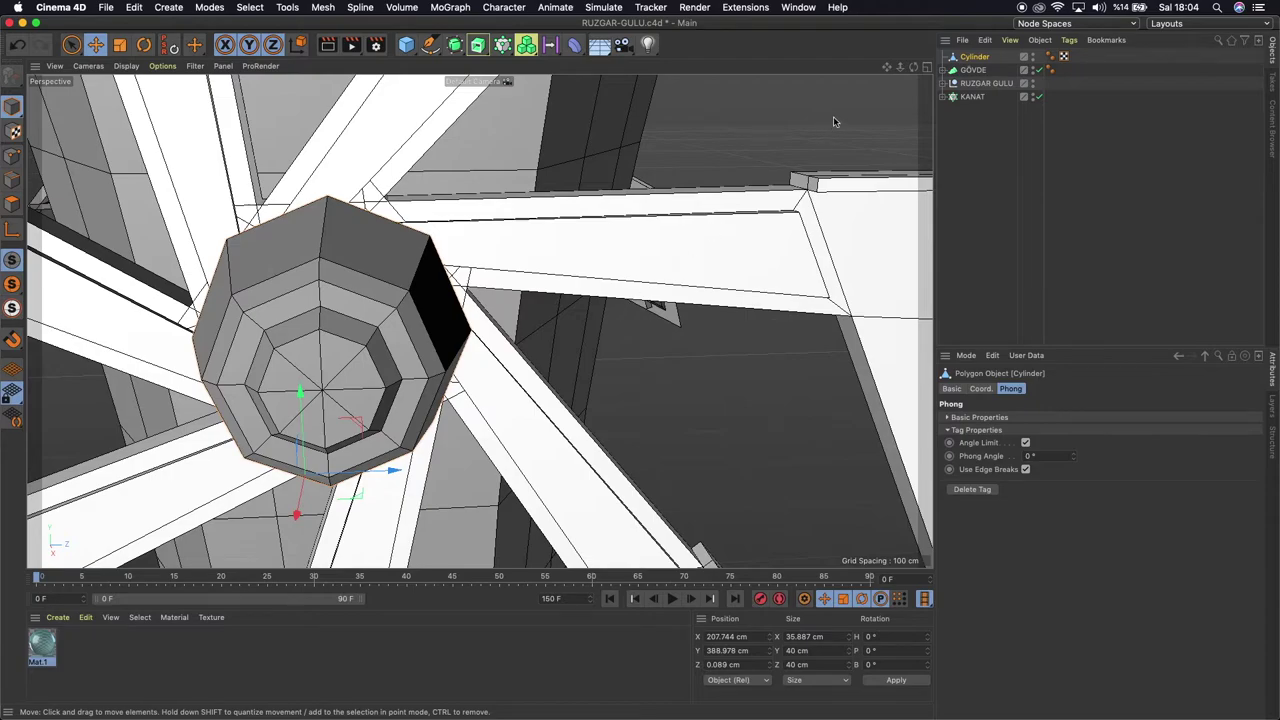
Push the hub's end cap polygons outward along X to lengthen the cylinder
{"action": "left_click_drag", "start_coordinate": [916, 70], "coordinate": [916, 70]}
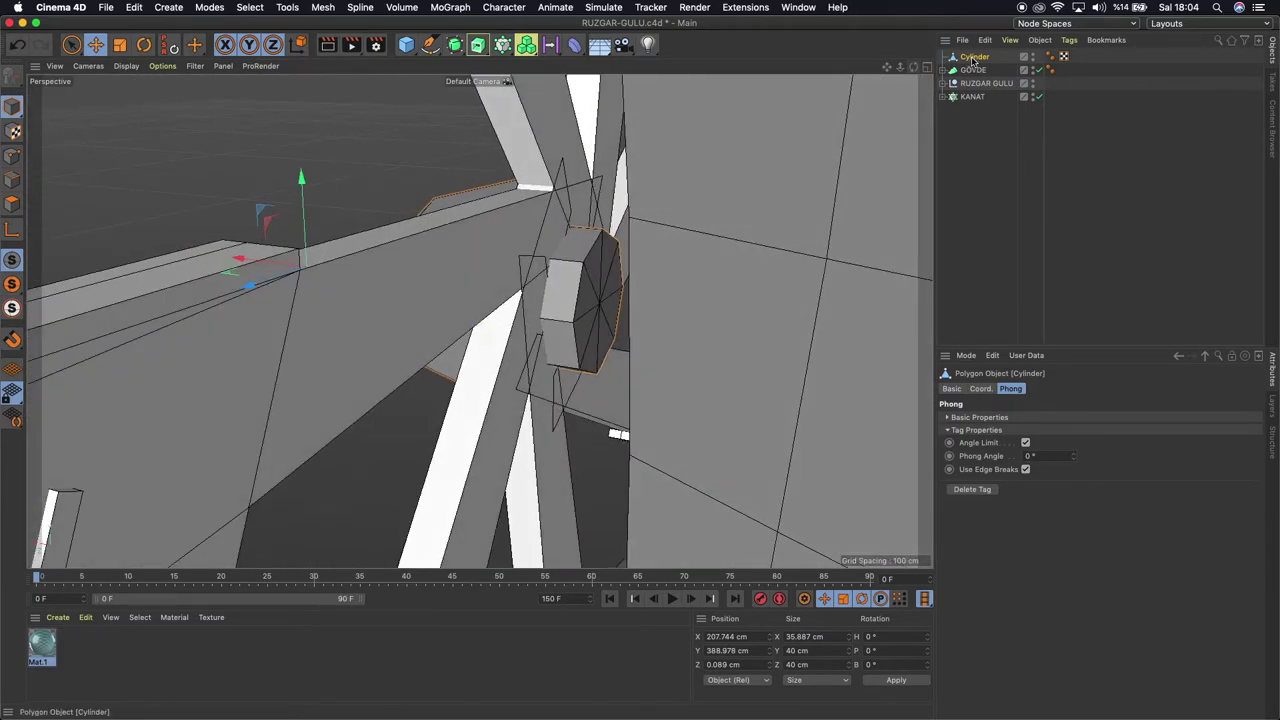
{"action": "left_click", "coordinate": [12, 204]}
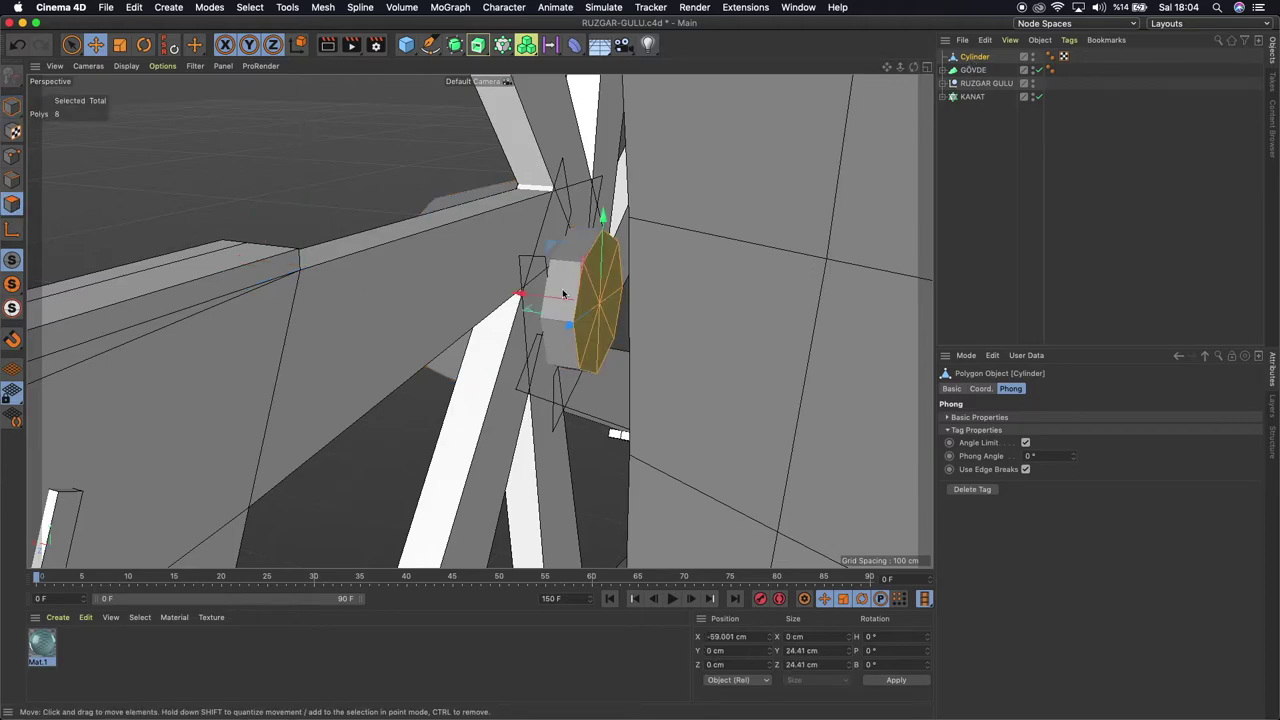
{"action": "left_click_drag", "start_coordinate": [520, 296], "coordinate": [497, 293]}
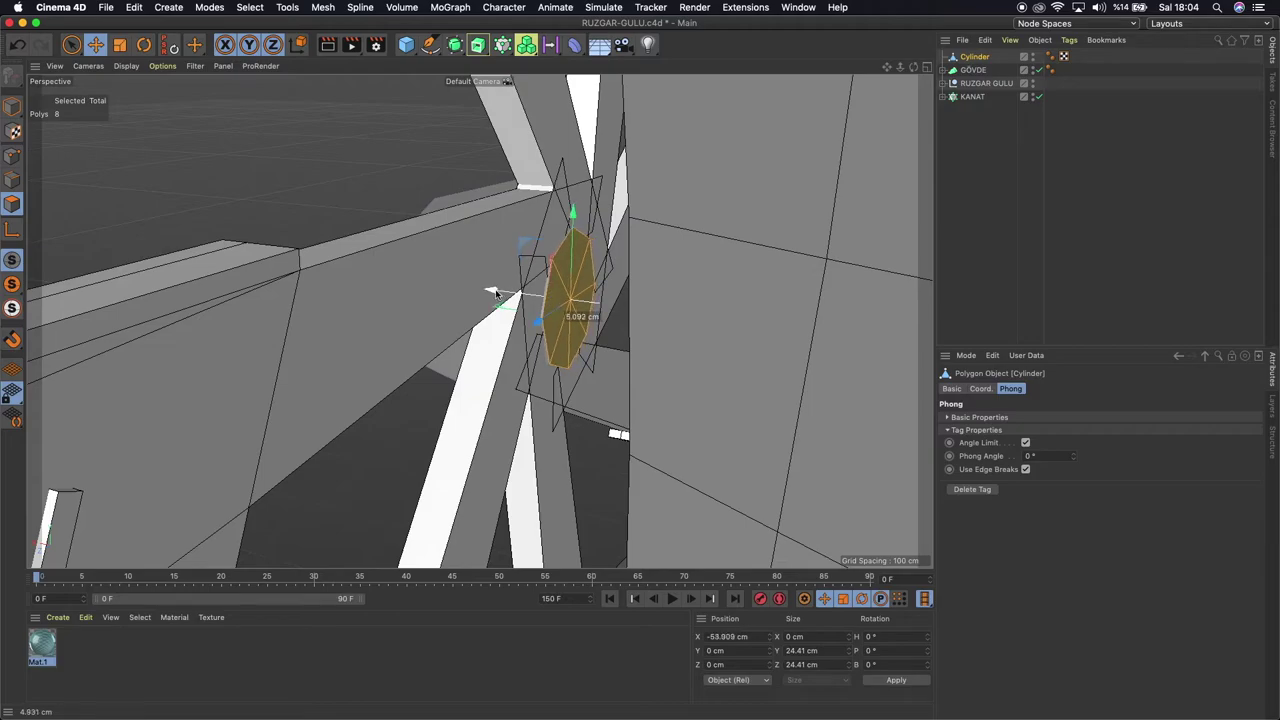
{"action": "left_click_drag", "start_coordinate": [497, 293], "coordinate": [492, 292]}
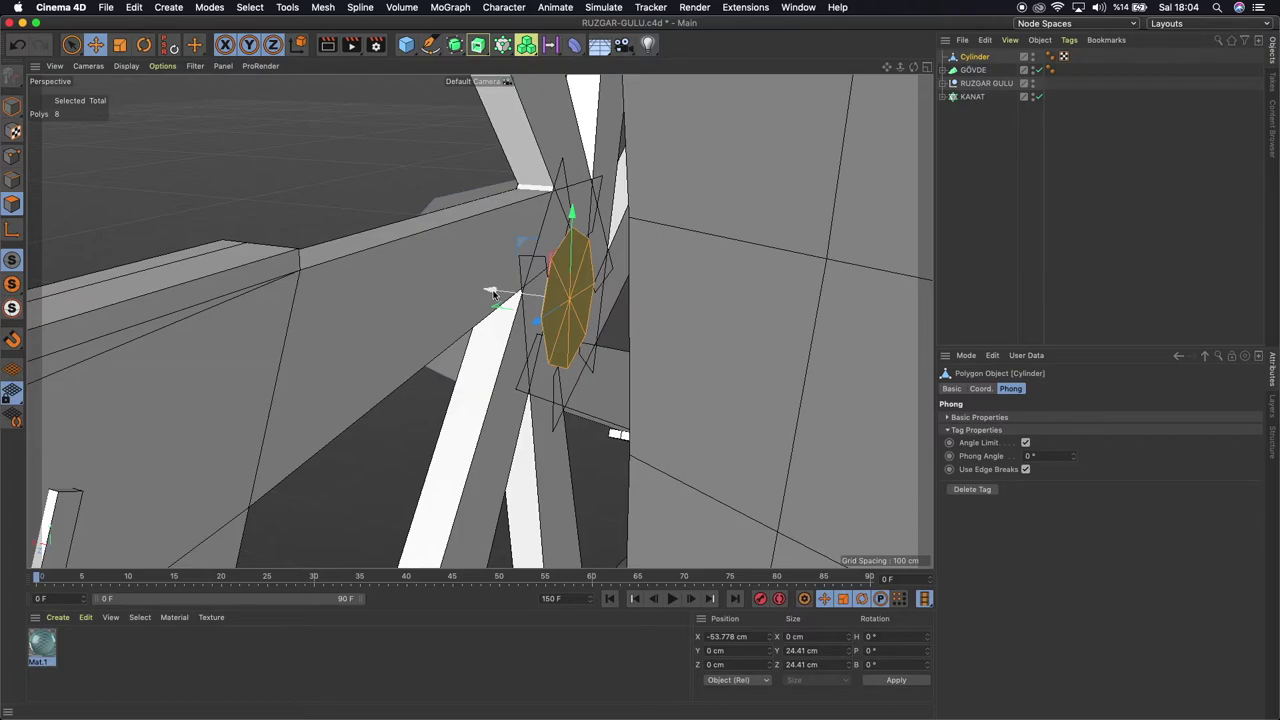
{"action": "left_click_drag", "start_coordinate": [492, 292], "coordinate": [505, 293]}
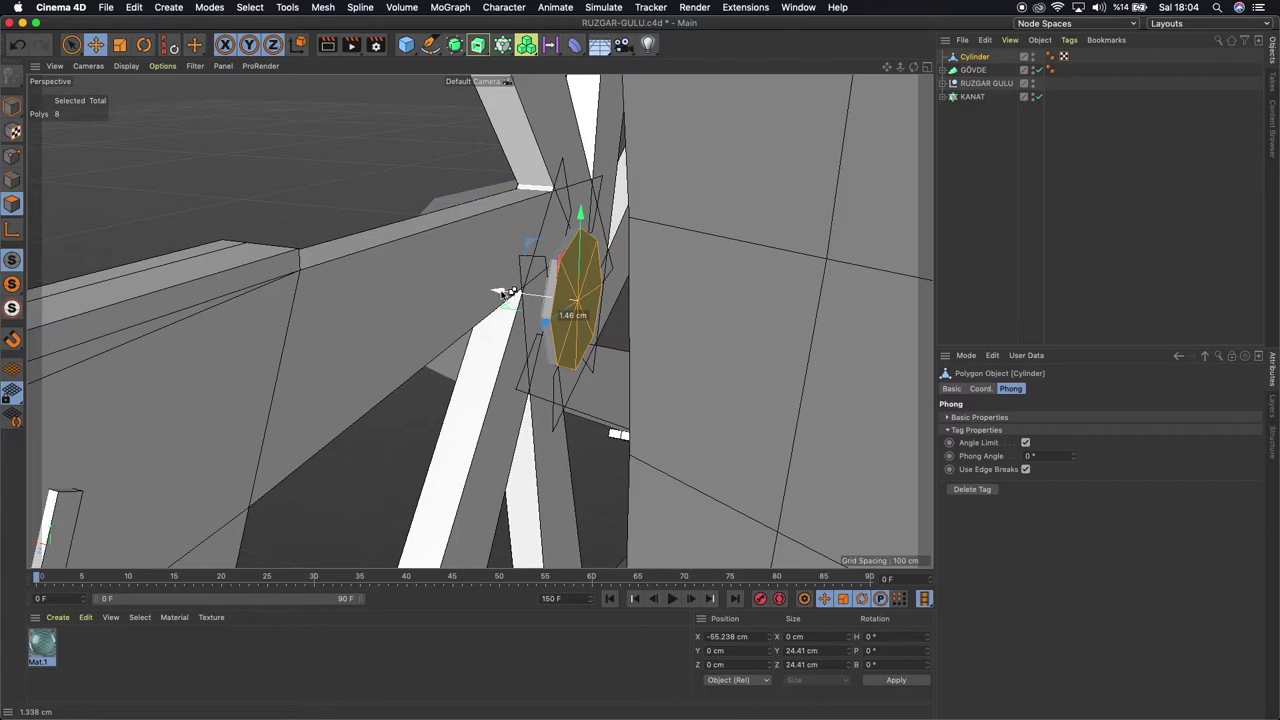
{"action": "left_click_drag", "start_coordinate": [505, 293], "coordinate": [629, 303]}
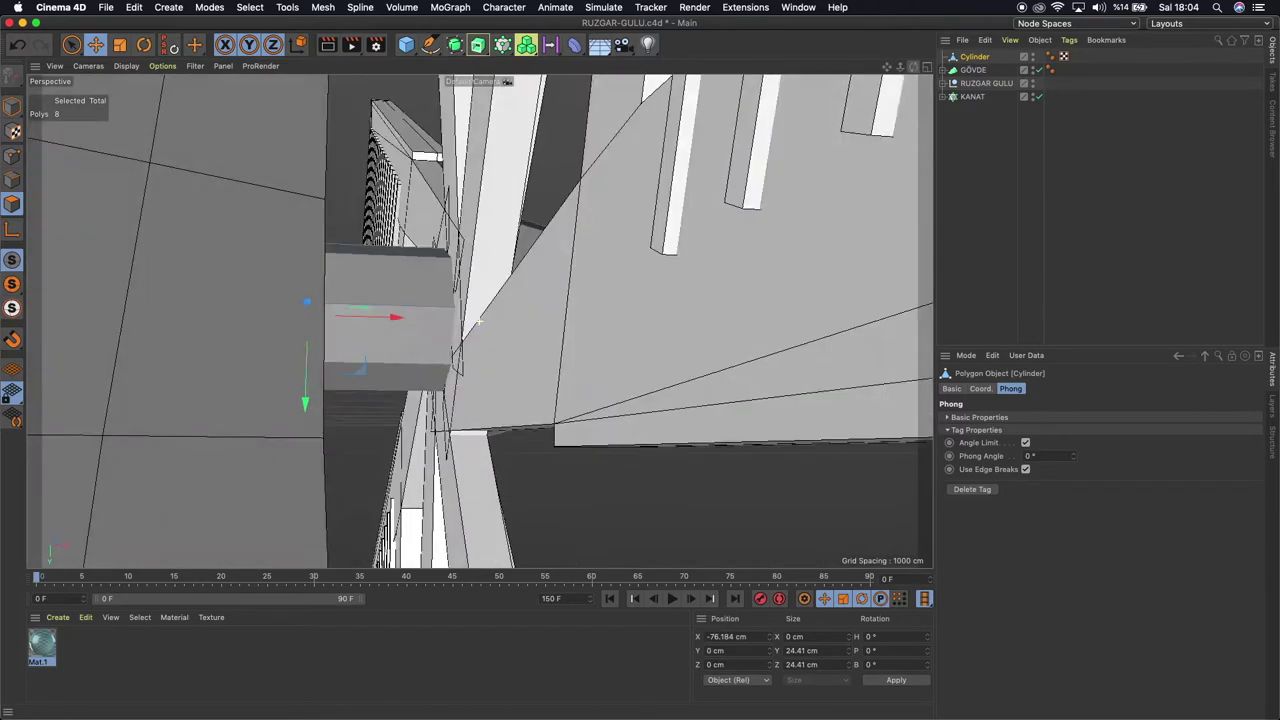
{"action": "left_click_drag", "start_coordinate": [913, 67], "coordinate": [478, 320]}
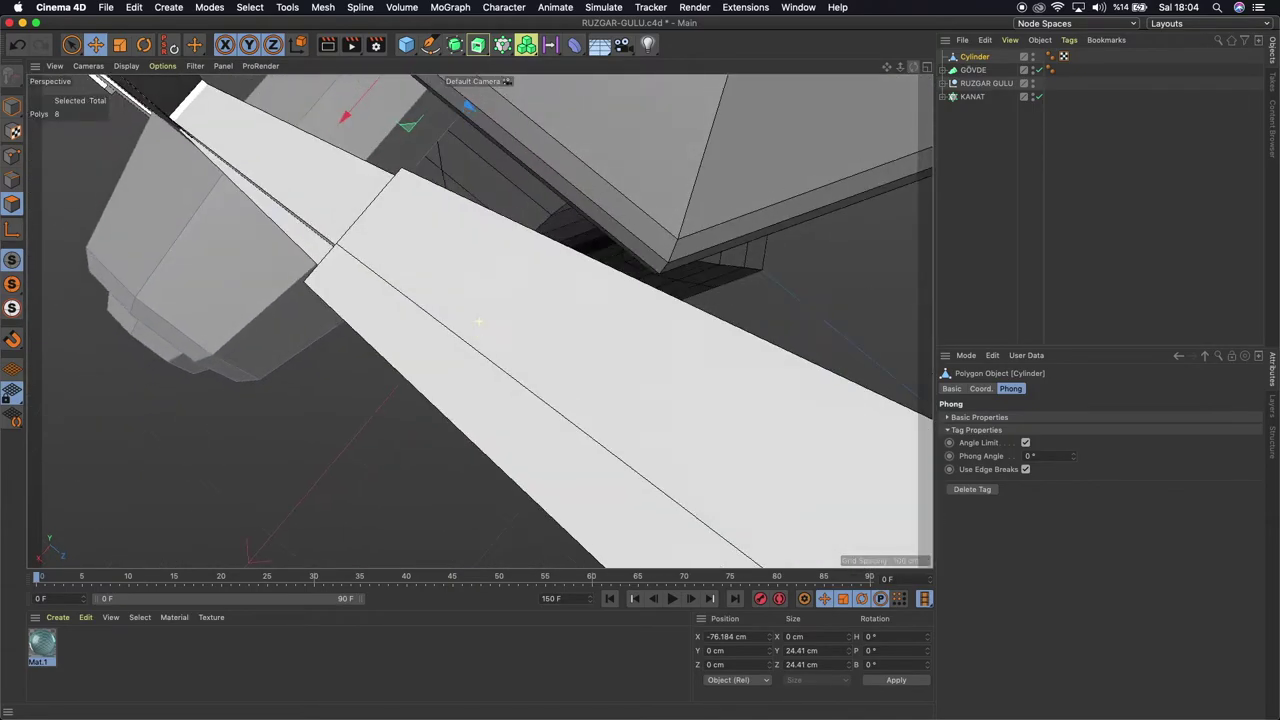
{"action": "left_click_drag", "start_coordinate": [478, 320], "coordinate": [917, 70]}
{"action": "mouse_move", "coordinate": [902, 68]}
{"action": "left_mouse_down"}
{"action": "mouse_move", "coordinate": [913, 68]}
{"action": "mouse_move", "coordinate": [483, 324]}
{"action": "left_mouse_up"}
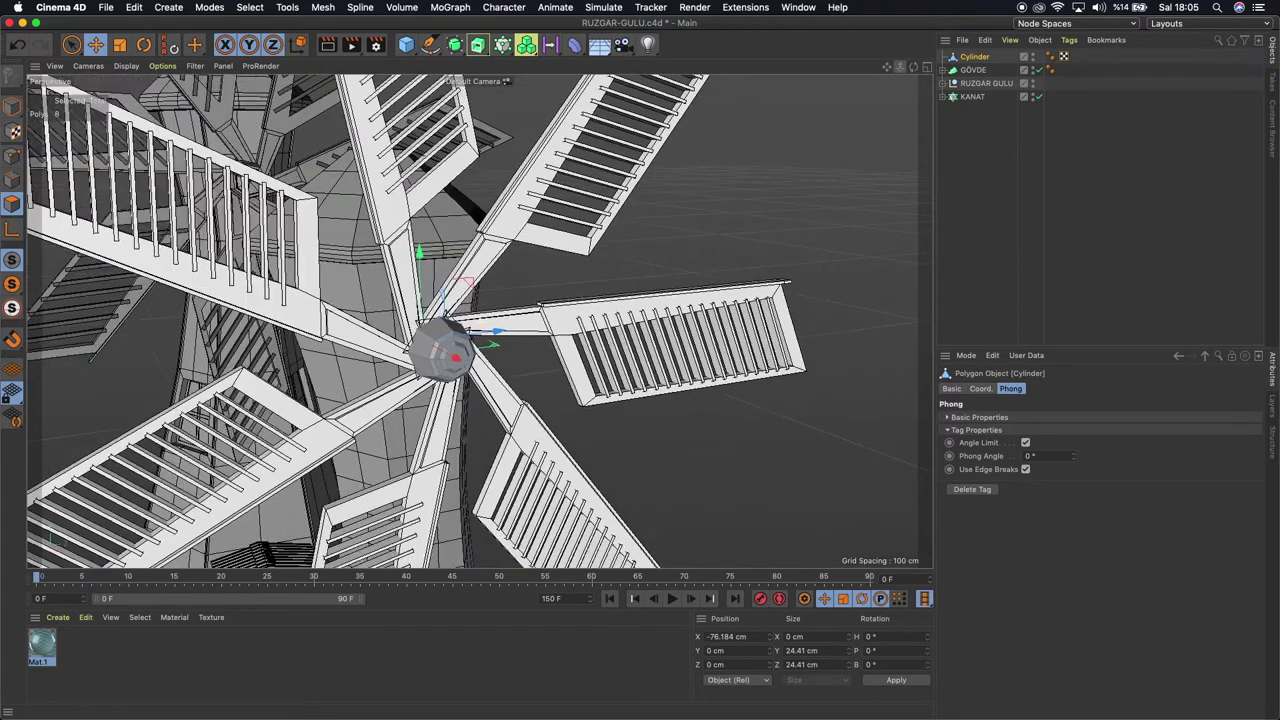
Move the RUZGAR GULU windmill group off to the left
{"action": "left_click_drag", "start_coordinate": [899, 66], "coordinate": [741, 108]}
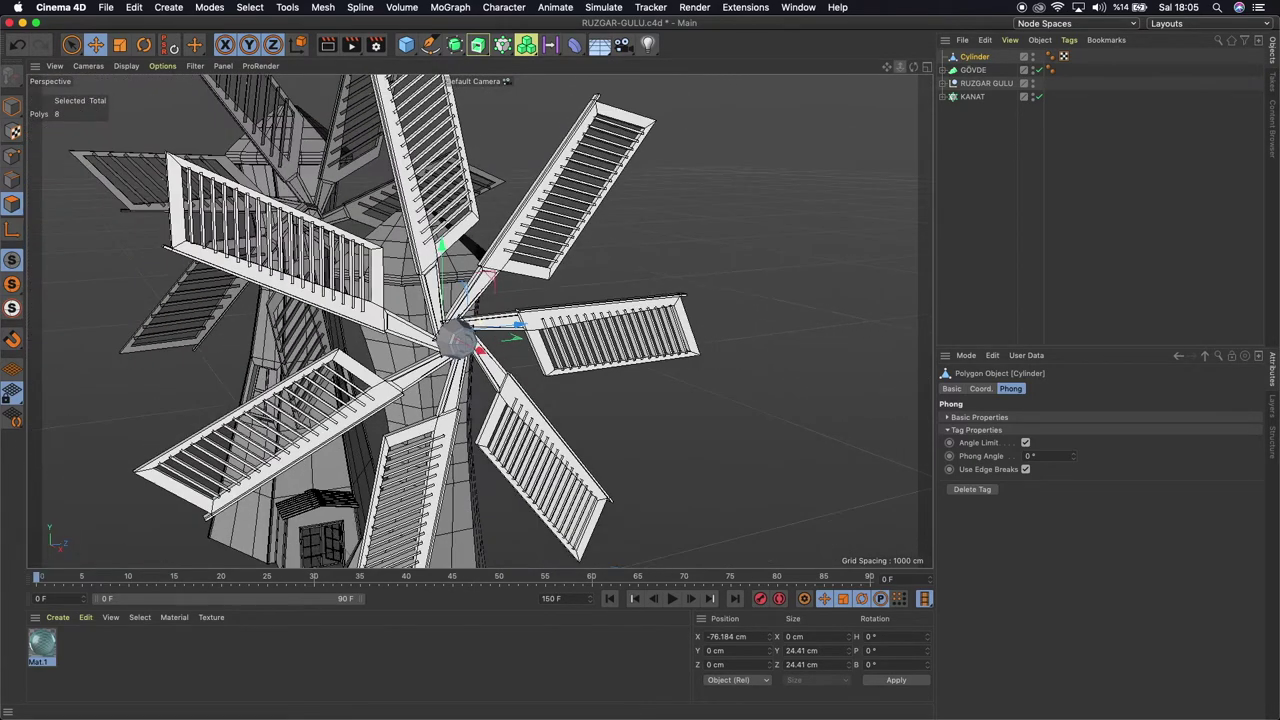
{"action": "left_click", "coordinate": [12, 107]}
{"action": "mouse_move", "coordinate": [915, 70]}
{"action": "left_mouse_down"}
{"action": "mouse_move", "coordinate": [930, 80]}
{"action": "mouse_move", "coordinate": [899, 80]}
{"action": "mouse_move", "coordinate": [925, 72]}
{"action": "left_mouse_up"}
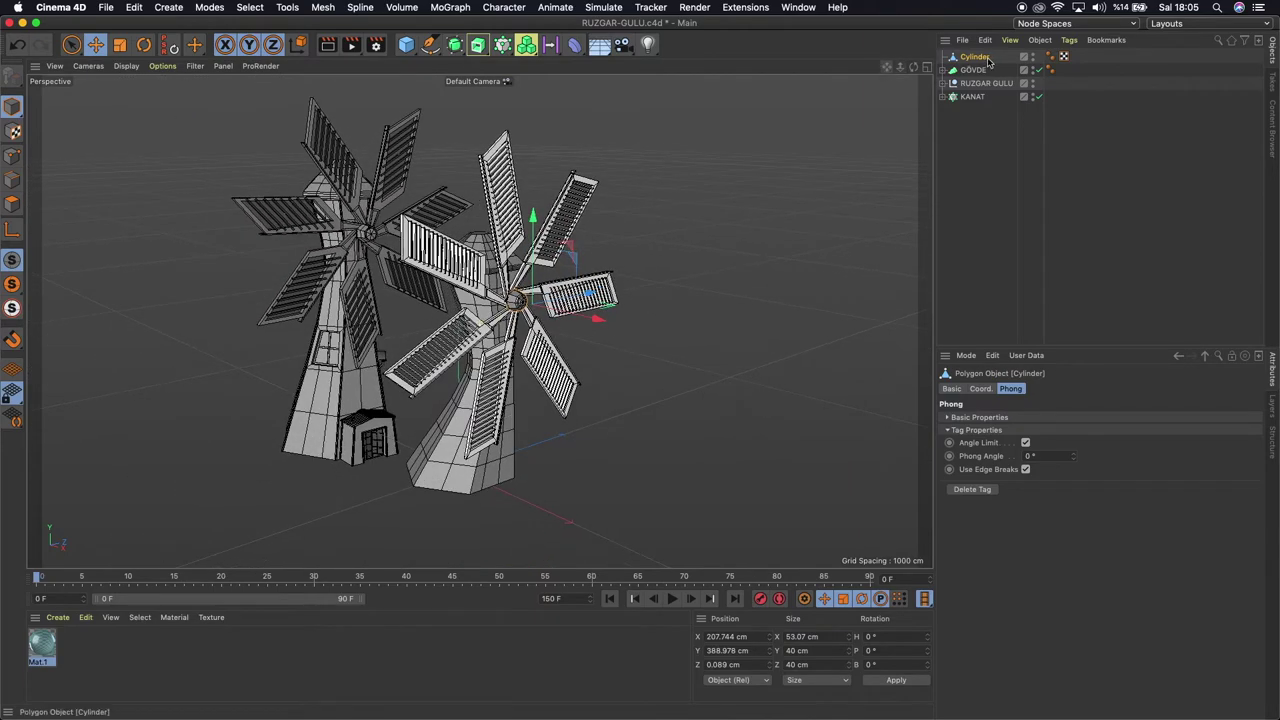
{"action": "left_click", "coordinate": [971, 84]}
{"action": "left_click_drag", "start_coordinate": [412, 378], "coordinate": [300, 418]}
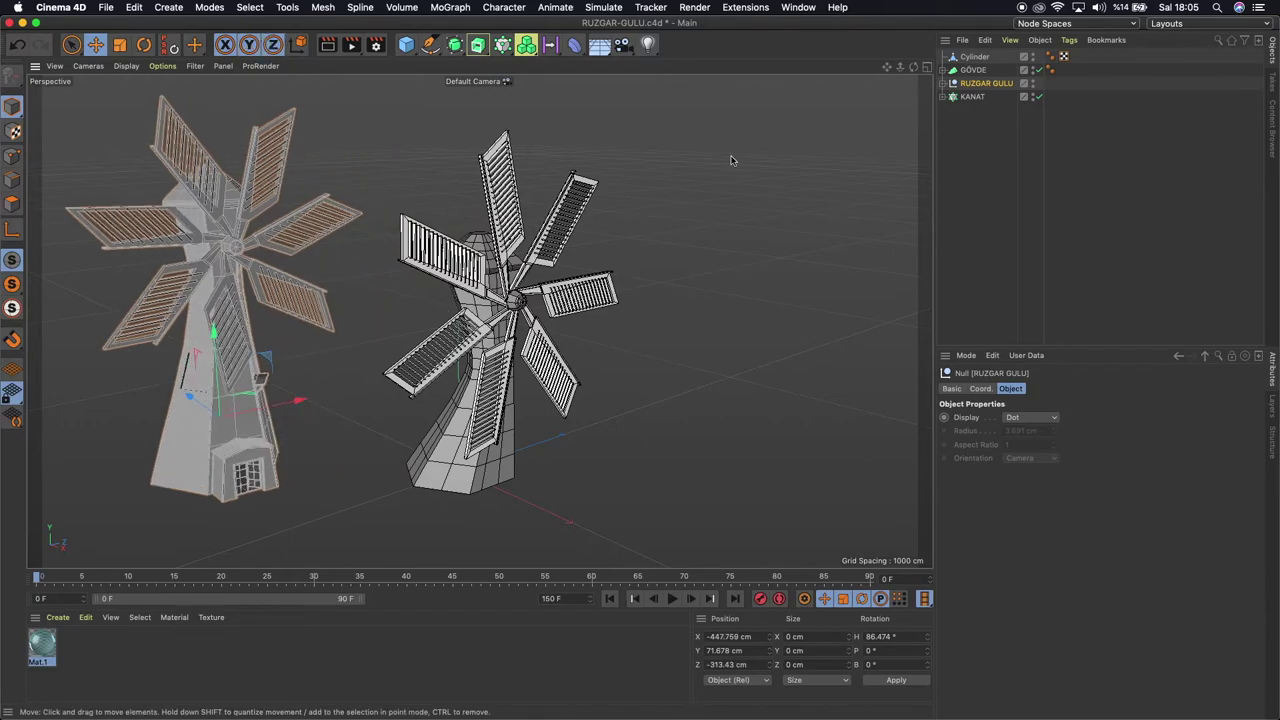
Scale the KANAT blade cloner down to about 85% and inspect the rotor
{"action": "left_click_drag", "start_coordinate": [913, 67], "coordinate": [890, 110]}
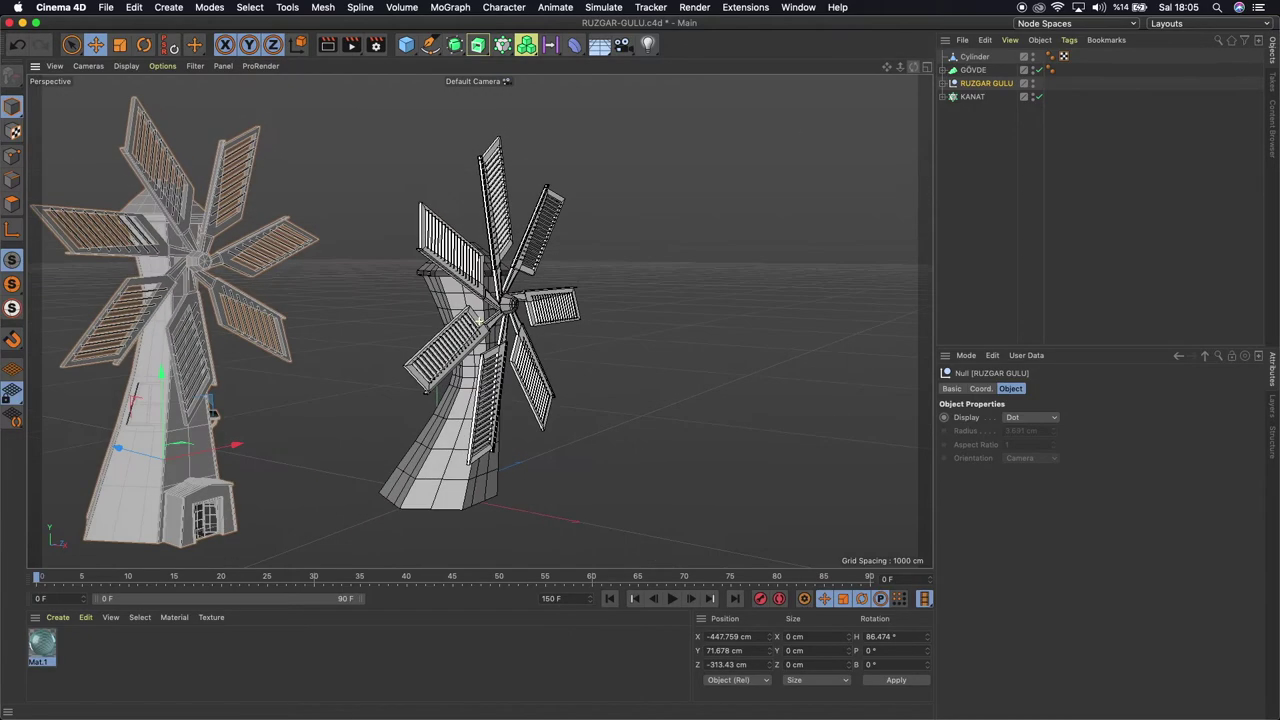
{"action": "left_click_drag", "start_coordinate": [913, 67], "coordinate": [940, 108]}
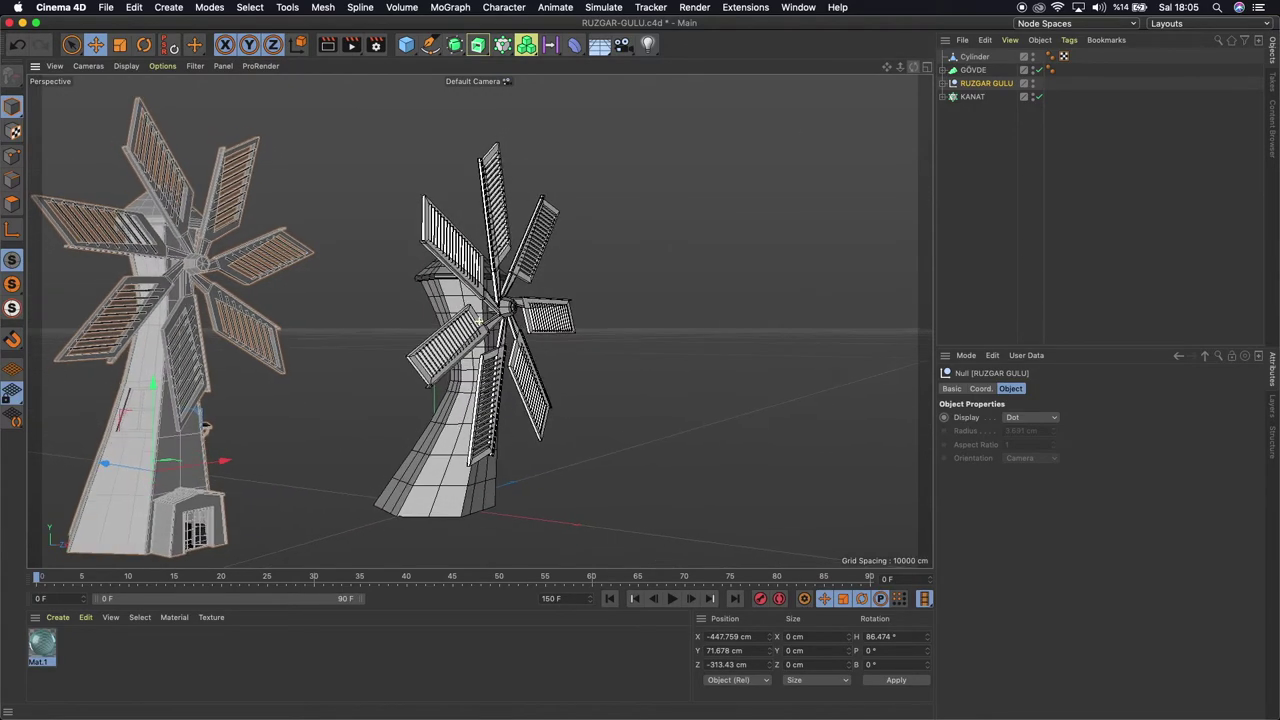
{"action": "left_click", "coordinate": [968, 97]}
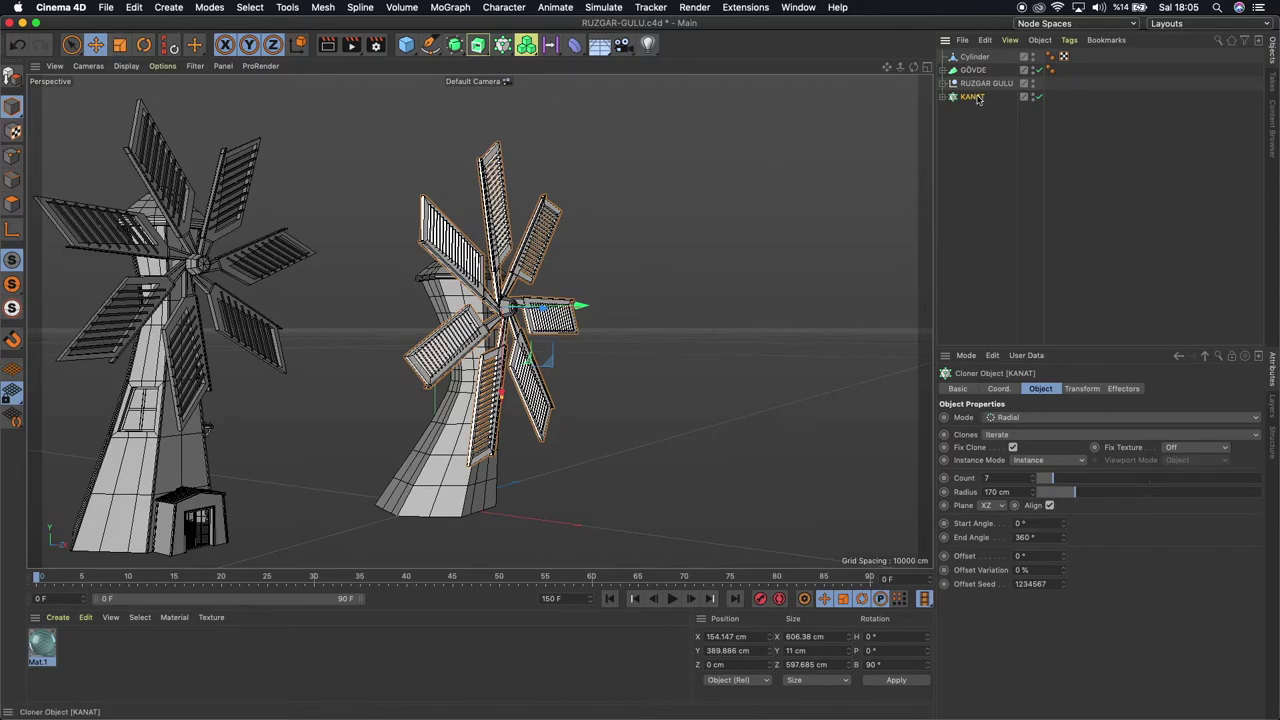
{"action": "left_click", "coordinate": [120, 45]}
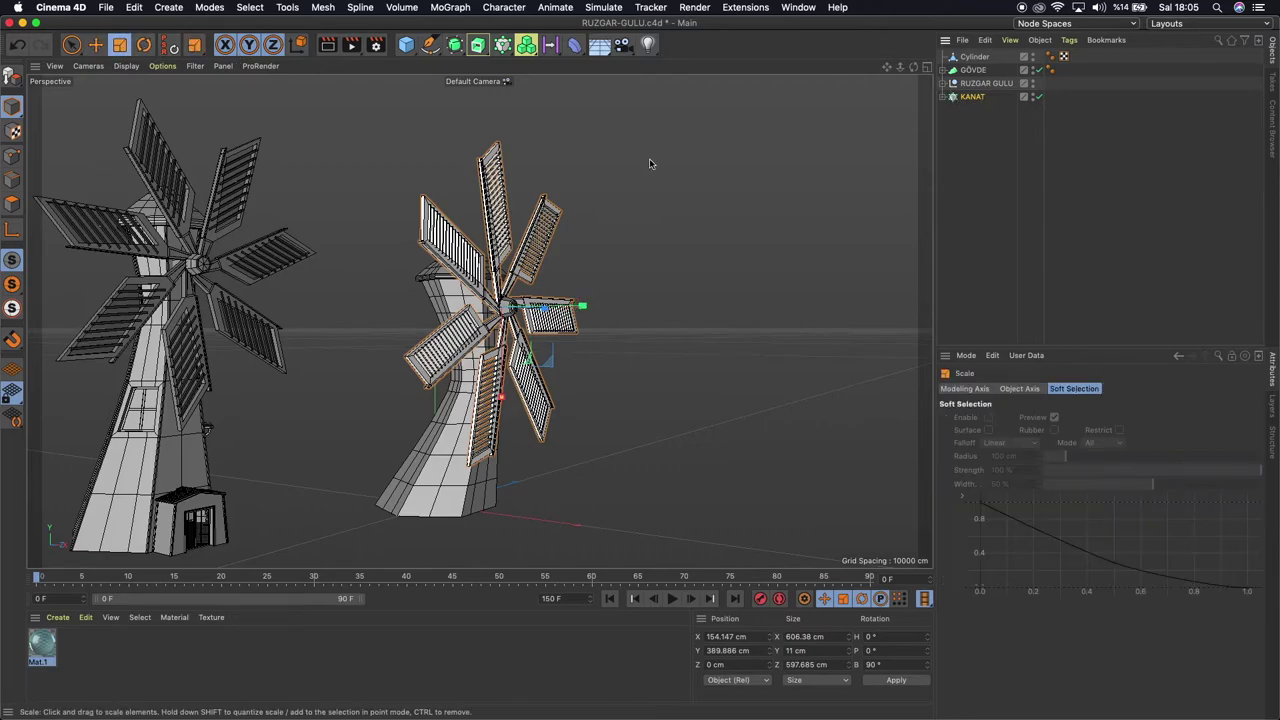
{"action": "left_click_drag", "start_coordinate": [715, 158], "coordinate": [620, 194]}
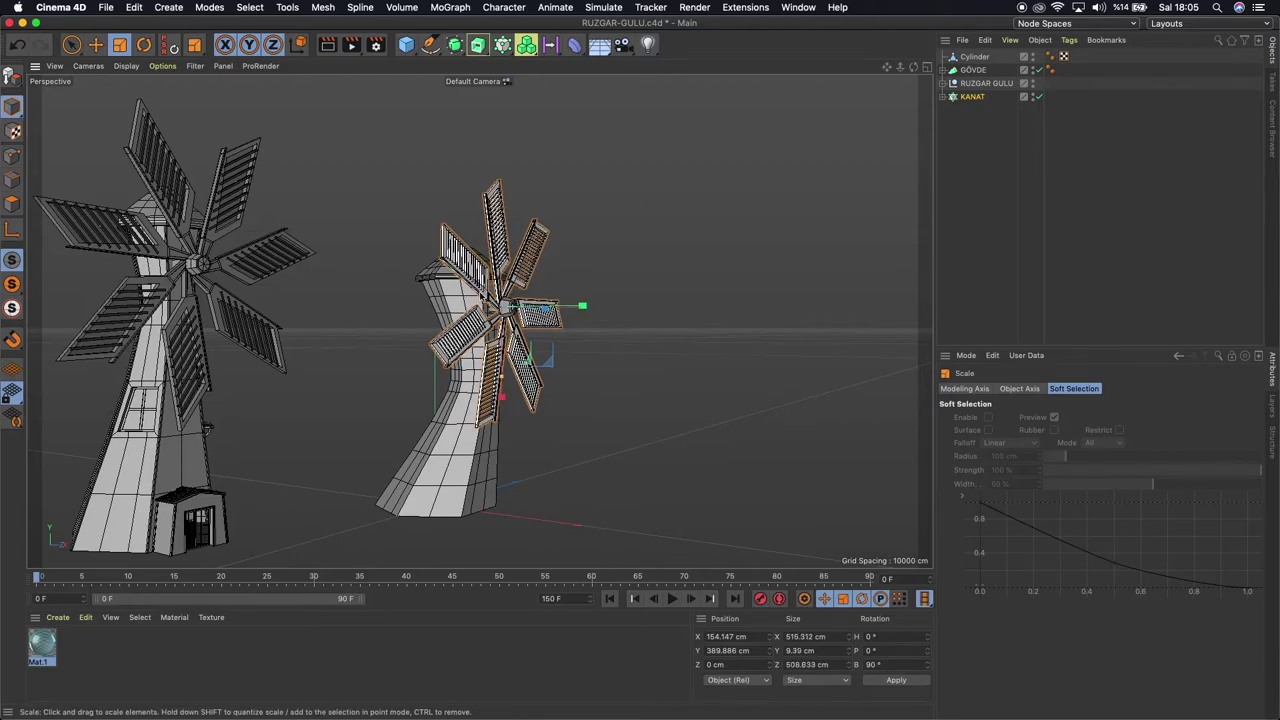
{"action": "scroll", "coordinate": [584, 309], "scroll_direction": "up", "scroll_amount": 2}
{"action": "scroll", "coordinate": [584, 309], "scroll_direction": "up", "scroll_amount": 1}
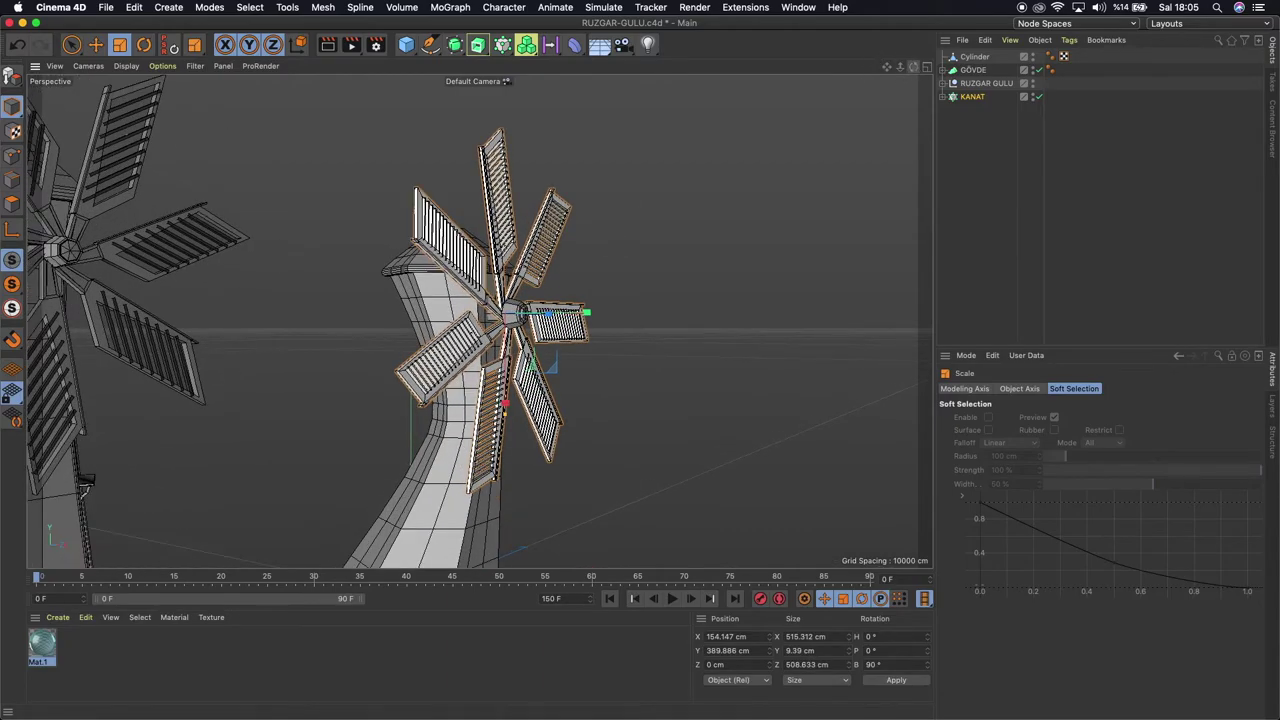
{"action": "left_click_drag", "start_coordinate": [913, 66], "coordinate": [760, 72]}
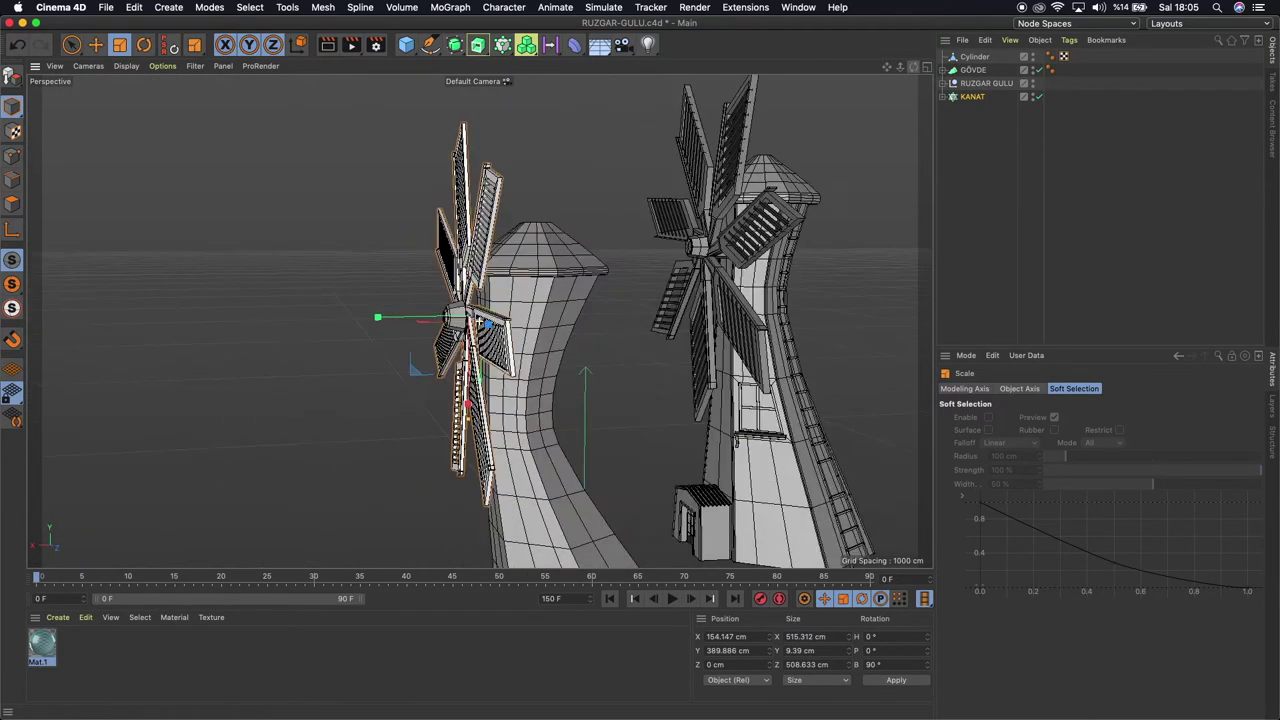
{"action": "mouse_move", "coordinate": [760, 72]}
{"action": "left_mouse_down"}
{"action": "mouse_move", "coordinate": [900, 72]}
{"action": "mouse_move", "coordinate": [860, 74]}
{"action": "left_mouse_up"}
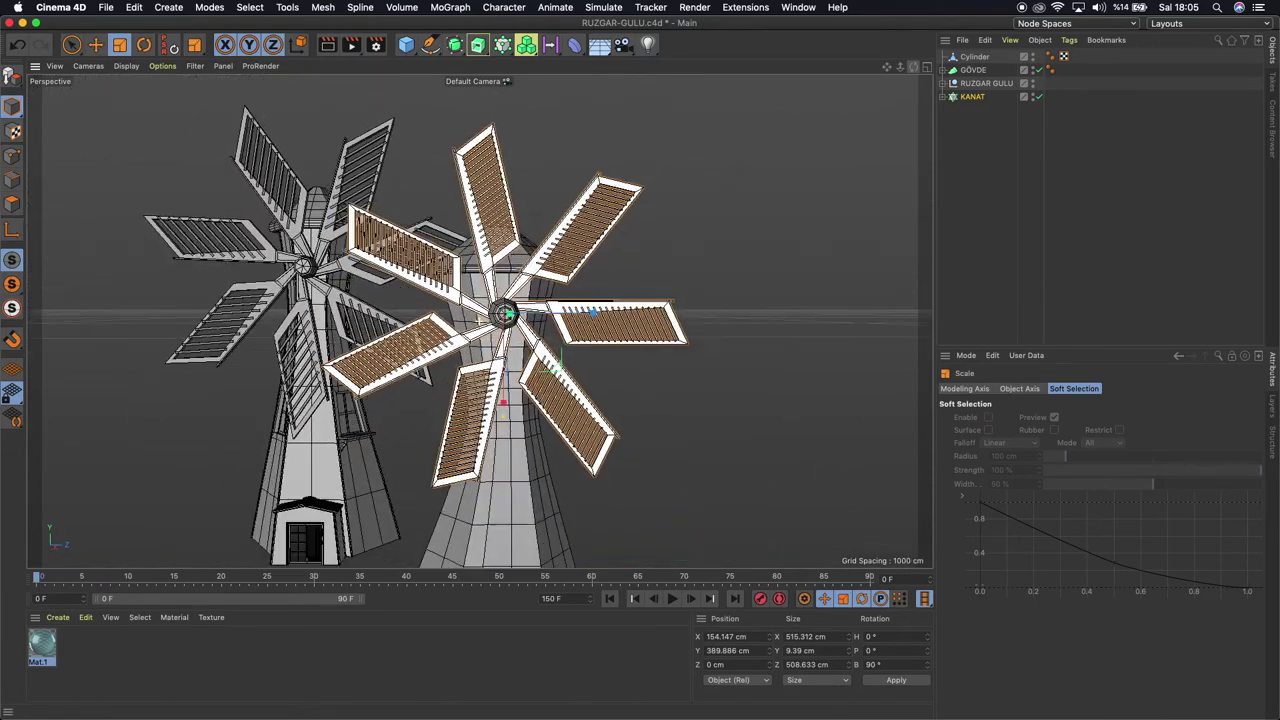
{"action": "left_click_drag", "start_coordinate": [860, 74], "coordinate": [484, 323]}
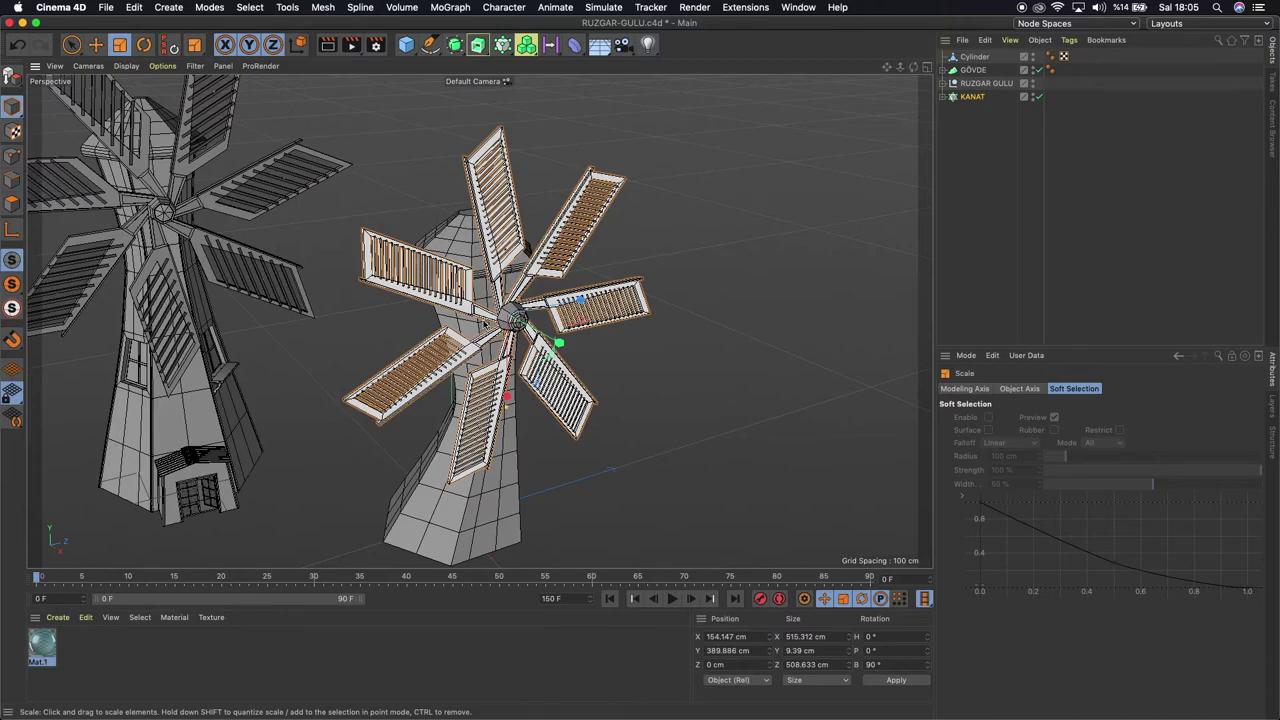
{"action": "scroll", "coordinate": [484, 323], "scroll_direction": "up", "scroll_amount": 2}
{"action": "scroll", "coordinate": [484, 323], "scroll_direction": "up", "scroll_amount": 2}
{"action": "scroll", "coordinate": [484, 323], "scroll_direction": "up", "scroll_amount": 2}
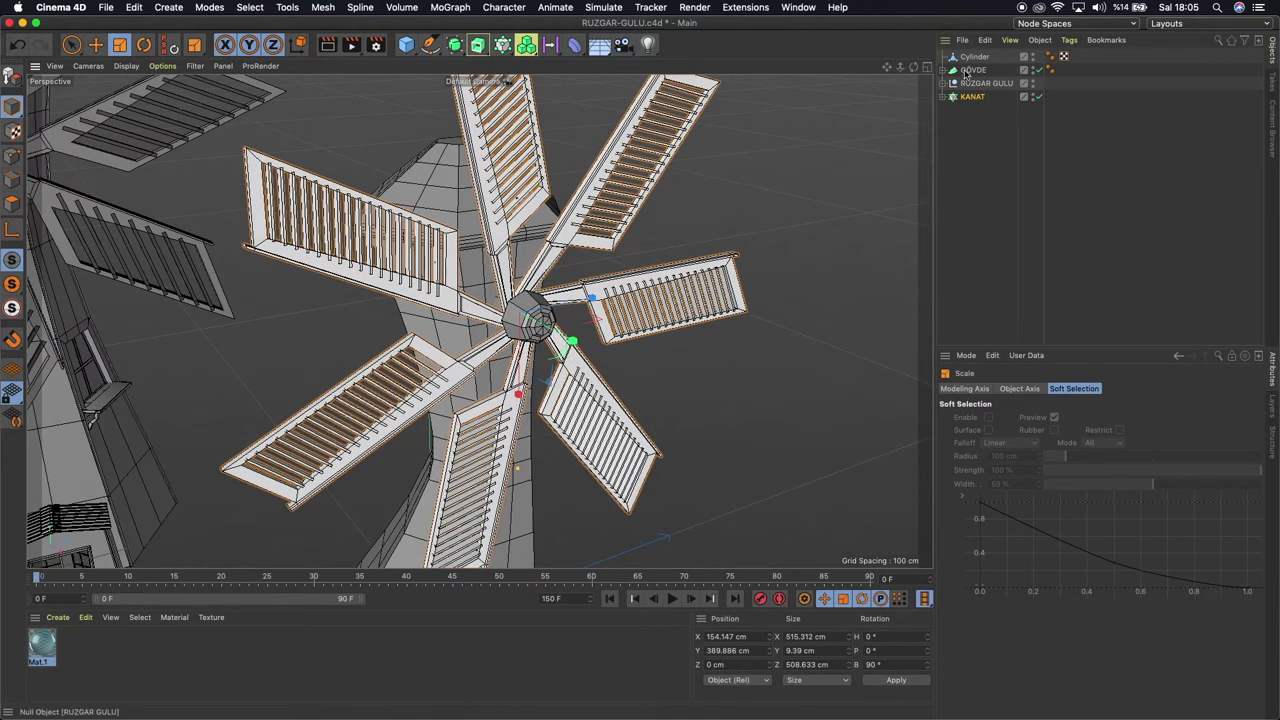
{"action": "left_click", "coordinate": [975, 57]}
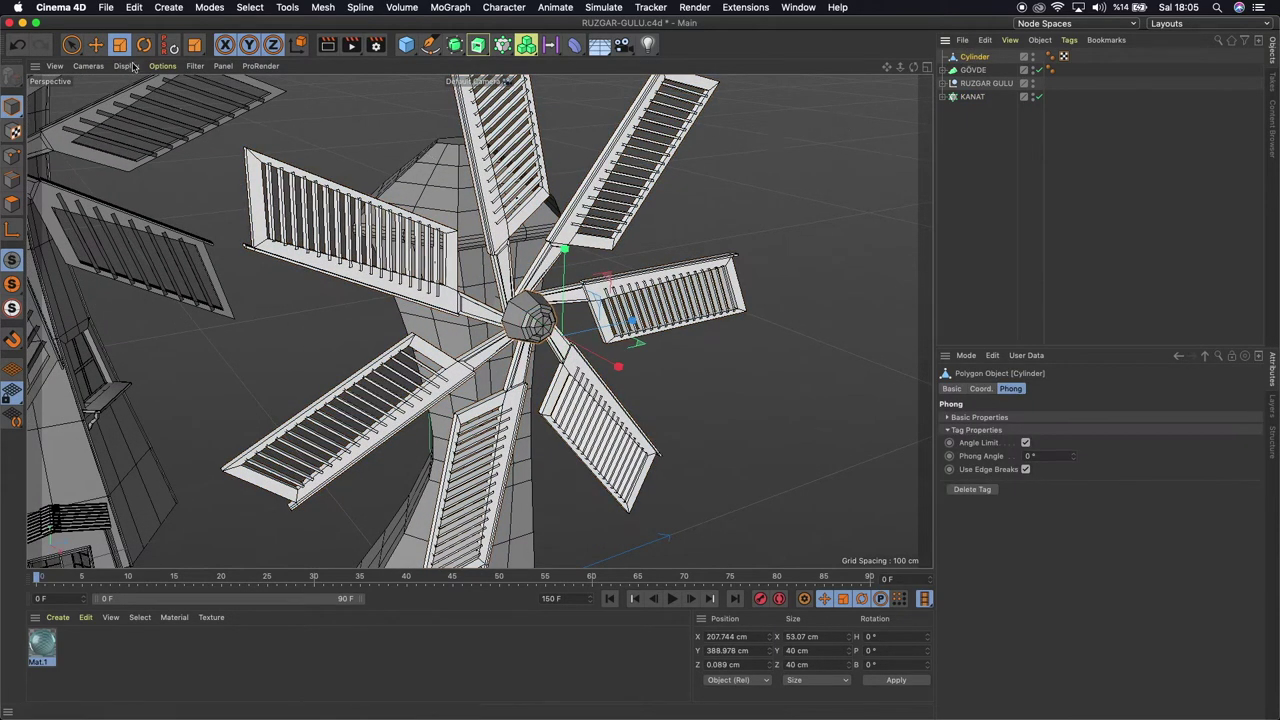
Scale the hub cylinder down slightly
{"action": "left_click_drag", "start_coordinate": [766, 117], "coordinate": [692, 148]}
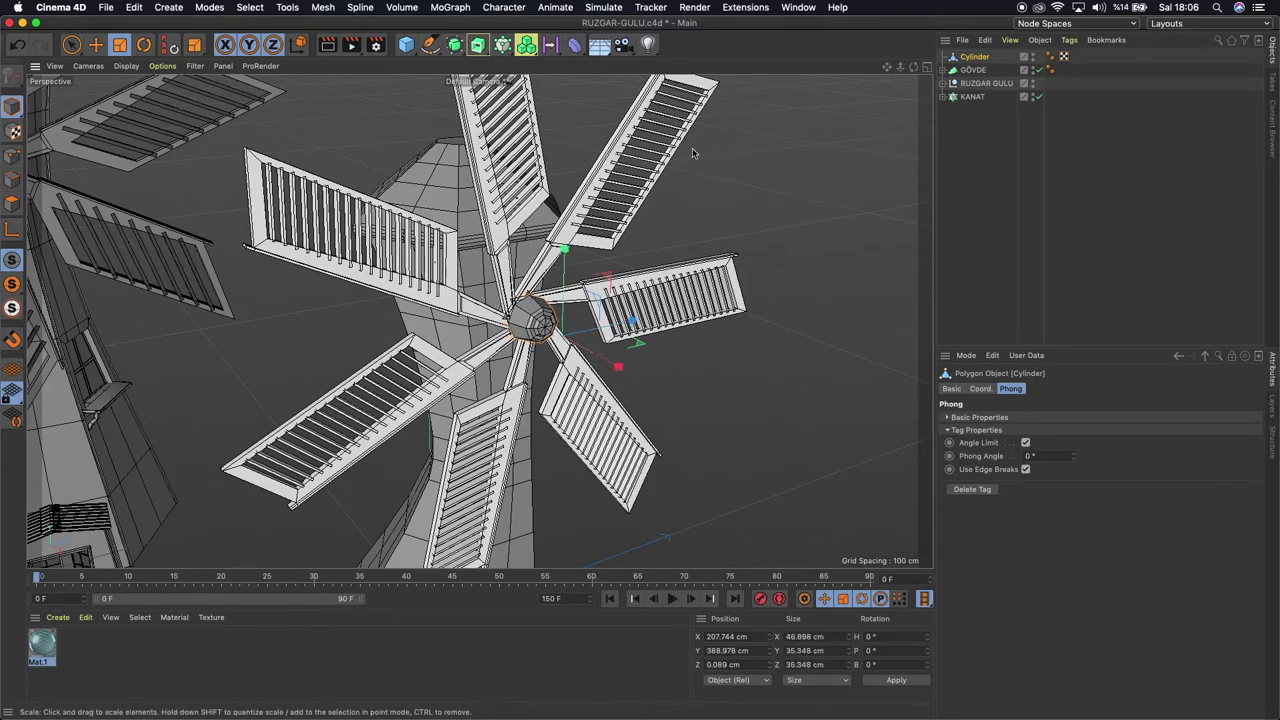
{"action": "left_click_drag", "start_coordinate": [913, 67], "coordinate": [880, 80]}
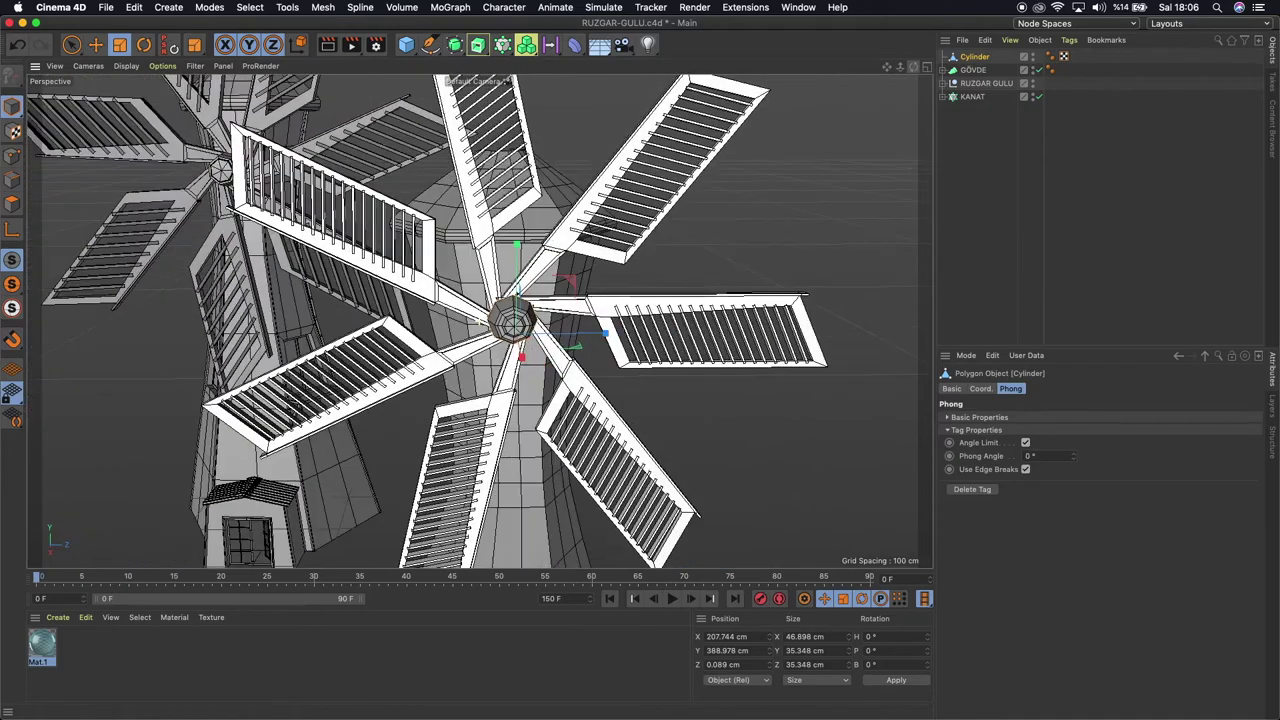
{"action": "scroll", "coordinate": [505, 310], "scroll_direction": "up", "scroll_amount": 2}
{"action": "mouse_move", "coordinate": [420, 320]}
{"action": "left_mouse_down", "text": "alt"}
{"action": "mouse_move", "coordinate": [479, 320]}
{"action": "mouse_move", "coordinate": [400, 320]}
{"action": "left_mouse_up", "text": "alt"}
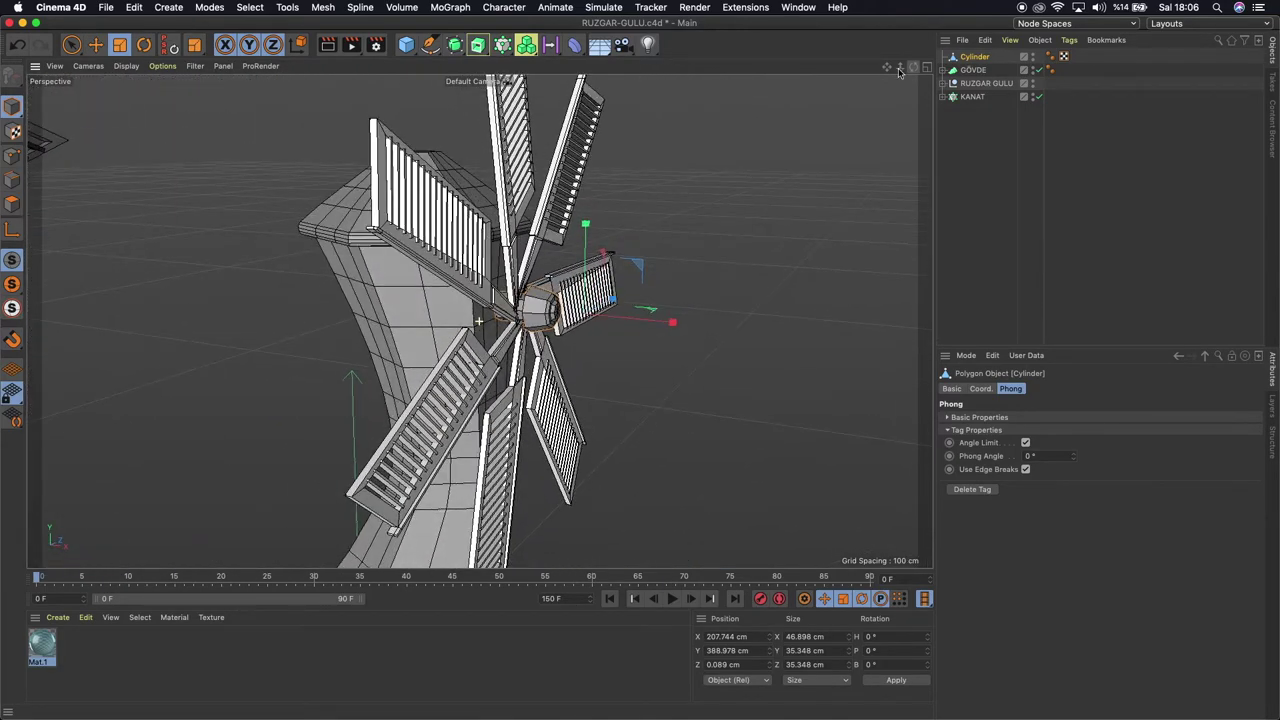
Nudge the hub a few cm inward along X, then frame both windmills
{"action": "left_click", "coordinate": [97, 47]}
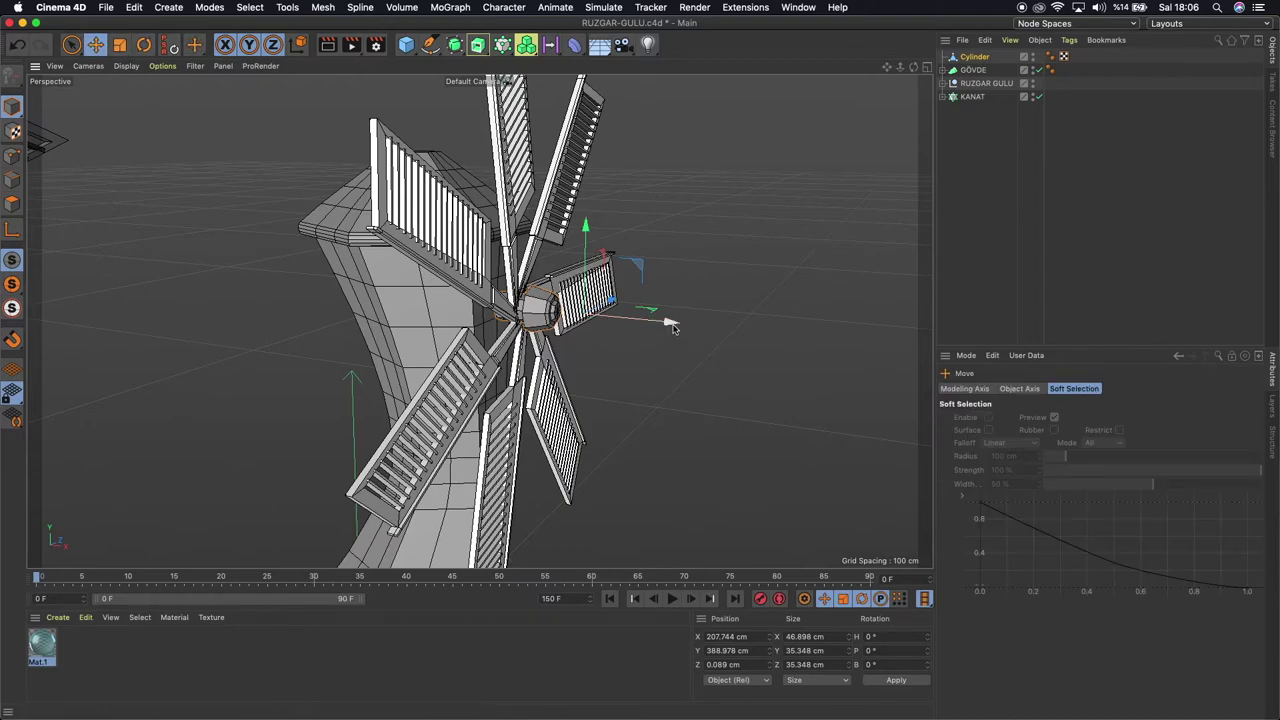
{"action": "left_click_drag", "start_coordinate": [673, 327], "coordinate": [666, 328]}
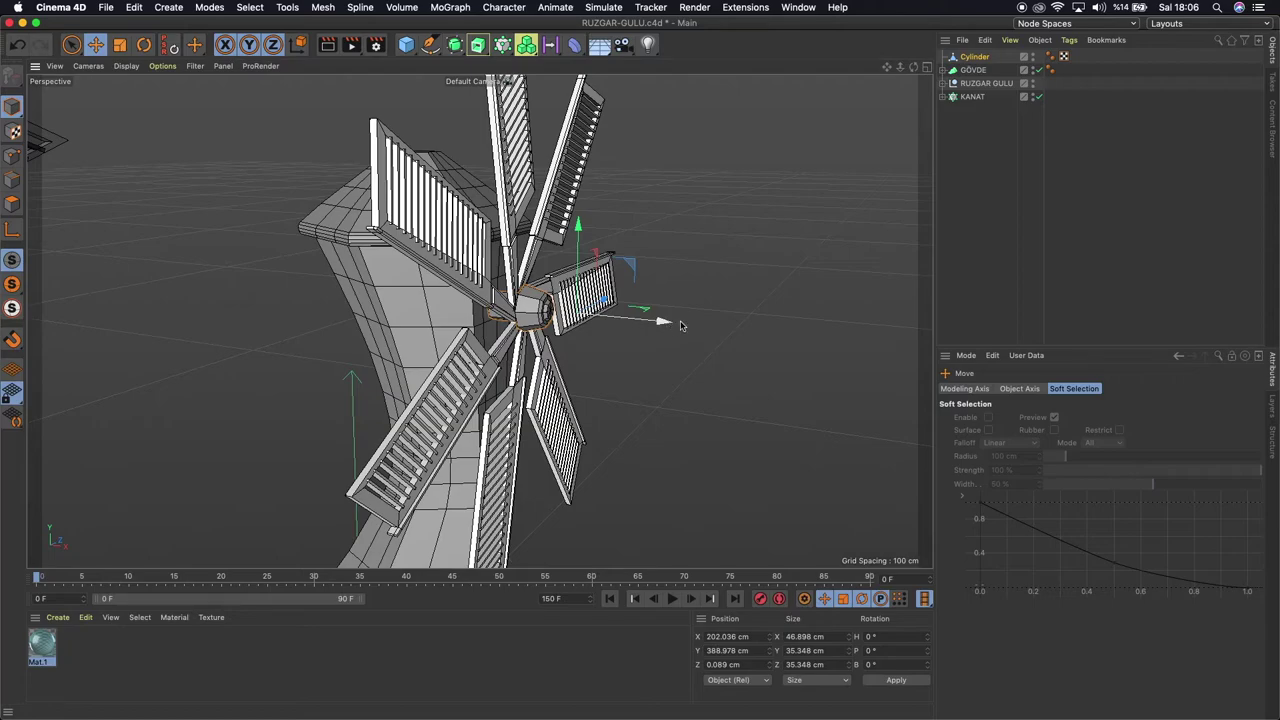
{"action": "mouse_move", "coordinate": [900, 70]}
{"action": "left_mouse_down"}
{"action": "mouse_move", "coordinate": [885, 68]}
{"action": "mouse_move", "coordinate": [905, 72]}
{"action": "left_mouse_up"}
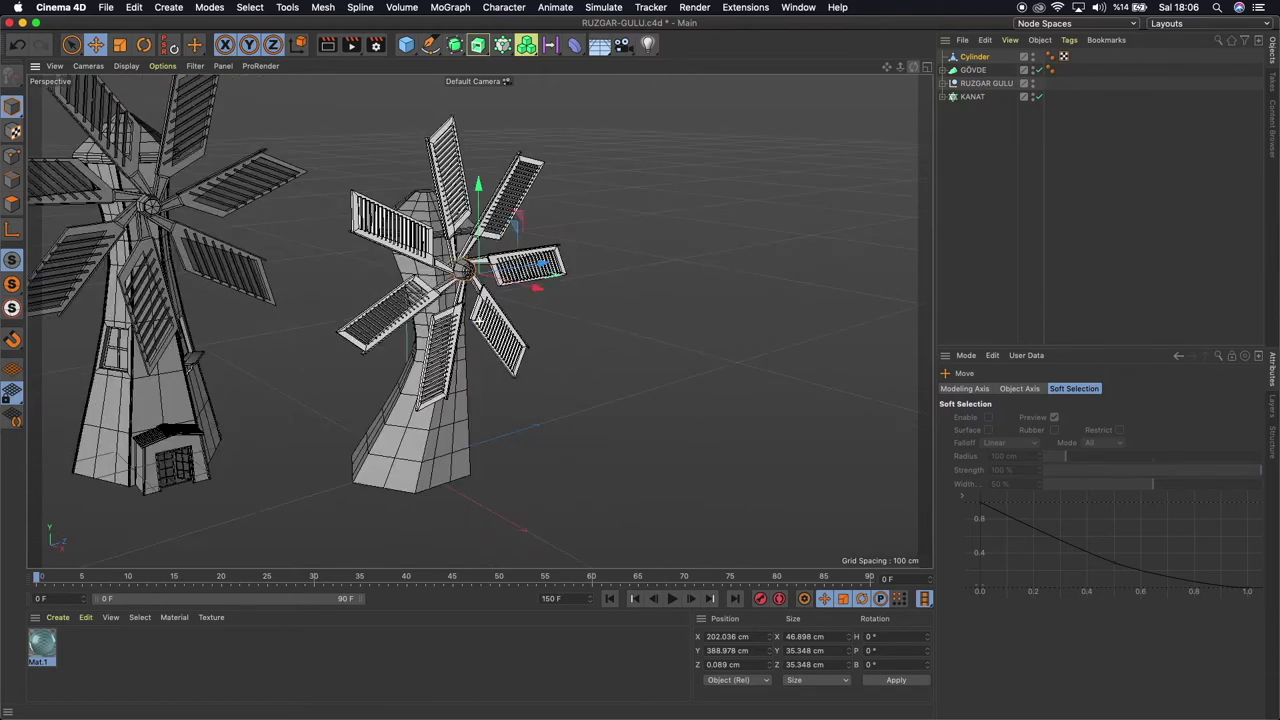
{"action": "left_click_drag", "start_coordinate": [913, 68], "coordinate": [913, 70]}
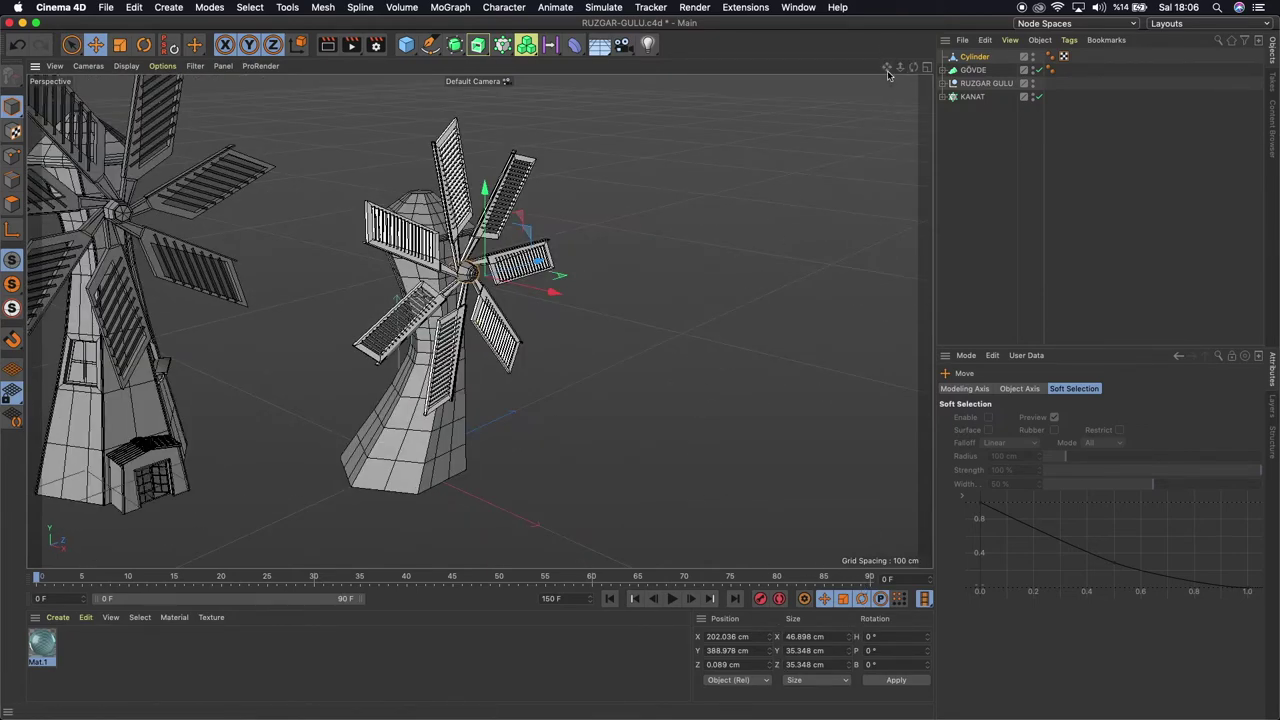
{"action": "left_click_drag", "start_coordinate": [887, 68], "coordinate": [766, 220]}
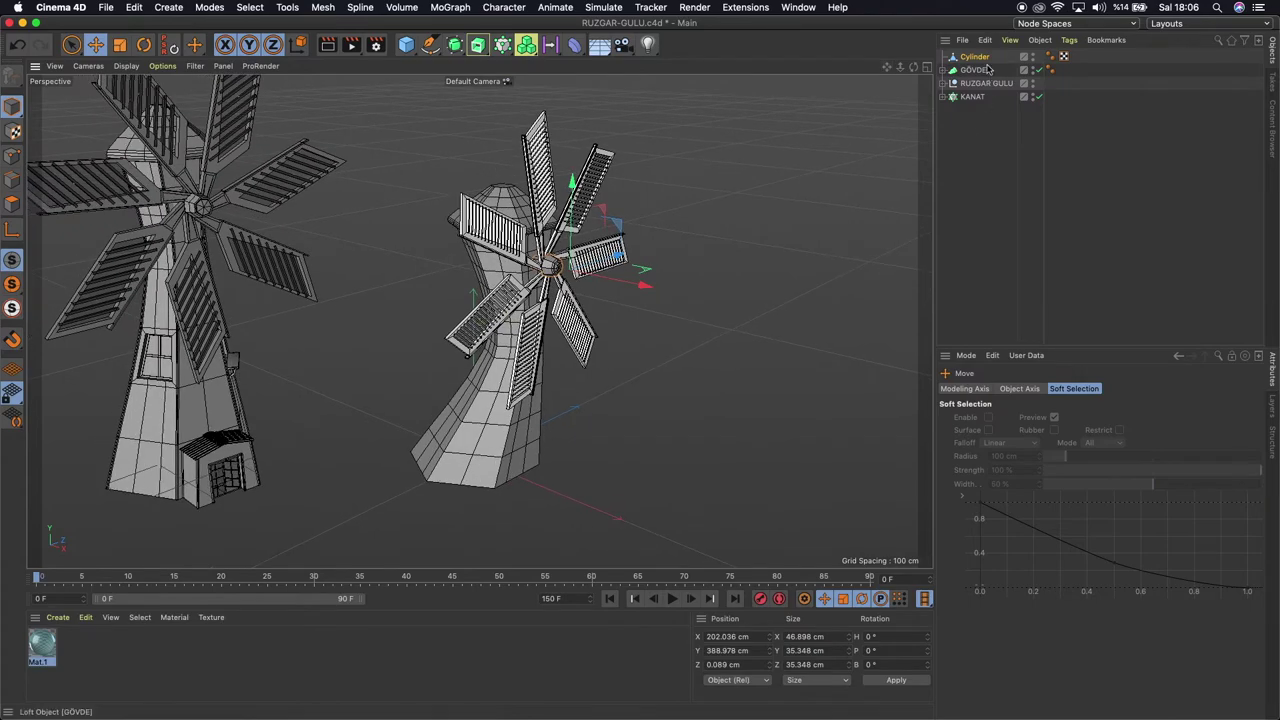
Move Cylinder below KANAT and select GÖVDE's profiles 6.1 through 2
{"action": "left_click", "coordinate": [943, 71]}
{"action": "left_click", "coordinate": [976, 85]}
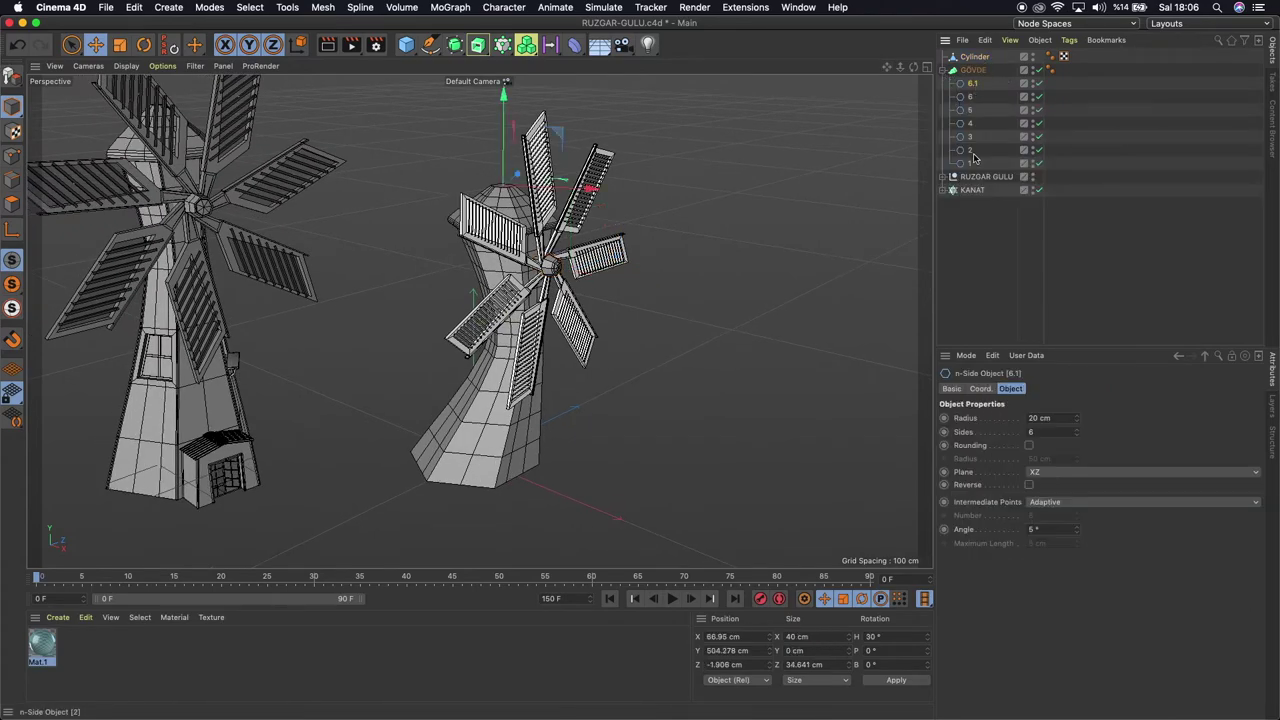
{"action": "left_click", "coordinate": [968, 150], "text": "shift"}
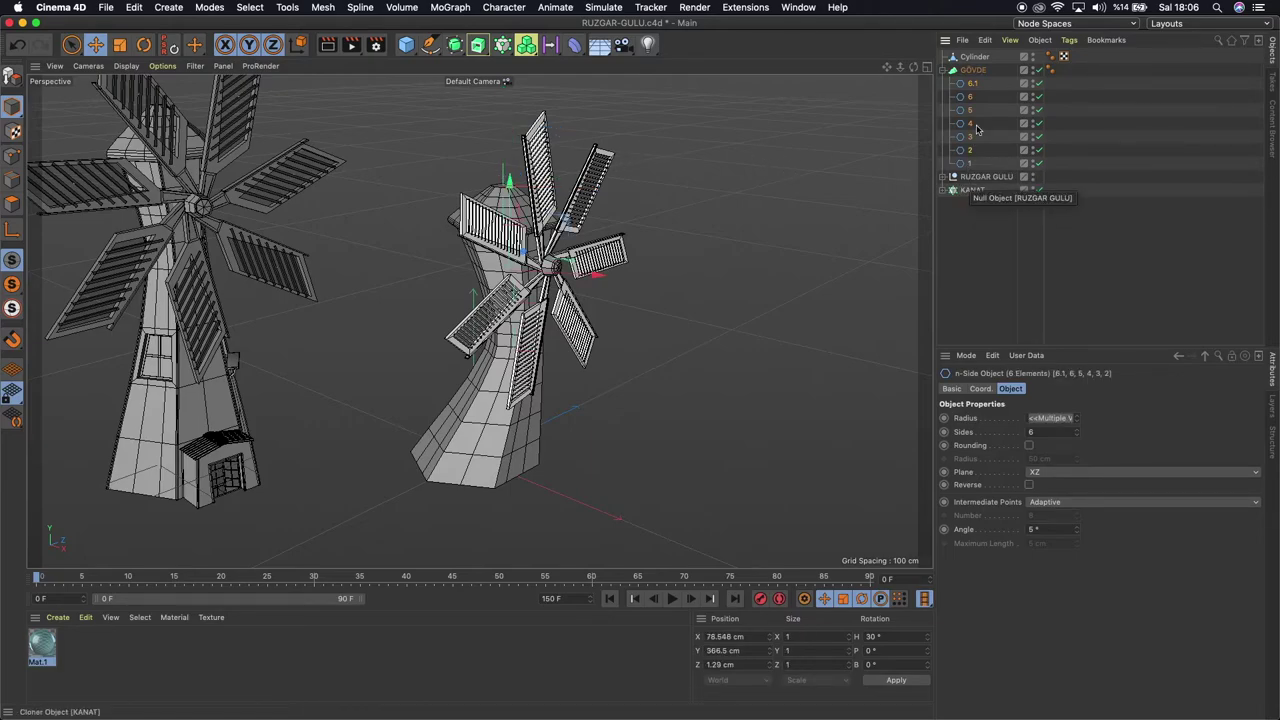
{"action": "left_click_drag", "start_coordinate": [974, 57], "coordinate": [1005, 205]}
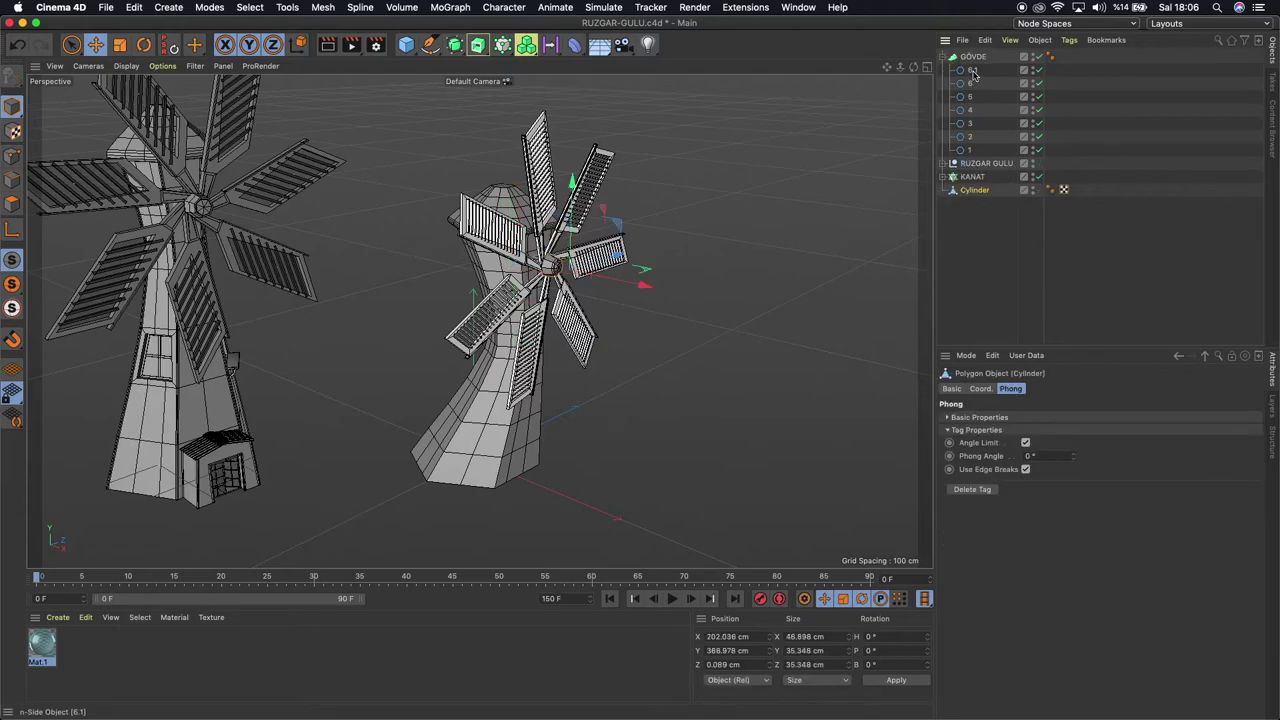
{"action": "left_click", "coordinate": [972, 70]}
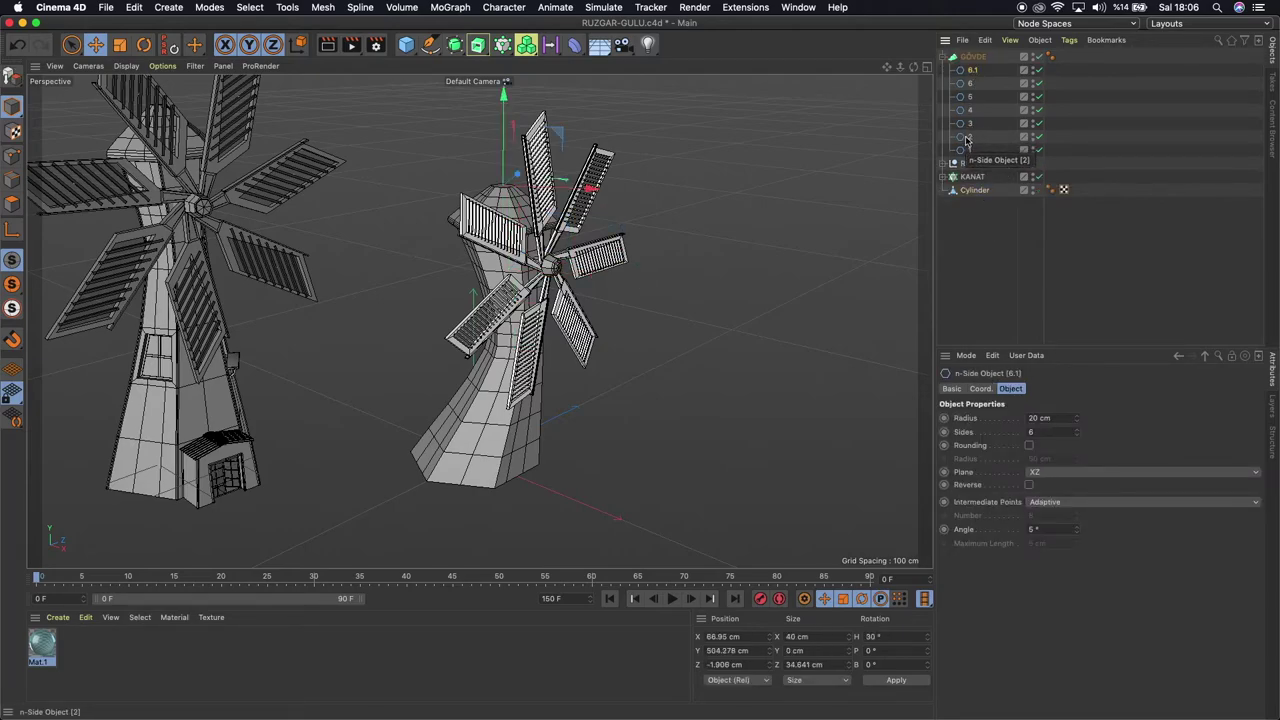
{"action": "left_click", "coordinate": [966, 137], "text": "shift"}
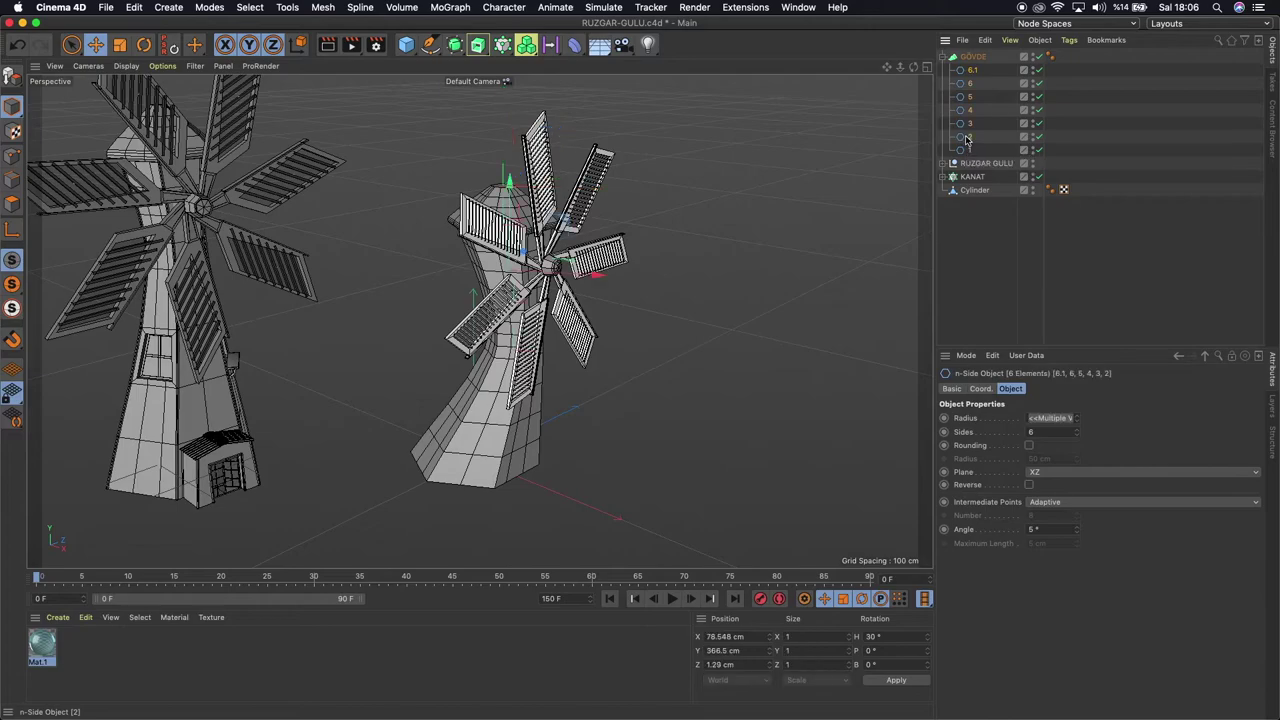
Raise profiles 6.1–2, KANAT and Cylinder together along Y to heighten the body
{"action": "left_click", "coordinate": [974, 190], "text": "shift"}
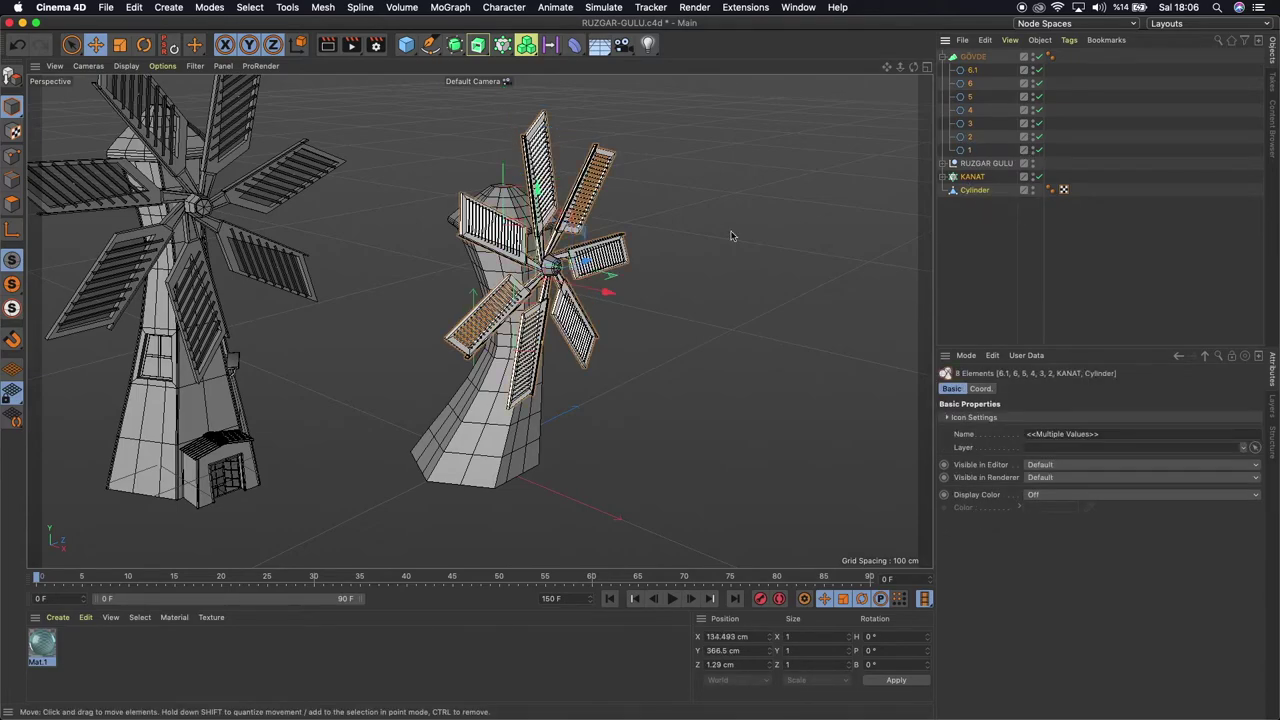
{"action": "left_click_drag", "start_coordinate": [539, 193], "coordinate": [539, 141]}
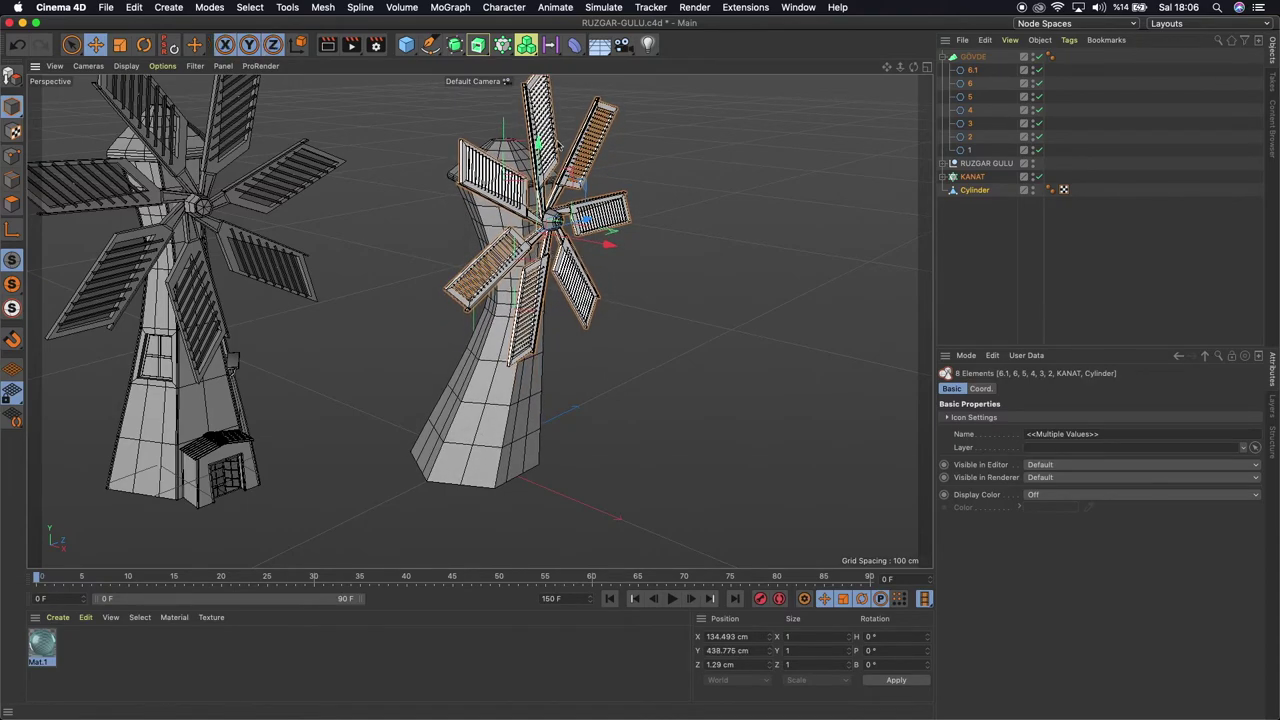
{"action": "left_click_drag", "start_coordinate": [913, 67], "coordinate": [479, 320]}
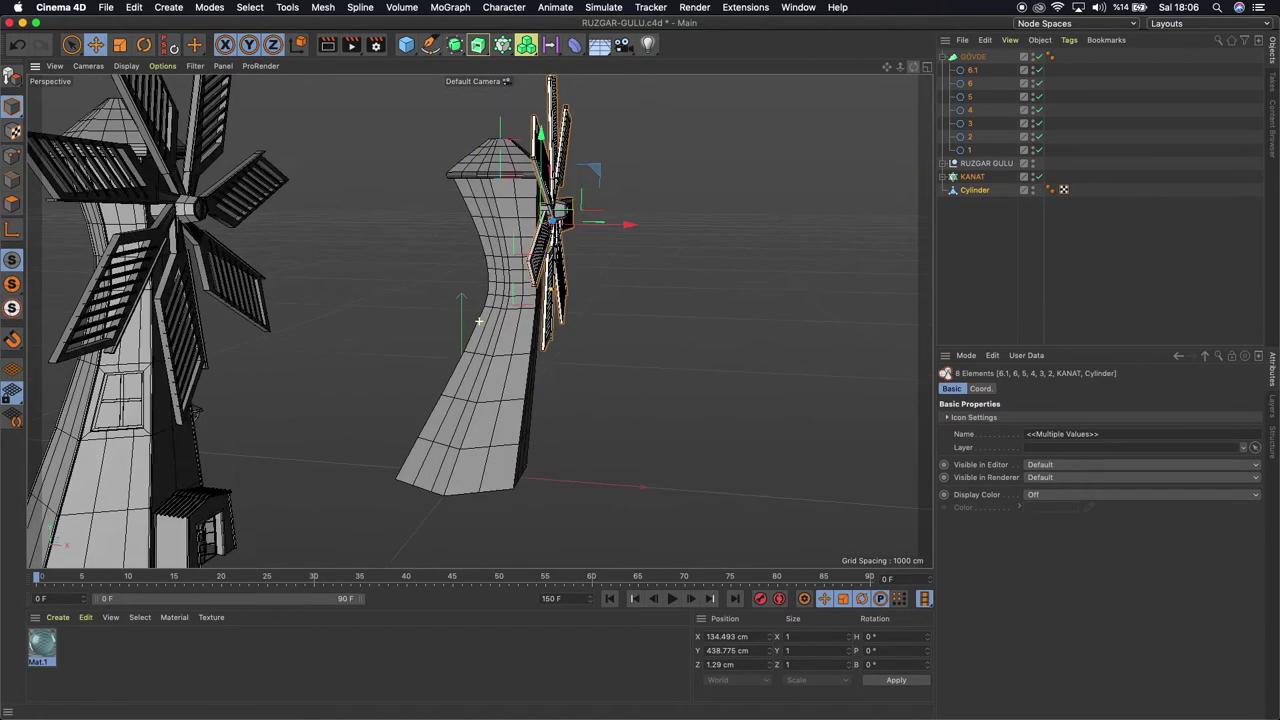
{"action": "left_click_drag", "start_coordinate": [541, 136], "coordinate": [541, 100]}
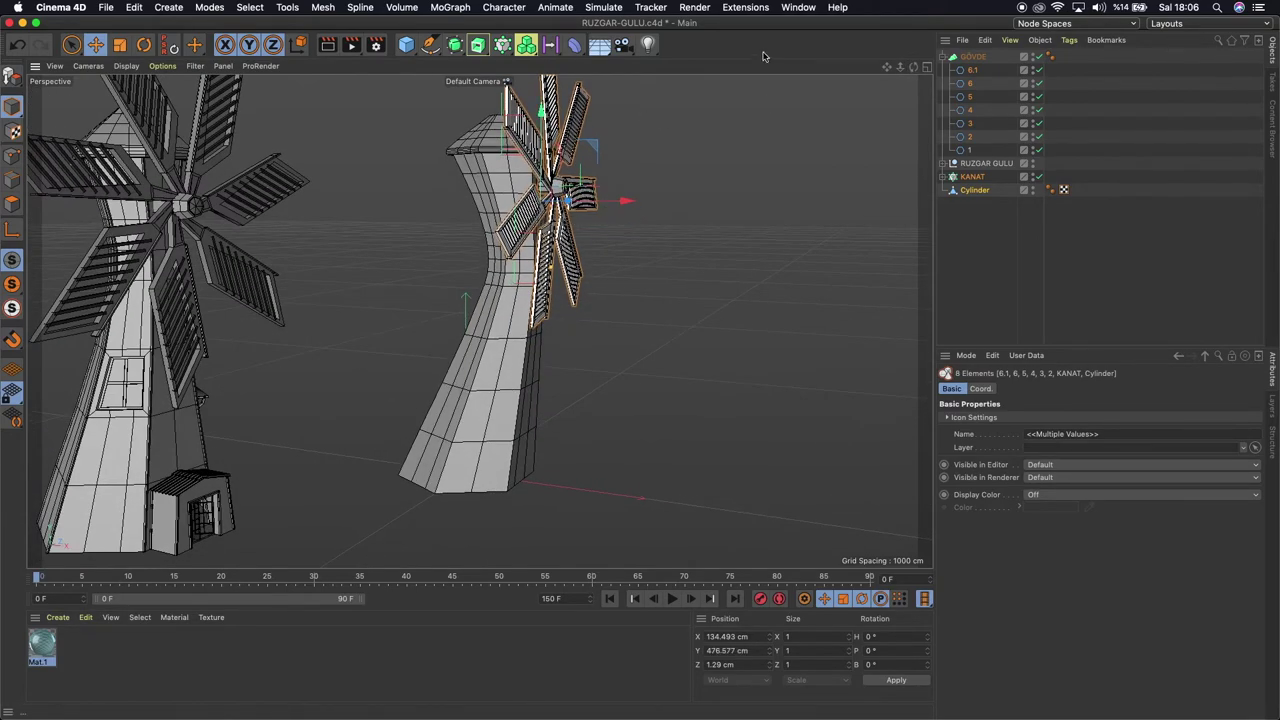
{"action": "left_click_drag", "start_coordinate": [885, 68], "coordinate": [904, 67]}
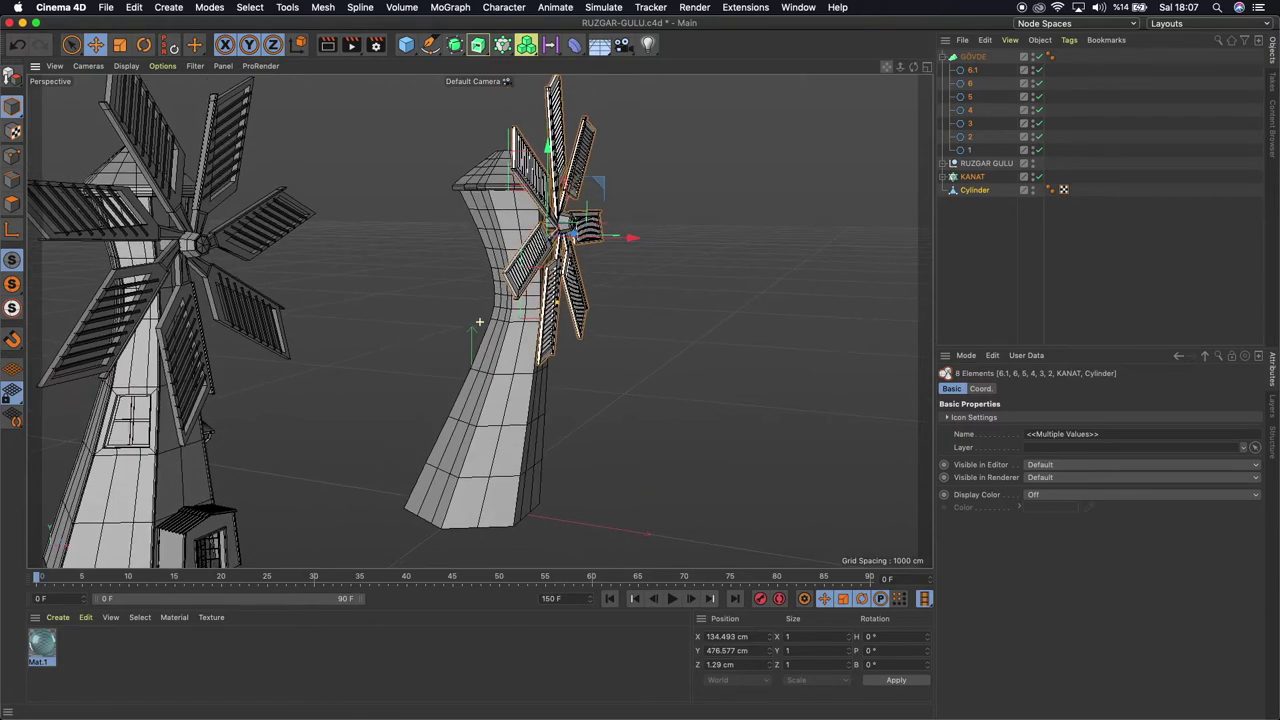
{"action": "left_click_drag", "start_coordinate": [479, 320], "coordinate": [479, 320], "text": "alt"}
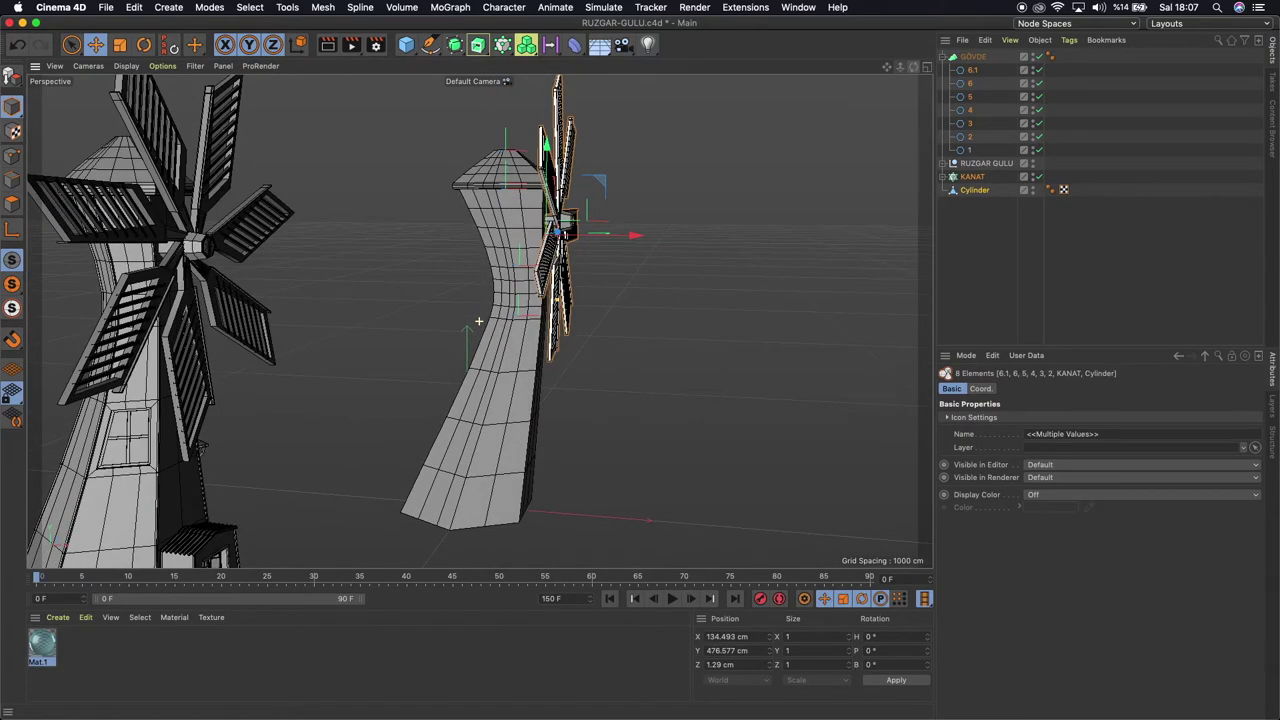
Select the bottom profile 1 and inspect the taller body from several angles
{"action": "left_click", "coordinate": [962, 150]}
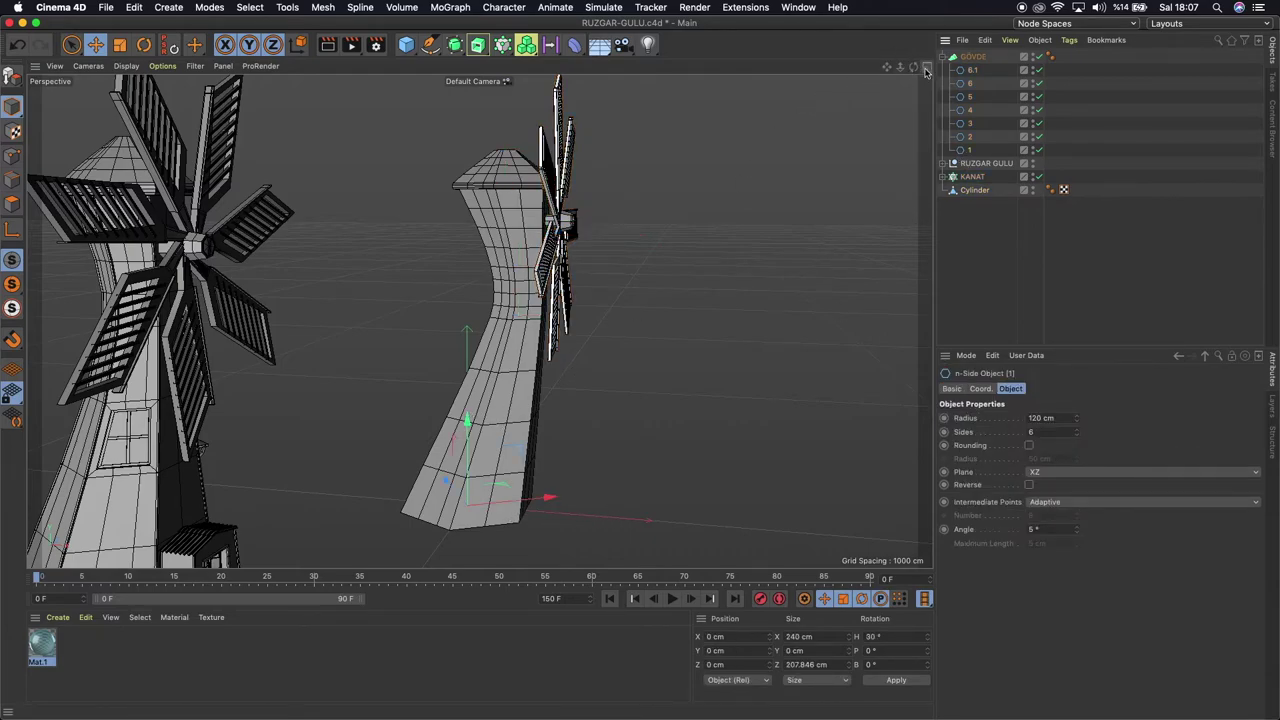
{"action": "left_click_drag", "start_coordinate": [913, 67], "coordinate": [850, 70]}
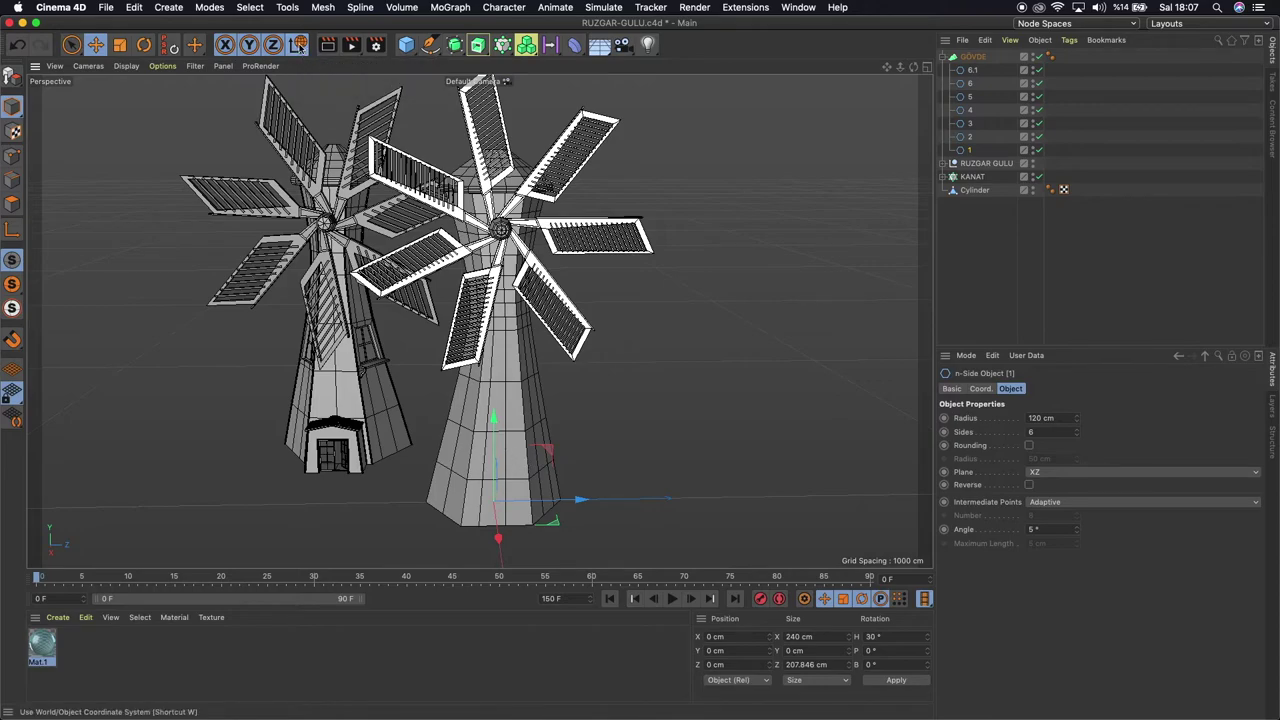
{"action": "left_click_drag", "start_coordinate": [913, 66], "coordinate": [880, 80]}
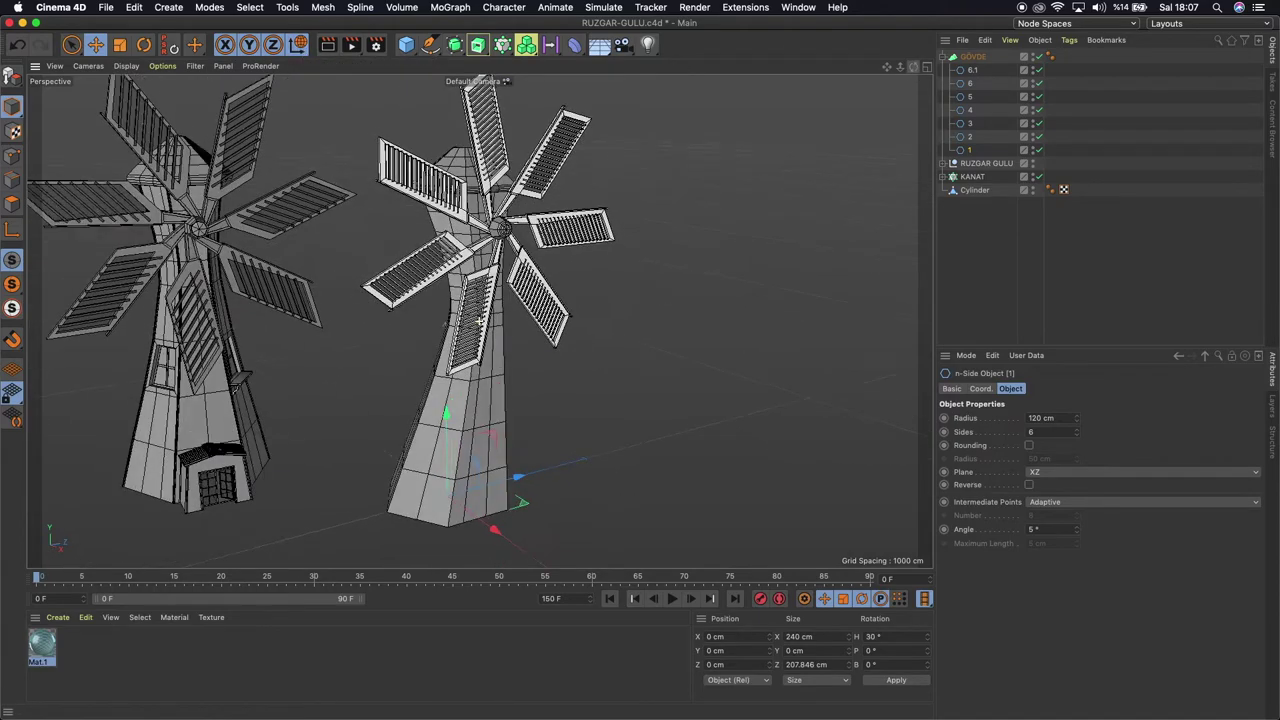
{"action": "left_click_drag", "start_coordinate": [880, 80], "coordinate": [913, 72]}
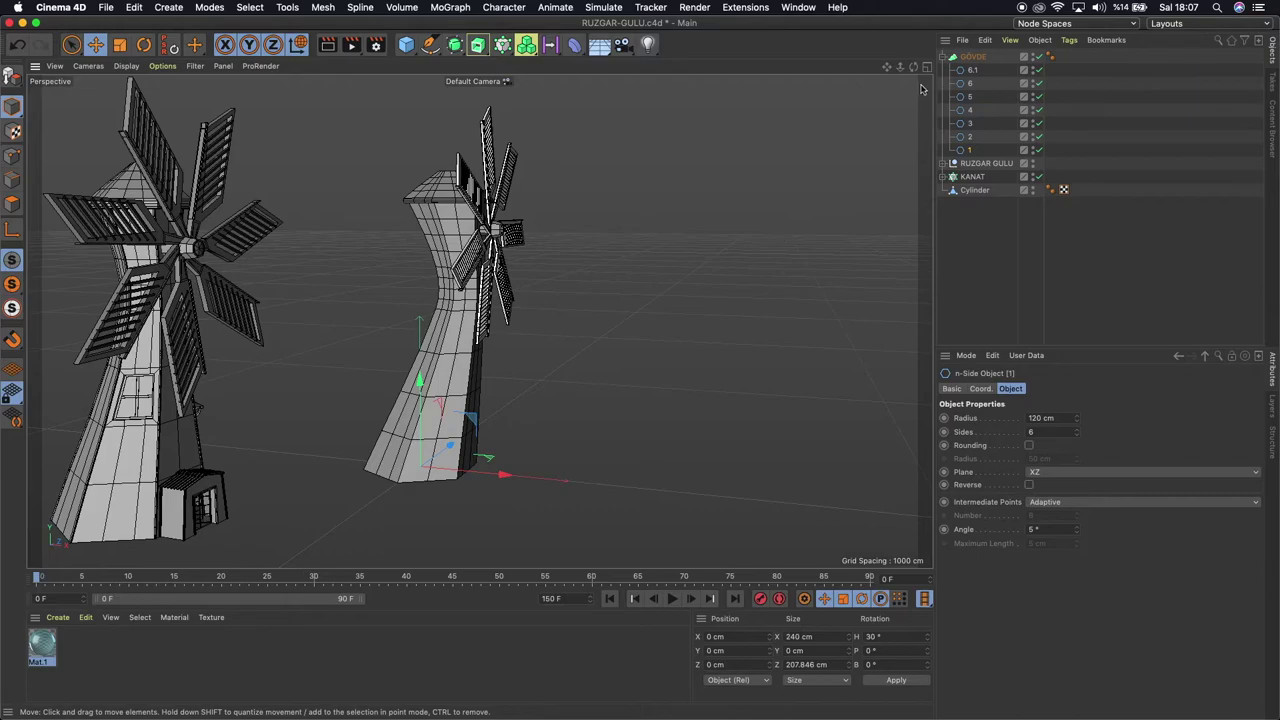
Make GÖVDE an editable polygon object, delete its tags, and enter Polygons mode
{"action": "left_click", "coordinate": [945, 57]}
{"action": "left_click", "coordinate": [973, 57]}
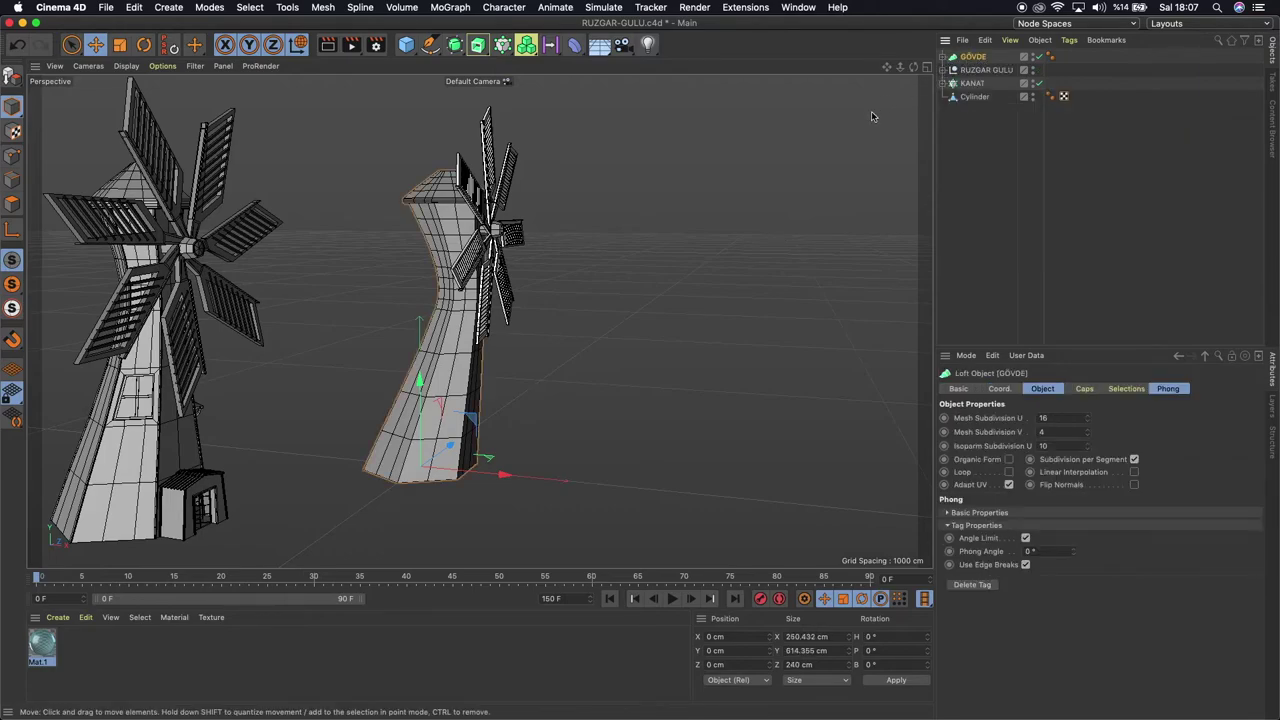
{"action": "left_click", "coordinate": [12, 78]}
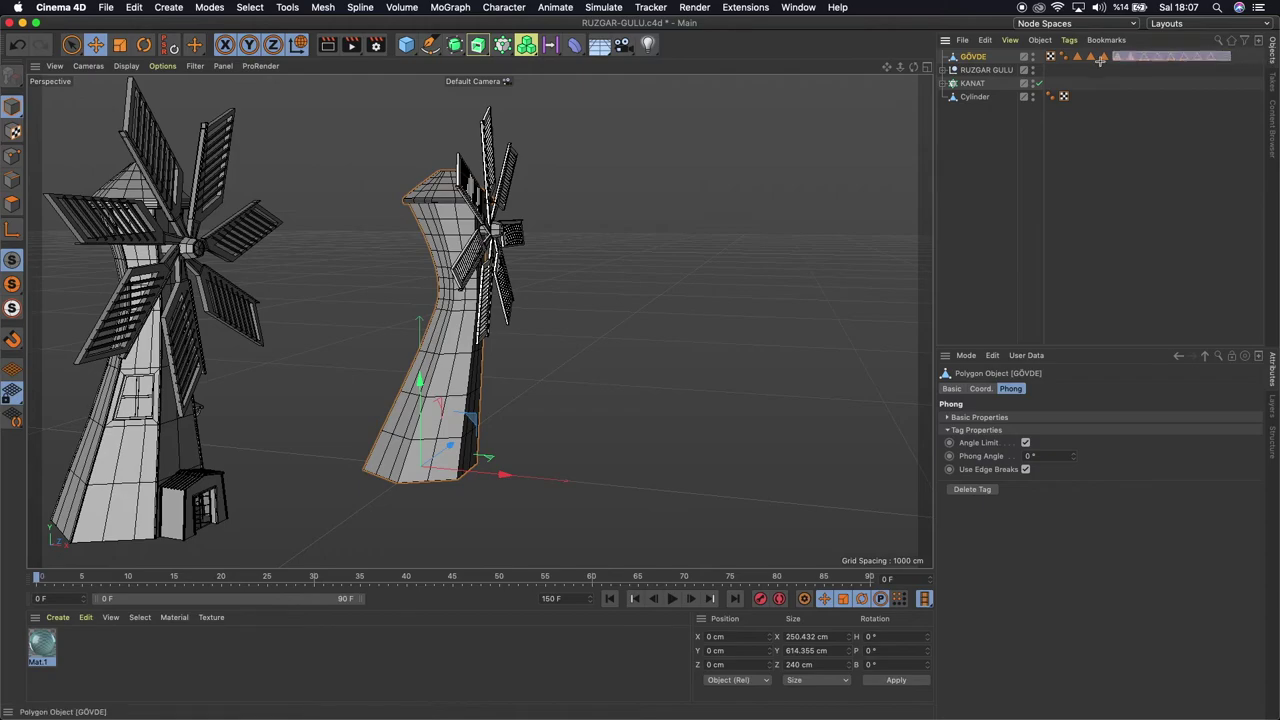
{"action": "left_click_drag", "start_coordinate": [1076, 60], "coordinate": [1077, 66]}
{"action": "key", "text": "Delete"}
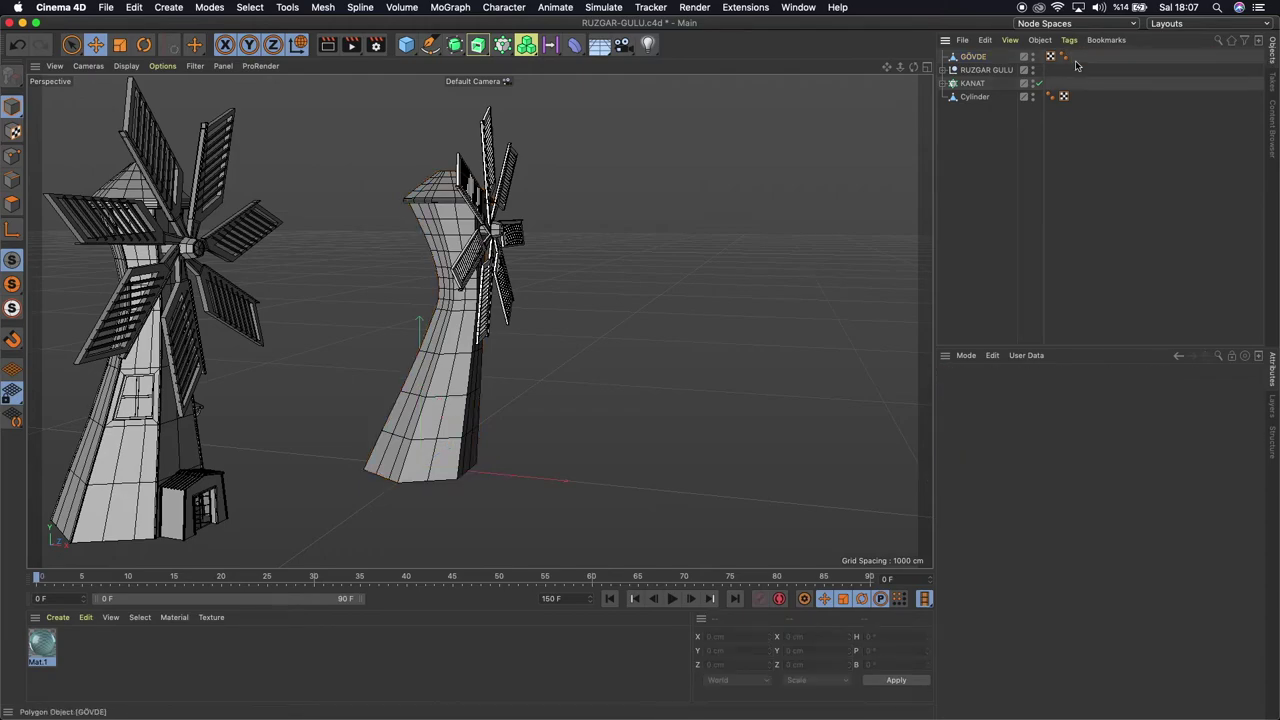
{"action": "left_click", "coordinate": [973, 57]}
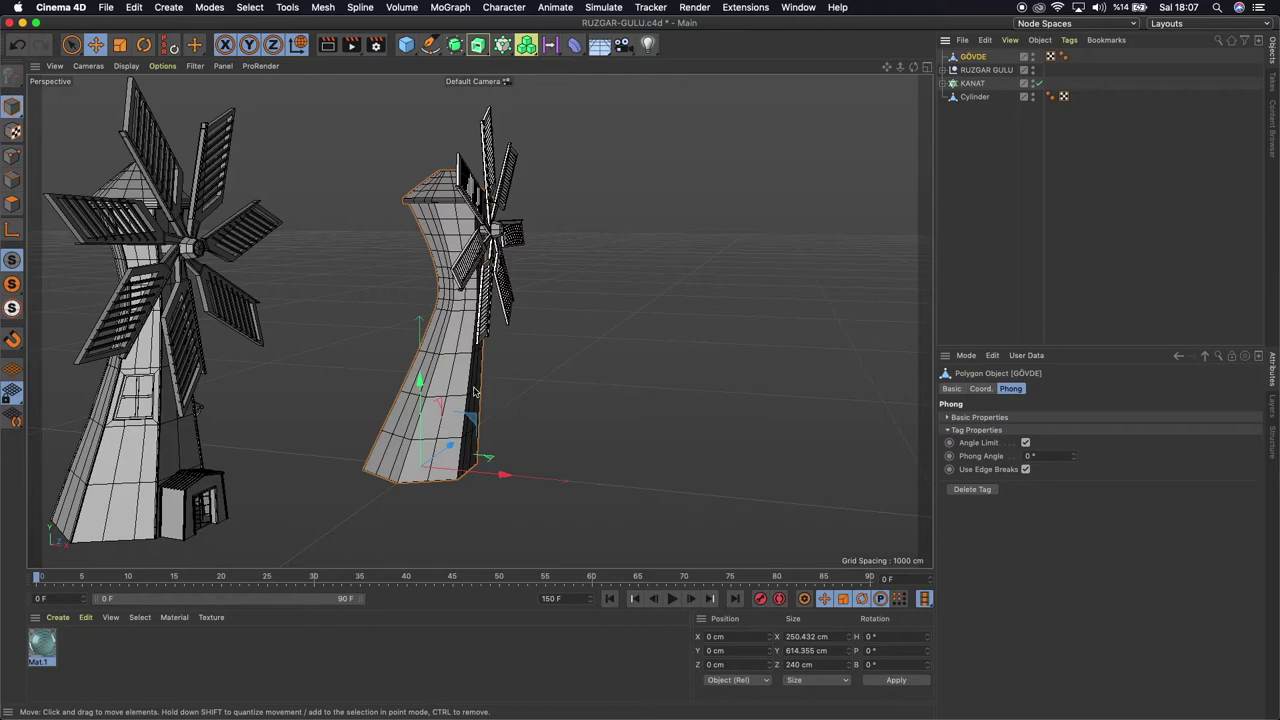
{"action": "left_click", "coordinate": [12, 203]}
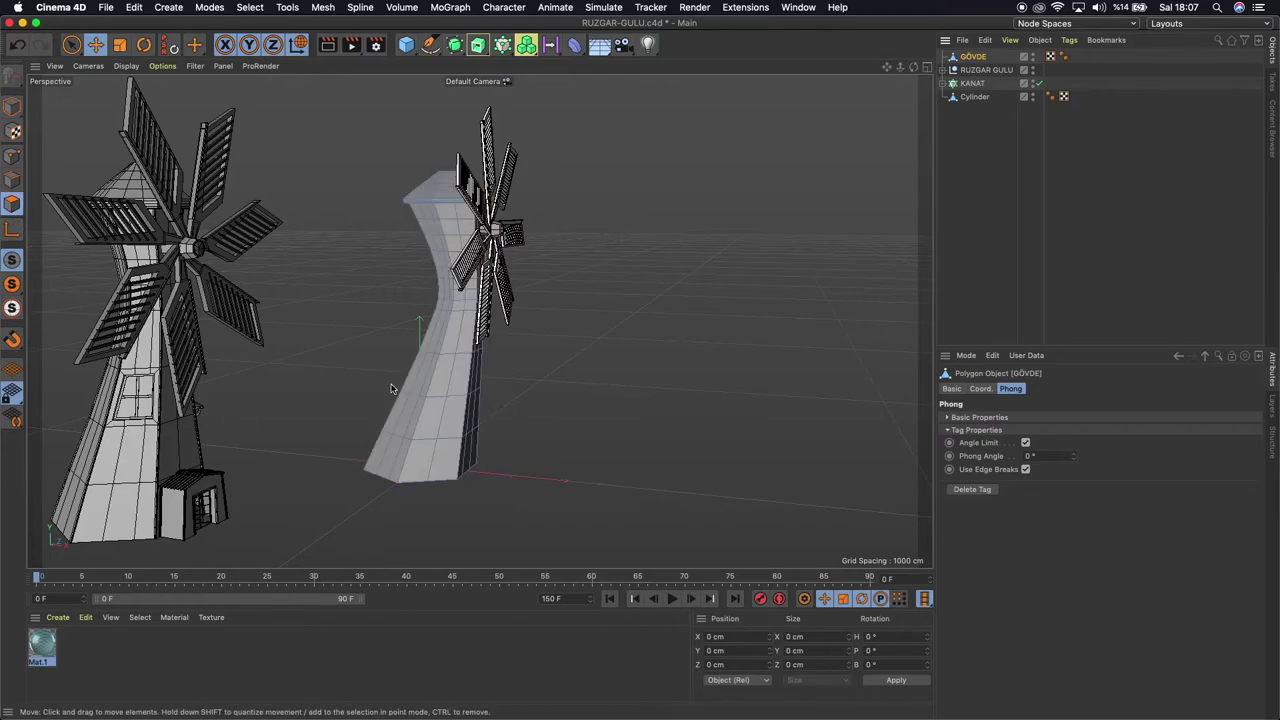
Select five adjacent tower faces for the window area
{"action": "left_click", "coordinate": [447, 366]}
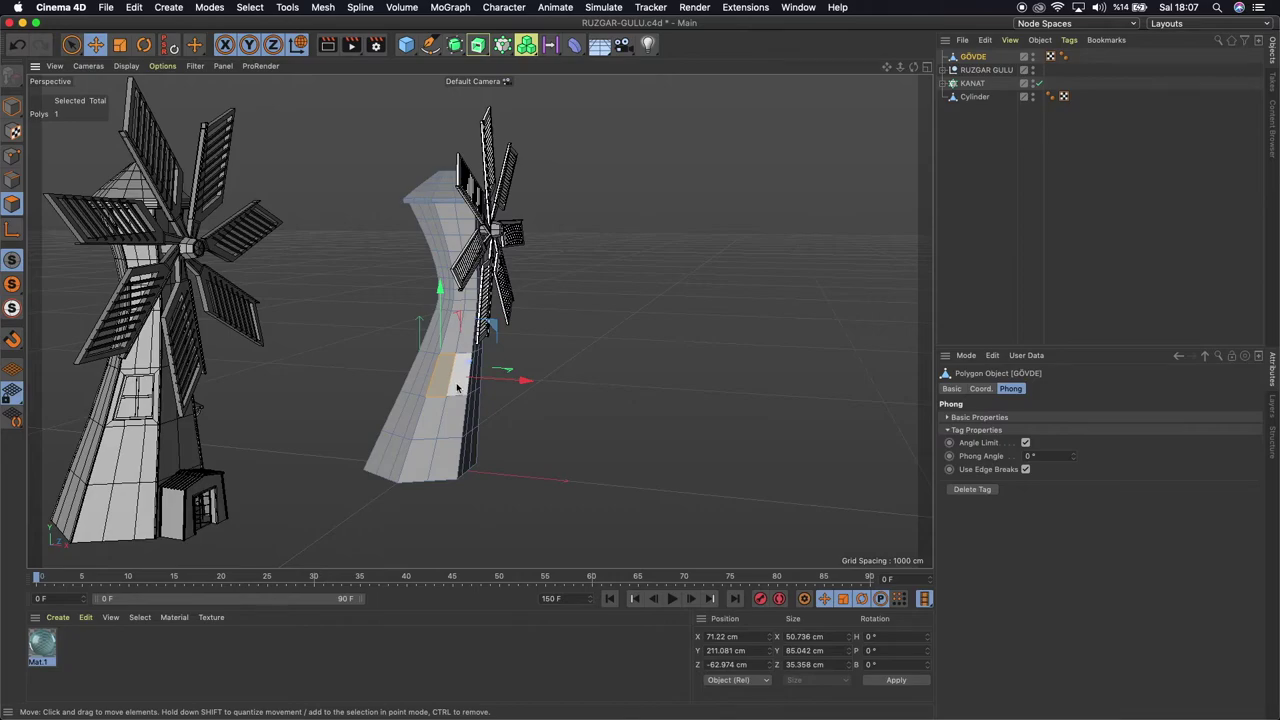
{"action": "left_click", "coordinate": [457, 388], "text": "shift"}
{"action": "left_click_drag", "start_coordinate": [460, 375], "coordinate": [479, 322], "text": "alt"}
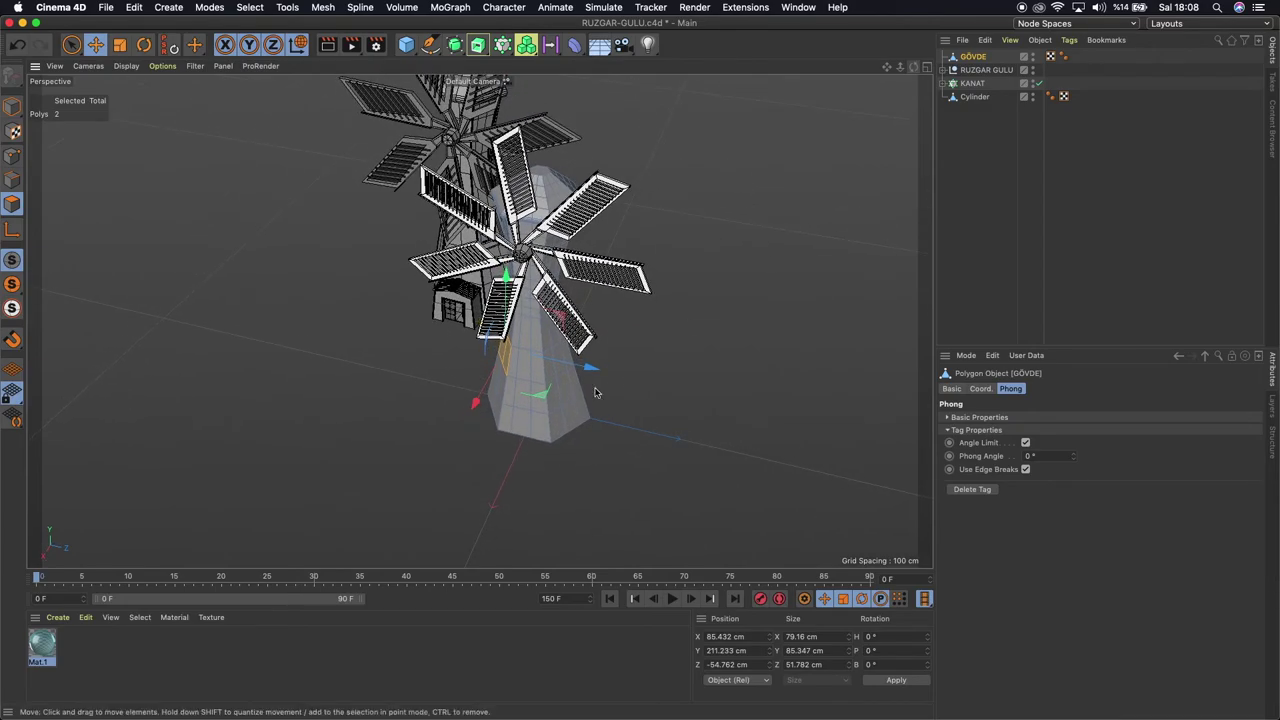
{"action": "scroll", "coordinate": [553, 380], "scroll_direction": "up", "scroll_amount": 1}
{"action": "scroll", "coordinate": [552, 380], "scroll_direction": "up", "scroll_amount": 2}
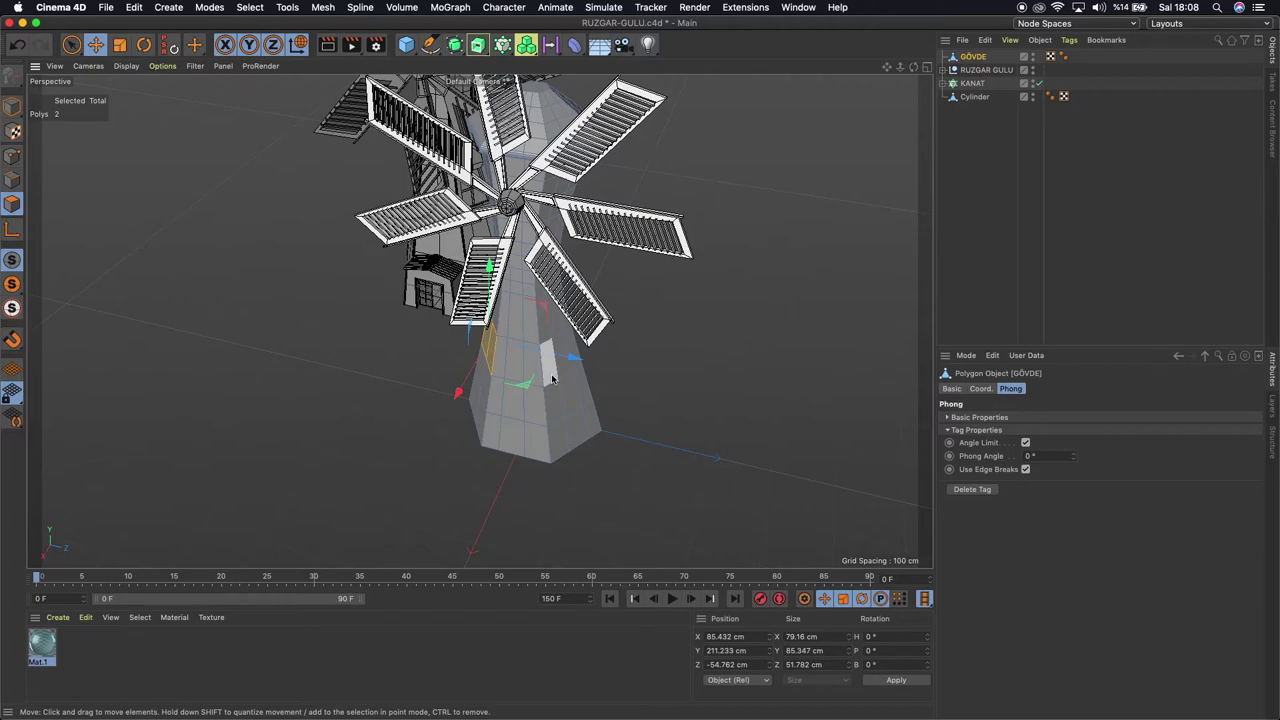
{"action": "left_click", "coordinate": [563, 352], "text": "shift"}
{"action": "left_click", "coordinate": [567, 348], "text": "shift"}
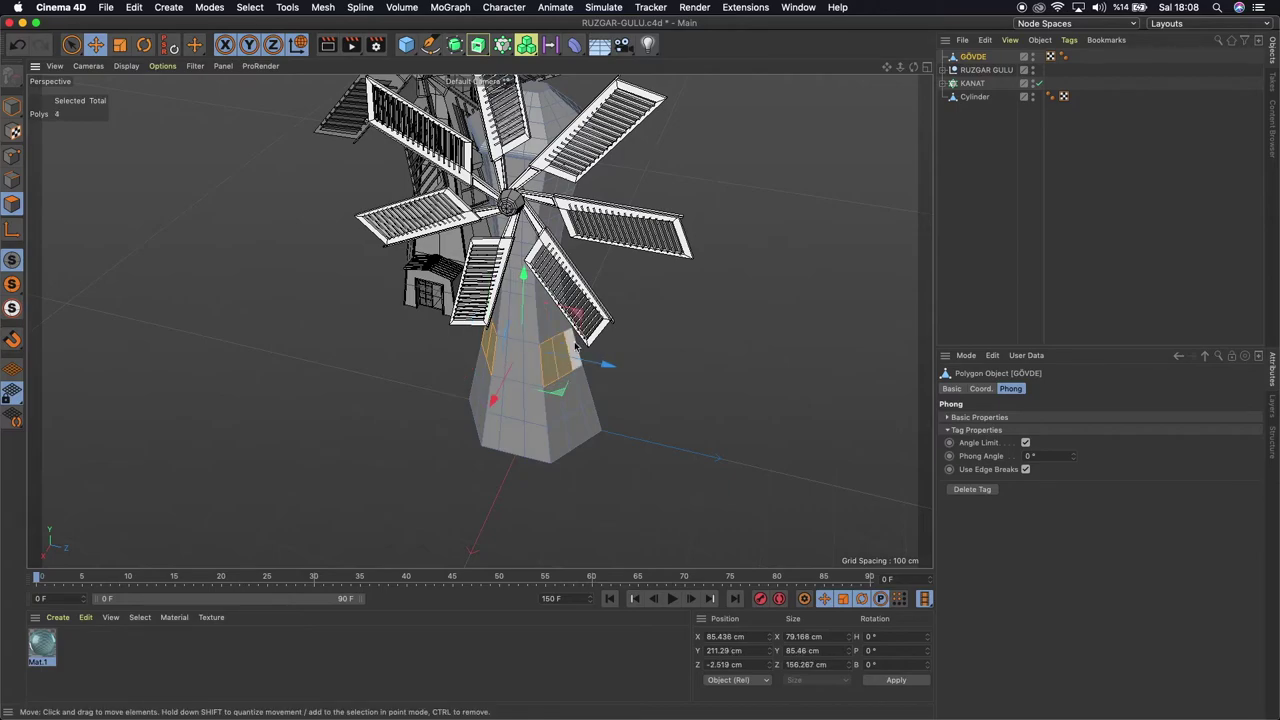
{"action": "left_click_drag", "start_coordinate": [914, 69], "coordinate": [914, 69]}
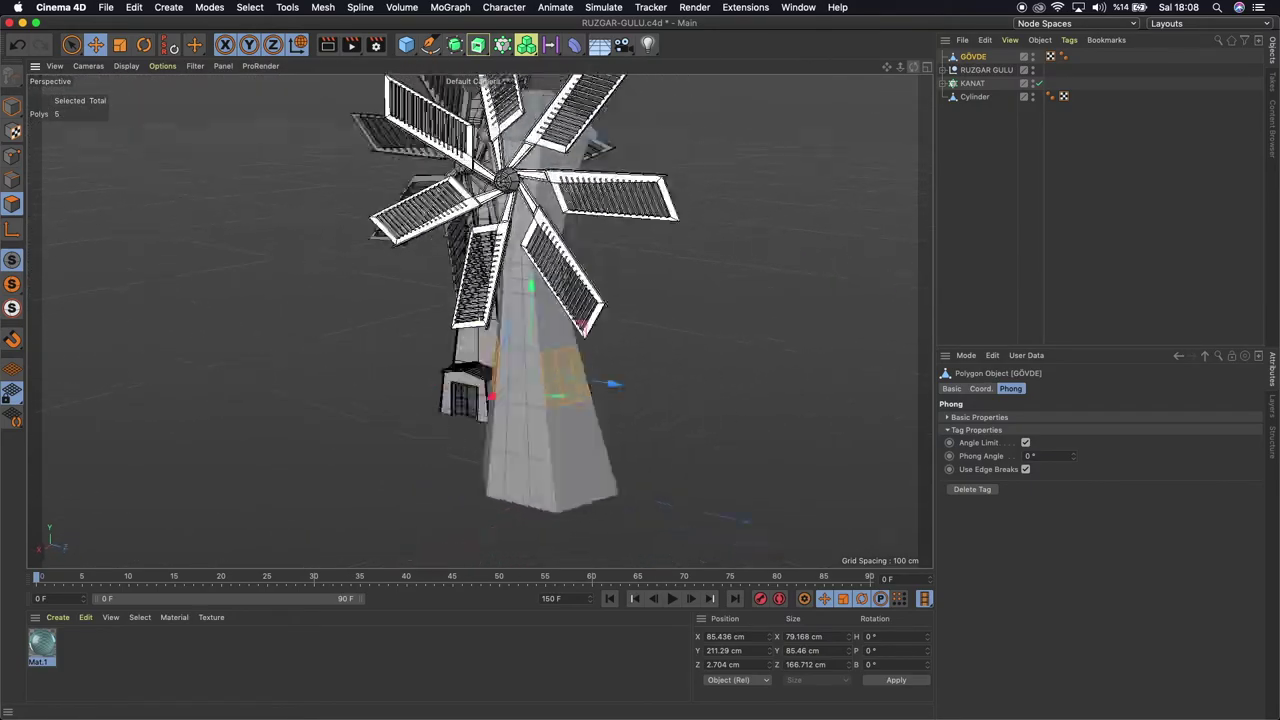
{"action": "left_click_drag", "start_coordinate": [914, 69], "coordinate": [914, 69]}
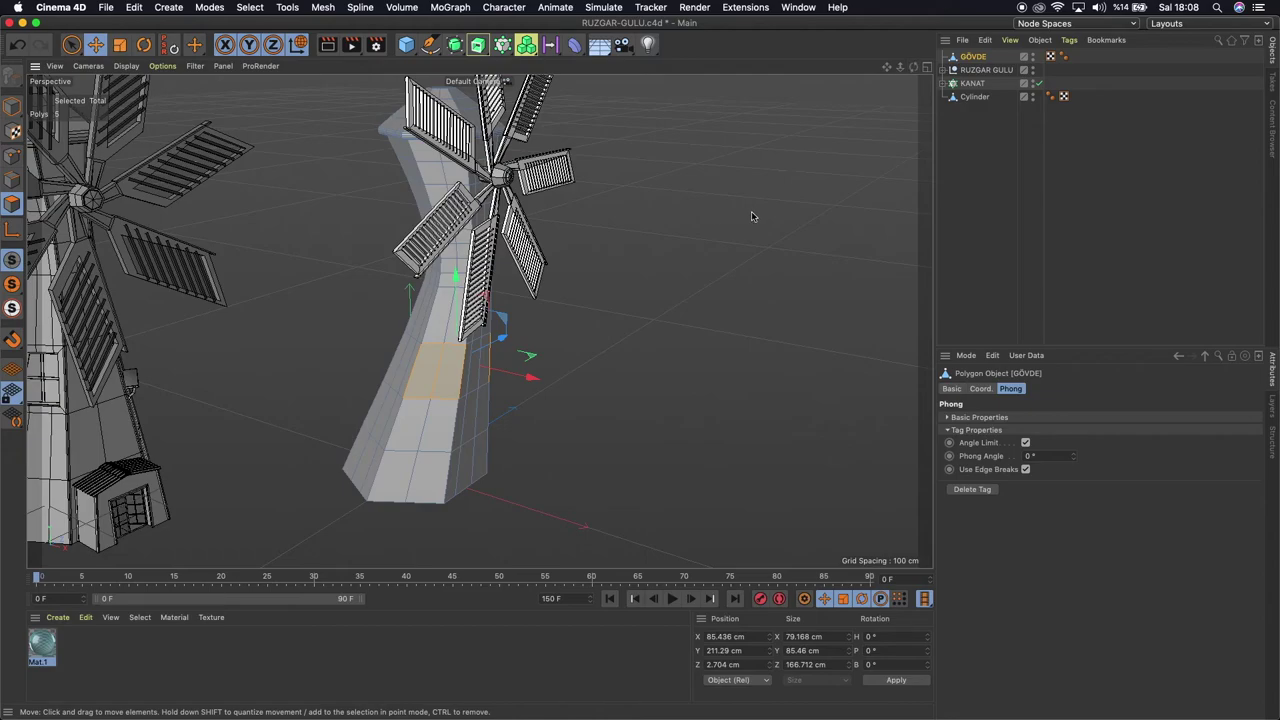
{"action": "right_click", "coordinate": [688, 224]}
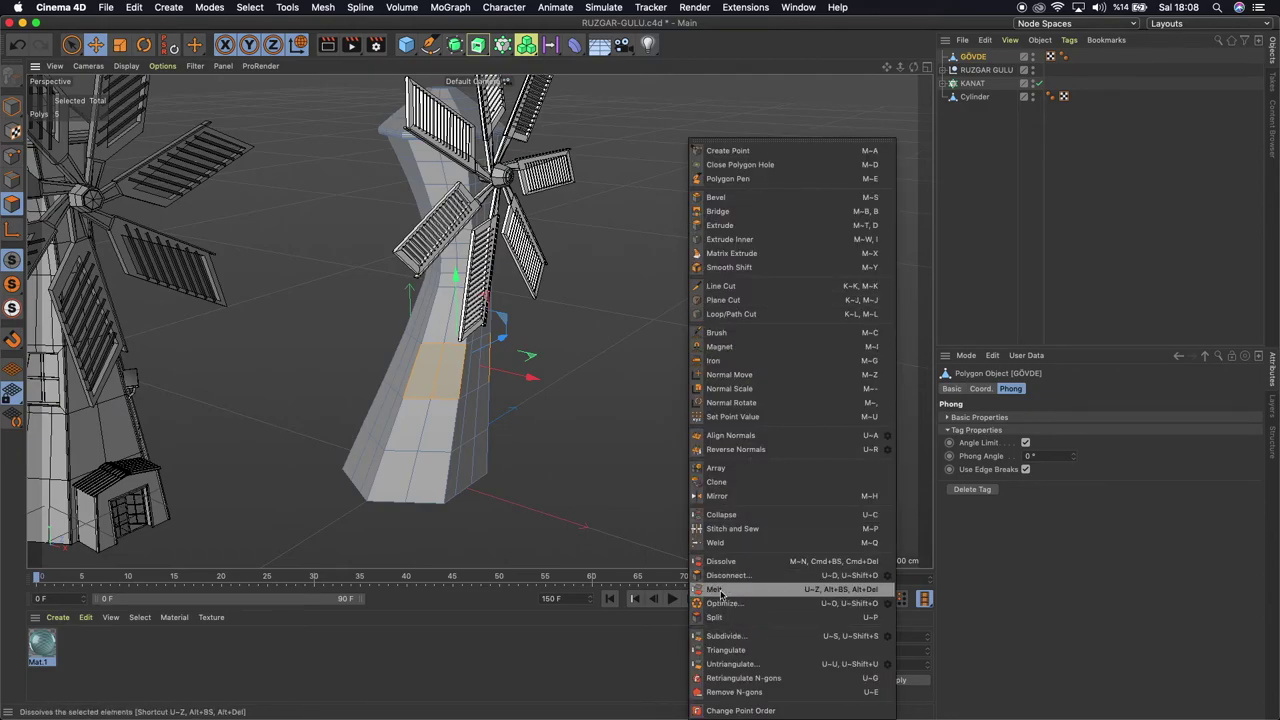
Melt the five selected window faces into a single n-gon area
{"action": "left_click", "coordinate": [721, 592]}
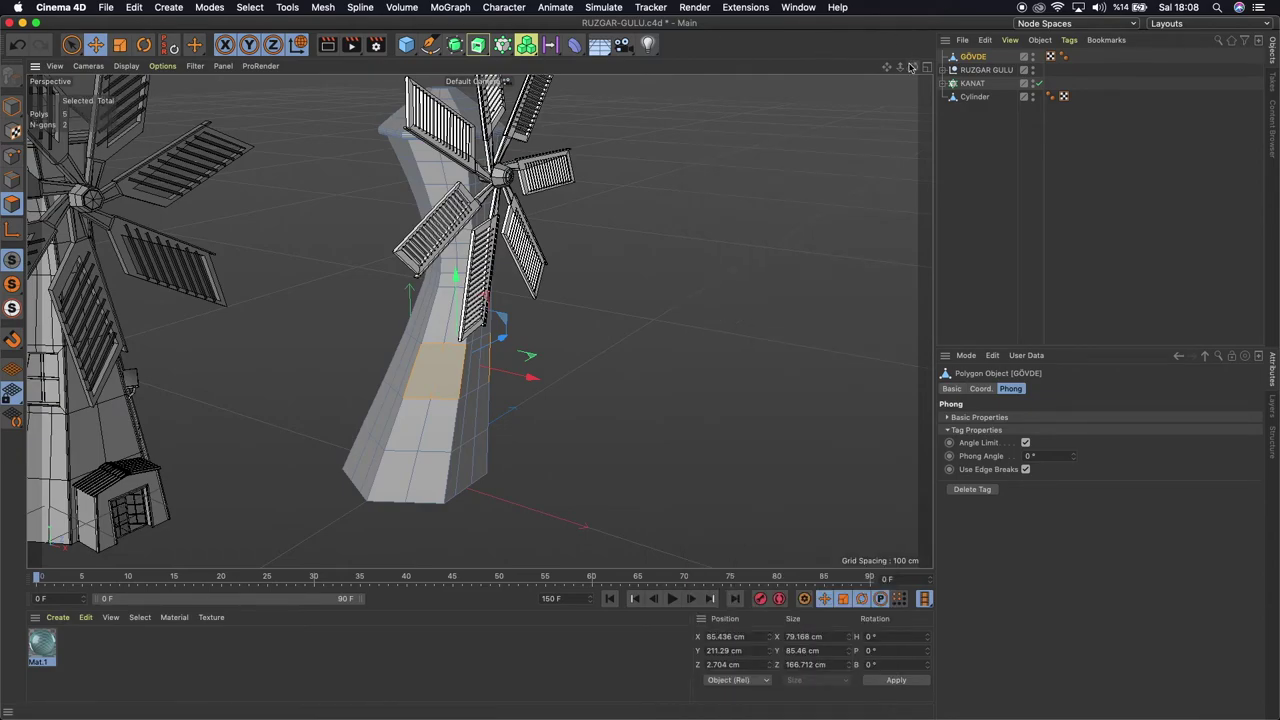
{"action": "left_click_drag", "start_coordinate": [912, 67], "coordinate": [912, 67]}
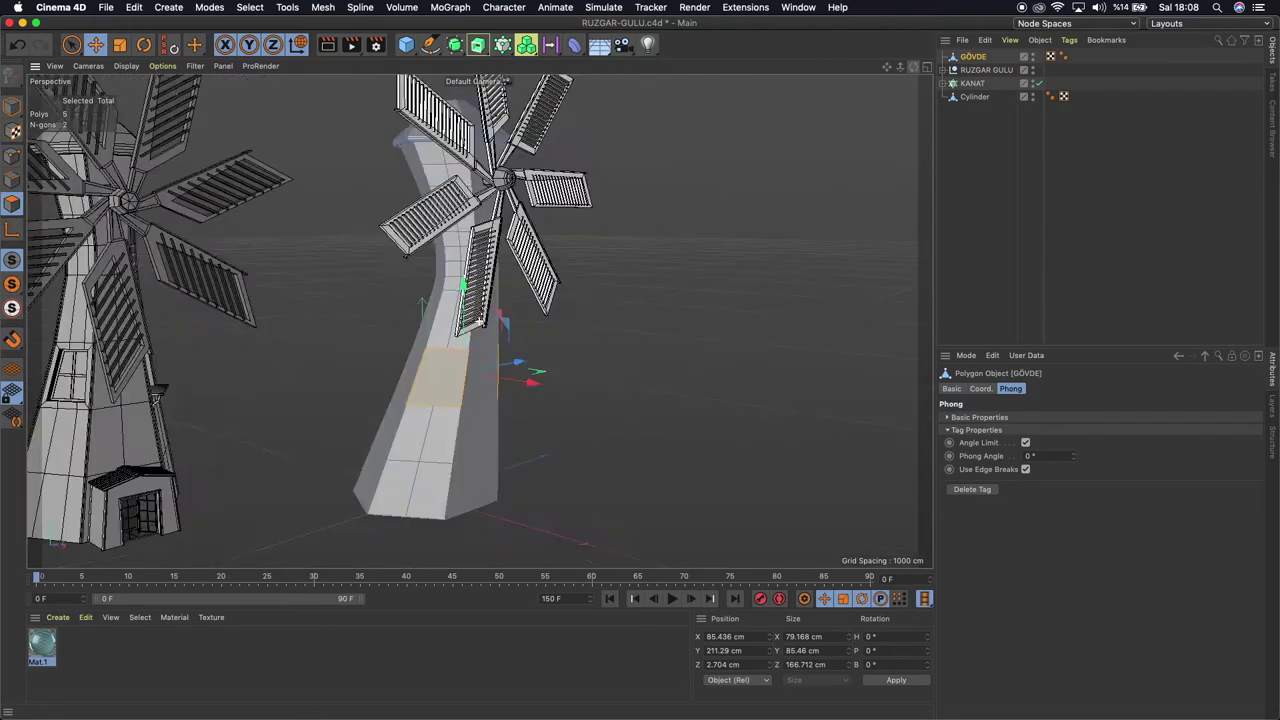
{"action": "left_click_drag", "start_coordinate": [600, 300], "coordinate": [689, 262], "text": "alt"}
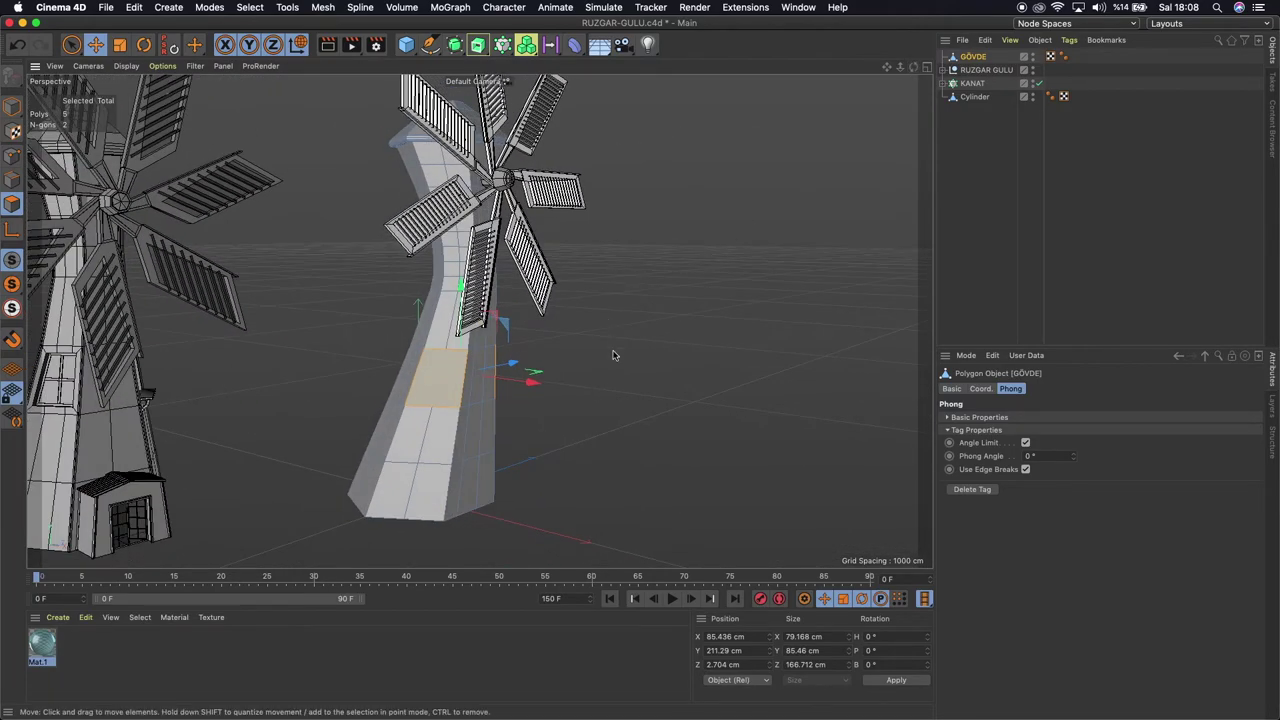
{"action": "left_click_drag", "start_coordinate": [507, 390], "coordinate": [556, 375], "text": "alt"}
{"action": "right_click", "coordinate": [634, 292]}
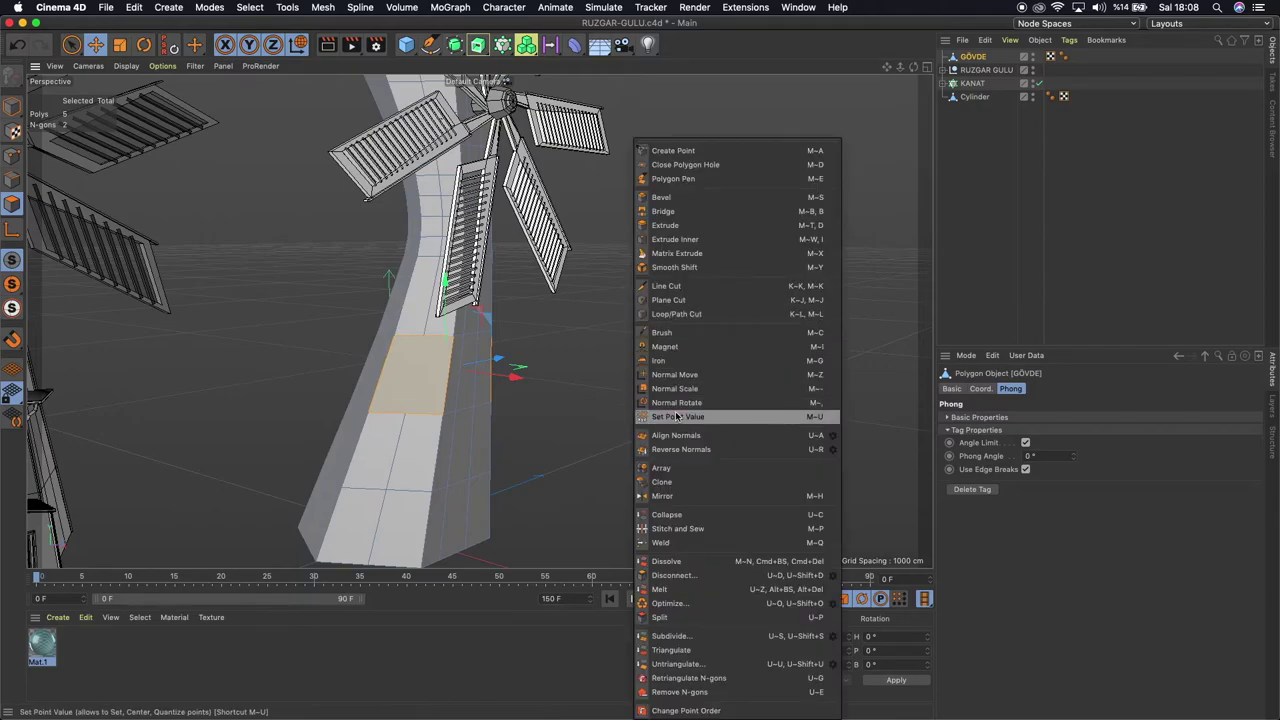
Apply Extrude Inner to the window face with a 6 cm offset
{"action": "left_click", "coordinate": [694, 241]}
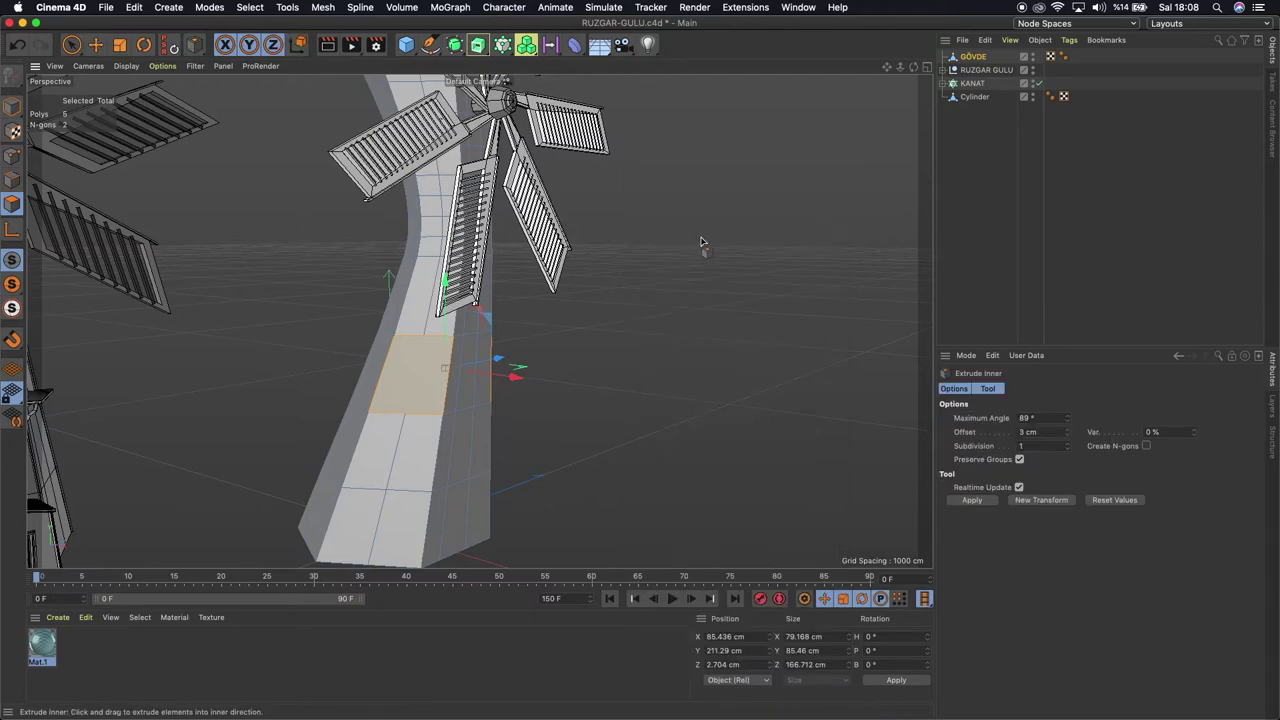
{"action": "right_click", "coordinate": [703, 218]}
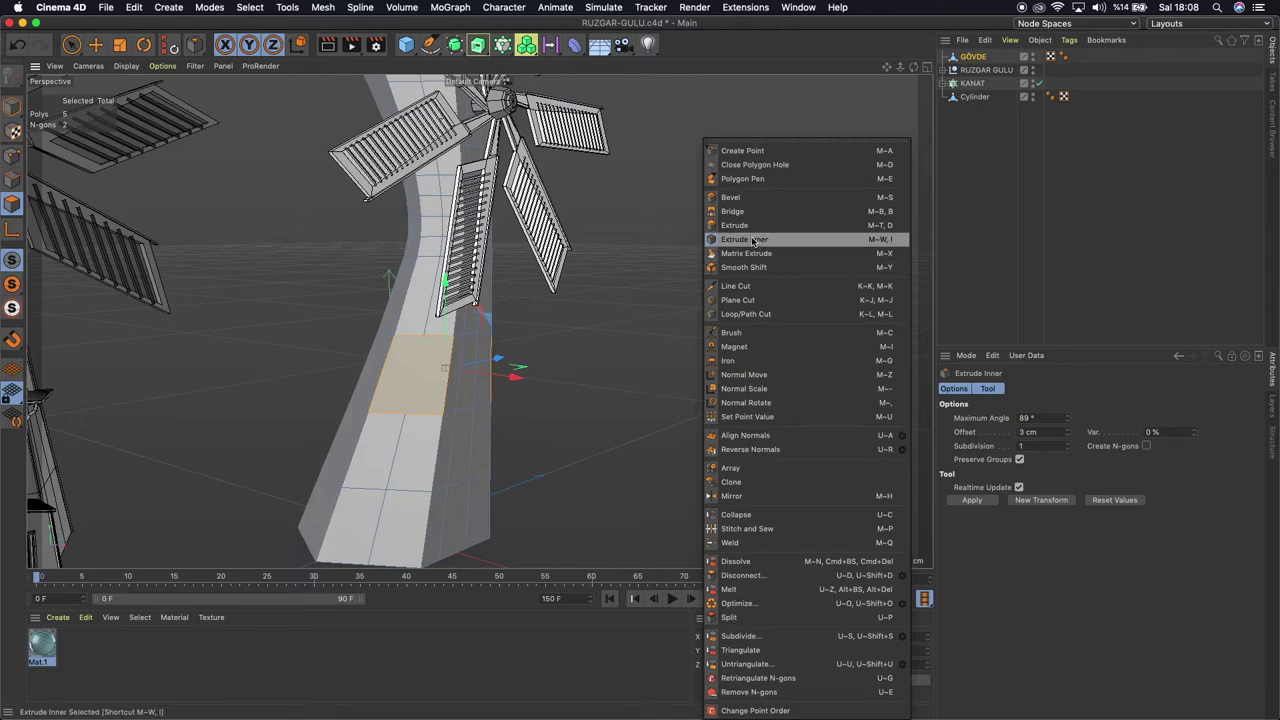
{"action": "left_click", "coordinate": [1046, 434]}
{"action": "double_click", "coordinate": [1044, 432]}
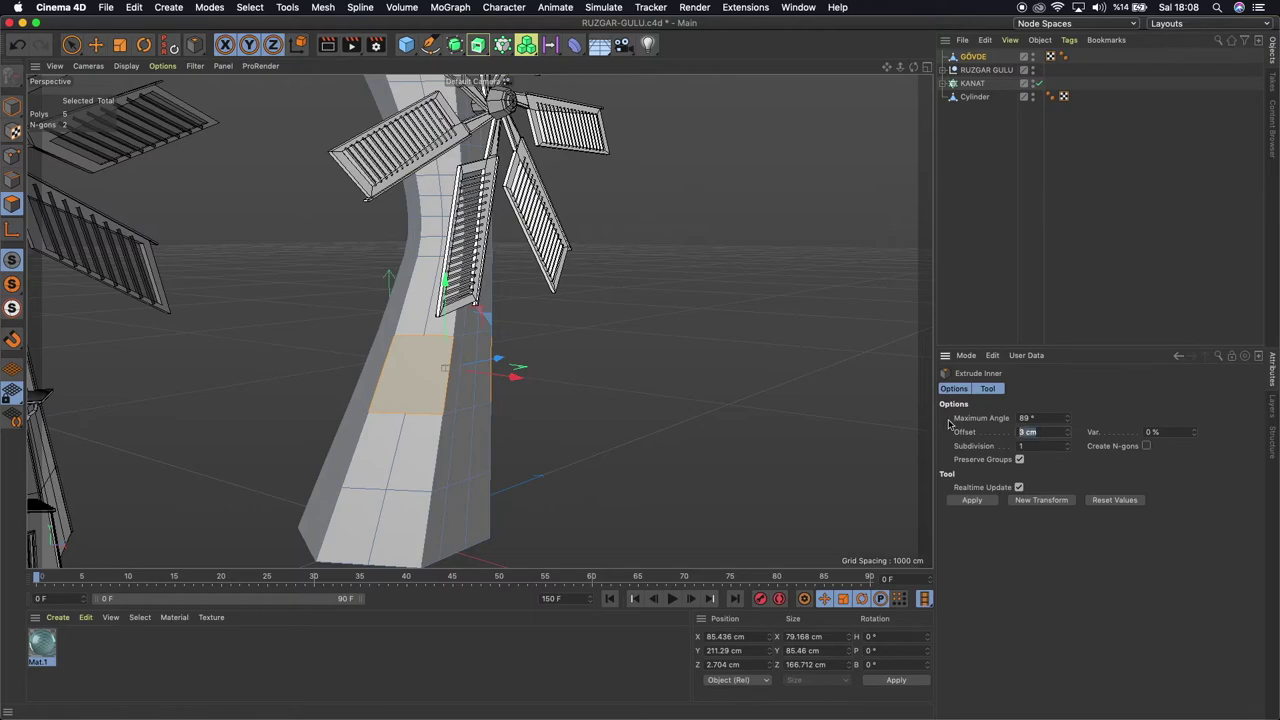
{"action": "key", "text": "Return"}
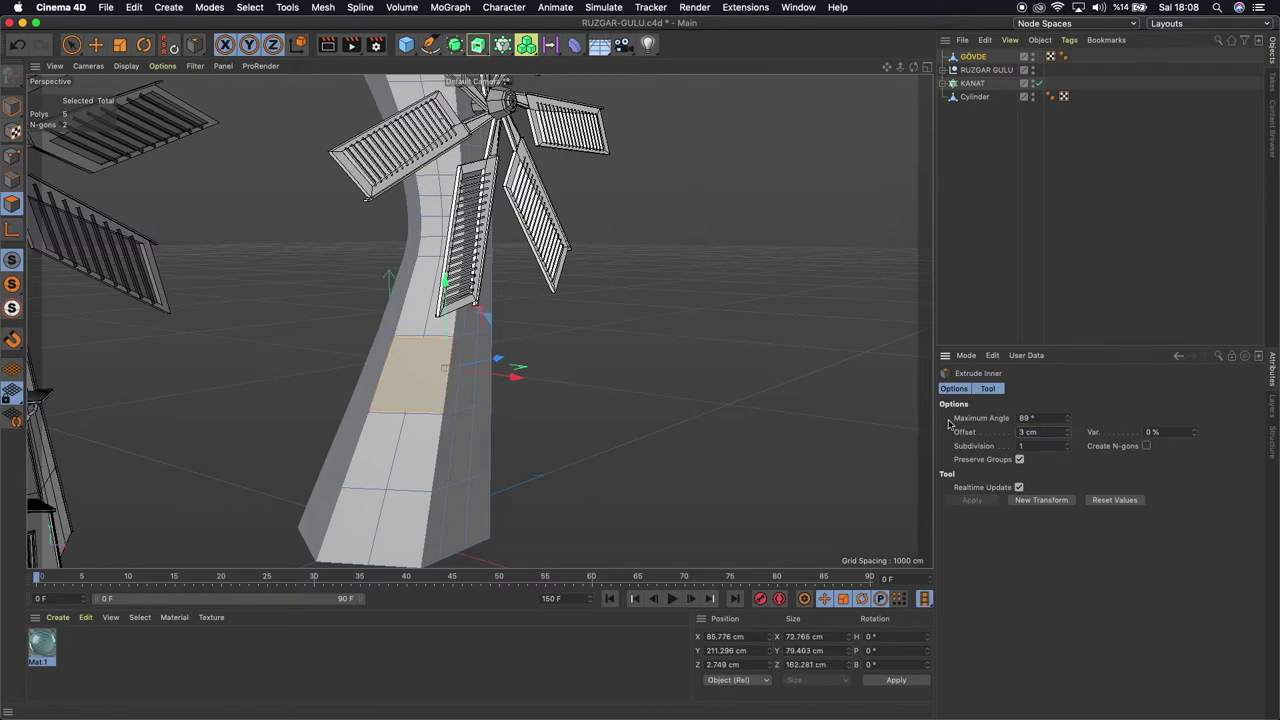
{"action": "left_click", "coordinate": [1057, 434]}
{"action": "type", "text": "5"}
{"action": "key", "text": "Return"}
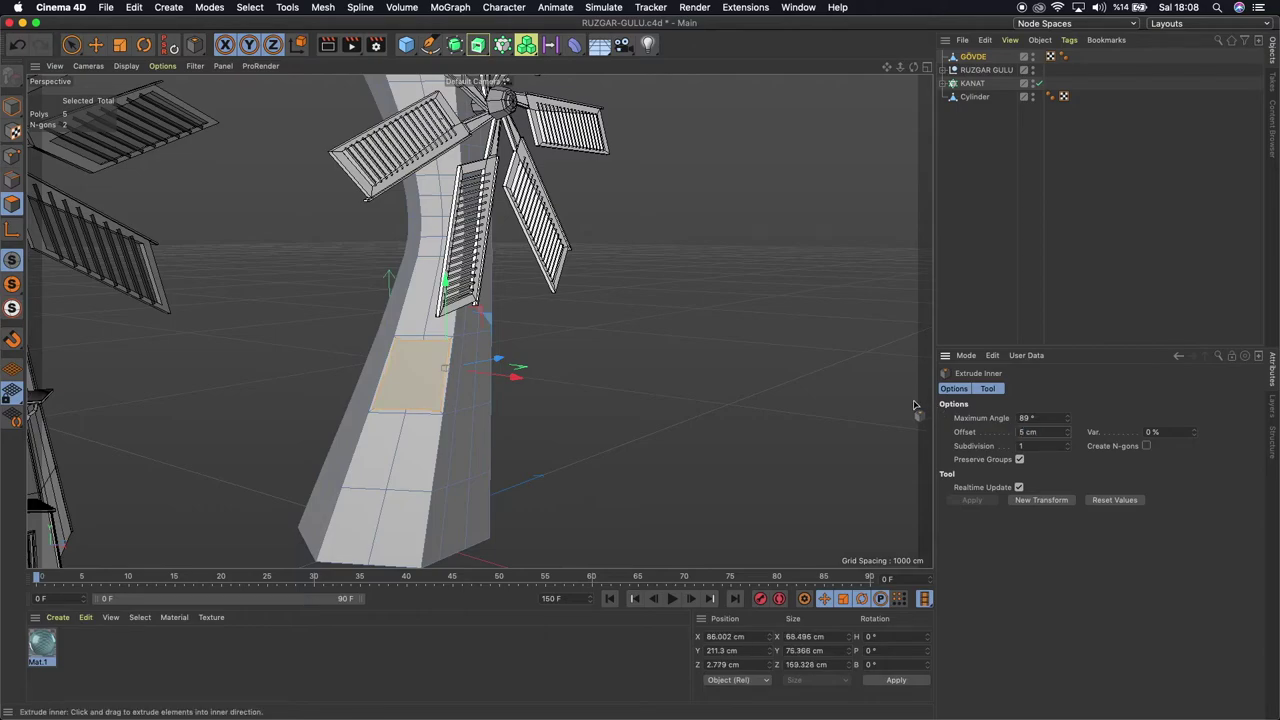
{"action": "type", "text": "6"}
{"action": "key", "text": "Return"}
{"action": "left_click_drag", "start_coordinate": [431, 391], "coordinate": [715, 333], "text": "alt"}
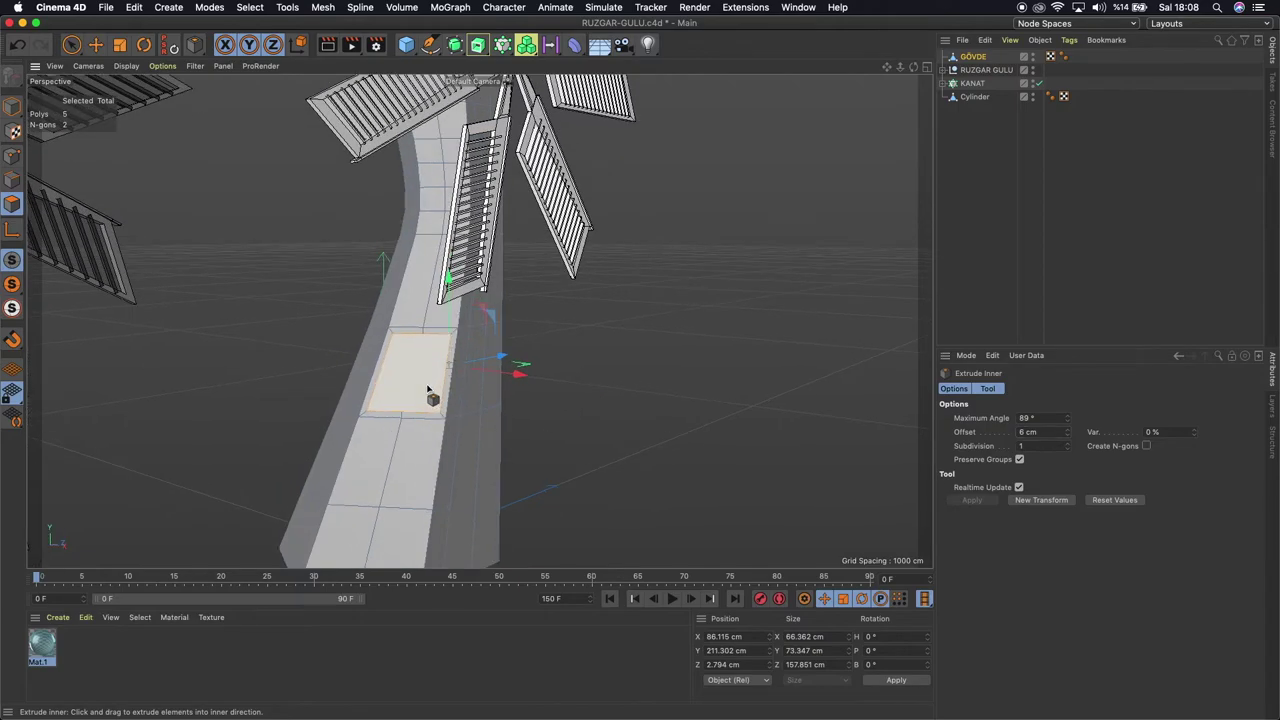
{"action": "left_click_drag", "start_coordinate": [913, 67], "coordinate": [479, 320]}
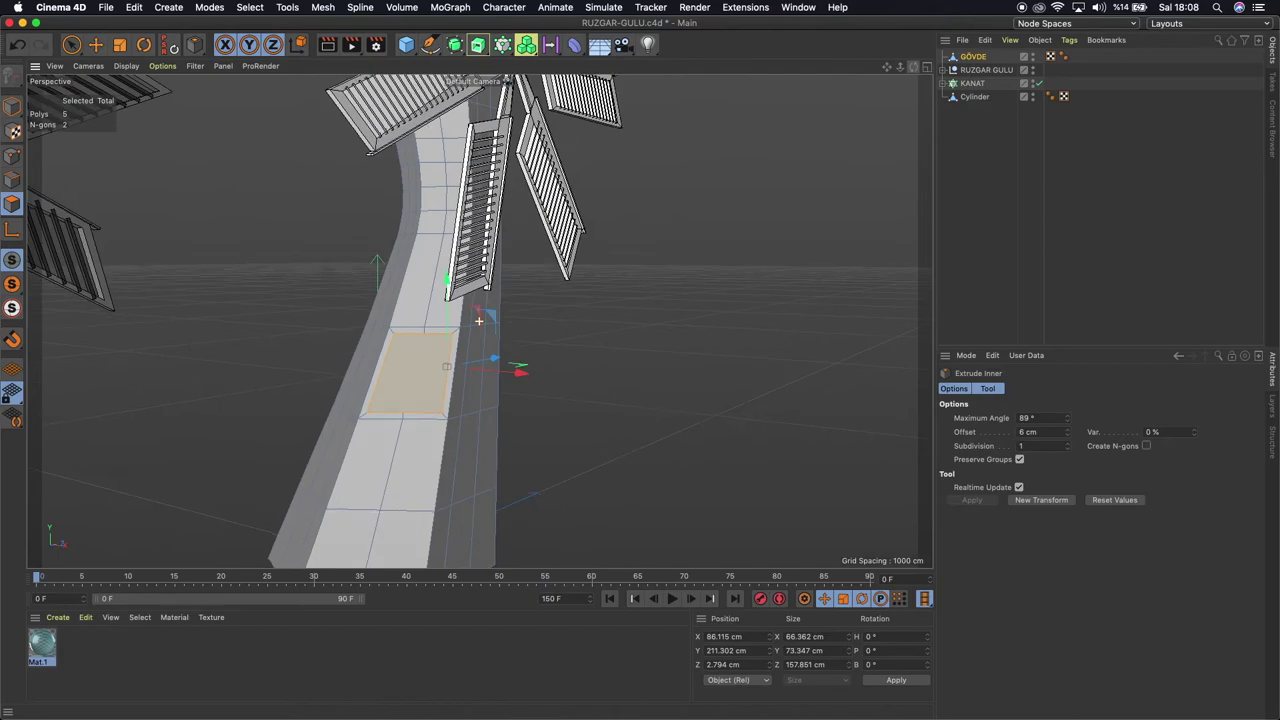
{"action": "right_click", "coordinate": [709, 309]}
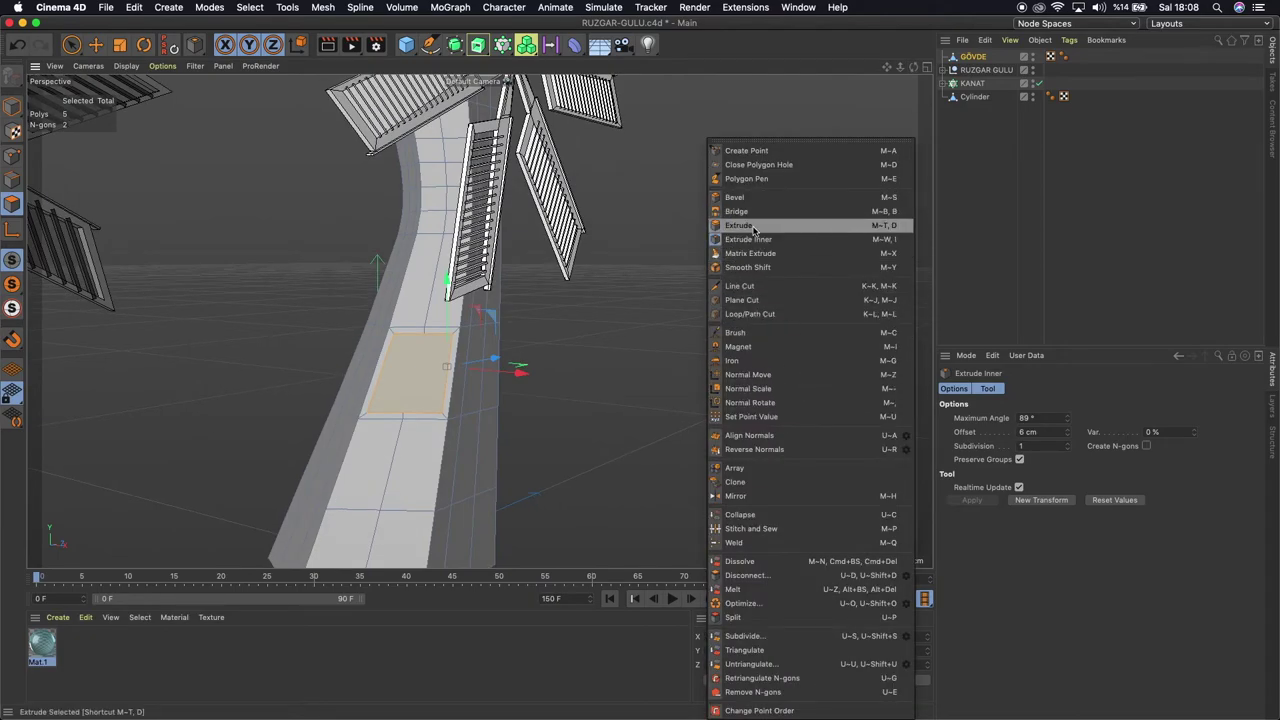
Extrude the inset window face by -5 cm to recess it into the wall
{"action": "left_click", "coordinate": [740, 225]}
{"action": "type", "text": "-5"}
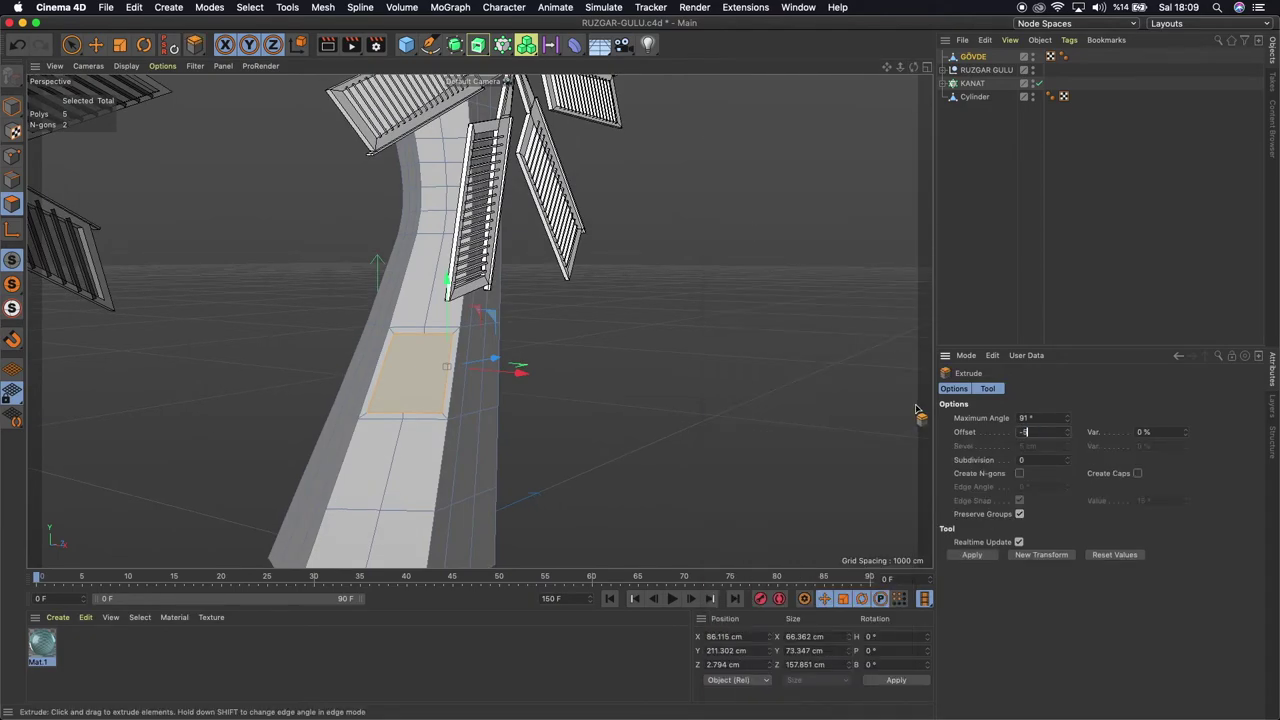
{"action": "key", "text": "Return"}
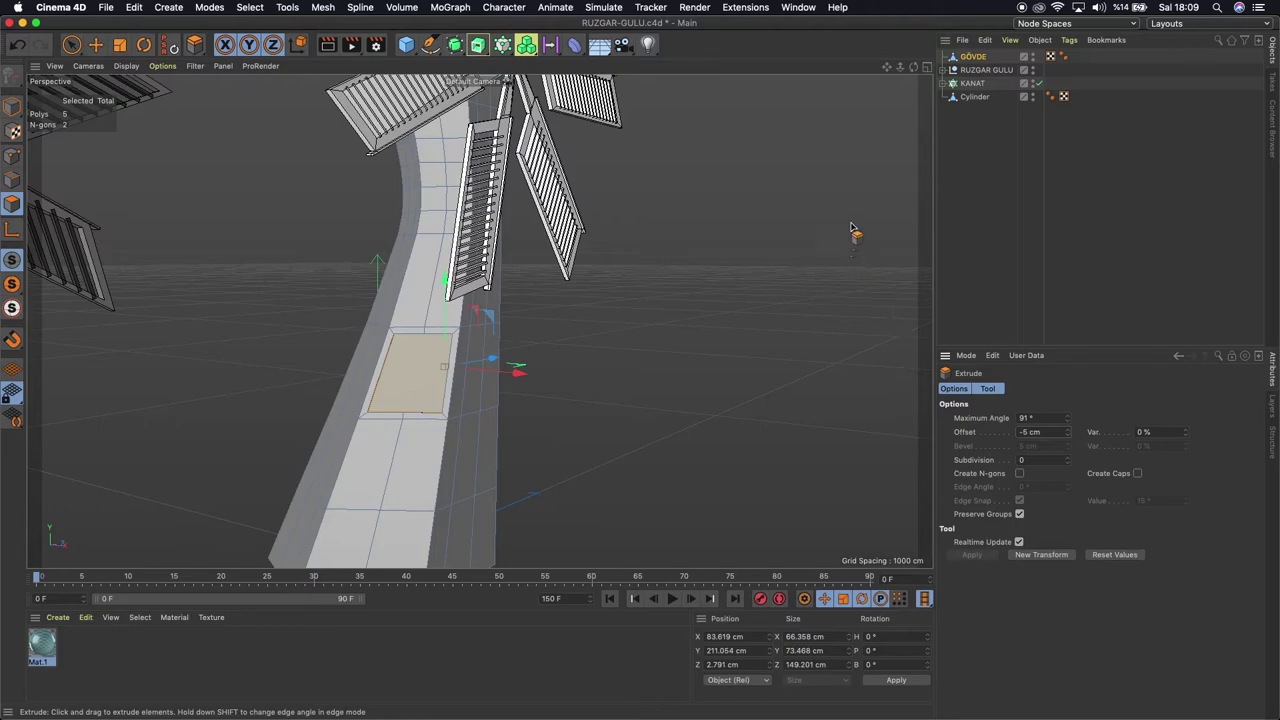
{"action": "mouse_move", "coordinate": [913, 67]}
{"action": "left_mouse_down"}
{"action": "mouse_move", "coordinate": [479, 320]}
{"action": "mouse_move", "coordinate": [766, 343]}
{"action": "left_mouse_up"}
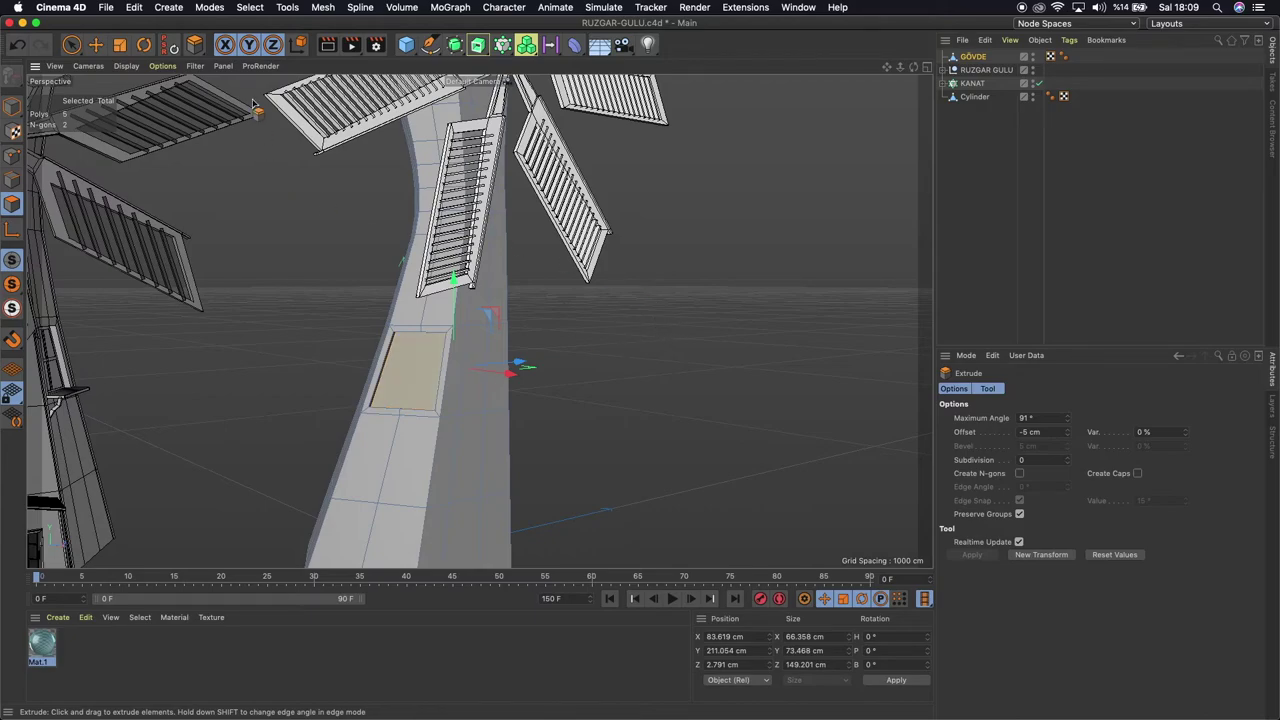
{"action": "left_click", "coordinate": [95, 44]}
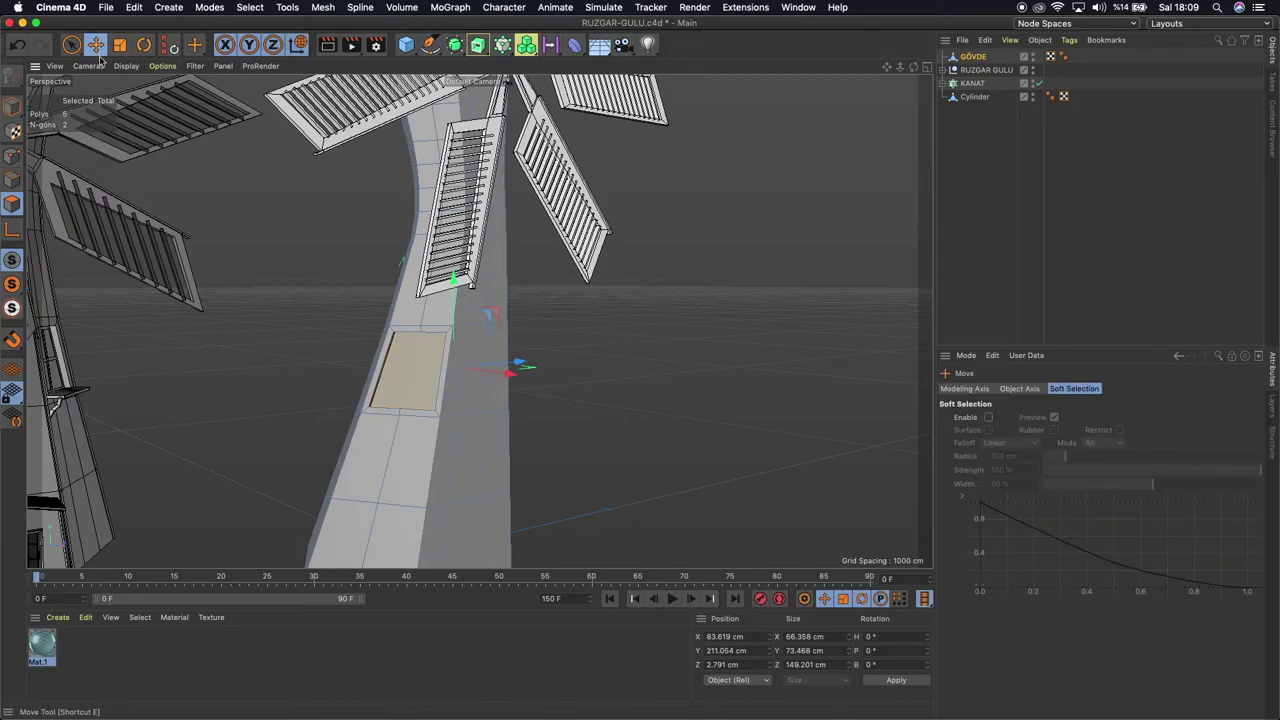
{"action": "right_click", "coordinate": [634, 333]}
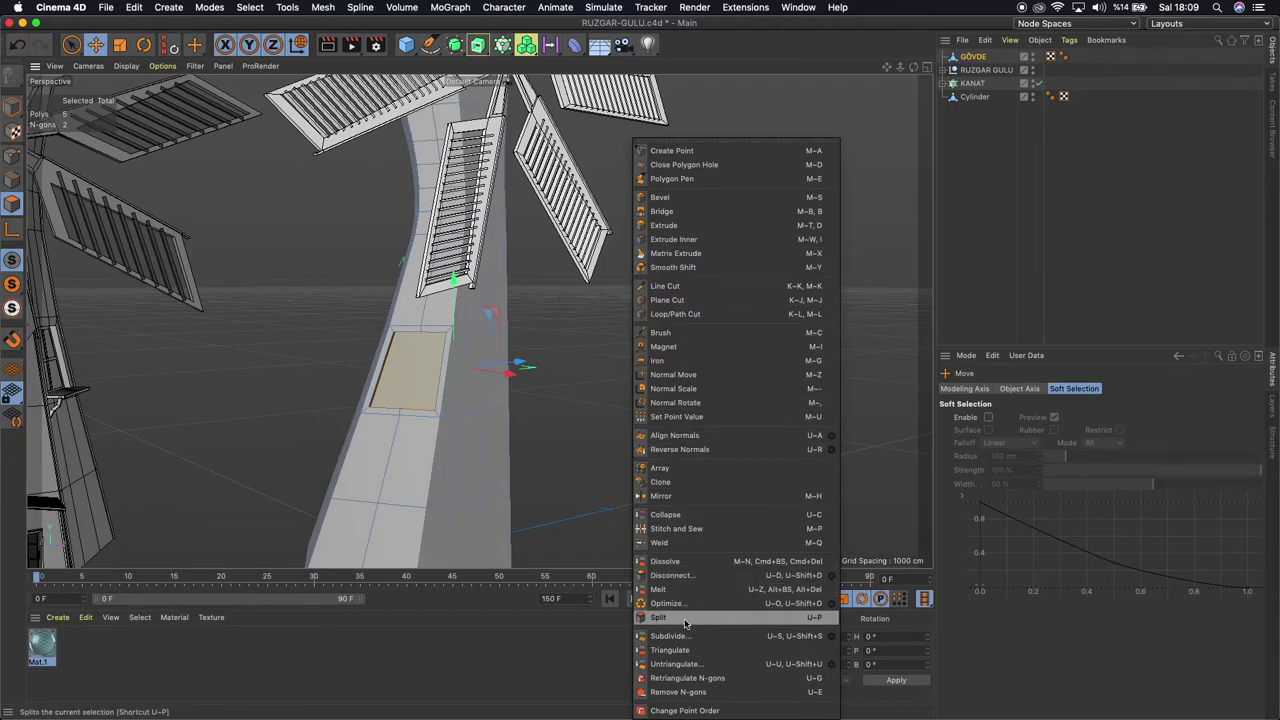
Split the window face into a new object named PENCERE and delete it from GÖVDE
{"action": "left_click", "coordinate": [685, 618]}
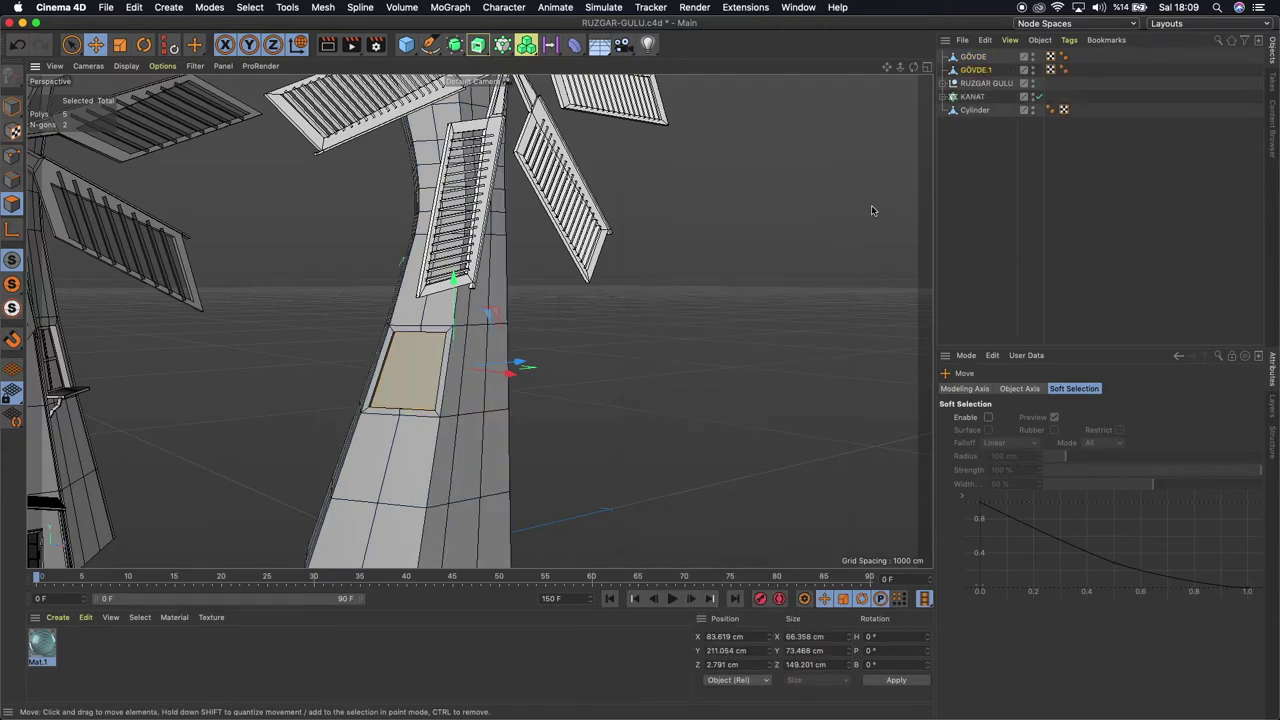
{"action": "double_click", "coordinate": [978, 70]}
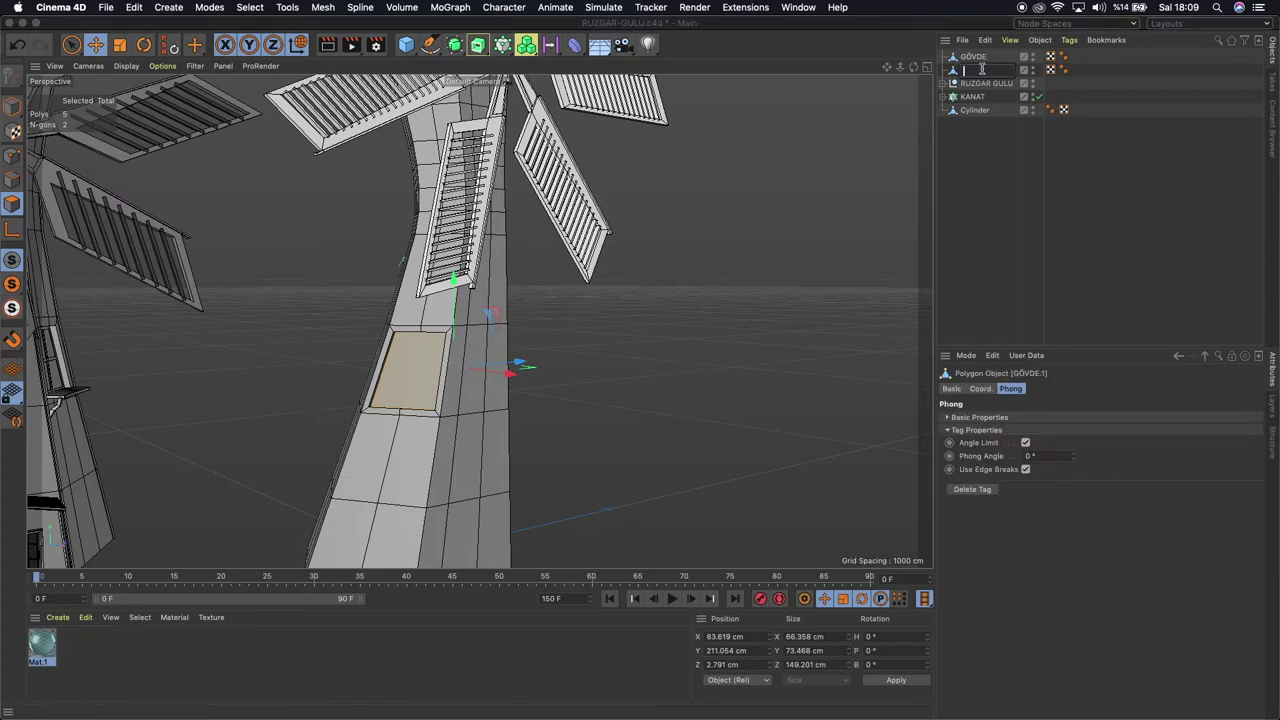
{"action": "type", "text": "PENCERE"}
{"action": "key", "text": "Return"}
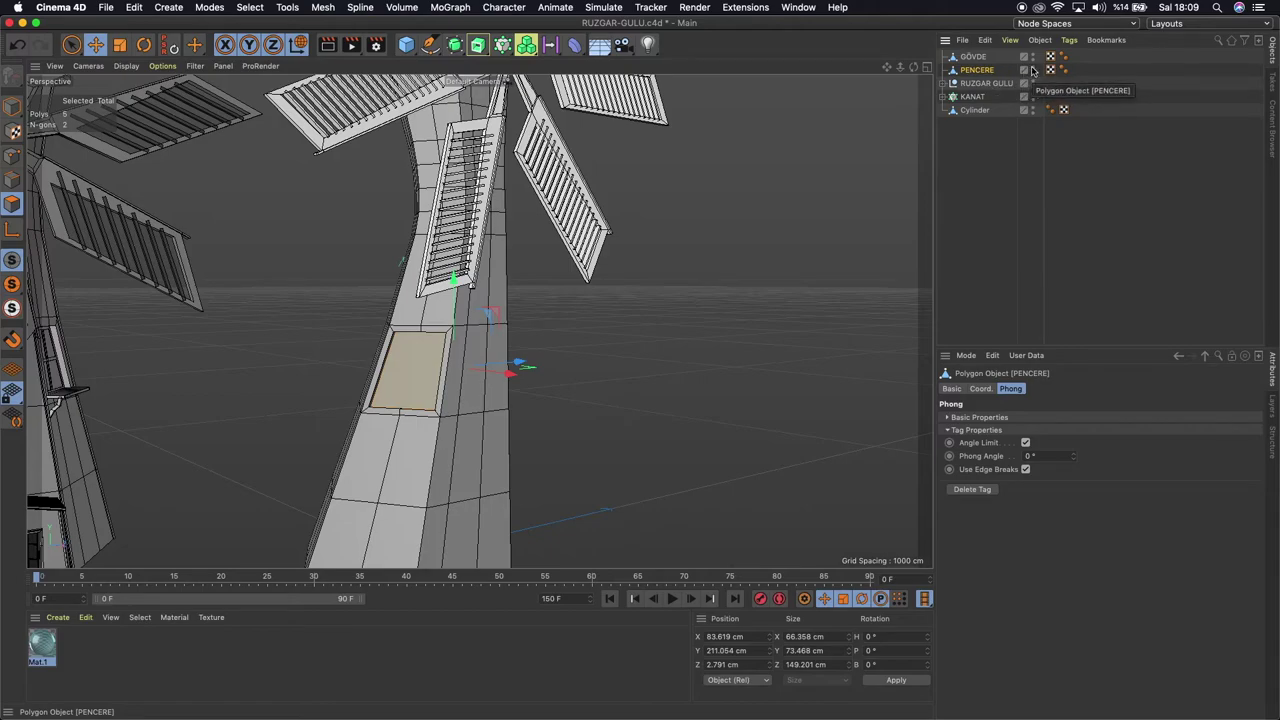
{"action": "left_click", "coordinate": [973, 57]}
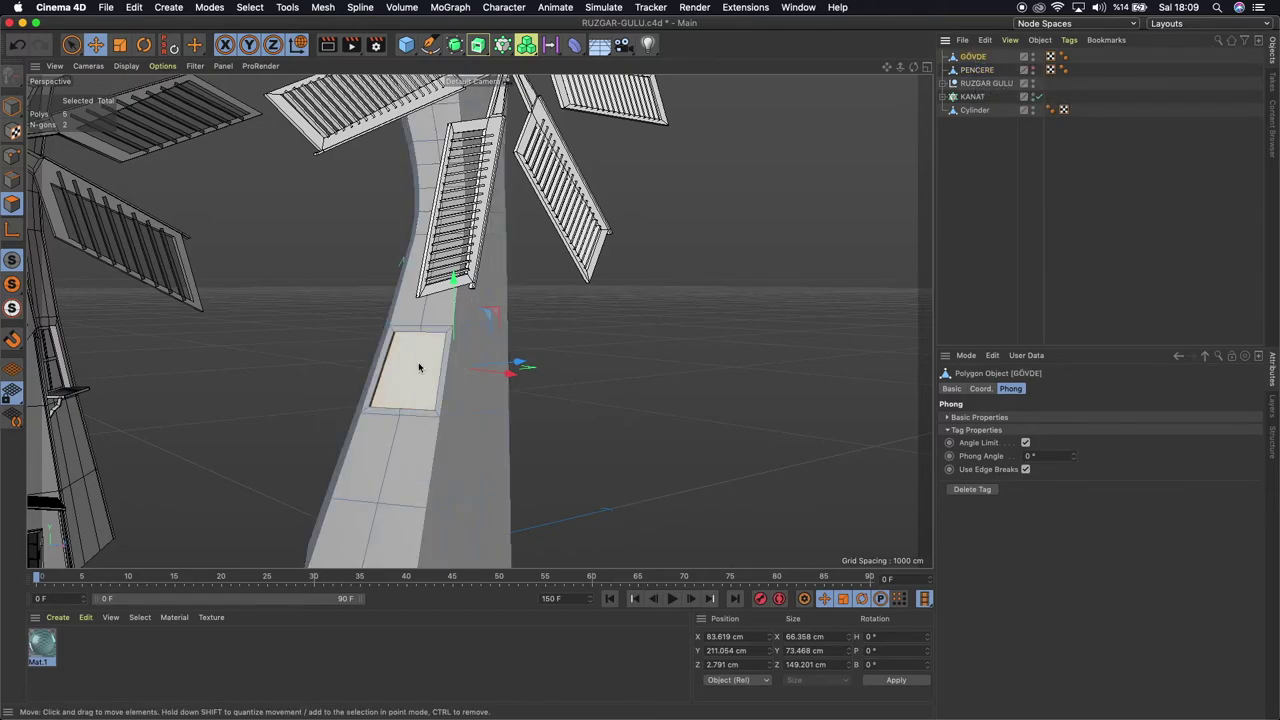
{"action": "key", "text": "Delete"}
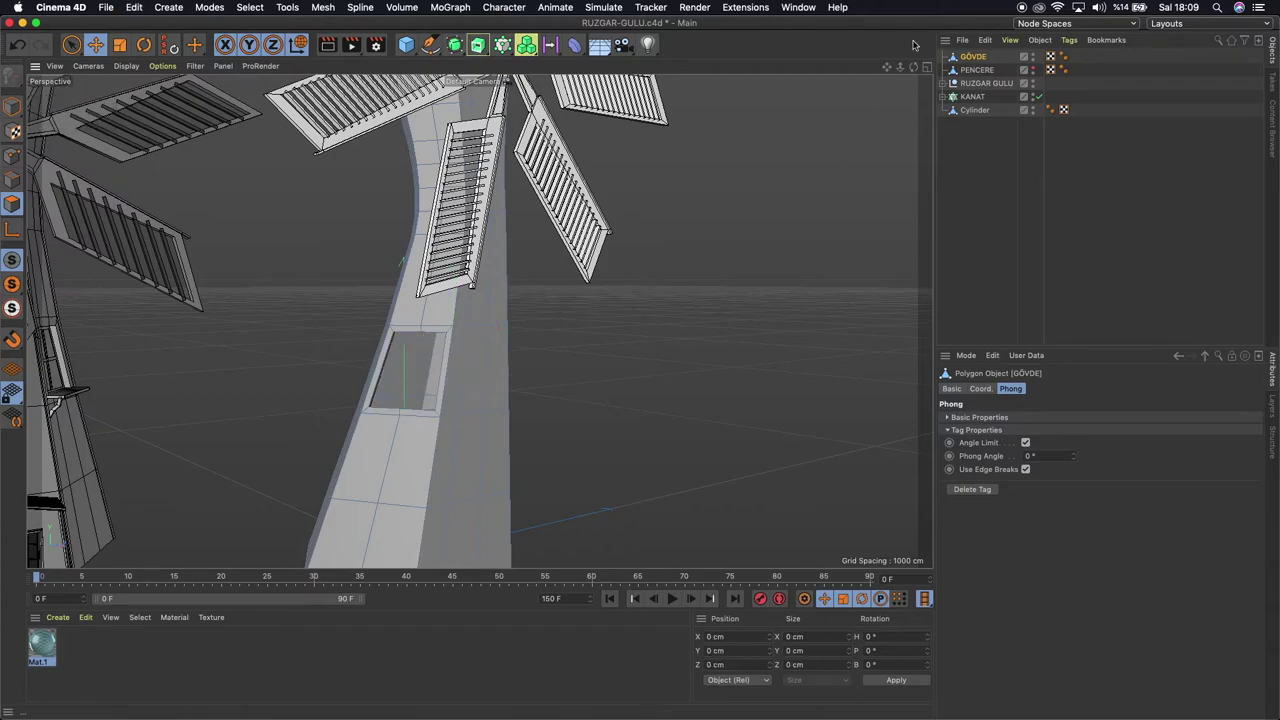
Undo the face deletion on GÖVDE, then select PENCERE and view it in the opening
{"action": "left_click_drag", "start_coordinate": [913, 70], "coordinate": [880, 90]}
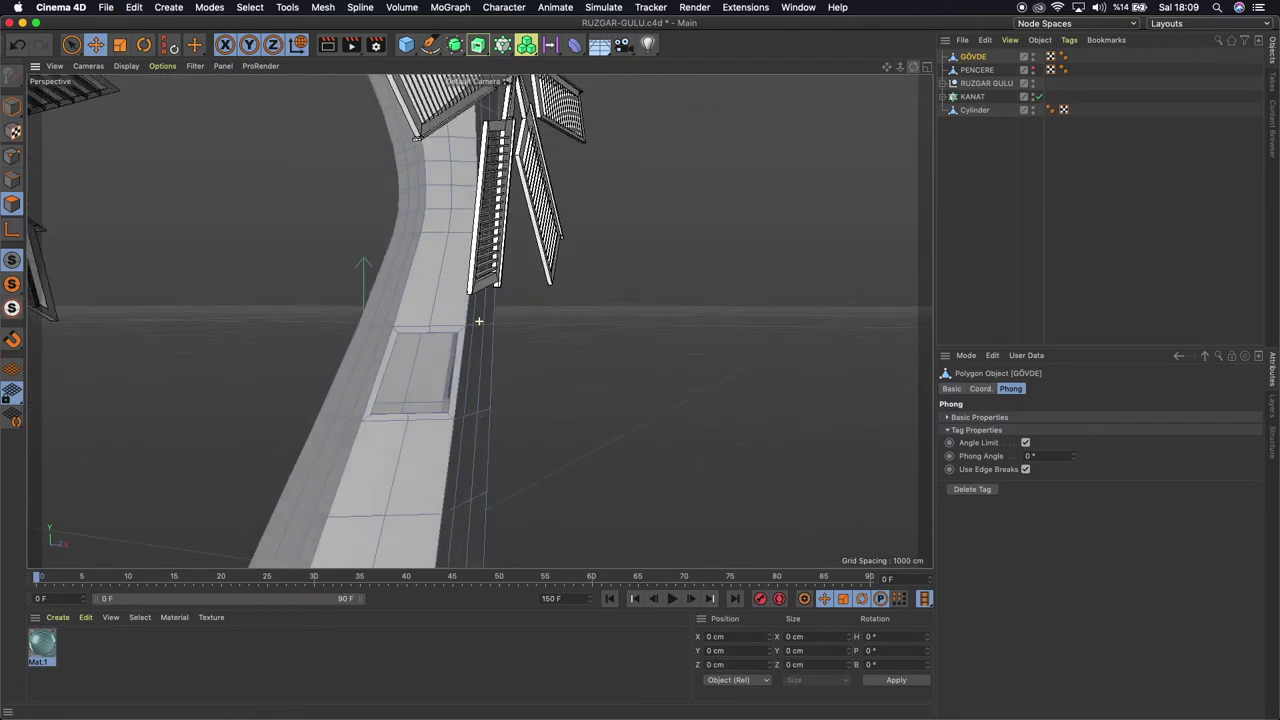
{"action": "scroll", "coordinate": [479, 321], "scroll_direction": "down", "scroll_amount": 2}
{"action": "scroll", "coordinate": [479, 321], "scroll_direction": "down", "scroll_amount": 2}
{"action": "scroll", "coordinate": [479, 321], "scroll_direction": "down", "scroll_amount": 3}
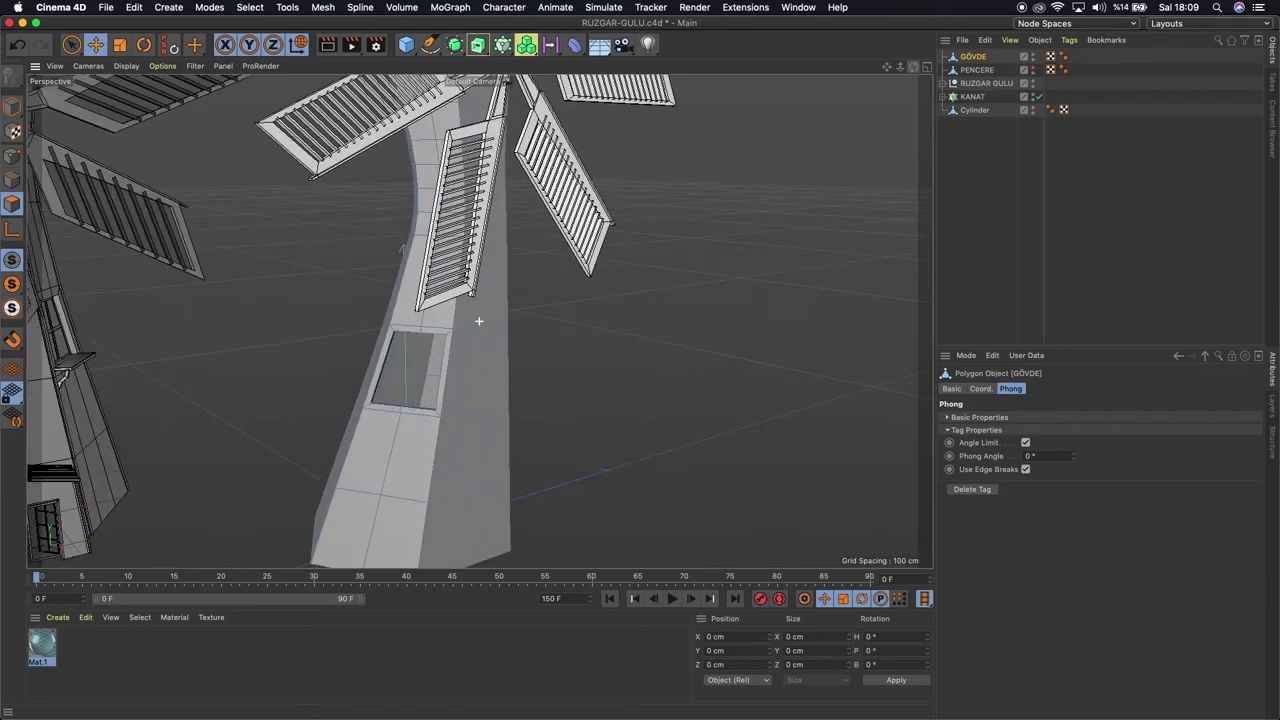
{"action": "scroll", "coordinate": [479, 321], "scroll_direction": "down", "scroll_amount": 2}
{"action": "key", "text": "ctrl+z"}
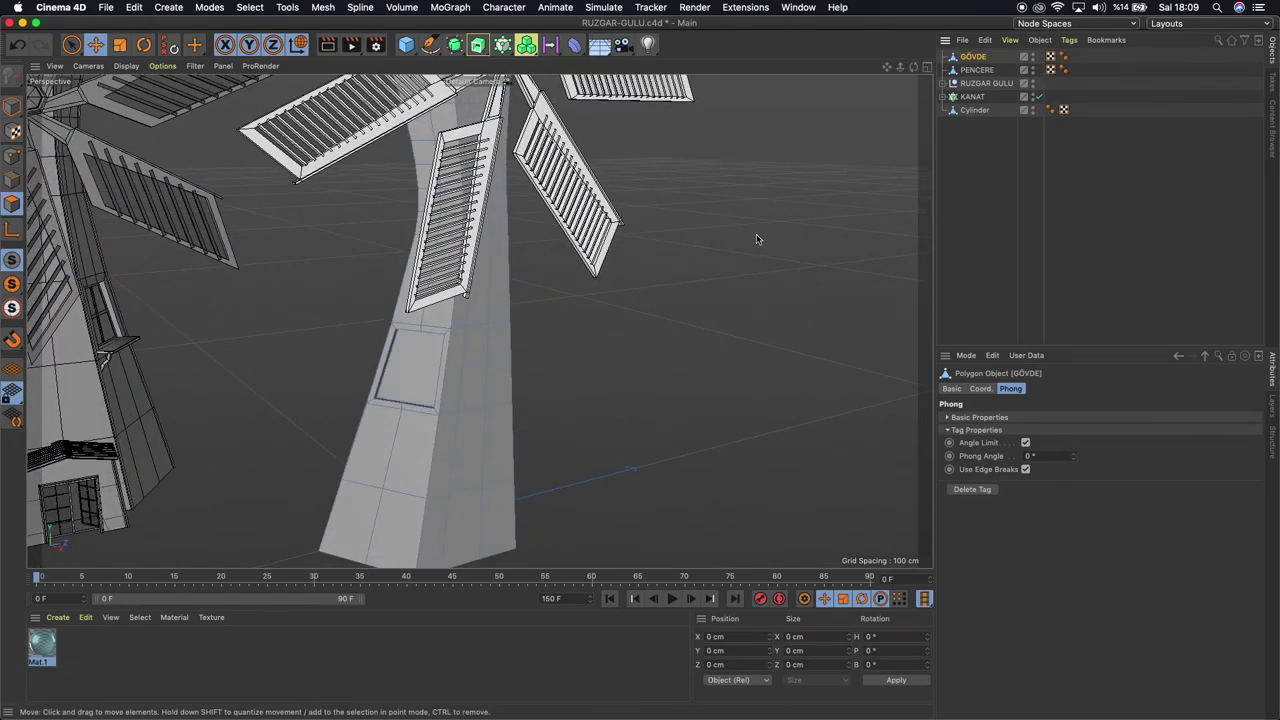
{"action": "left_click", "coordinate": [977, 70]}
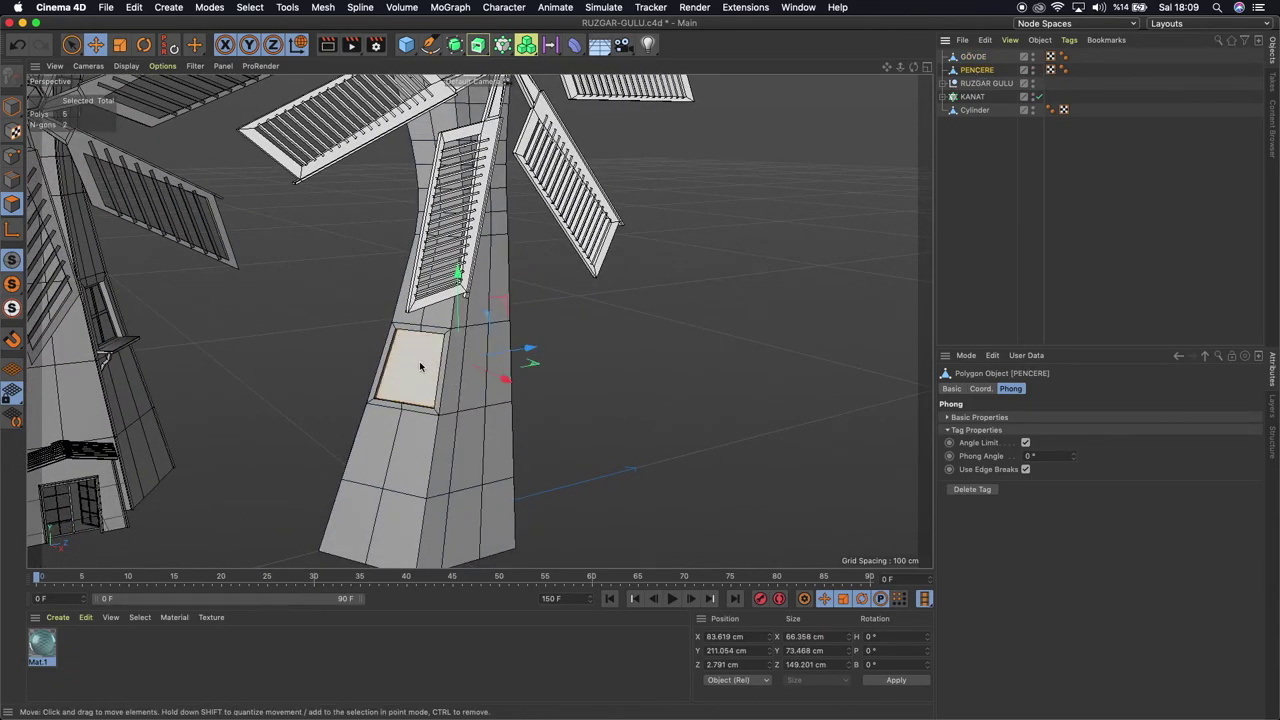
{"action": "left_click_drag", "start_coordinate": [470, 320], "coordinate": [479, 321], "text": "alt"}
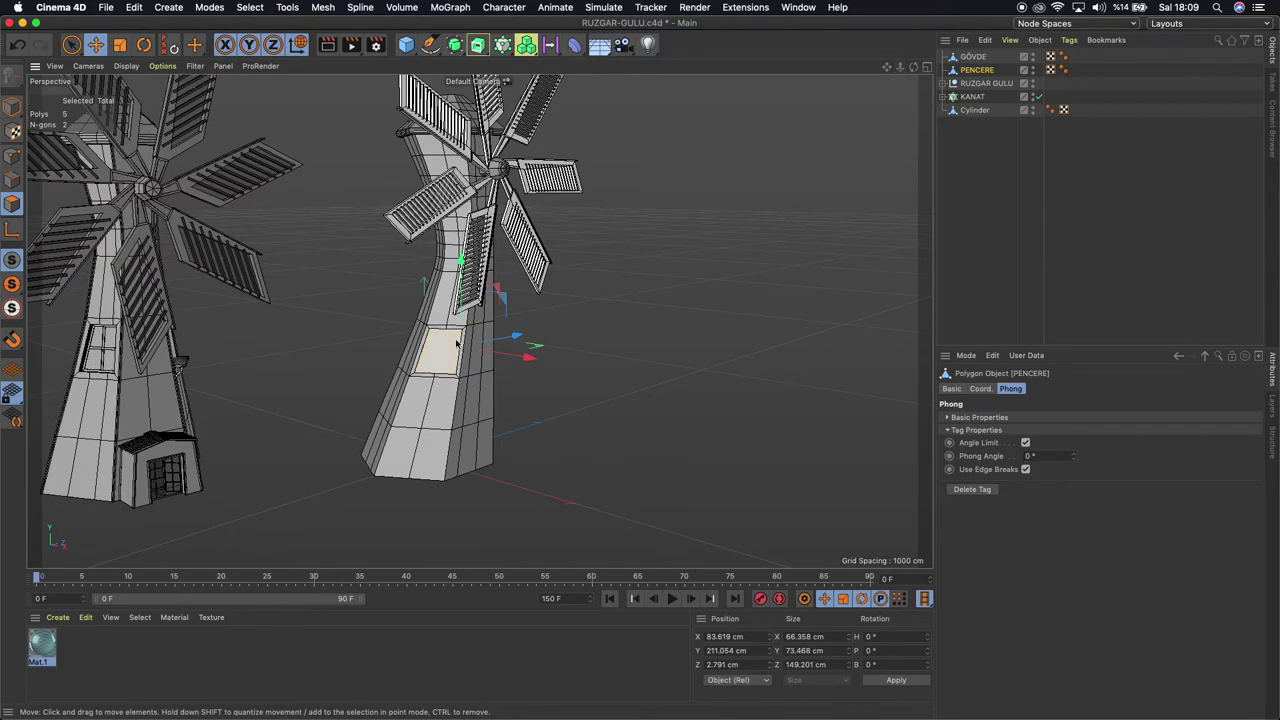
{"action": "scroll", "coordinate": [437, 352], "scroll_direction": "up", "scroll_amount": 5}
{"action": "scroll", "coordinate": [457, 352], "scroll_direction": "up", "scroll_amount": 3}
{"action": "right_click", "coordinate": [634, 297]}
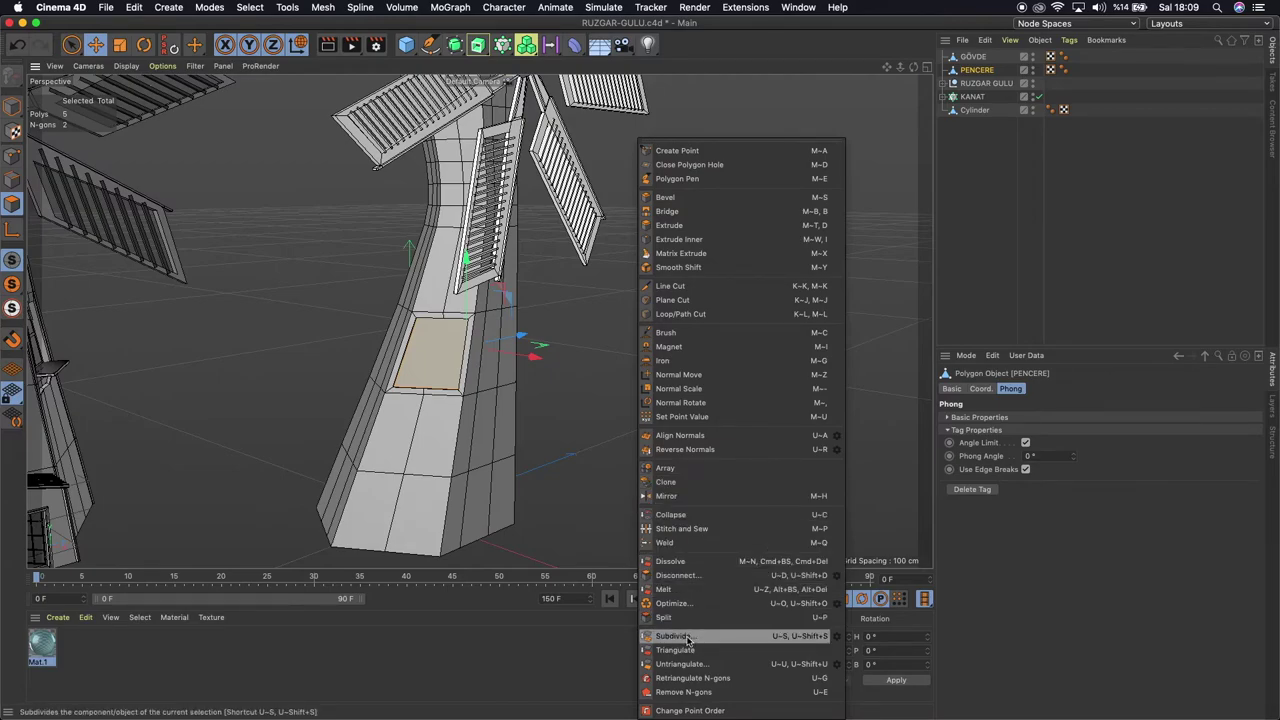
{"action": "left_click", "coordinate": [688, 637]}
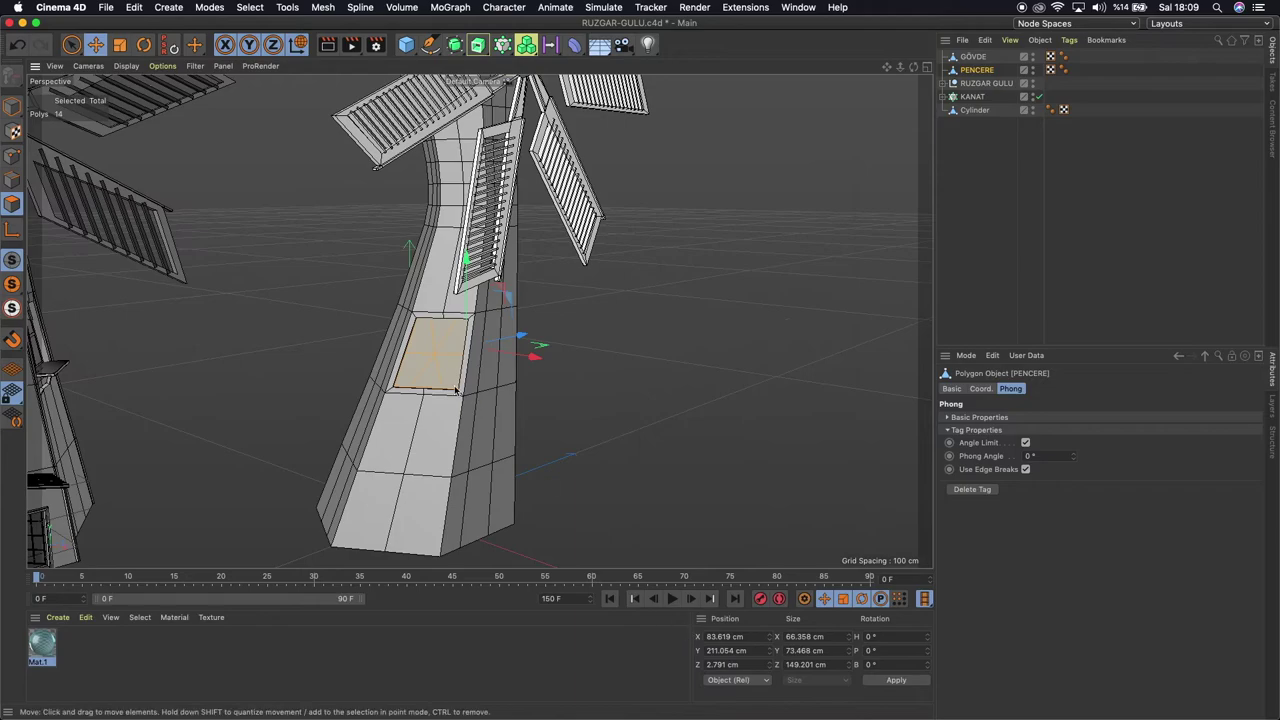
{"action": "key", "text": "super+z"}
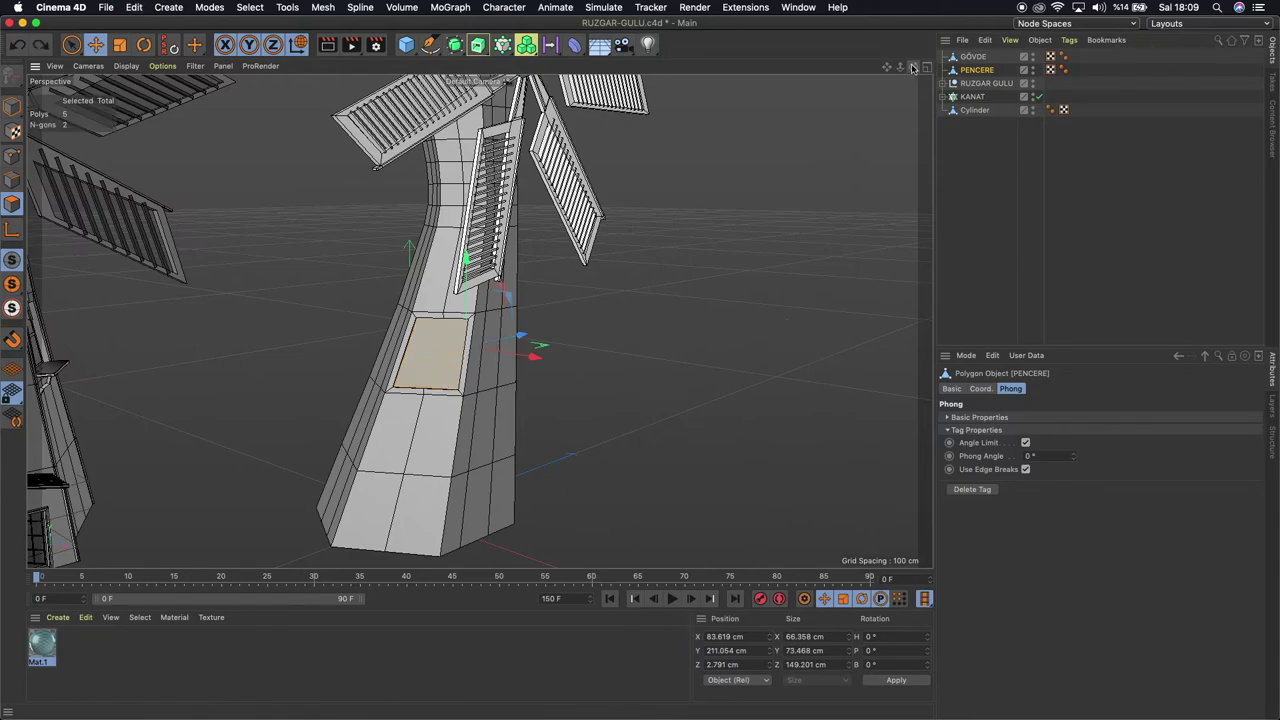
{"action": "left_click_drag", "start_coordinate": [912, 67], "coordinate": [479, 321]}
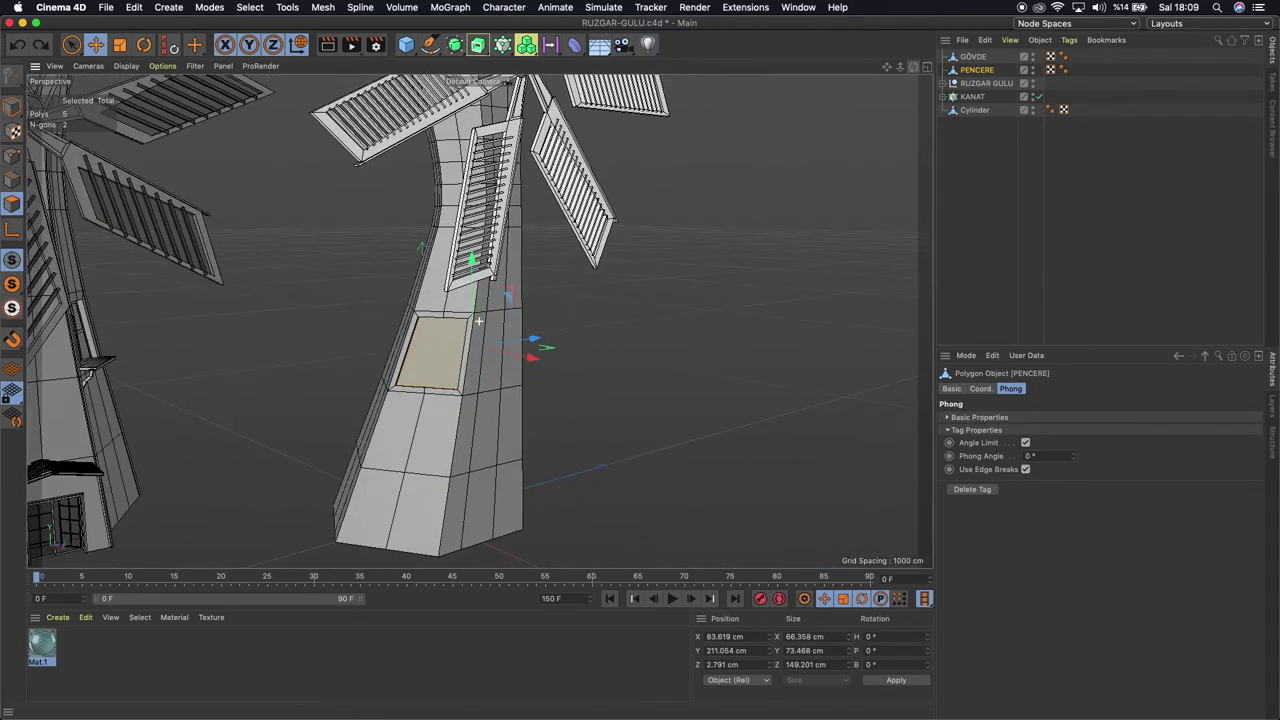
{"action": "scroll", "coordinate": [508, 423], "scroll_direction": "up", "scroll_amount": 2}
{"action": "scroll", "coordinate": [637, 304], "scroll_direction": "up", "scroll_amount": 2}
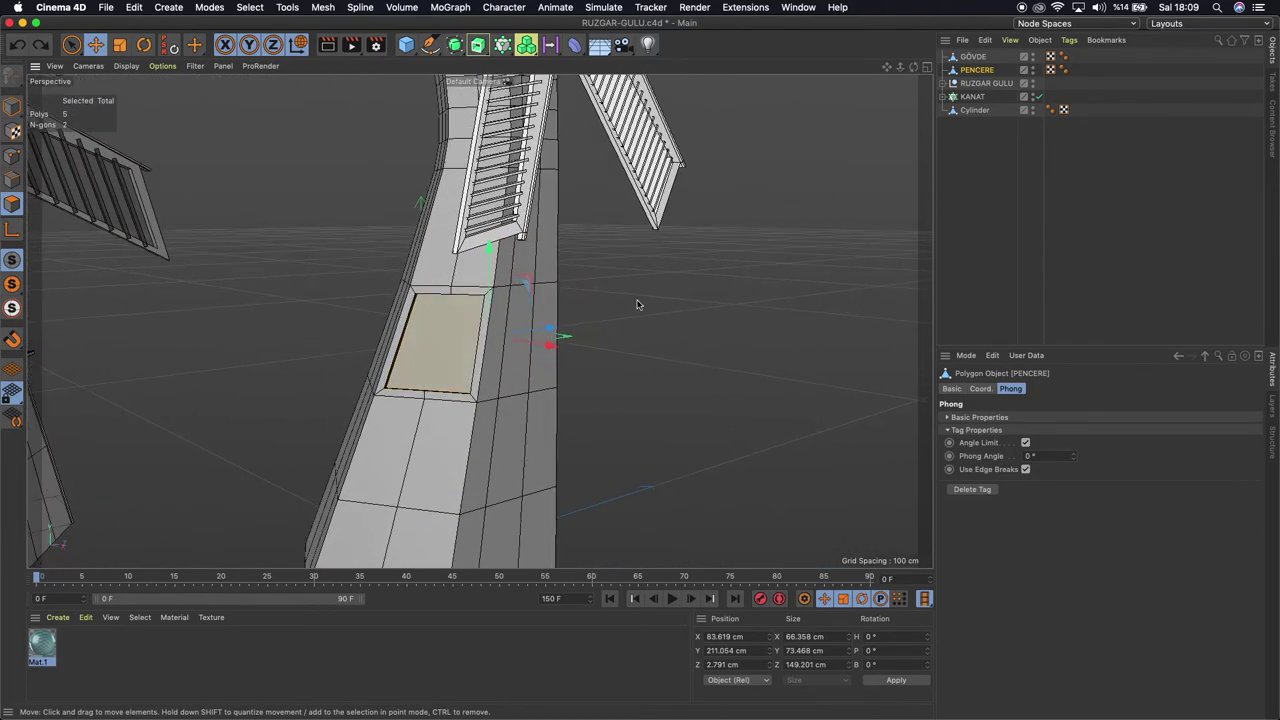
{"action": "right_click", "coordinate": [637, 304]}
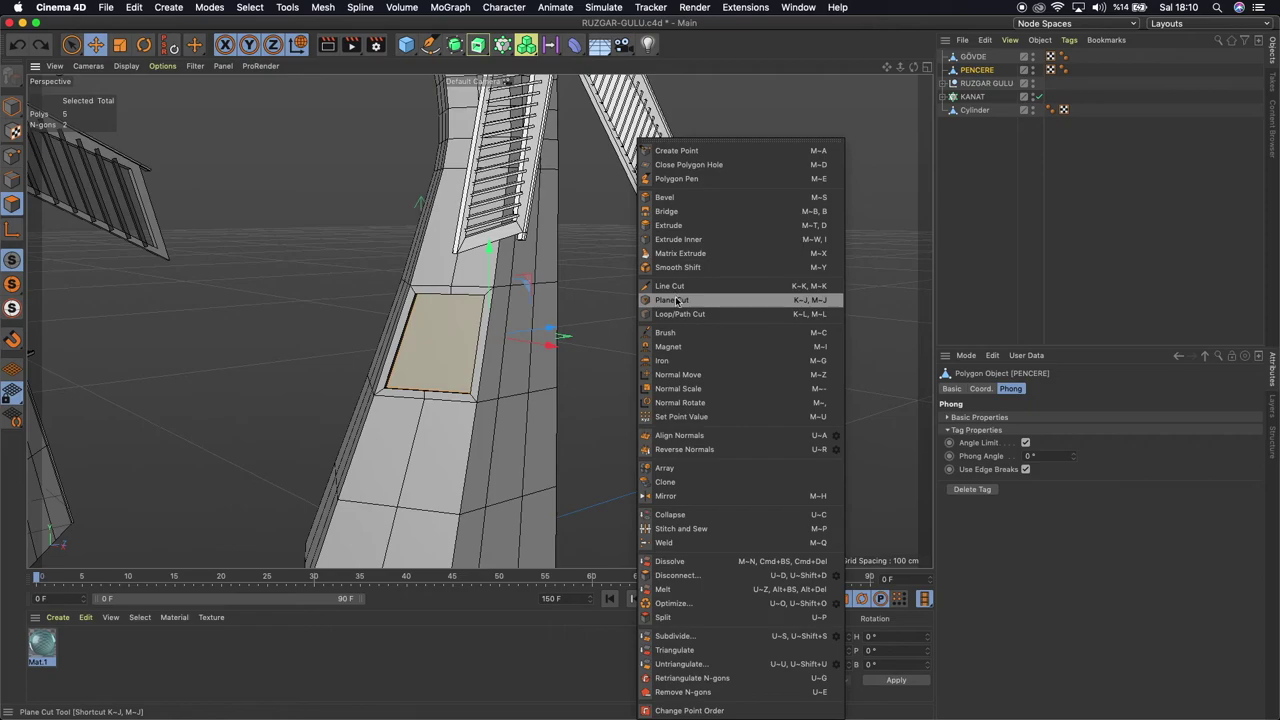
{"action": "left_click", "coordinate": [677, 301]}
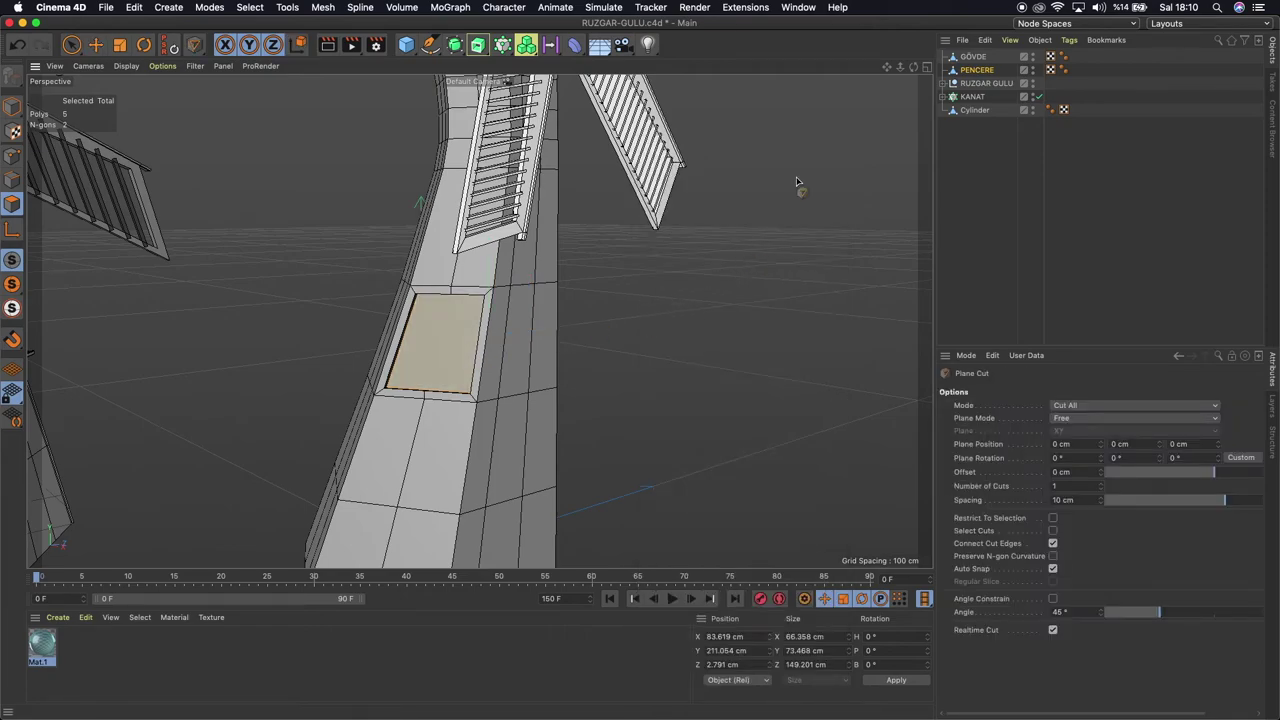
{"action": "left_click_drag", "start_coordinate": [897, 72], "coordinate": [860, 80]}
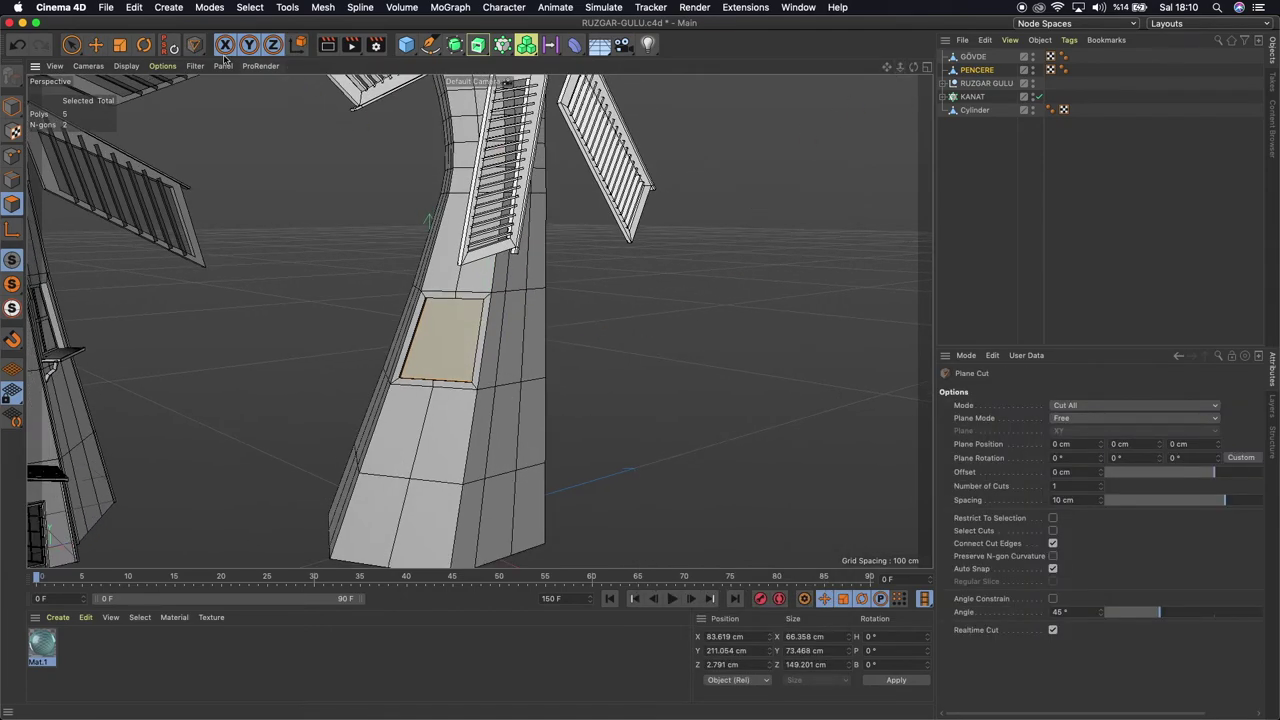
{"action": "left_click", "coordinate": [92, 44]}
{"action": "right_click", "coordinate": [688, 316]}
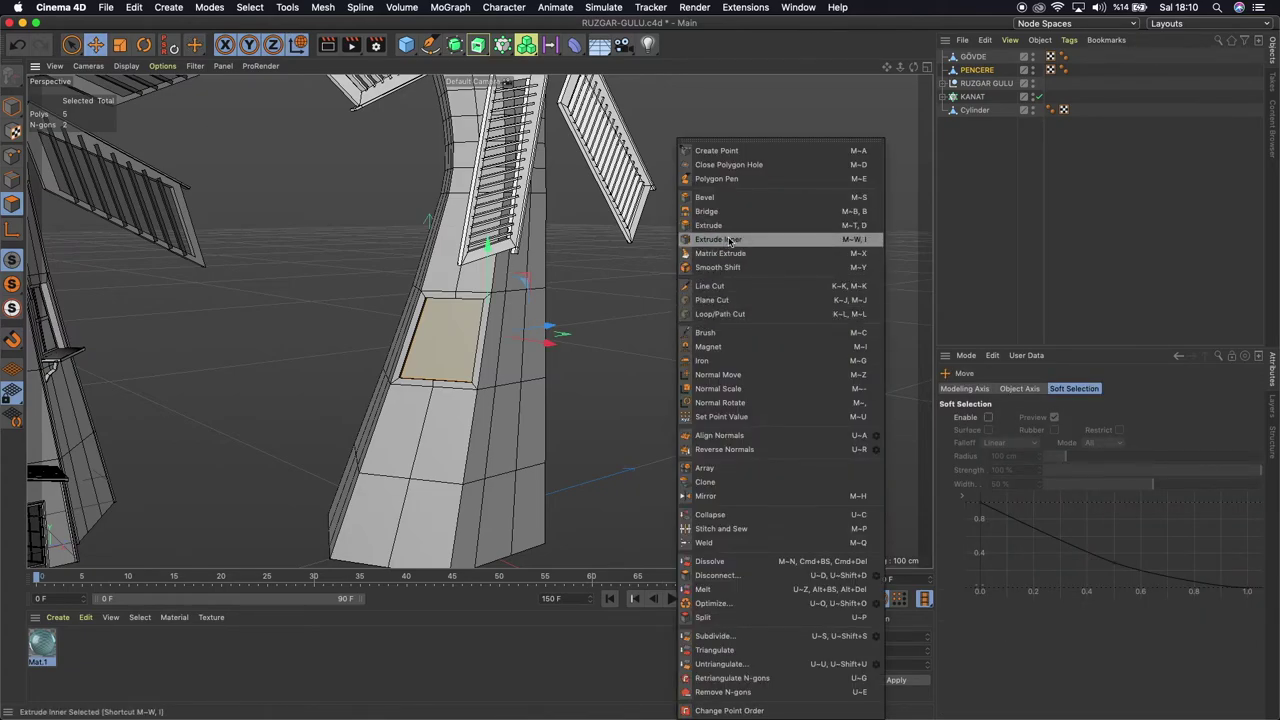
Inset the PENCERE window face by 6 cm with Extrude Inner
{"action": "left_click", "coordinate": [730, 241]}
{"action": "left_click", "coordinate": [1044, 433]}
{"action": "key", "text": "Return"}
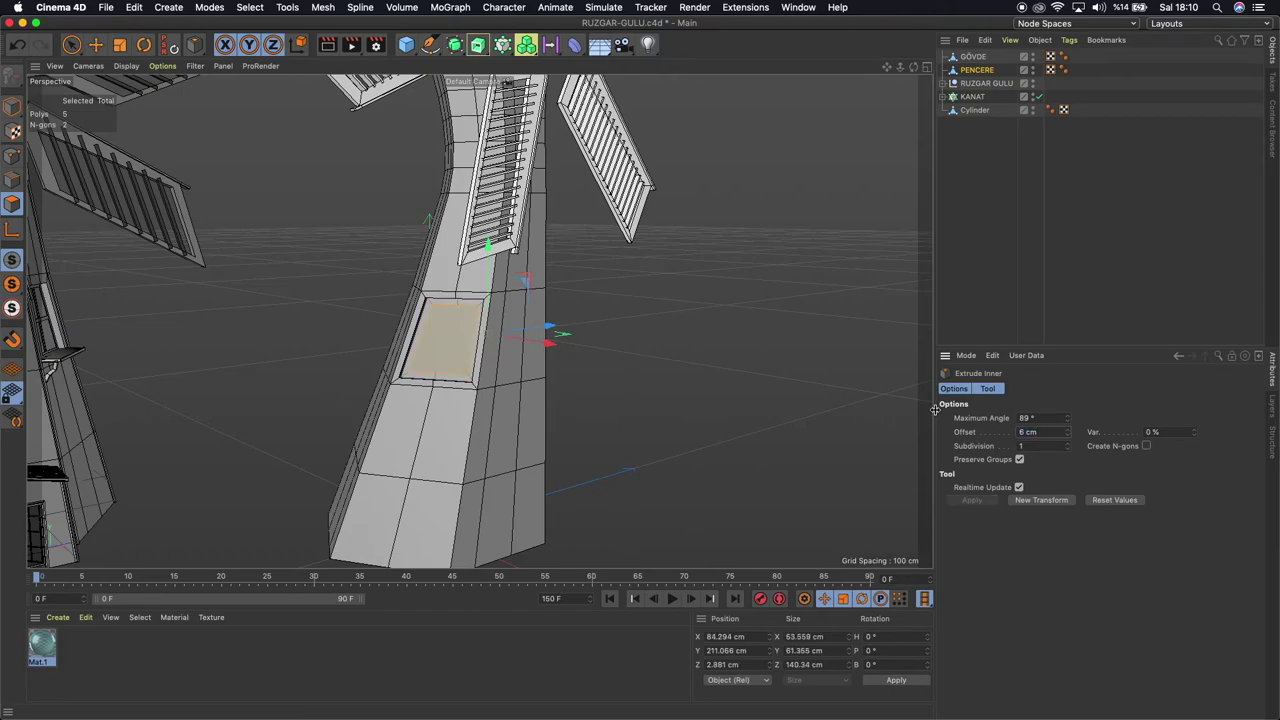
{"action": "scroll", "coordinate": [465, 327], "scroll_direction": "up", "scroll_amount": 3}
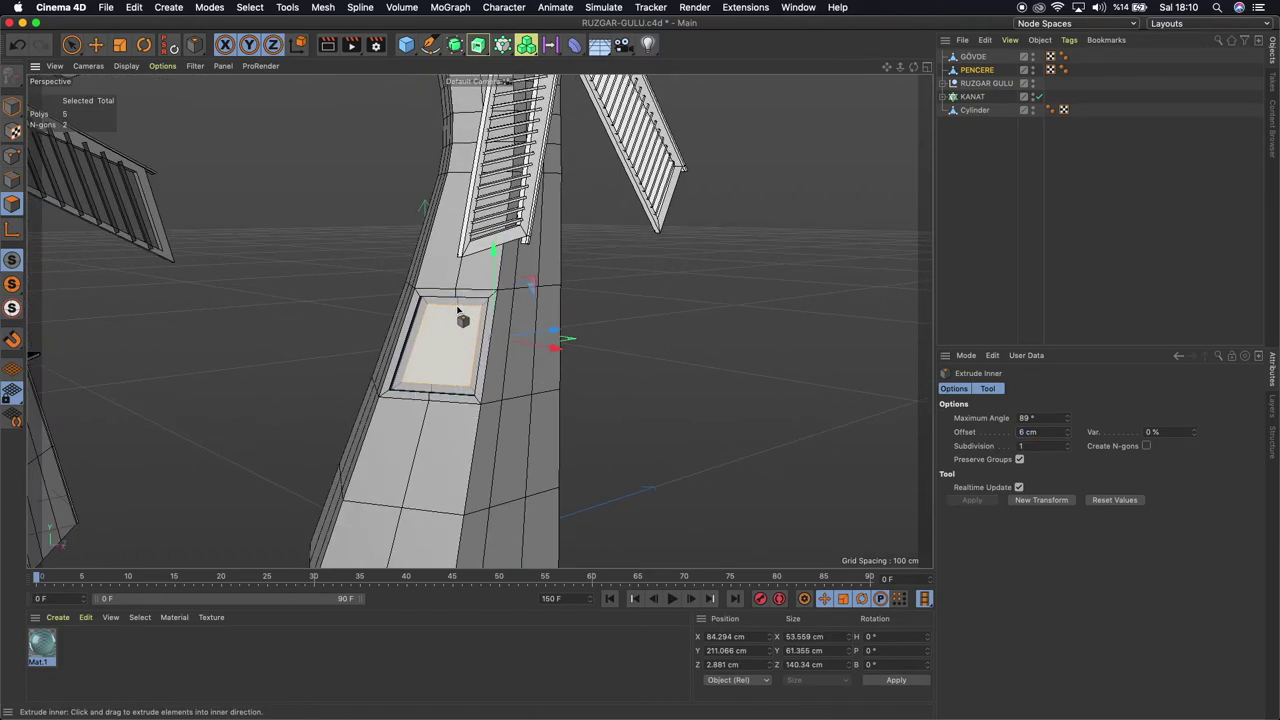
{"action": "scroll", "coordinate": [465, 327], "scroll_direction": "up", "scroll_amount": 3}
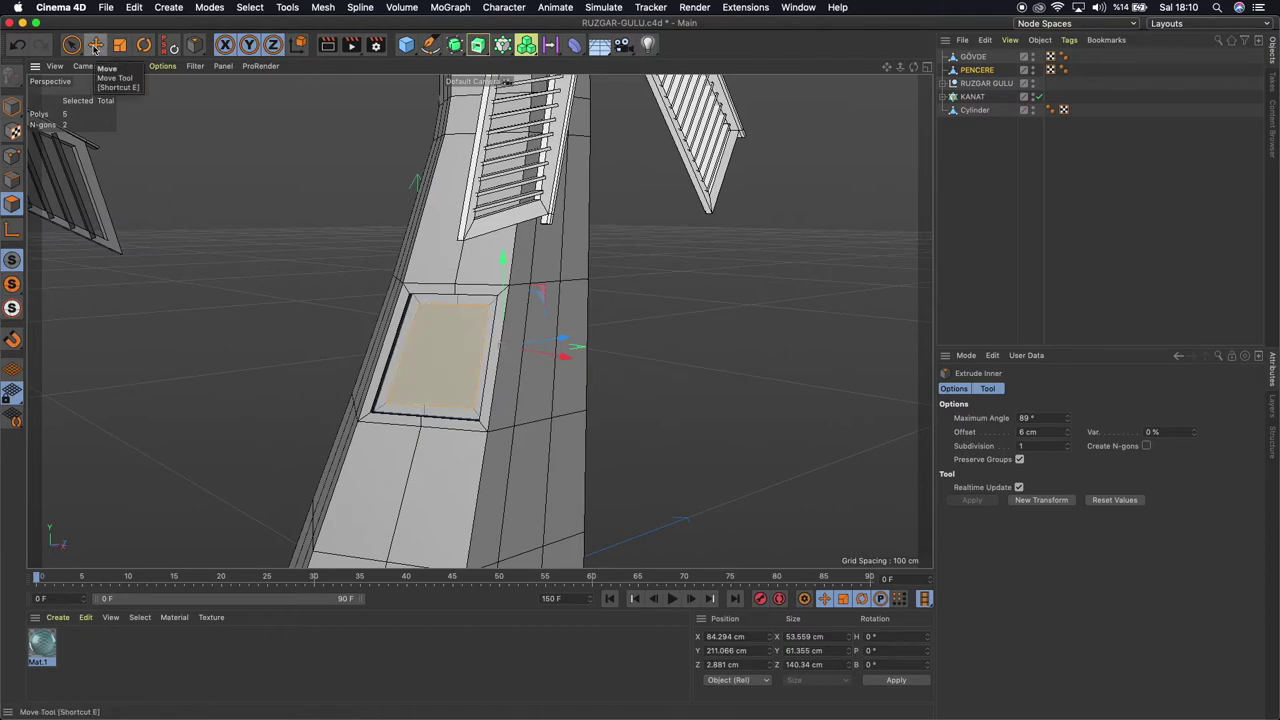
Invert the polygon selection so the border ring around the inset pane is selected
{"action": "right_click", "coordinate": [636, 288]}
{"action": "left_click", "coordinate": [254, 88]}
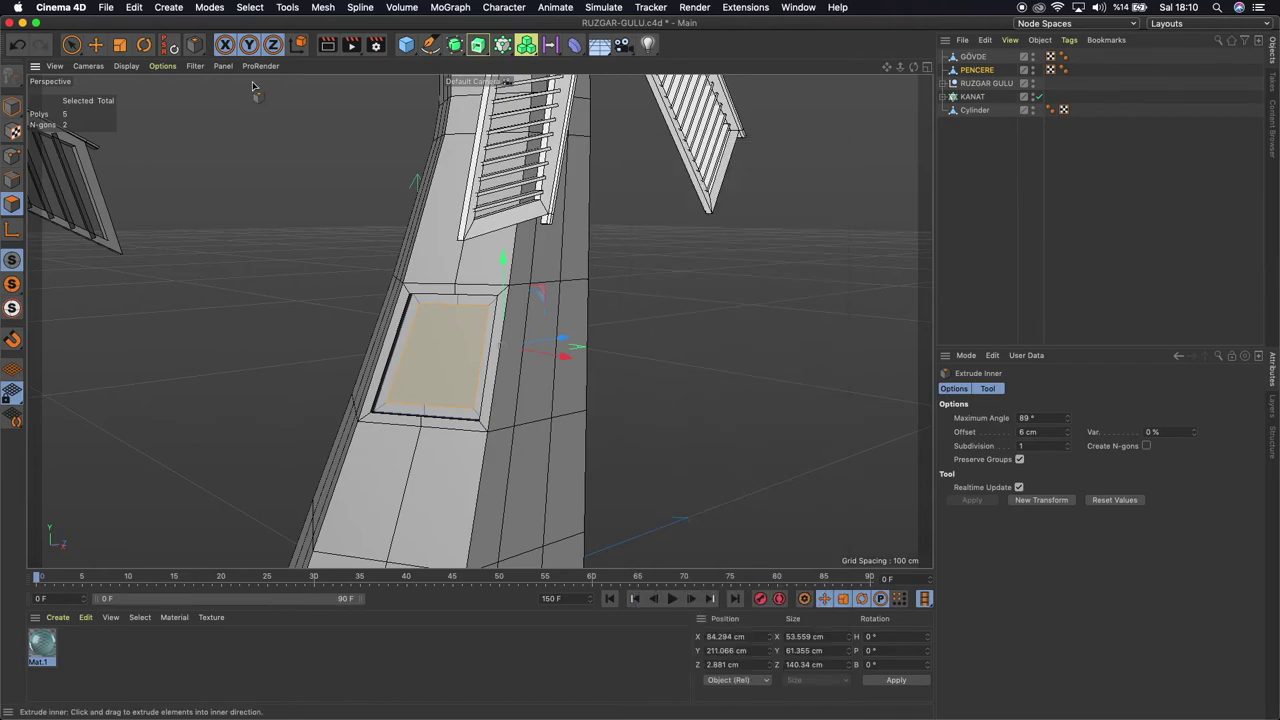
{"action": "left_click", "coordinate": [246, 9]}
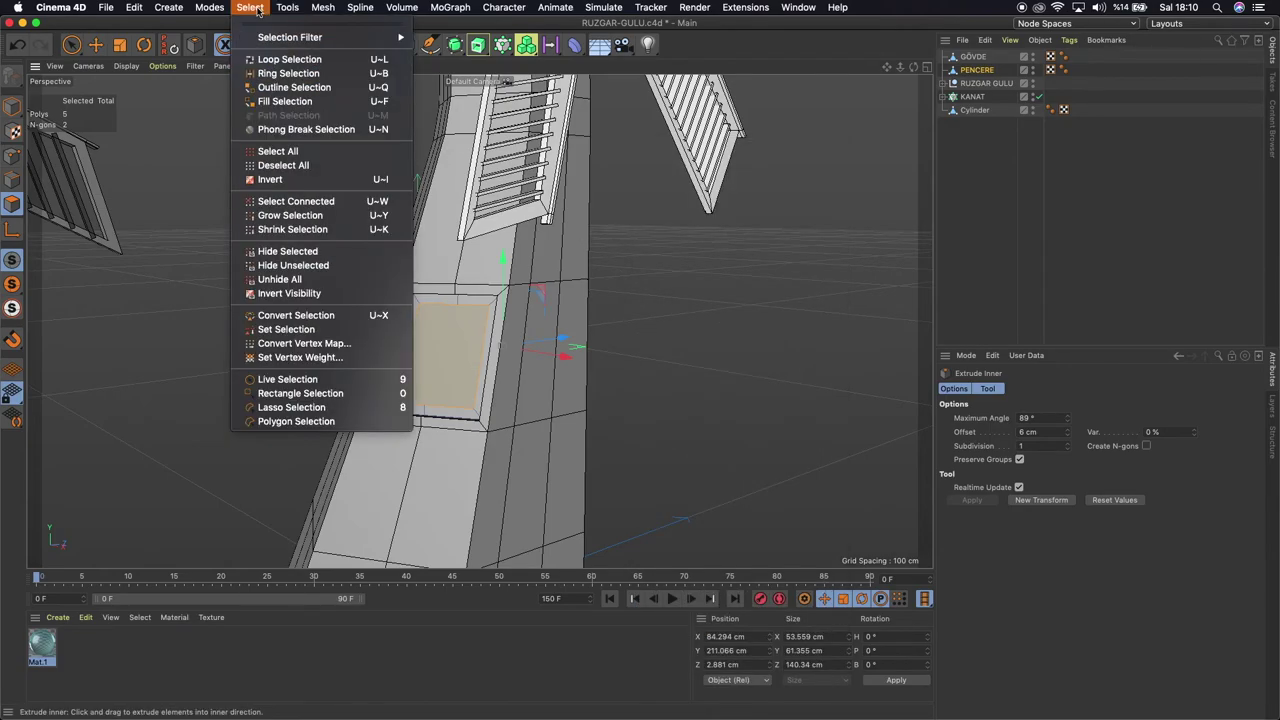
{"action": "left_click", "coordinate": [279, 184]}
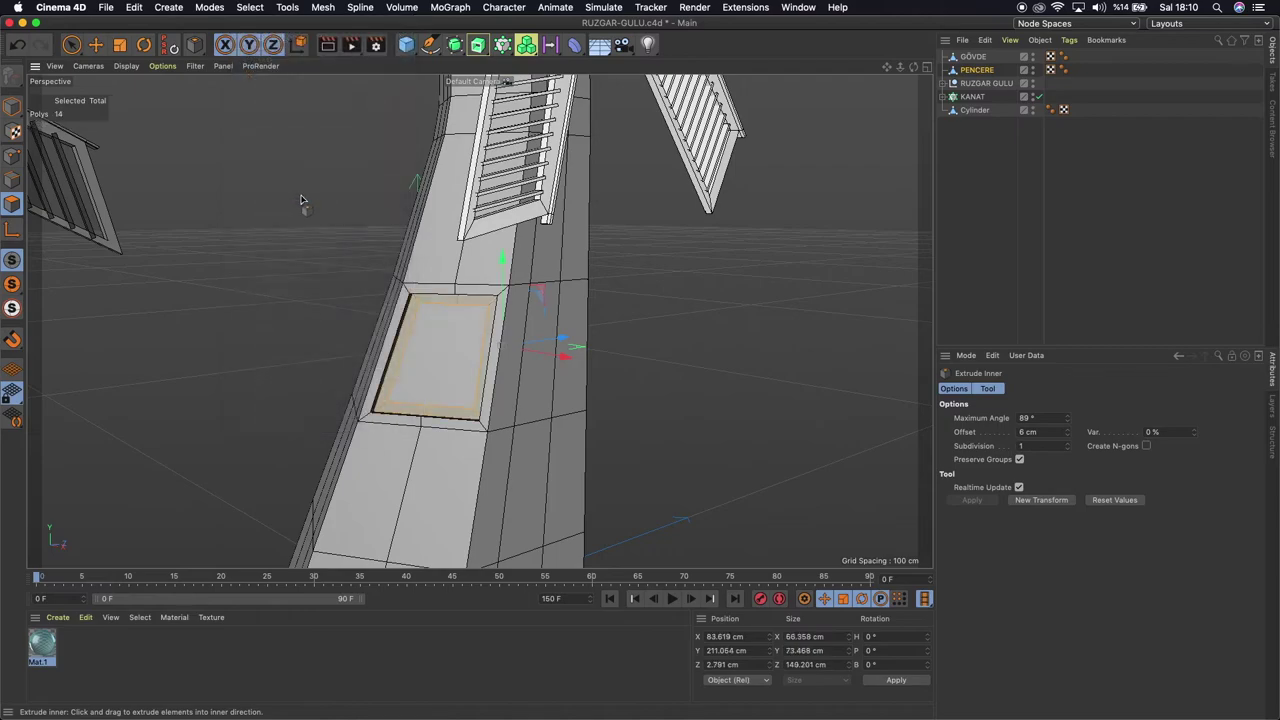
{"action": "left_click_drag", "start_coordinate": [479, 321], "coordinate": [752, 280], "text": "alt"}
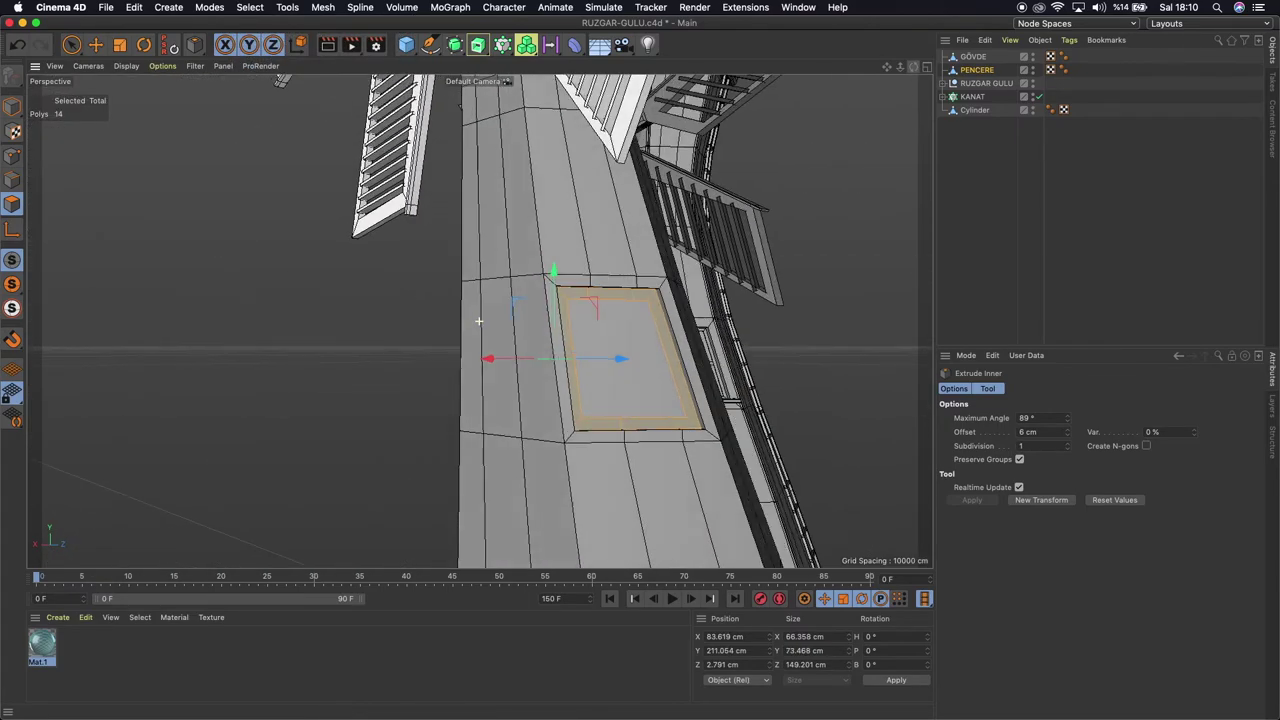
{"action": "right_click", "coordinate": [752, 280]}
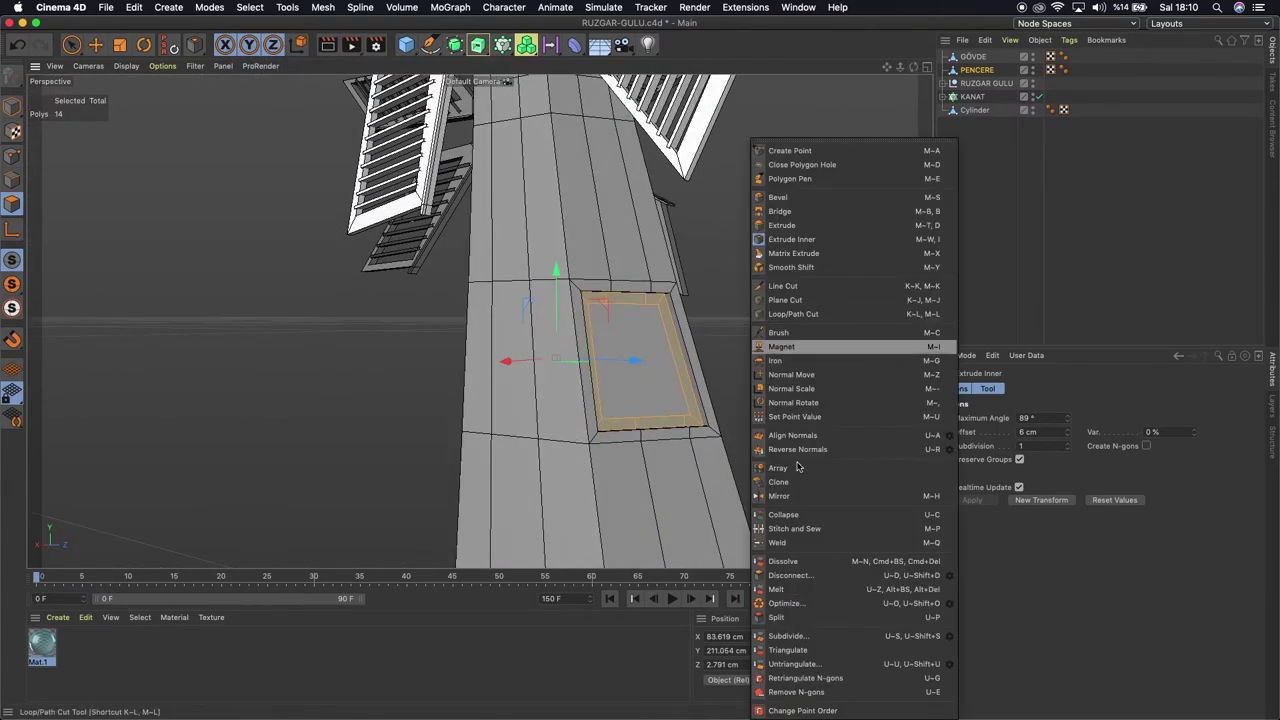
Melt the selected border polygons together and check the window's top-edge points
{"action": "left_click", "coordinate": [800, 589]}
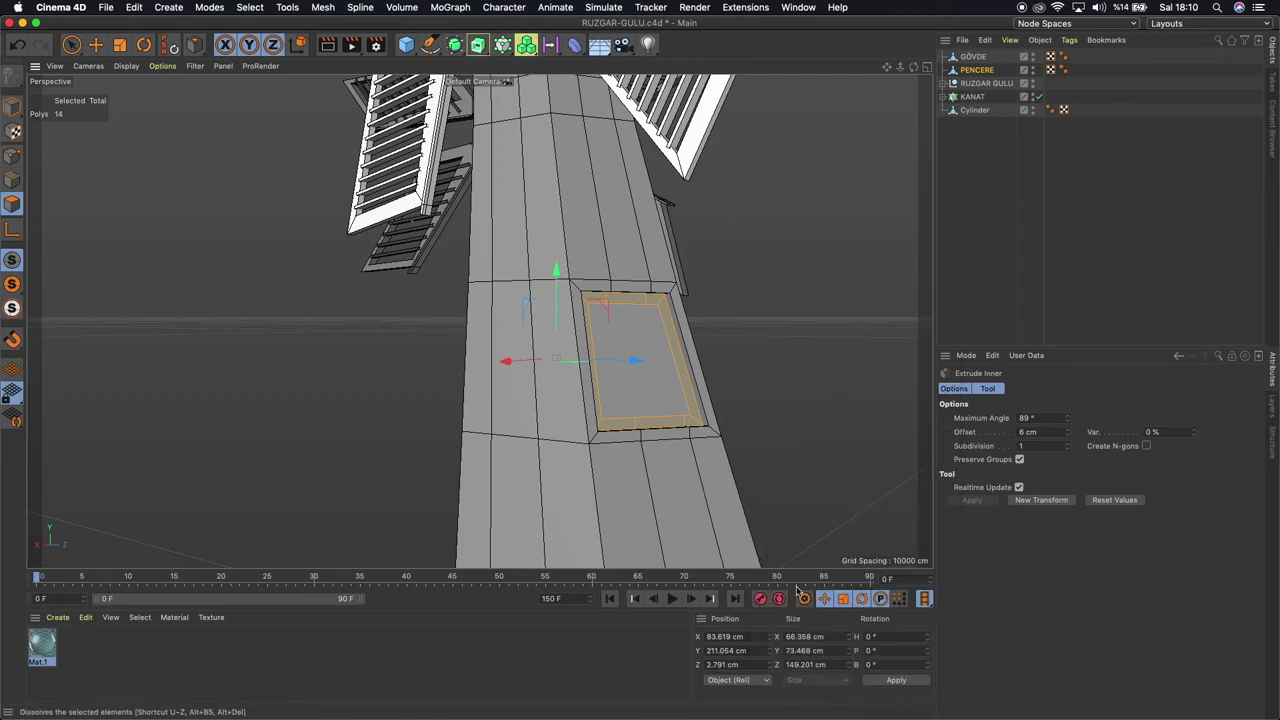
{"action": "left_click_drag", "start_coordinate": [913, 70], "coordinate": [70, 162]}
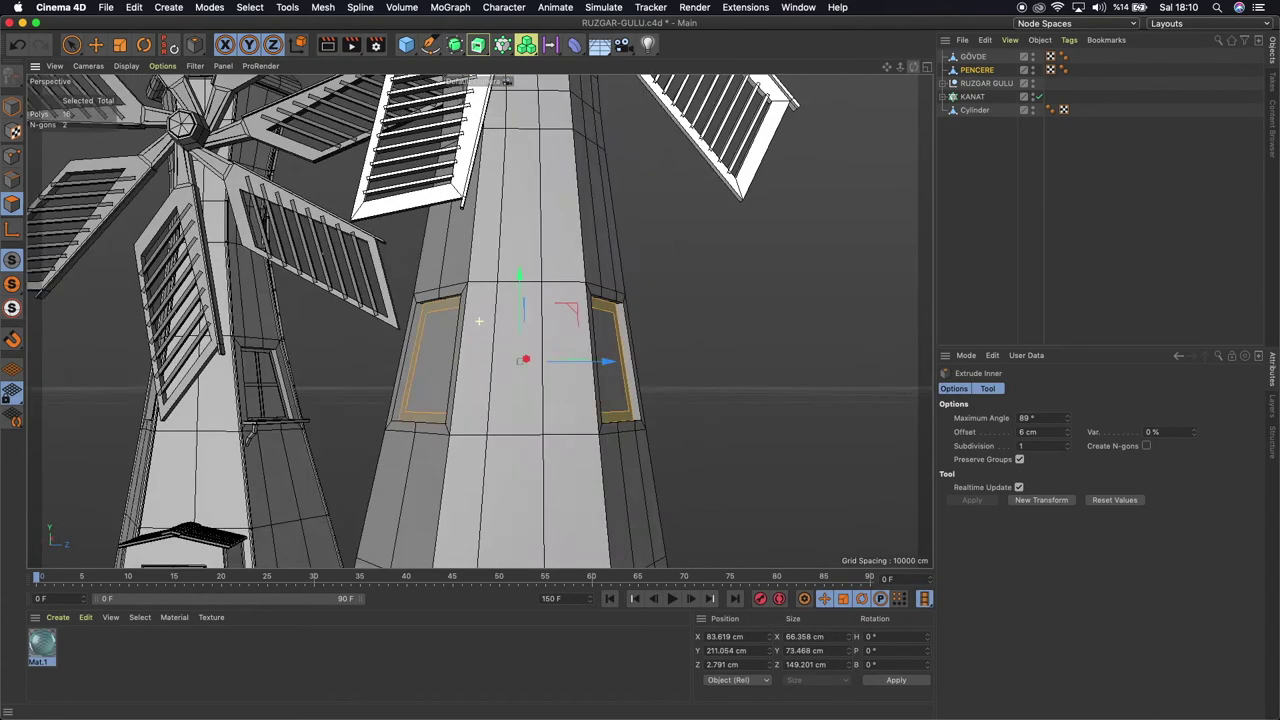
{"action": "left_click", "coordinate": [12, 155]}
{"action": "left_click", "coordinate": [95, 44]}
{"action": "left_click", "coordinate": [420, 310]}
{"action": "left_click", "coordinate": [371, 427]}
{"action": "key", "text": "ctrl+z"}
{"action": "left_click", "coordinate": [803, 125]}
Inspect points on the window border, undoing the trial selections
{"action": "left_click_drag", "start_coordinate": [914, 73], "coordinate": [310, 315]}
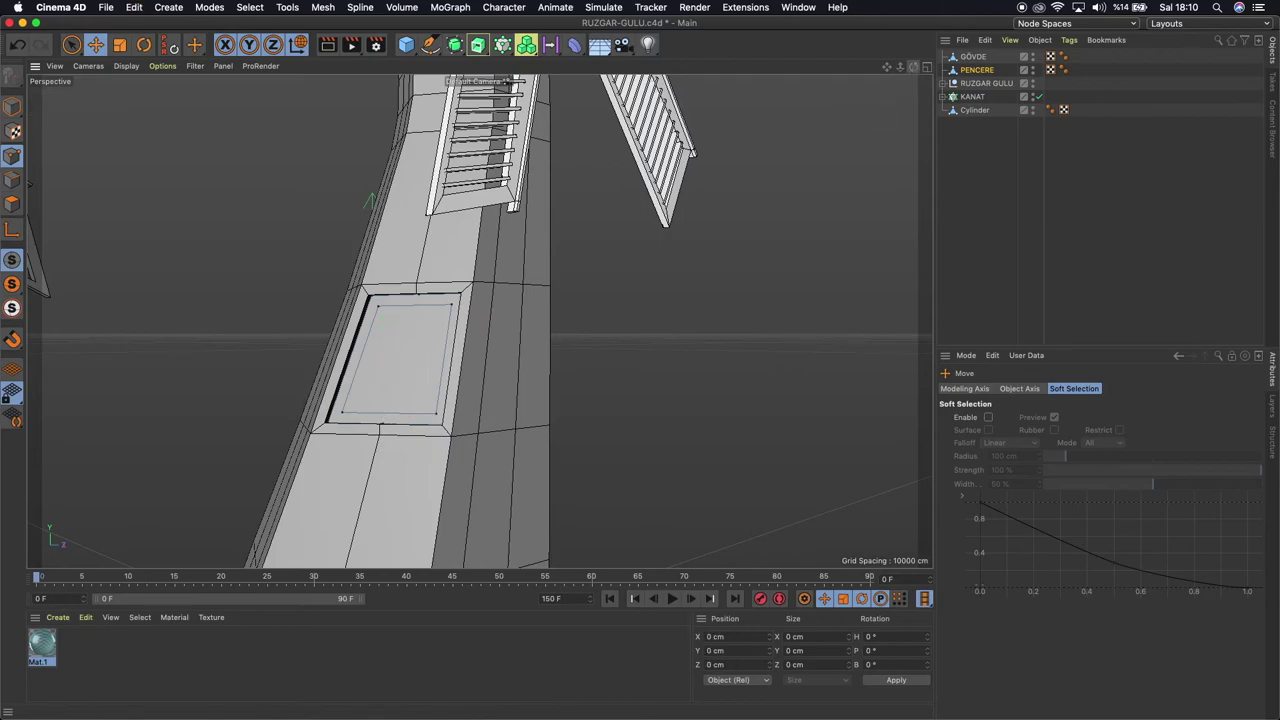
{"action": "left_click", "coordinate": [423, 298]}
{"action": "key", "text": "ctrl+z"}
{"action": "left_click", "coordinate": [385, 428]}
{"action": "key", "text": "ctrl+z"}
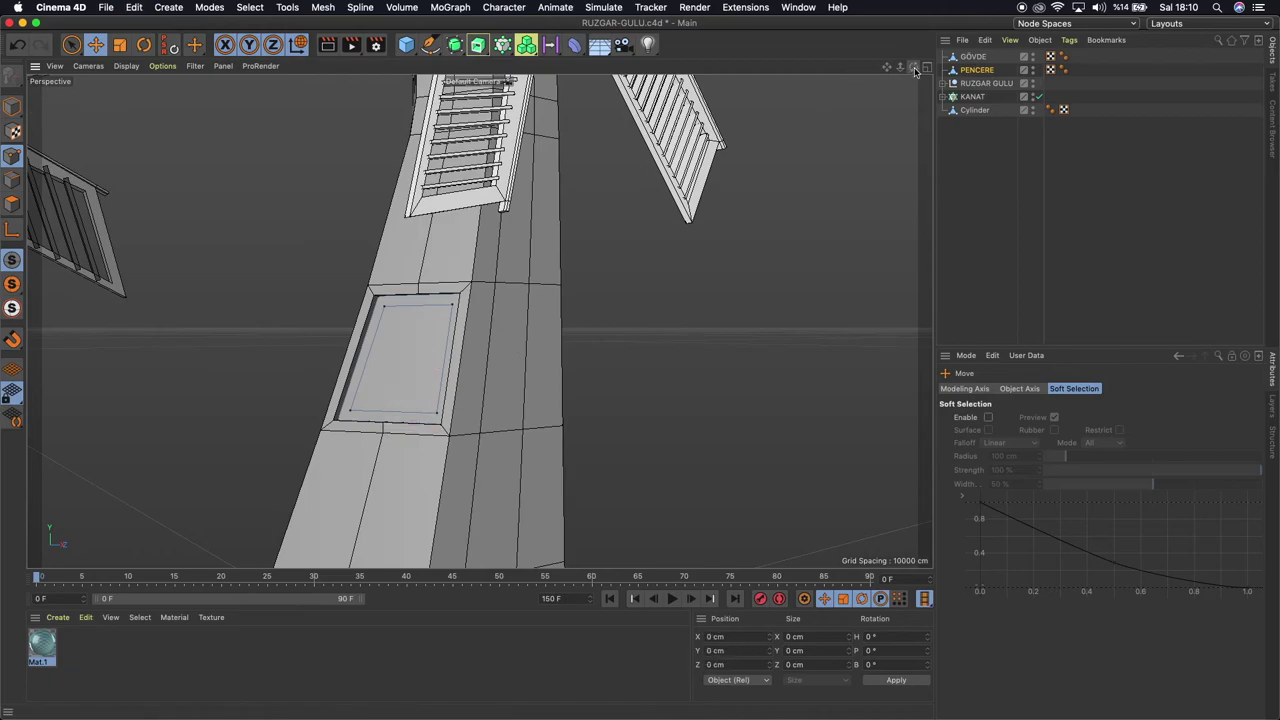
{"action": "left_click_drag", "start_coordinate": [914, 70], "coordinate": [950, 77]}
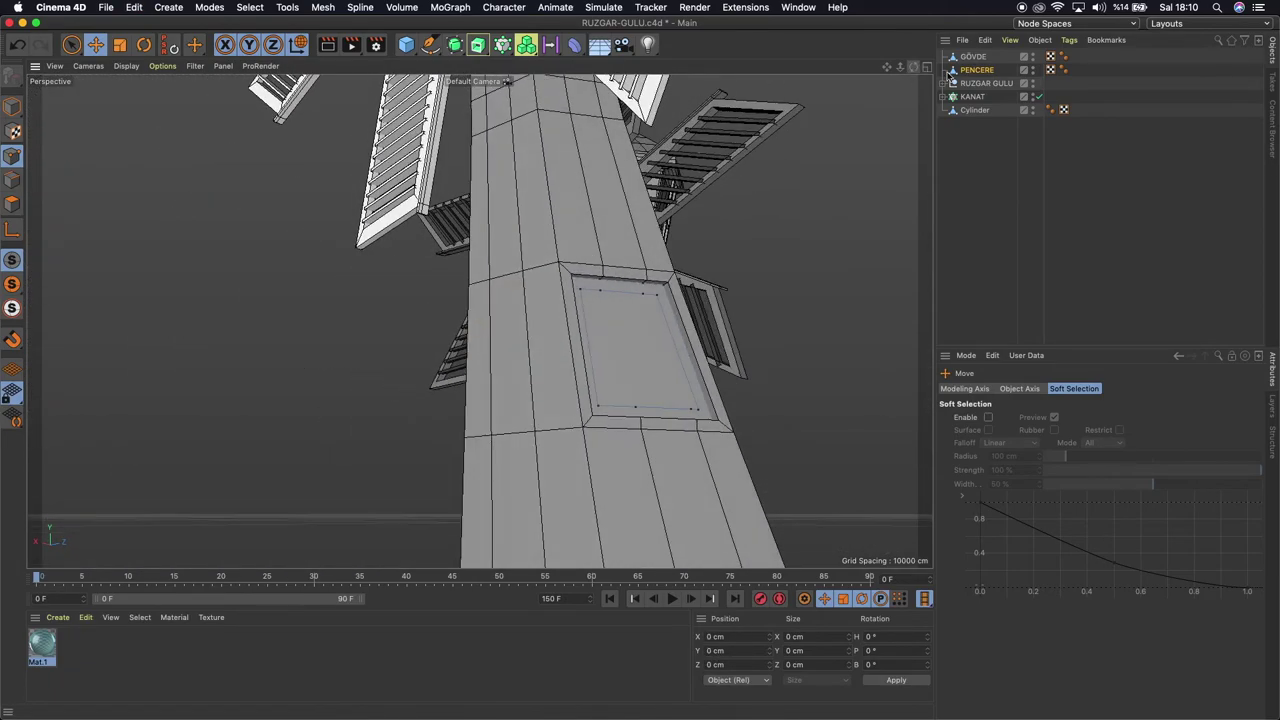
Hide GÖVDE to check the frame points, then show it and reselect PENCERE in Polygon mode
{"action": "left_click", "coordinate": [1033, 56]}
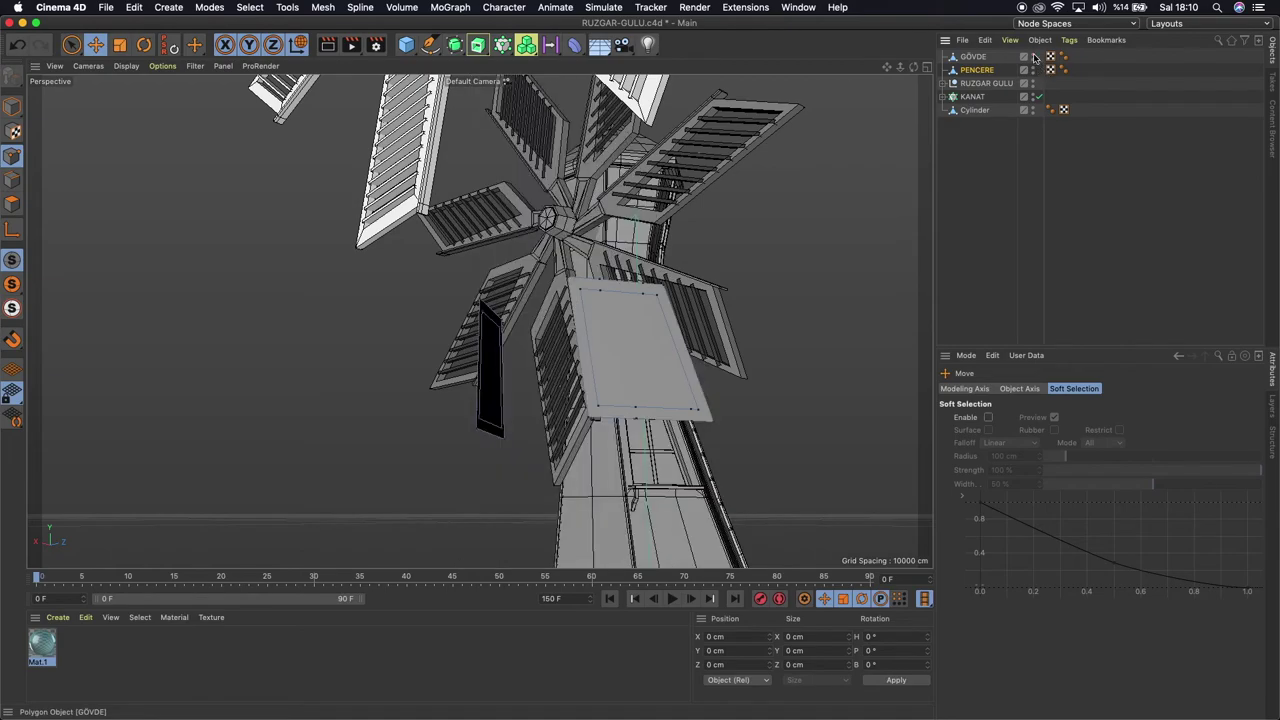
{"action": "left_click", "coordinate": [600, 285]}
{"action": "left_click", "coordinate": [600, 285]}
{"action": "left_click", "coordinate": [645, 283]}
{"action": "left_click", "coordinate": [644, 296]}
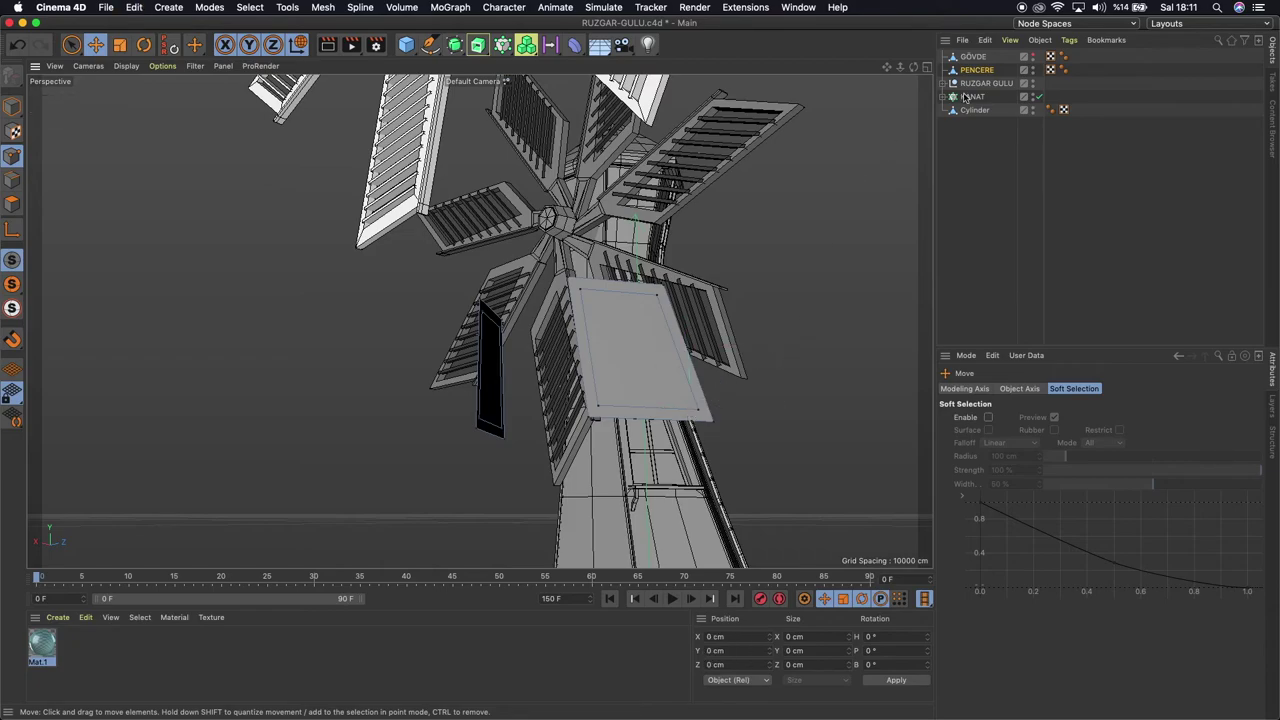
{"action": "left_click", "coordinate": [1033, 57]}
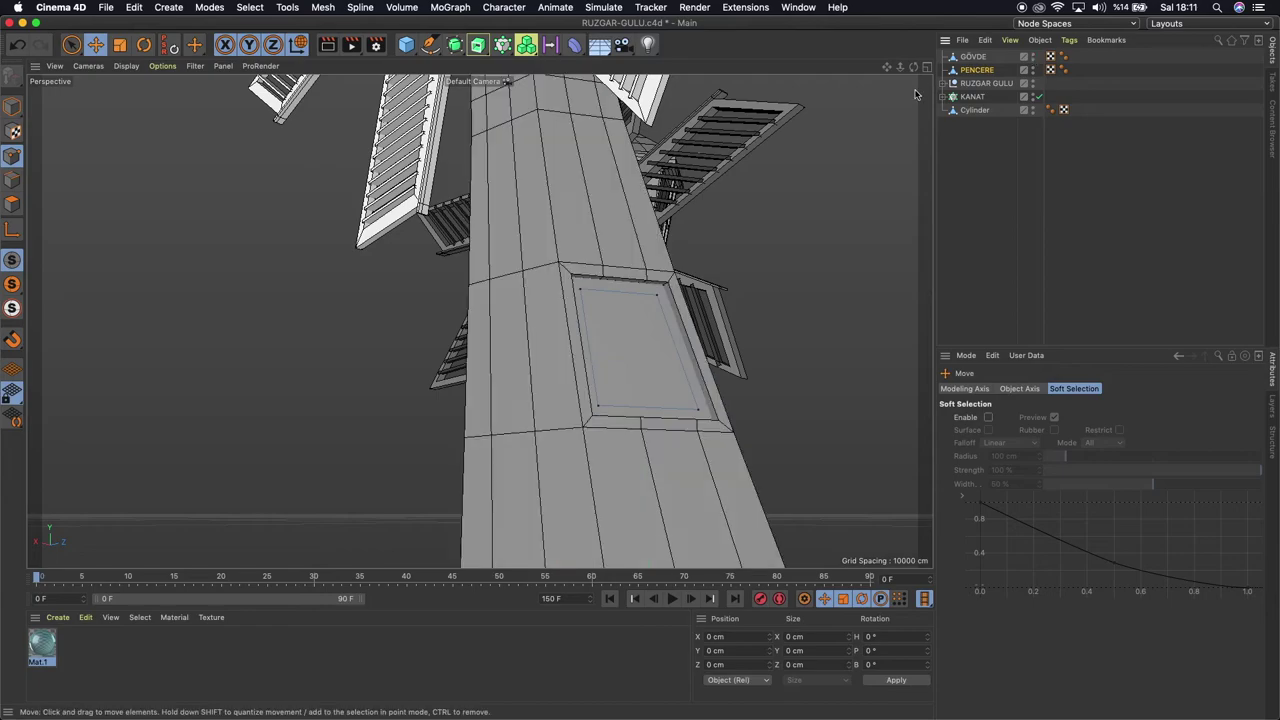
{"action": "left_click", "coordinate": [978, 71]}
{"action": "left_click", "coordinate": [12, 204]}
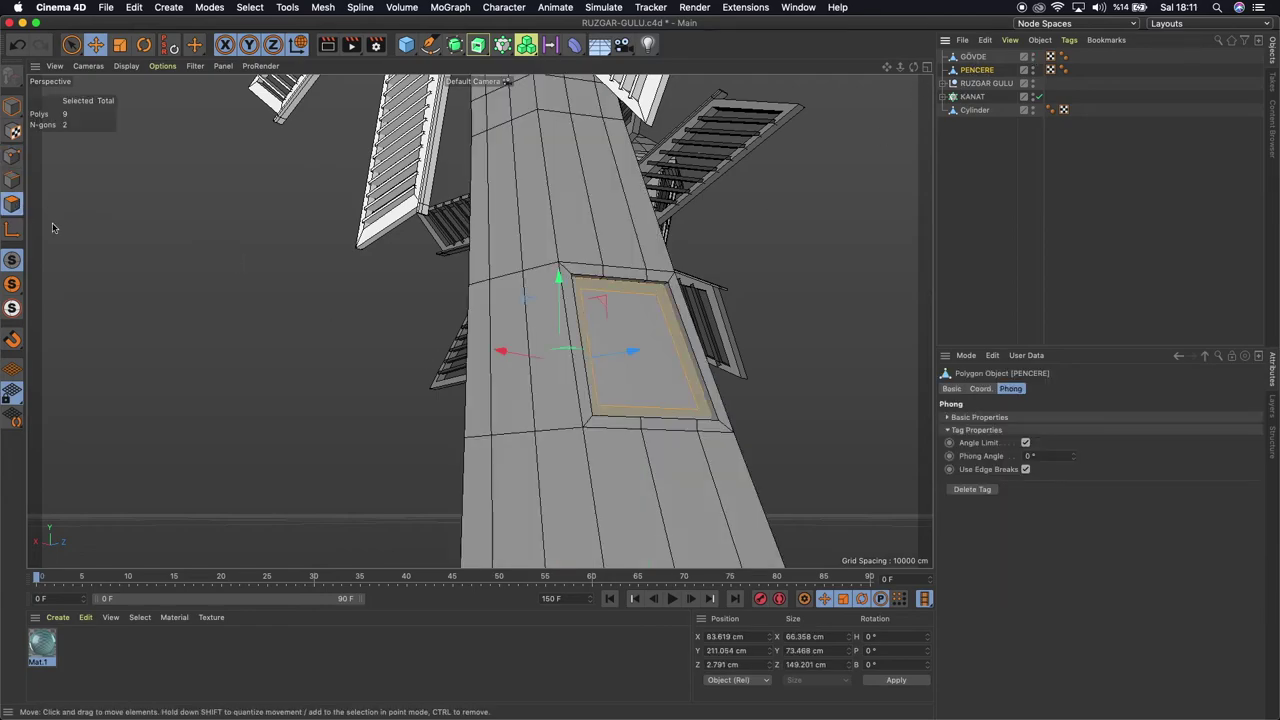
Subdivide the central window face into four panes
{"action": "left_click", "coordinate": [636, 326]}
{"action": "left_click_drag", "start_coordinate": [916, 68], "coordinate": [397, 345]}
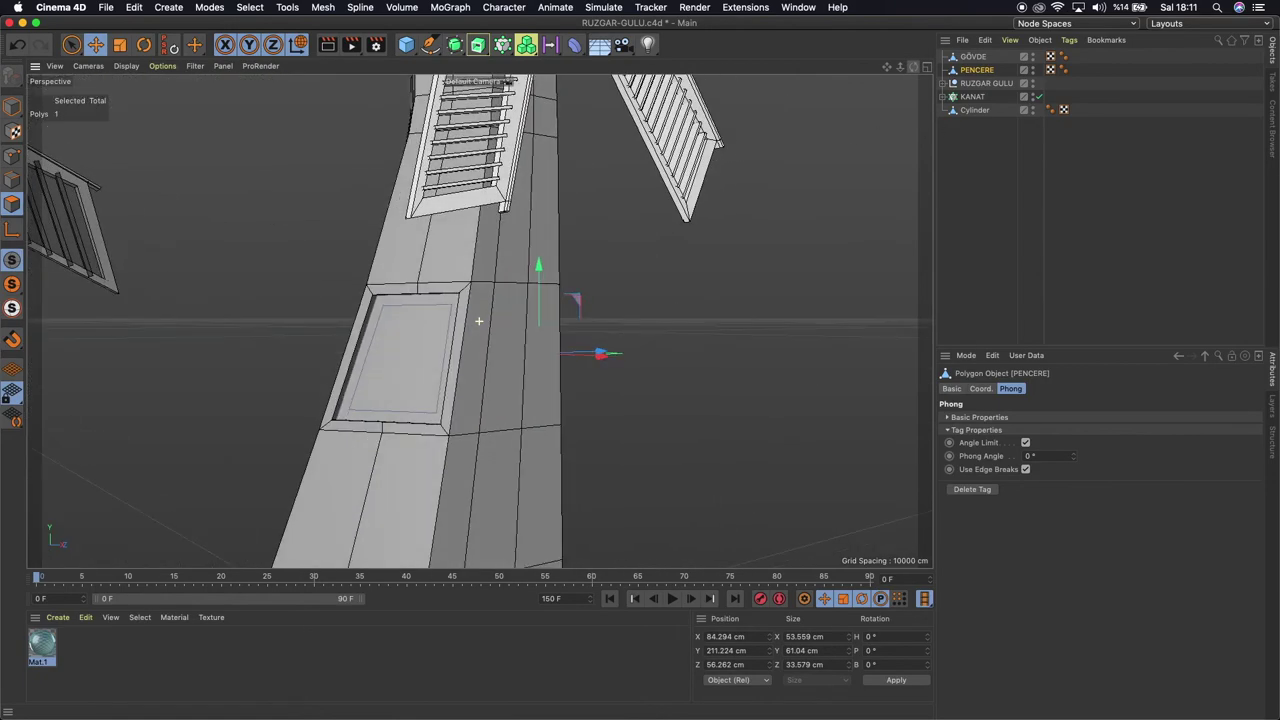
{"action": "left_click", "coordinate": [397, 345], "text": "shift"}
{"action": "right_click", "coordinate": [703, 322]}
{"action": "left_click", "coordinate": [740, 600]}
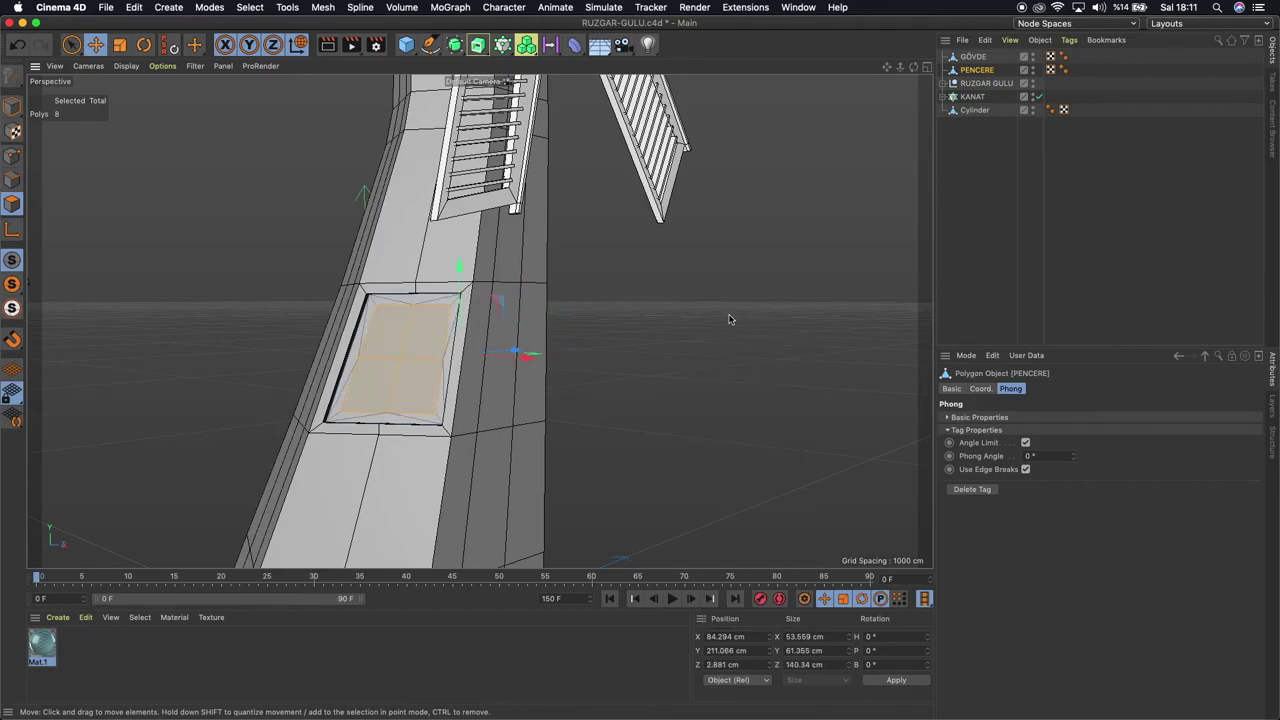
{"action": "mouse_move", "coordinate": [918, 70]}
{"action": "left_mouse_down"}
{"action": "mouse_move", "coordinate": [478, 321]}
{"action": "mouse_move", "coordinate": [490, 326]}
{"action": "left_mouse_up"}
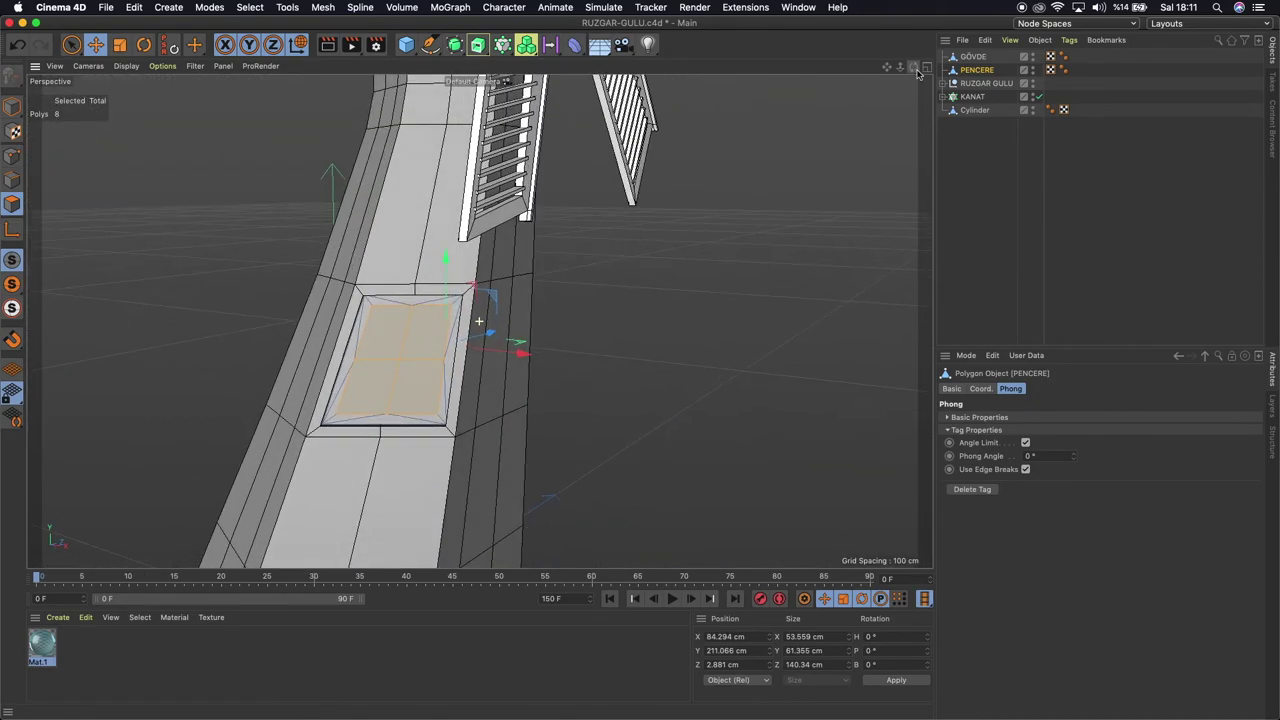
{"action": "right_click", "coordinate": [643, 251]}
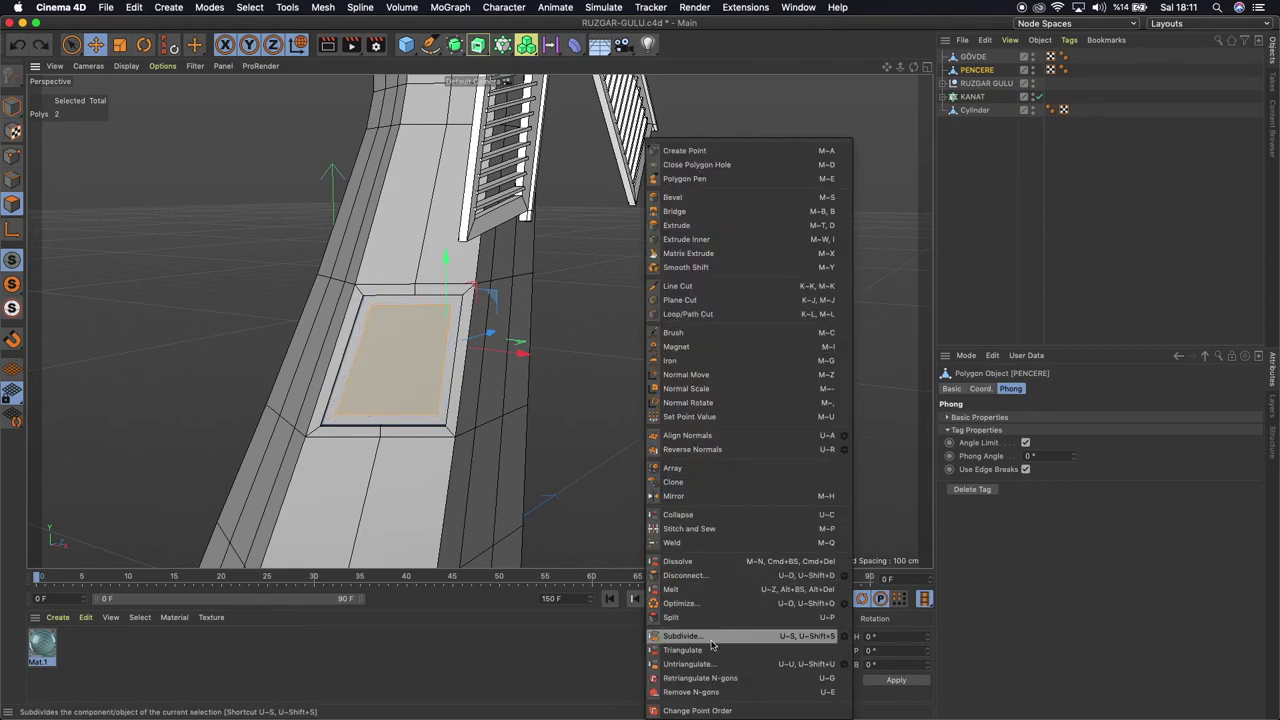
{"action": "left_click", "coordinate": [709, 640]}
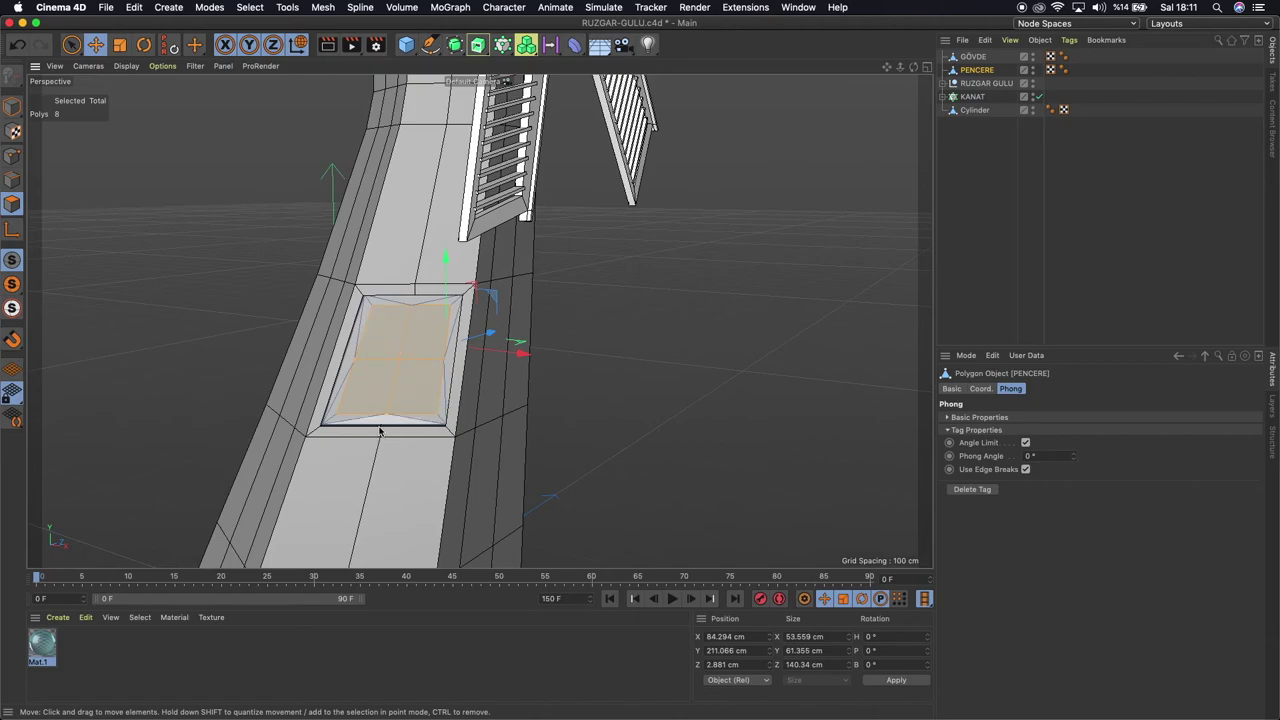
Inset each of the four panes by 2 cm with Extrude Inner, Preserve Groups off
{"action": "right_click", "coordinate": [642, 271]}
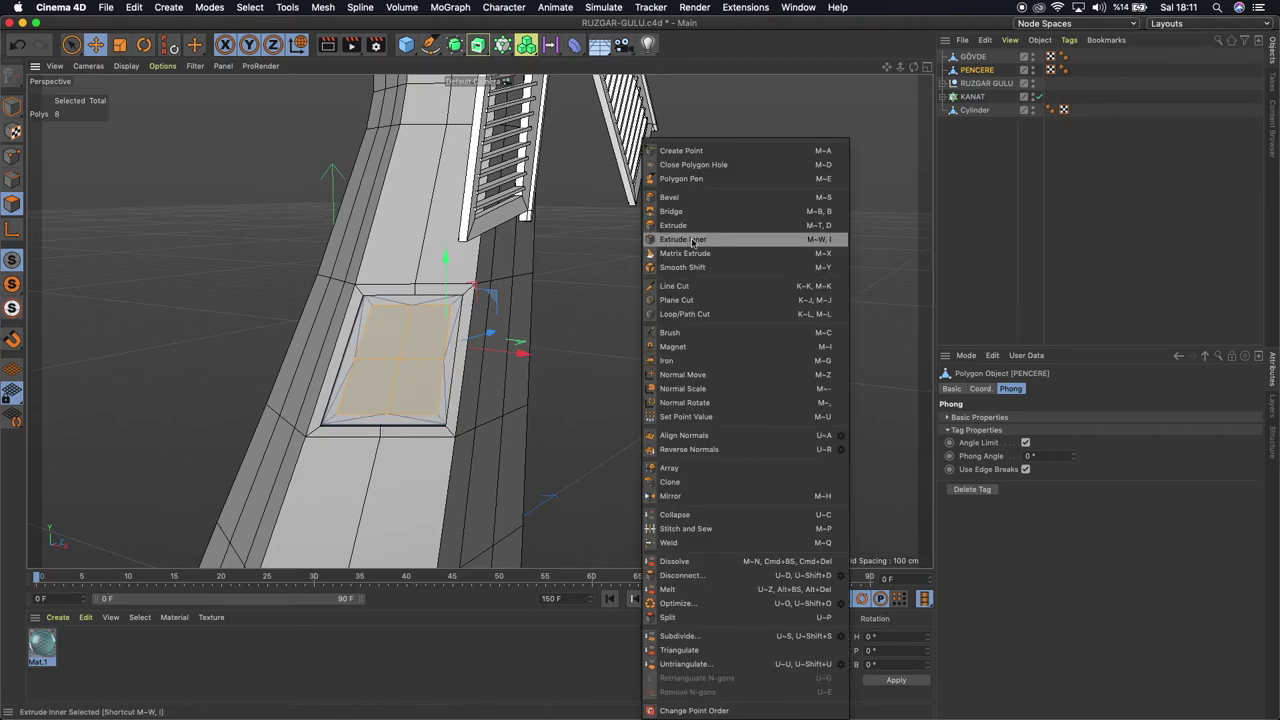
{"action": "left_click", "coordinate": [692, 241]}
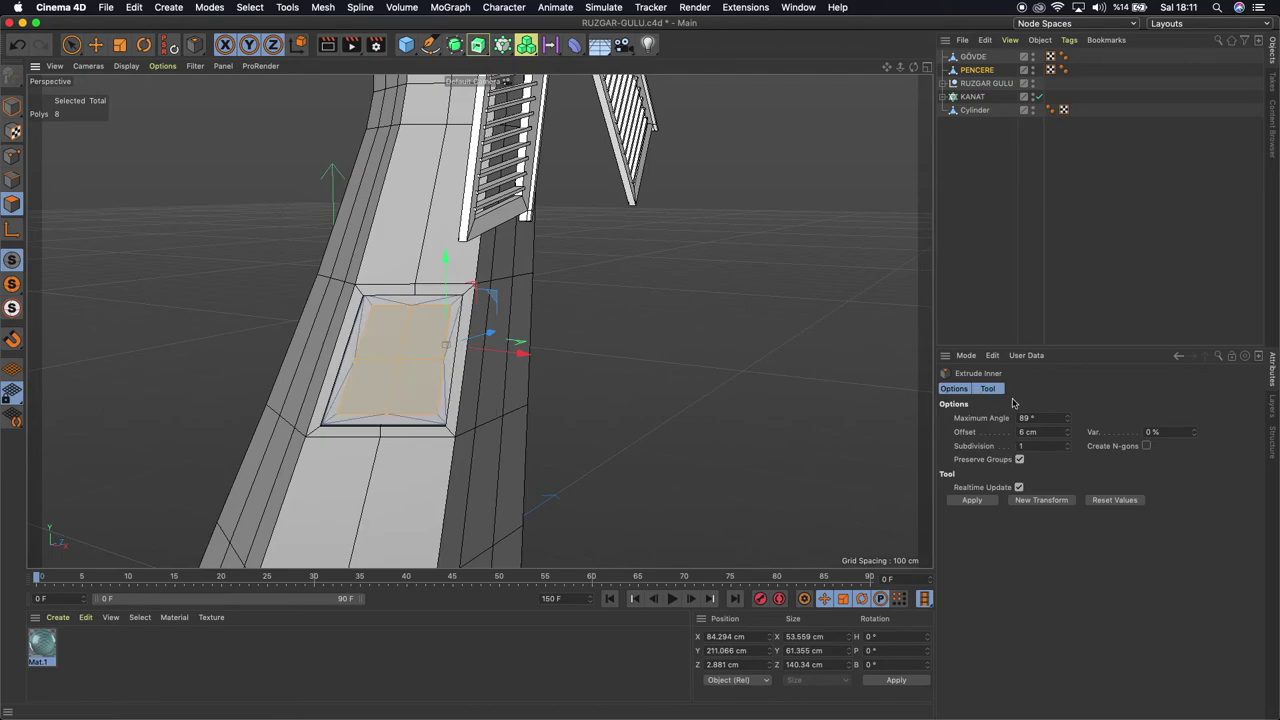
{"action": "left_click", "coordinate": [1052, 432]}
{"action": "key", "text": "shift+Tab"}
{"action": "key", "text": "Return"}
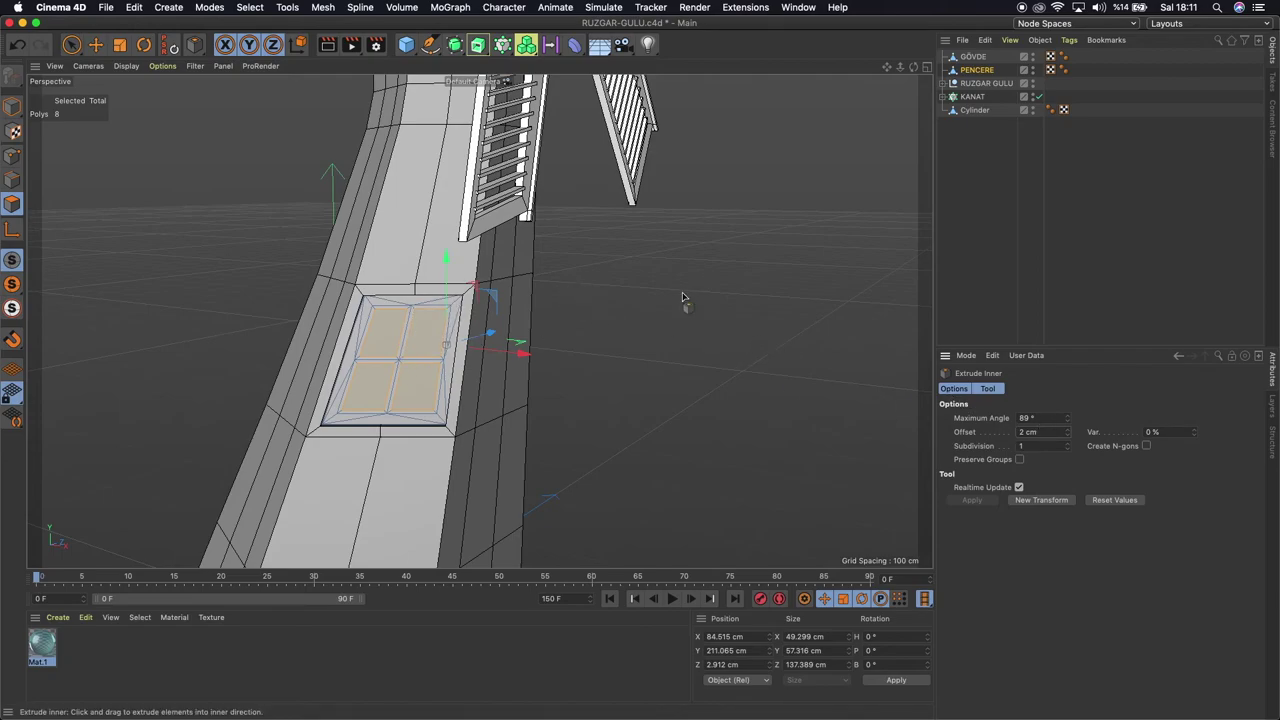
Extrude the four panes by -1 cm to recess them
{"action": "right_click", "coordinate": [683, 297]}
{"action": "left_click", "coordinate": [709, 228]}
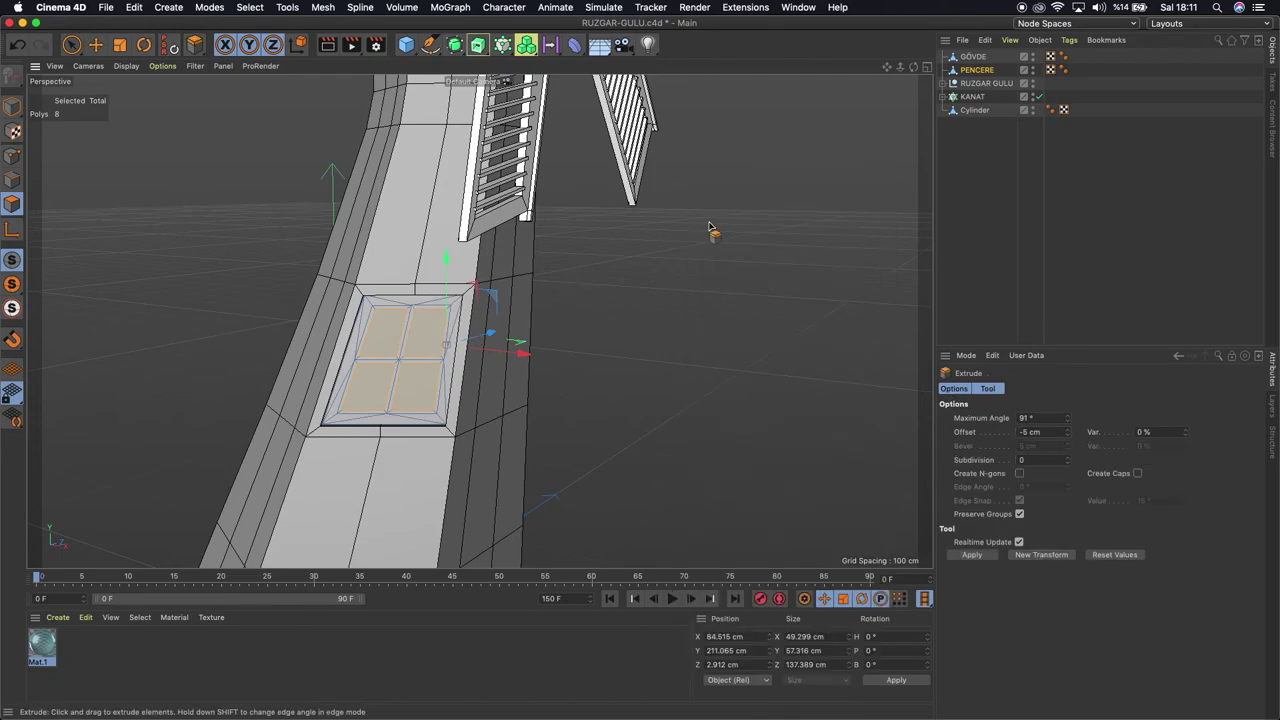
{"action": "left_click", "coordinate": [1041, 437]}
{"action": "type", "text": "1"}
{"action": "key", "text": "Return"}
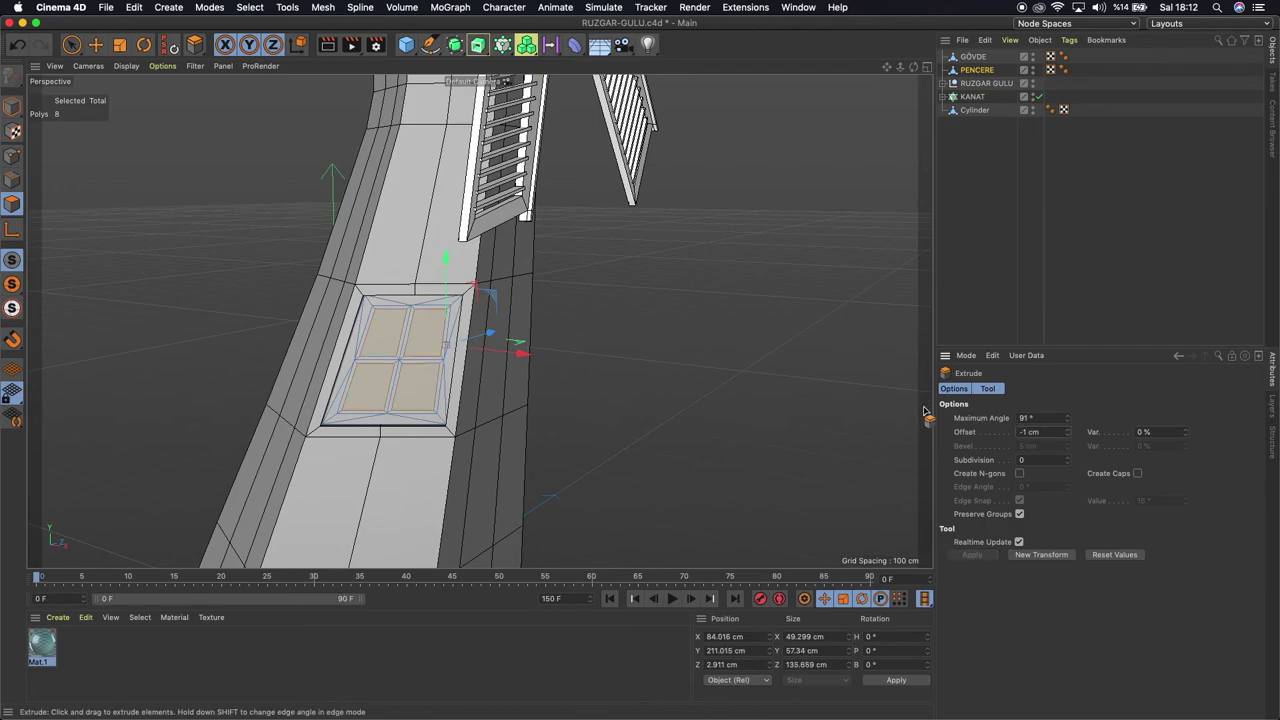
{"action": "left_click_drag", "start_coordinate": [913, 66], "coordinate": [930, 72]}
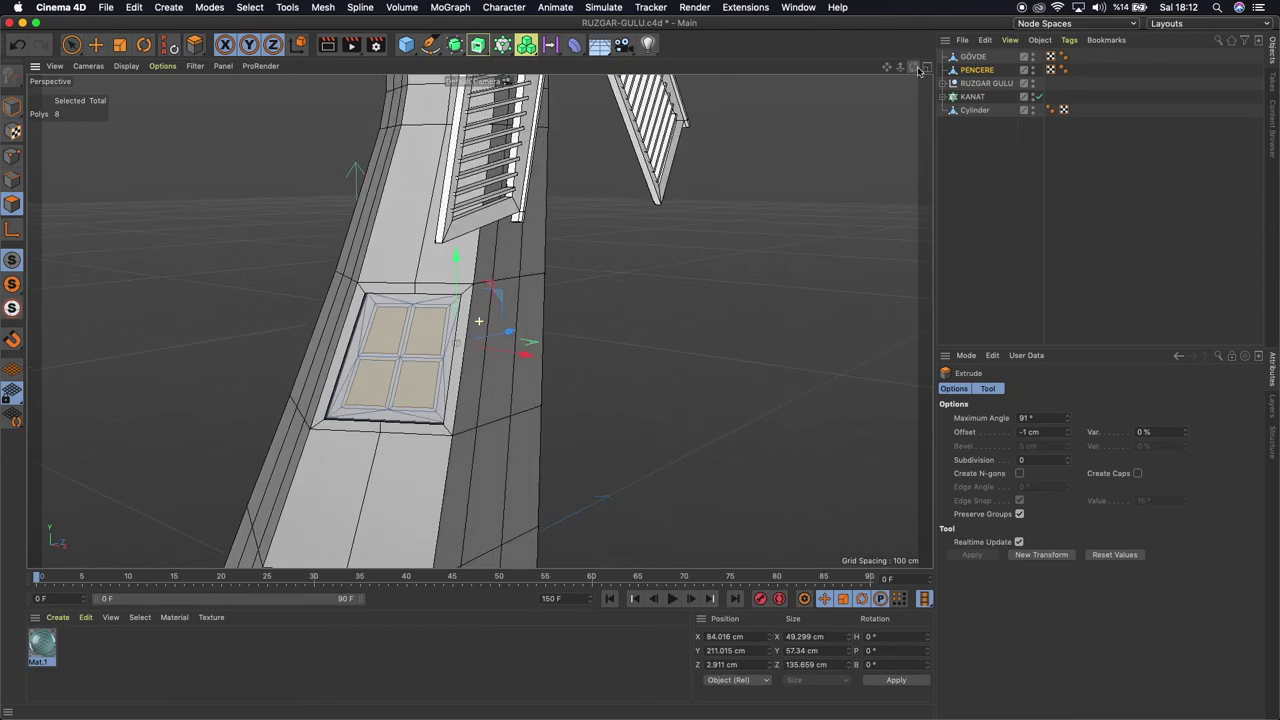
Add Ambient Occlusion in Render Settings and render a viewport shading preview
{"action": "left_click", "coordinate": [377, 45]}
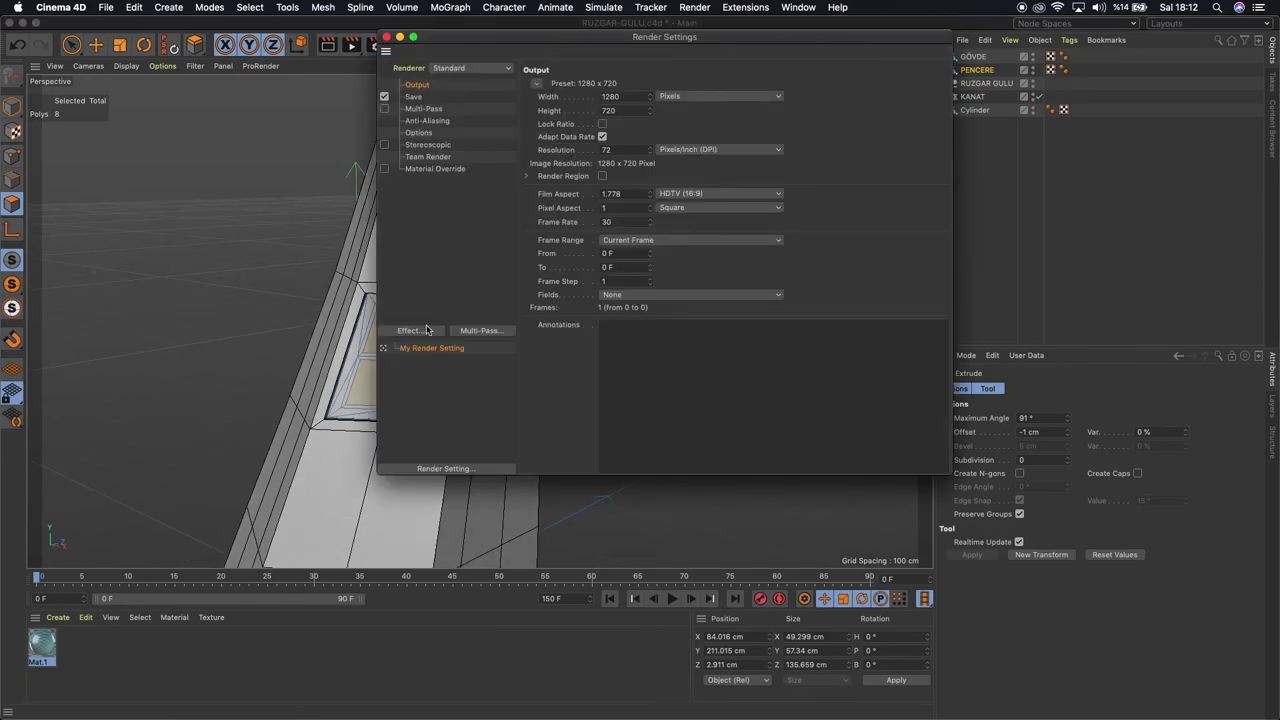
{"action": "left_click", "coordinate": [430, 330]}
{"action": "left_click", "coordinate": [490, 373]}
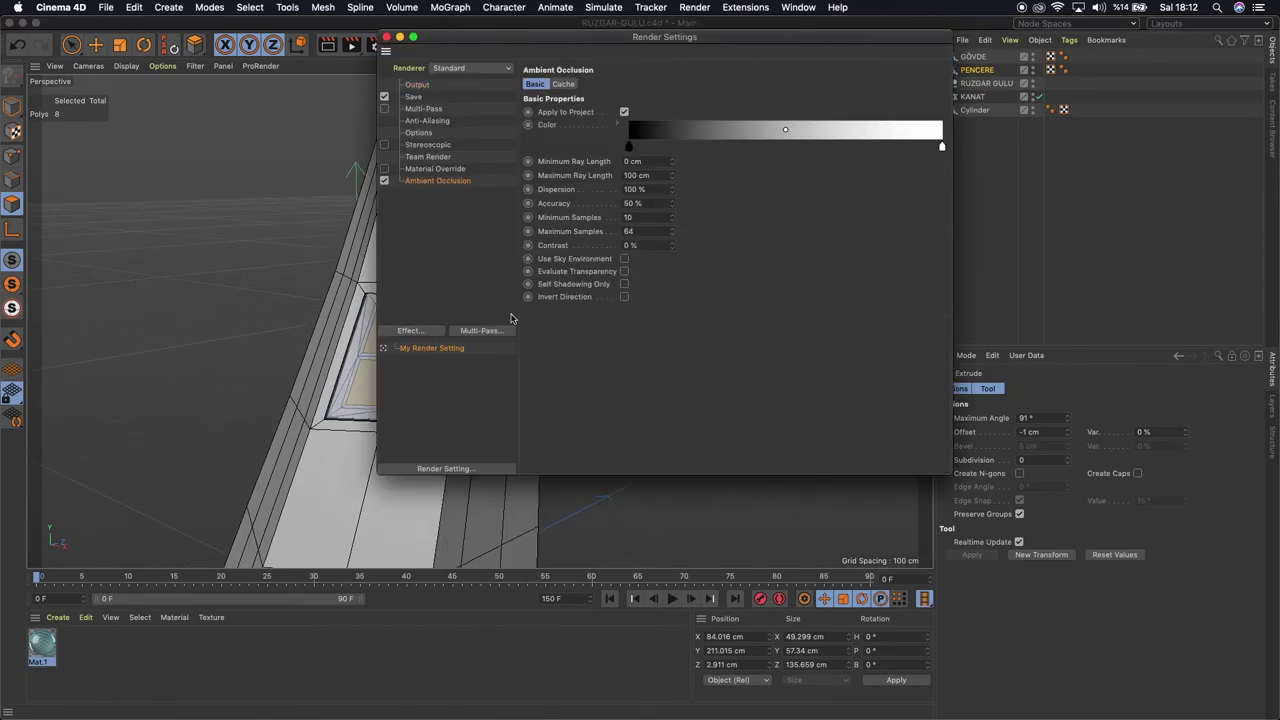
{"action": "left_click", "coordinate": [387, 37]}
{"action": "left_click", "coordinate": [333, 52]}
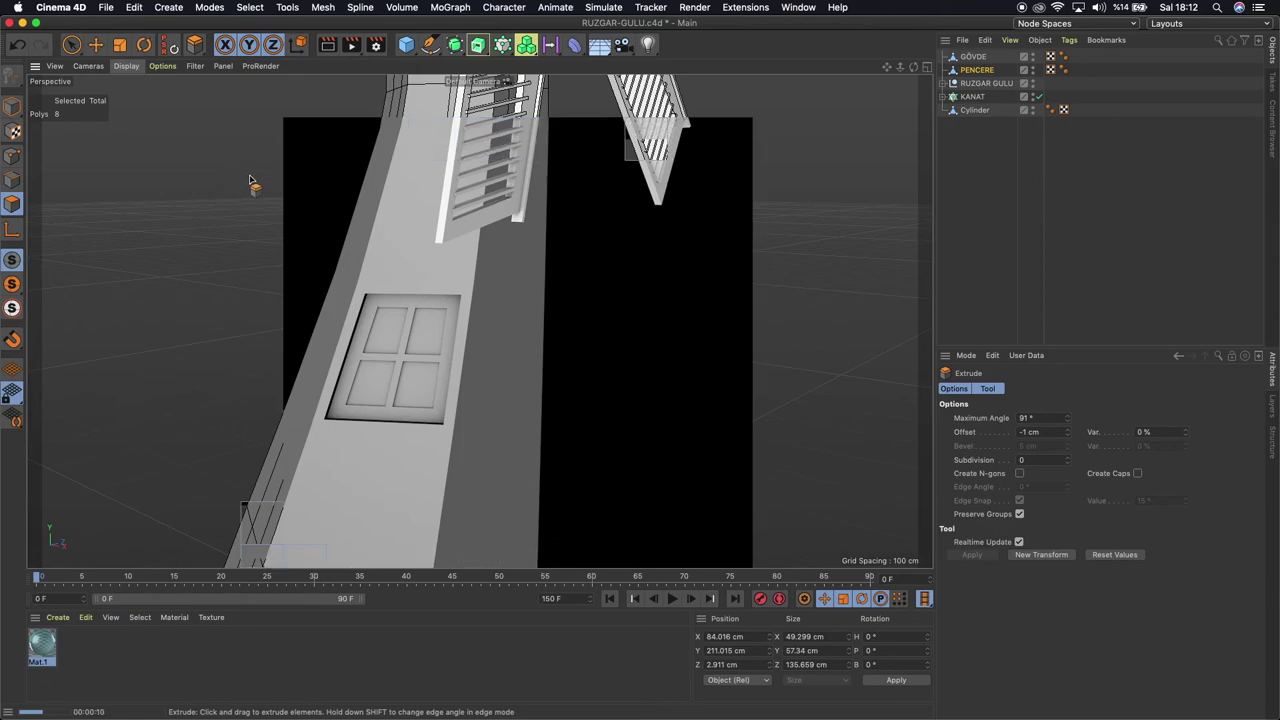
{"action": "key", "text": "e"}
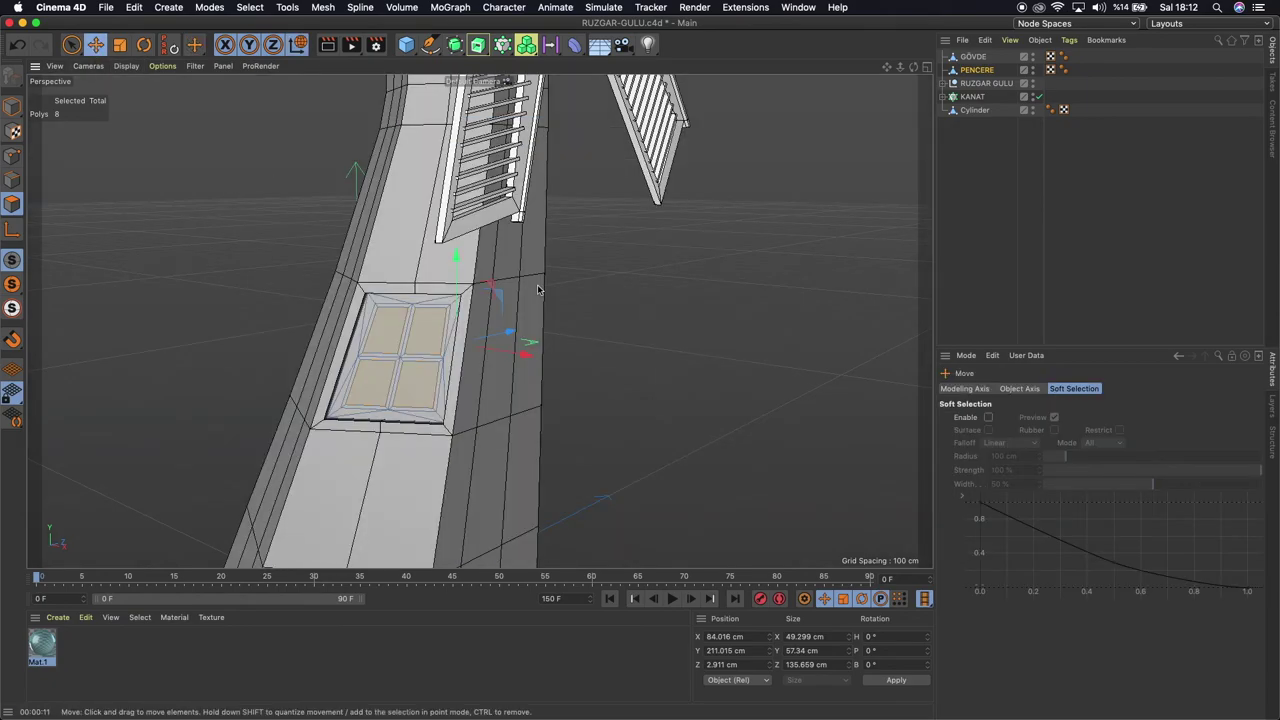
Split the pane polygons into a new object and rename it CAM
{"action": "left_click_drag", "start_coordinate": [921, 71], "coordinate": [479, 321]}
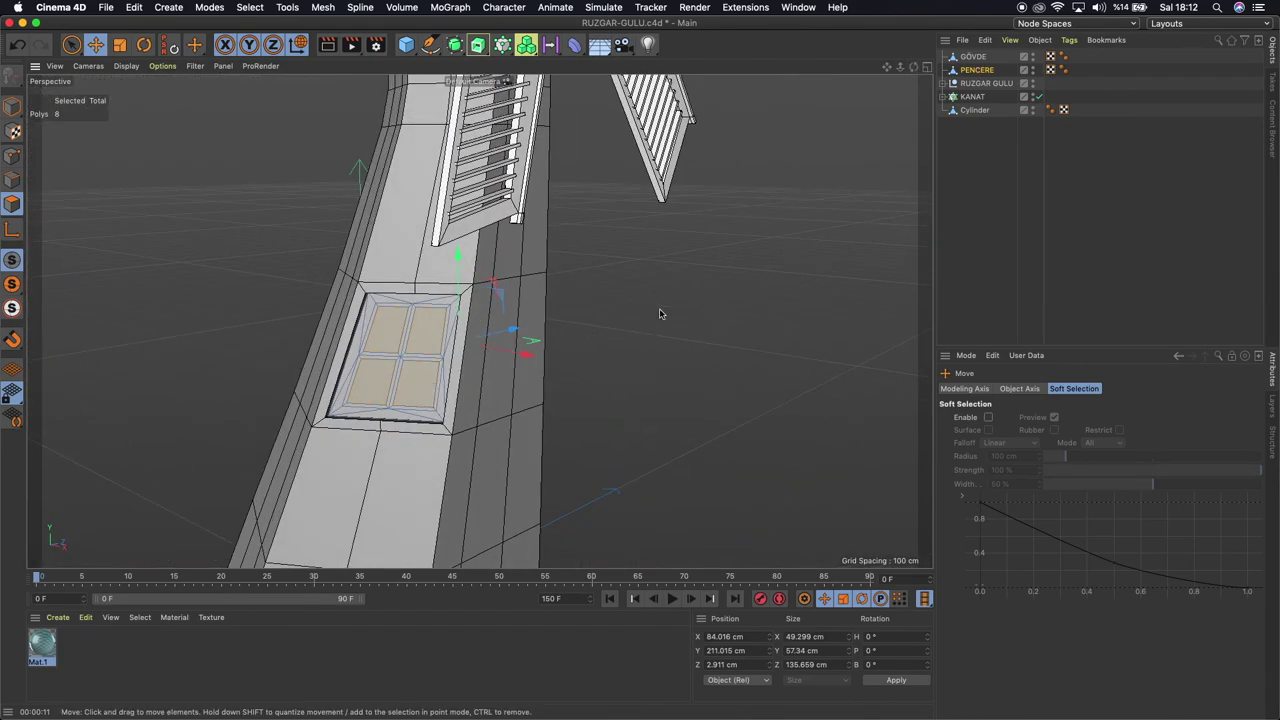
{"action": "right_click", "coordinate": [688, 244]}
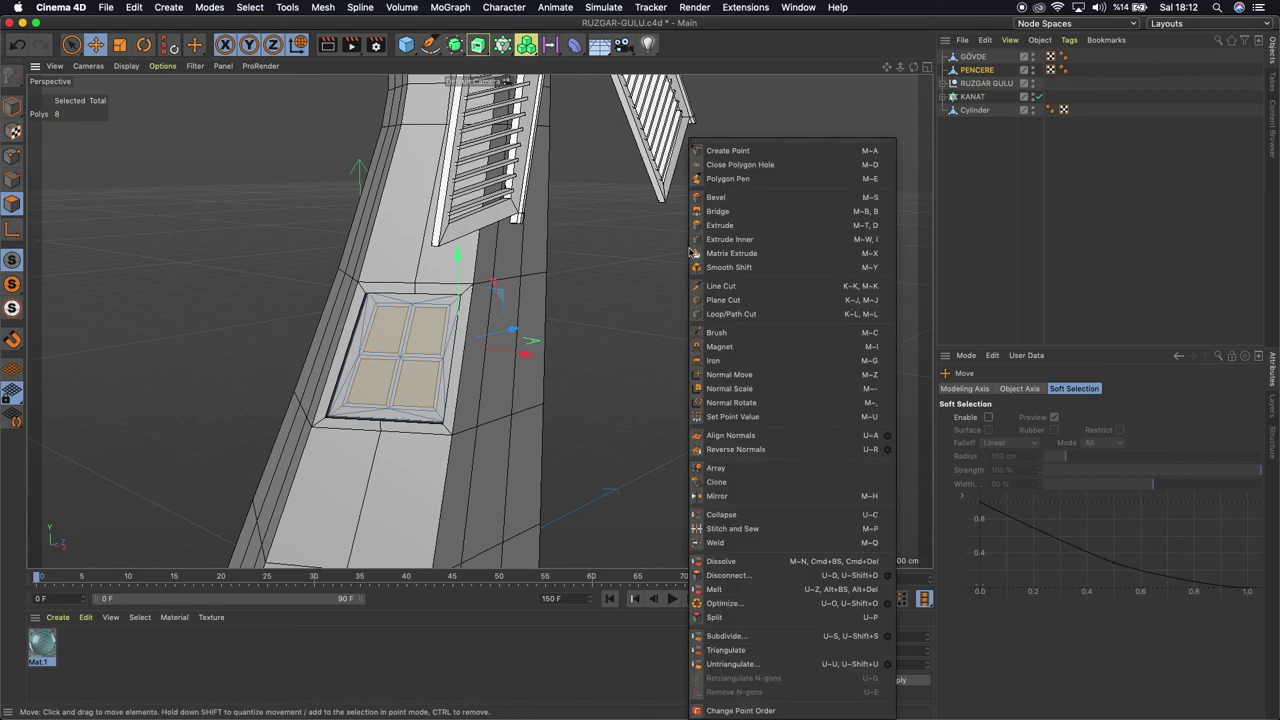
{"action": "left_click", "coordinate": [740, 613]}
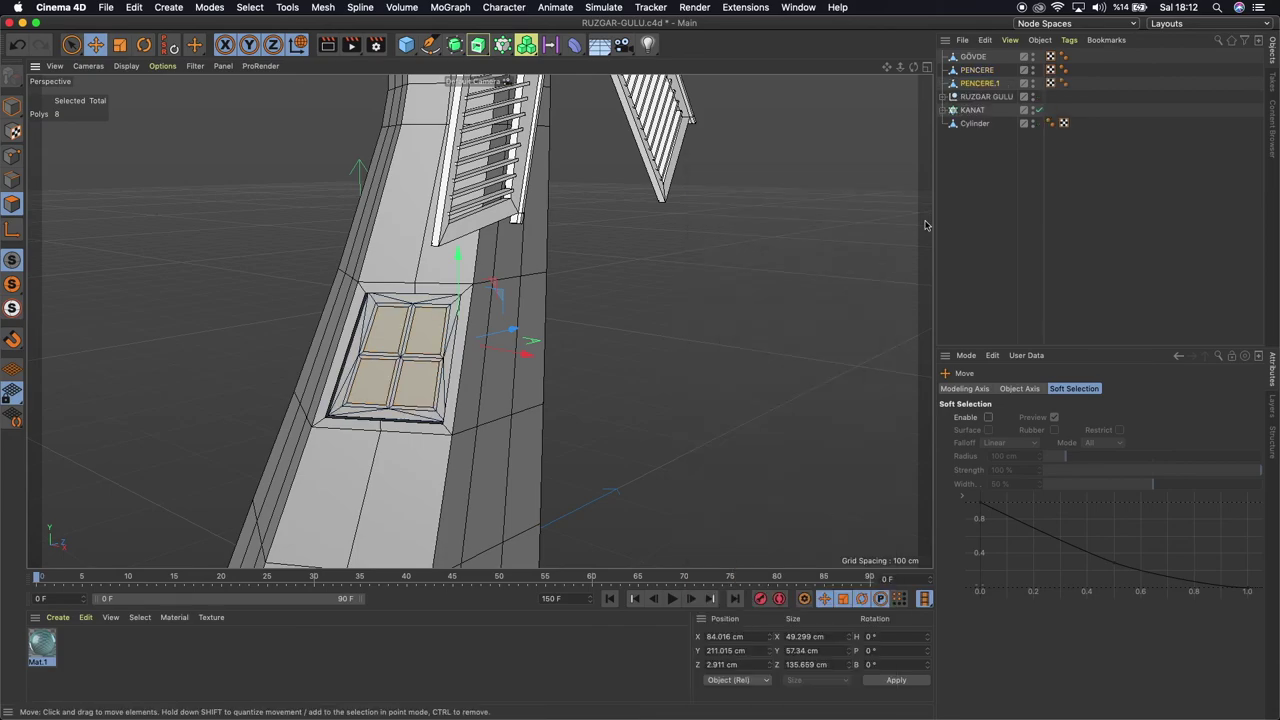
{"action": "double_click", "coordinate": [988, 83]}
{"action": "key", "text": "BackSpace"}
{"action": "type", "text": "CAM"}
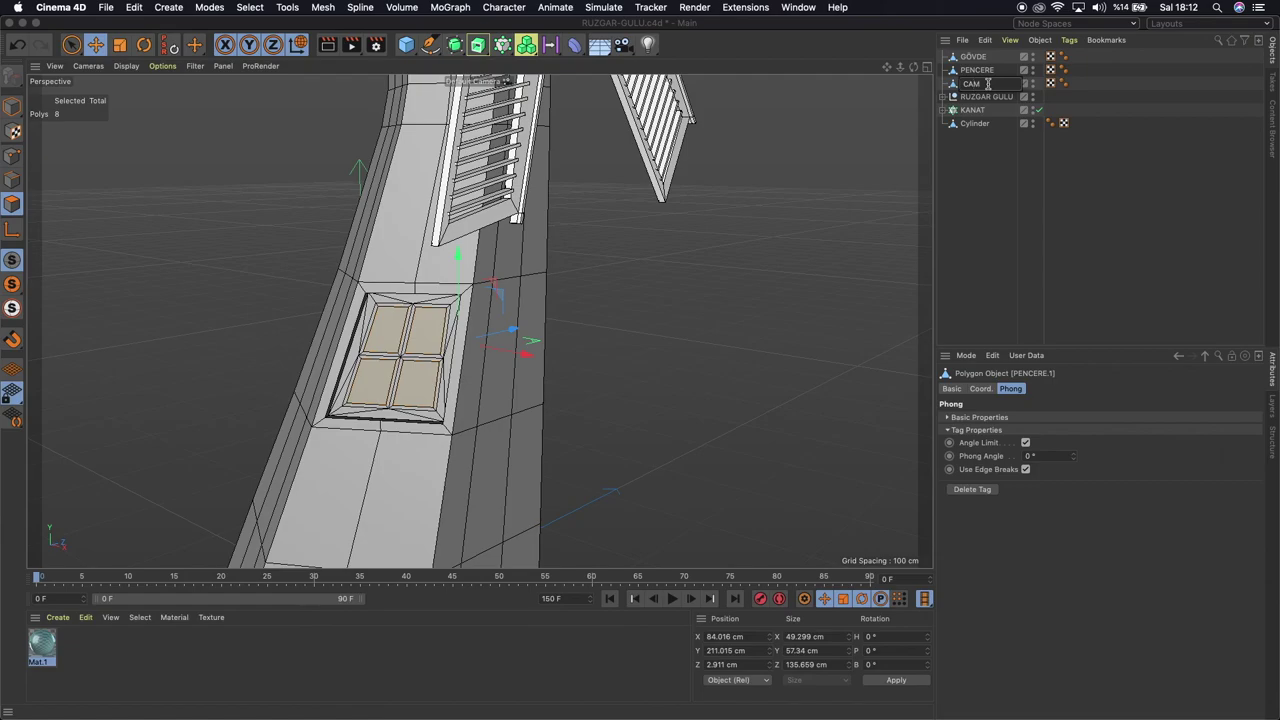
{"action": "key", "text": "Return"}
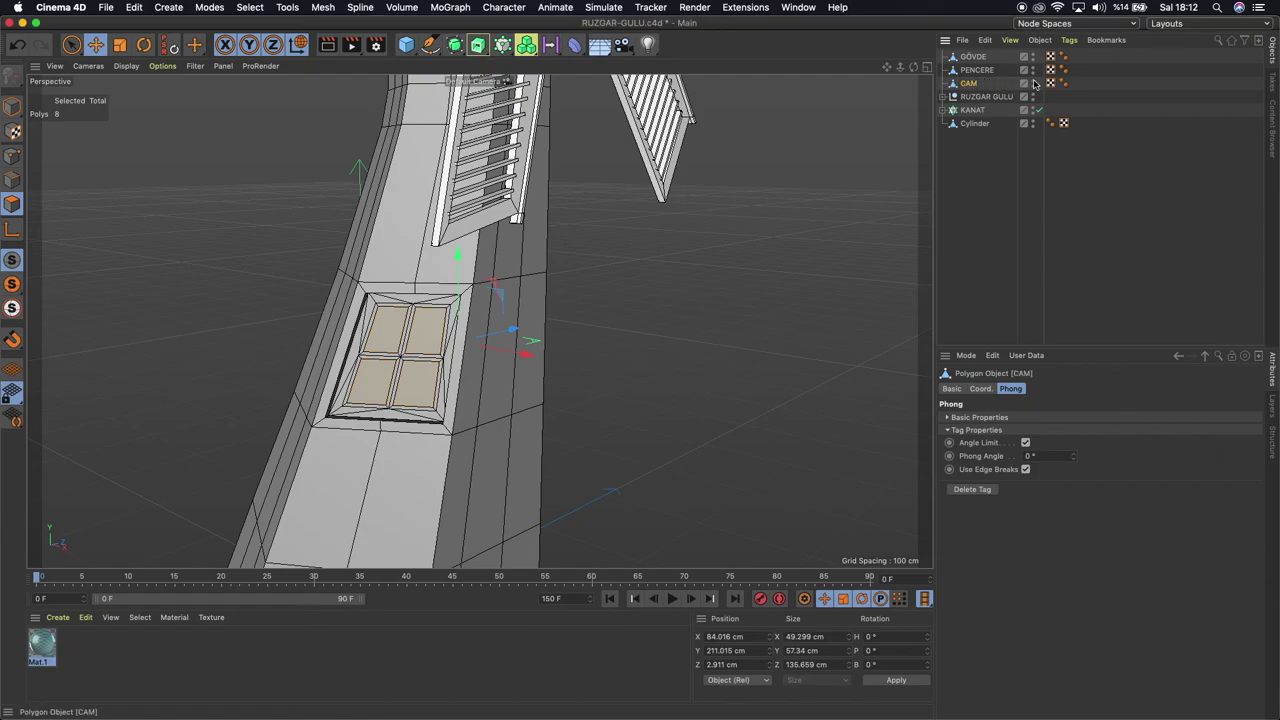
Delete the pane polygons from PENCERE and hide CAM to inspect the open frame
{"action": "left_click", "coordinate": [410, 385]}
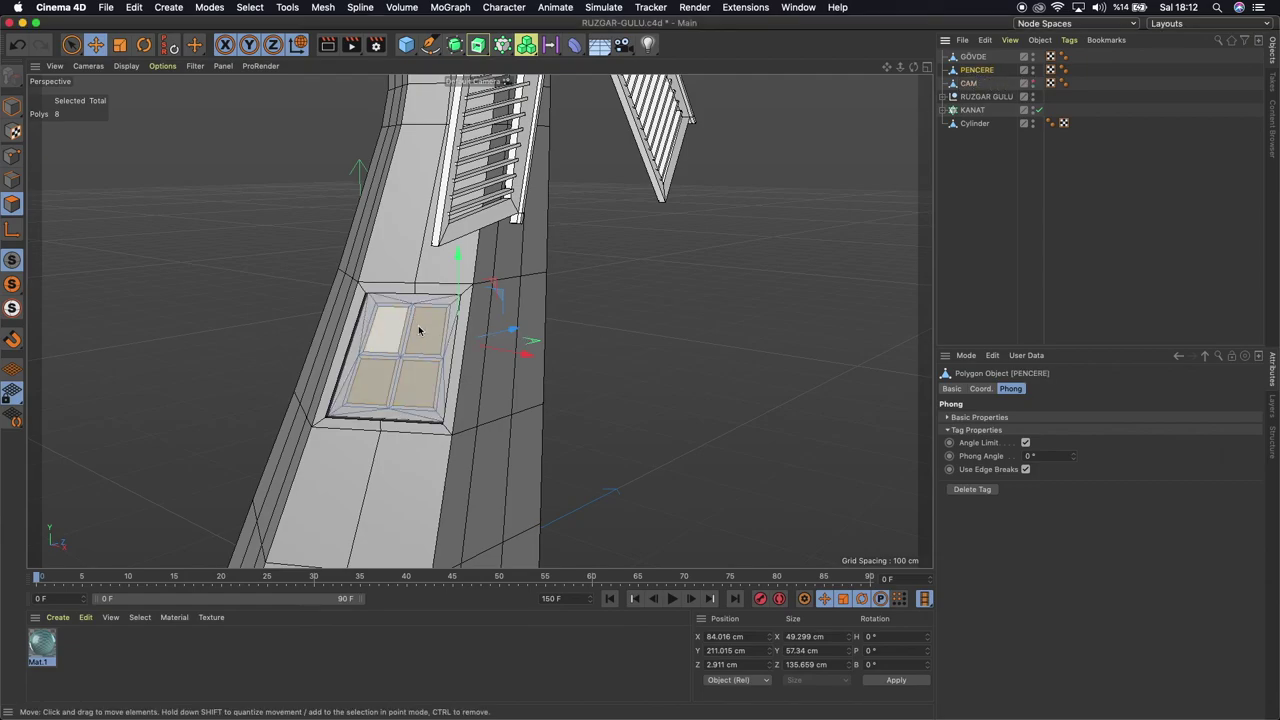
{"action": "key", "text": "Delete"}
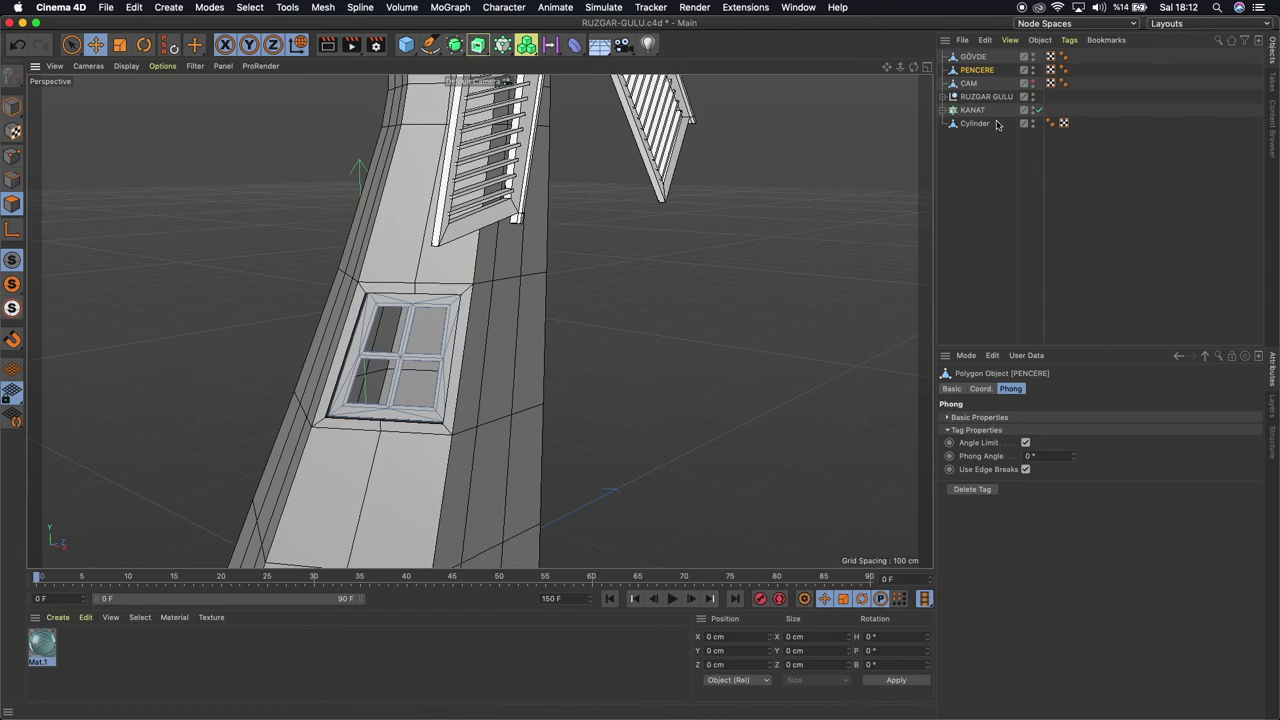
{"action": "mouse_move", "coordinate": [913, 66]}
{"action": "left_mouse_down"}
{"action": "mouse_move", "coordinate": [478, 320]}
{"action": "mouse_move", "coordinate": [520, 310]}
{"action": "left_mouse_up"}
{"action": "left_click", "coordinate": [1034, 83]}
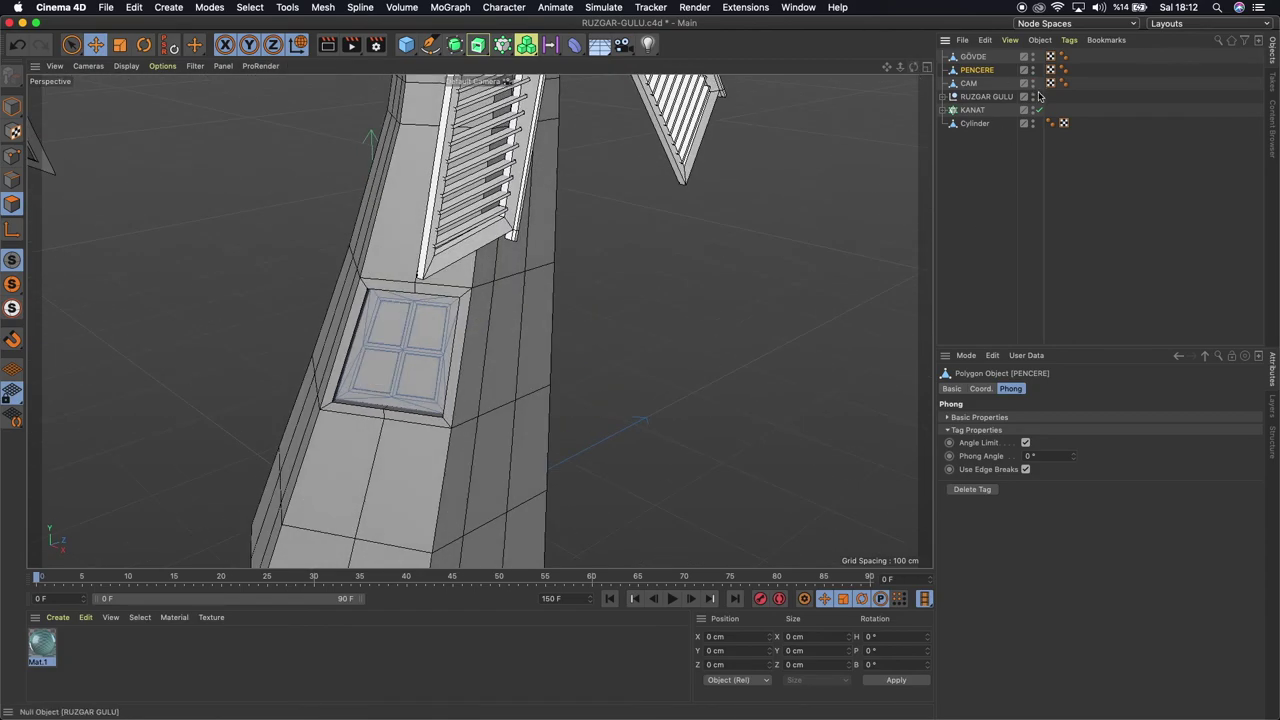
{"action": "left_click_drag", "start_coordinate": [913, 66], "coordinate": [930, 72]}
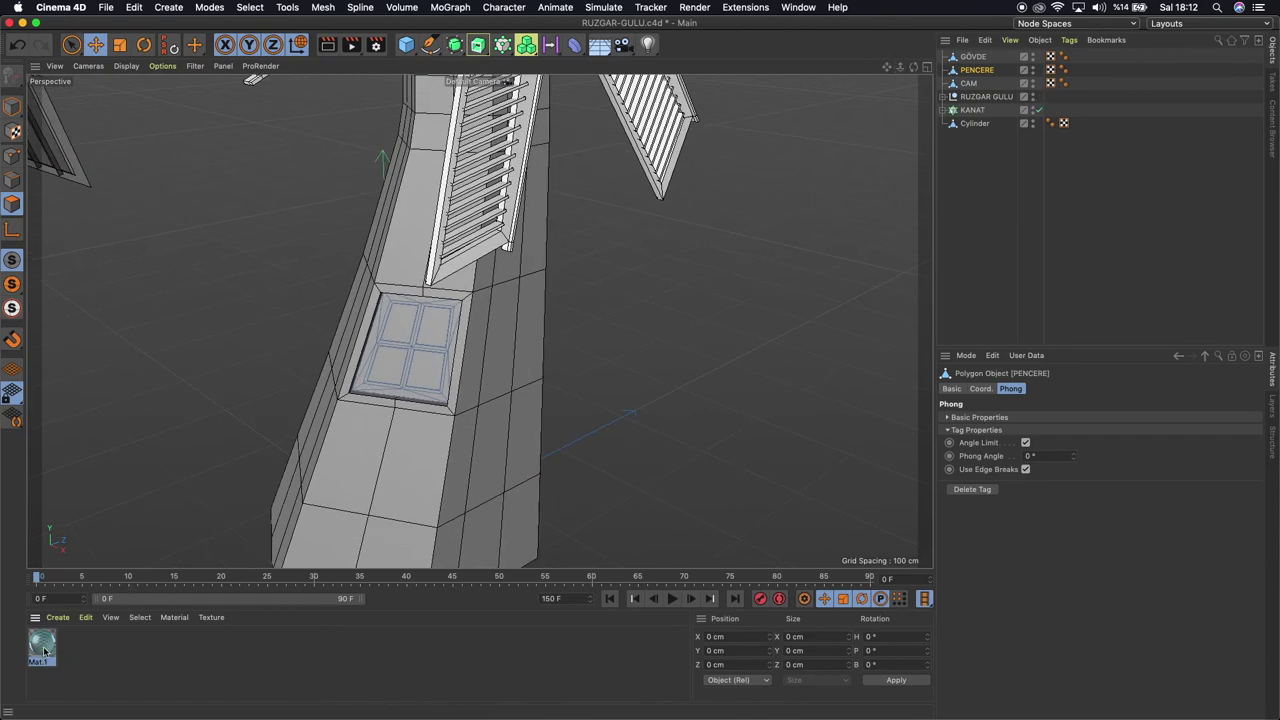
Remove the Mat.1 tag from CAM and delete the Mat.1 material
{"action": "left_click_drag", "start_coordinate": [1060, 93], "coordinate": [960, 90]}
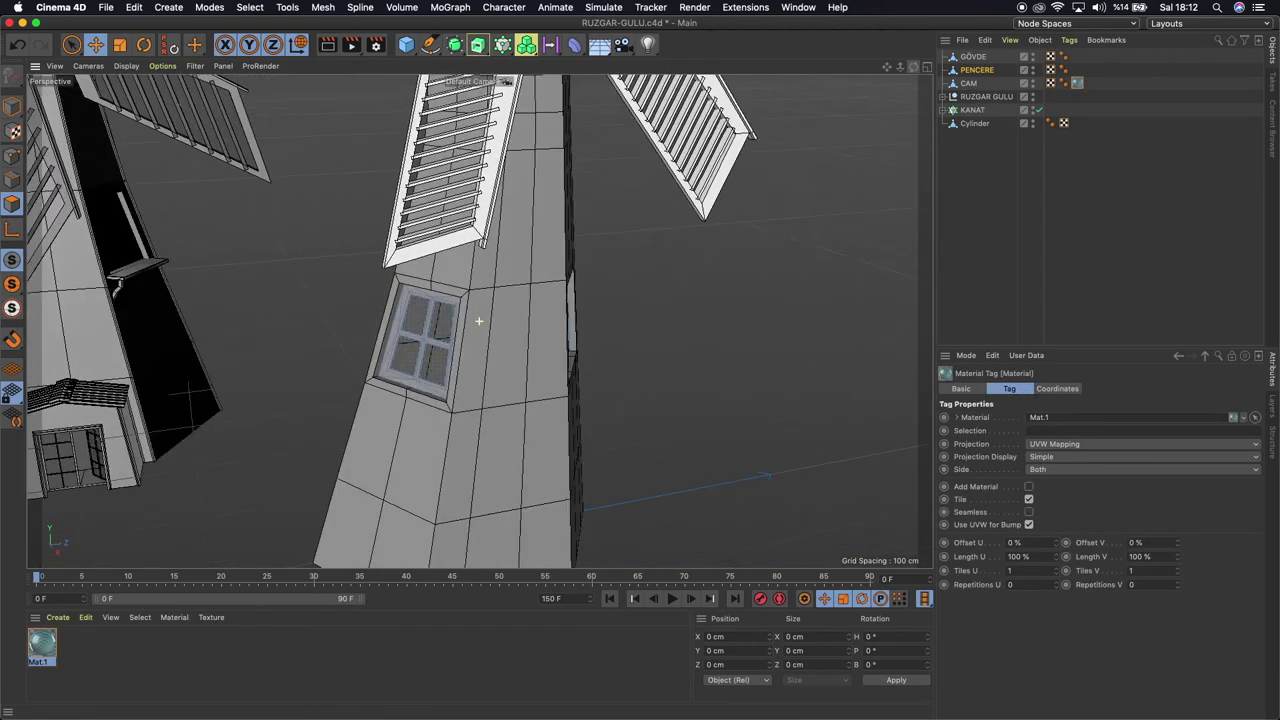
{"action": "left_click_drag", "start_coordinate": [479, 321], "coordinate": [952, 84]}
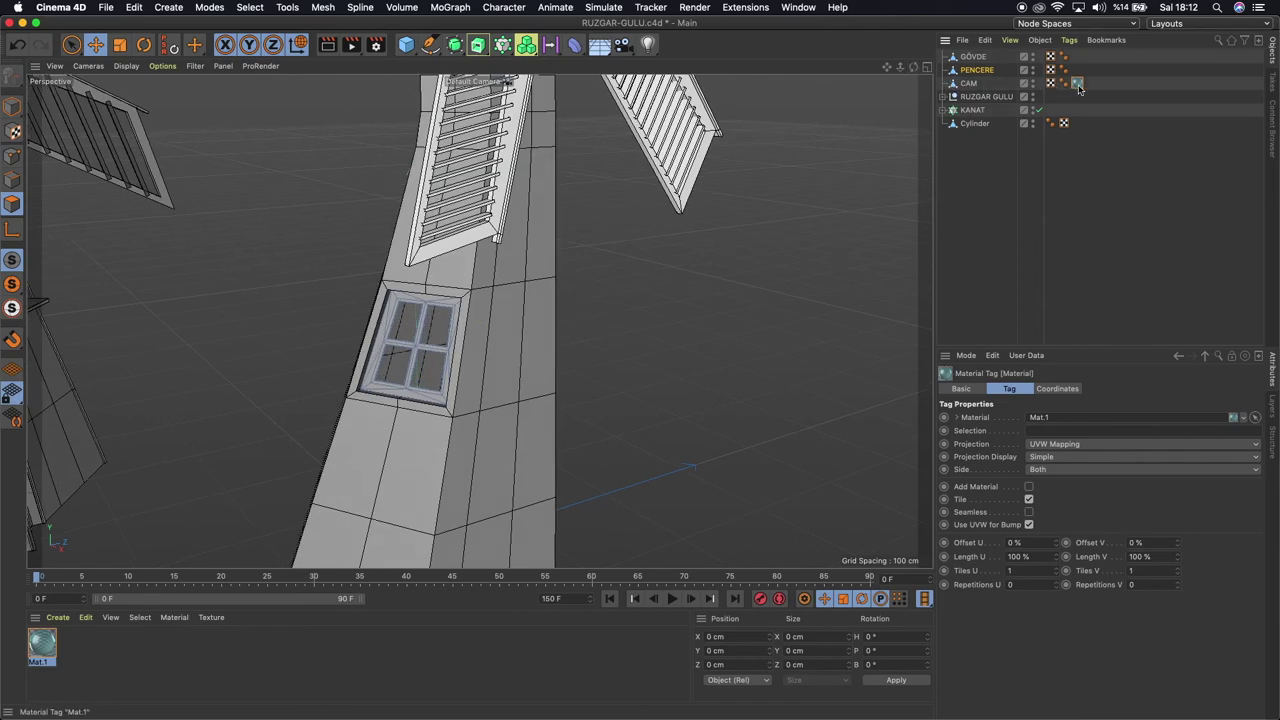
{"action": "key", "text": "Delete"}
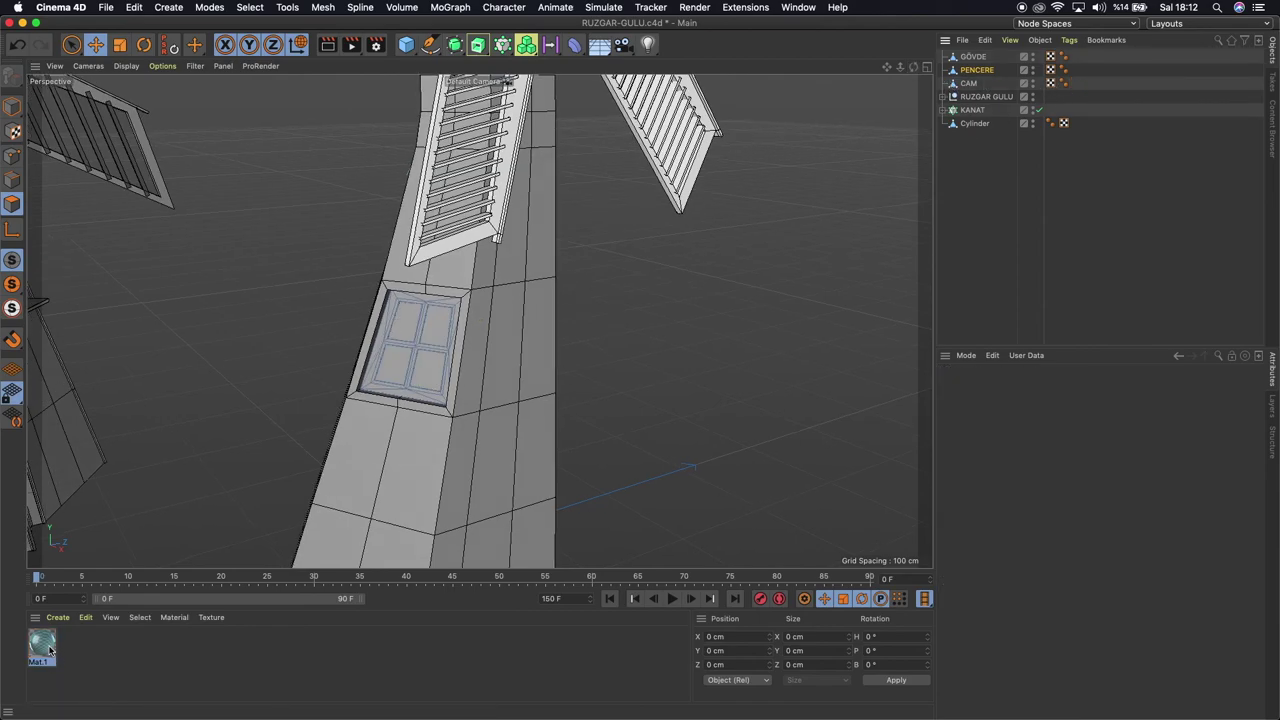
{"action": "left_click", "coordinate": [48, 650]}
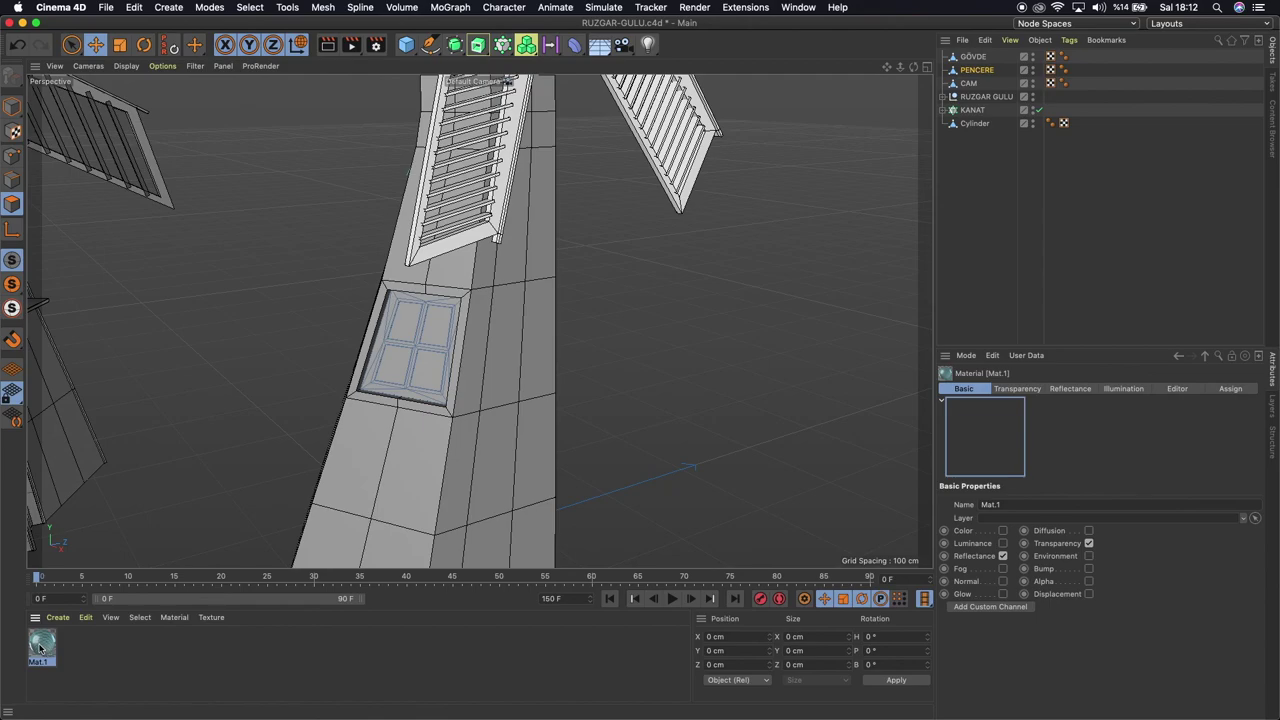
{"action": "key", "text": "Delete"}
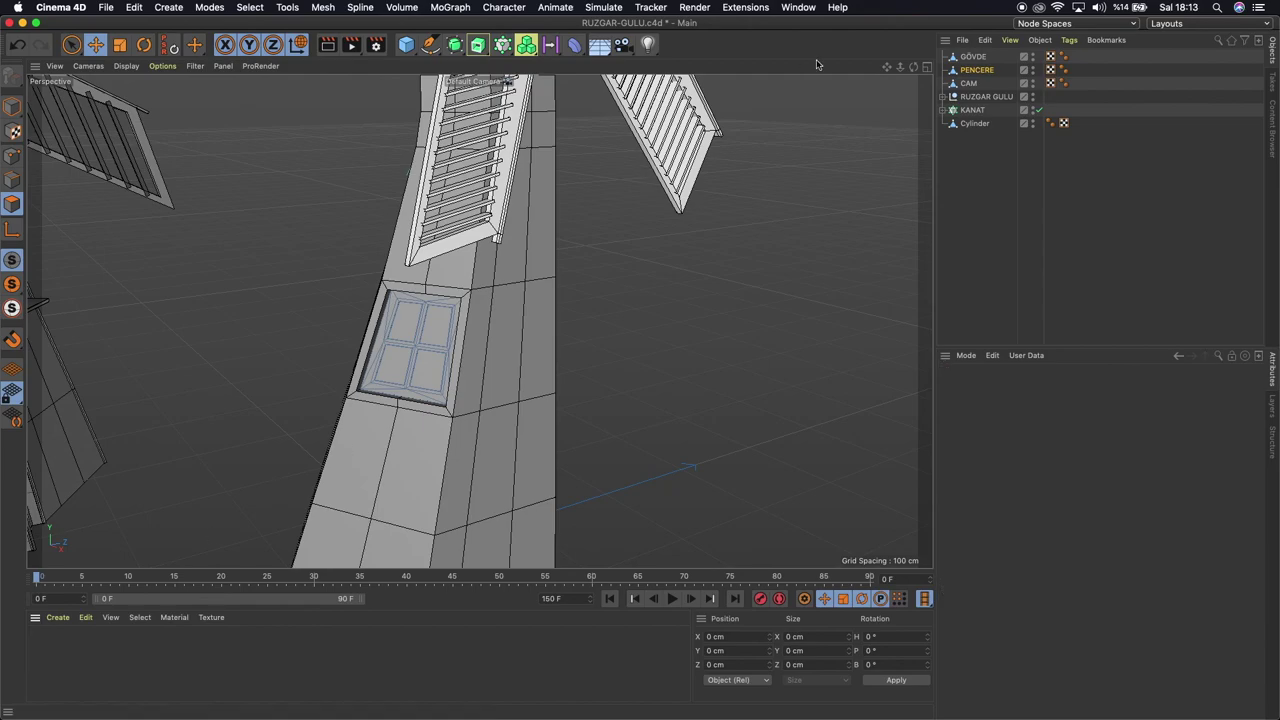
{"action": "left_click_drag", "start_coordinate": [899, 66], "coordinate": [479, 321]}
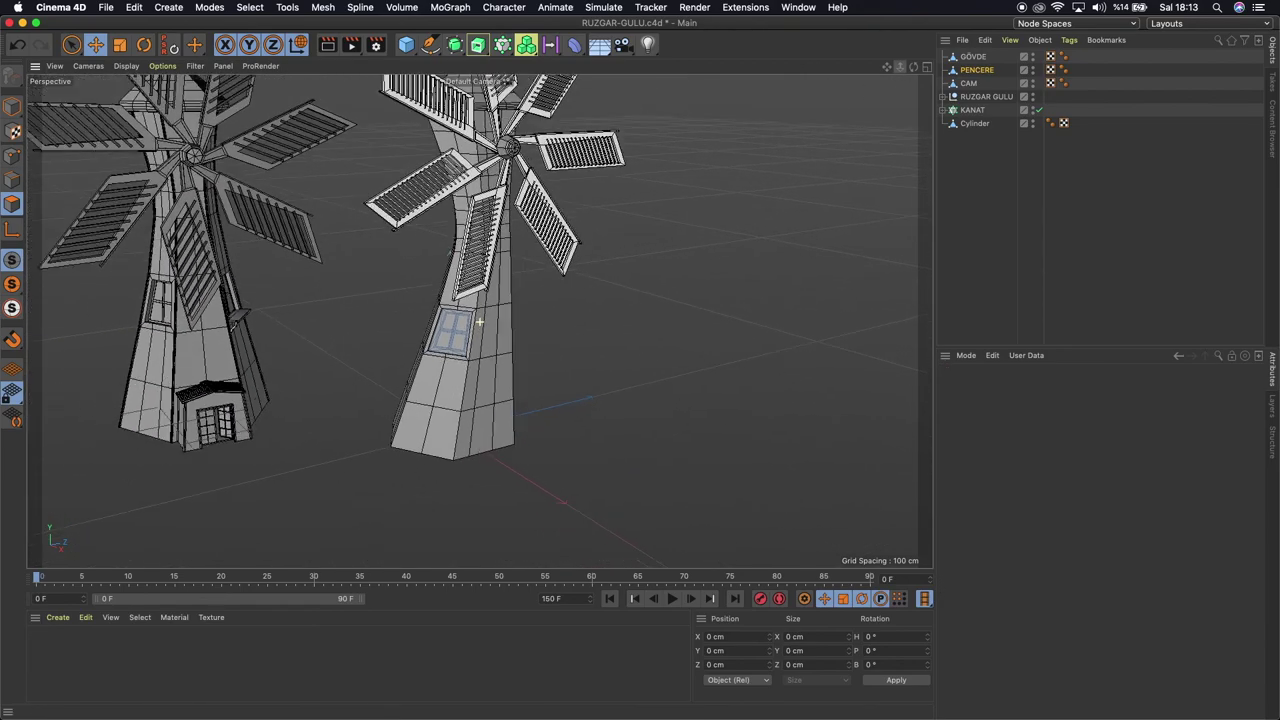
{"action": "mouse_move", "coordinate": [913, 66]}
{"action": "left_mouse_down"}
{"action": "mouse_move", "coordinate": [479, 321]}
{"action": "mouse_move", "coordinate": [886, 67]}
{"action": "mouse_move", "coordinate": [309, 473]}
{"action": "left_mouse_up"}
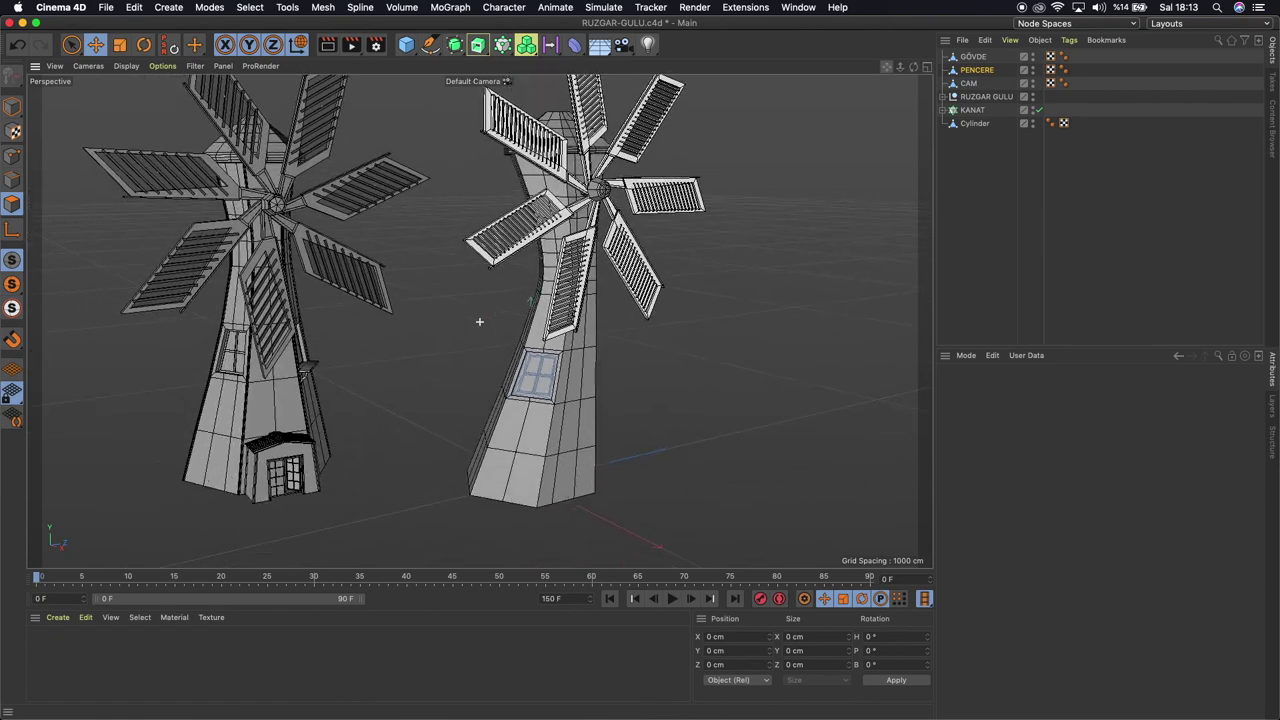
{"action": "scroll", "coordinate": [250, 461], "scroll_direction": "up", "scroll_amount": 3}
{"action": "scroll", "coordinate": [250, 461], "scroll_direction": "up", "scroll_amount": 3}
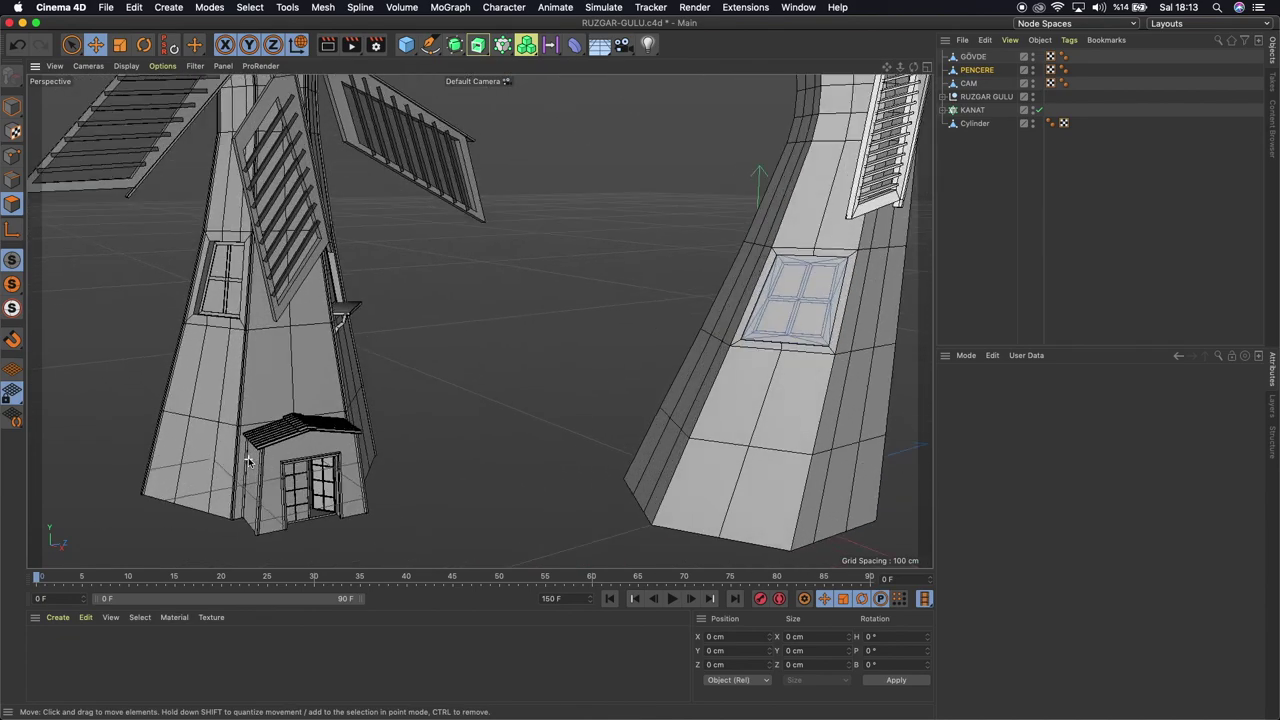
{"action": "scroll", "coordinate": [250, 461], "scroll_direction": "up", "scroll_amount": 3}
{"action": "scroll", "coordinate": [248, 460], "scroll_direction": "up", "scroll_amount": 3}
{"action": "scroll", "coordinate": [248, 460], "scroll_direction": "up", "scroll_amount": 2}
{"action": "scroll", "coordinate": [248, 460], "scroll_direction": "up", "scroll_amount": 2}
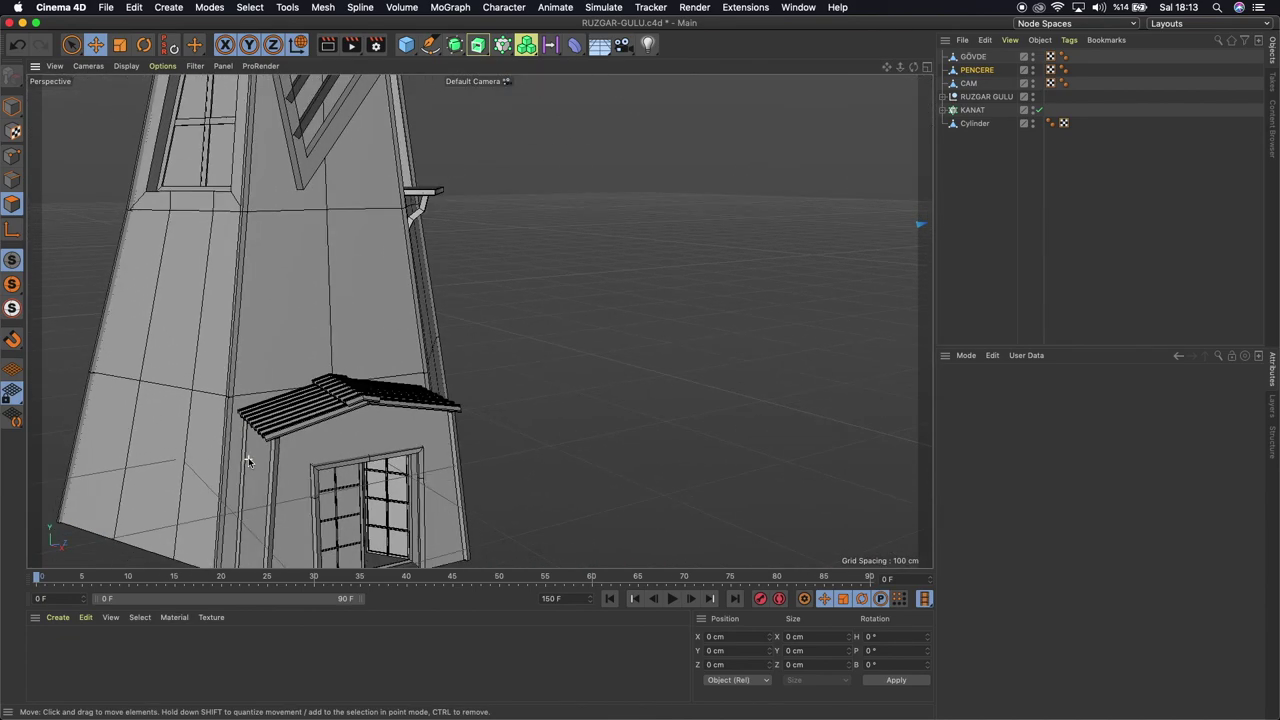
{"action": "scroll", "coordinate": [248, 460], "scroll_direction": "up", "scroll_amount": 2}
{"action": "scroll", "coordinate": [249, 461], "scroll_direction": "down", "scroll_amount": 2}
{"action": "scroll", "coordinate": [249, 461], "scroll_direction": "down", "scroll_amount": 2}
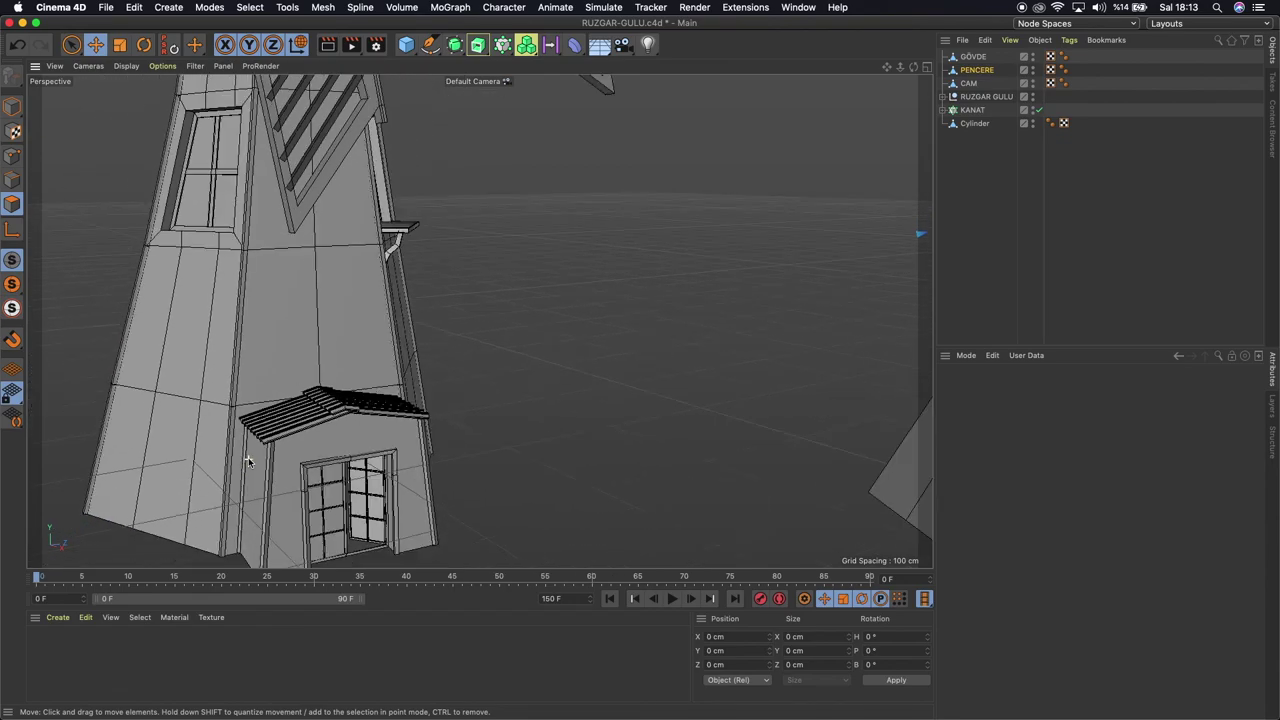
{"action": "scroll", "coordinate": [249, 461], "scroll_direction": "down", "scroll_amount": 2}
{"action": "scroll", "coordinate": [249, 461], "scroll_direction": "down", "scroll_amount": 2}
{"action": "scroll", "coordinate": [248, 457], "scroll_direction": "down", "scroll_amount": 2}
{"action": "scroll", "coordinate": [248, 457], "scroll_direction": "down", "scroll_amount": 2}
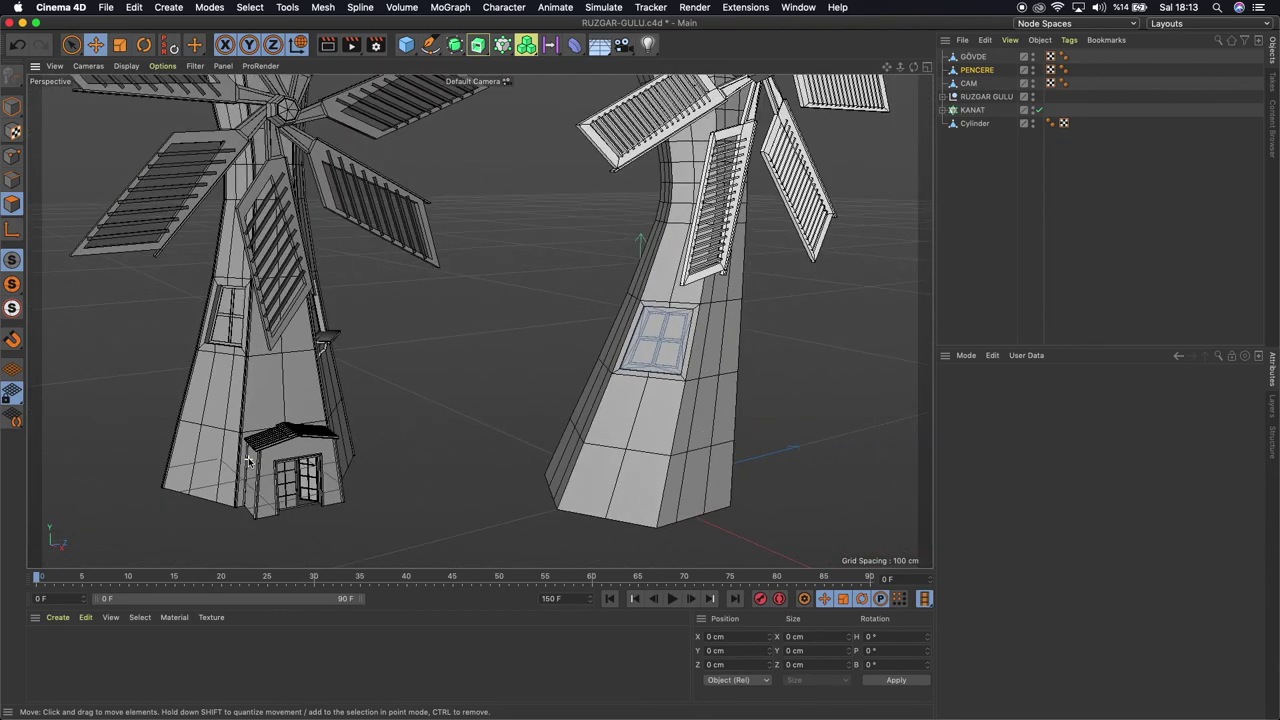
{"action": "scroll", "coordinate": [248, 457], "scroll_direction": "down", "scroll_amount": 2}
{"action": "scroll", "coordinate": [248, 457], "scroll_direction": "down", "scroll_amount": 2}
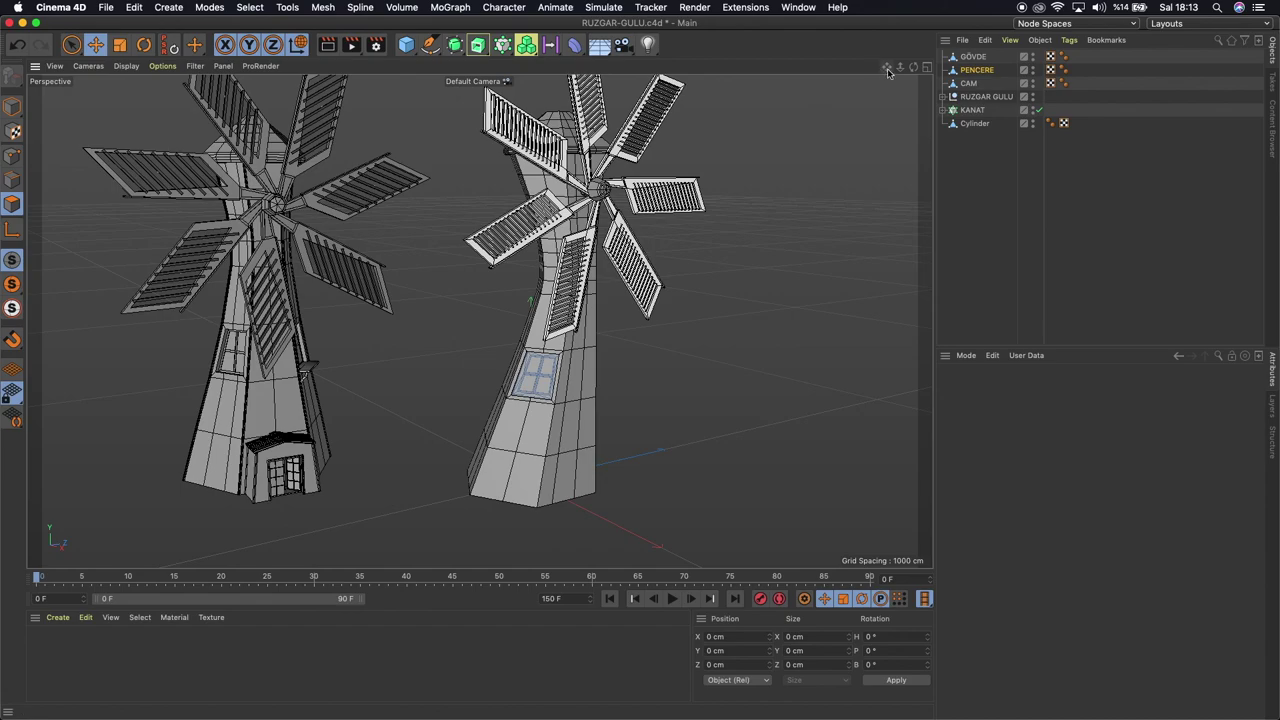
{"action": "left_click_drag", "start_coordinate": [886, 67], "coordinate": [842, 131]}
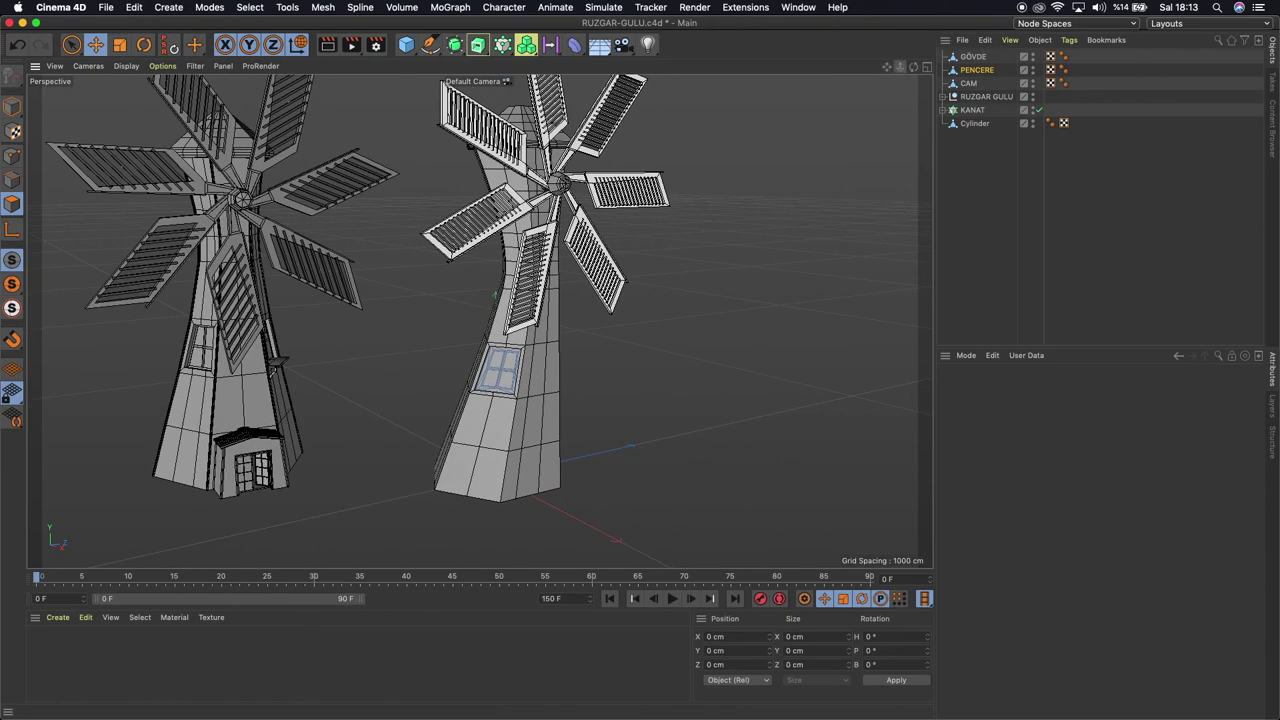
{"action": "scroll", "coordinate": [494, 295], "scroll_direction": "down", "scroll_amount": 2}
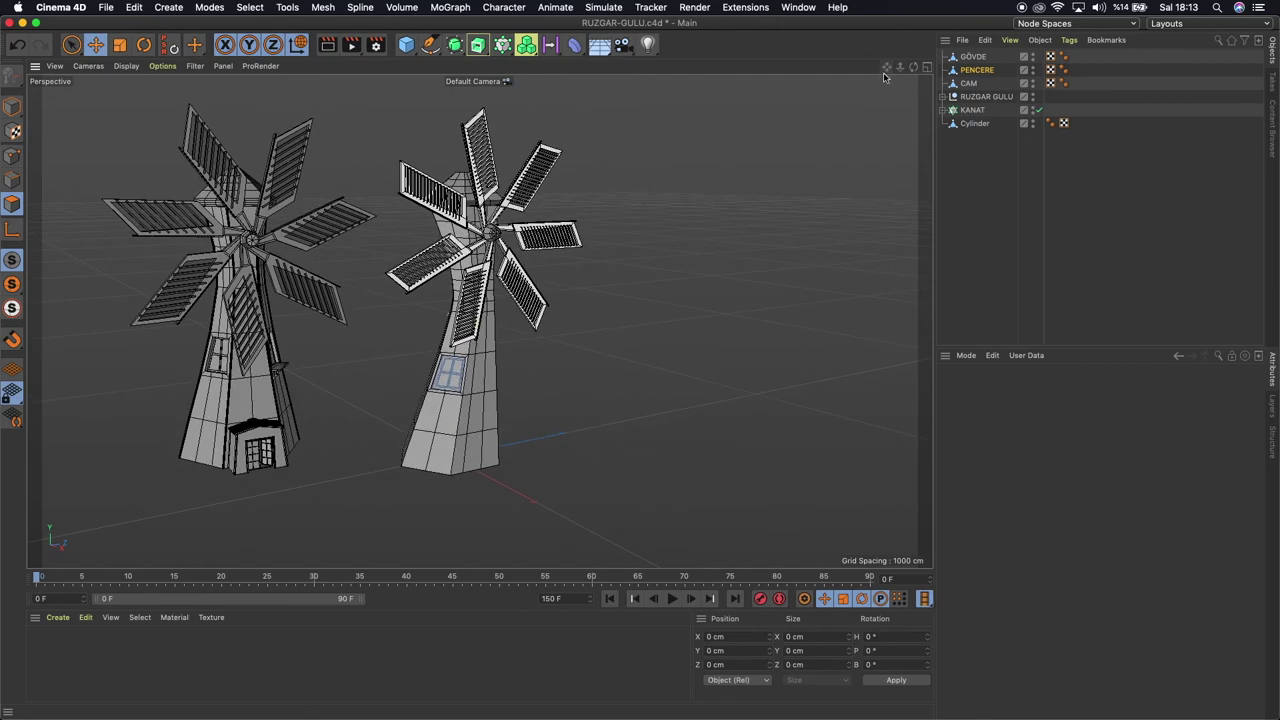